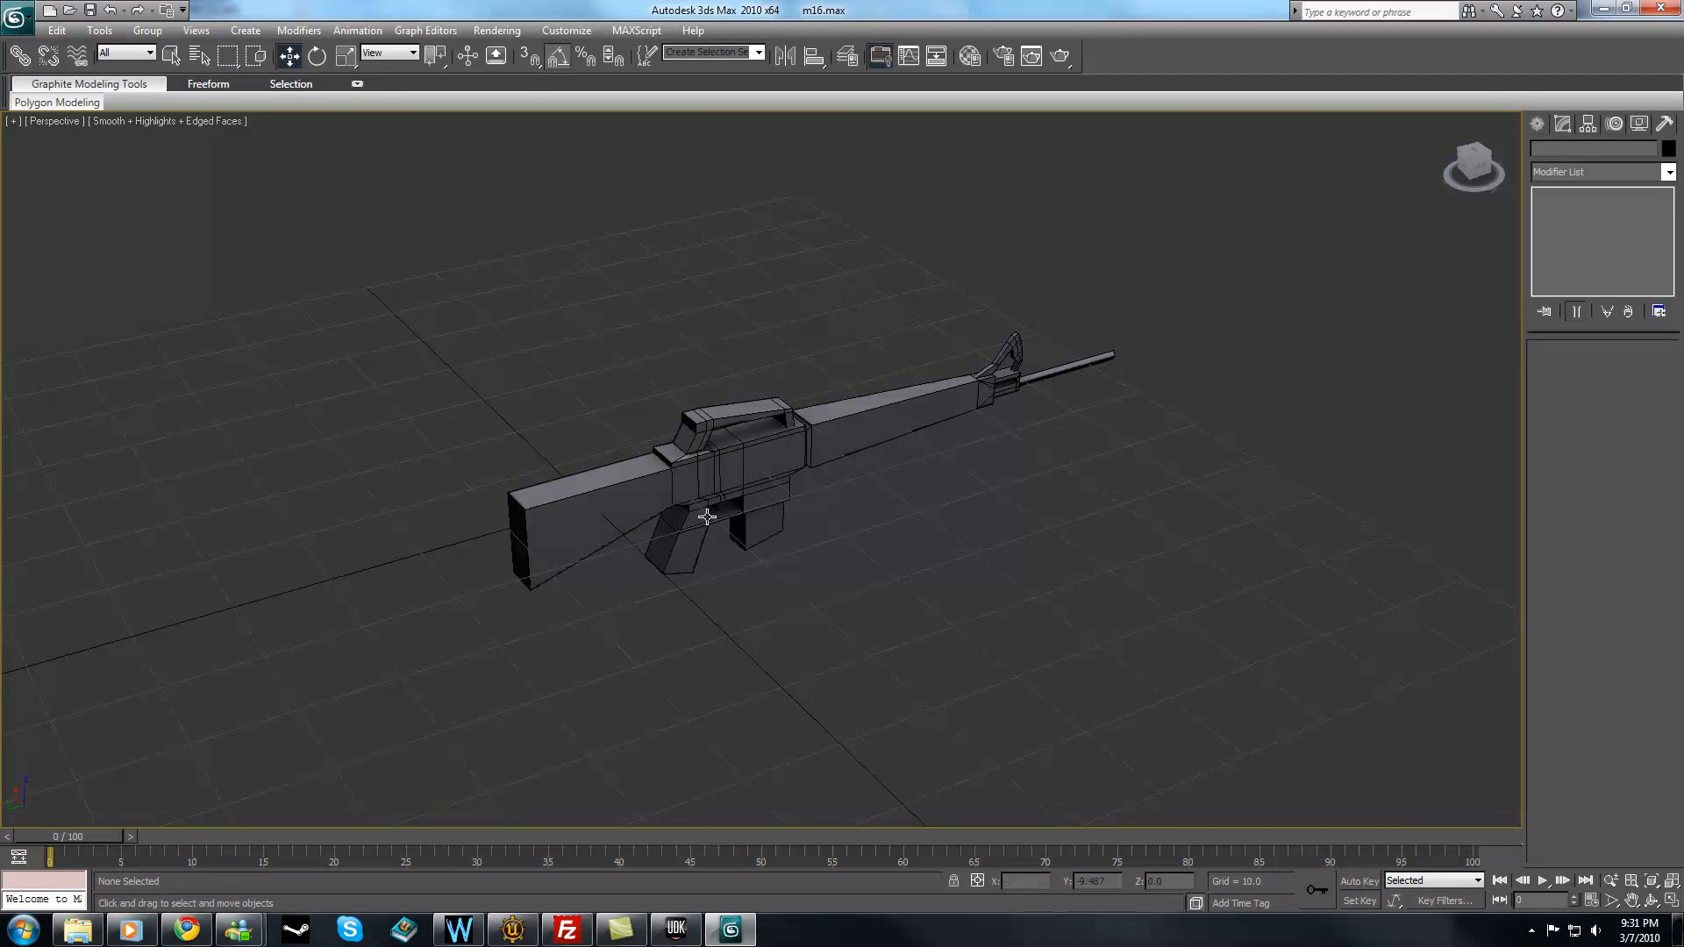
- Inspect the M16 rifle model from both sides and leave its main body selected
left_click(651, 477)
middle_click_drag(781, 598, 643, 399, "alt")
middle_click_drag(729, 463, 1051, 444, "alt")
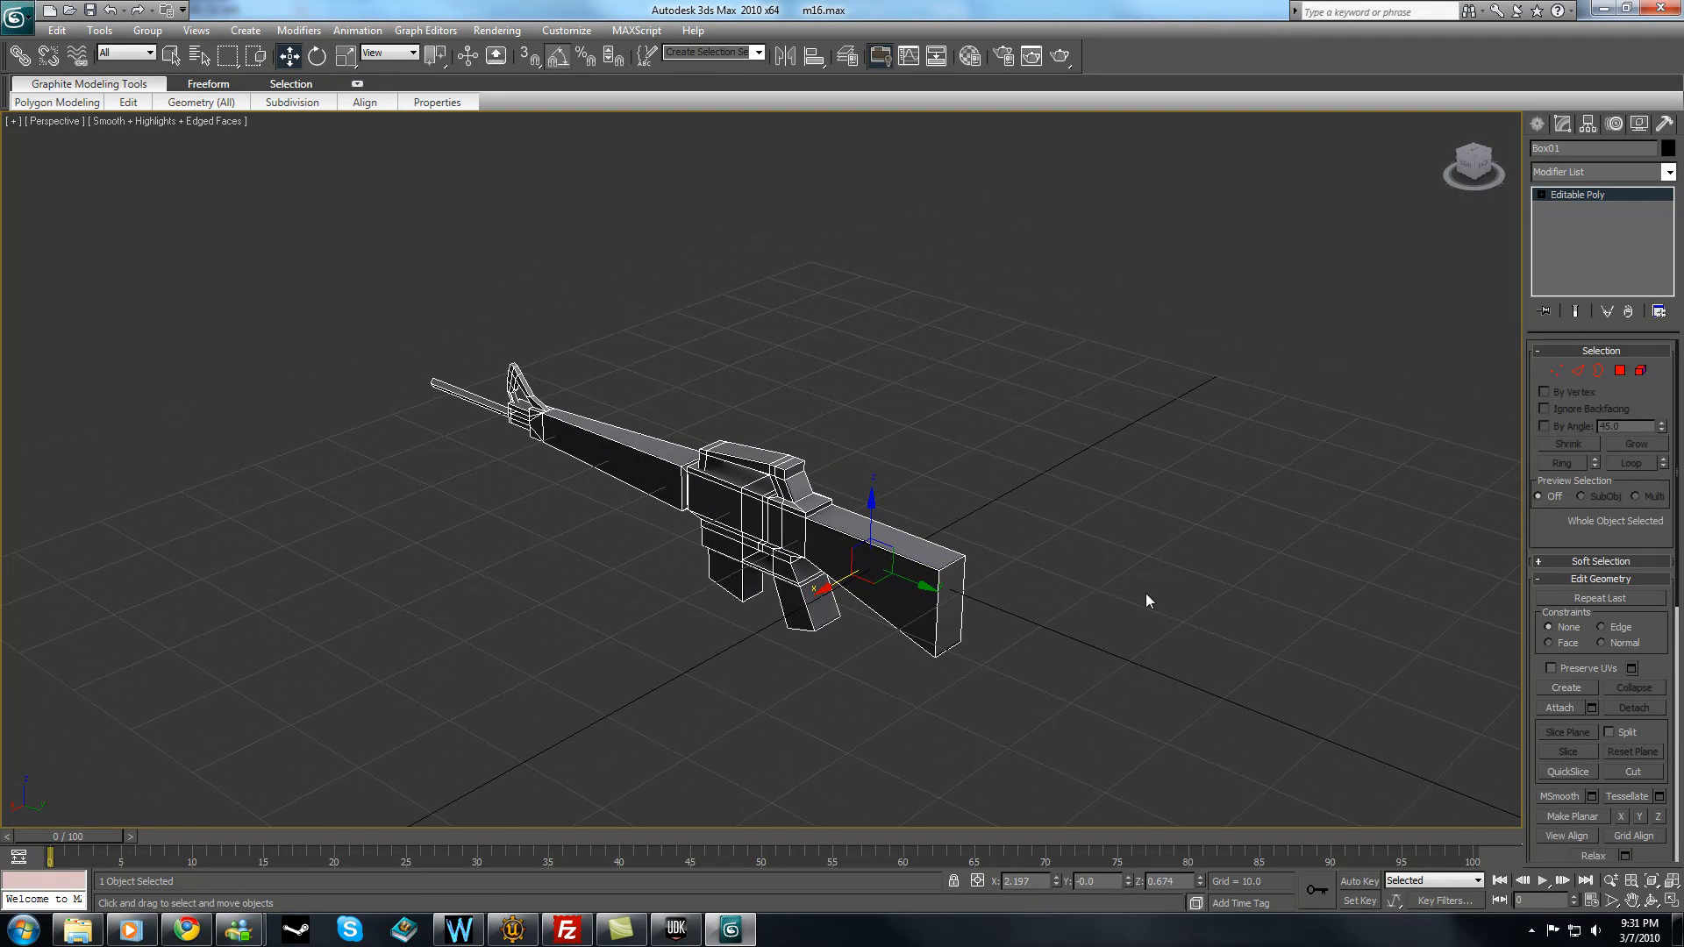
mouse_move(815, 471)
middle_mouse_down("alt")
mouse_move(876, 440)
mouse_move(785, 455)
mouse_move(842, 455)
middle_mouse_up("alt")
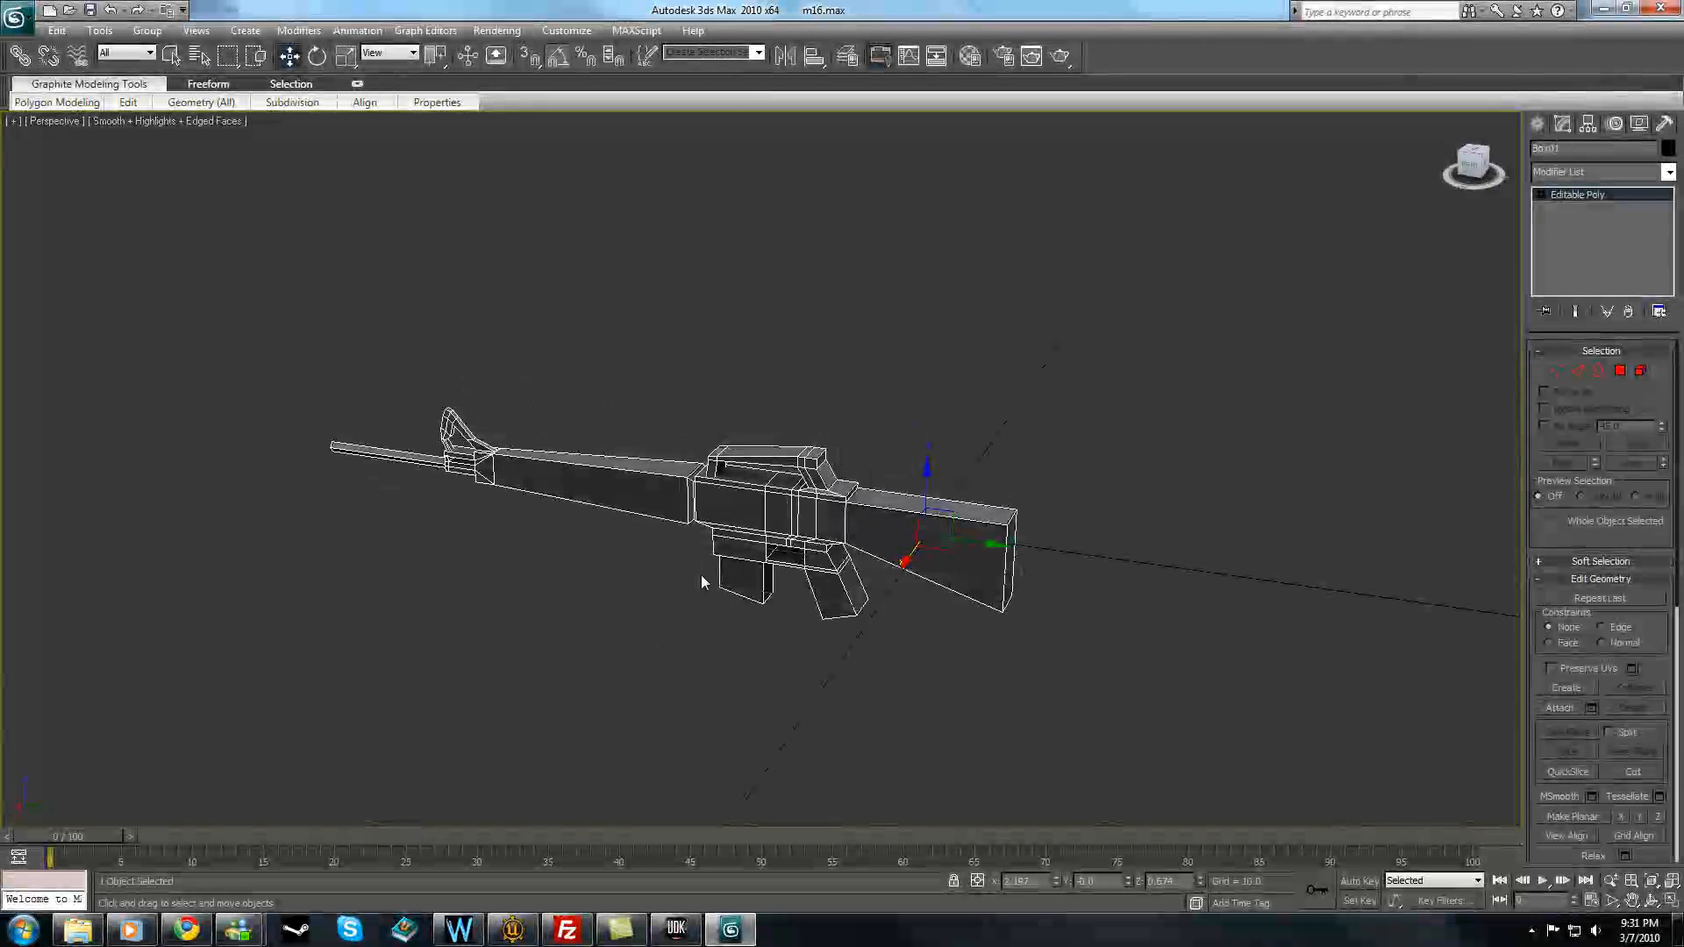
middle_click_drag(516, 537, 588, 603, "alt")
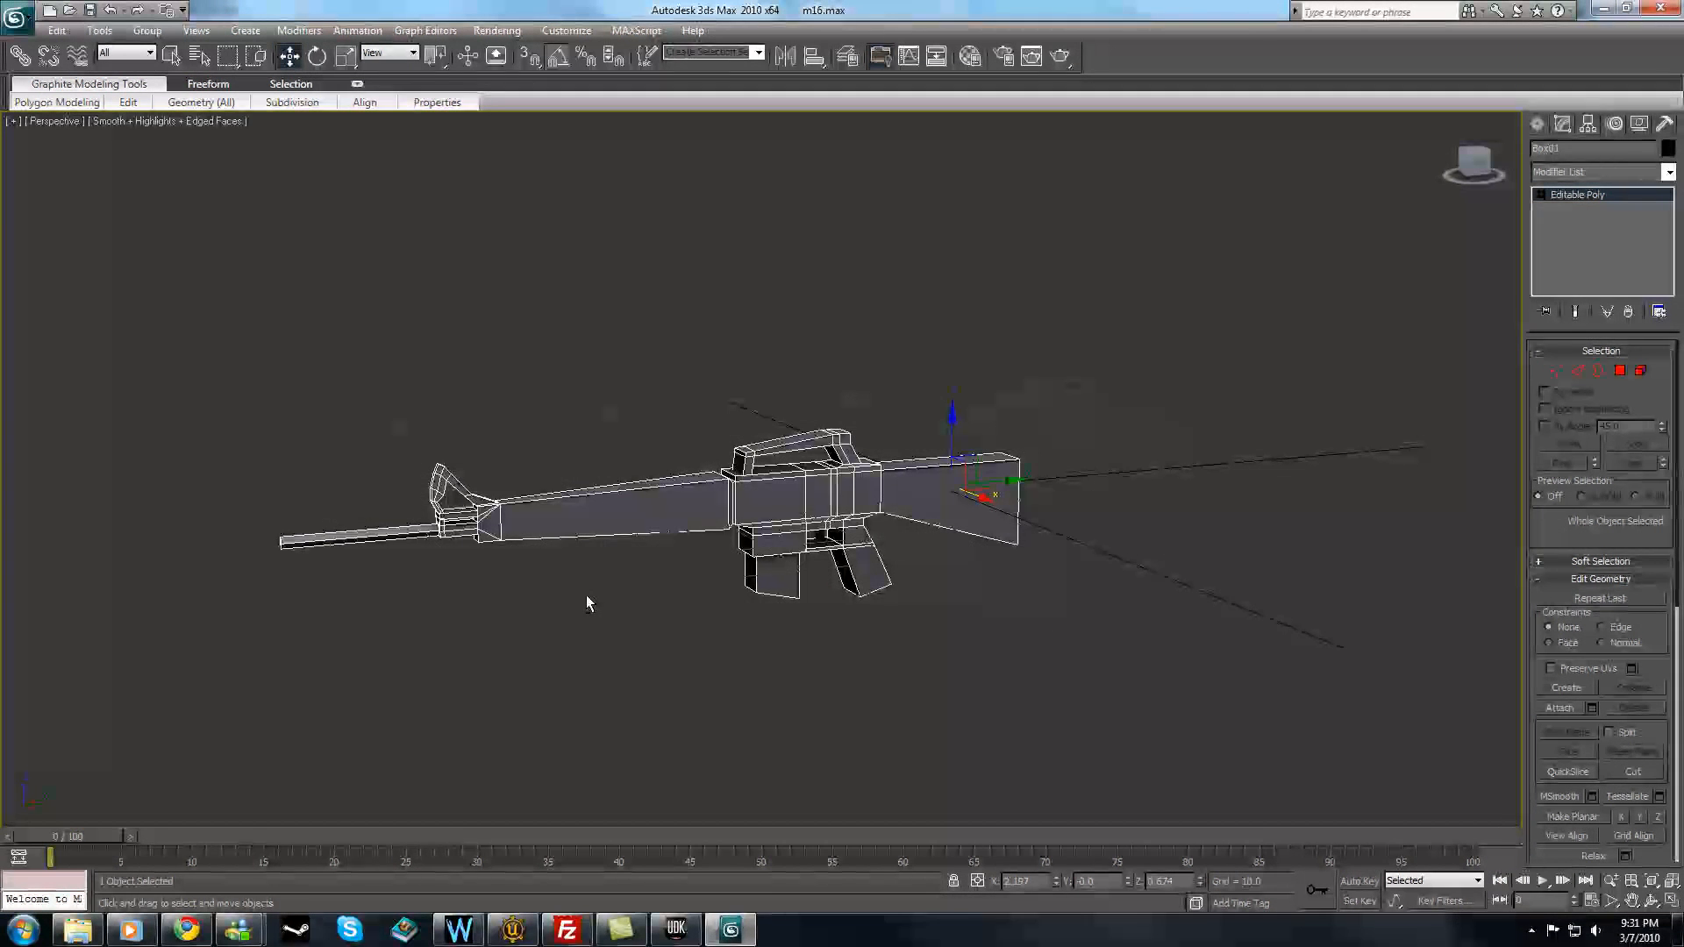
left_click(586, 594)
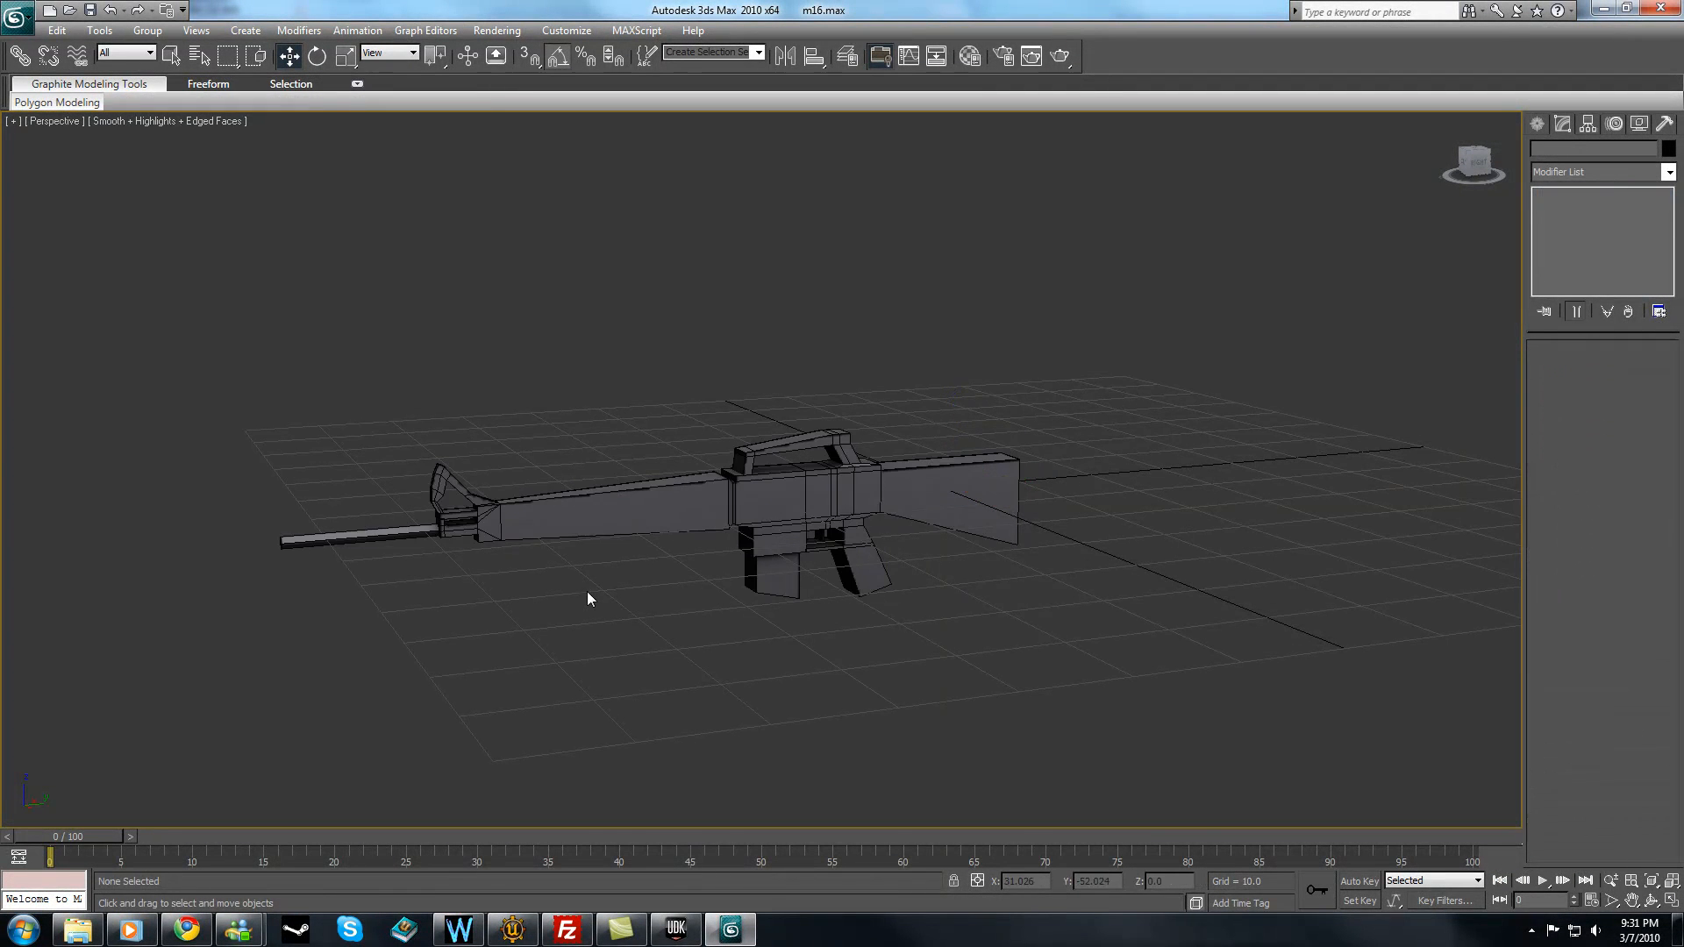
middle_click_drag(667, 608, 547, 611, "alt")
scroll(537, 605, "up", 3)
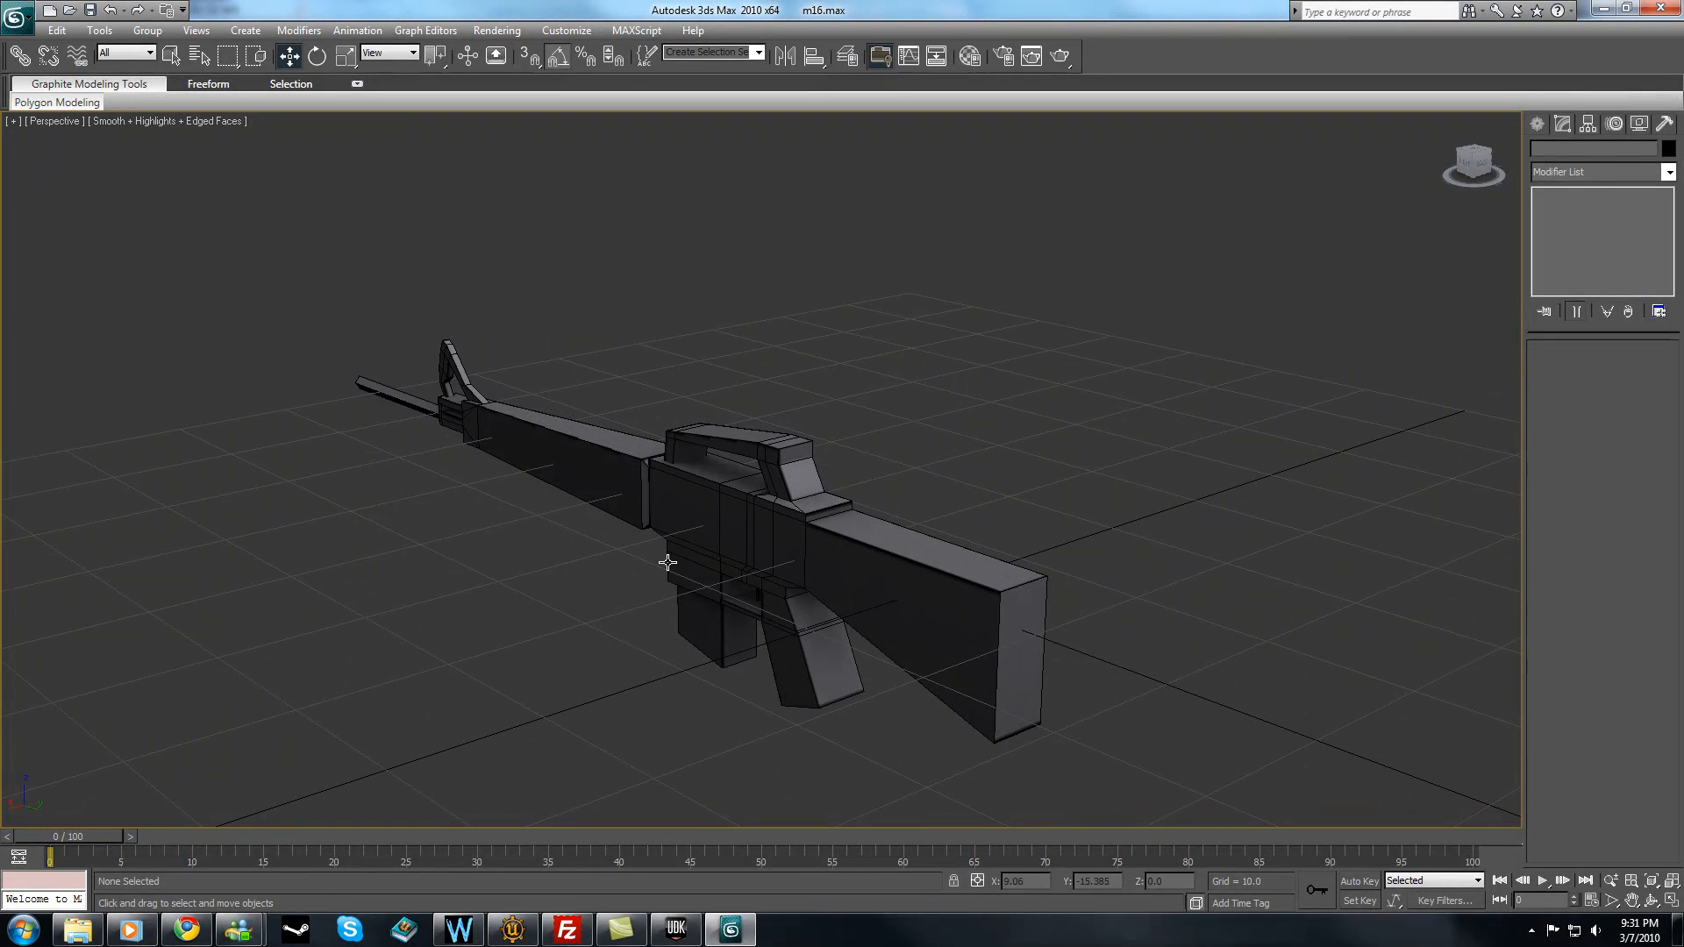
left_click(676, 556)
left_click(550, 586)
middle_click_drag(497, 531, 516, 499, "alt")
scroll(576, 487, "down", 2)
scroll(576, 488, "up", 2)
left_click(516, 498)
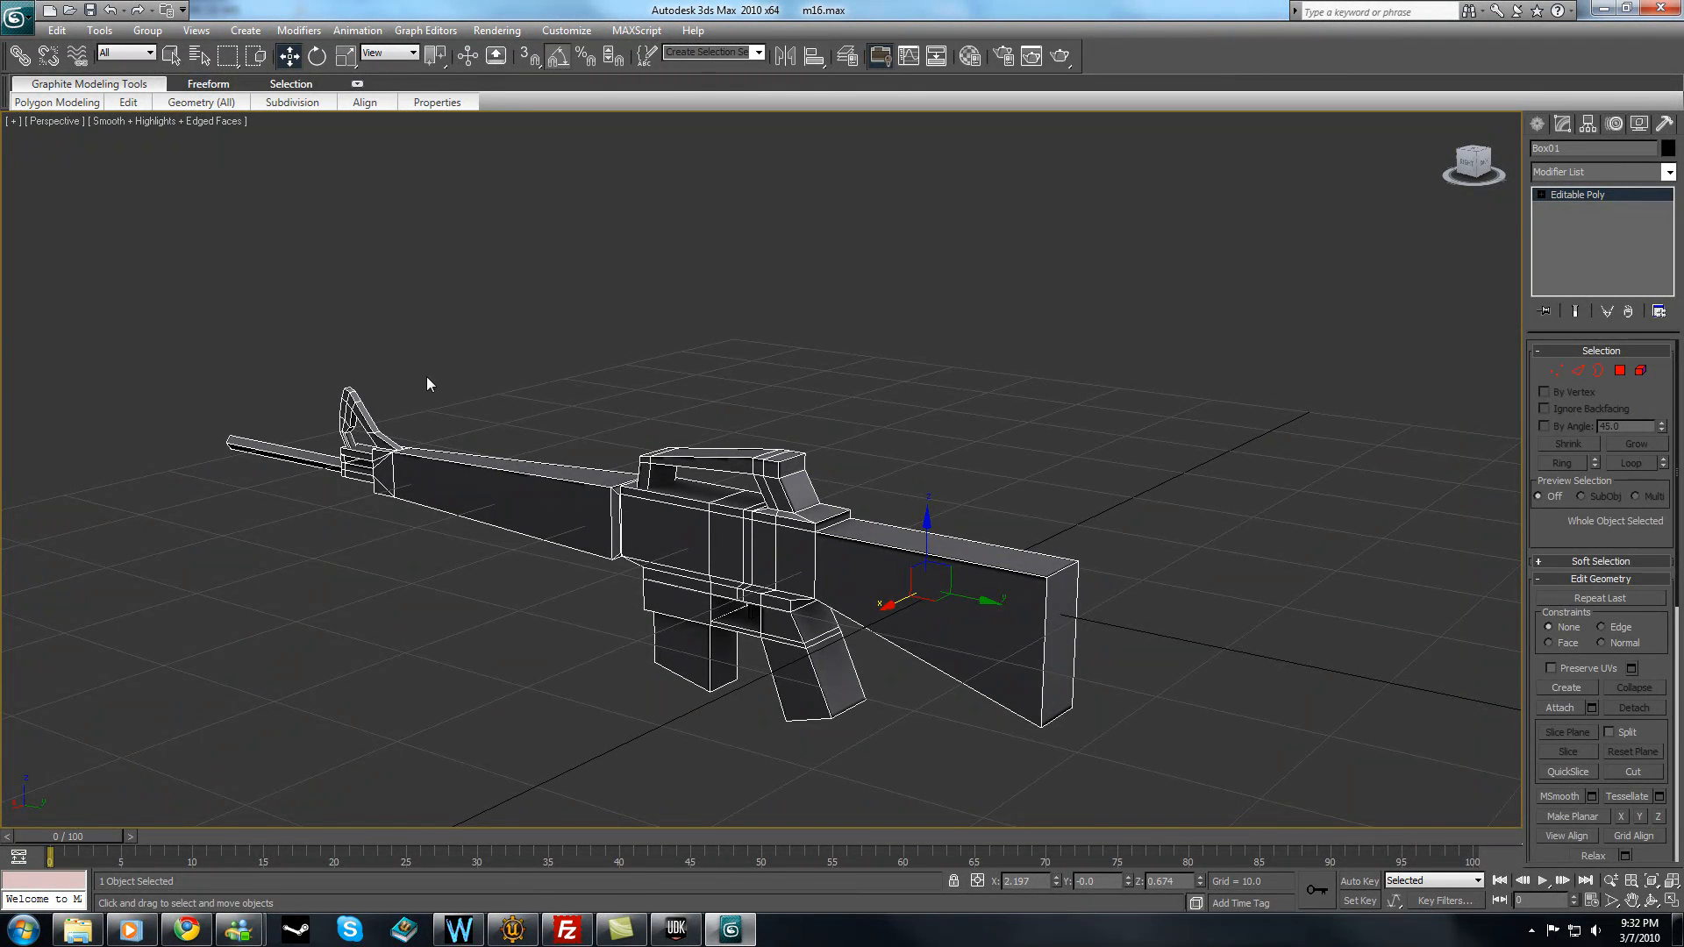
- Attach the small separate trigger piece under the receiver to the main rifle body
middle_click_drag(699, 541, 720, 530, "alt")
left_click(783, 581, "ctrl")
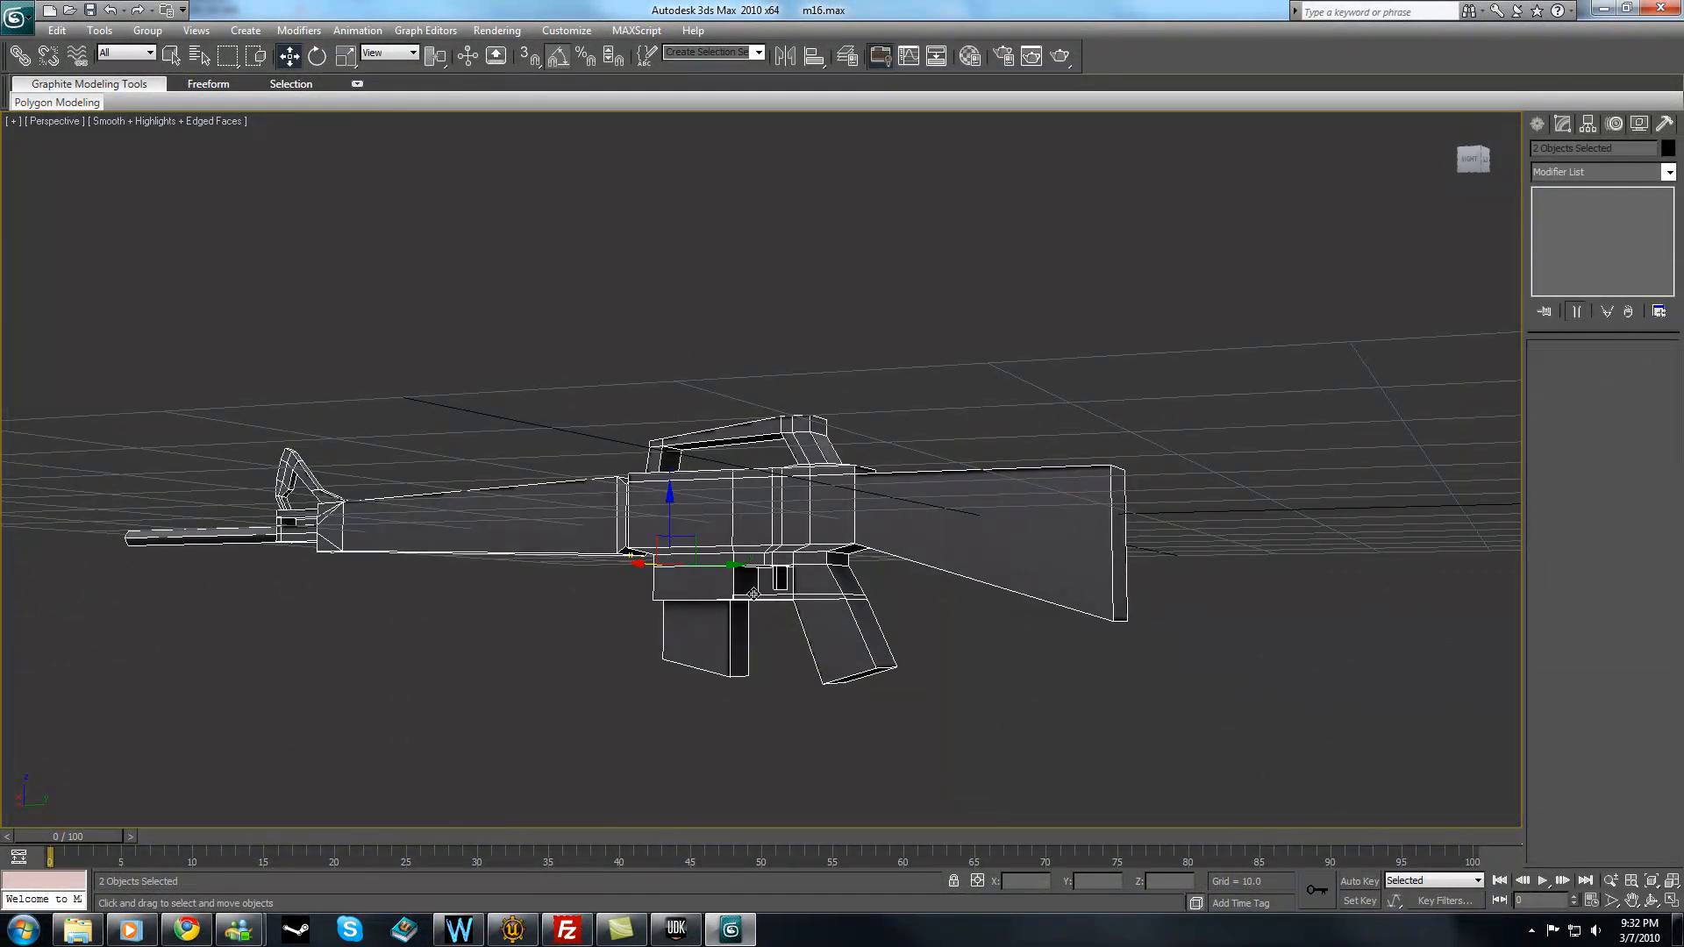
left_click(755, 688)
left_click(787, 561)
left_click(1569, 708)
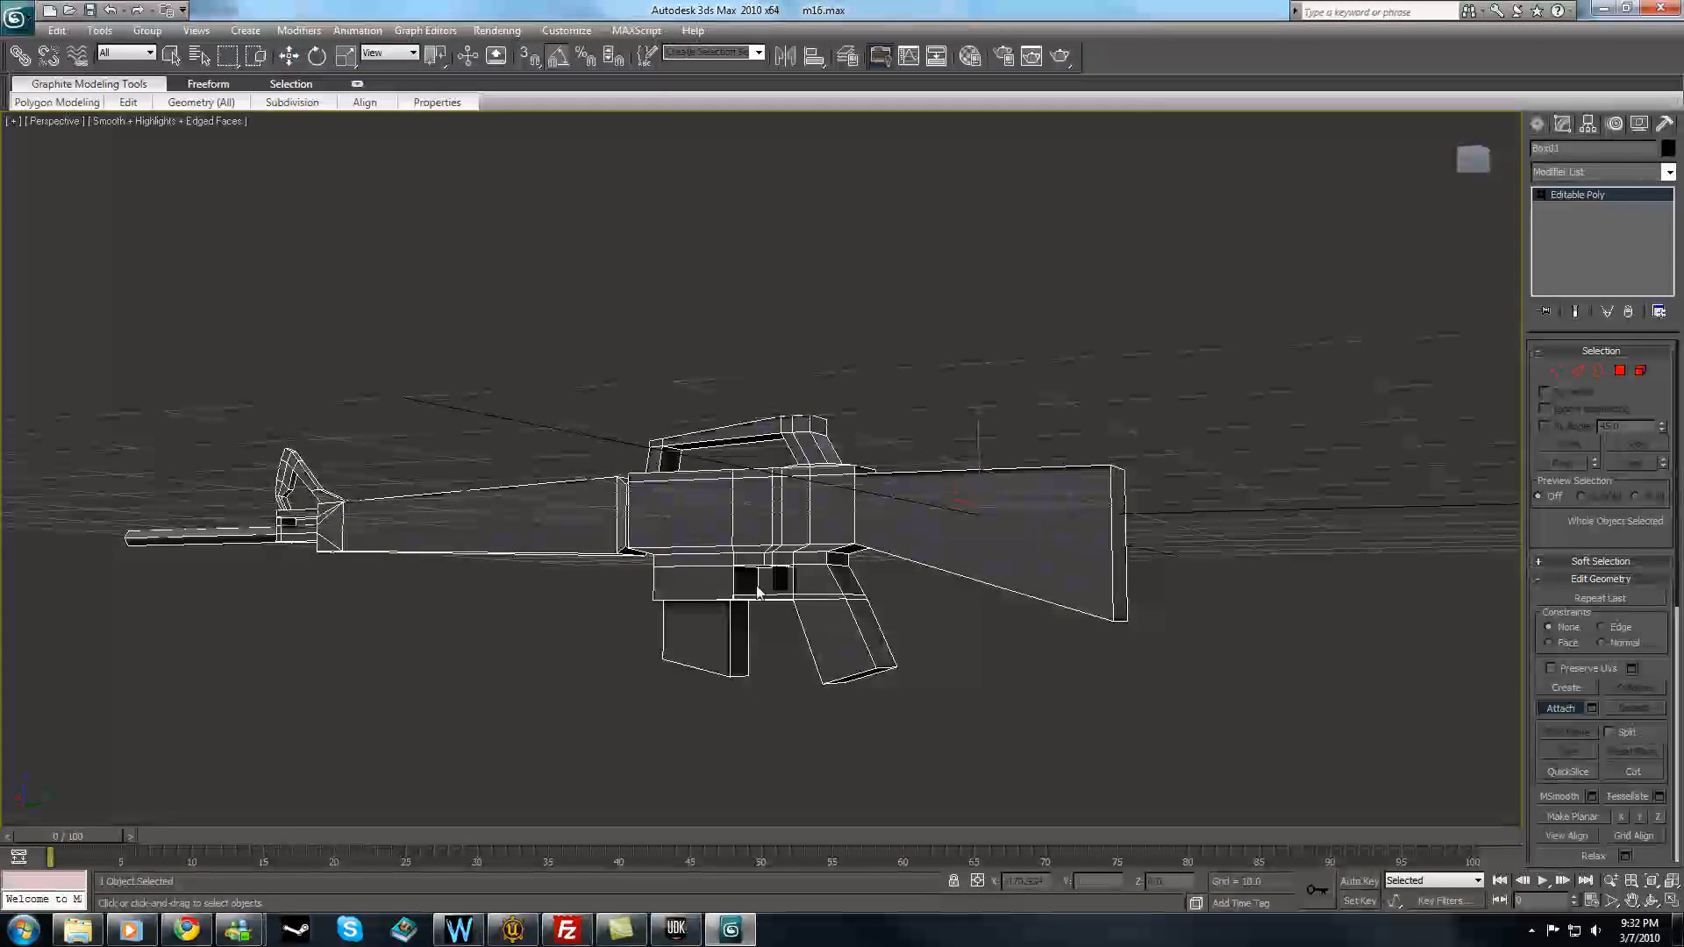
left_click(1560, 708)
left_click(1131, 461)
left_click(739, 516)
middle_click_drag(608, 283, 587, 325, "alt")
- Export only the selected rifle to the Desktop as M16.ASE in ASCII Scene Export format, and switch to Unreal Development Kit
left_click(29, 34)
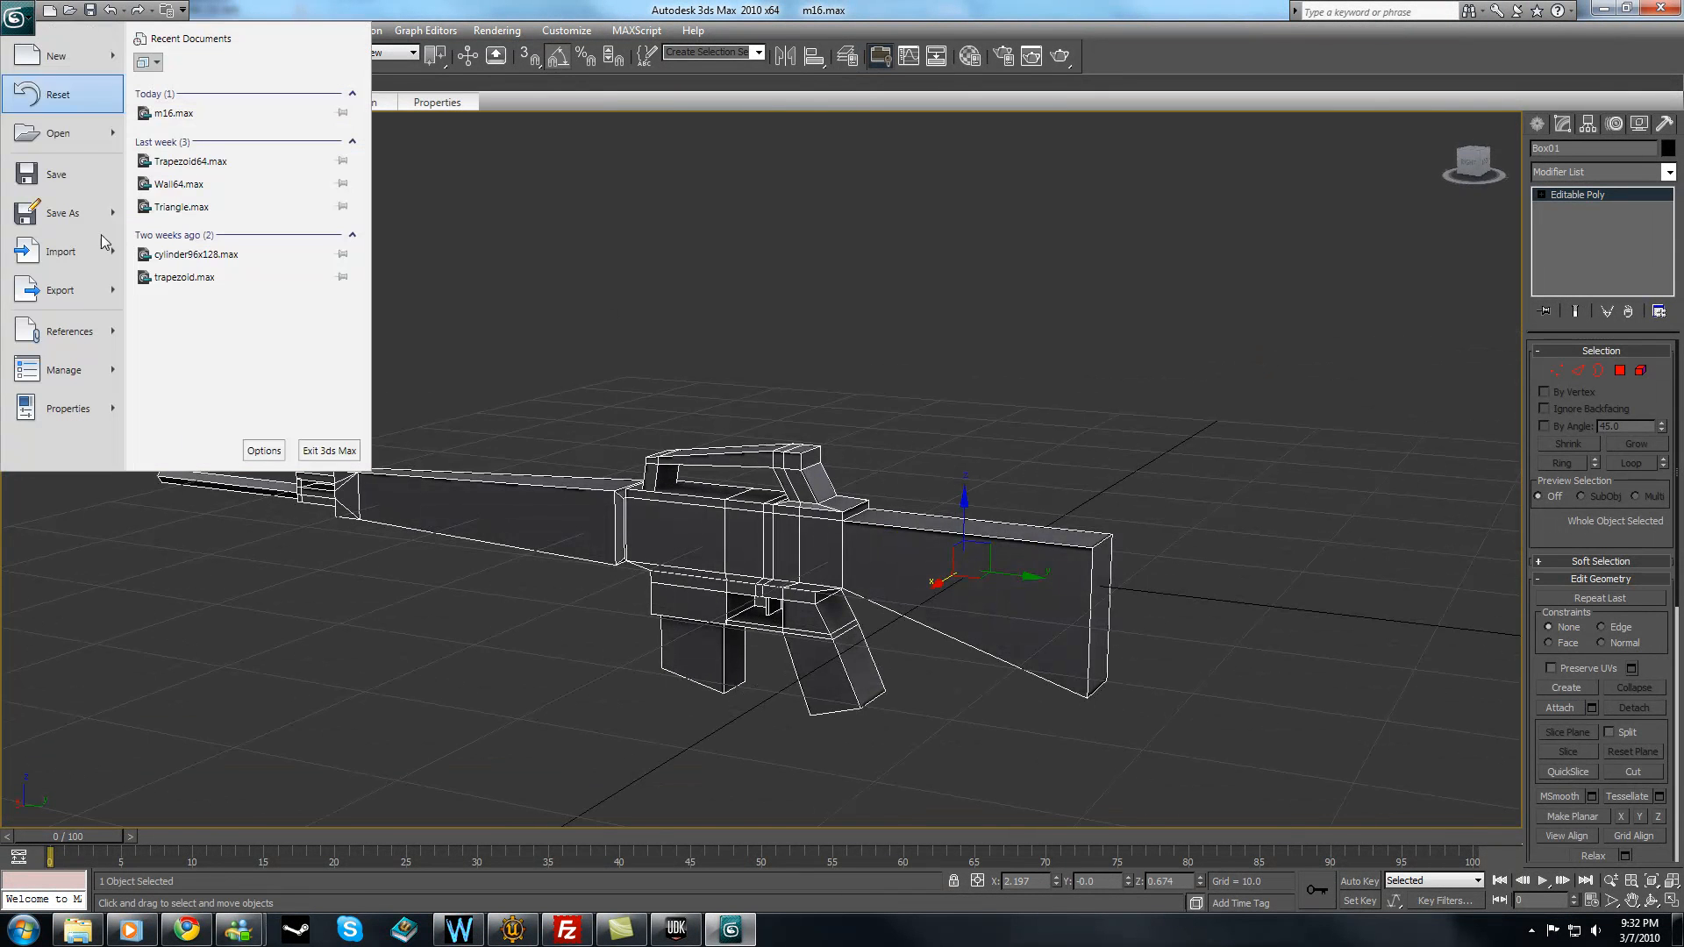
mouse_move(71, 298)
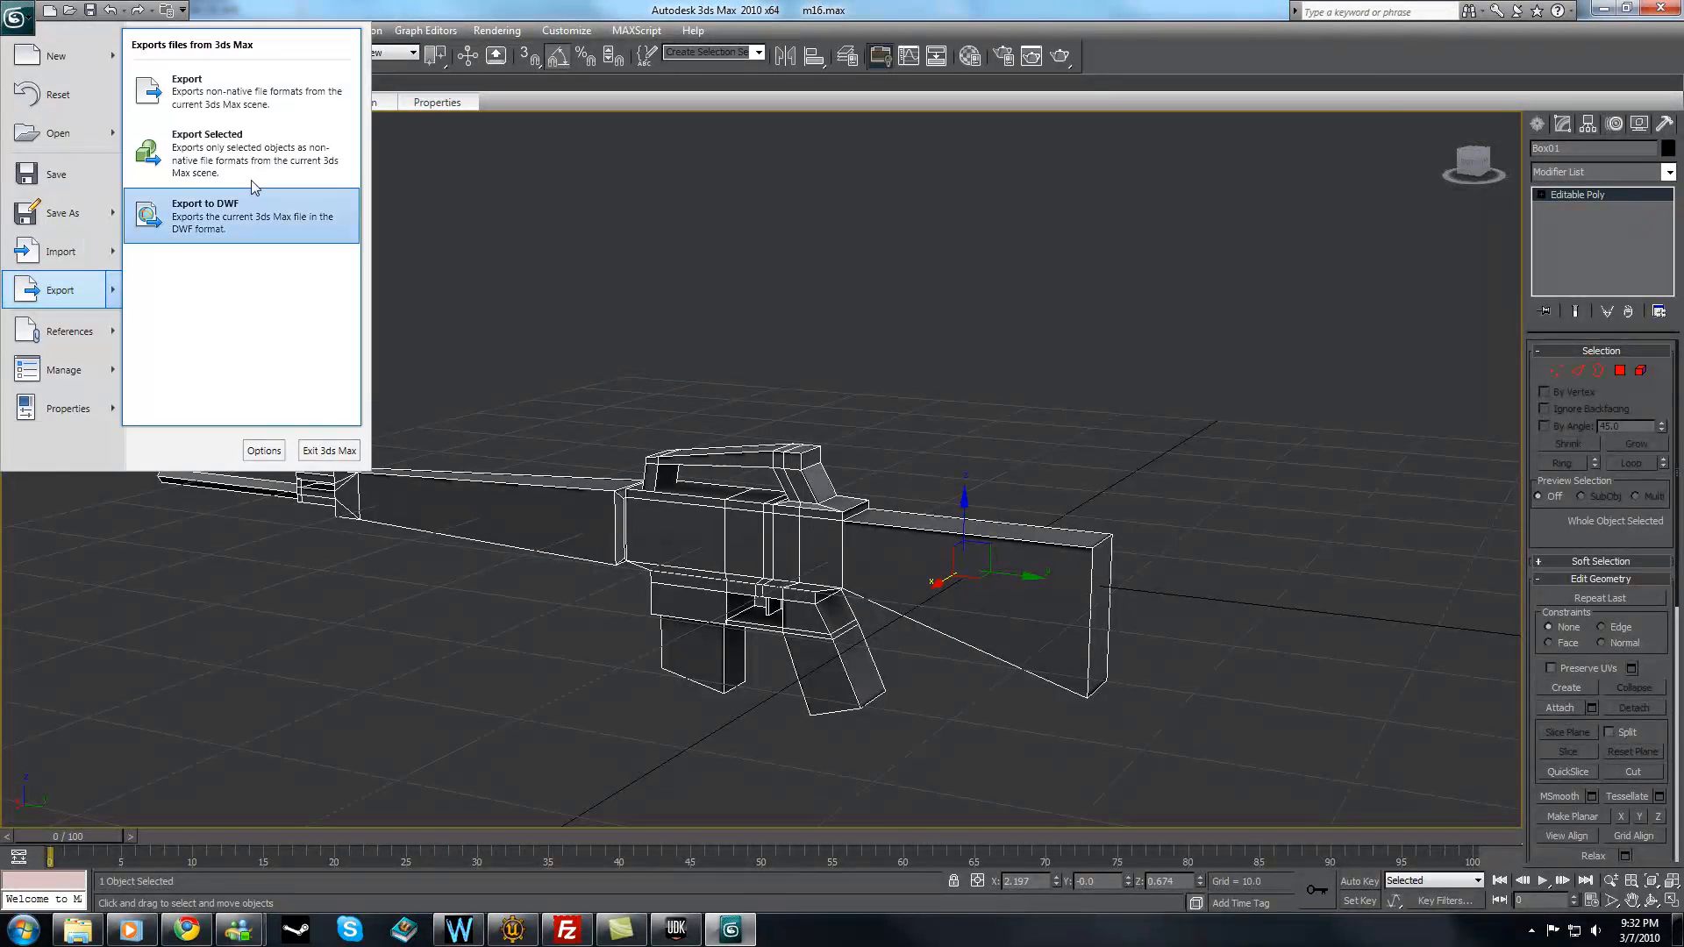
left_click(256, 149)
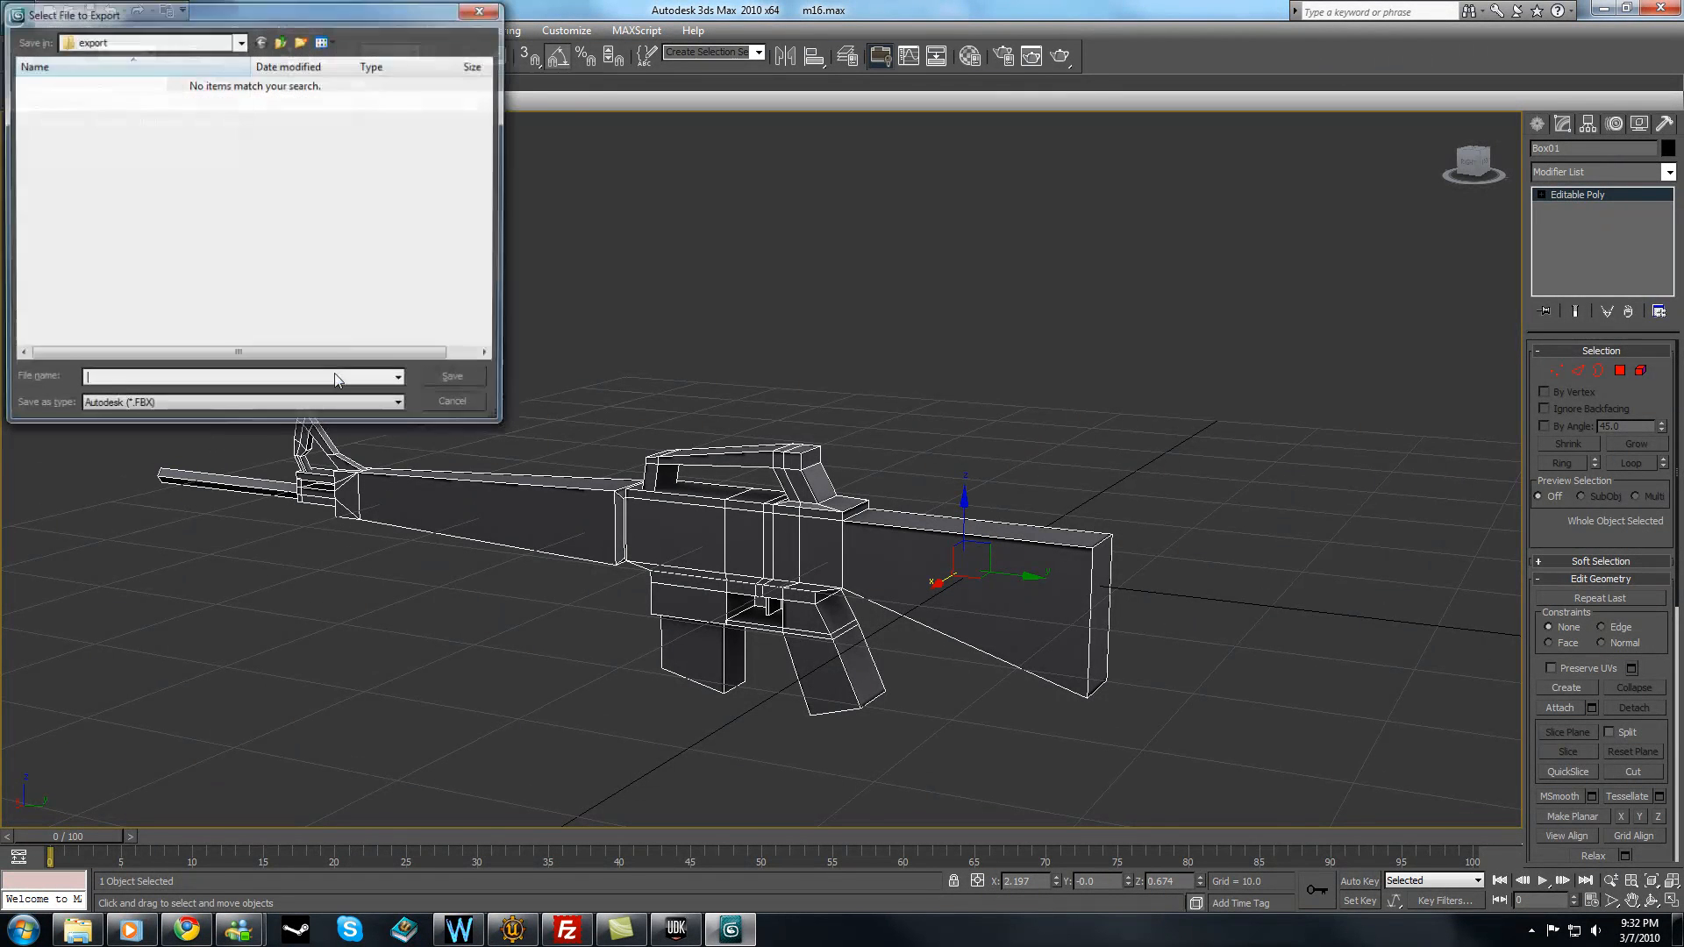
left_click(147, 44)
left_click(96, 73)
left_click(245, 407)
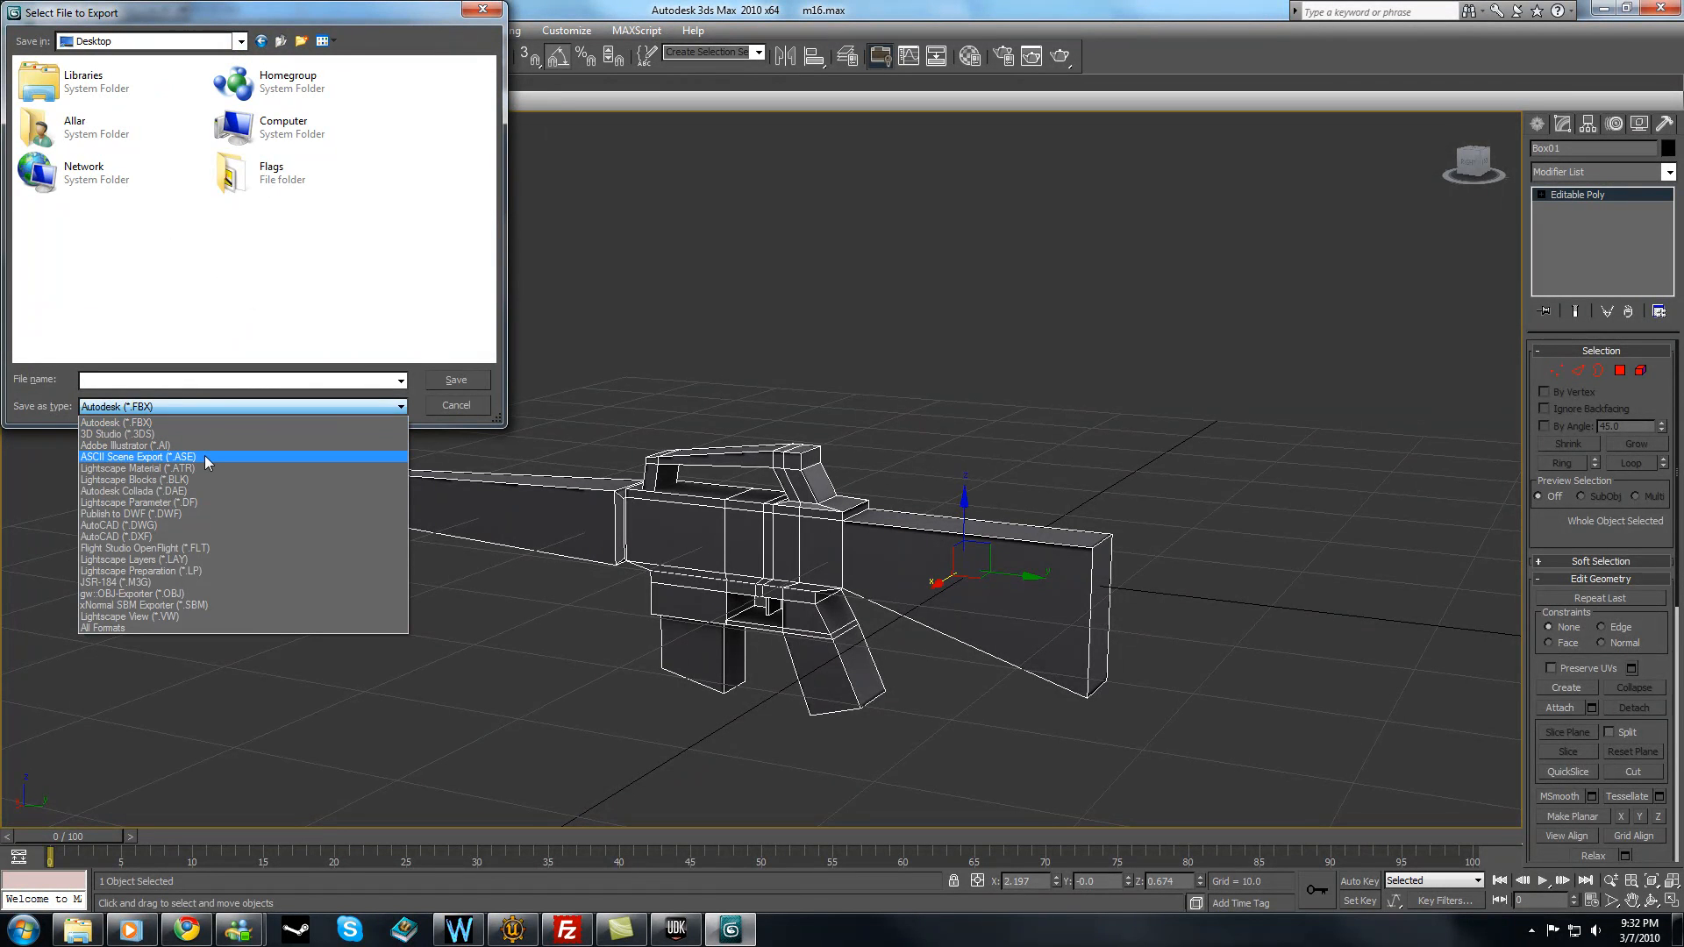
left_click(204, 457)
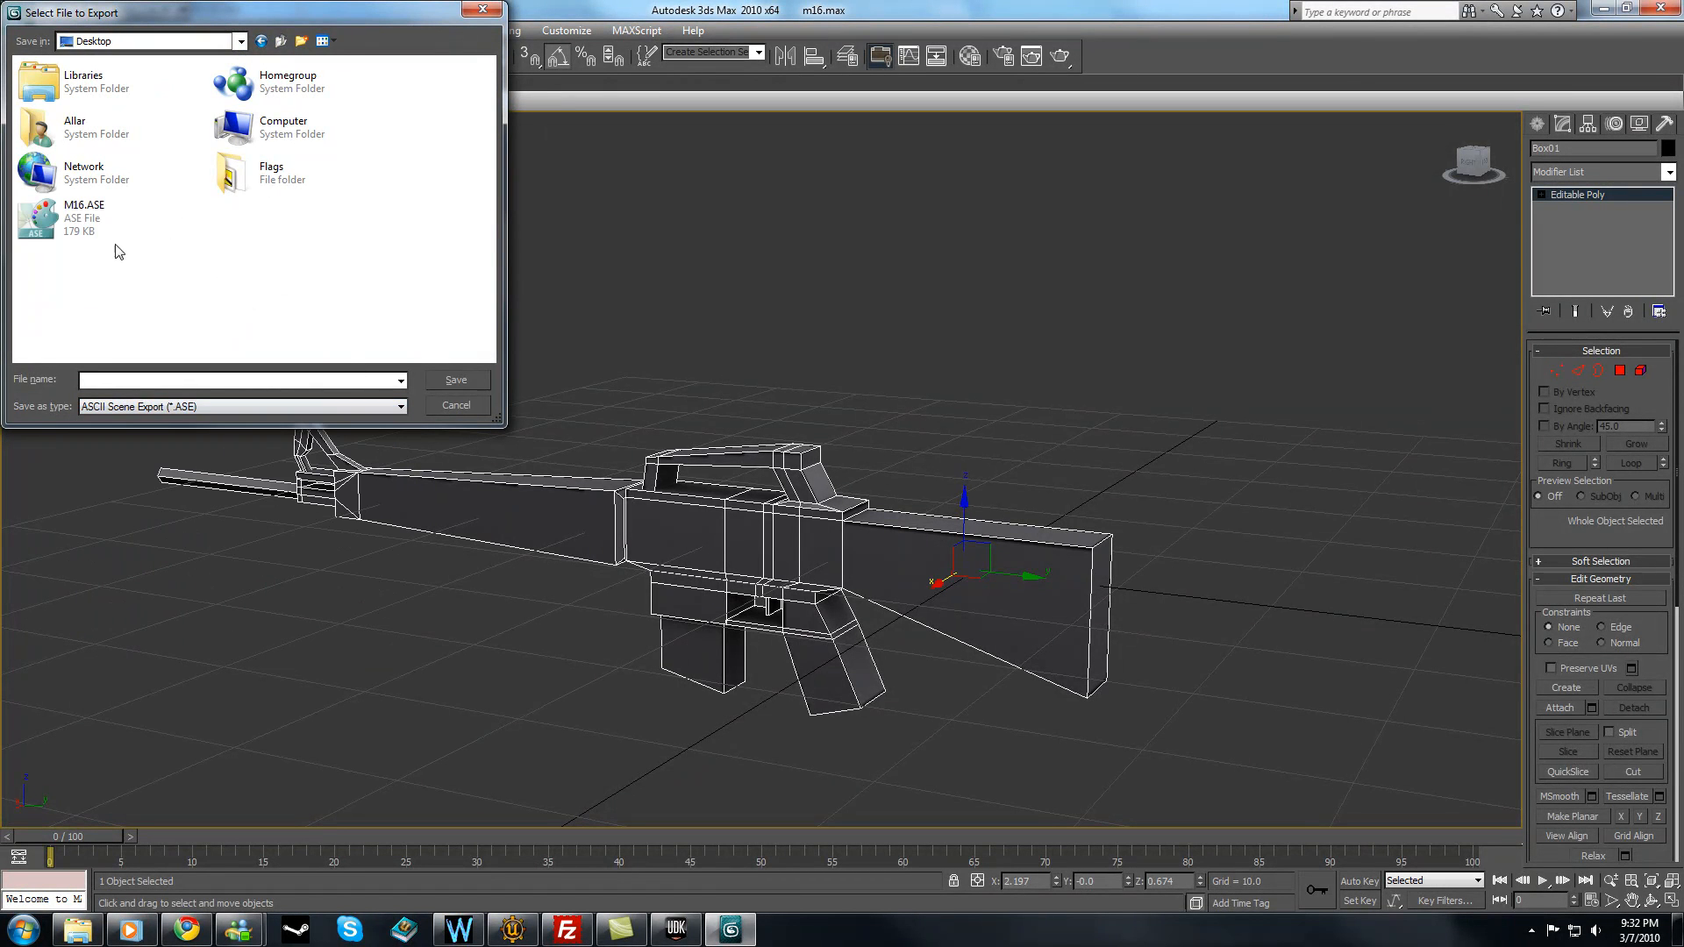
left_click(457, 381)
left_click(858, 528)
left_click(1026, 363)
left_click(675, 930)
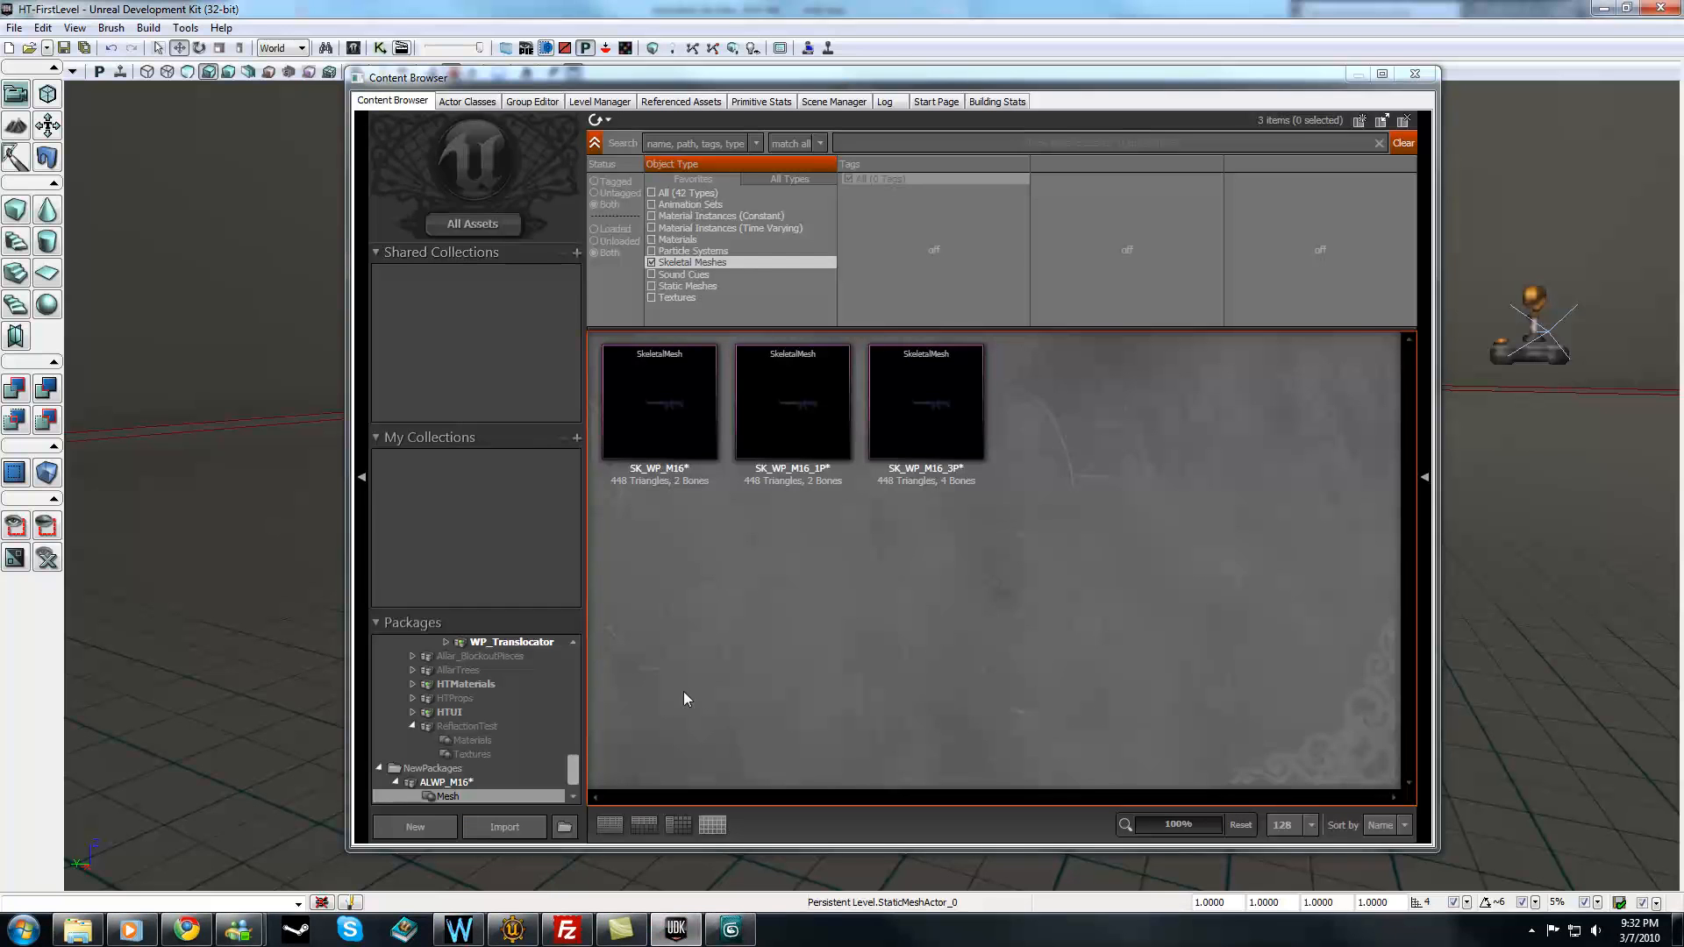
- Try to unload the ALWP_M16 package
right_click(463, 783)
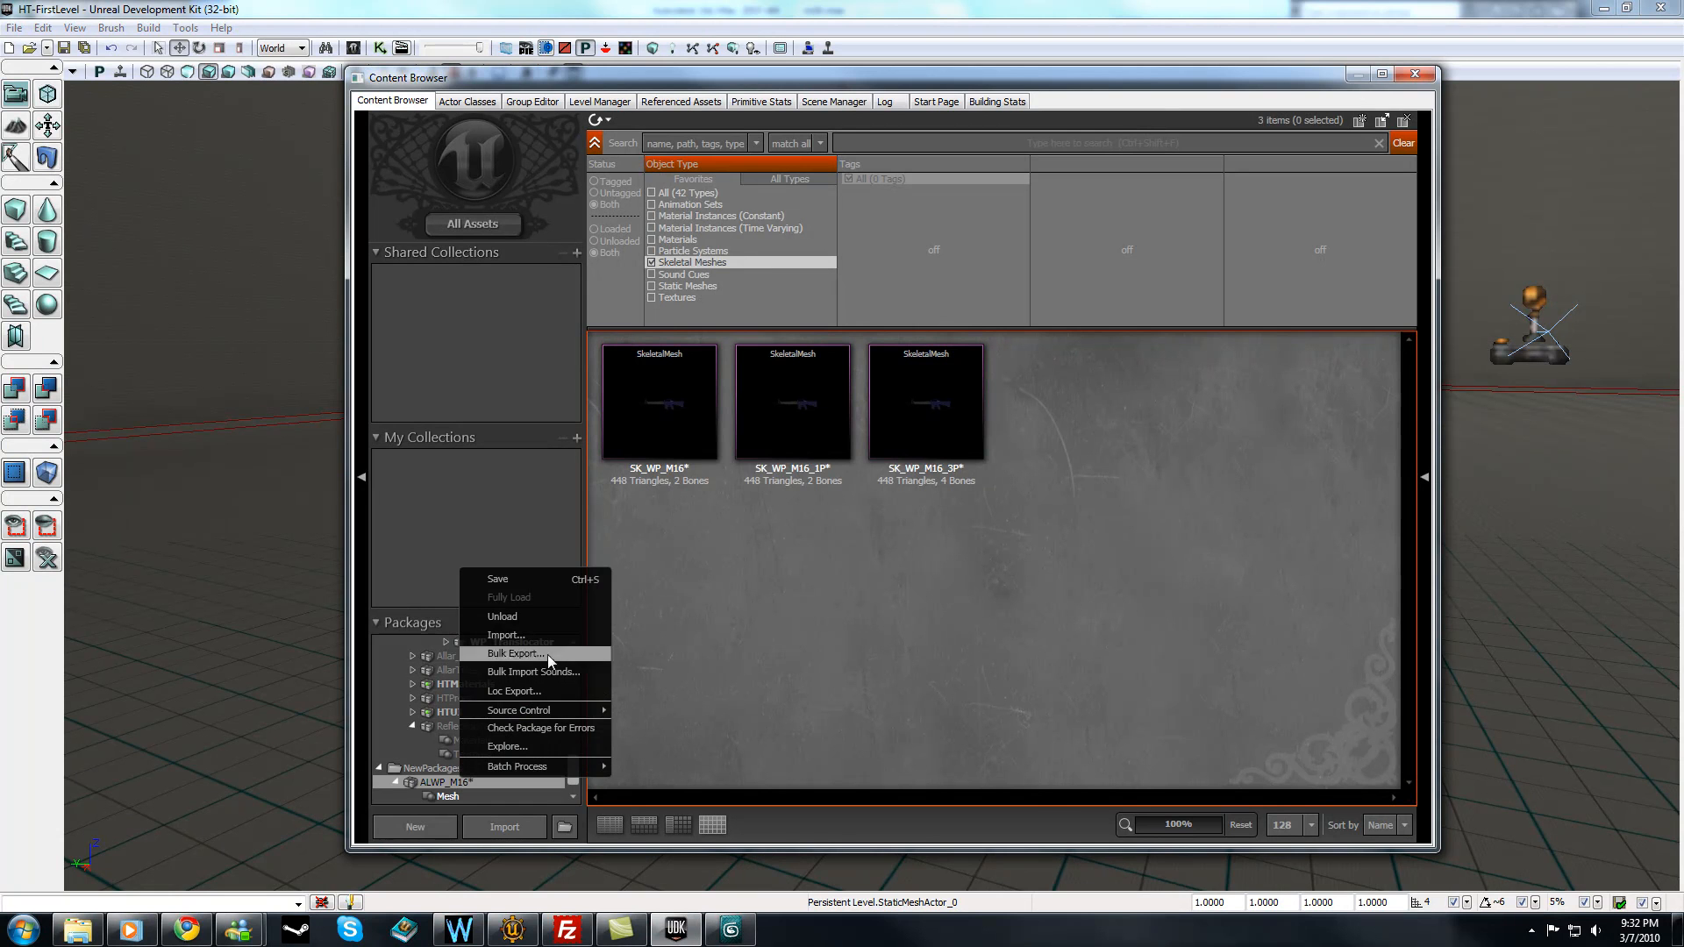
left_click(545, 619)
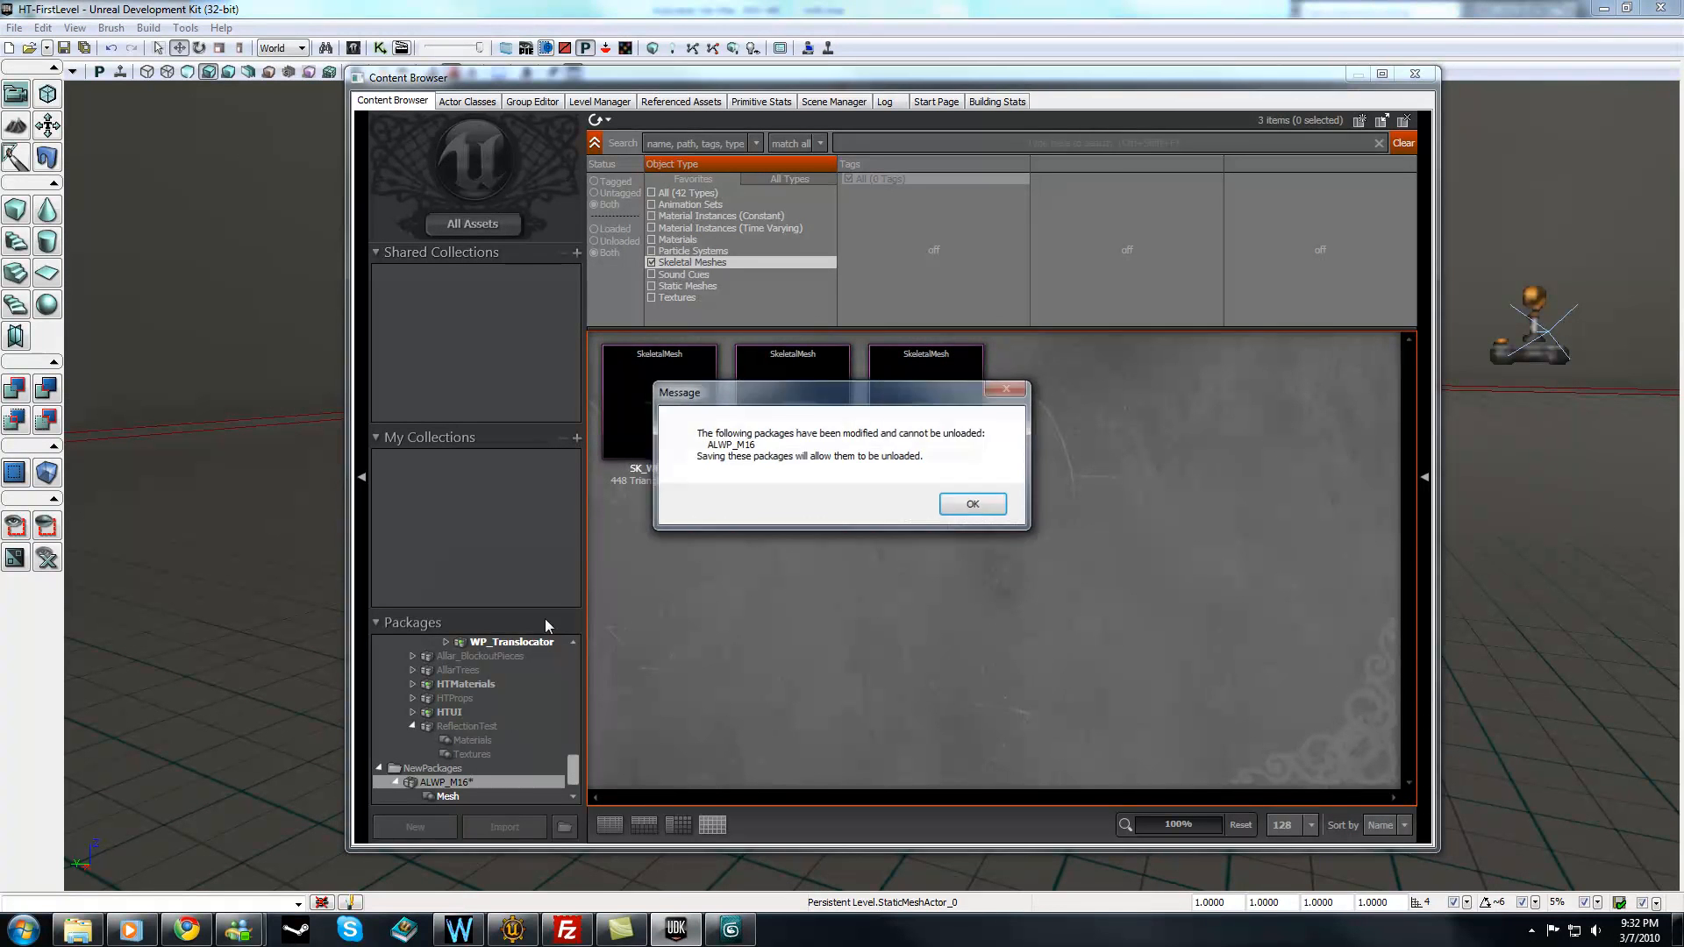
left_click(975, 507)
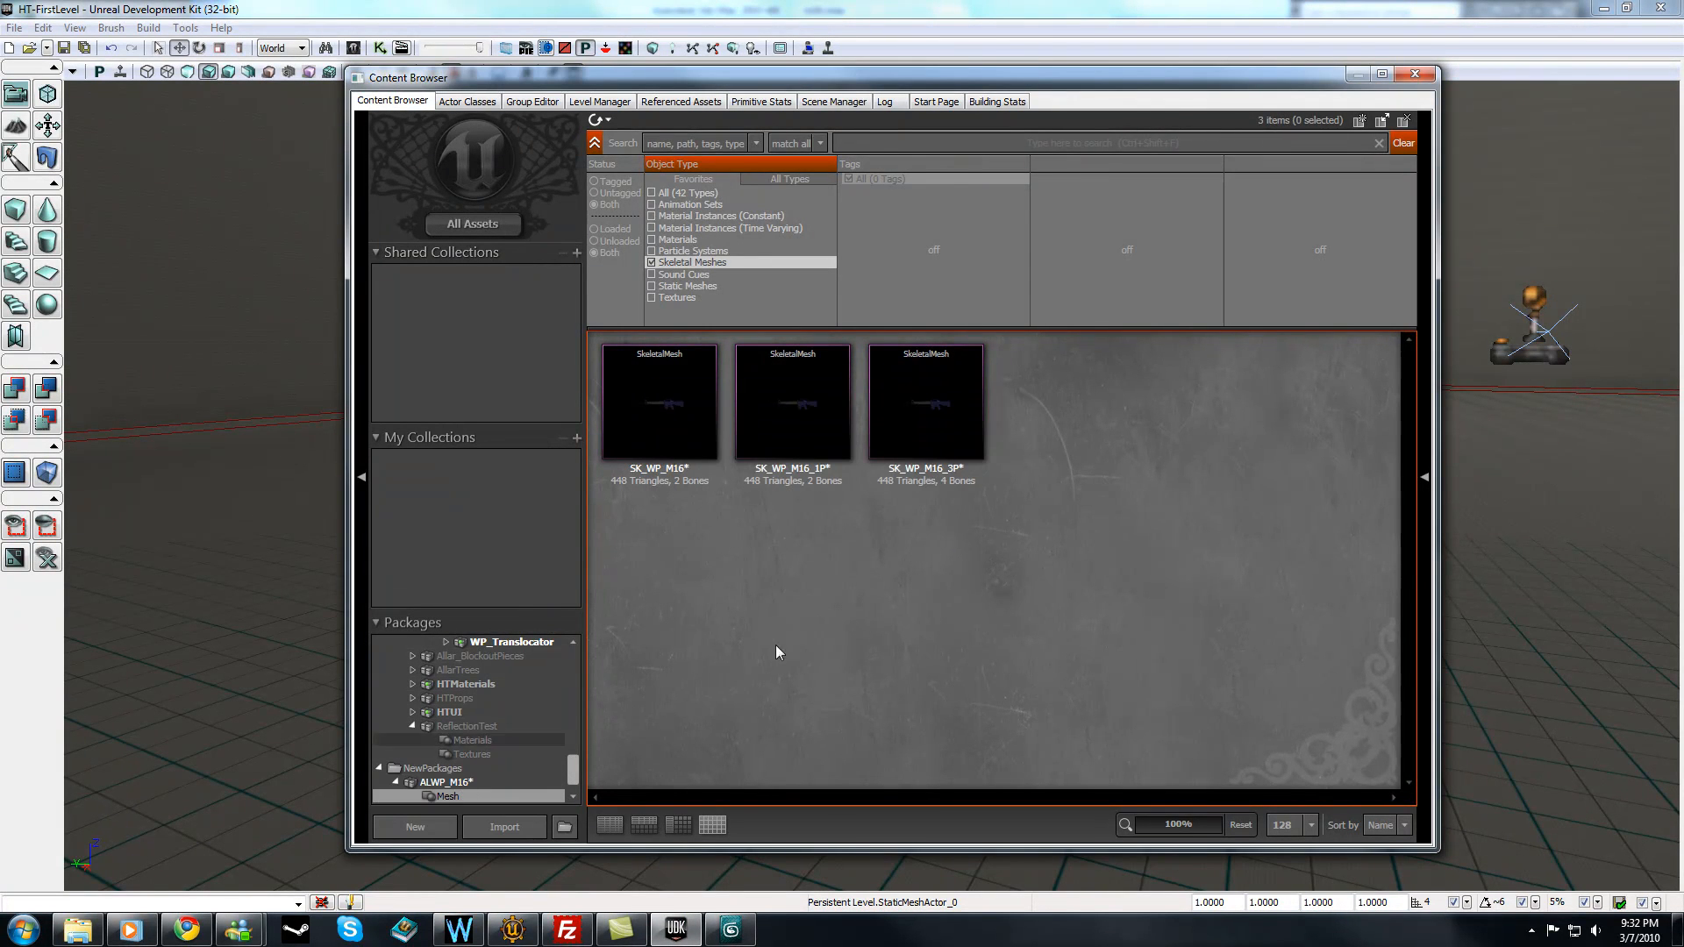
- Delete the skeletal meshes SK_WP_M16, SK_WP_M16_3P and SK_WP_M16_1P from the ALWP_M16 package
right_click(667, 444)
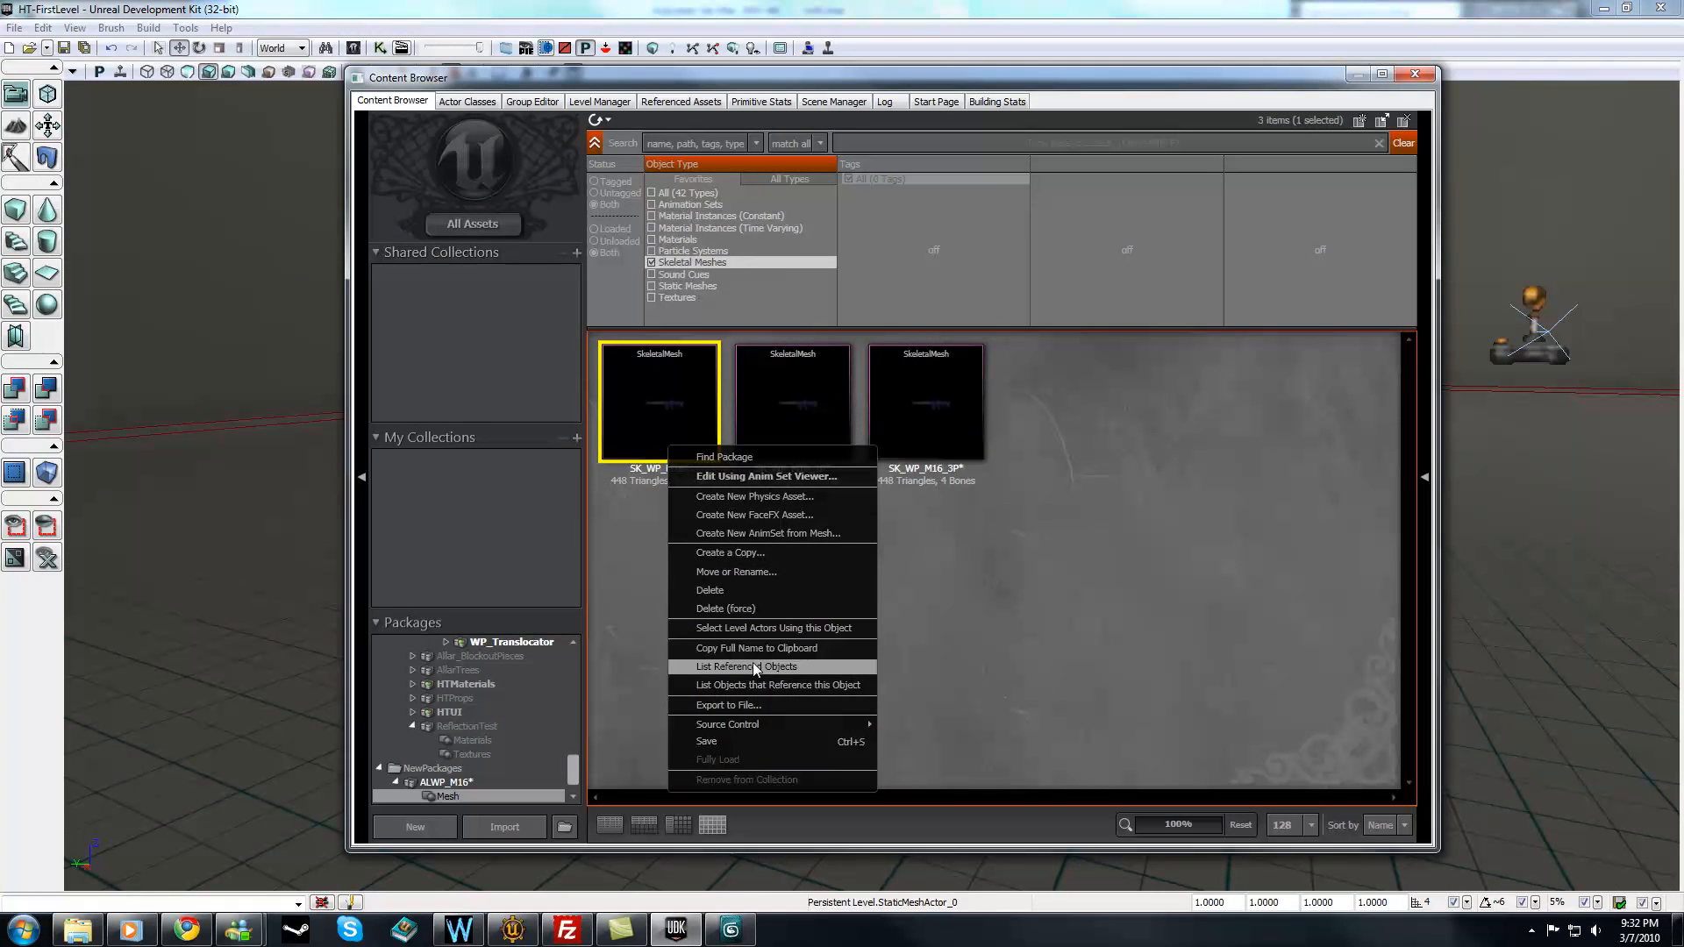
left_click(754, 590)
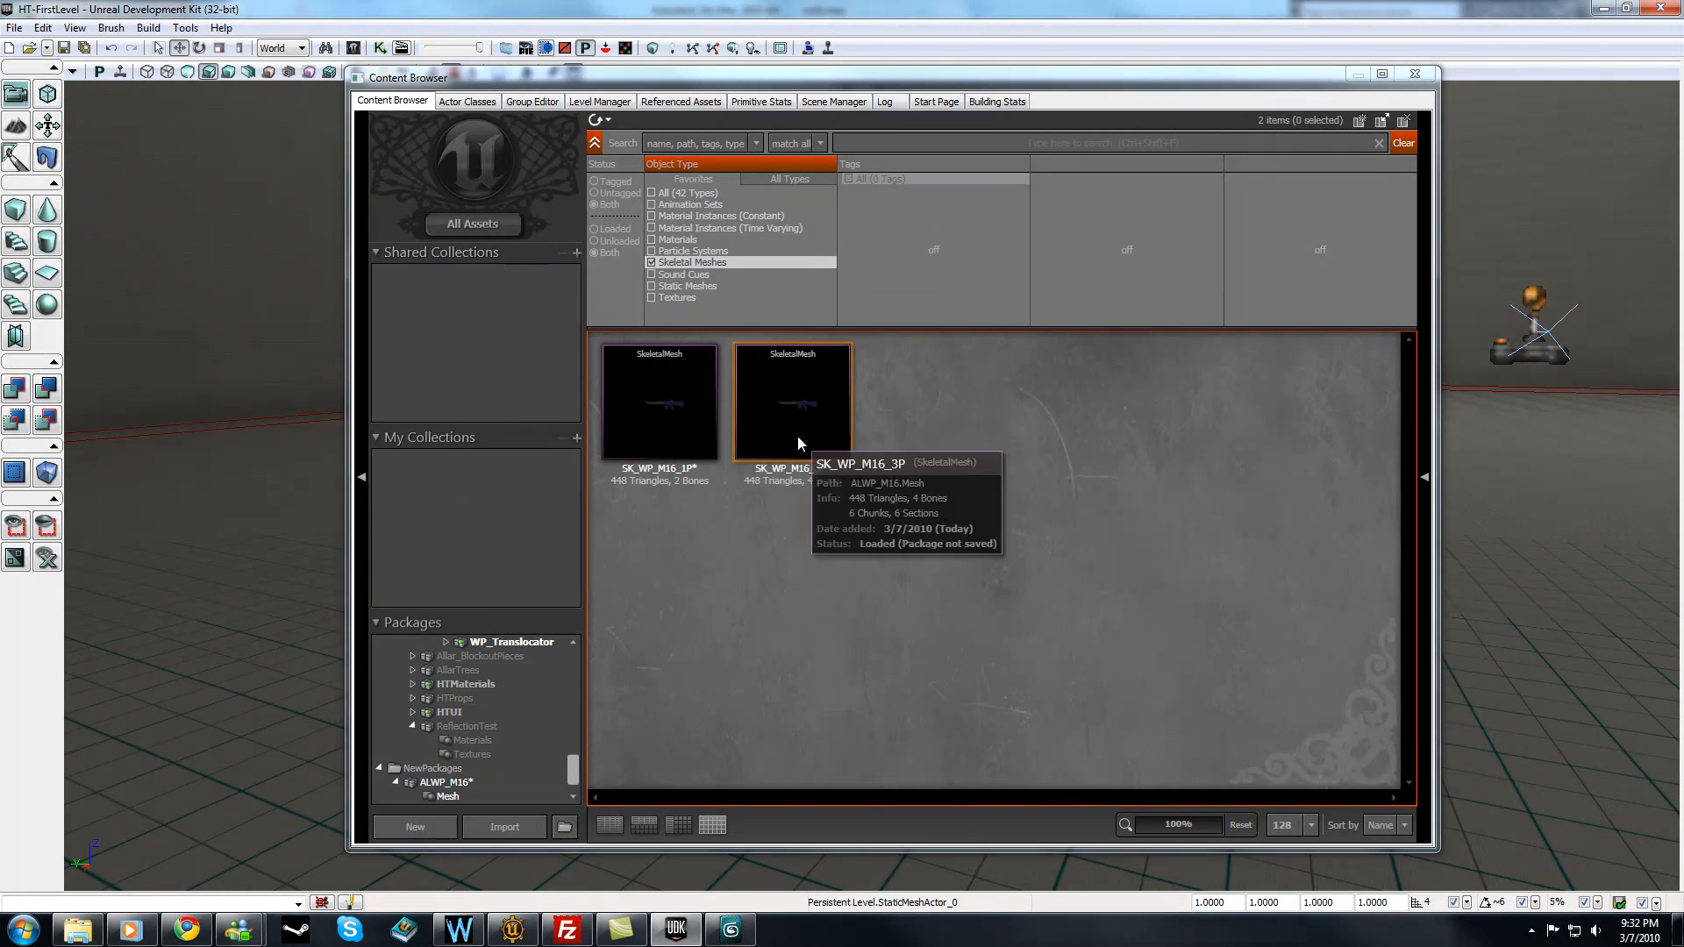
right_click(797, 435)
left_click(864, 572)
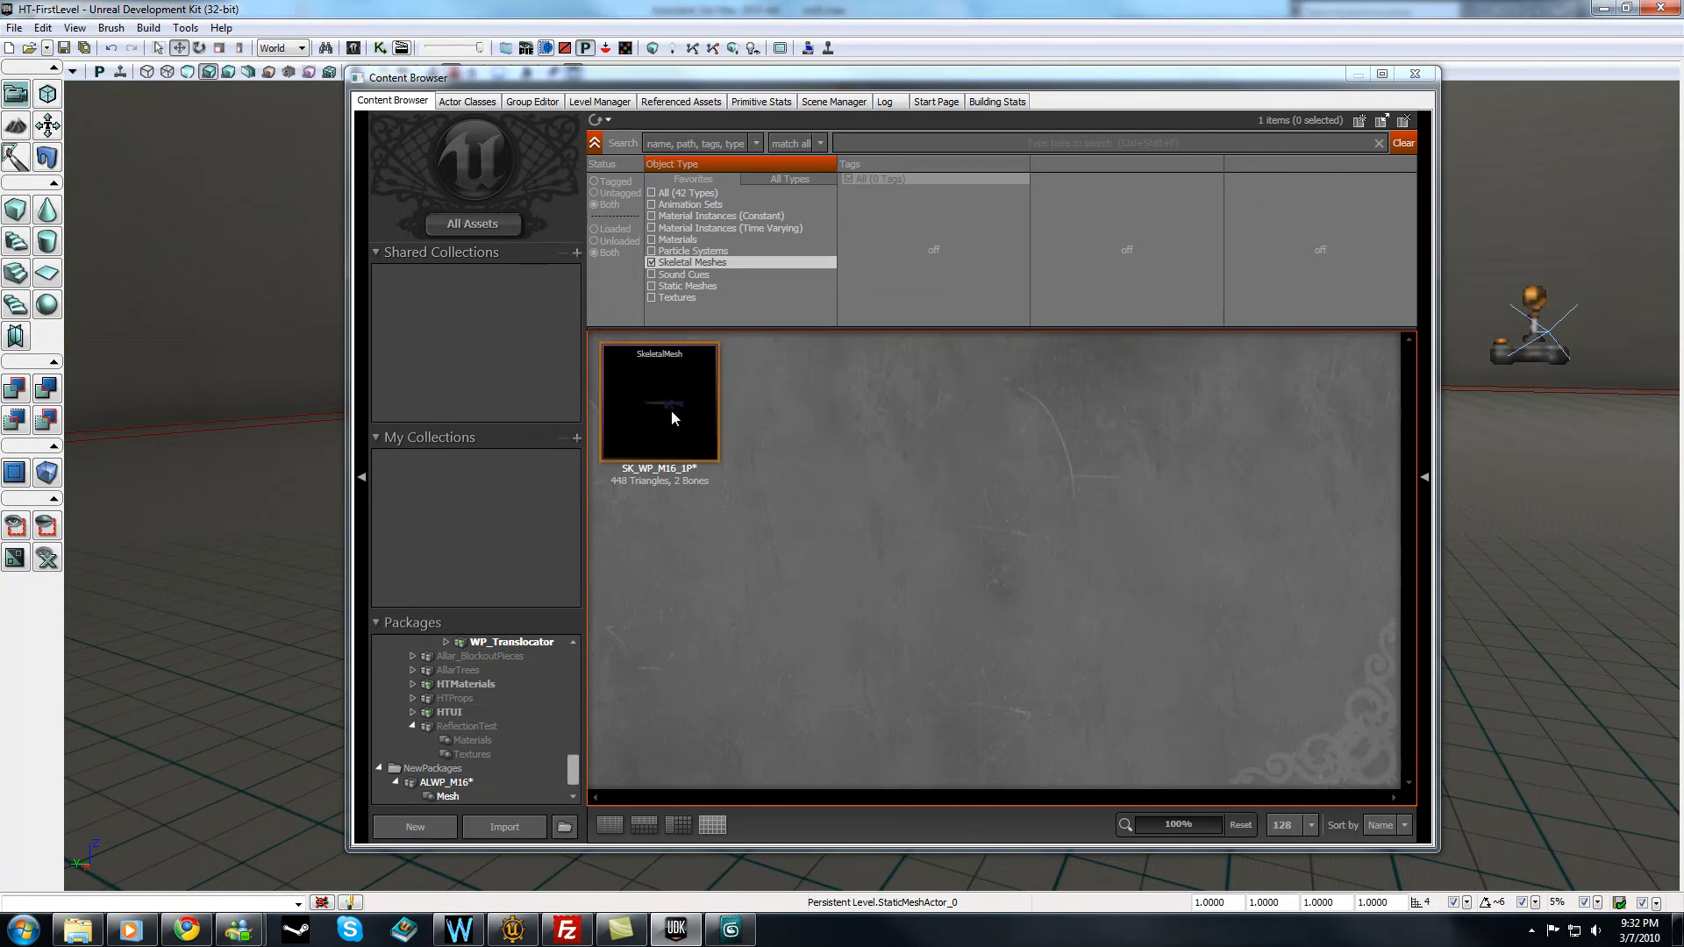
right_click(671, 411)
left_click(731, 550)
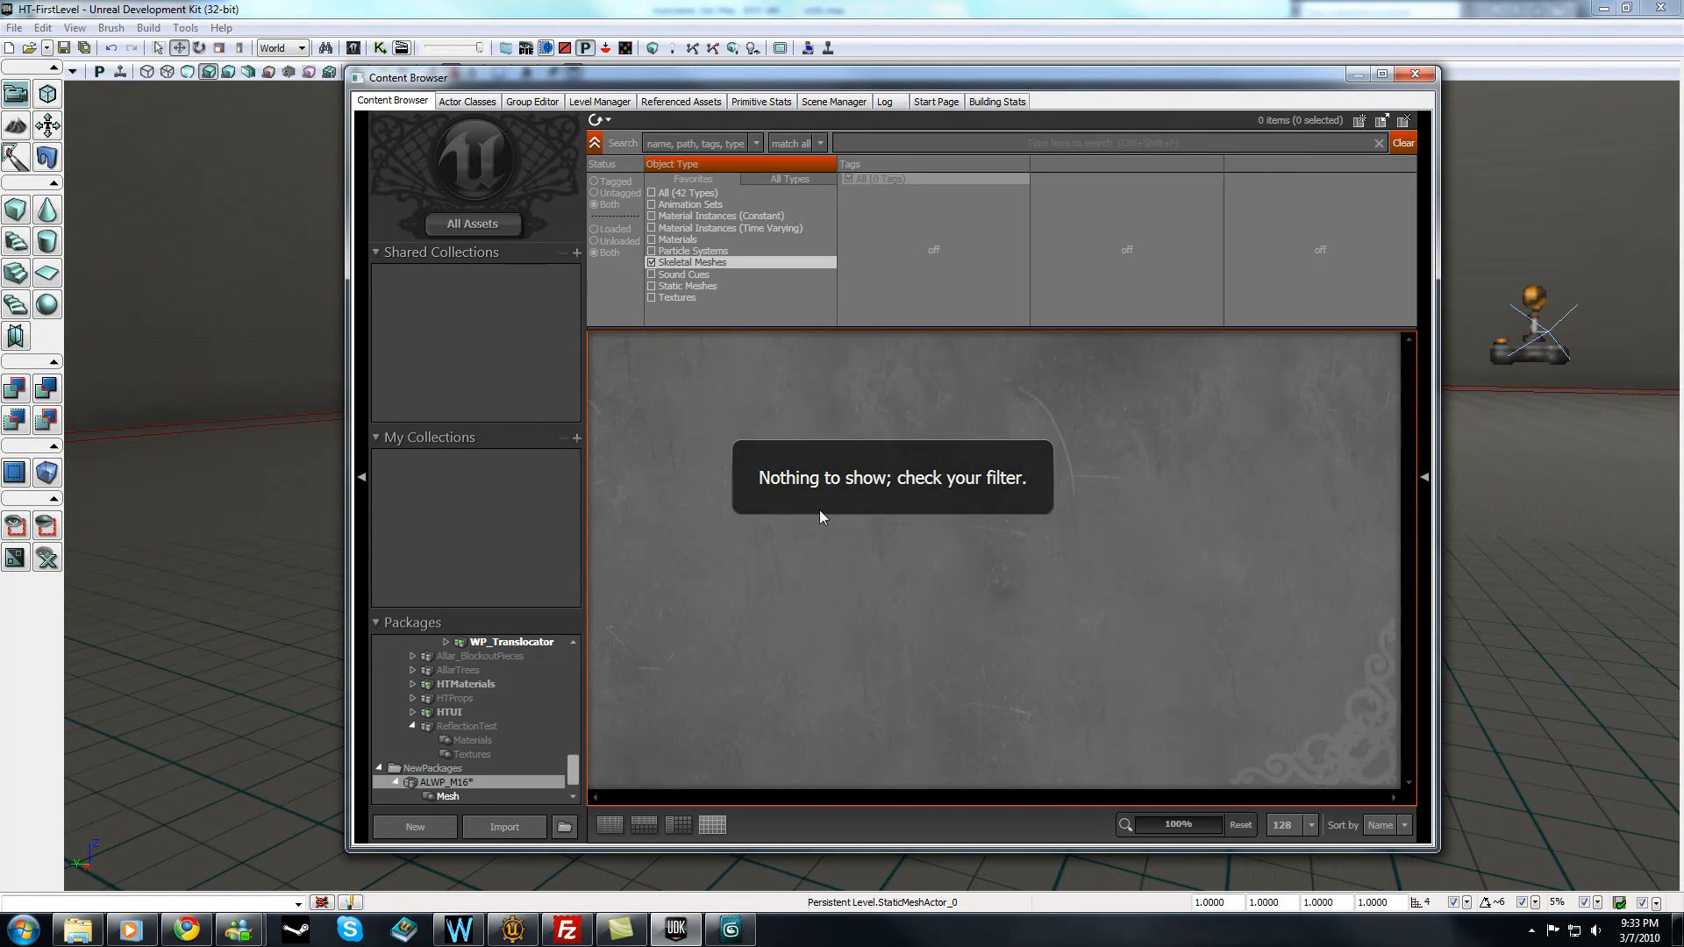
- Save the ALWP_M16 package
right_click(435, 782)
left_click(524, 584)
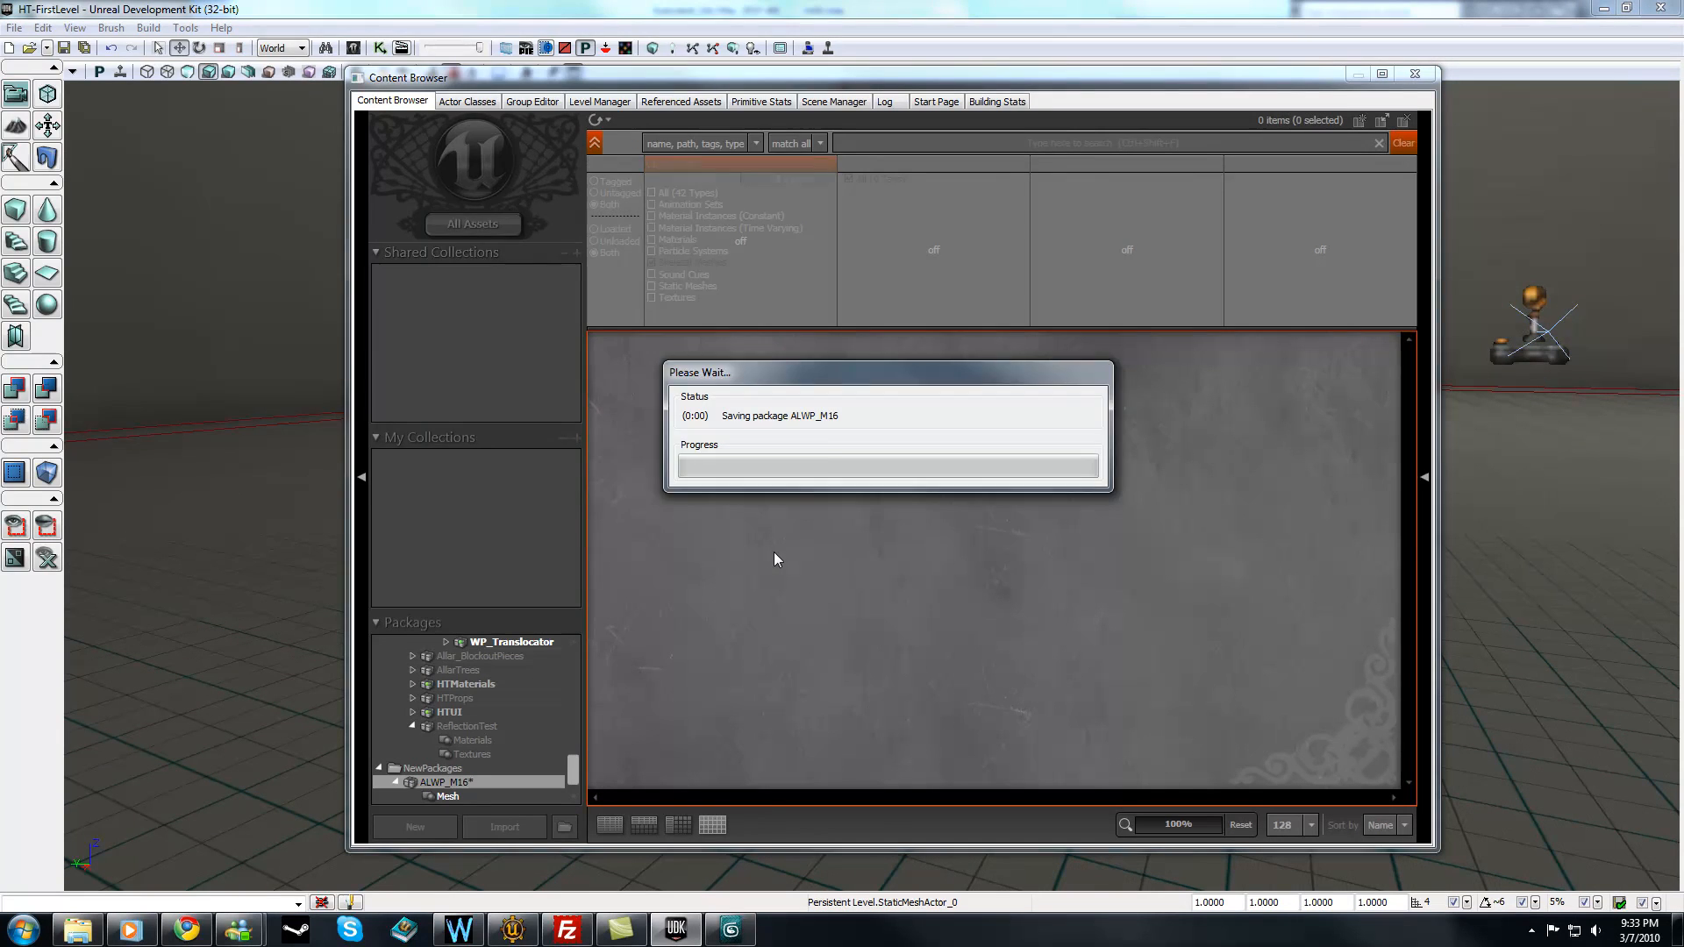
left_click(693, 482)
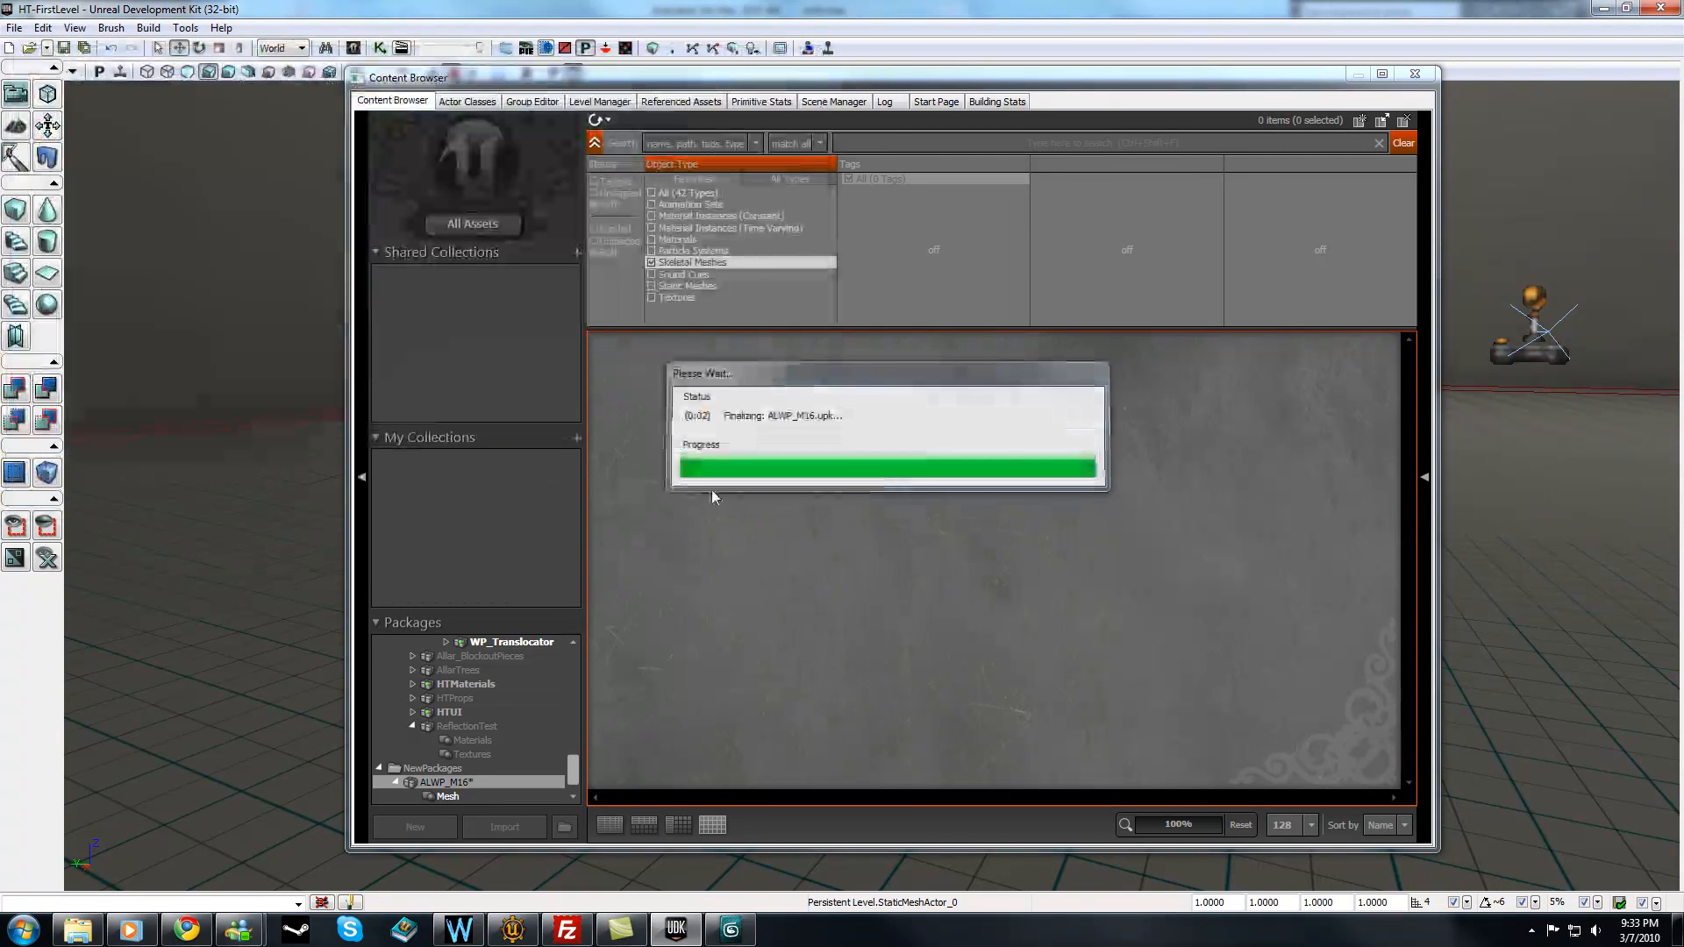
- Import SK_WP_M16.PSK from the Desktop into package ALWP_M16 with group M16 and name M16
left_click(507, 824)
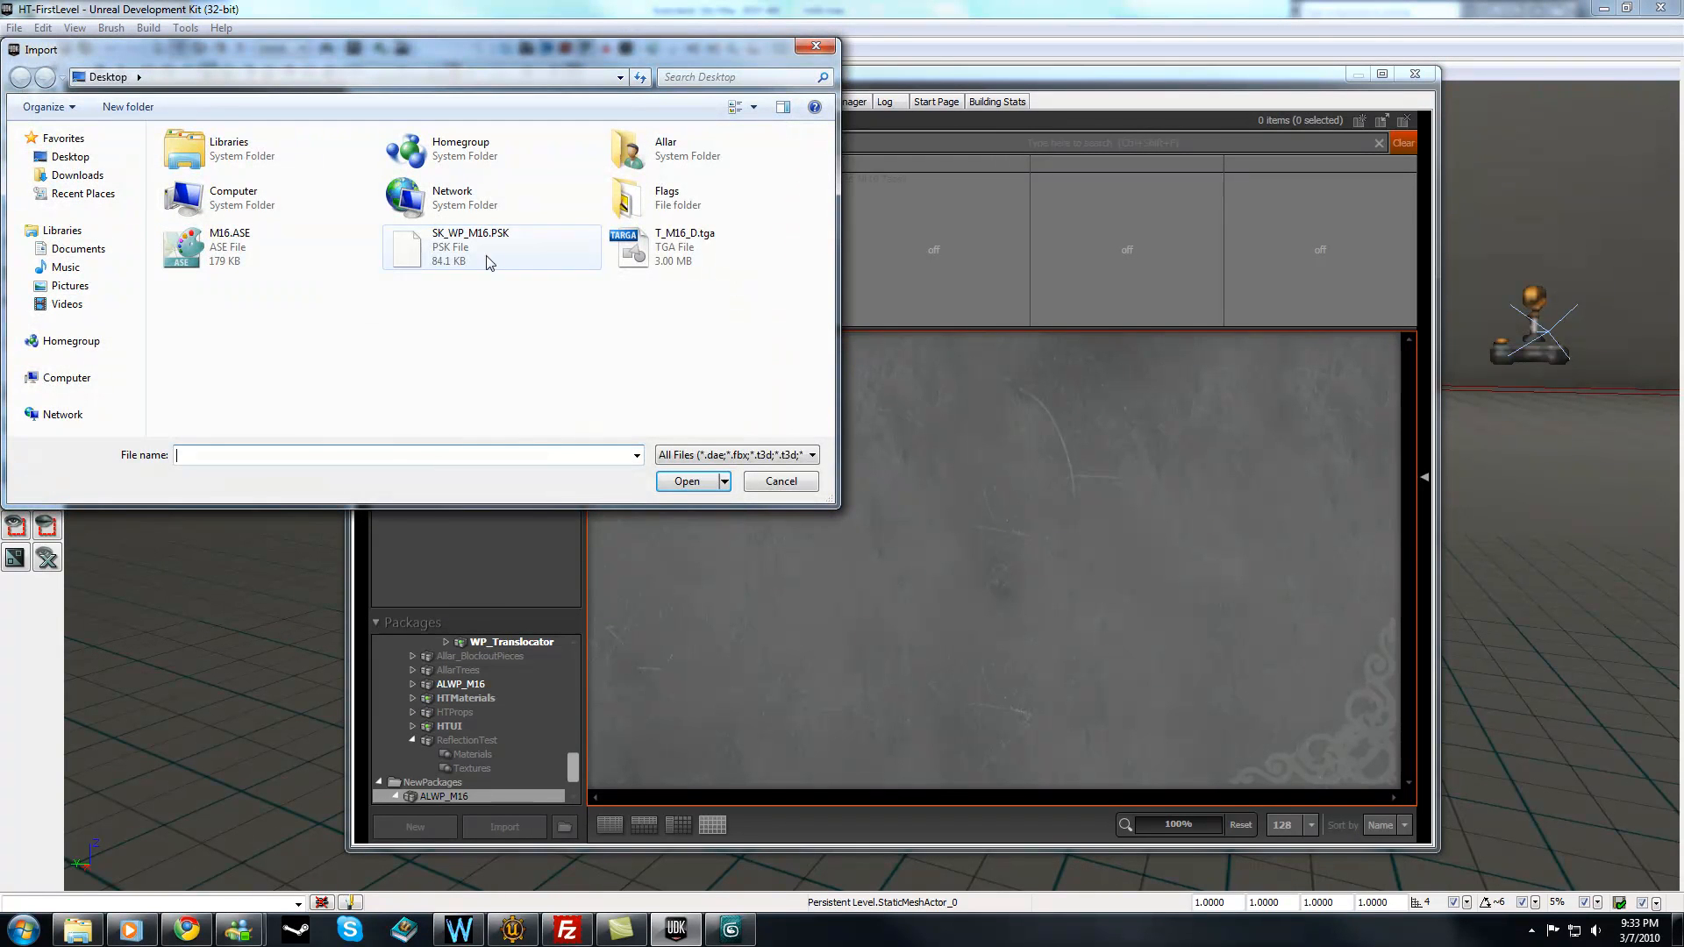
left_click(449, 243)
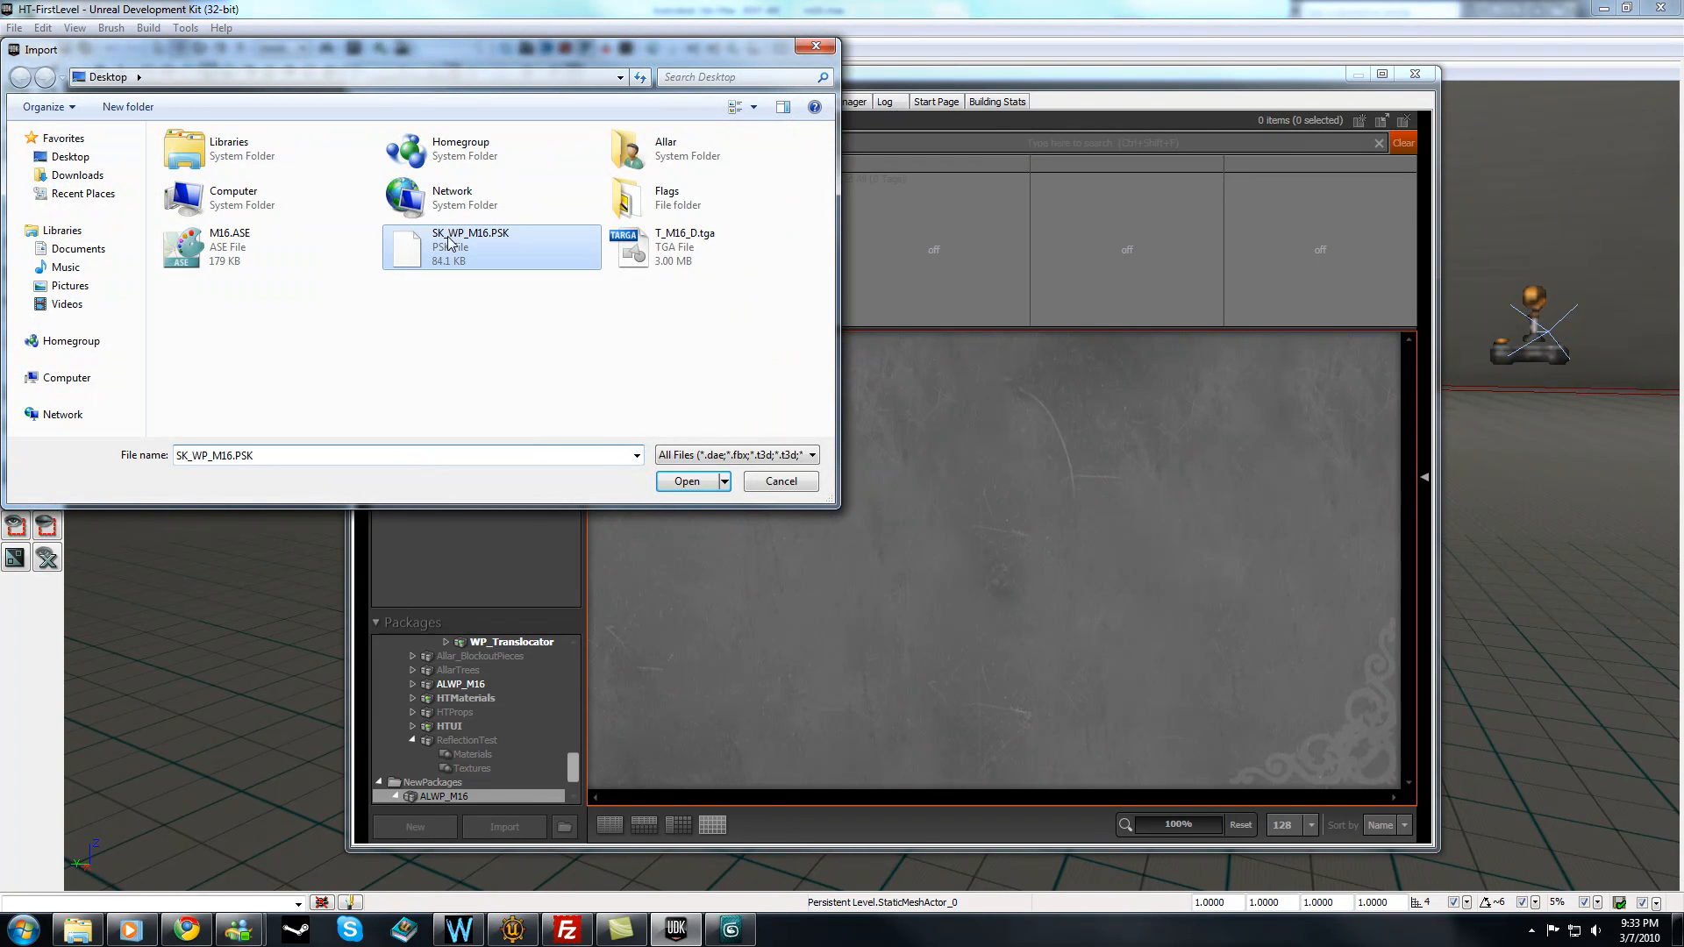
left_click(704, 489)
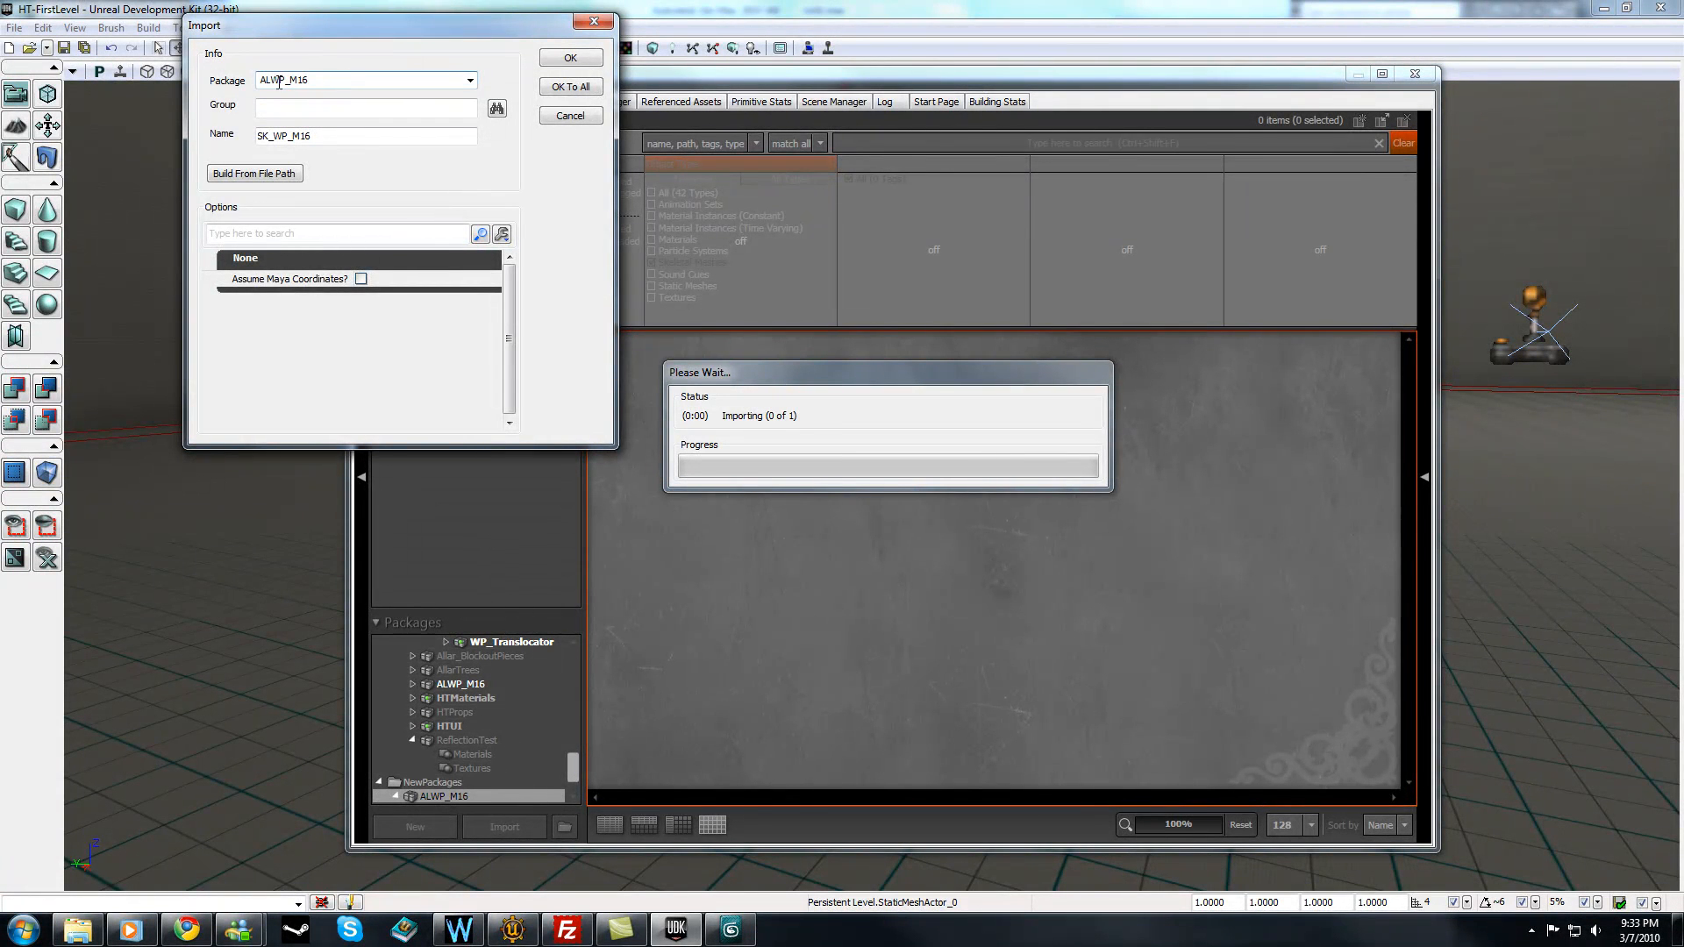
left_click_drag(273, 82, 234, 88)
left_click(339, 110)
key("Tab")
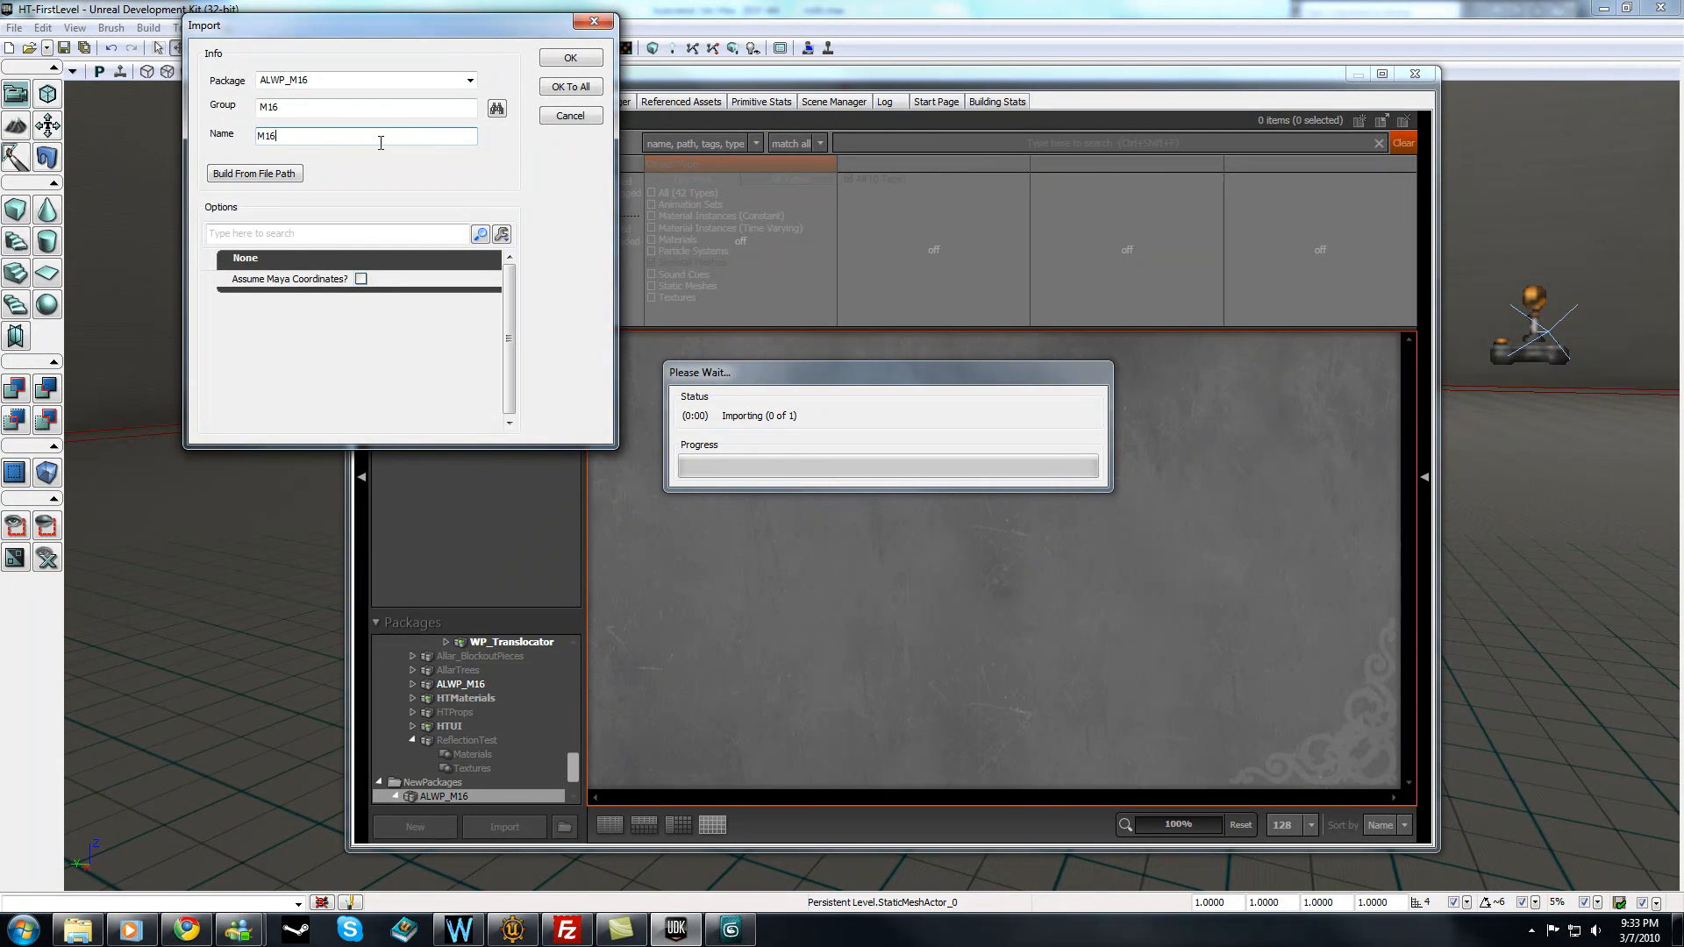
left_click(551, 86)
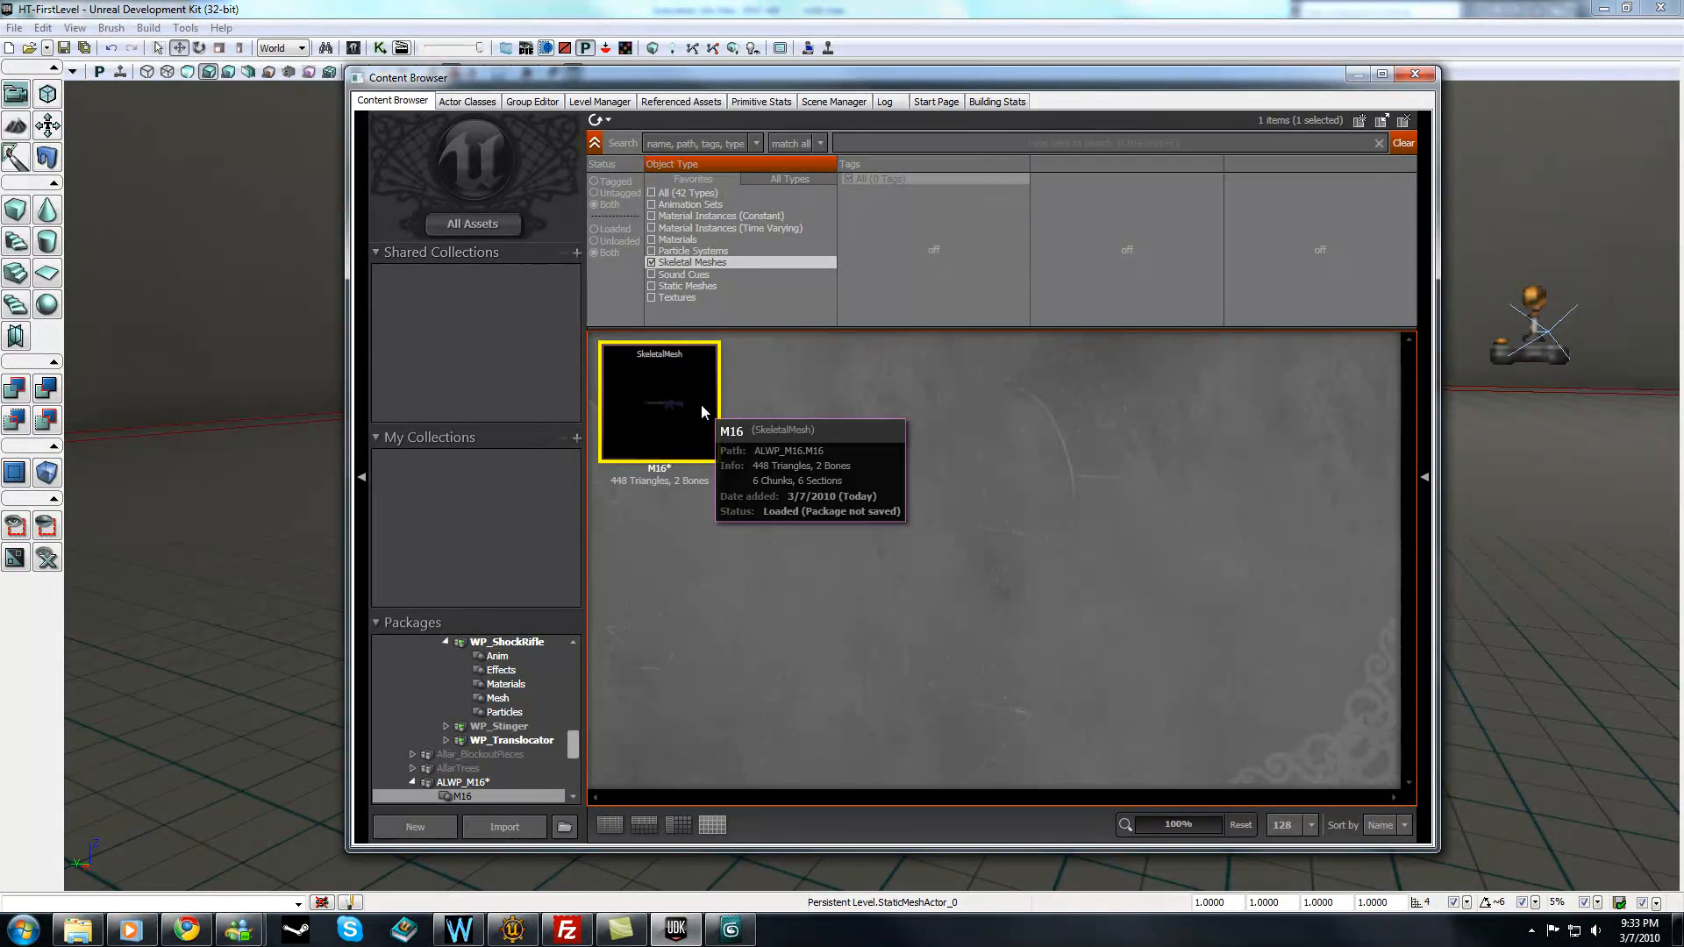
- View the M16 skeletal mesh in the AnimSet Editor, close the editor and delete the mesh from the package
double_click(701, 403)
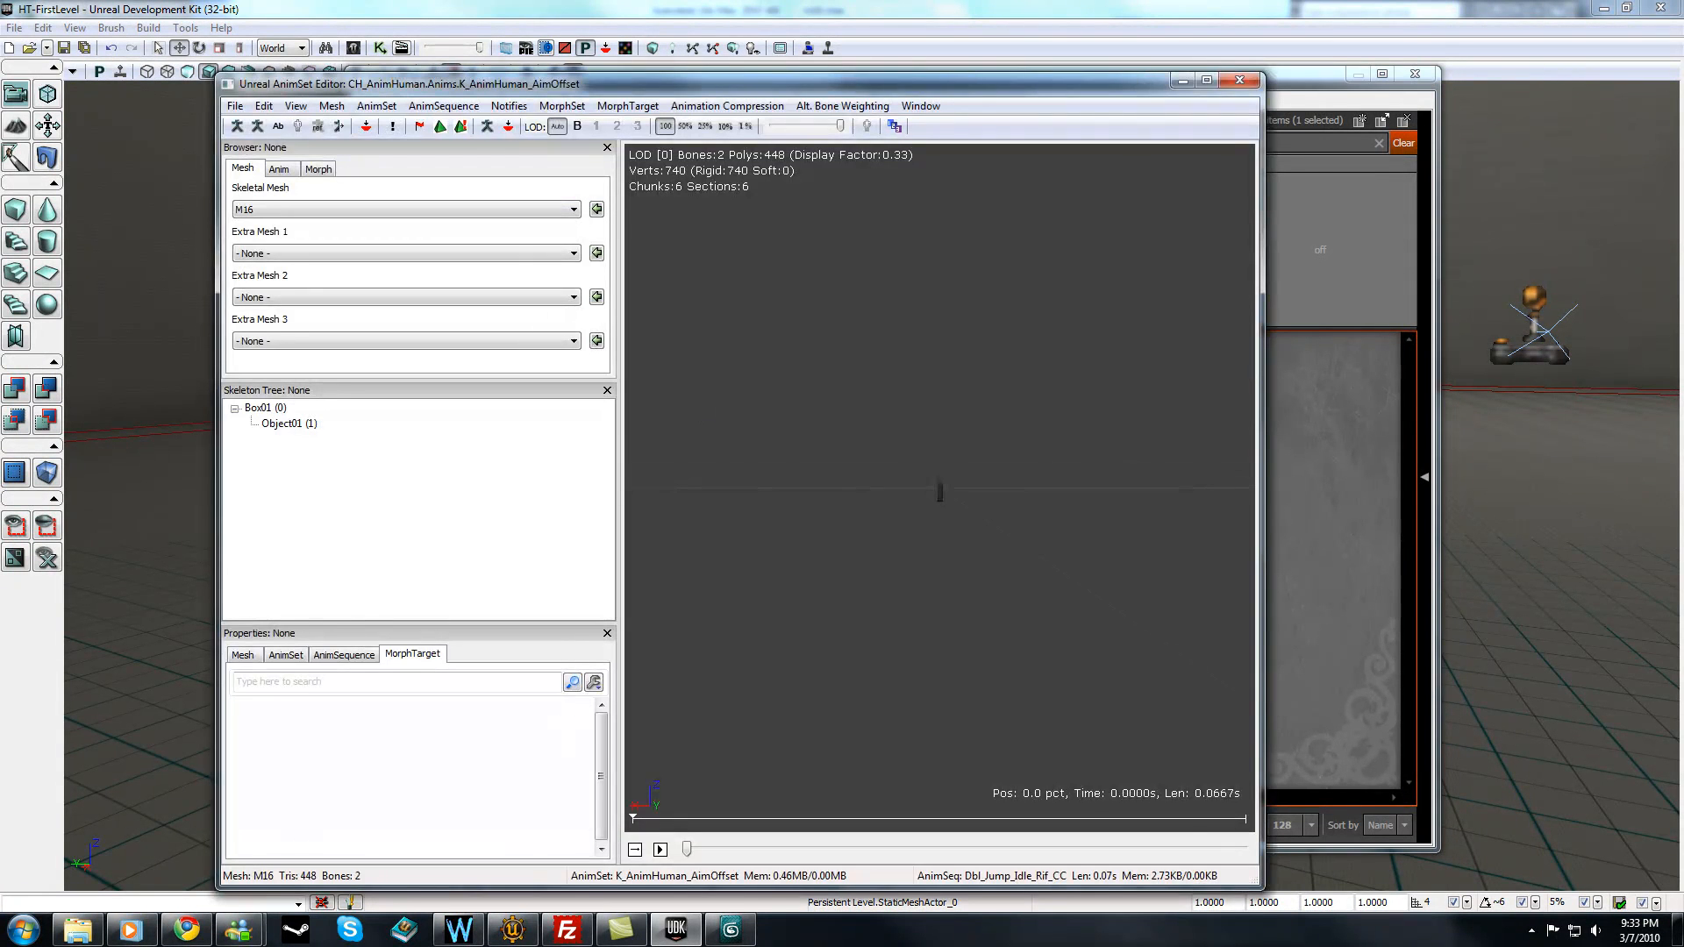
left_click(1237, 79)
right_click(657, 446)
left_click(745, 590)
left_click(936, 465)
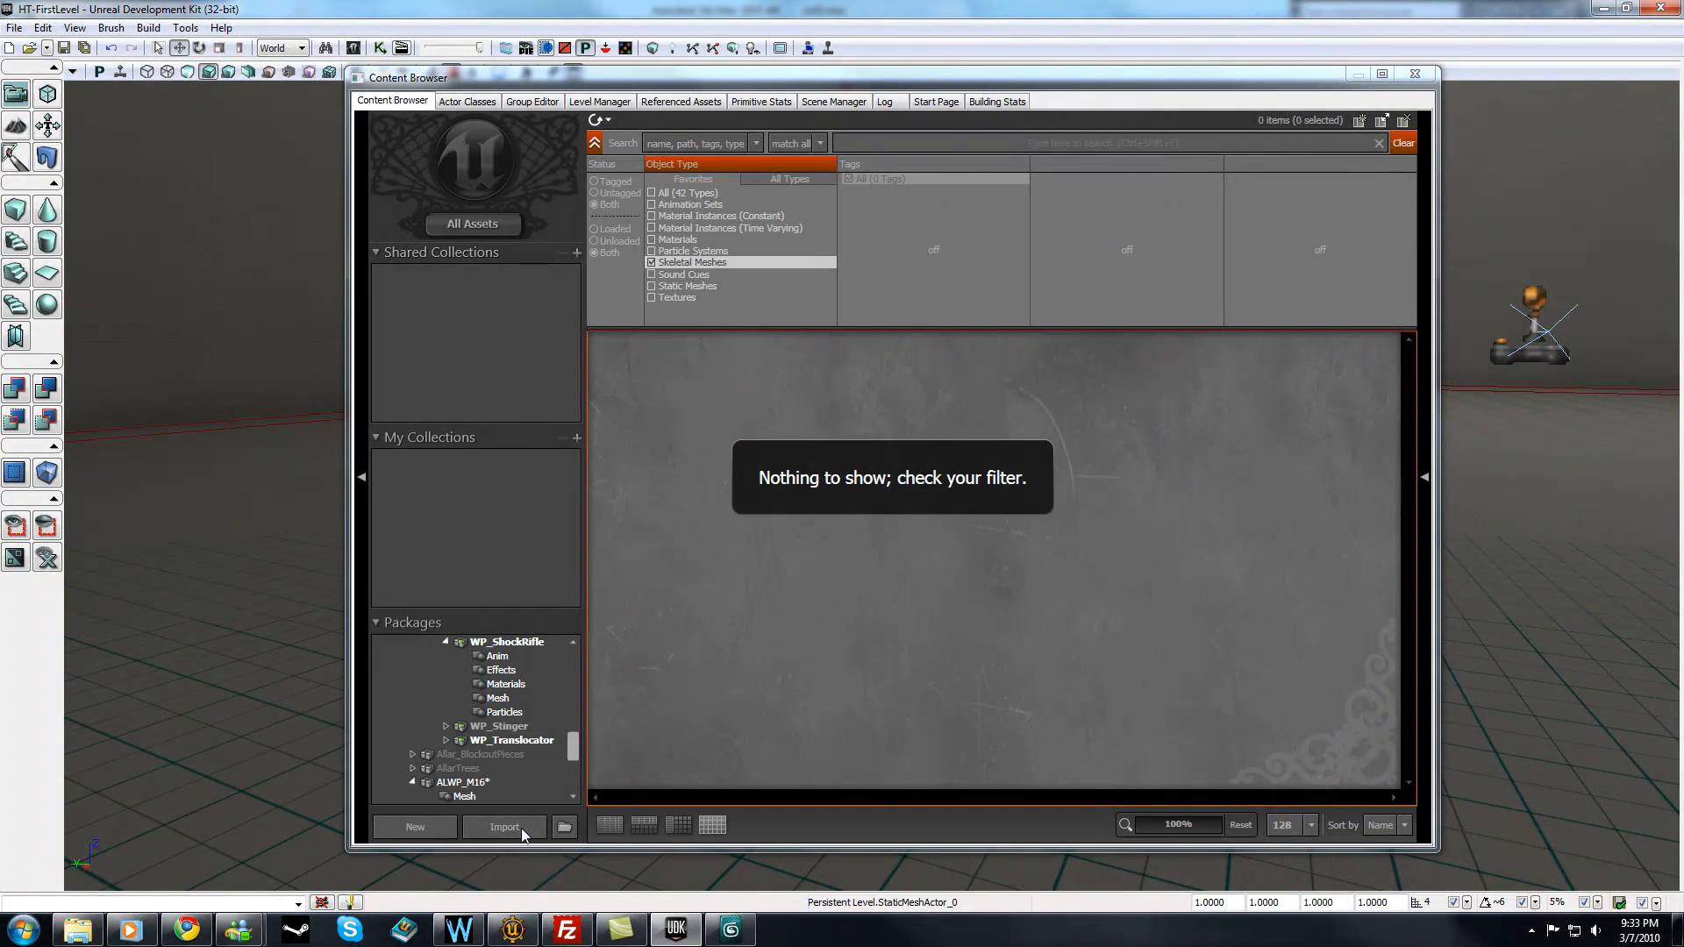
- Import M16.ASE from the Desktop into package ALWP_M16, group M16, as M16, and open the static mesh in its editor
left_click(538, 824)
left_click(230, 248)
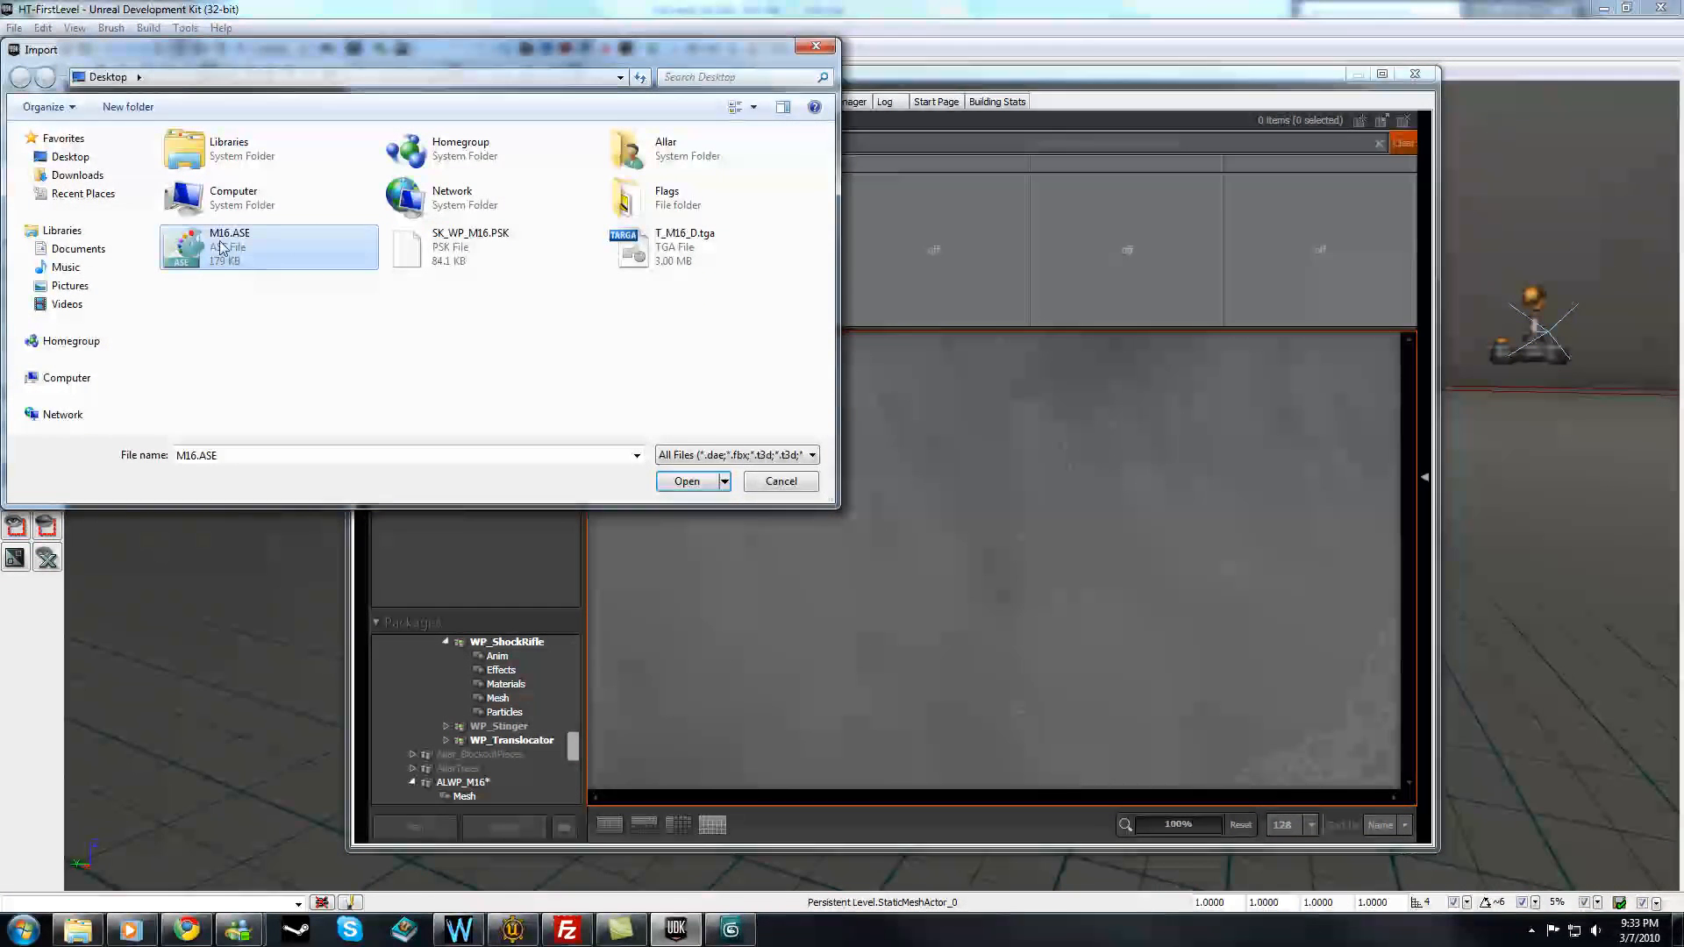
left_click(687, 480)
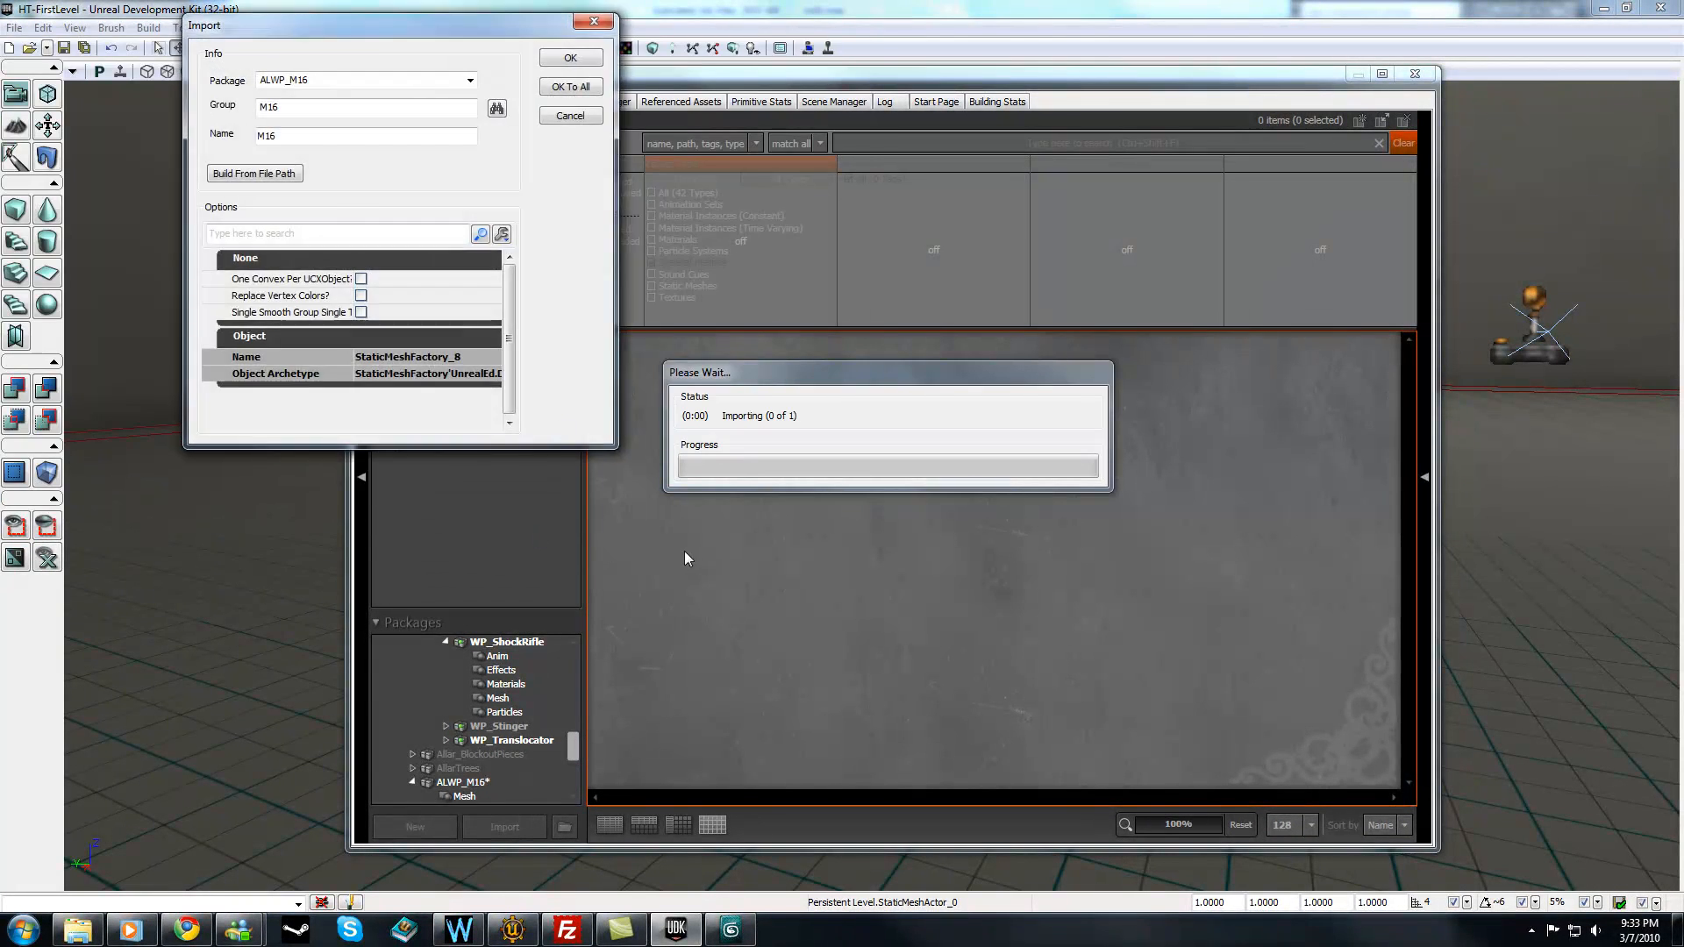
left_click(561, 61)
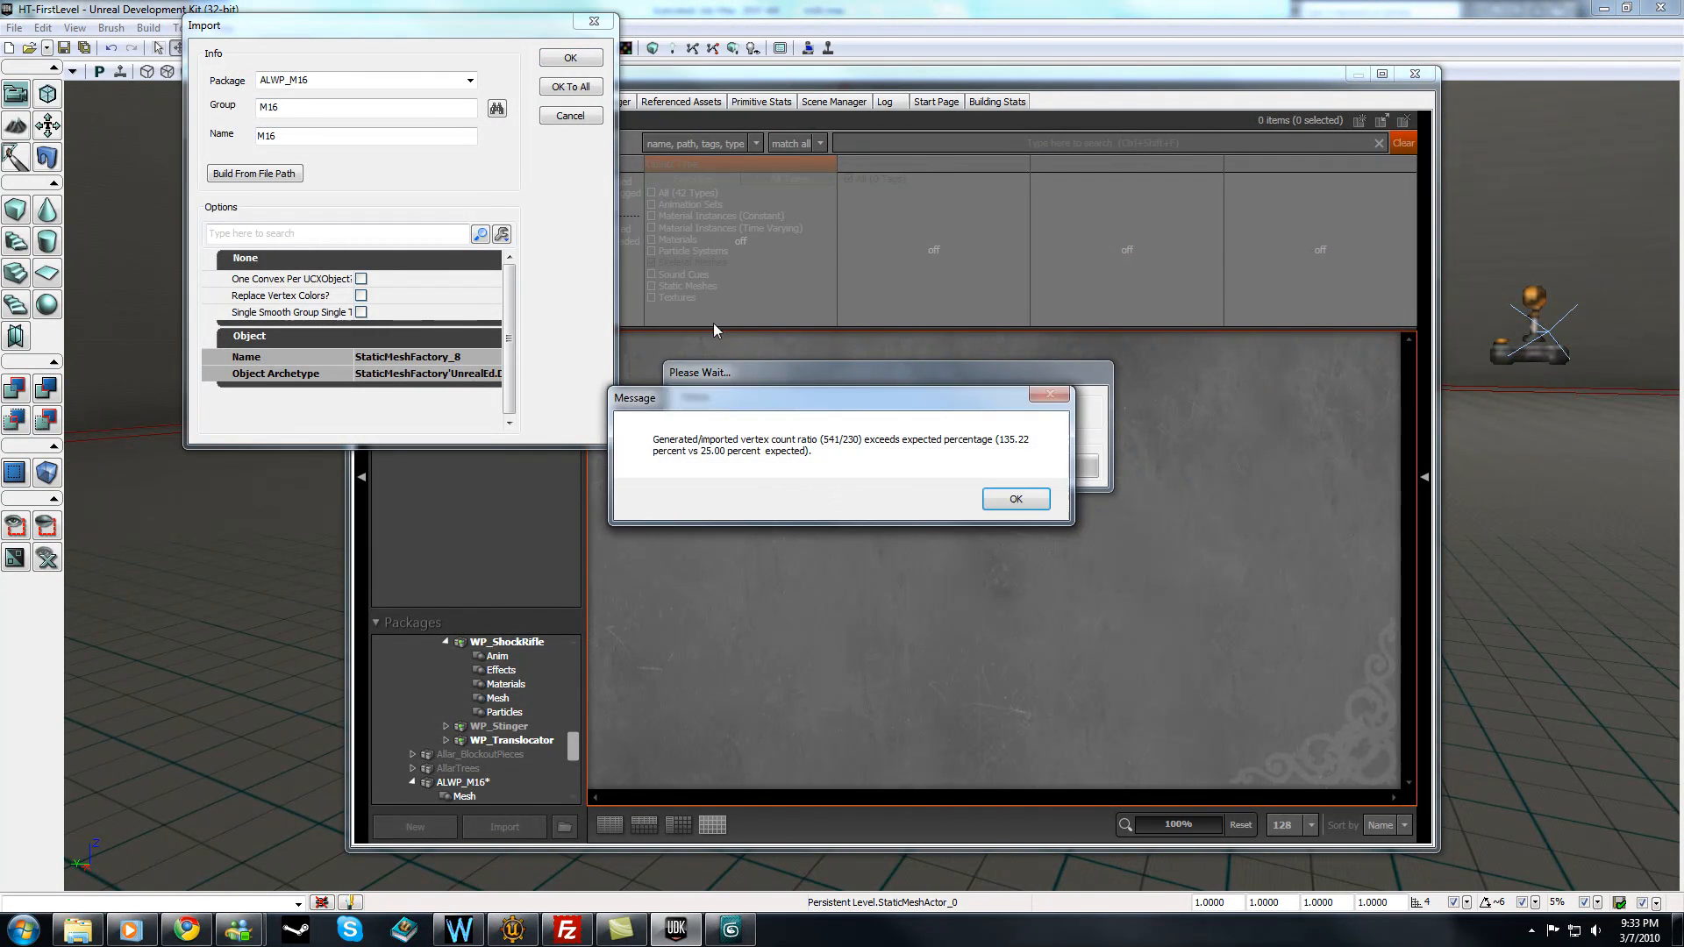
left_click(1017, 500)
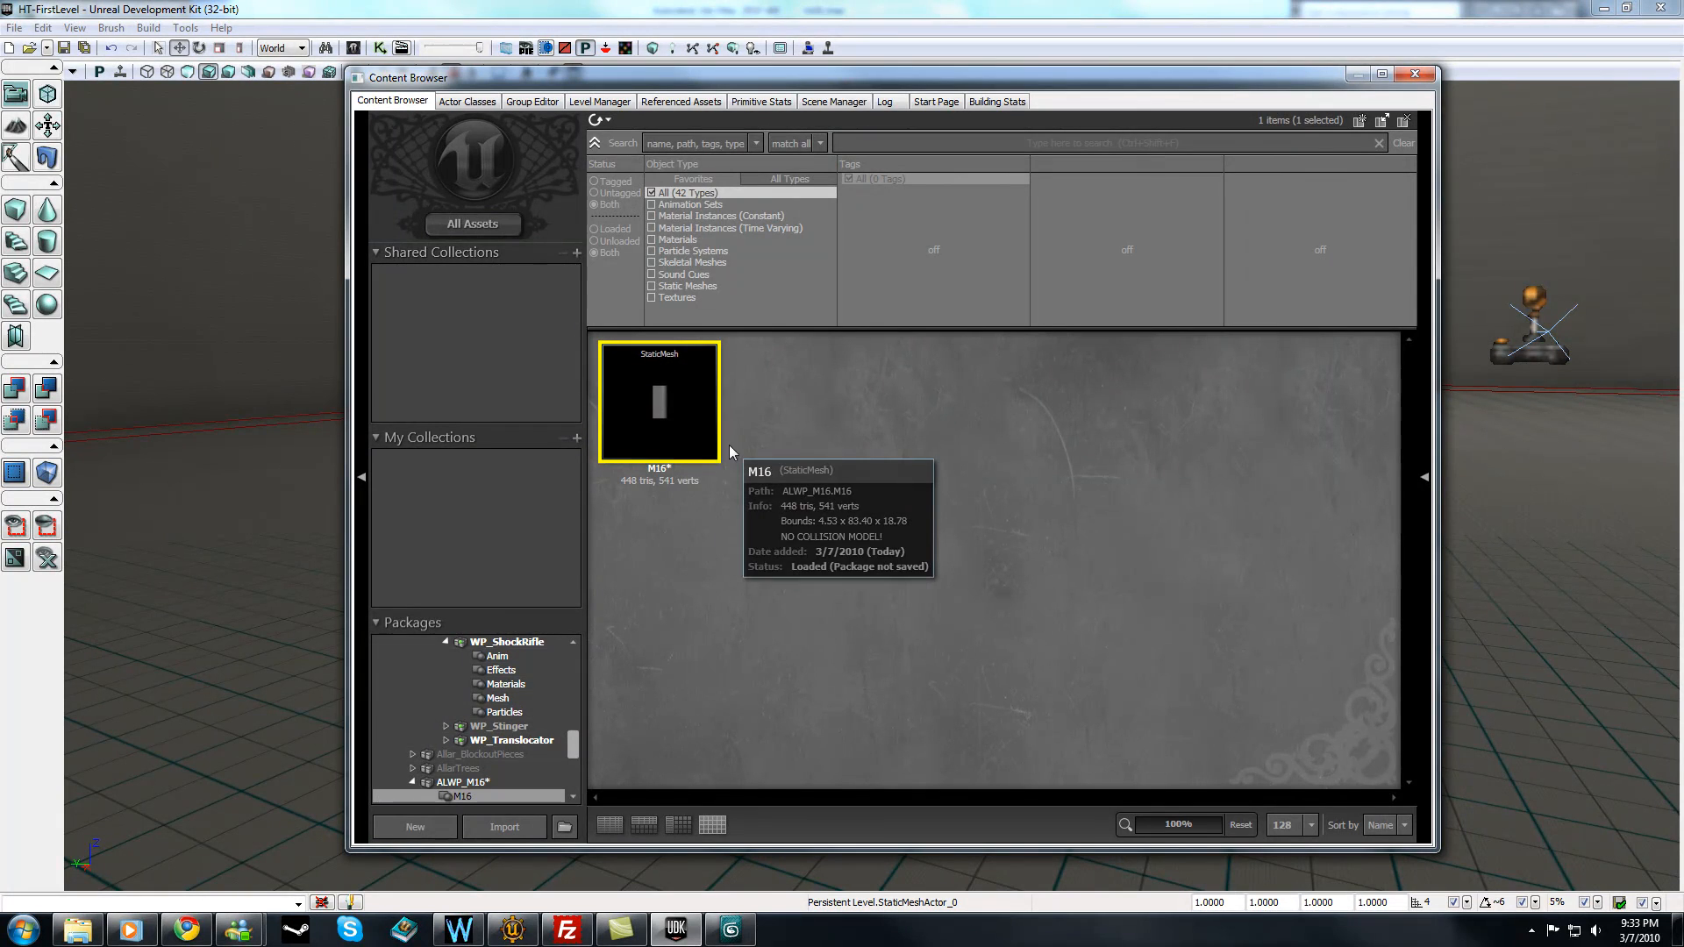
double_click(660, 414)
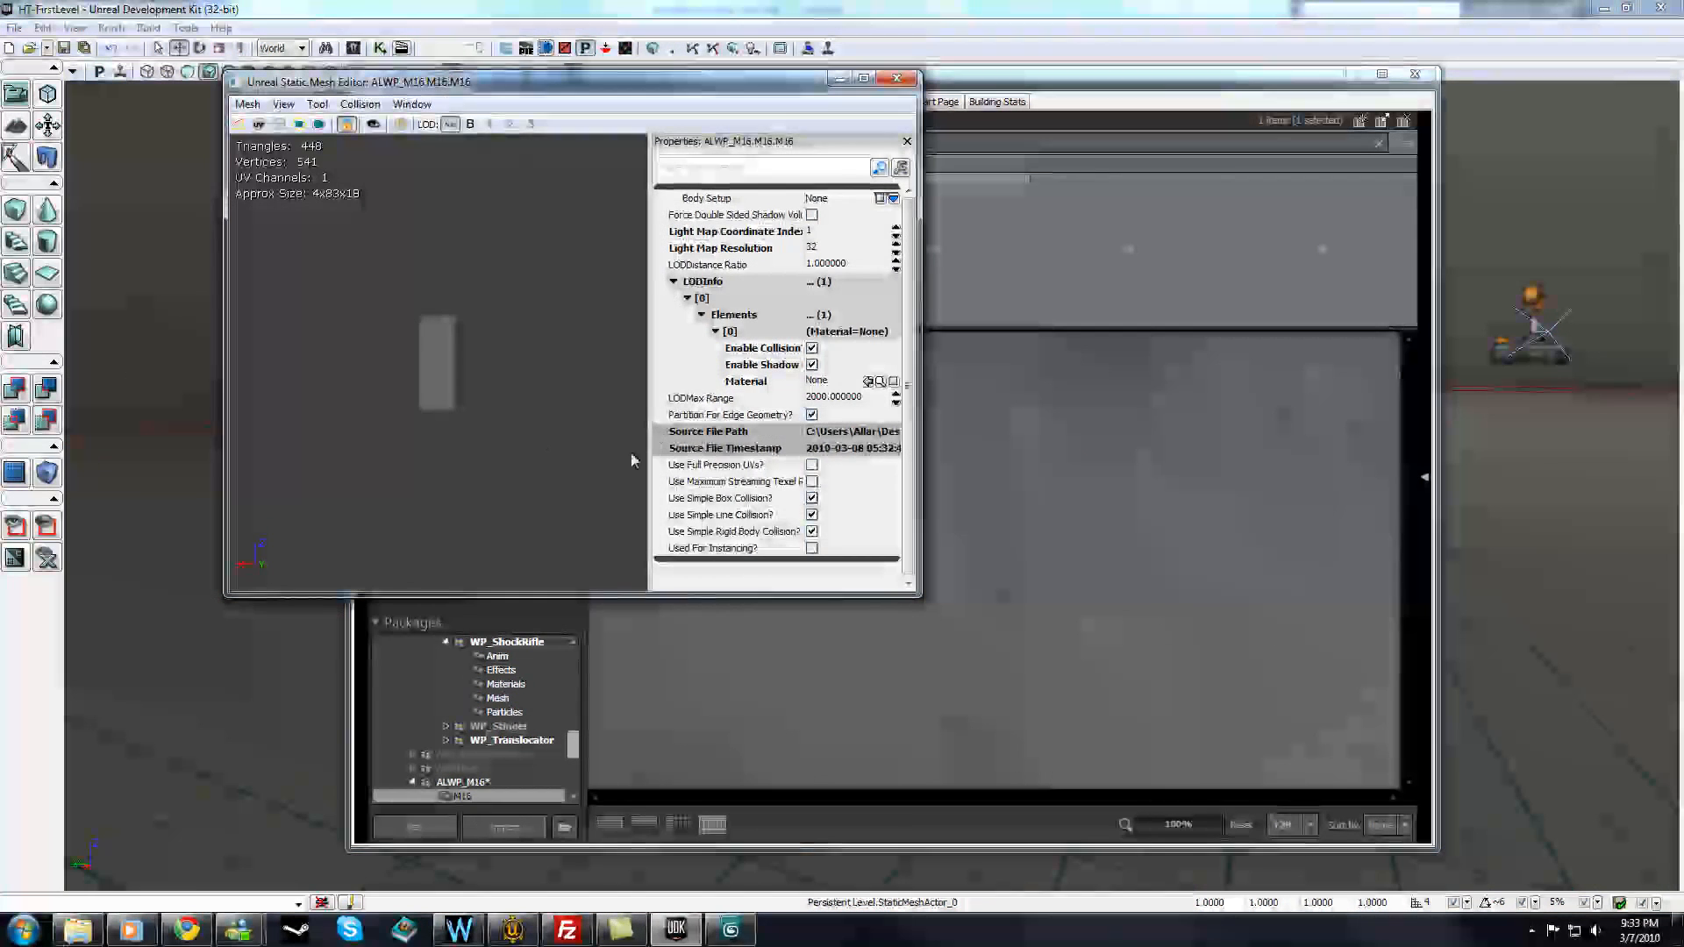
- Enlarge the static mesh editor and its preview, inspect the M16 mesh from several angles, and close the editor
left_click_drag(921, 394, 1272, 394)
left_click_drag(640, 355, 956, 355)
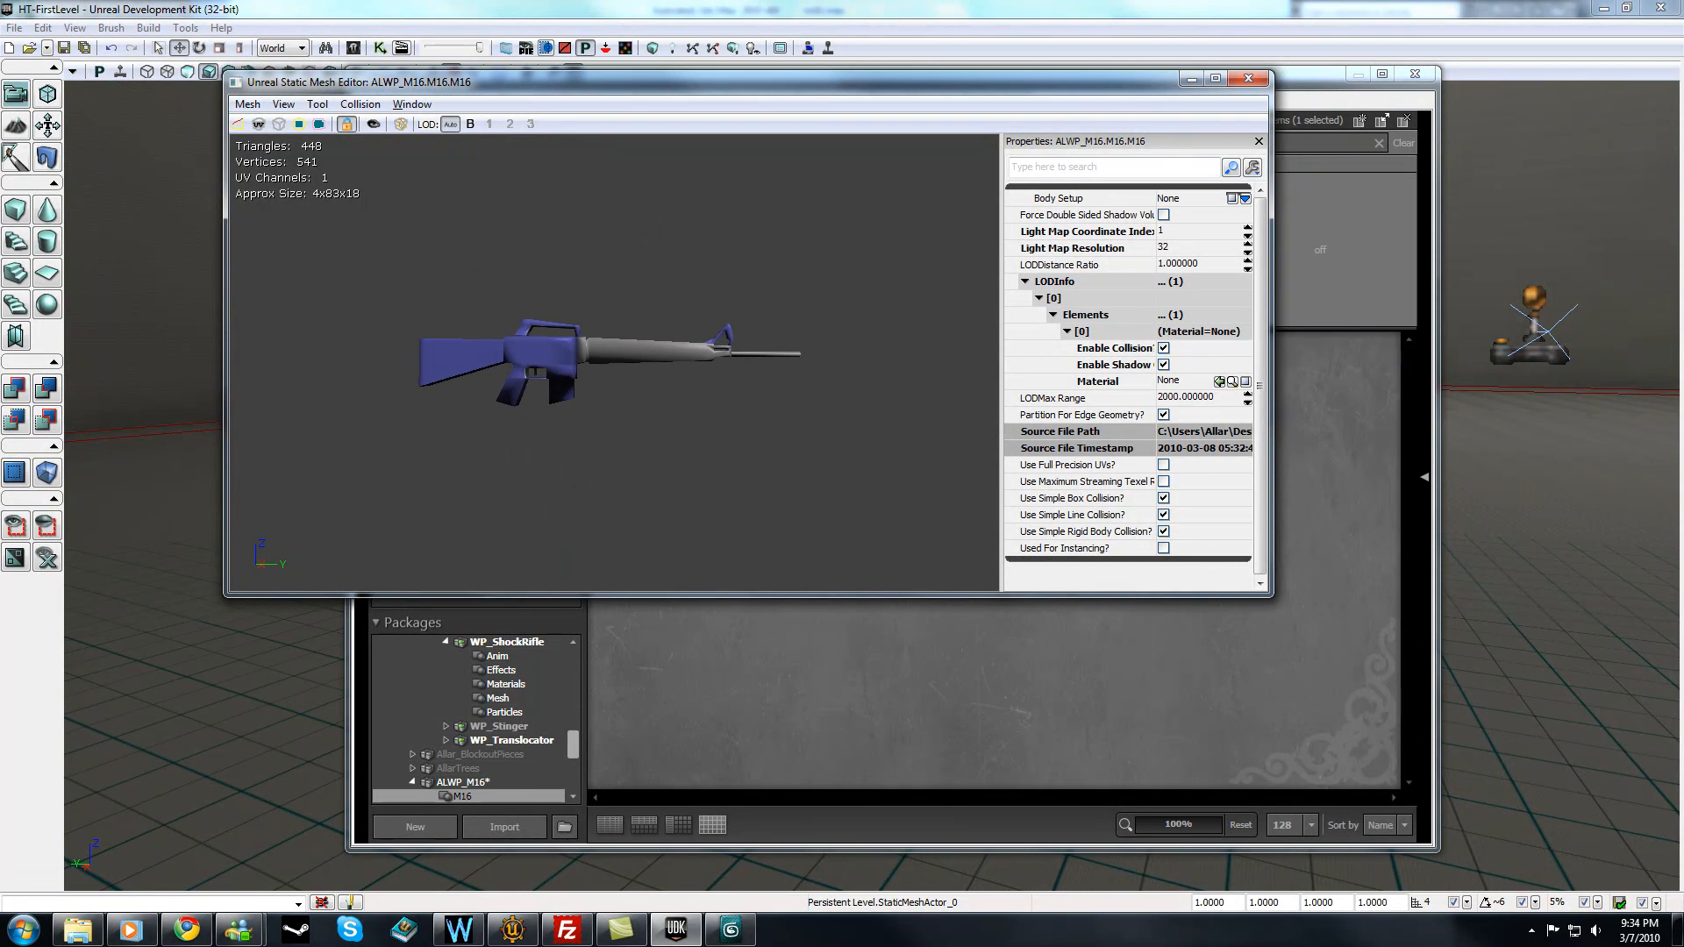
left_click(372, 129)
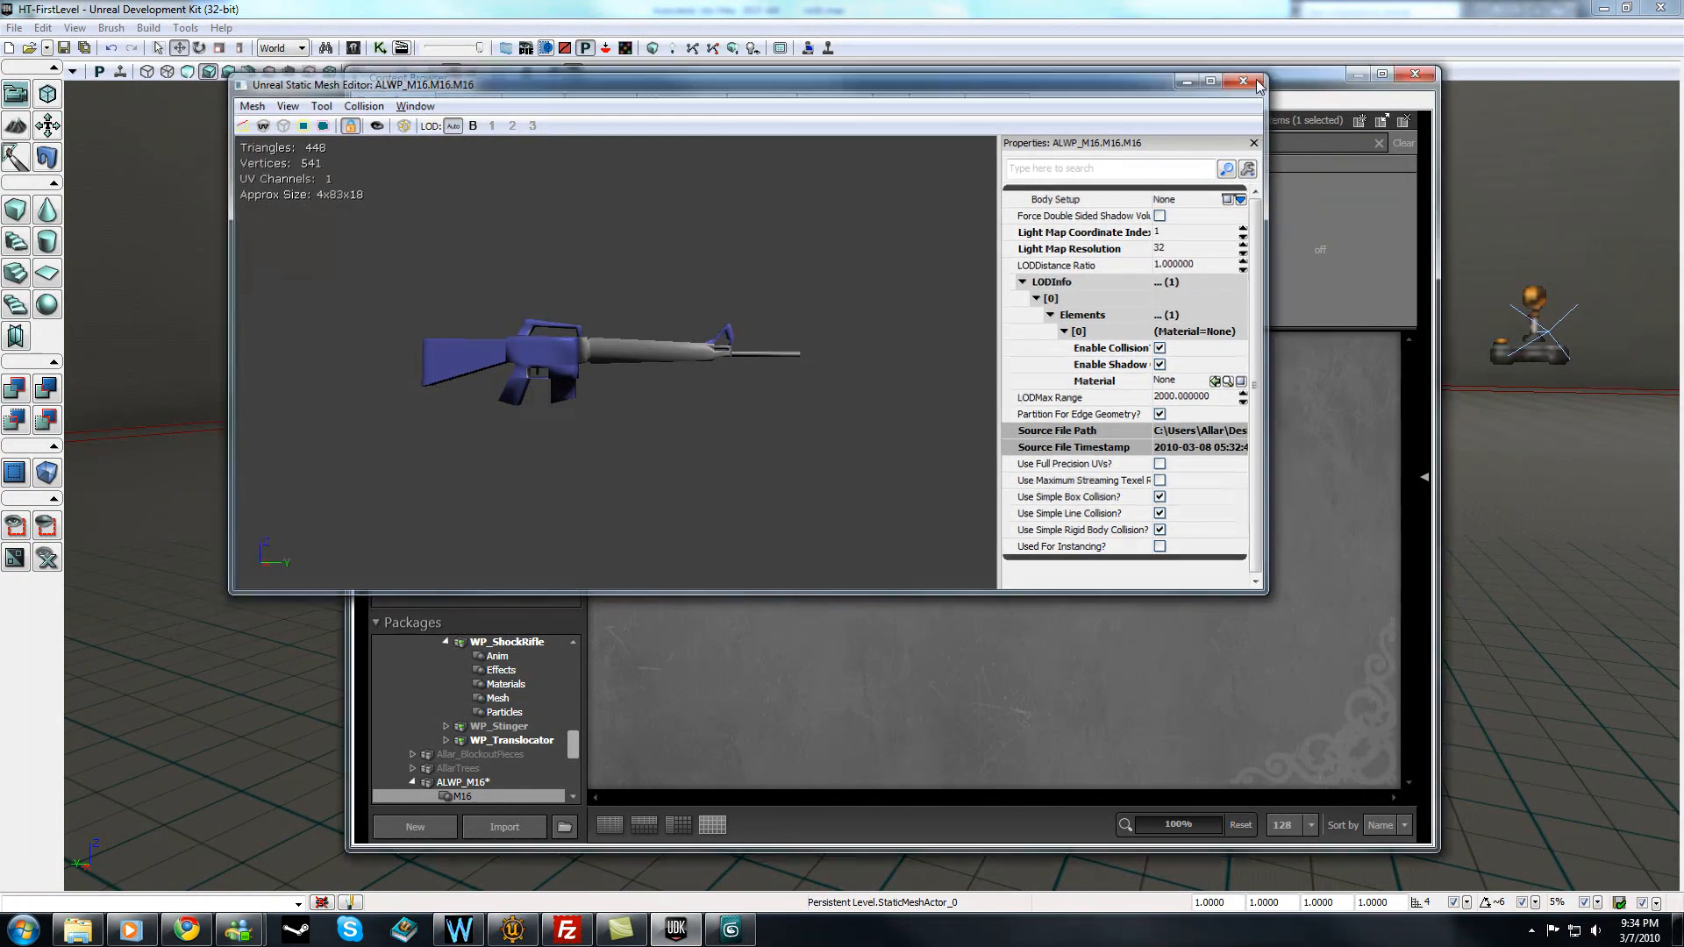
left_click(1248, 78)
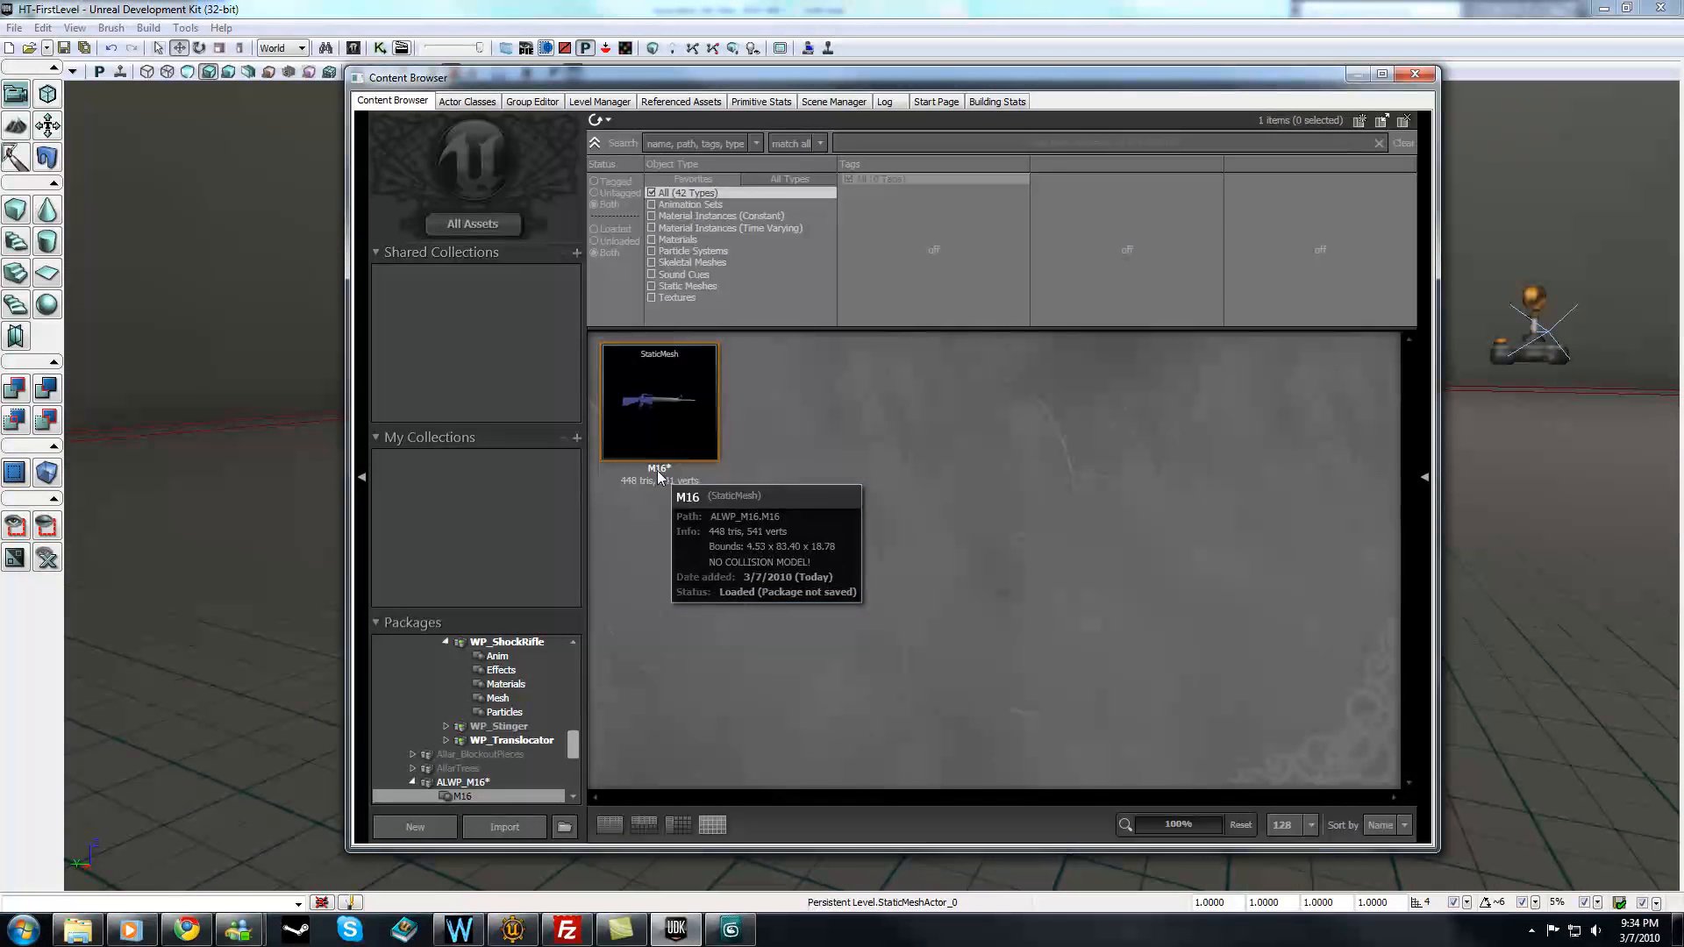
double_click(668, 409)
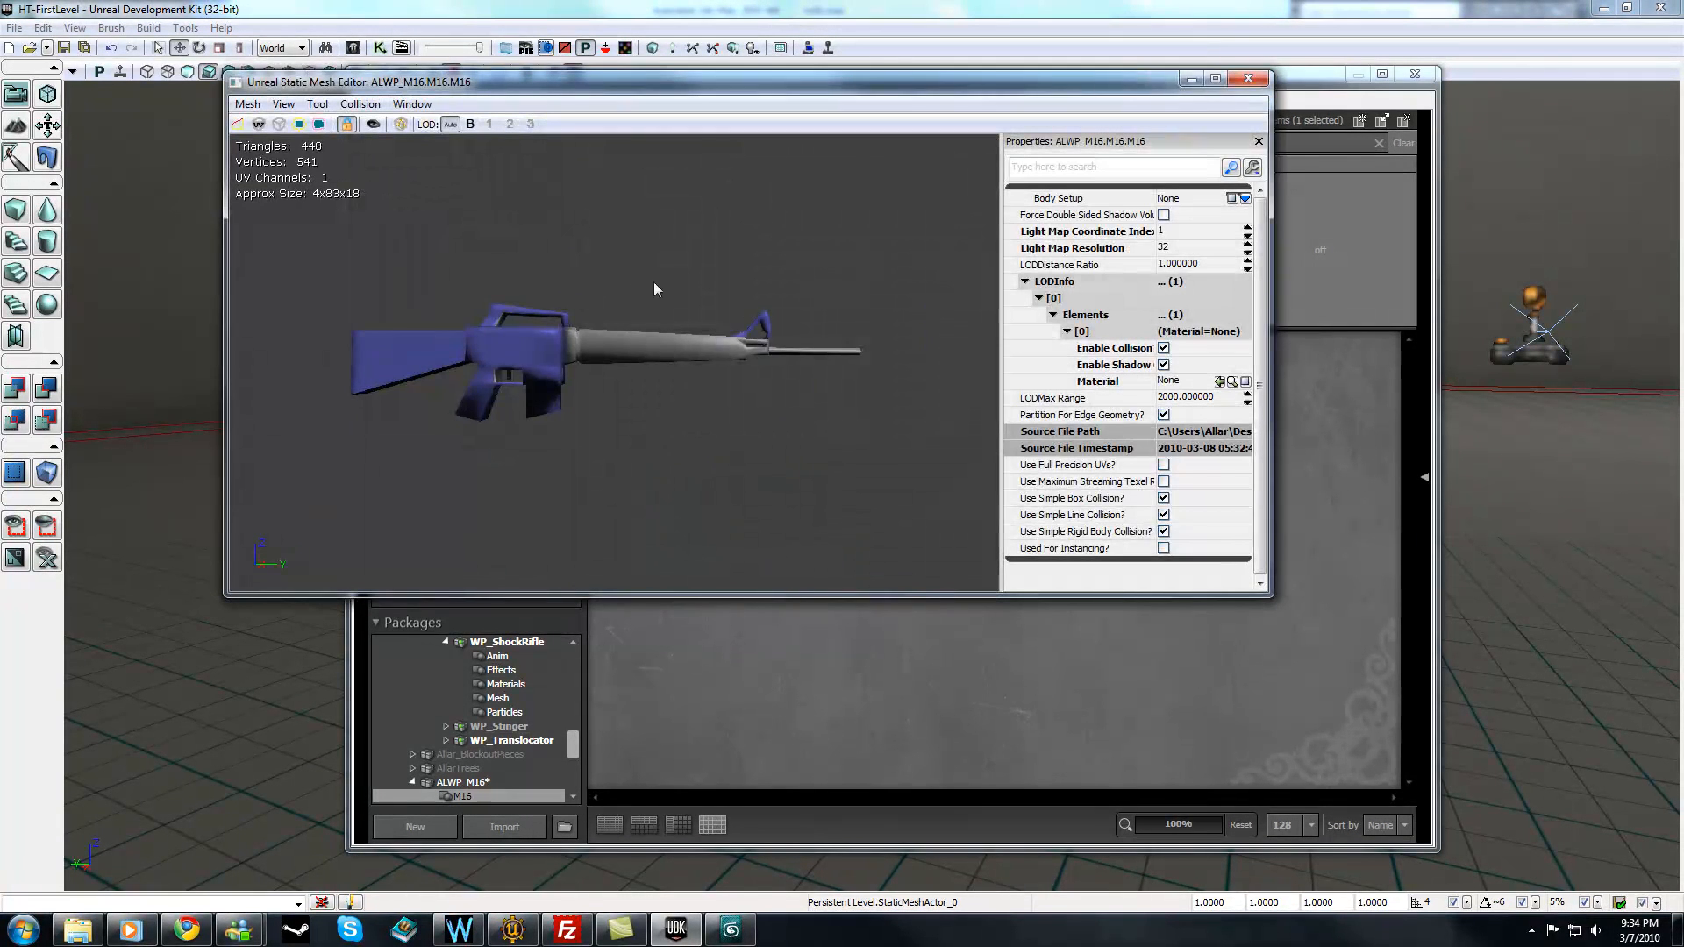
left_click_drag(640, 255, 710, 276)
left_click_drag(550, 298, 596, 289)
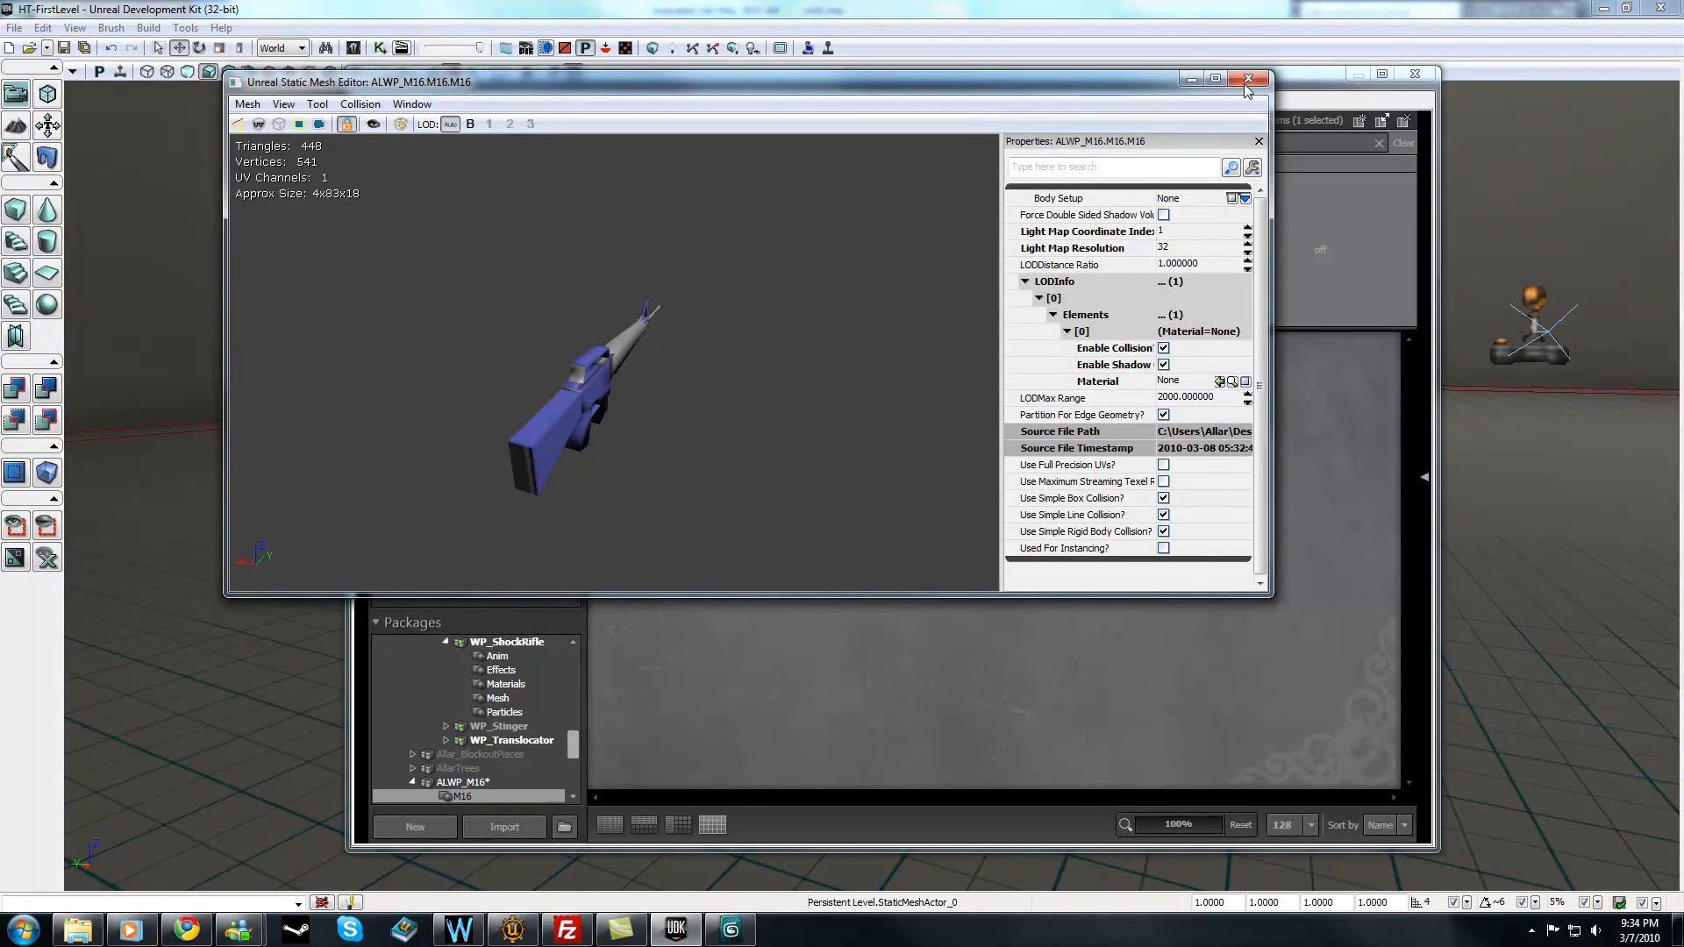
left_click(1248, 78)
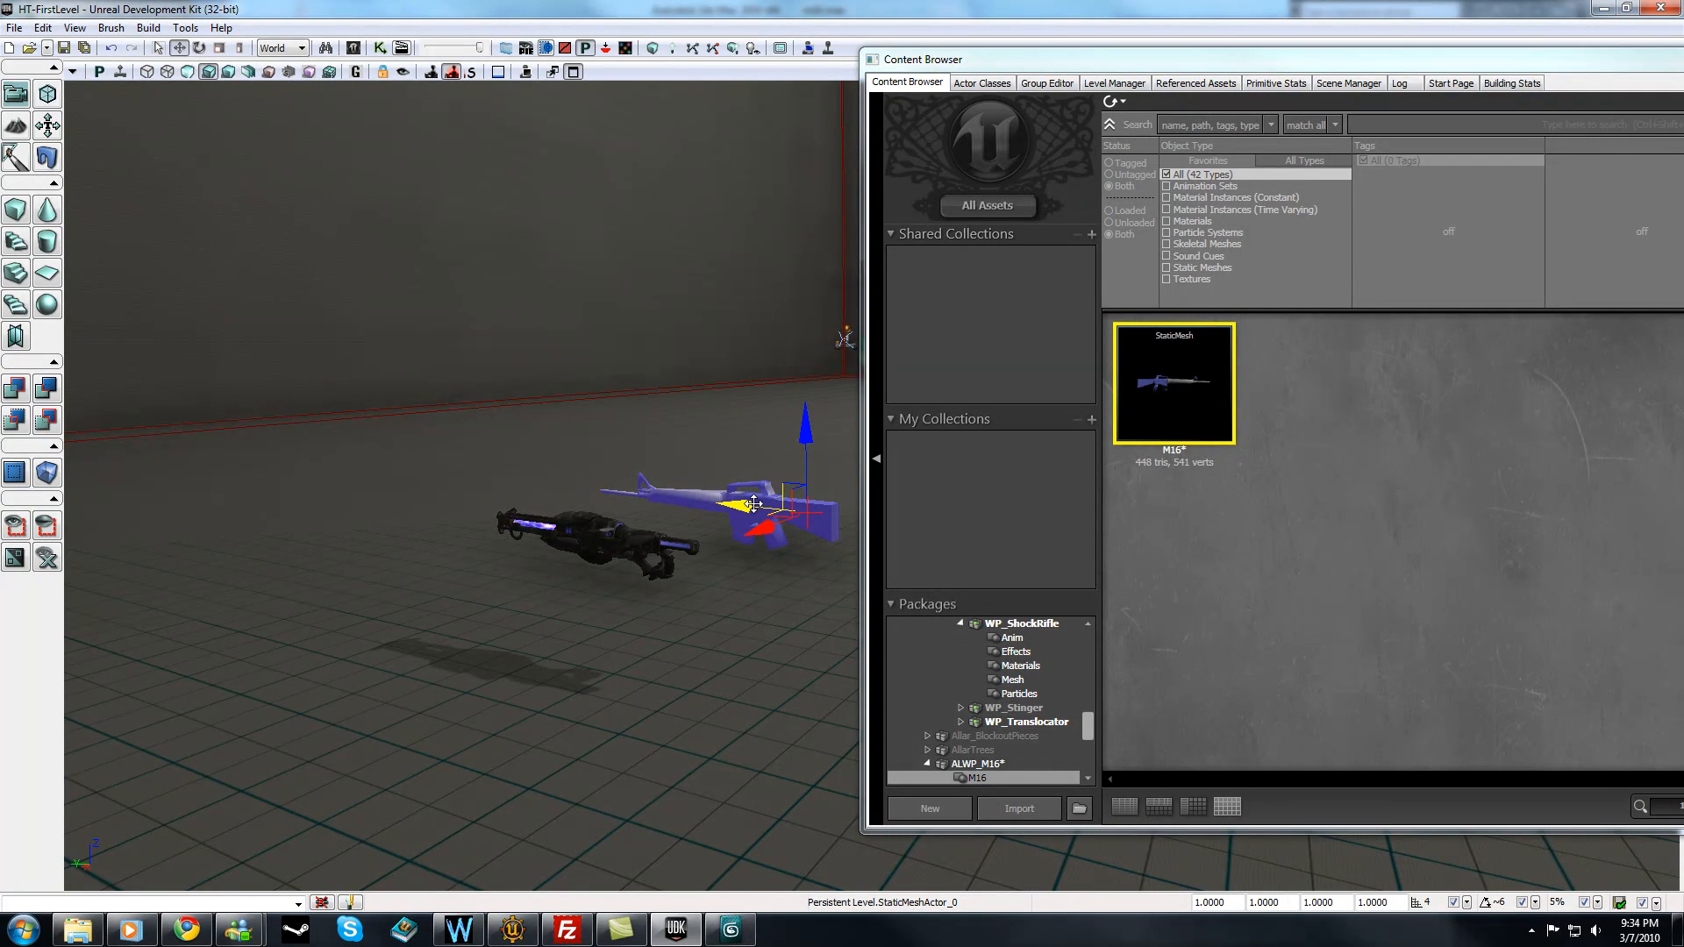
- Replace the M16 in the level with a fresh copy of the static mesh and line it up over the shock rifle
key("Delete")
left_click_drag(1167, 412, 545, 568)
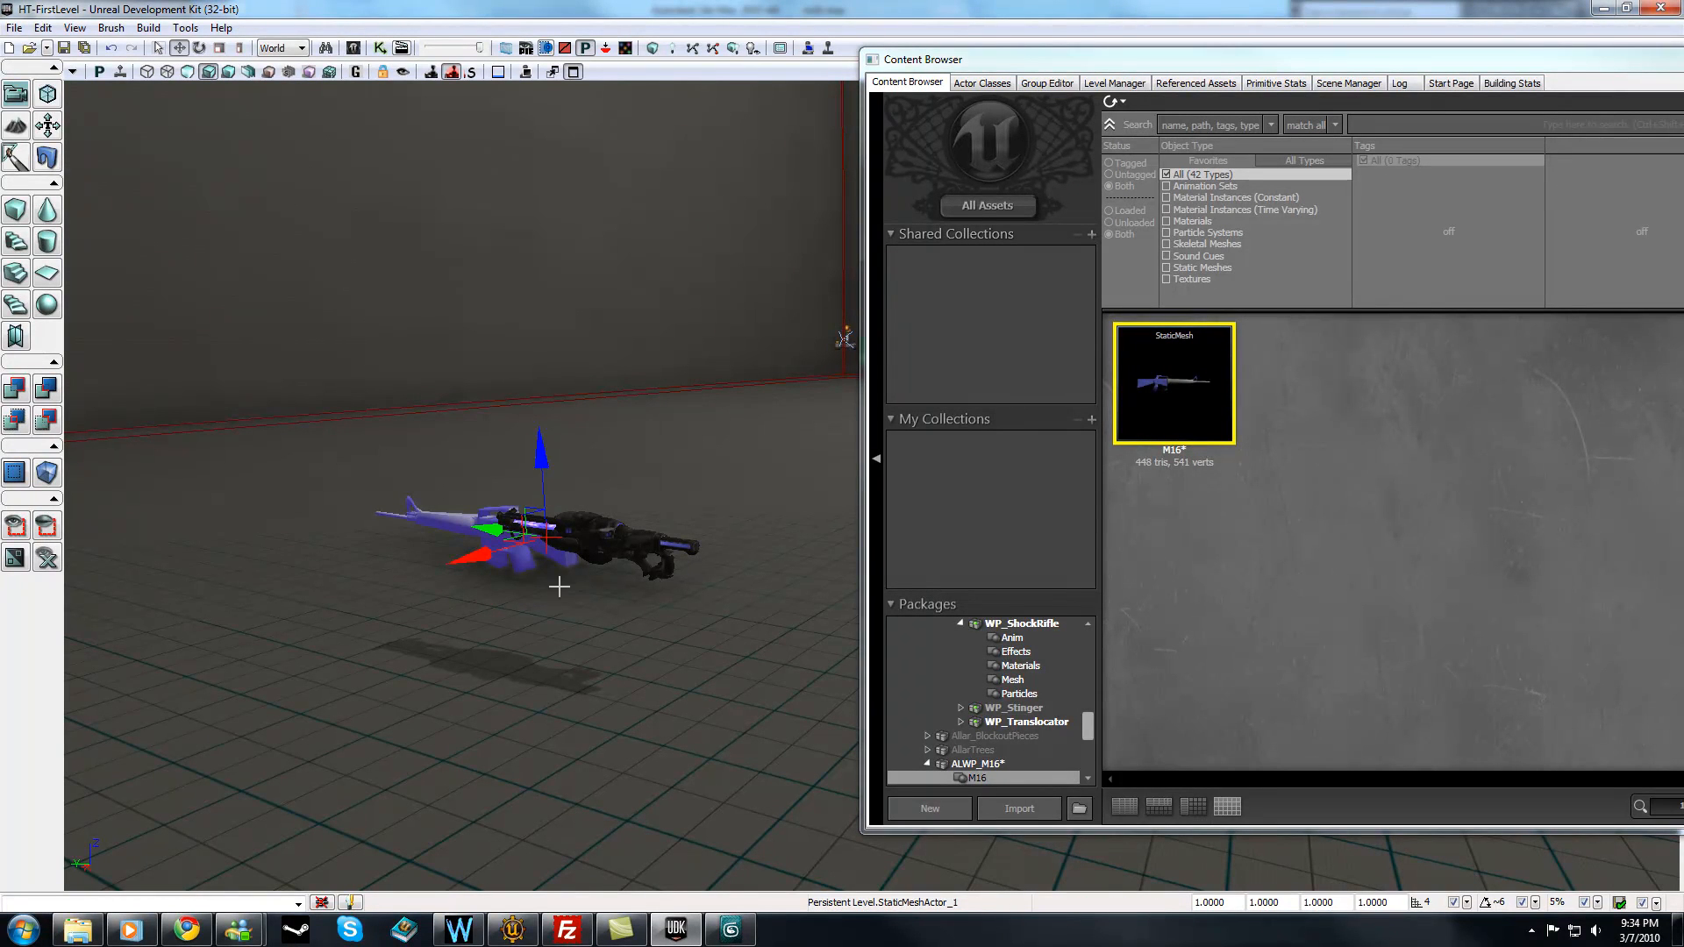
left_click_drag(493, 531, 619, 548)
mouse_move(670, 480)
left_mouse_down()
mouse_move(670, 446)
mouse_move(670, 496)
mouse_move(670, 481)
left_mouse_up()
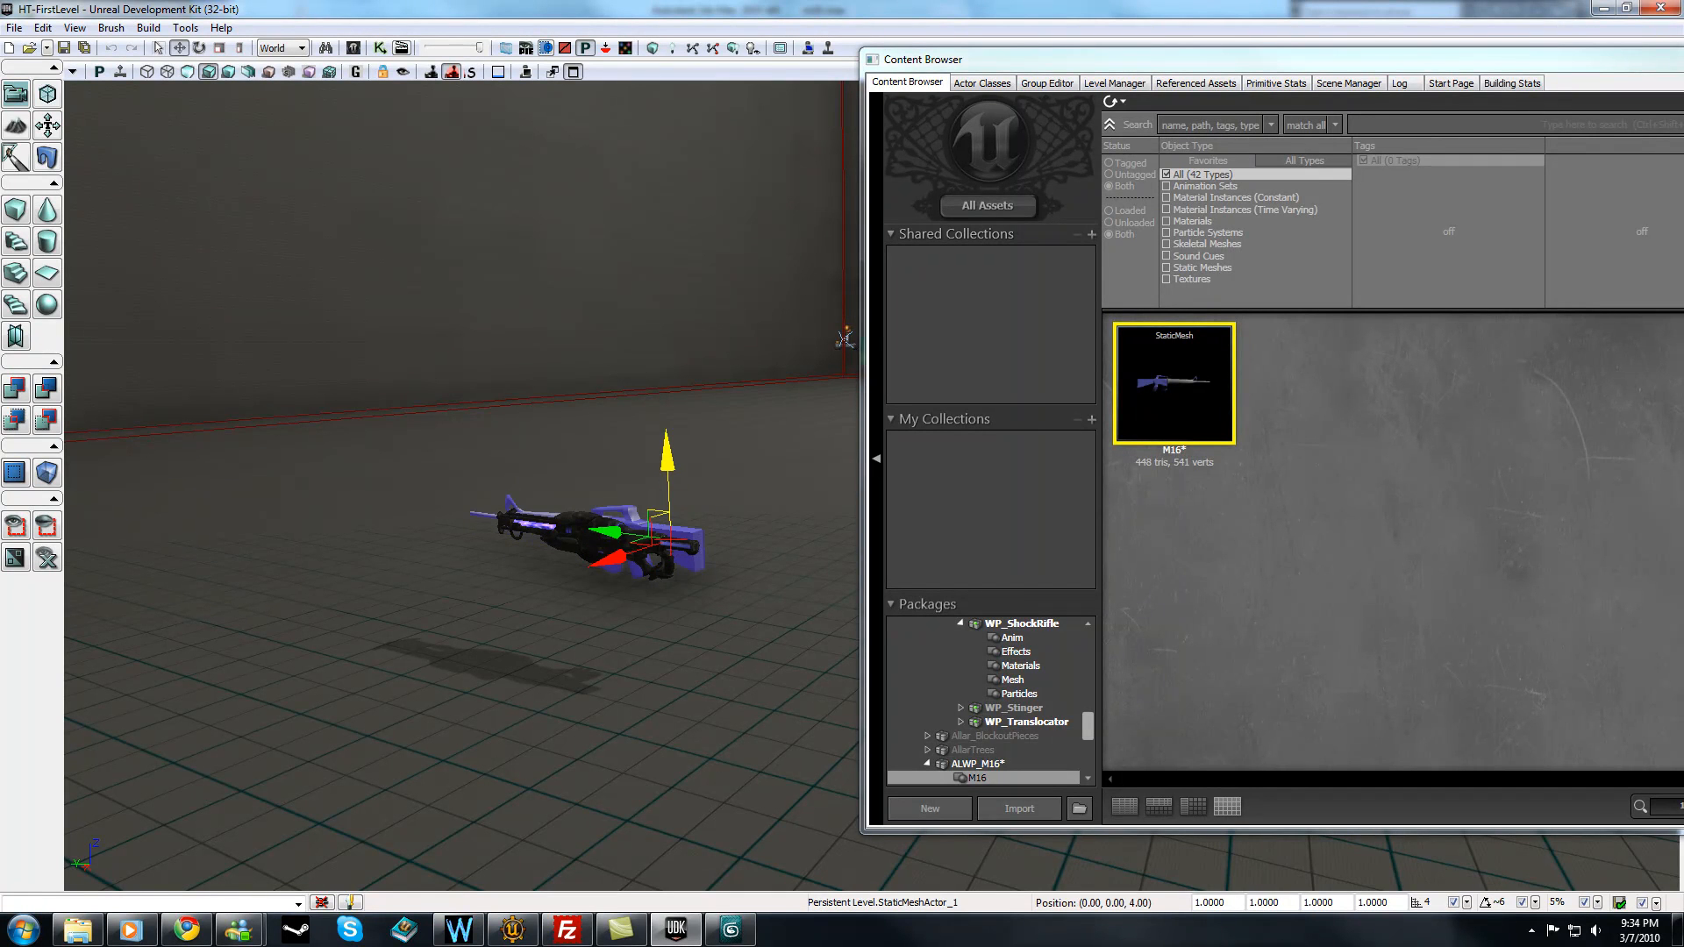
left_click_drag(615, 576, 558, 577)
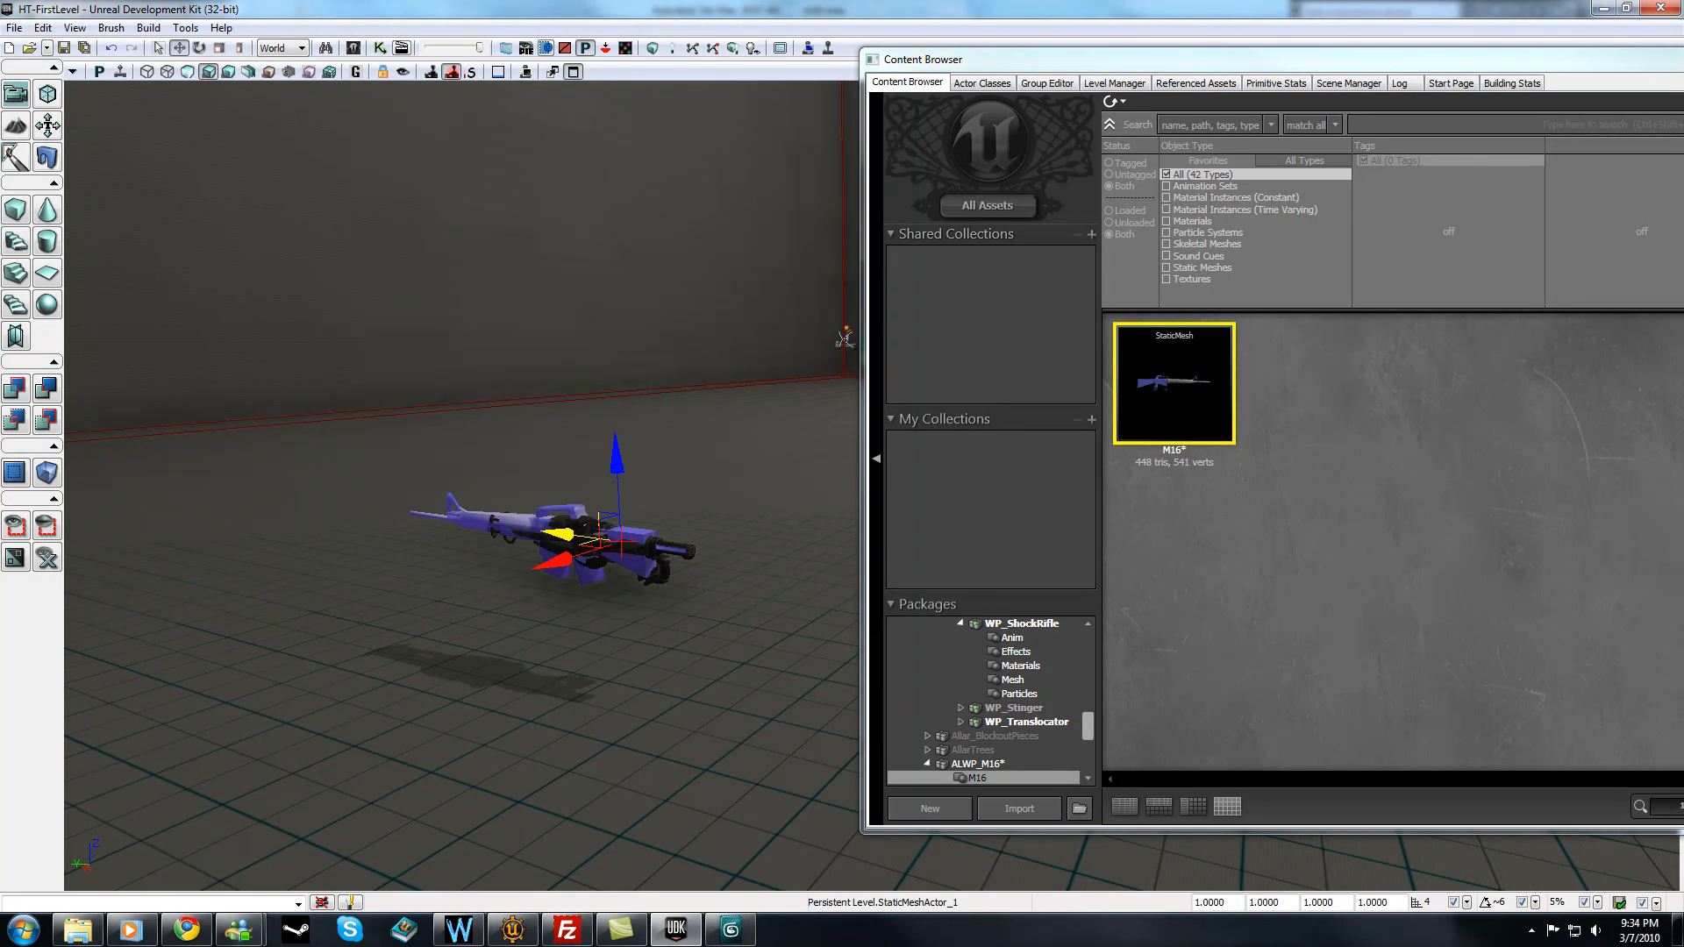
left_click_drag(560, 550, 624, 544)
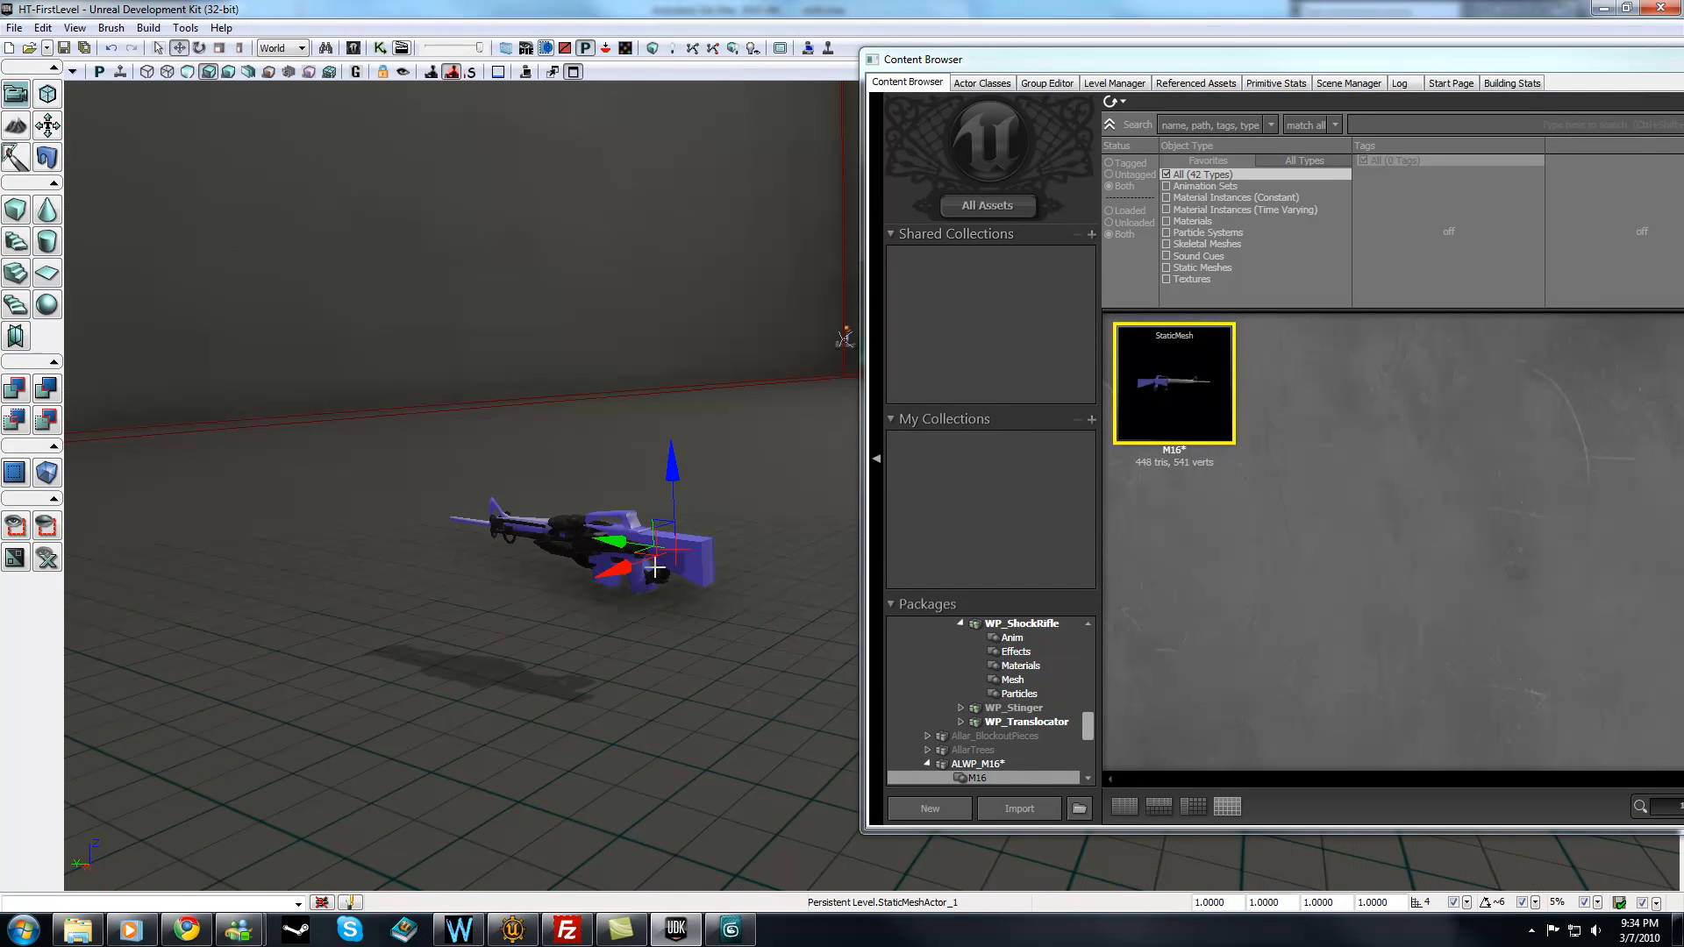
- Switch to 3ds Max and examine the rifle model's carry handle and stock up close from behind
left_click(730, 927)
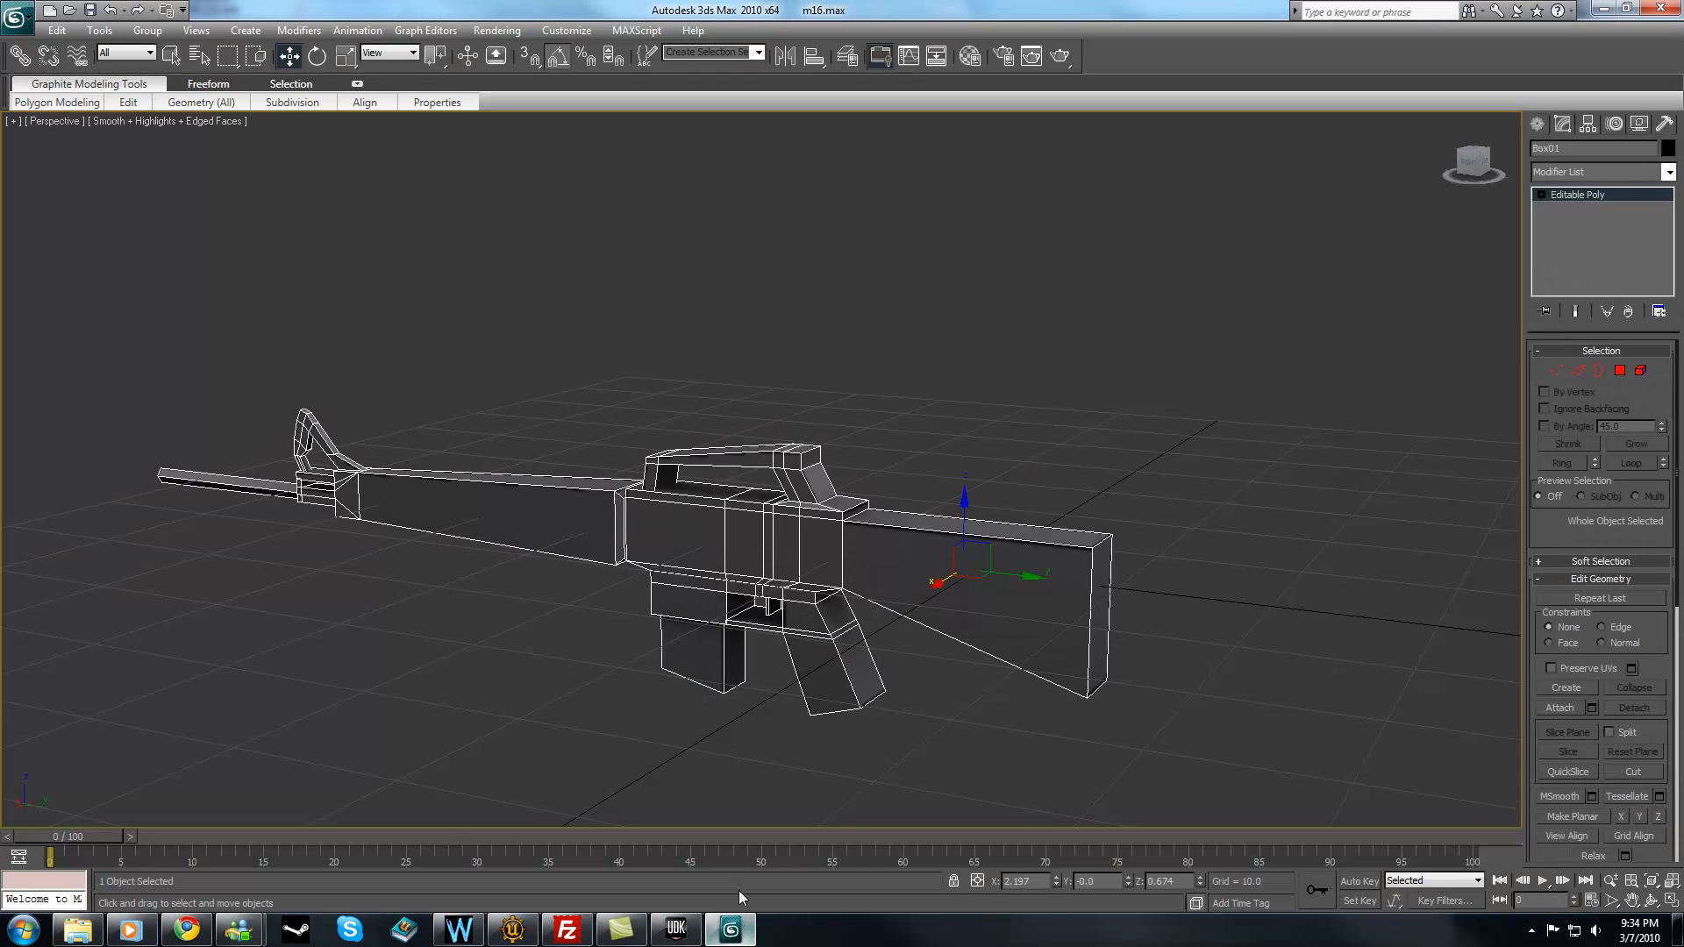
middle_click_drag(842, 662, 868, 534, "alt")
left_click(932, 663)
scroll(900, 579, "up", 6)
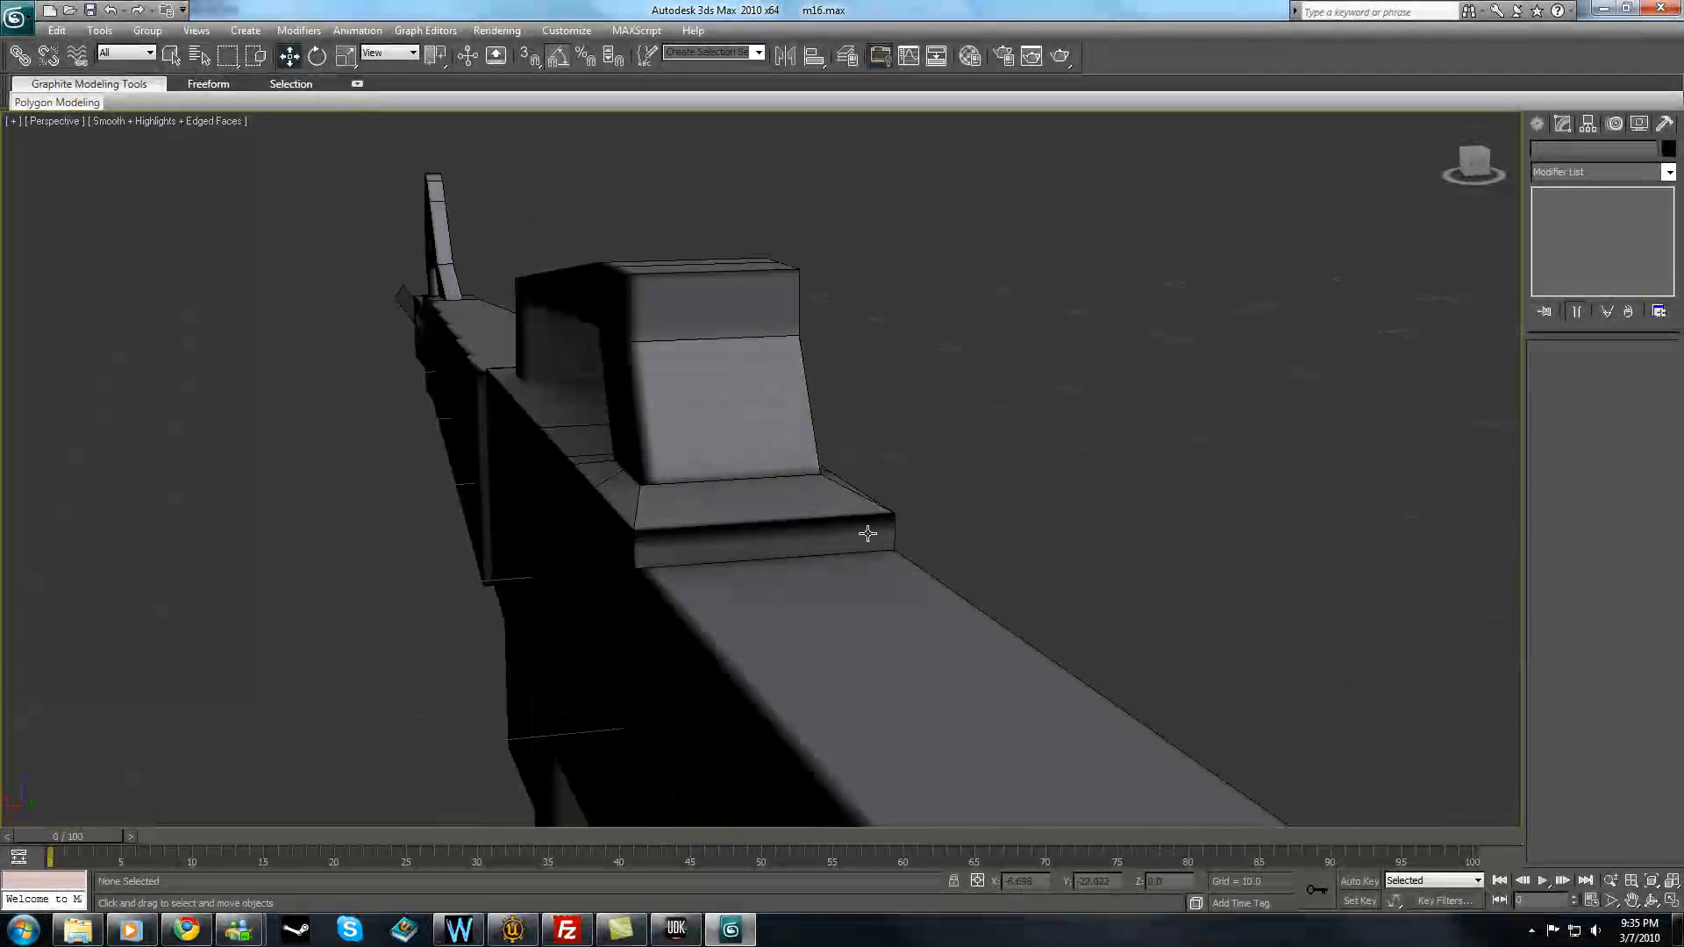
middle_click_drag(766, 532, 942, 523, "alt")
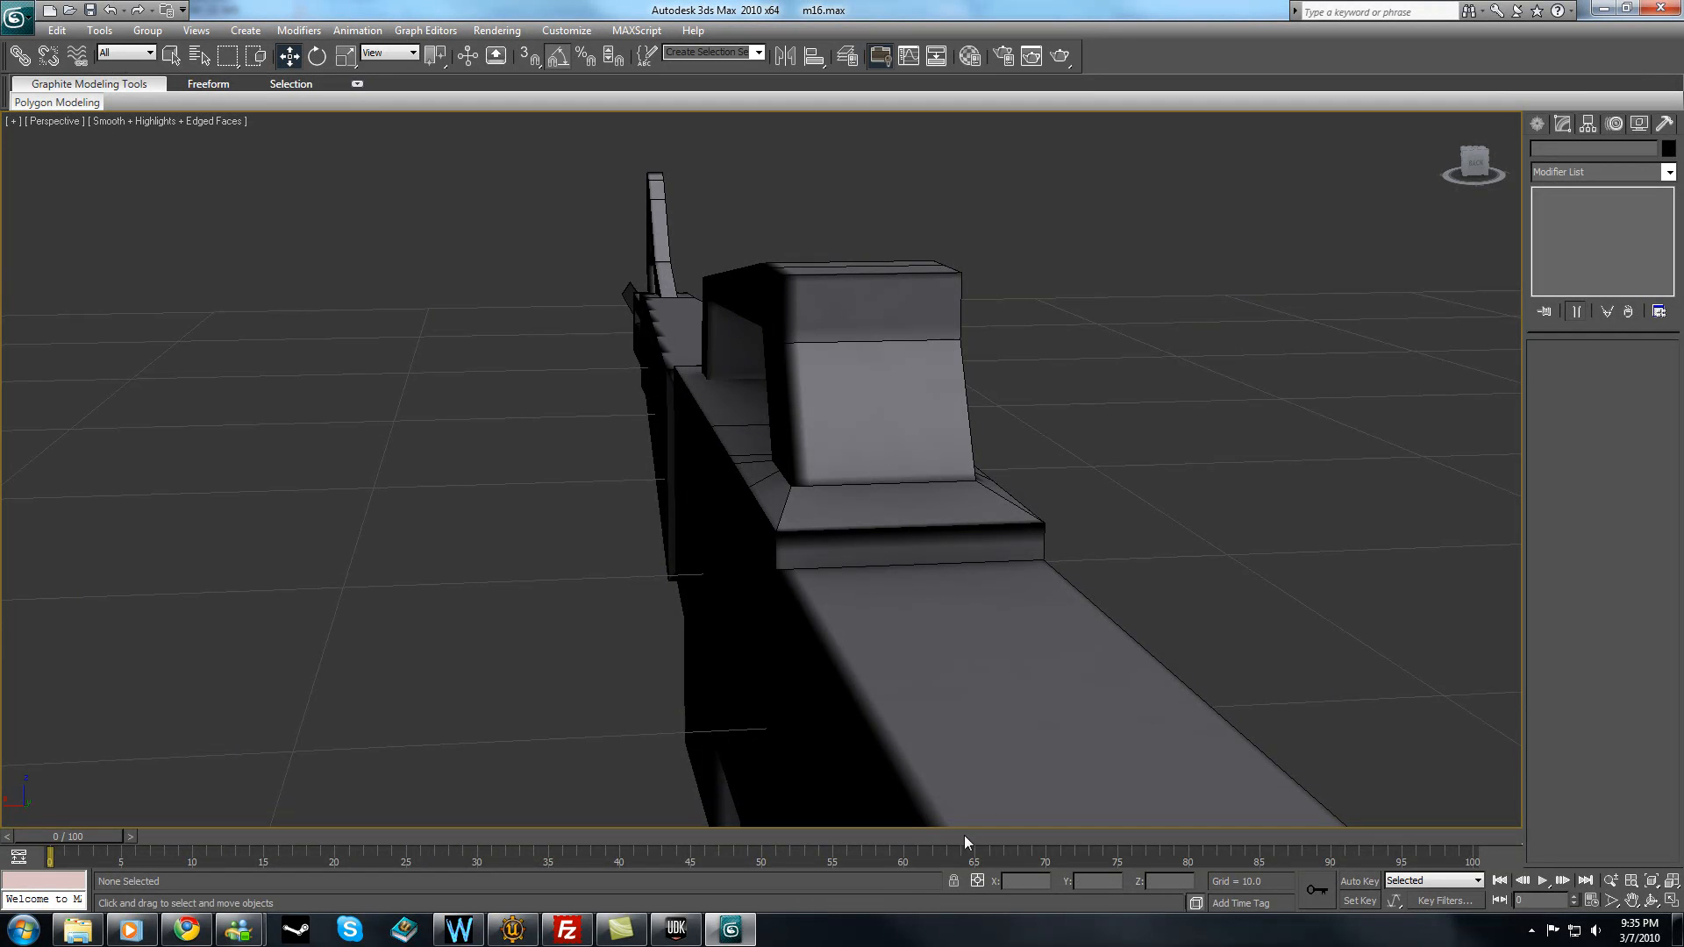
middle_click_drag(670, 644, 731, 619, "alt")
scroll(731, 619, "down", 5)
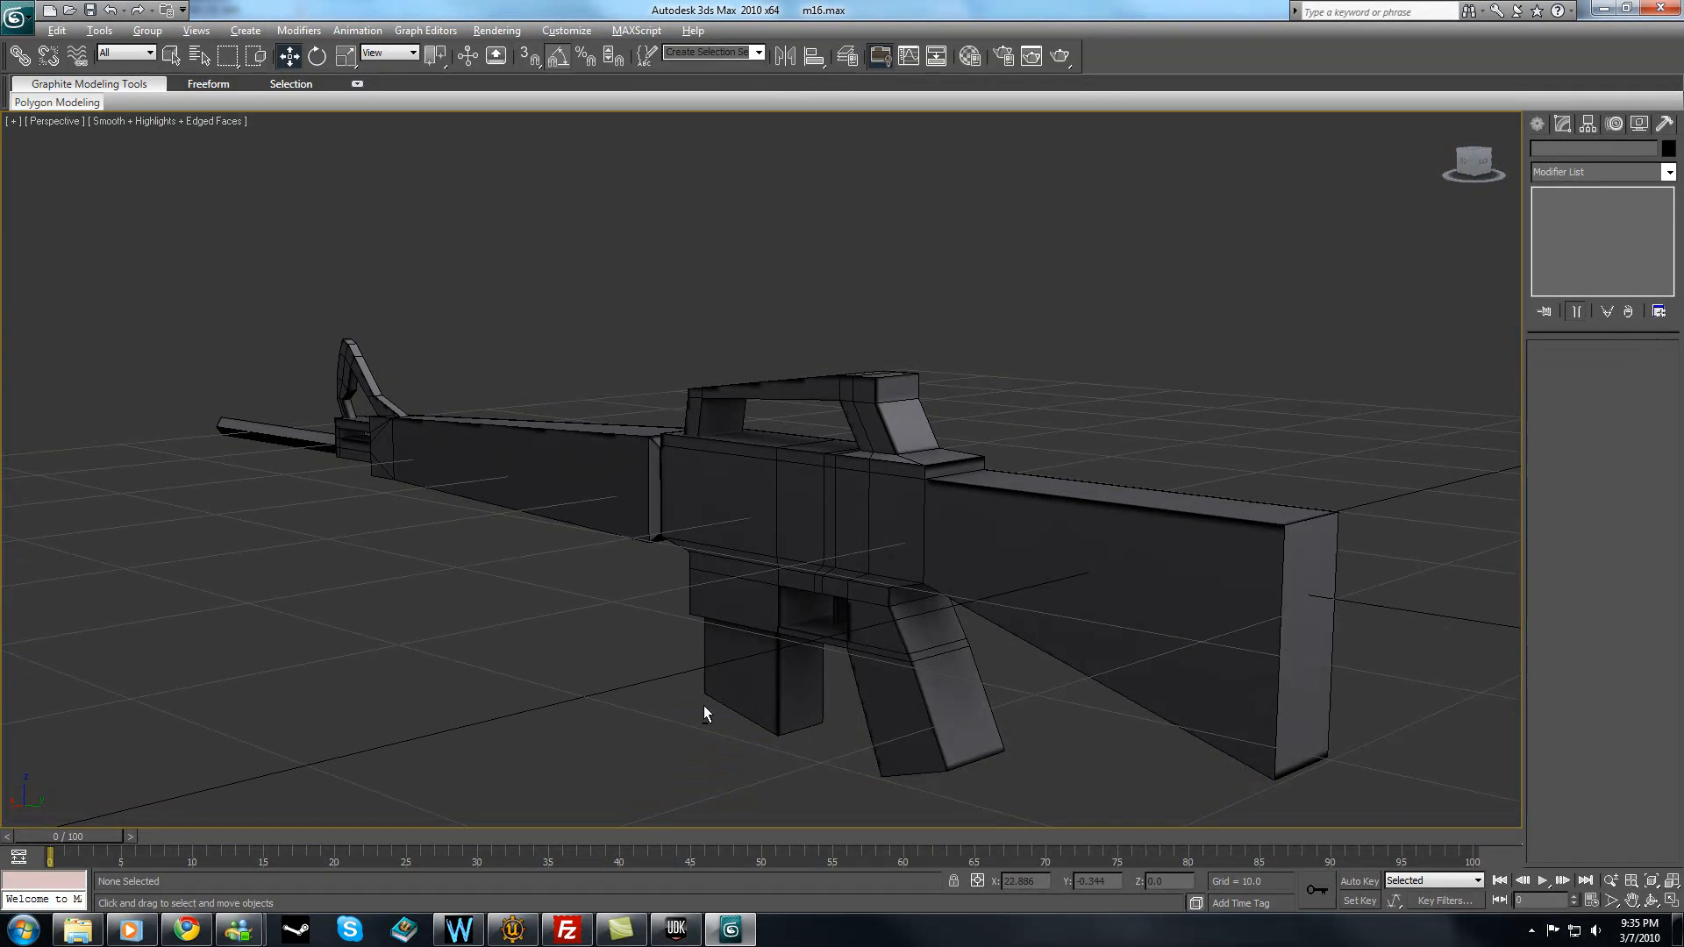
- Deselect the M16 in Unreal Development Kit and compare it with the source model in 3ds Max, switching between both programs
left_click(677, 930)
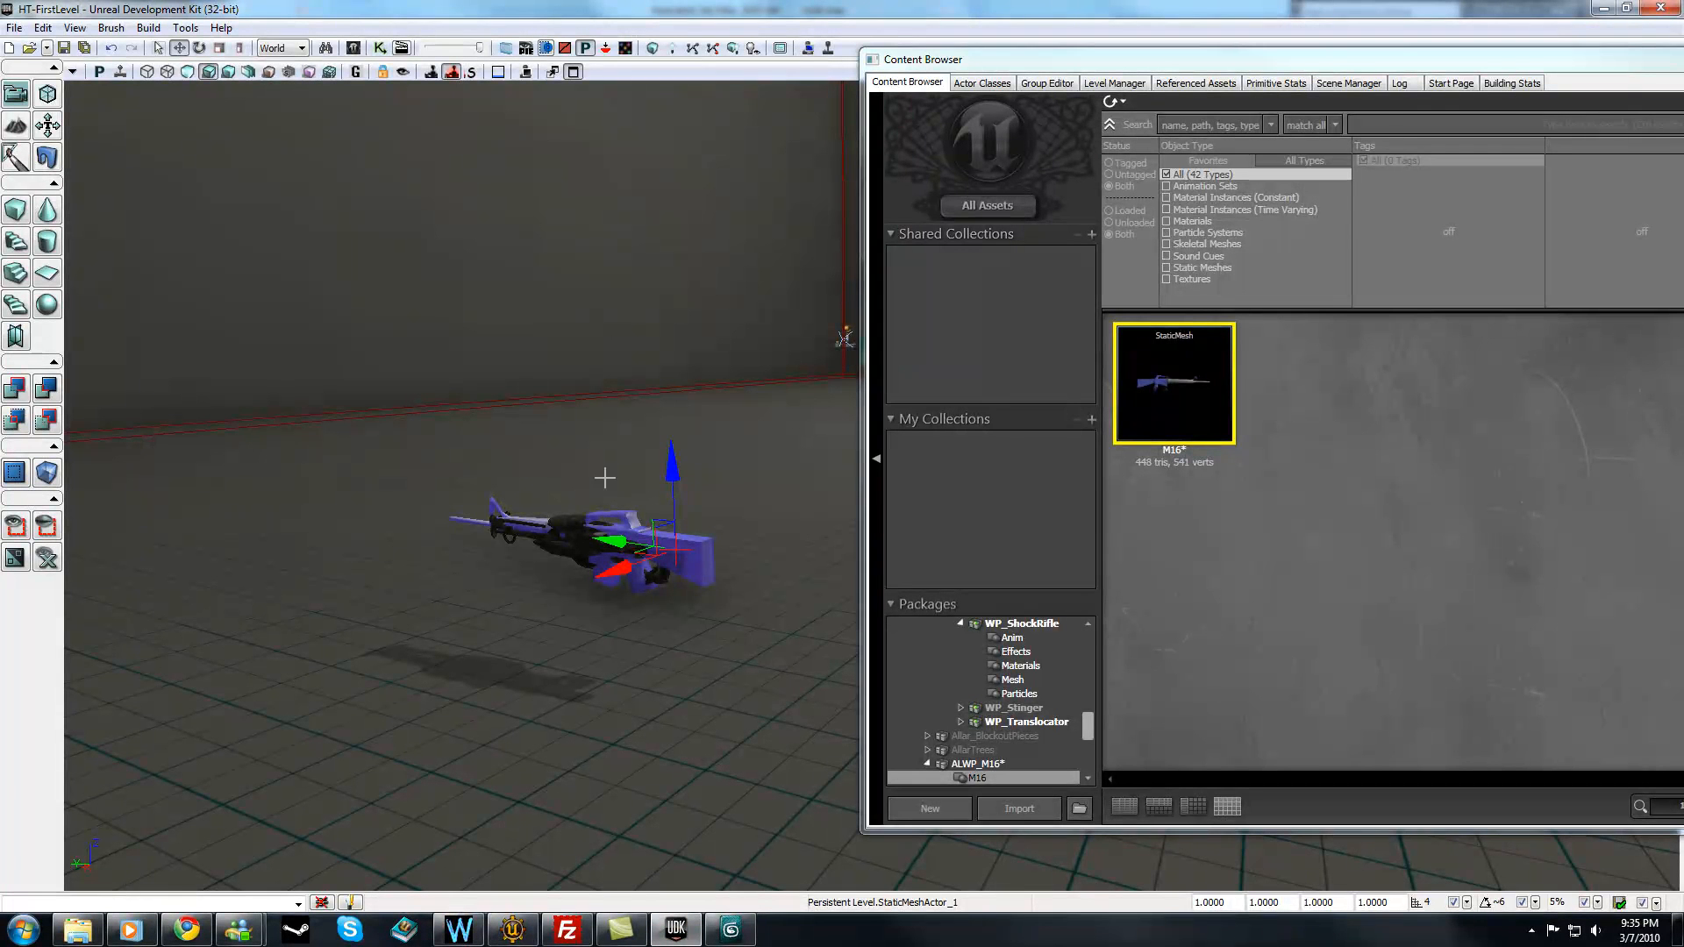
left_click(618, 430)
left_click(650, 265)
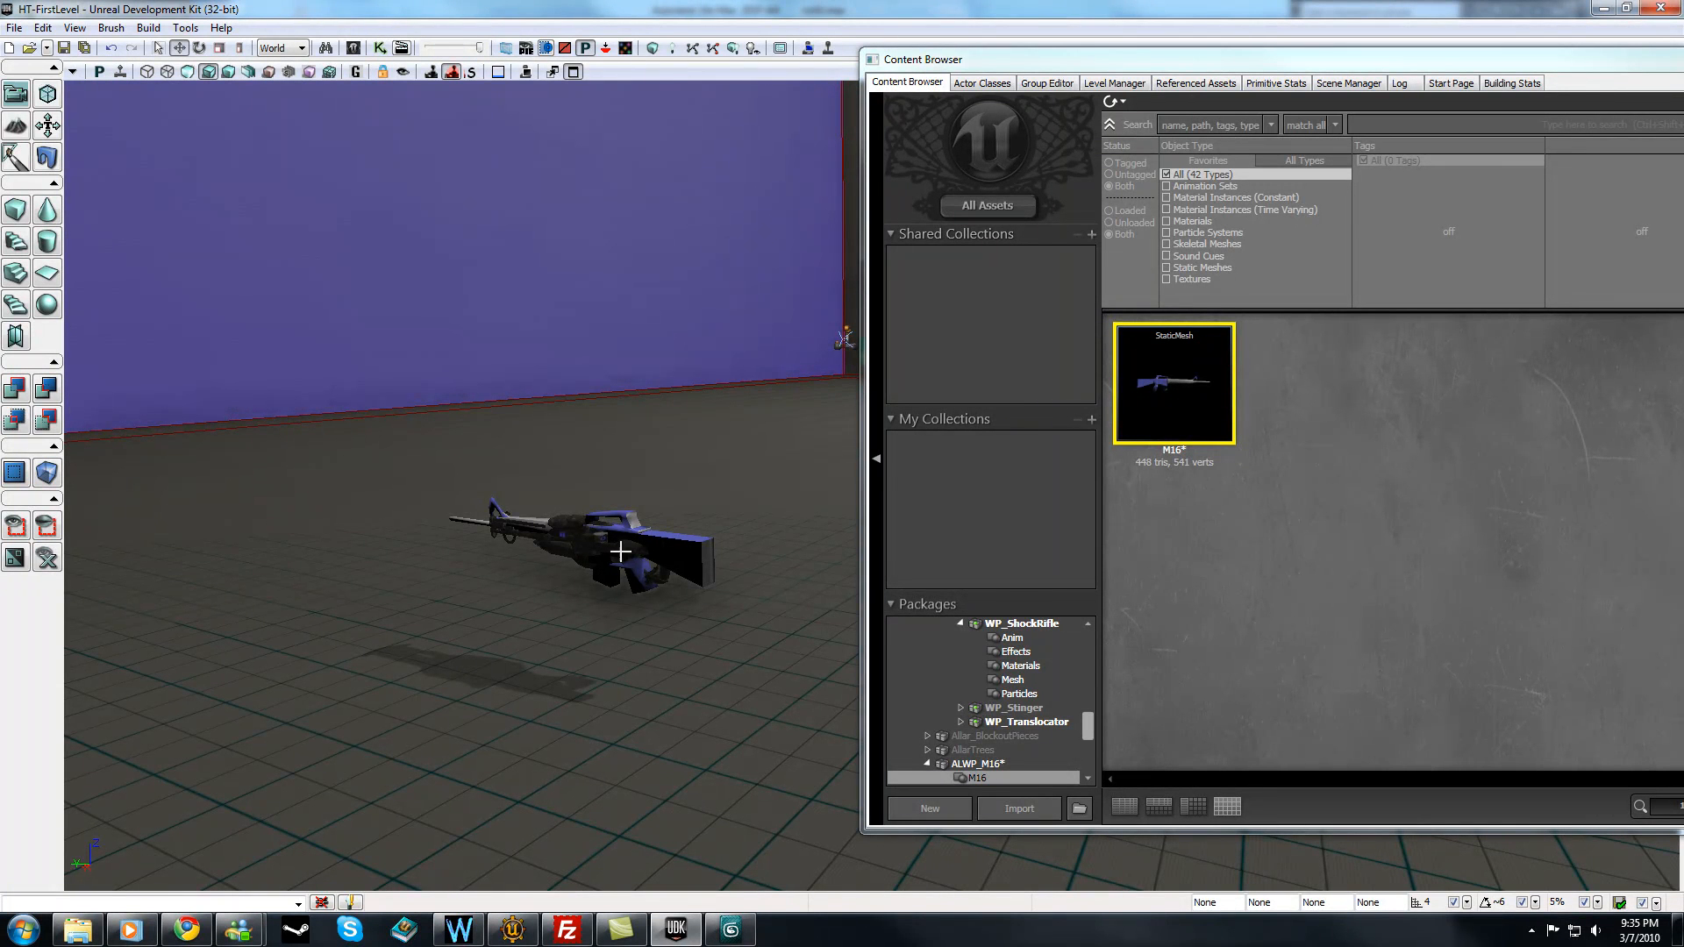
left_click(731, 930)
middle_click_drag(707, 646, 751, 681, "alt")
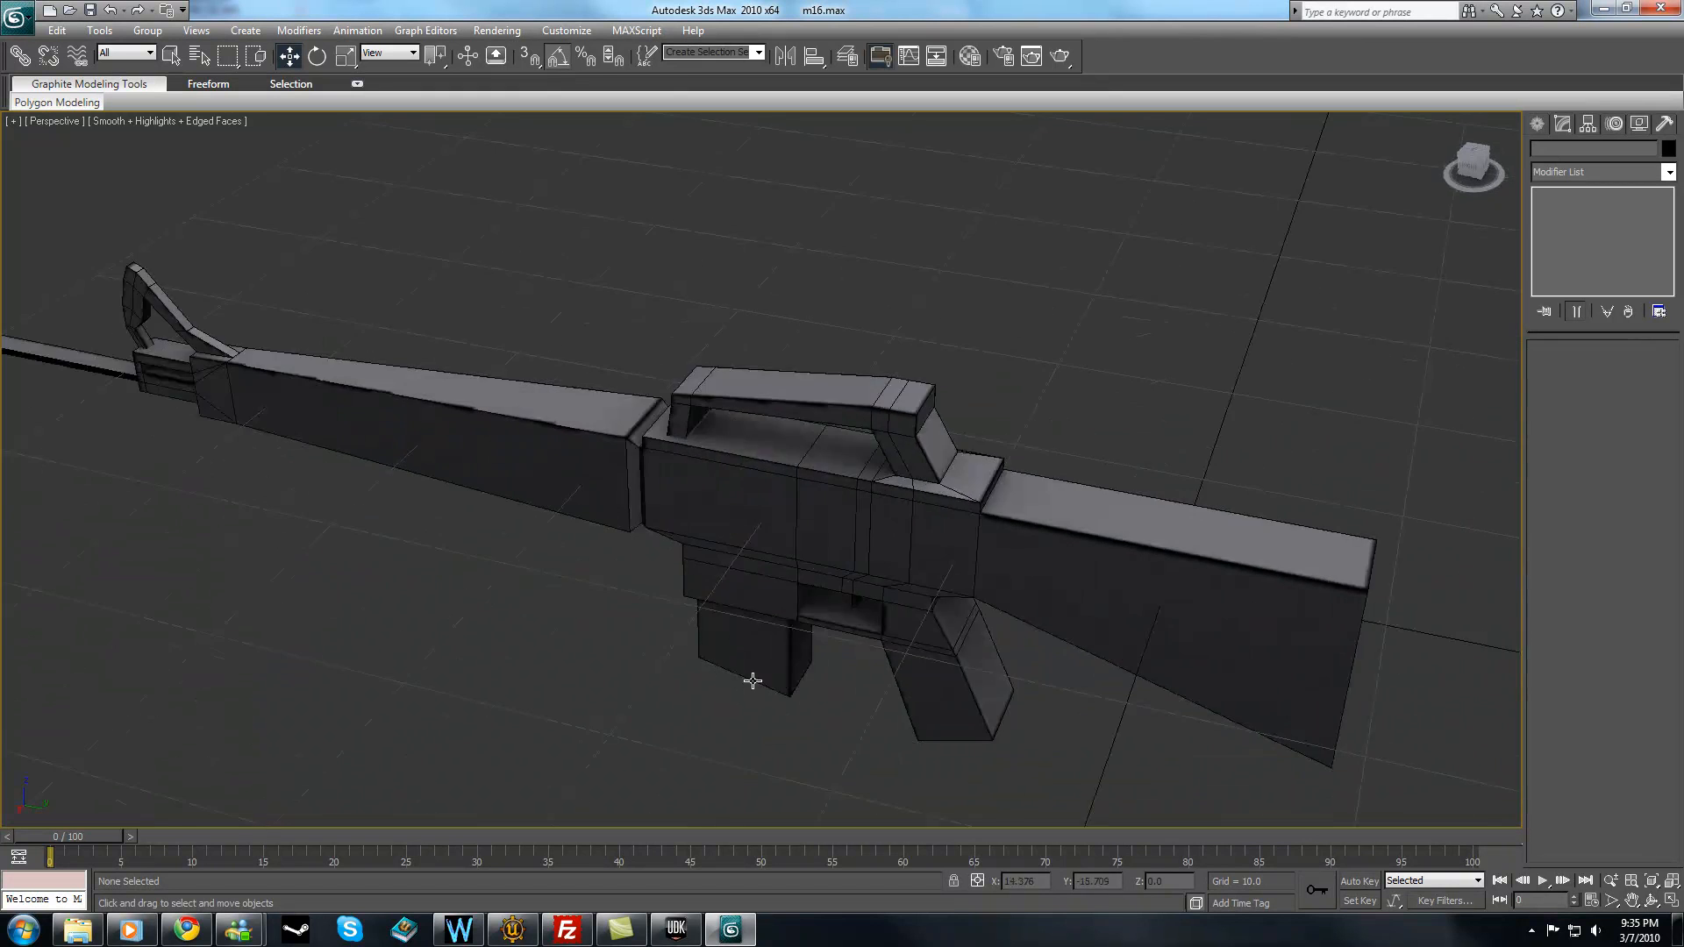
scroll(751, 681, "down", 10)
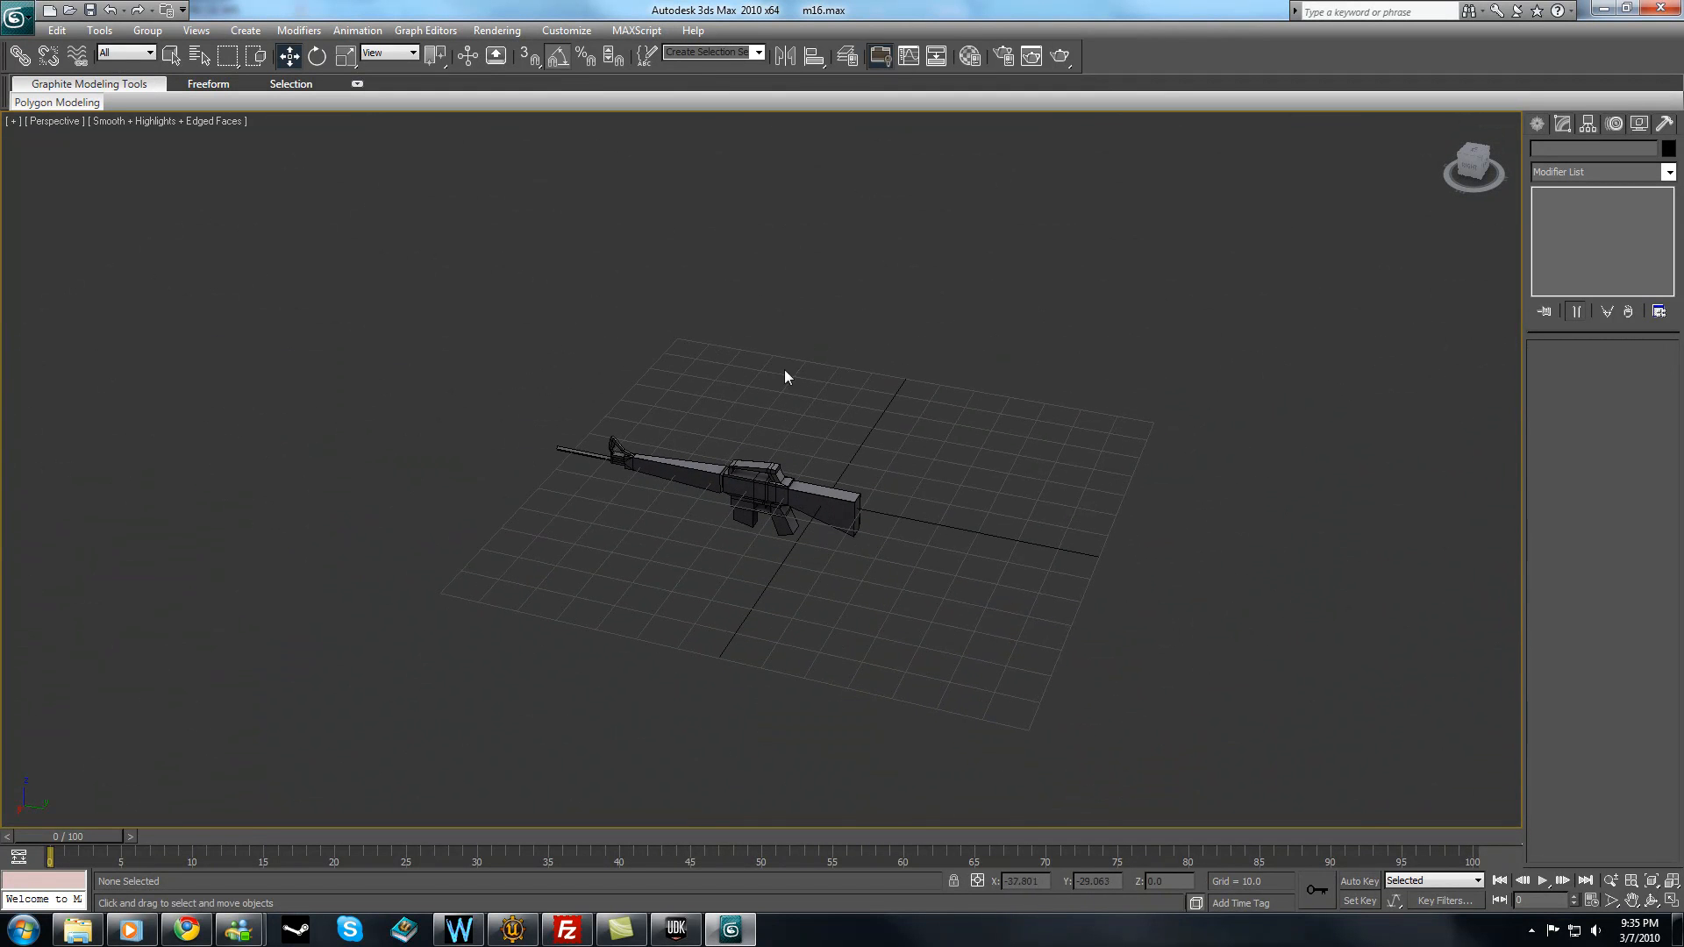
middle_click_drag(998, 437, 857, 482)
scroll(857, 482, "up", 3)
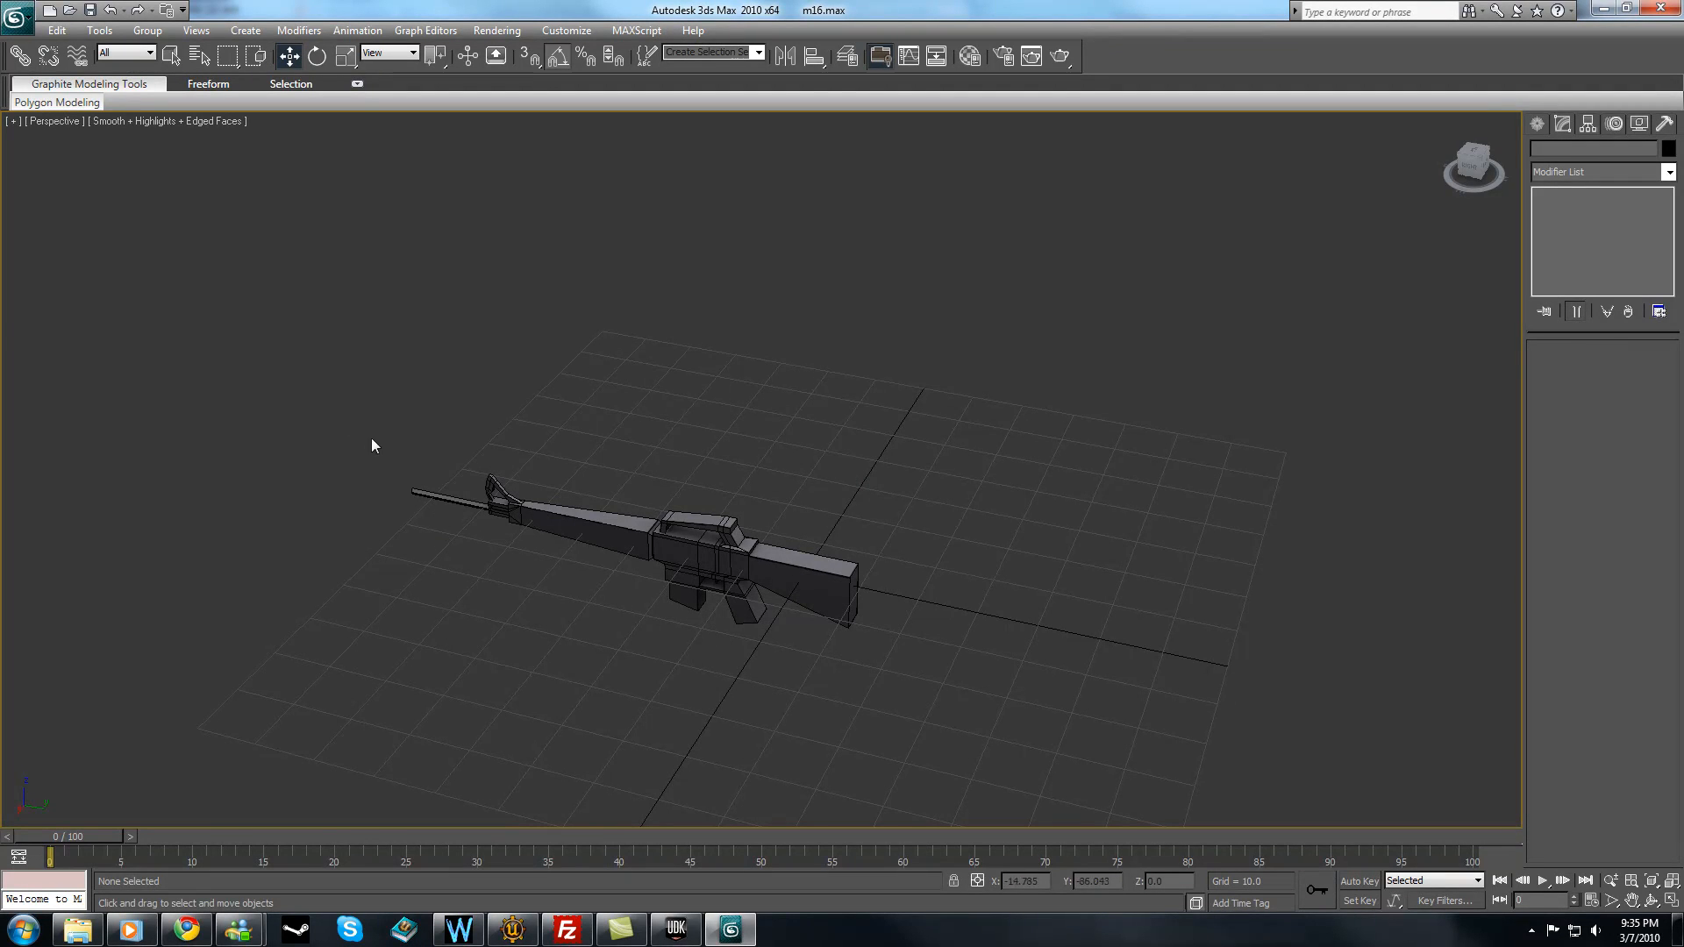
left_click(675, 929)
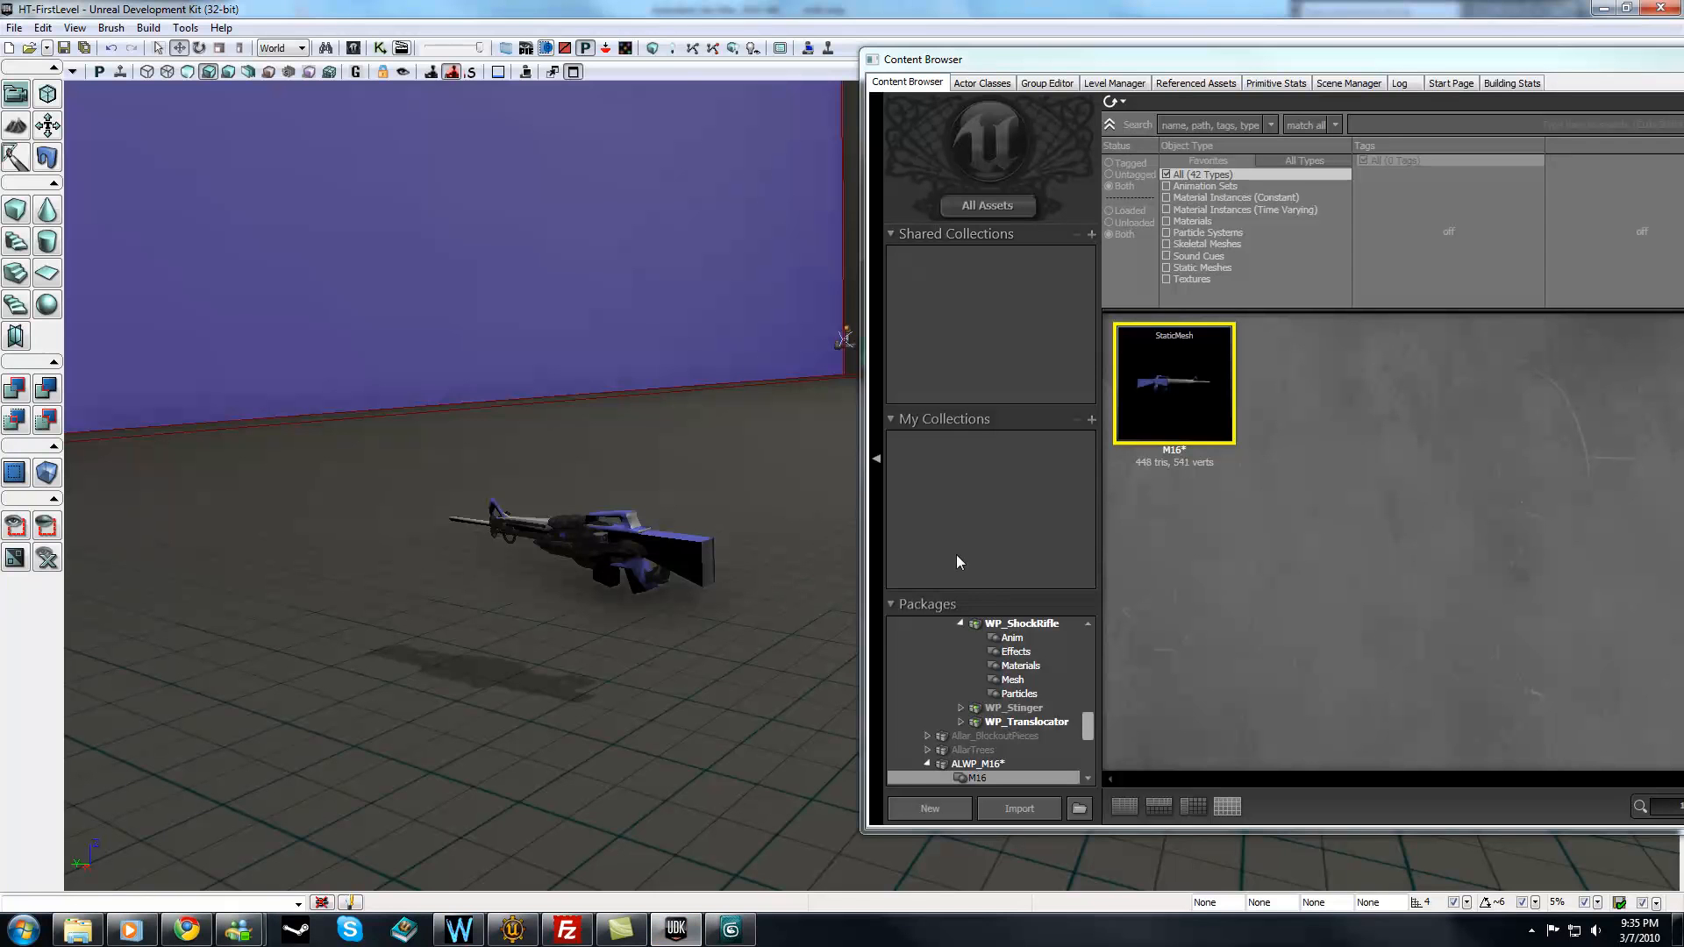
left_click(731, 929)
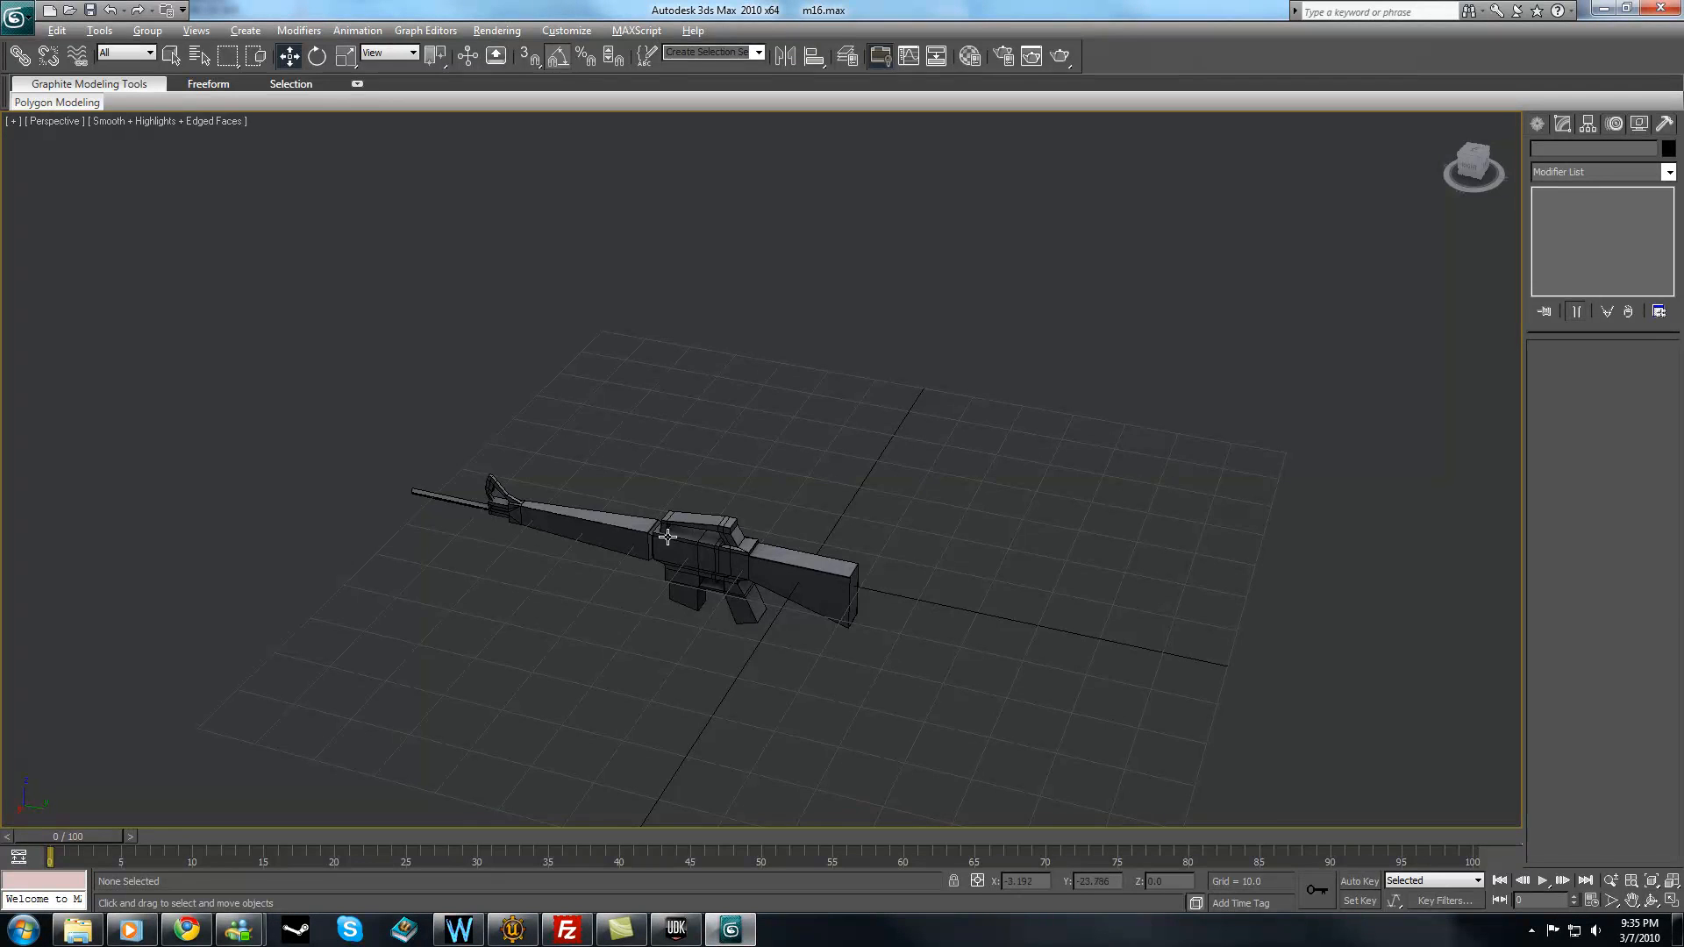
middle_click_drag(744, 502, 614, 512, "alt")
scroll(659, 482, "up", 3)
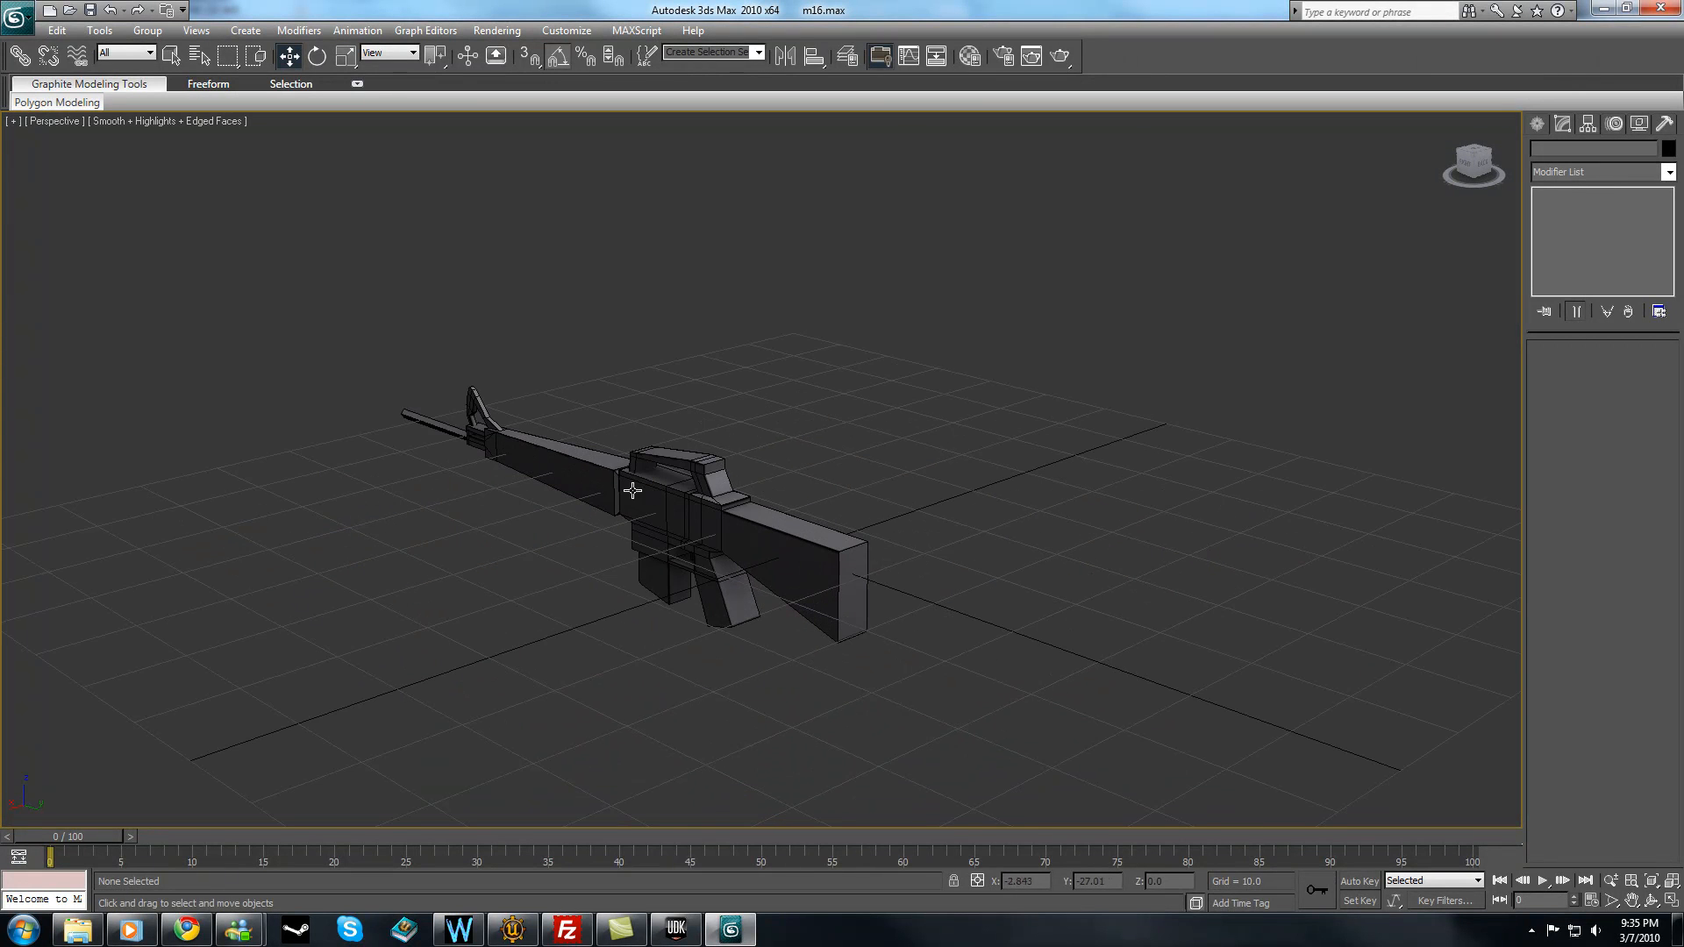
scroll(512, 491, "up", 1)
- Switch to Unreal Development Kit, find the level's shock rifle mesh in the Content Browser, and show only skeletal meshes
left_click(676, 929)
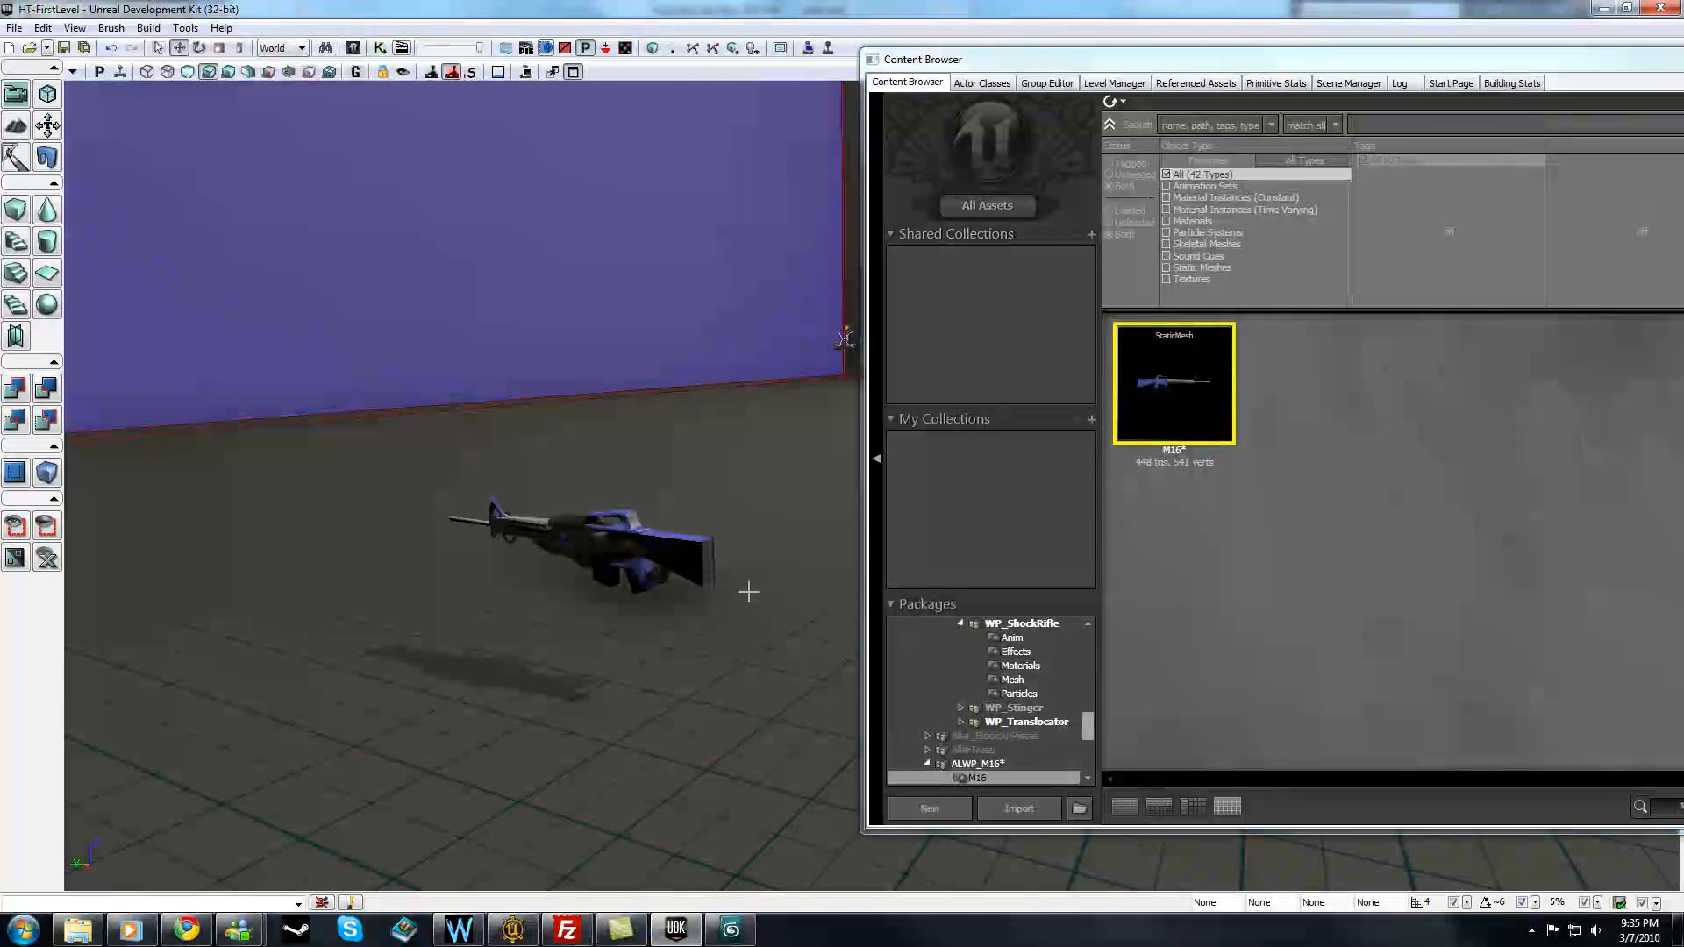
left_click(558, 540)
right_click(572, 546)
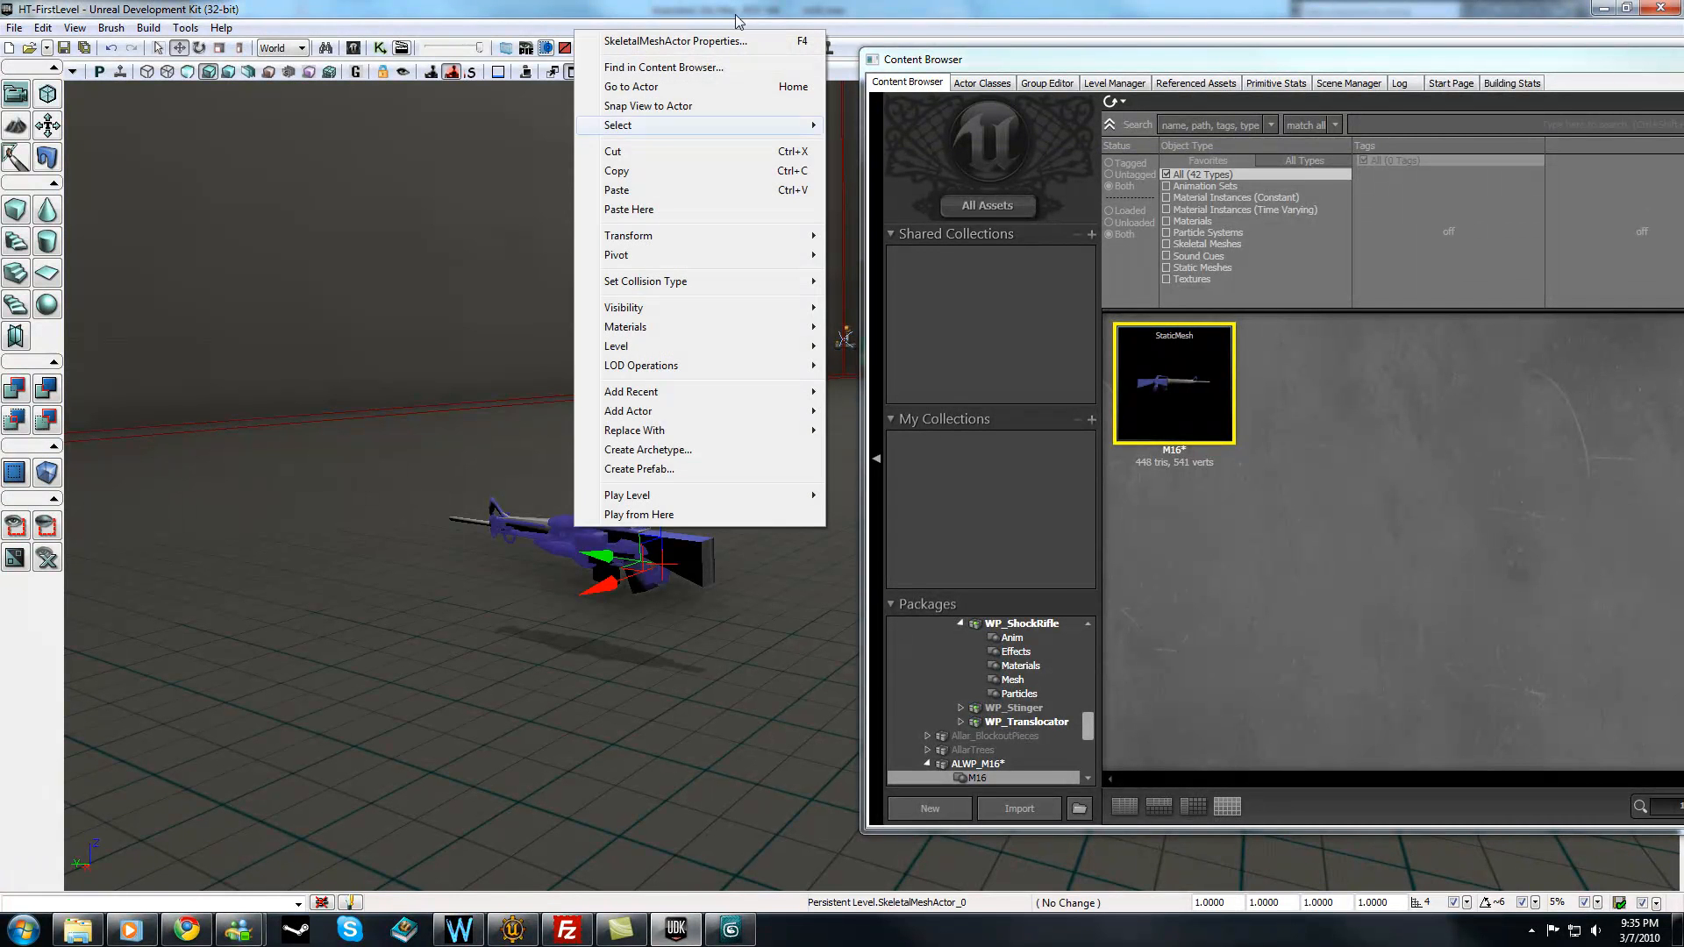
left_click(816, 72)
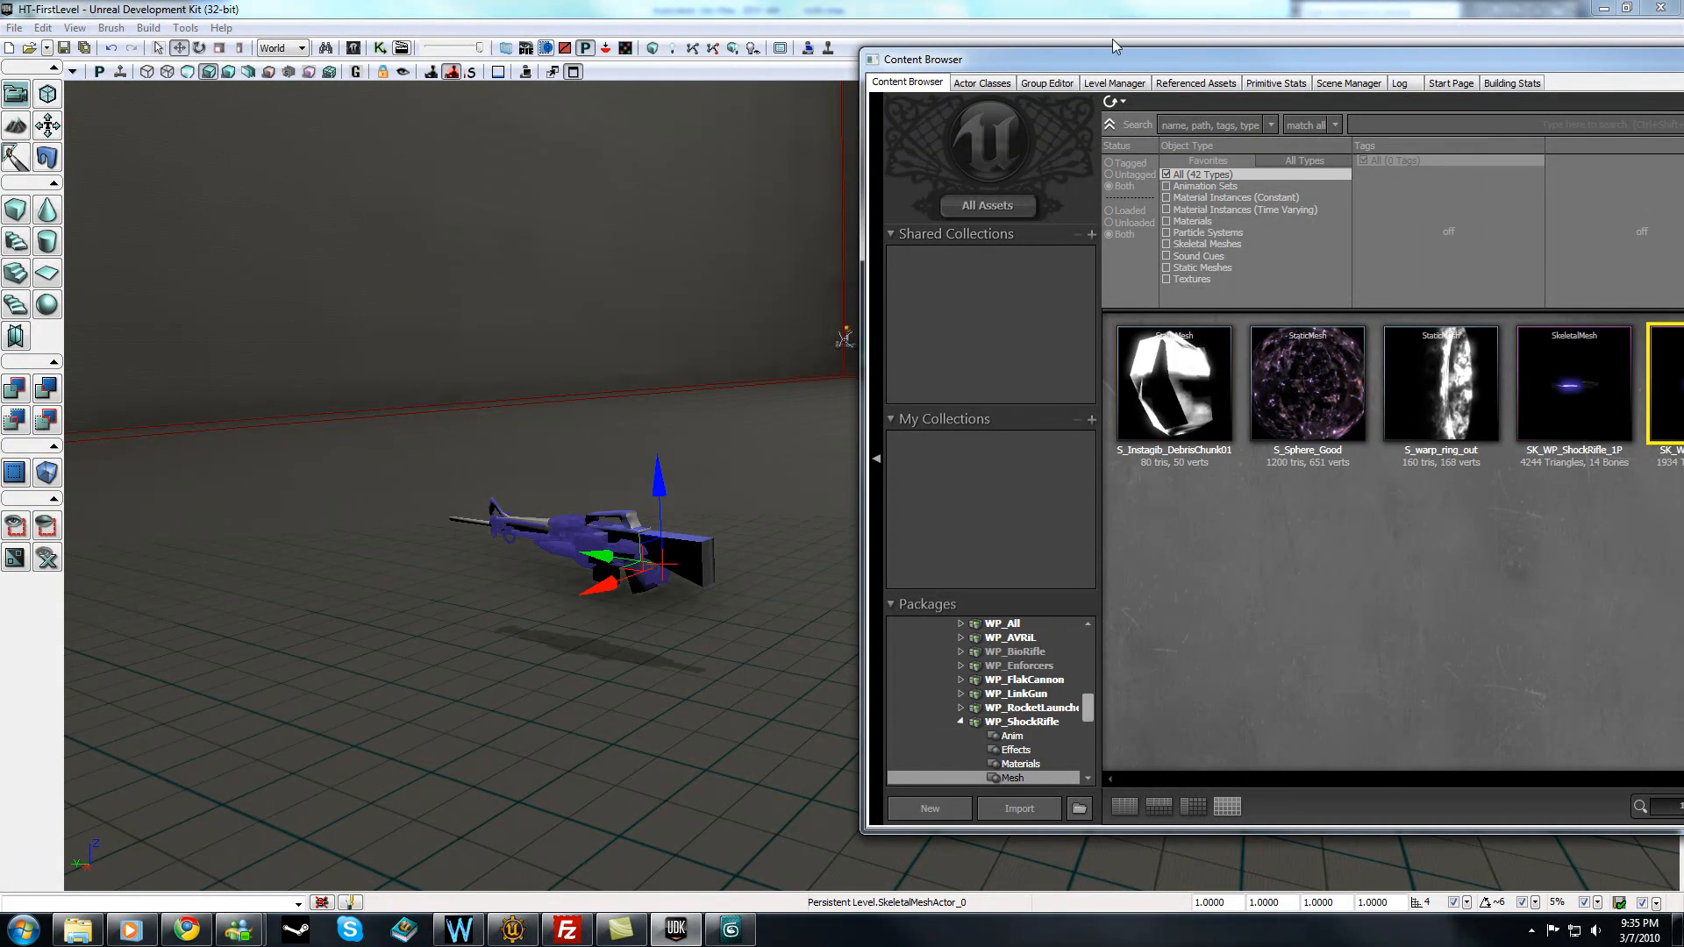
left_click_drag(1104, 63, 742, 58)
left_click(859, 240)
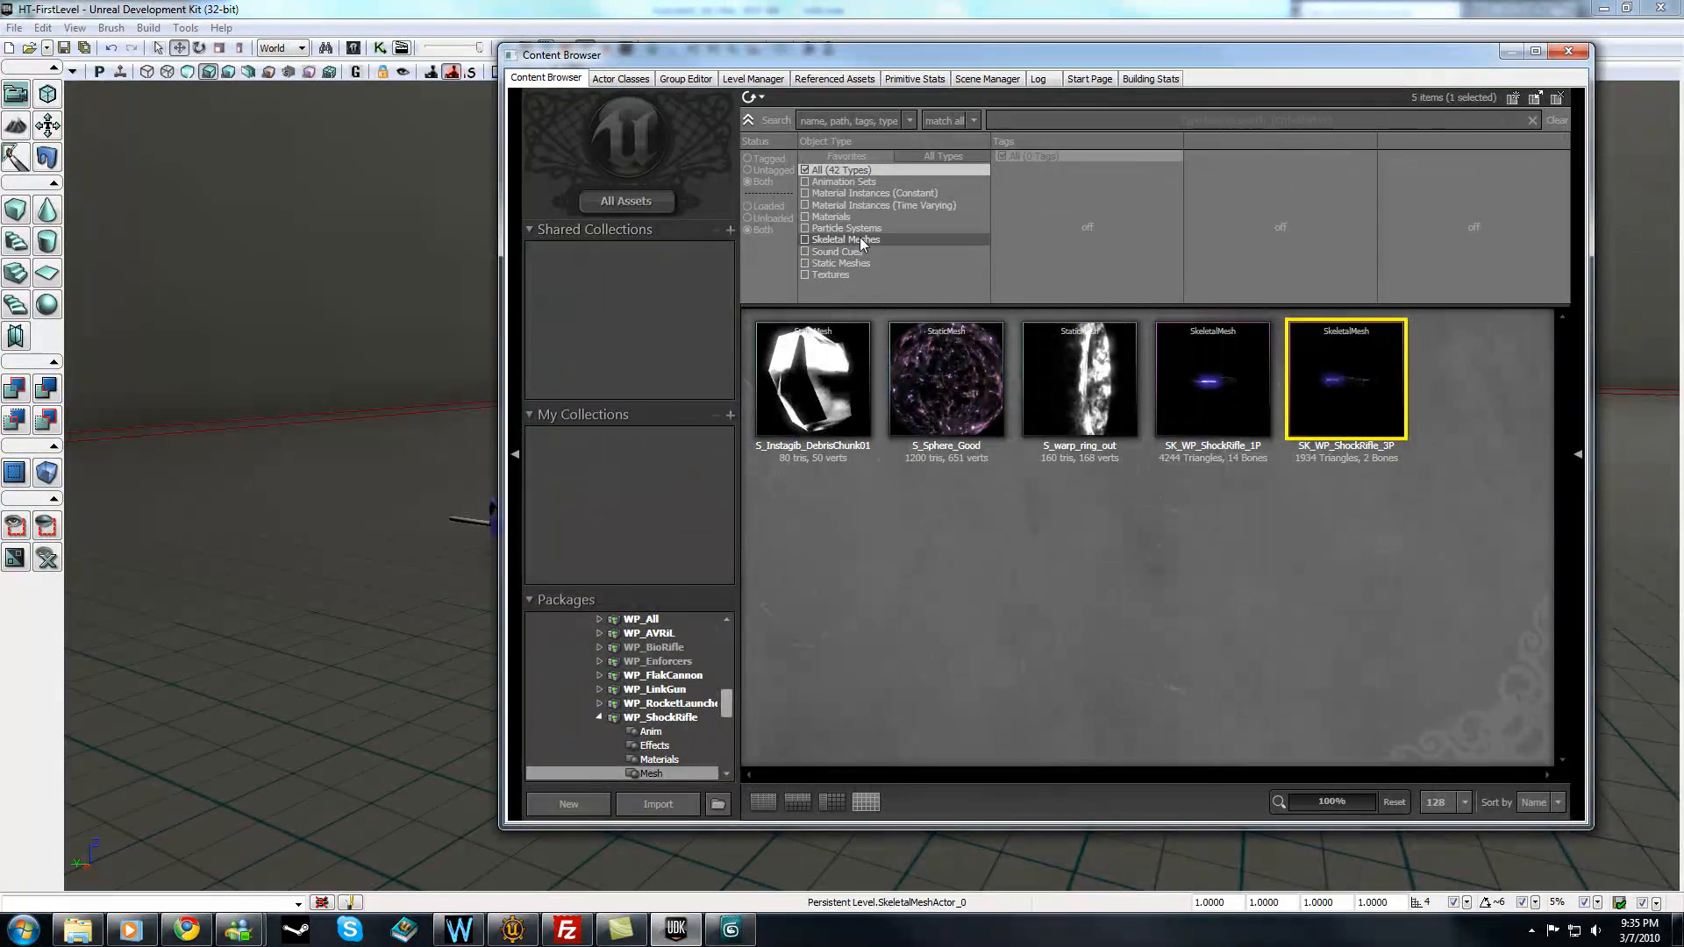
left_click(973, 314)
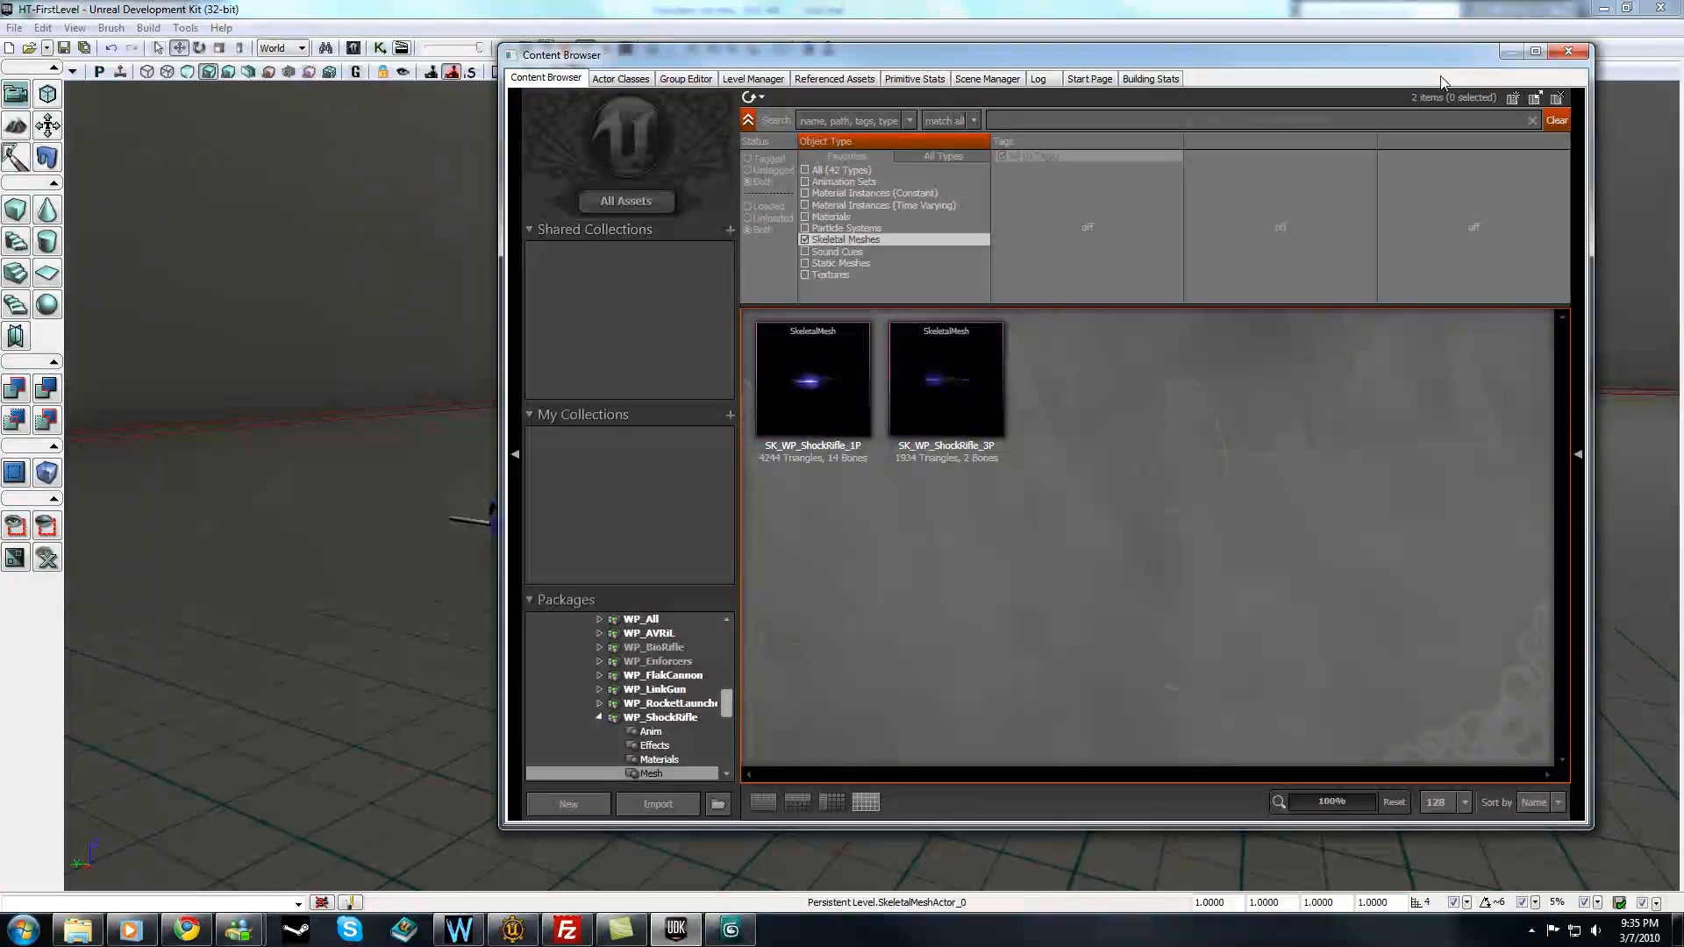
- Switch to 3ds Max, select the rifle model and rename the object as M16
left_click(739, 935)
middle_click_drag(626, 584, 628, 547, "alt")
scroll(709, 577, "up", 3)
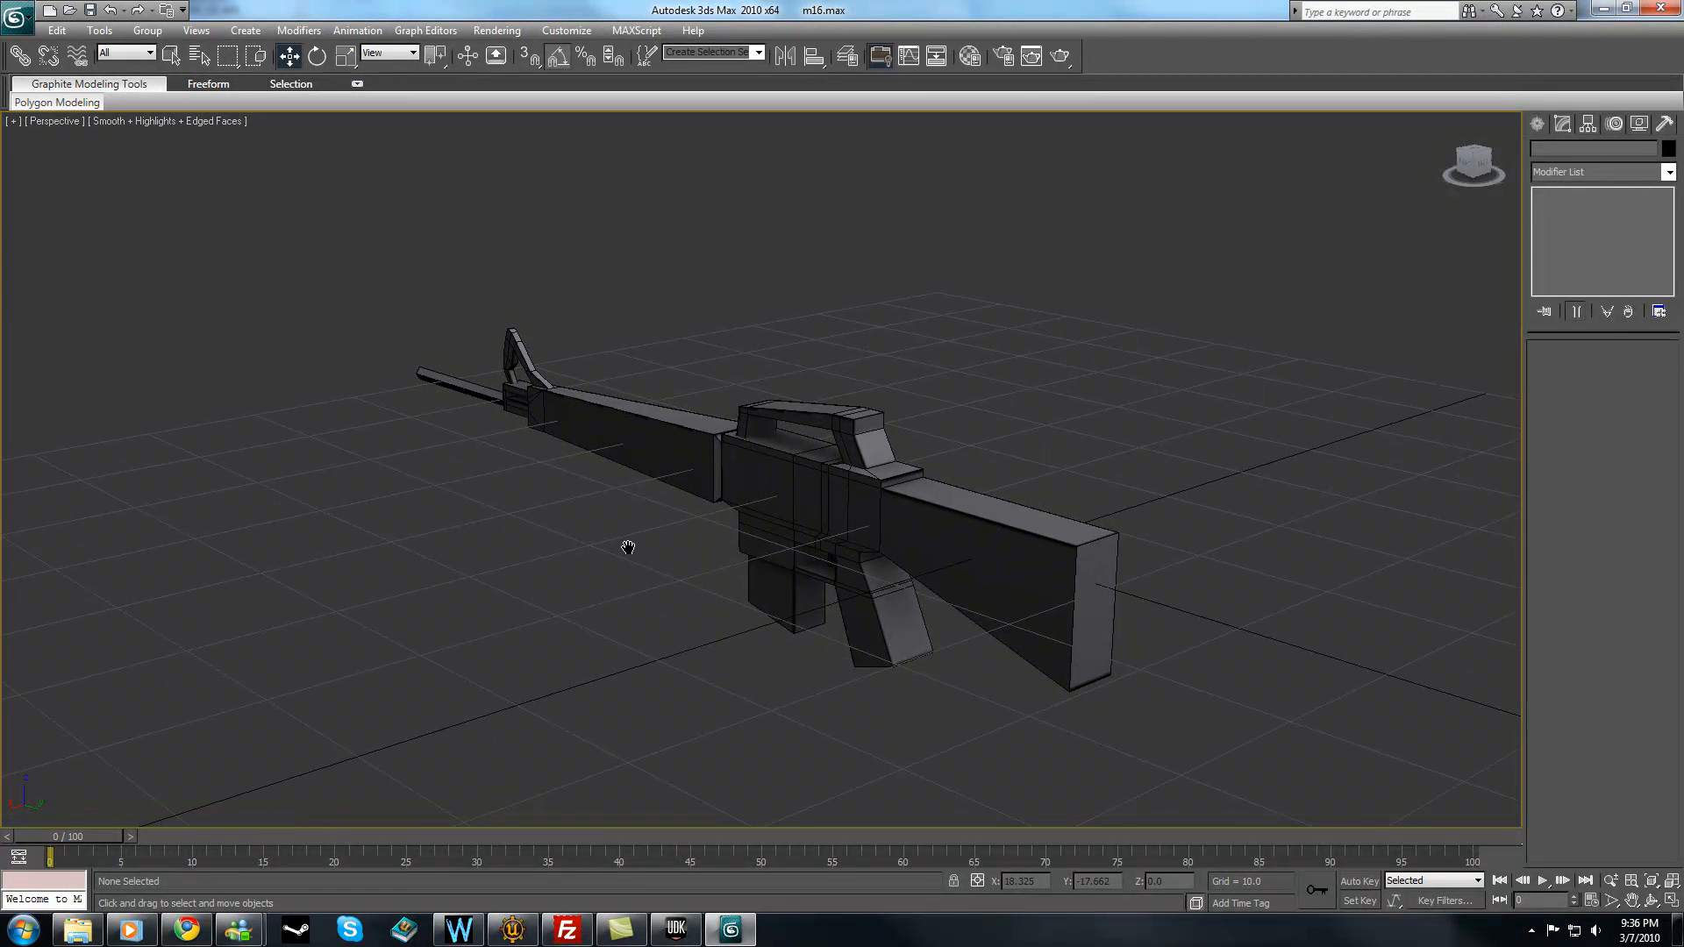
middle_click_drag(628, 547, 609, 587)
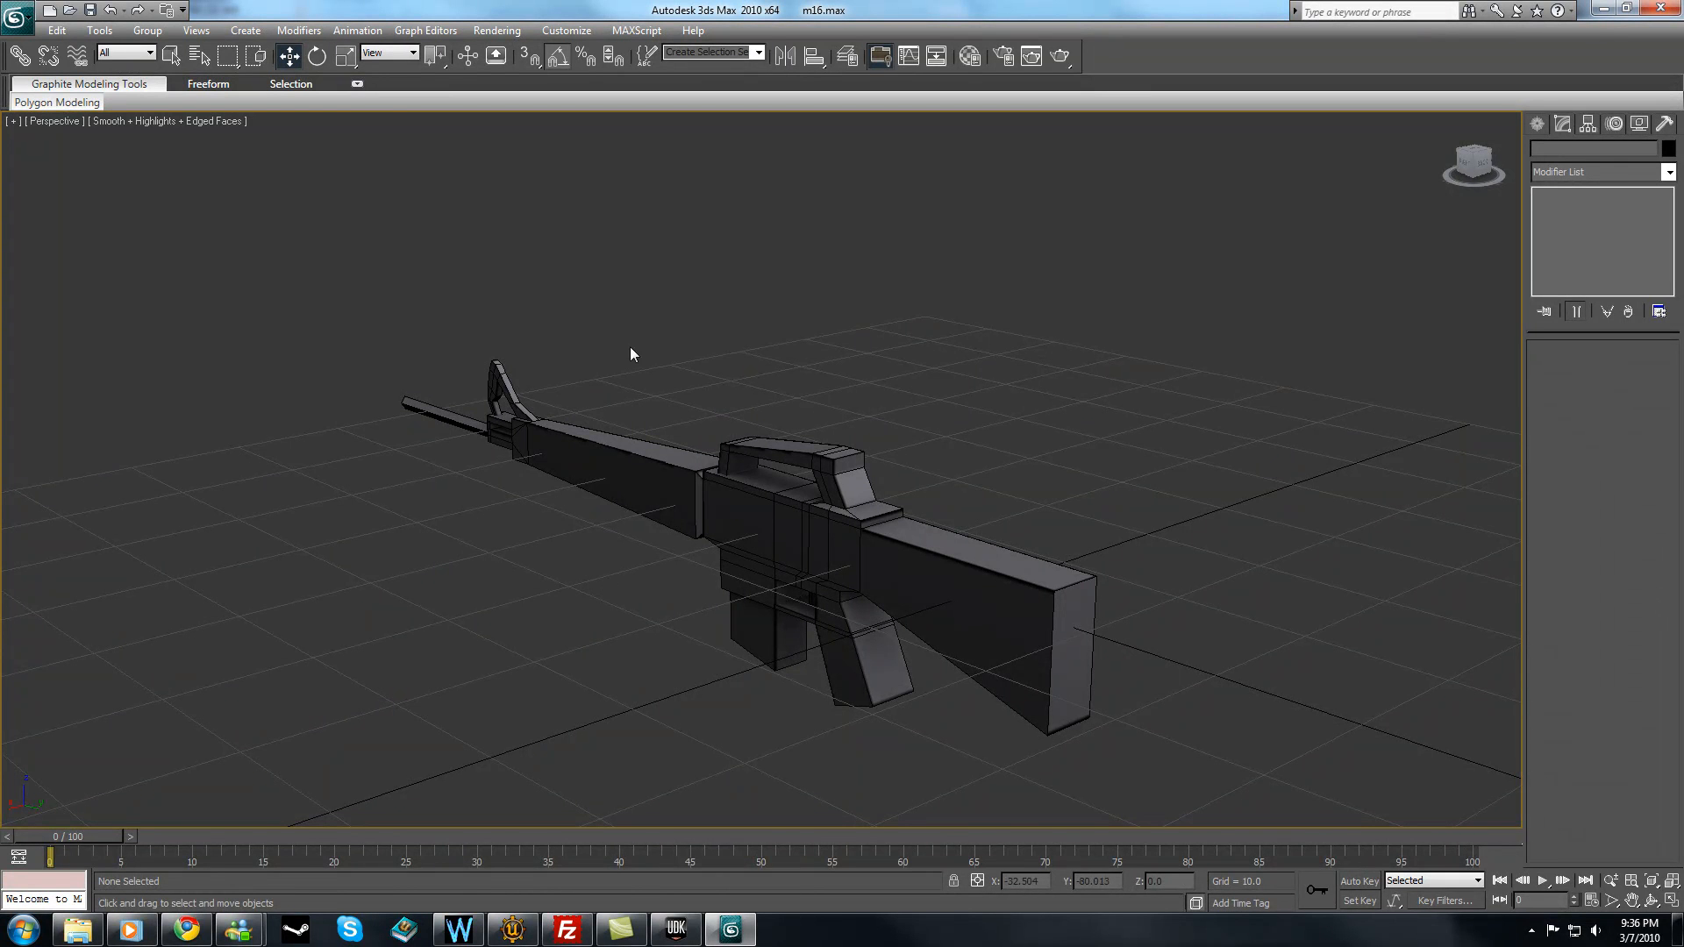
left_click(778, 564)
middle_click_drag(778, 564, 618, 515, "alt")
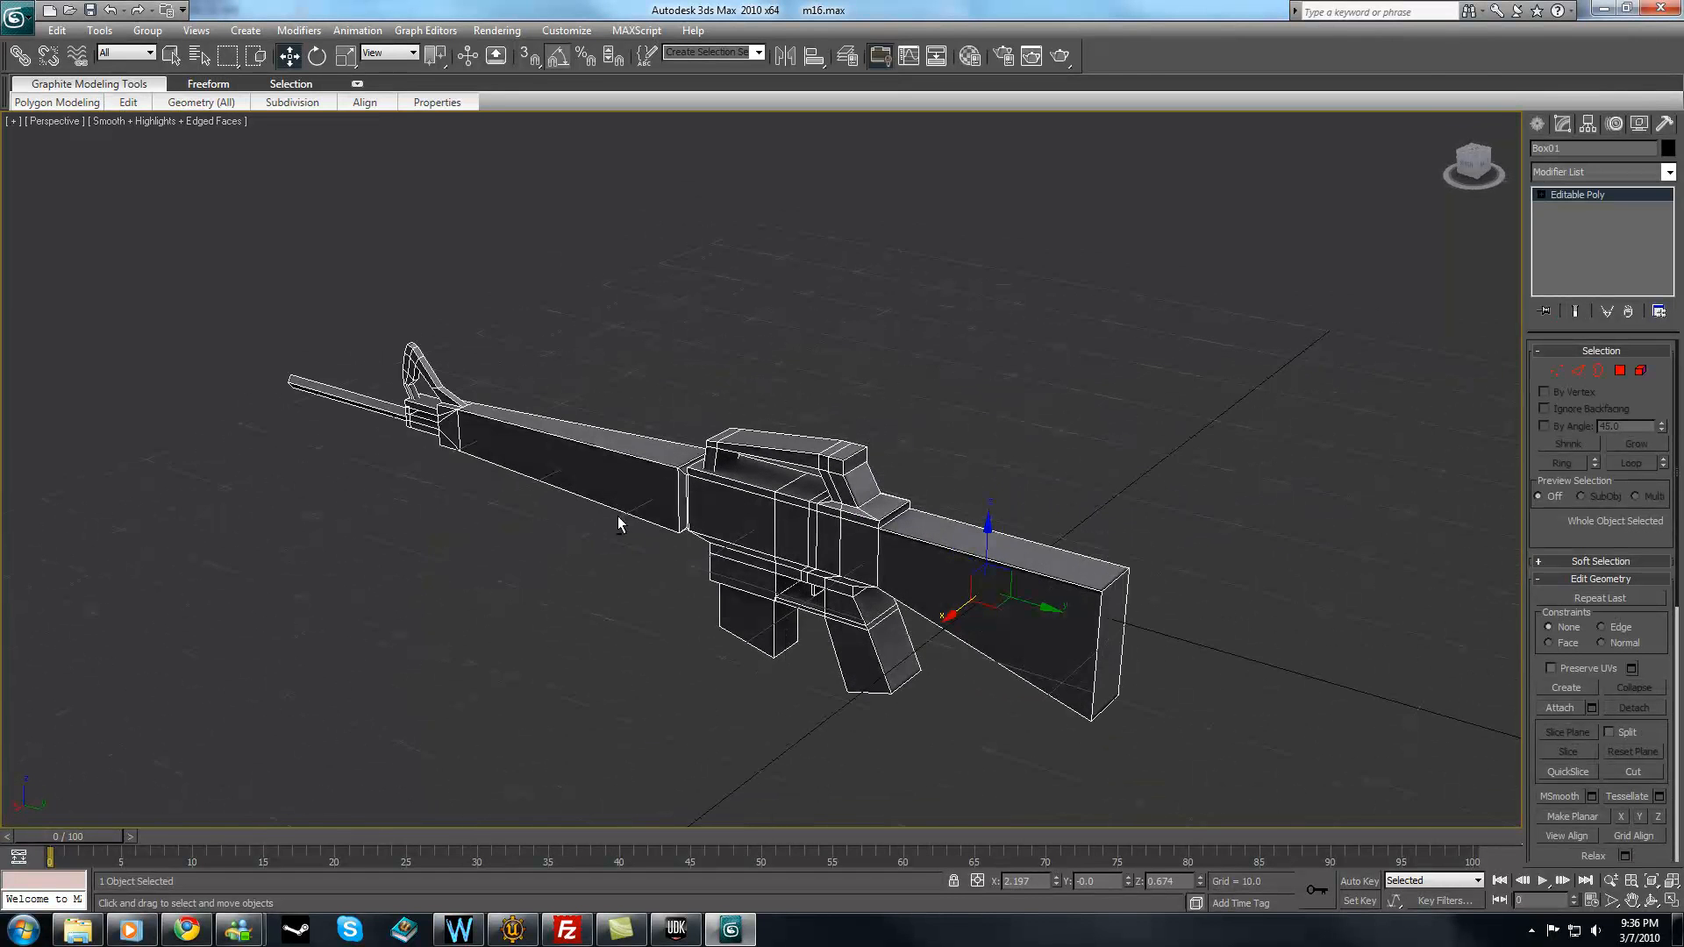
left_click(713, 361)
left_click(790, 533)
left_click(603, 584)
left_click(863, 468)
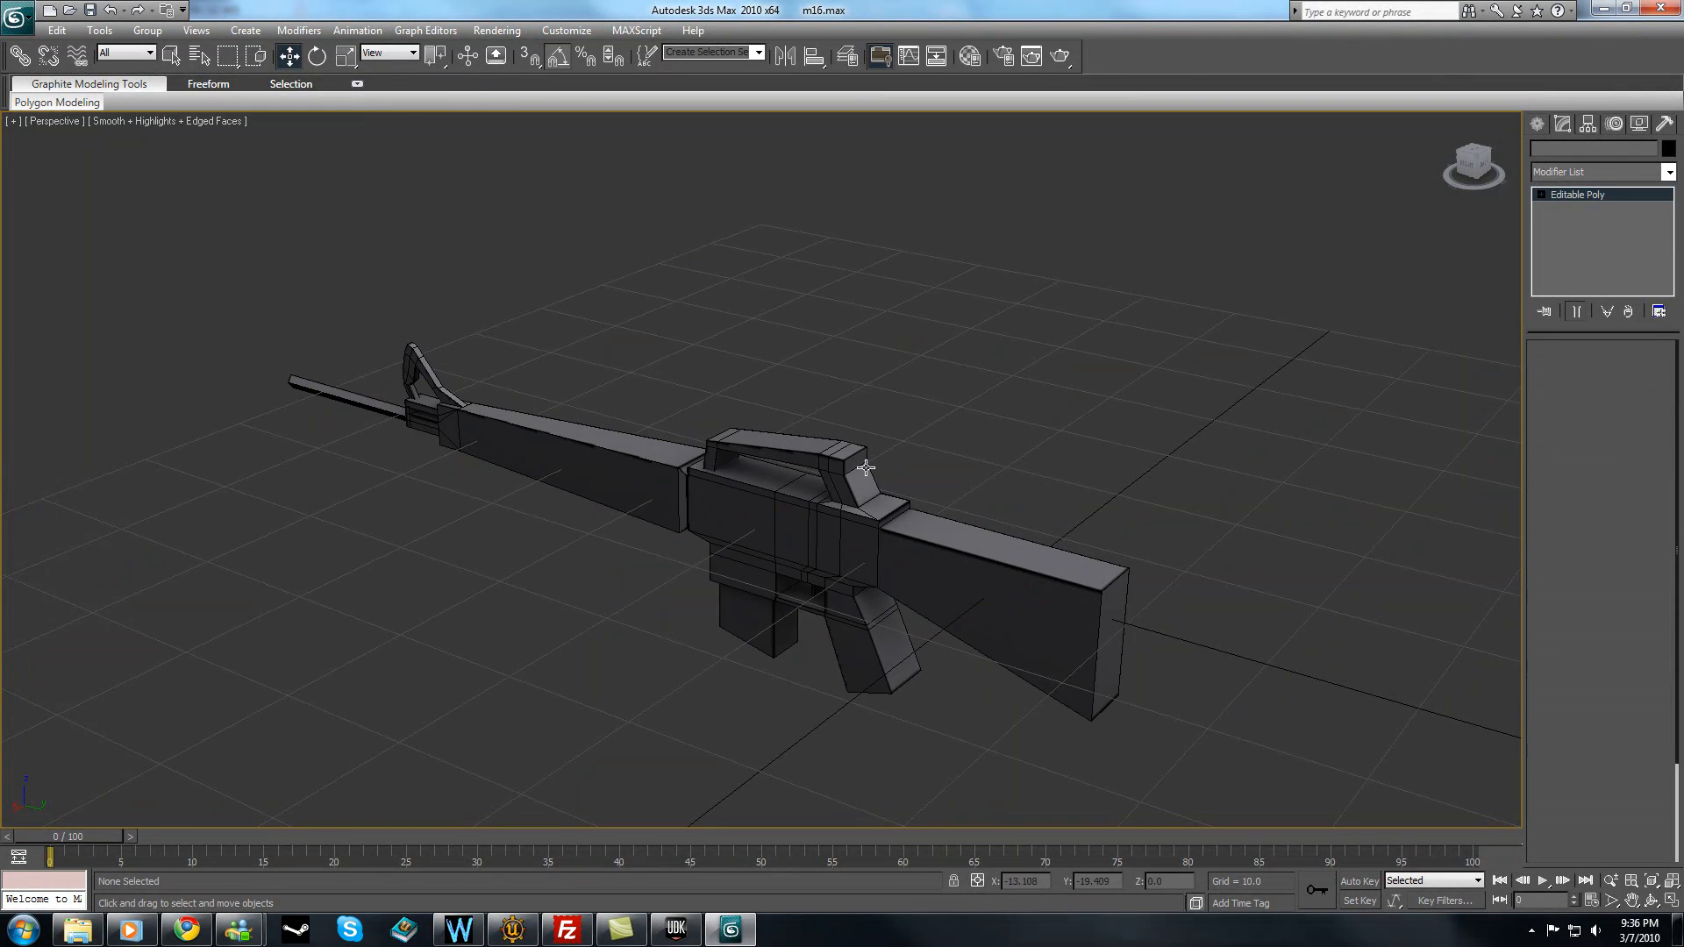
left_click(1611, 150)
type("M16")
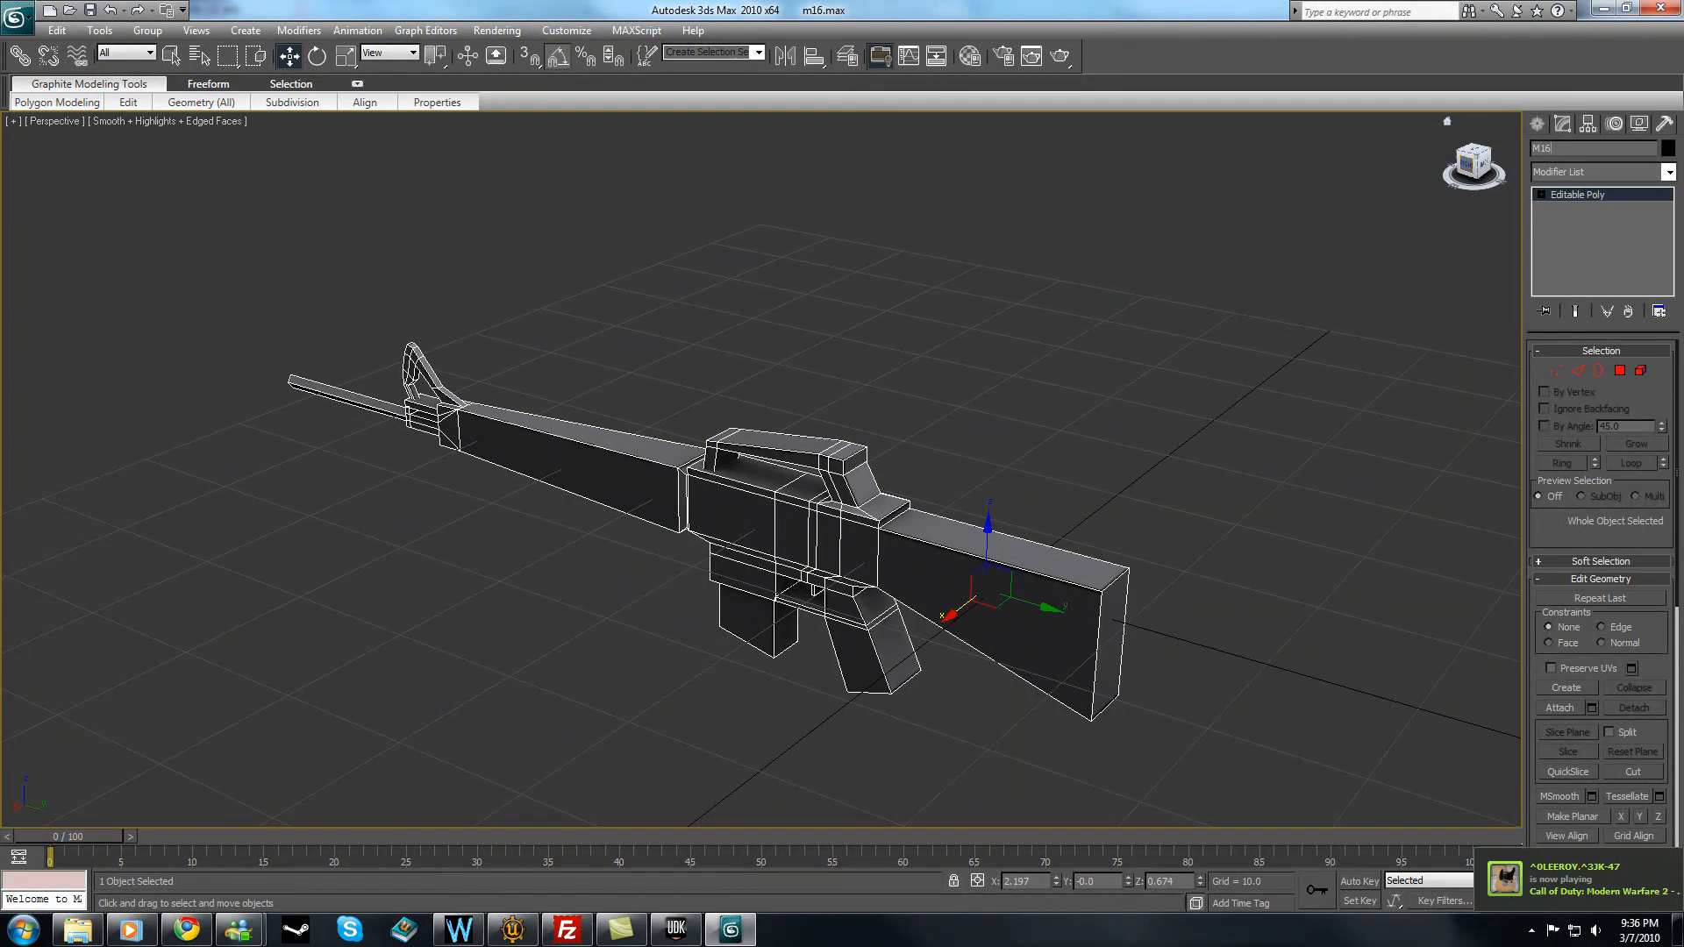
left_click(832, 401)
middle_click_drag(744, 579, 692, 534)
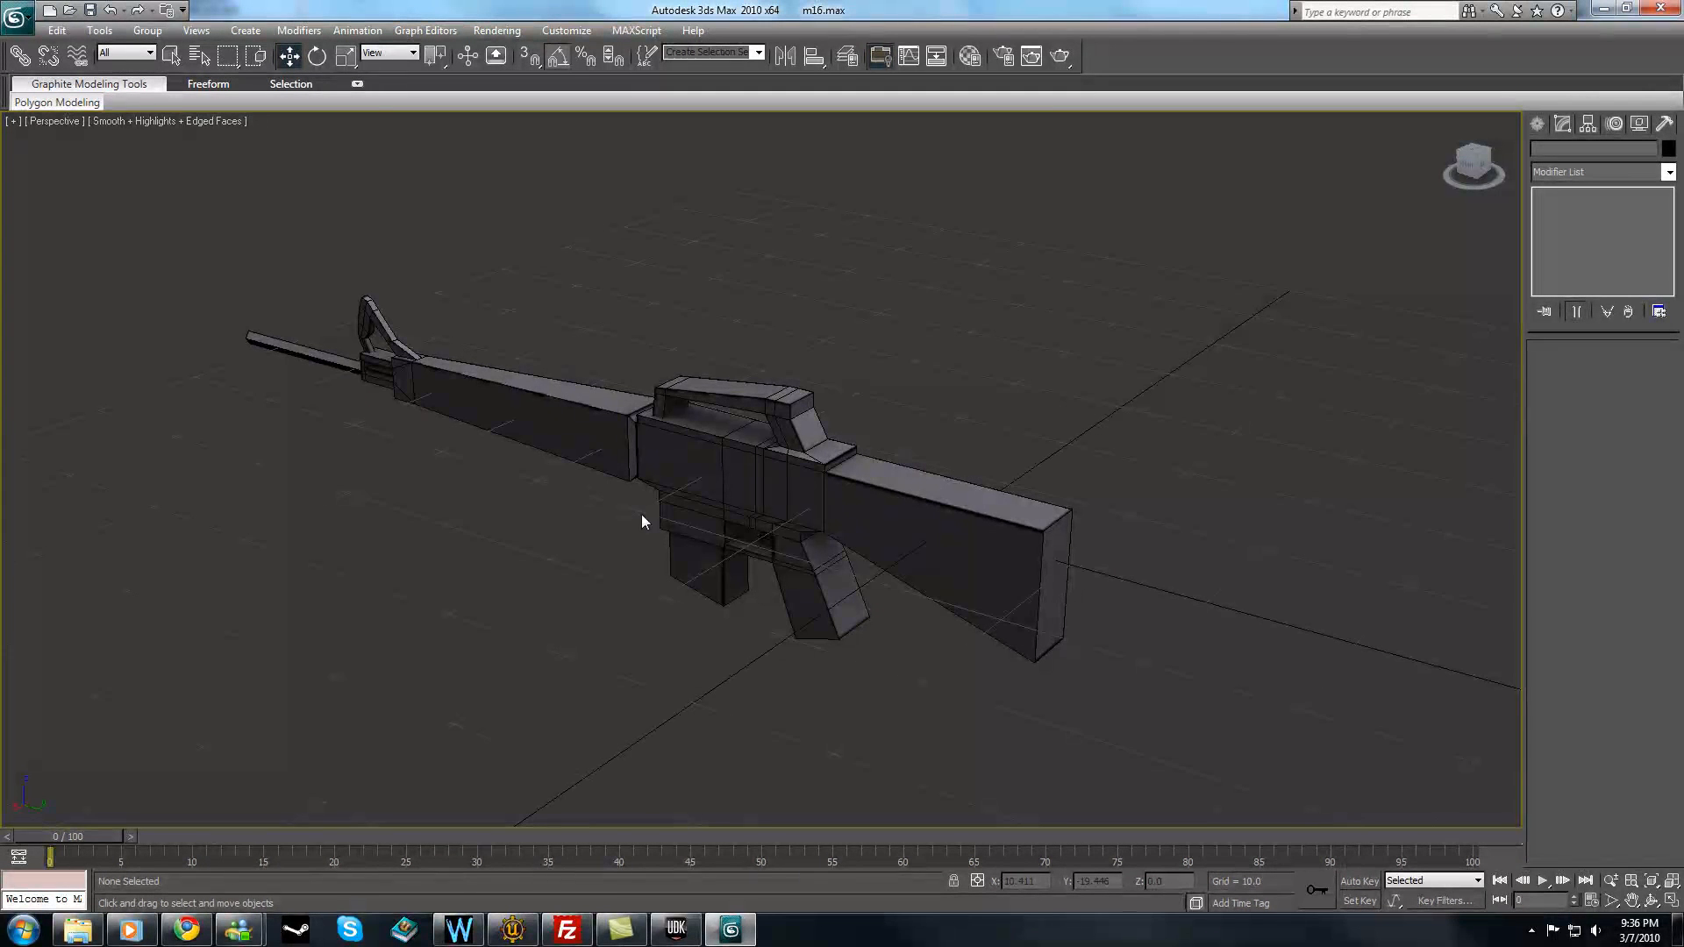
middle_click_drag(569, 521, 551, 570)
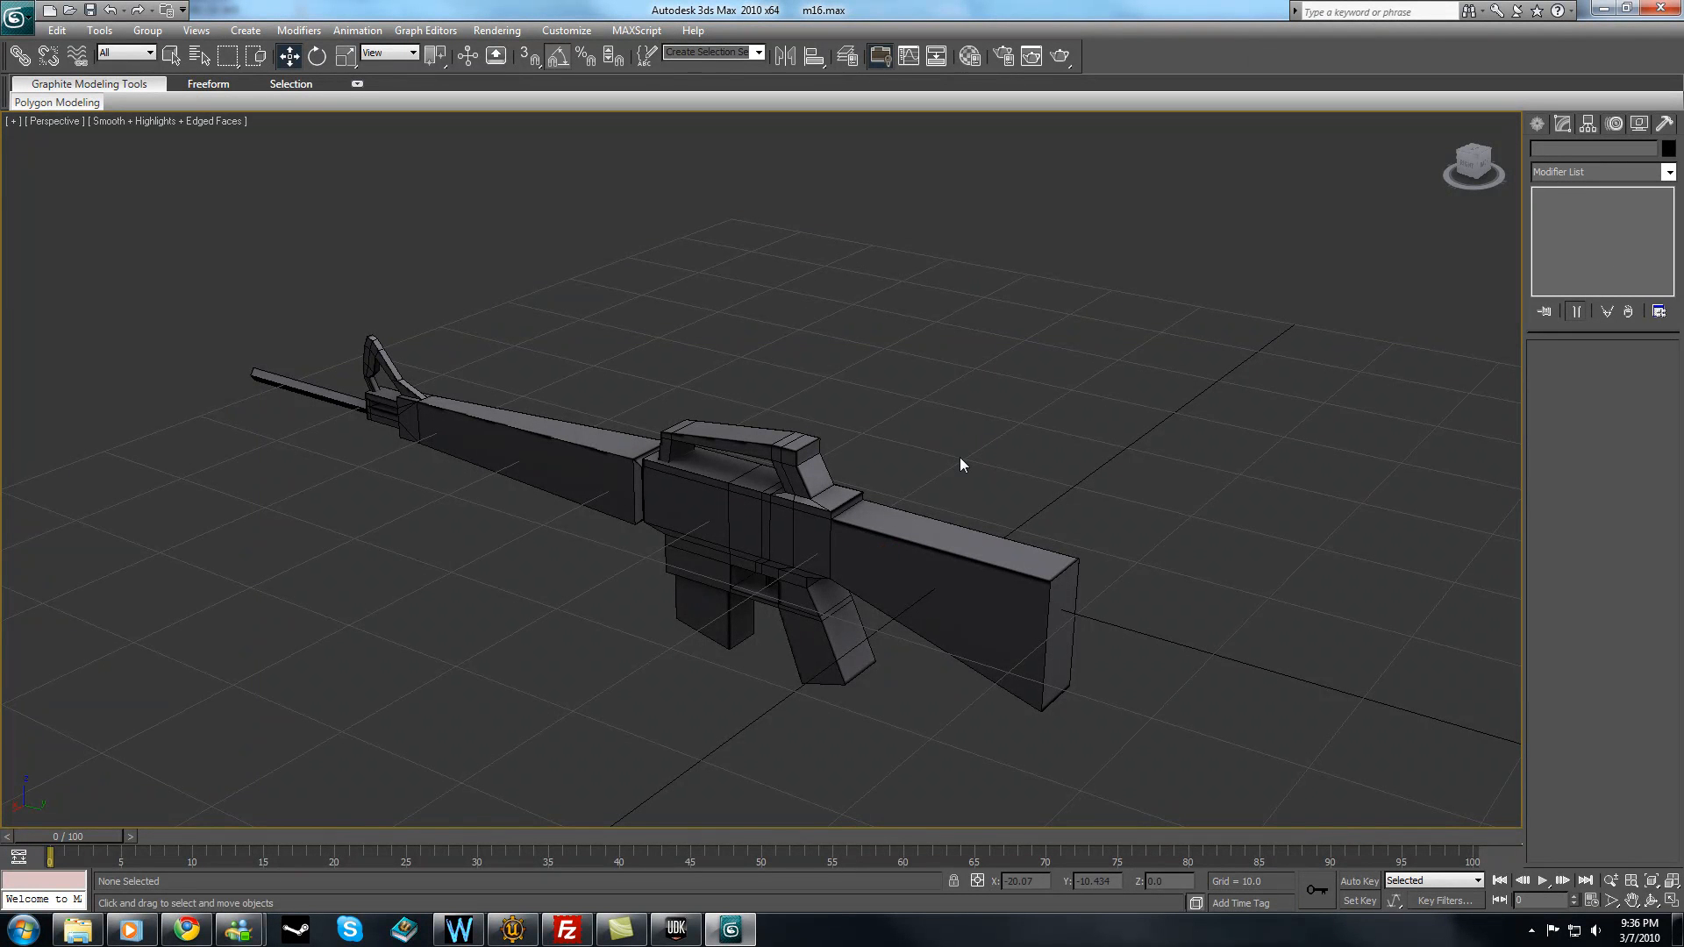
middle_click_drag(951, 414, 979, 388)
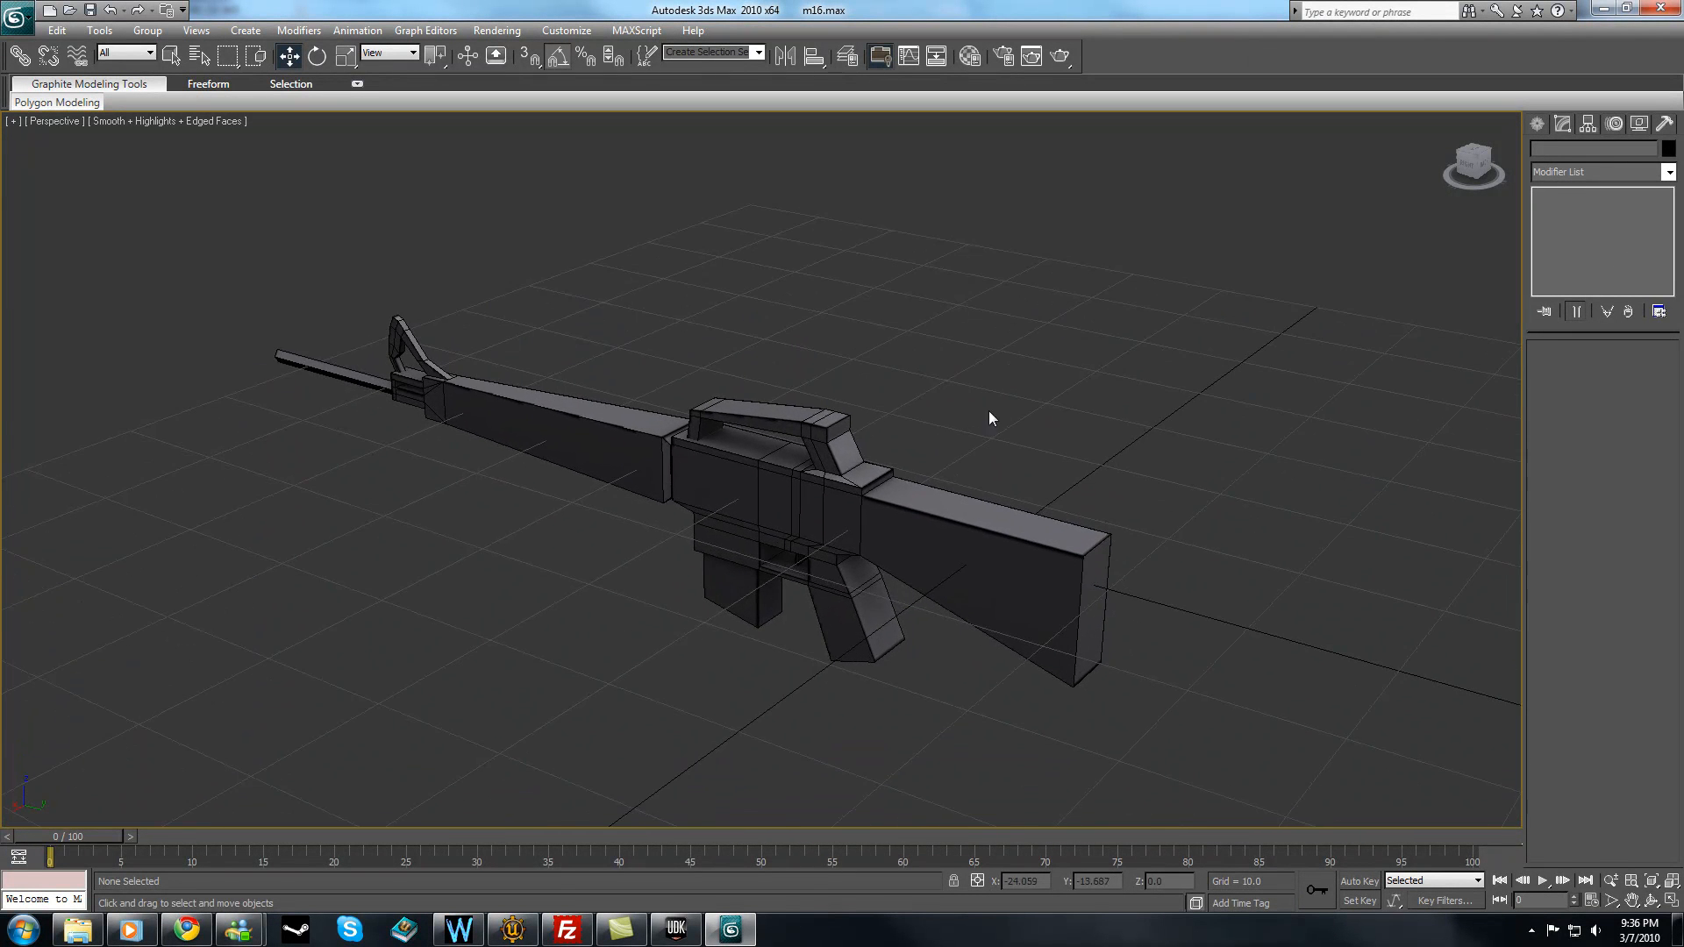
- Examine the rifle's side profile and trigger area from several angles, and select the model
left_click(1538, 124)
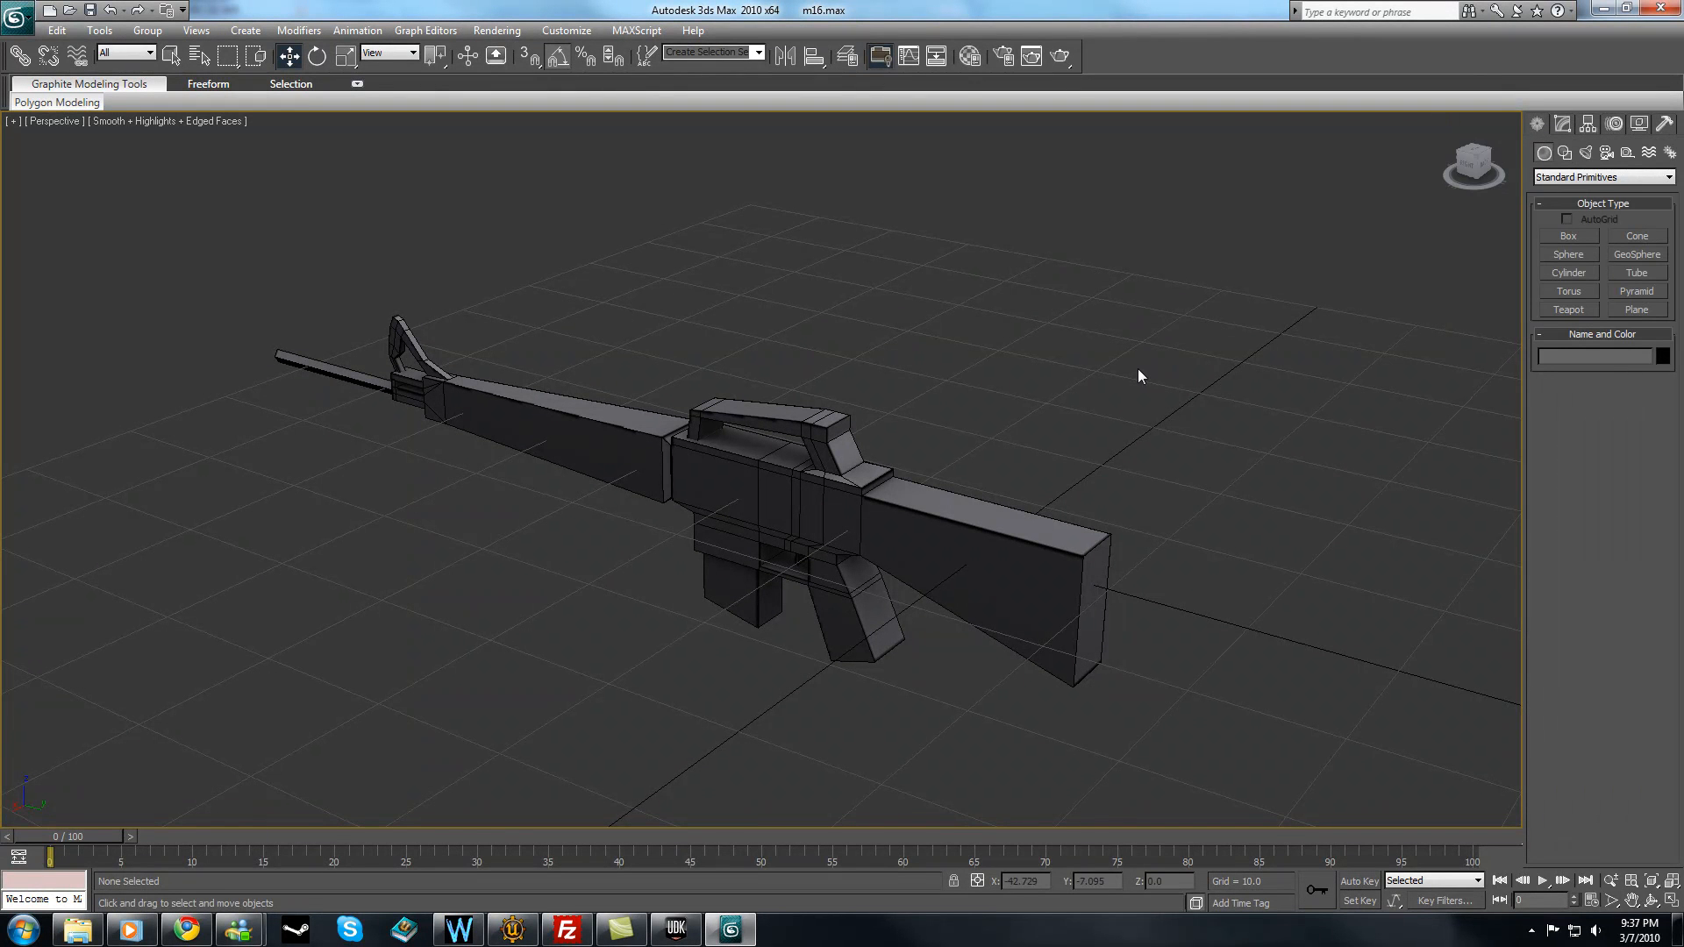
scroll(976, 418, "up", 5)
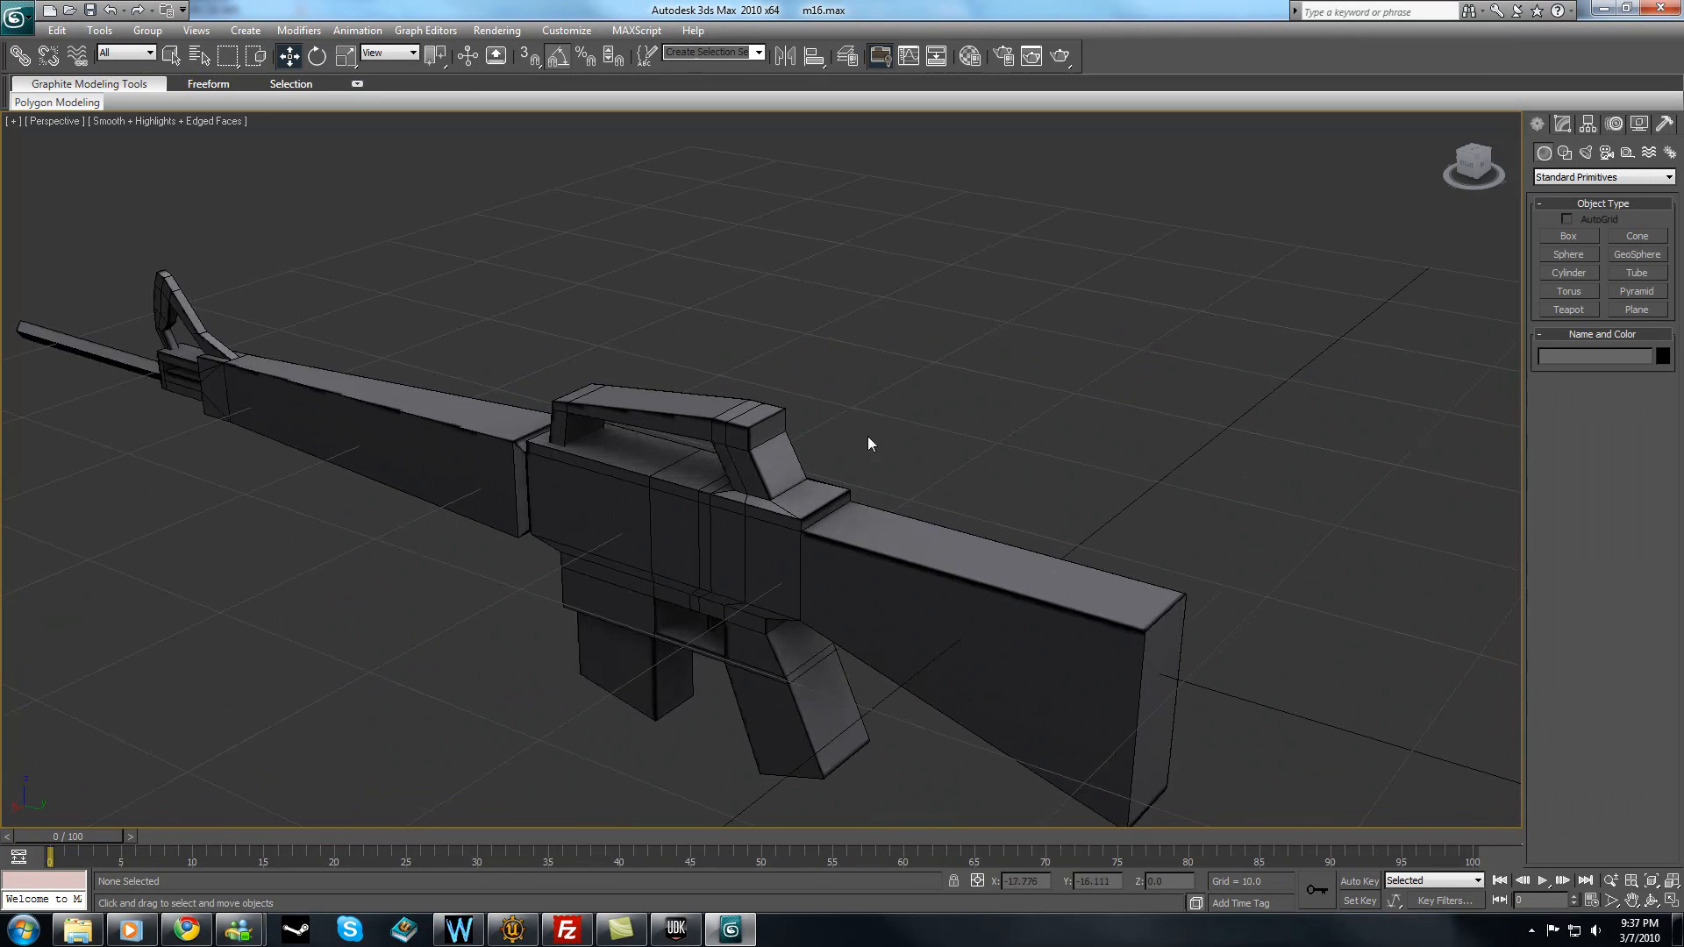
middle_click_drag(884, 412, 923, 343, "alt")
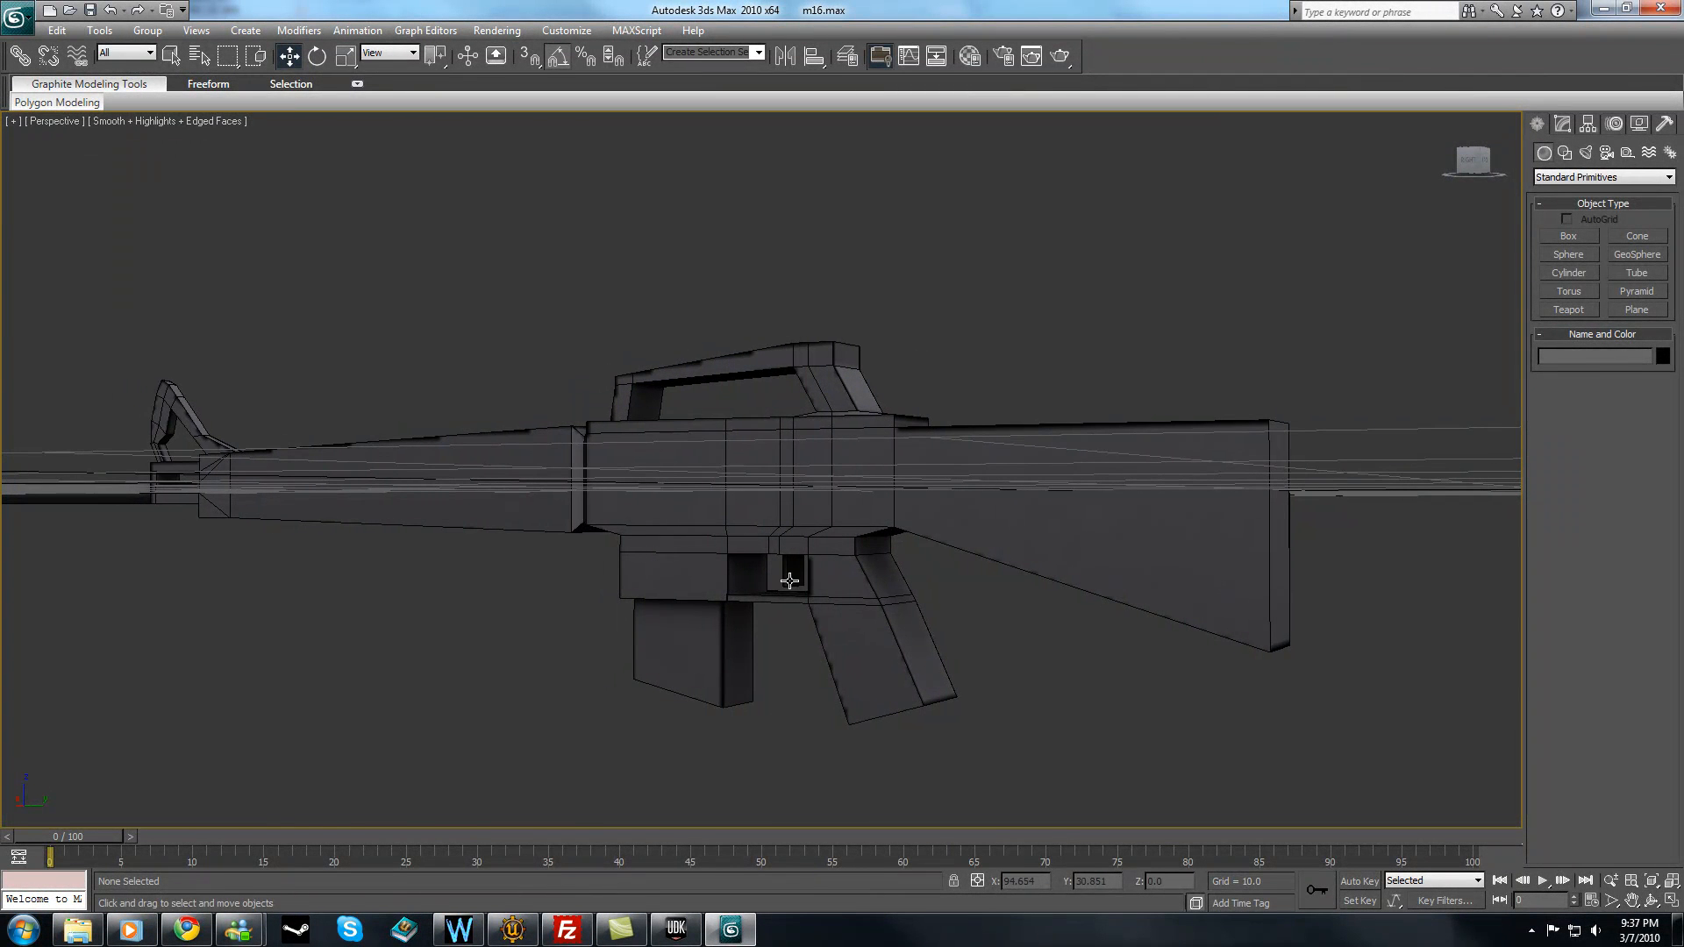
left_click(789, 581)
middle_click_drag(785, 561, 552, 465, "alt")
left_click(917, 344)
middle_click_drag(814, 522, 861, 465, "alt")
left_click(860, 466)
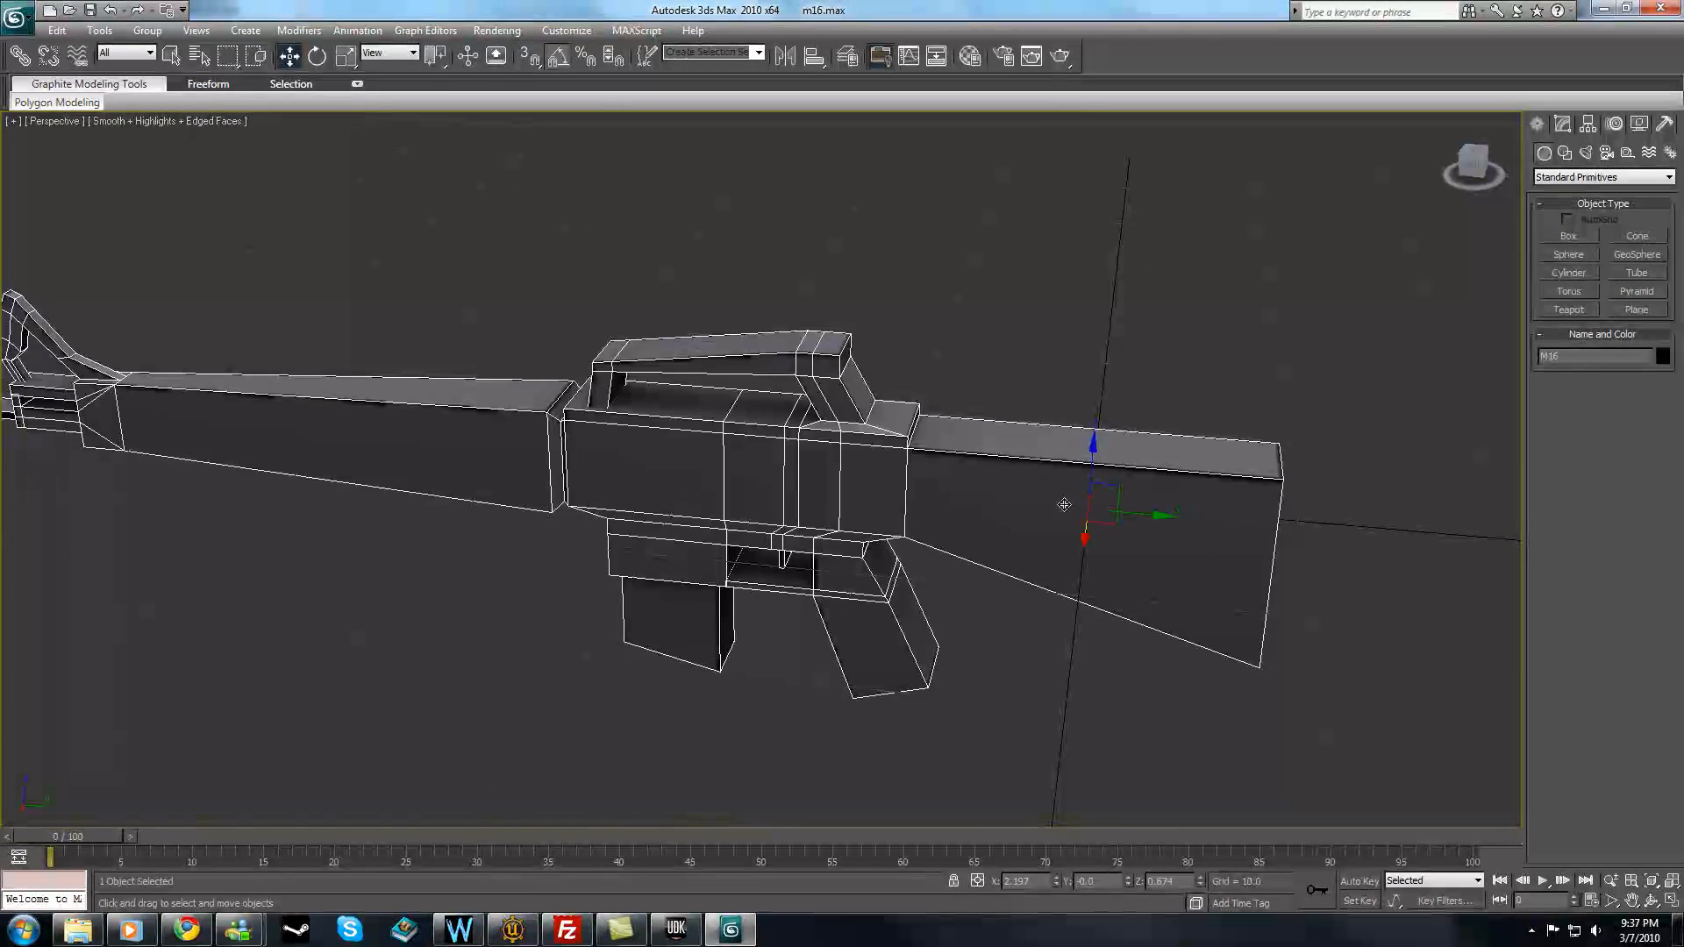
- Restrict transforms to the M16's pivot and align that pivot to the object
mouse_move(1500, 178)
middle_click_drag(1039, 307, 1009, 267, "alt")
left_click(1589, 127)
left_click(1579, 235)
middle_click_drag(1284, 271, 1365, 307, "alt")
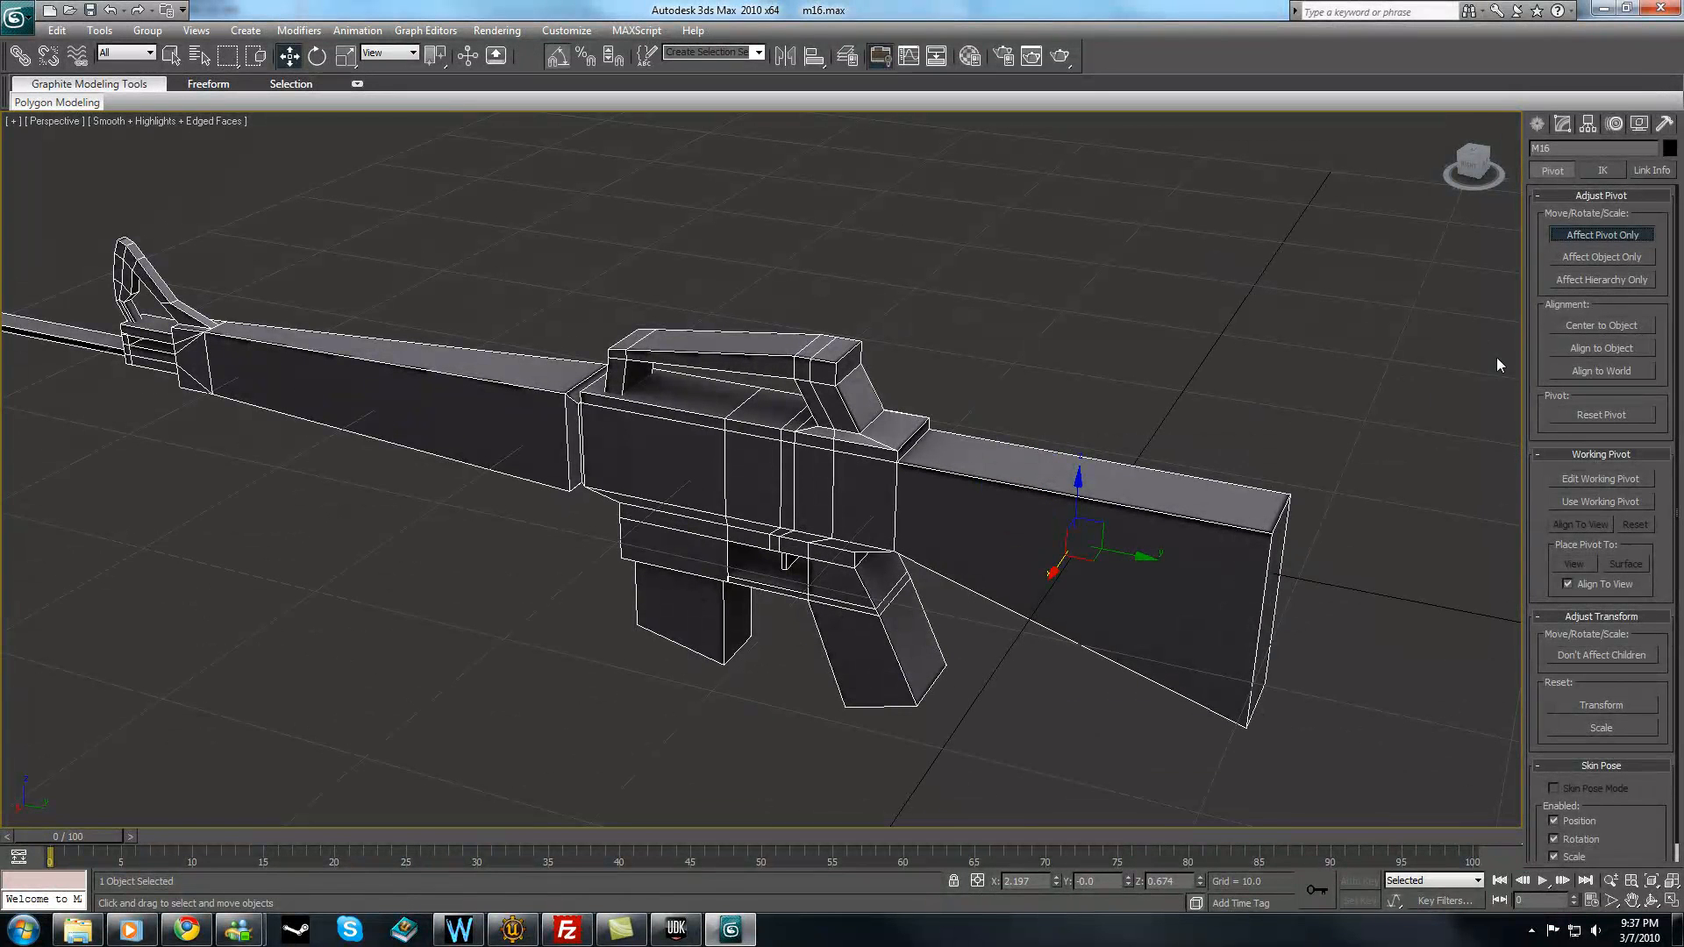
left_click(1602, 348)
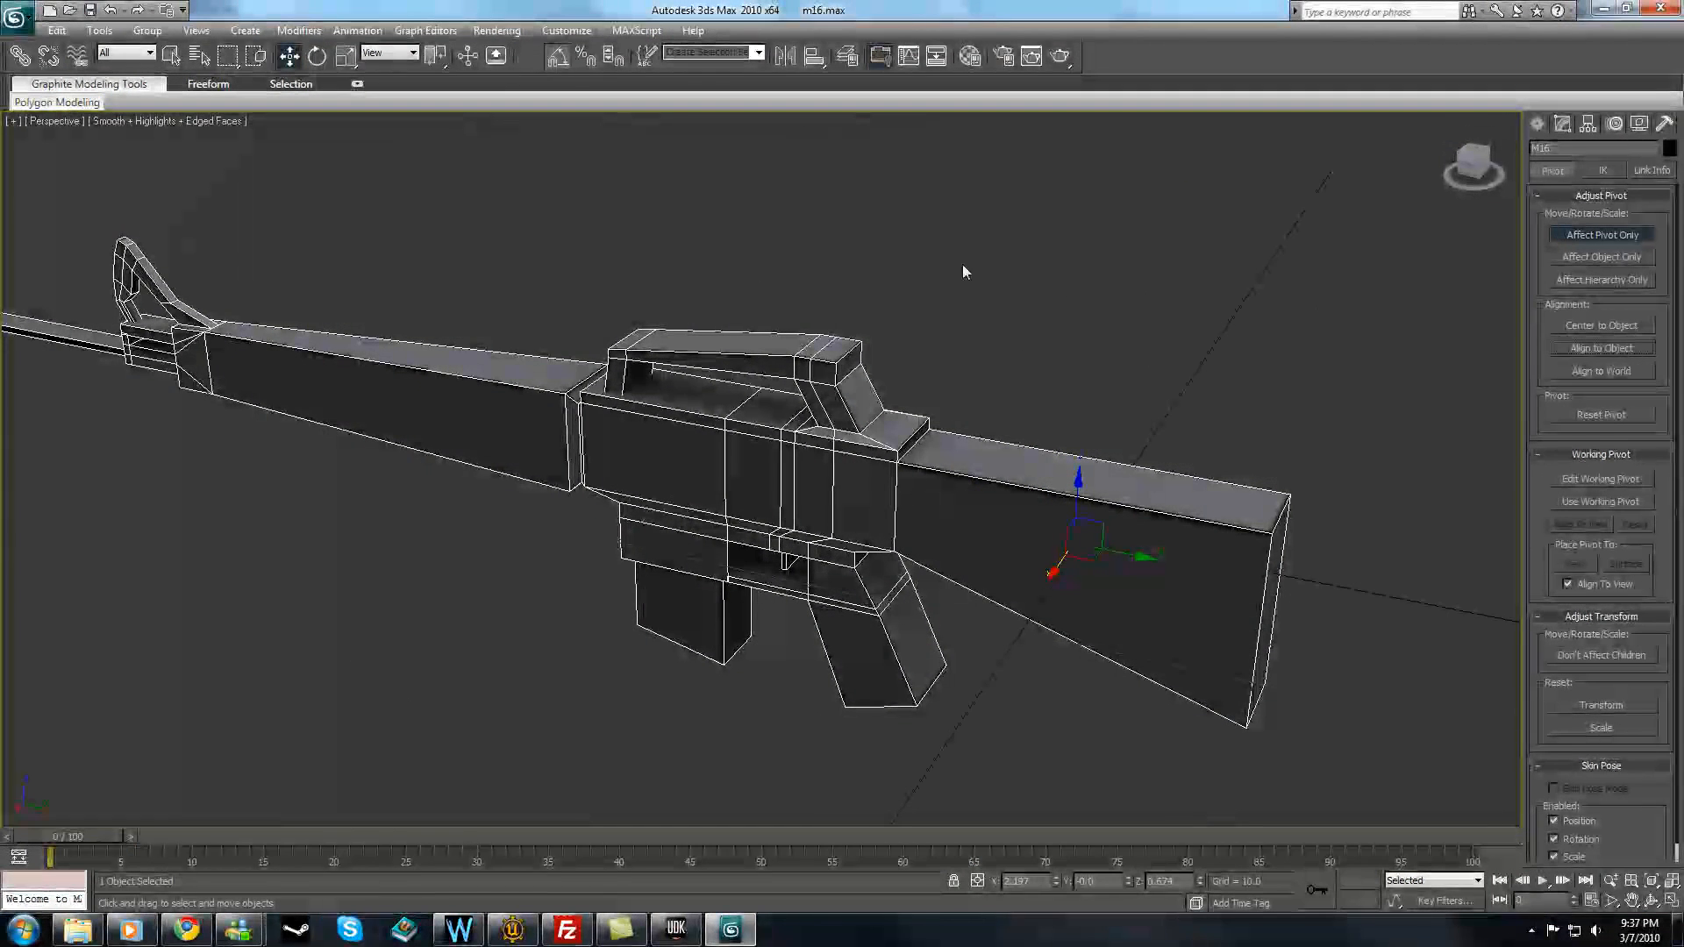
- Set the rifle pivot's absolute X and Z positions to 0.0 with exact transform values
key("F12")
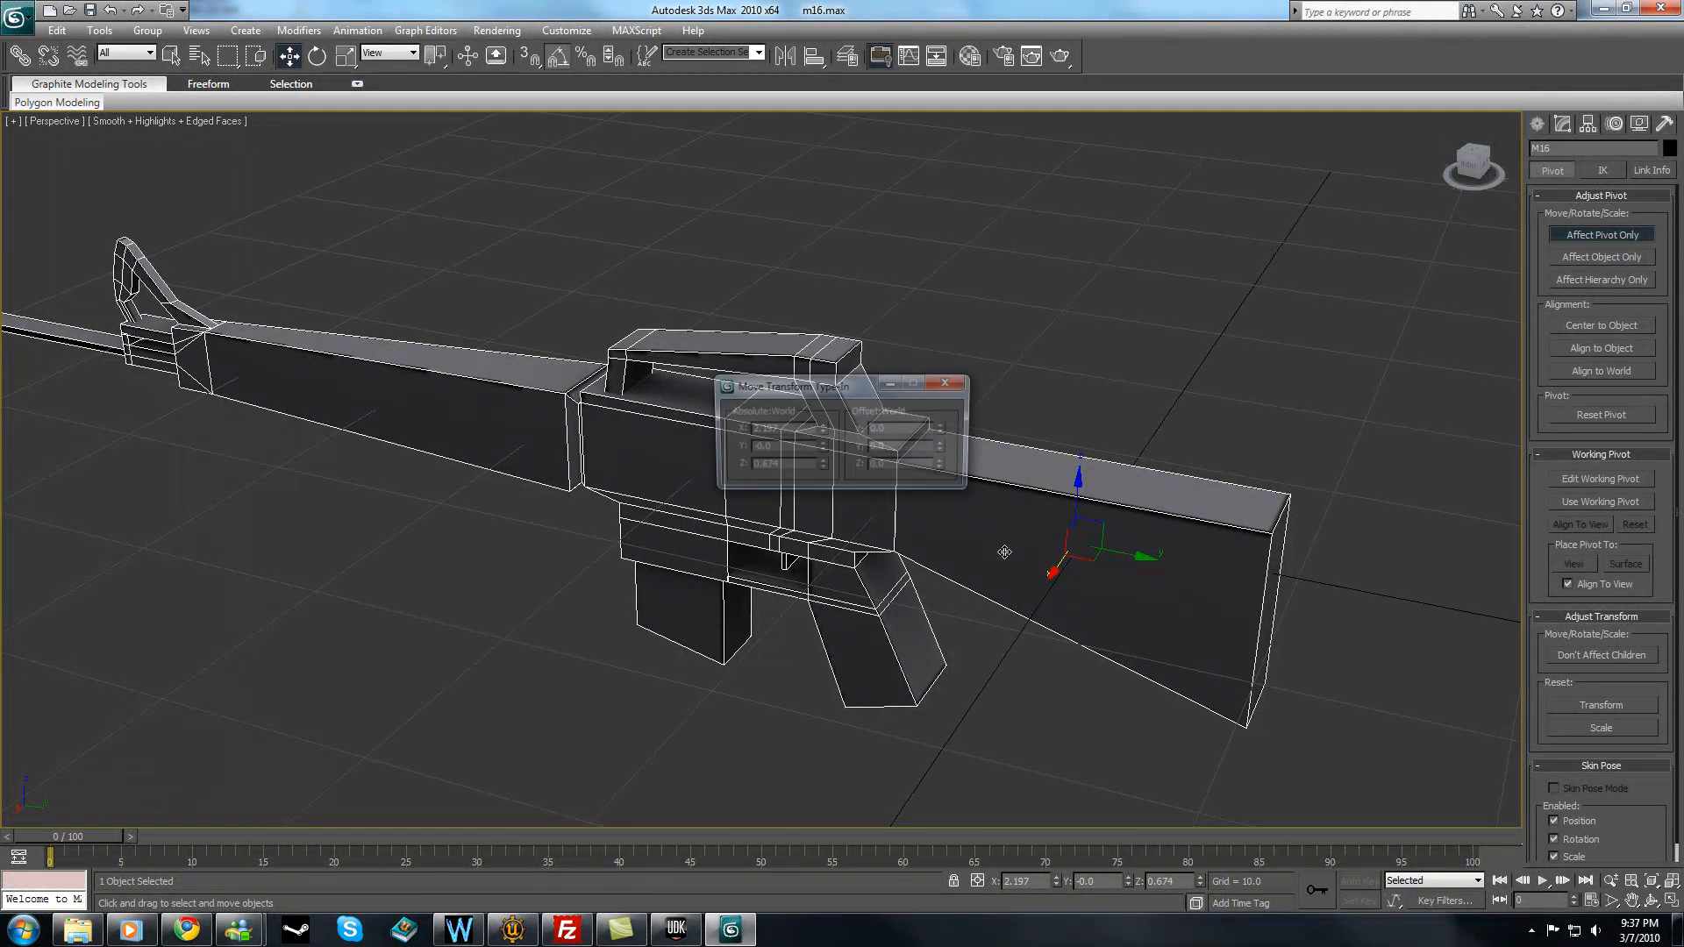
right_click(822, 429)
right_click(824, 467)
left_click(947, 383)
middle_click_drag(1071, 338, 1182, 565, "alt")
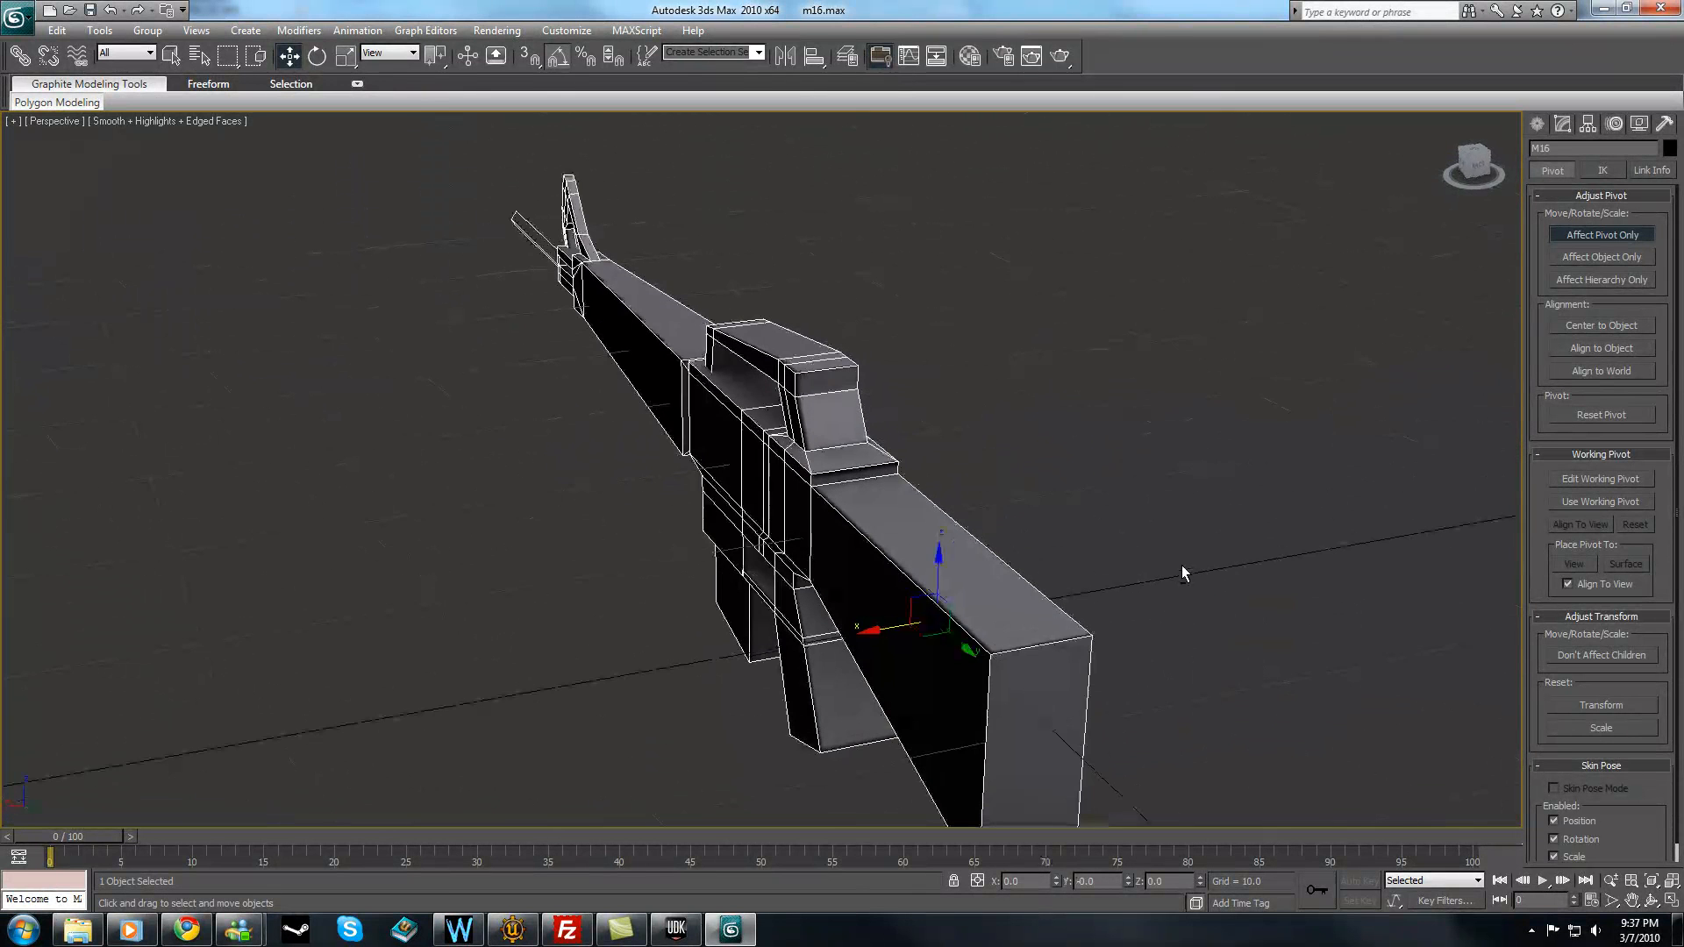
- Rename the rifle object as b_Root
type("b_Root")
left_click(1098, 291)
left_click(969, 612)
middle_click_drag(982, 443, 982, 403, "alt")
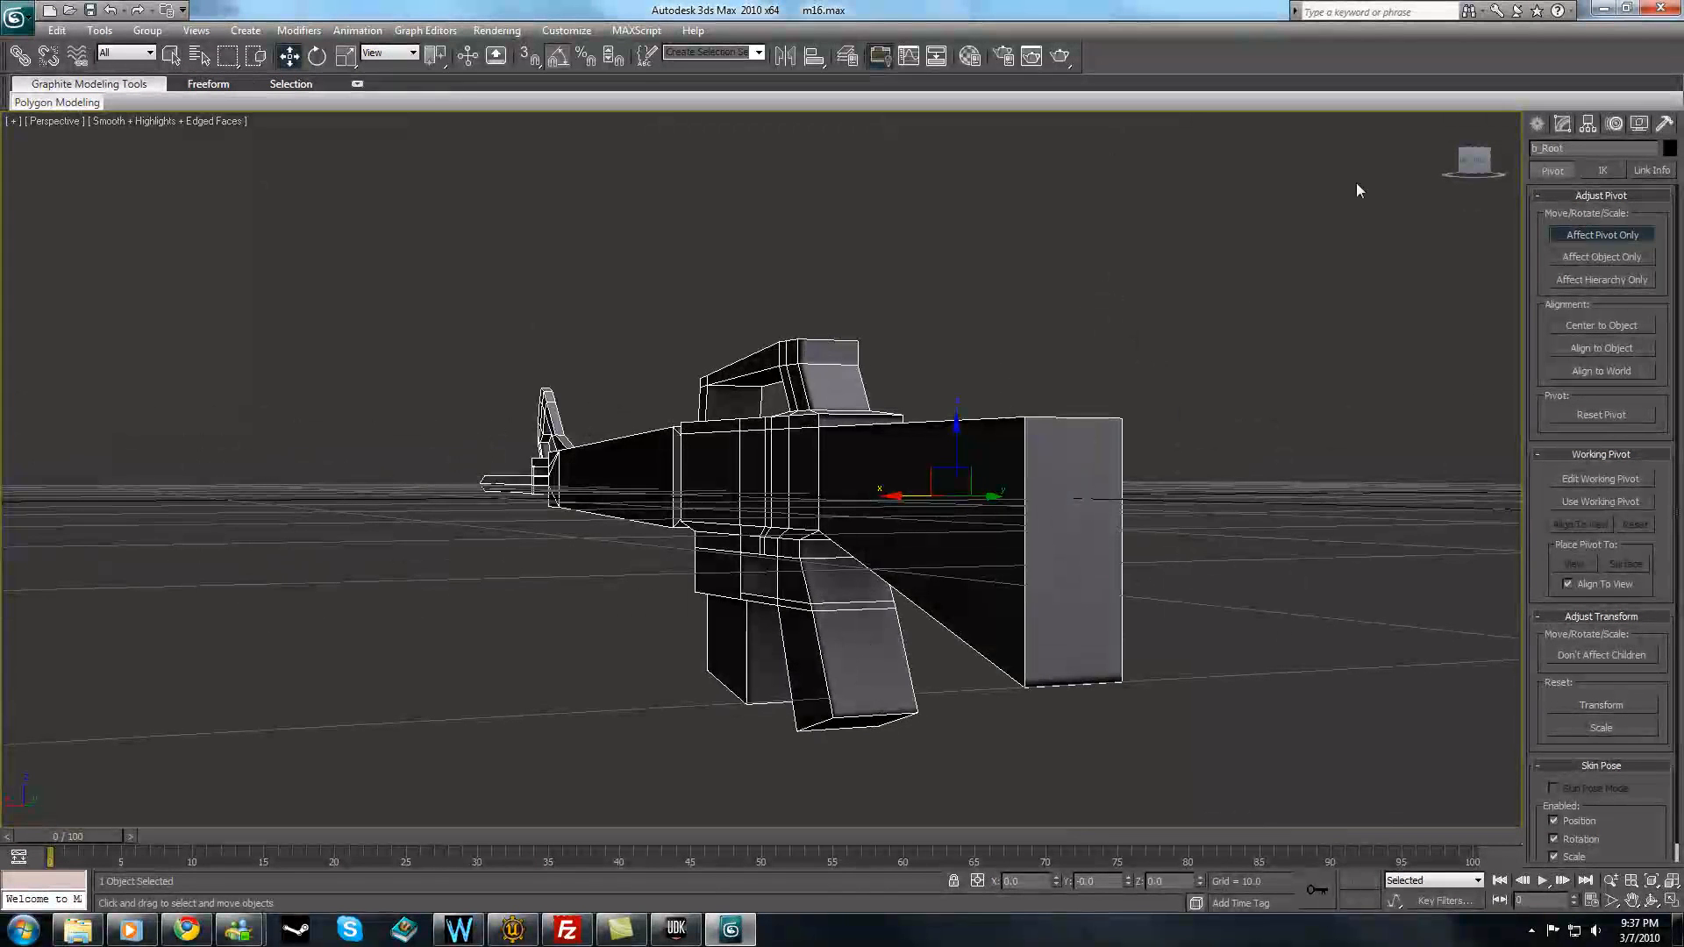
left_click(1091, 284)
middle_click_drag(1049, 290, 1043, 412, "alt")
- Detach the trigger polygons from b_Root as a separate object named b_Trigger, and leave polygon editing
left_click(798, 544)
mouse_move(887, 521)
middle_mouse_down("alt")
mouse_move(943, 511)
mouse_move(917, 522)
middle_mouse_up("alt")
left_click(1561, 126)
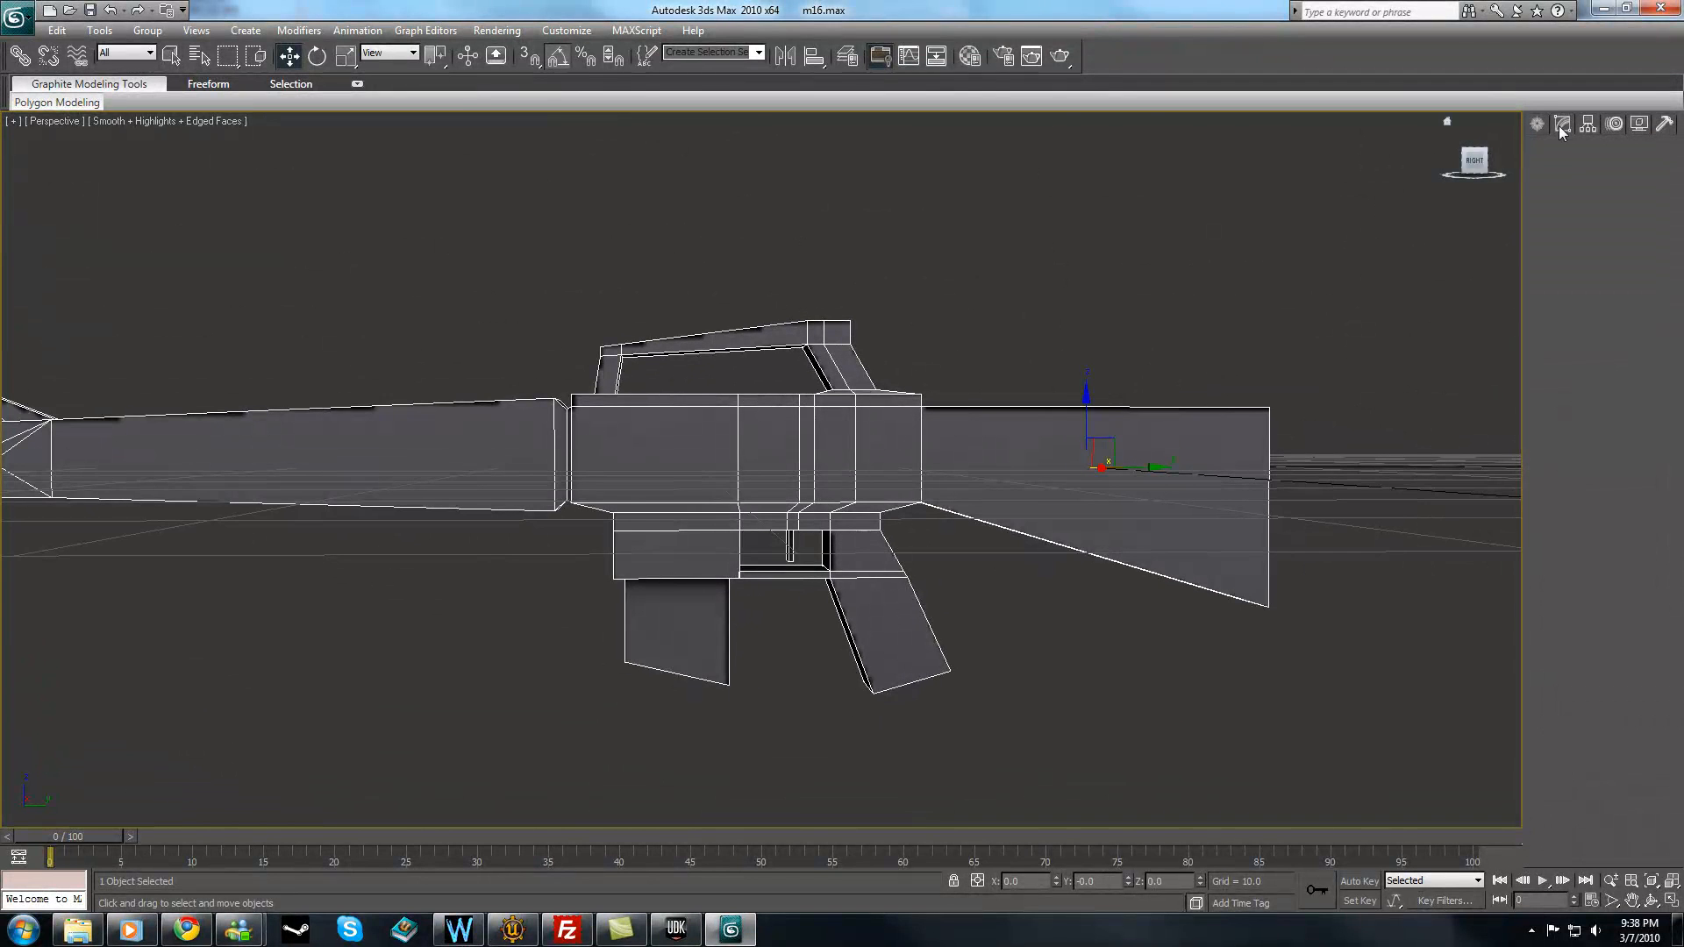
left_click(1620, 371)
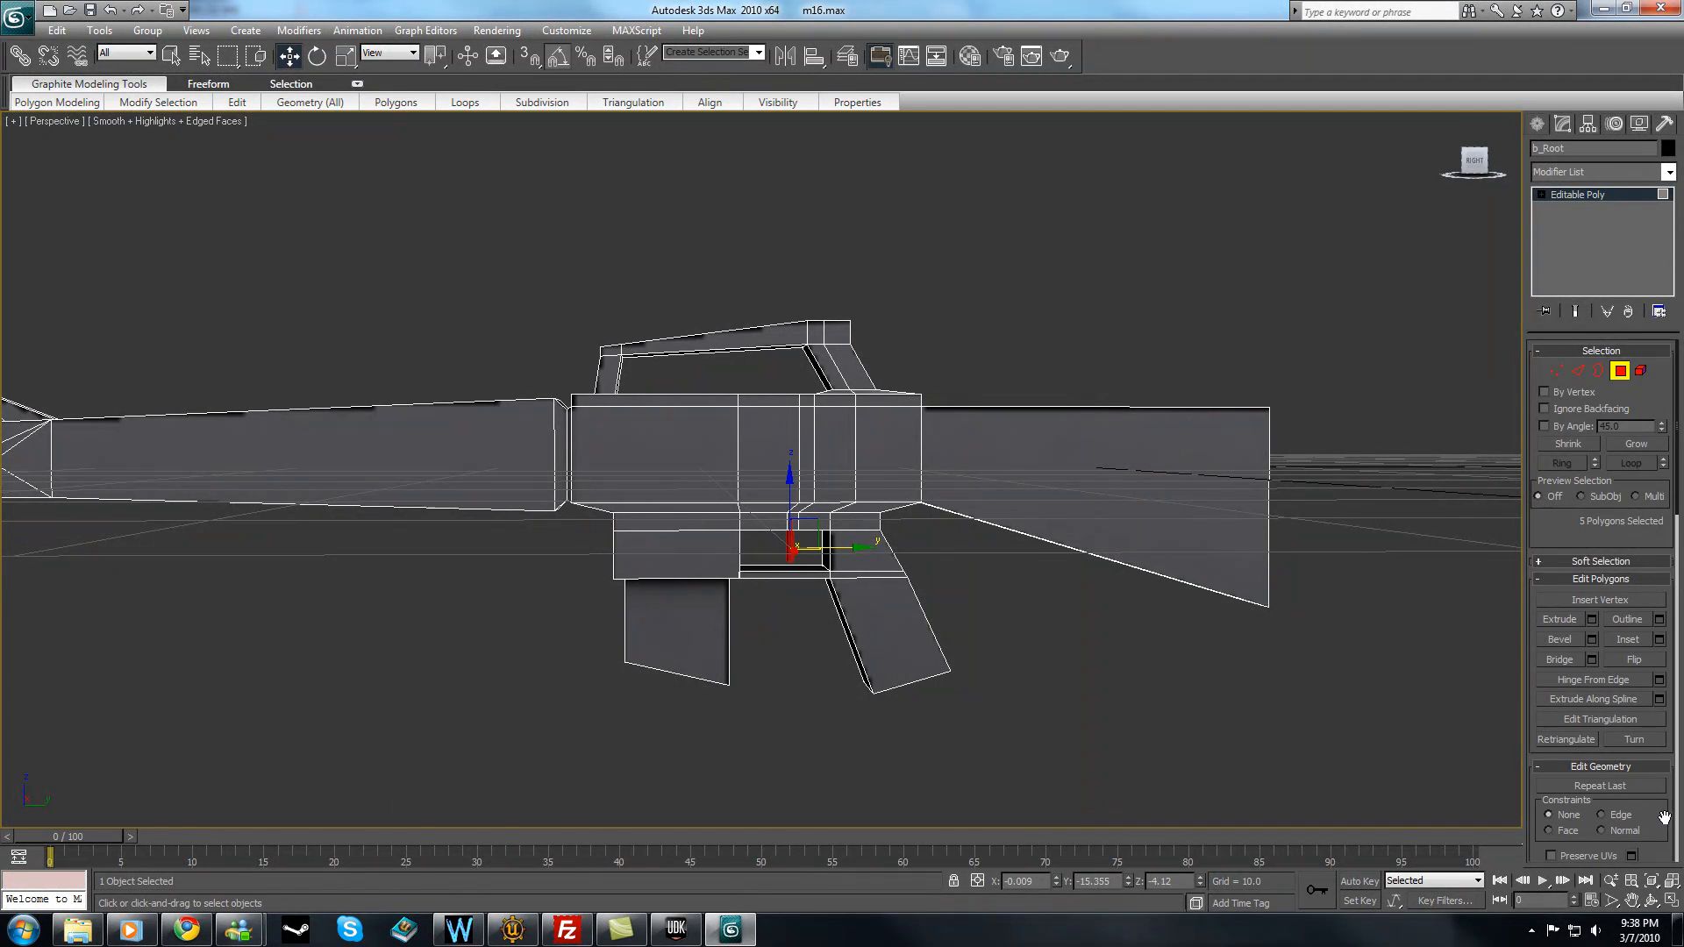
left_click_drag(1663, 818, 1669, 658)
left_click(1637, 728)
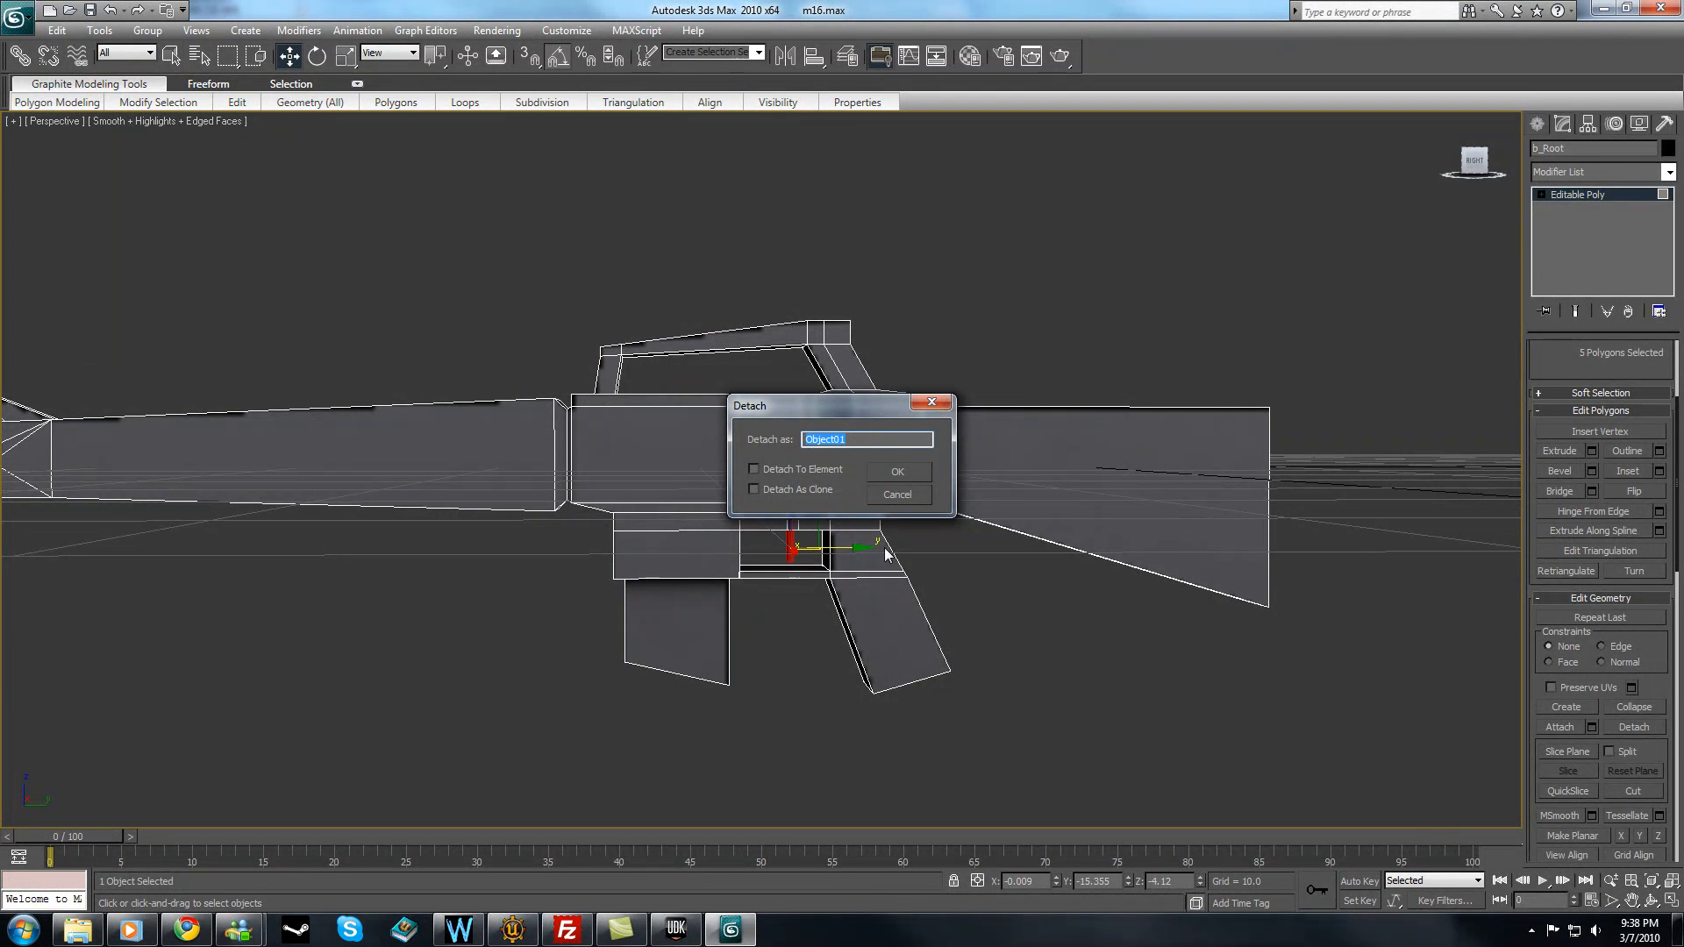
type("b_Trigger")
key("Return")
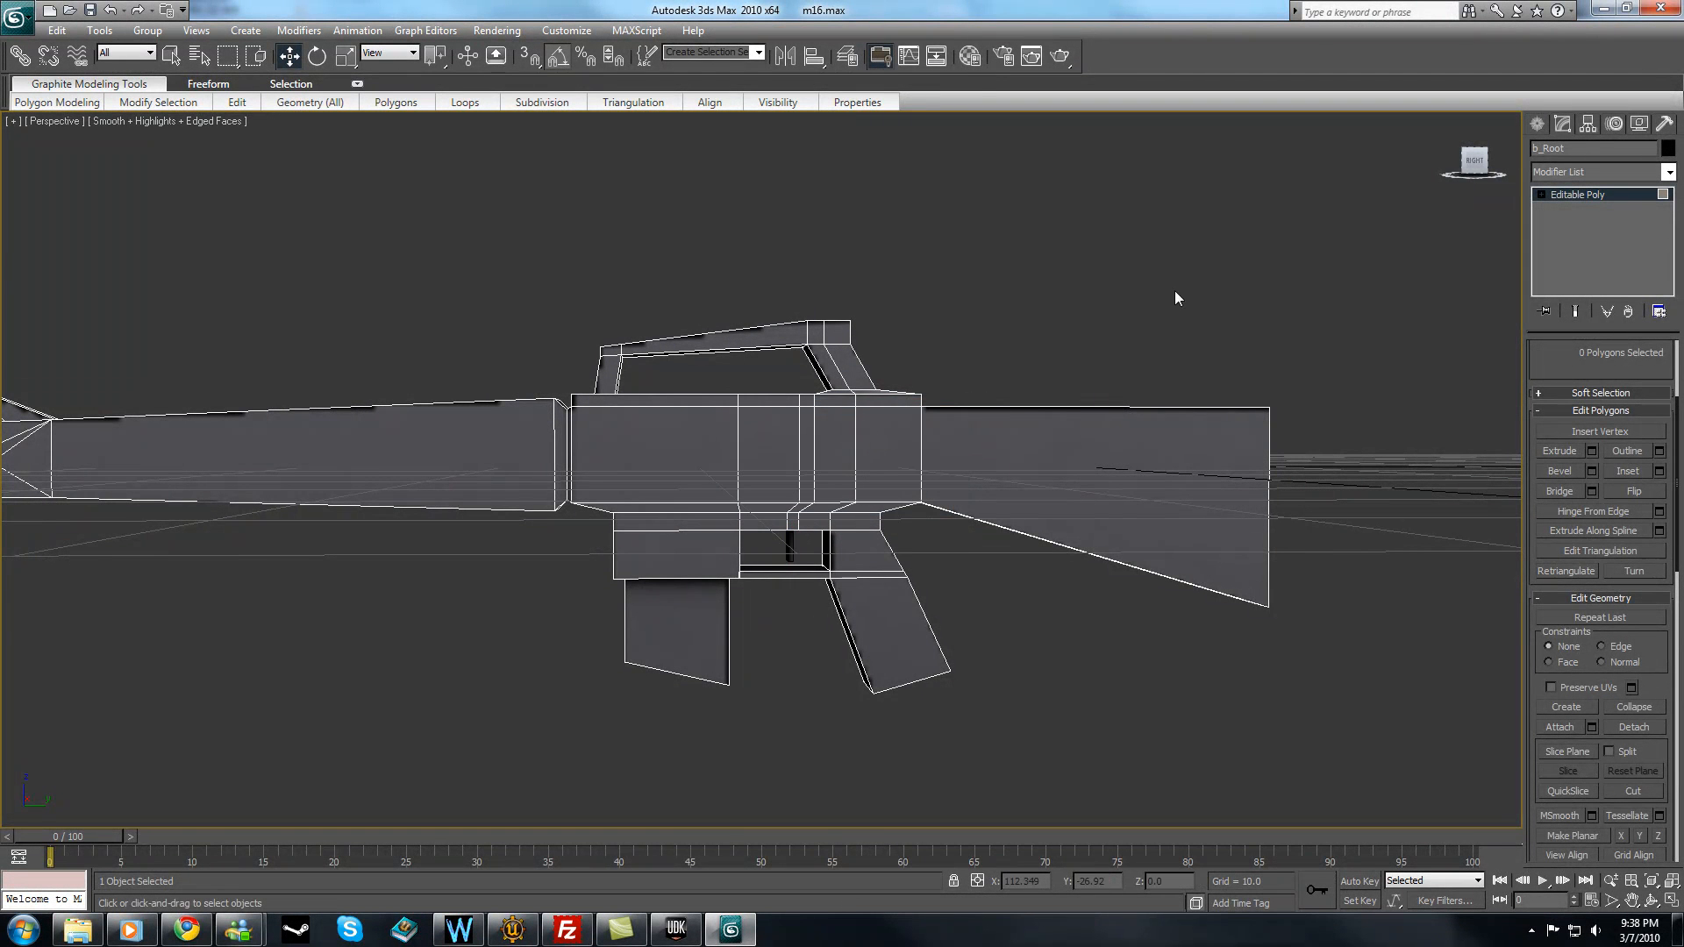
left_click(1593, 194)
left_click(1265, 204)
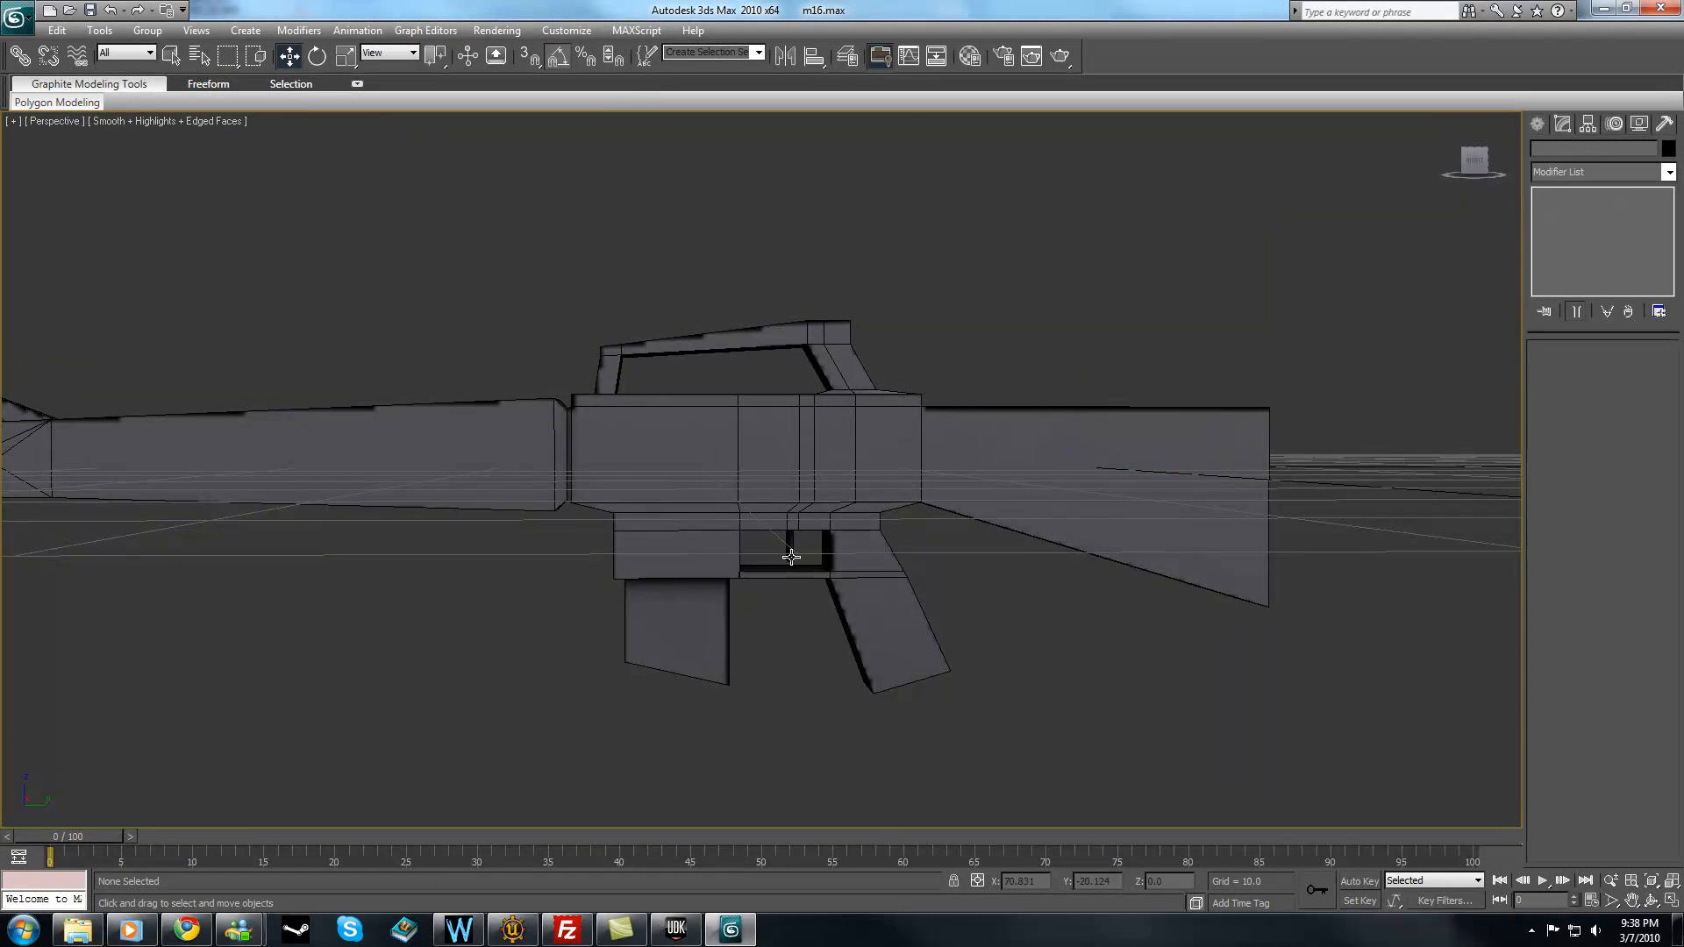
- Select the detached trigger and move only its pivot along the Y axis until it lines up with the trigger
left_click(790, 556)
middle_click_drag(897, 522, 1093, 454, "alt")
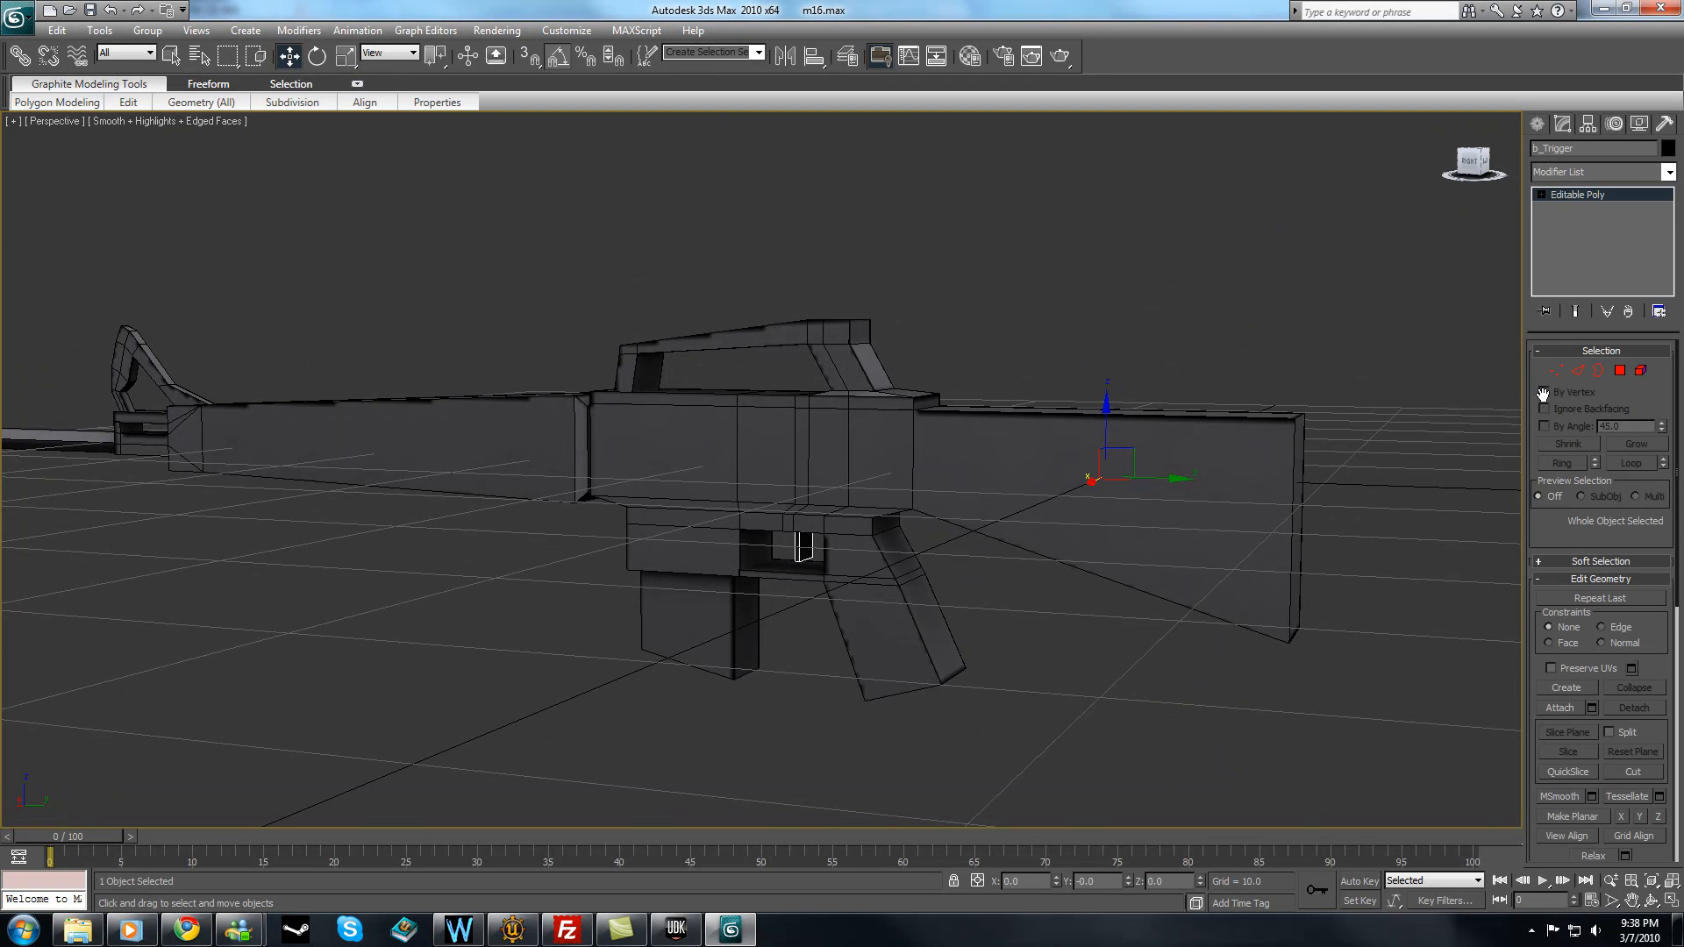
left_click(1588, 124)
left_click(1589, 235)
left_click_drag(1187, 480, 888, 479)
middle_click_drag(888, 479, 935, 477, "alt")
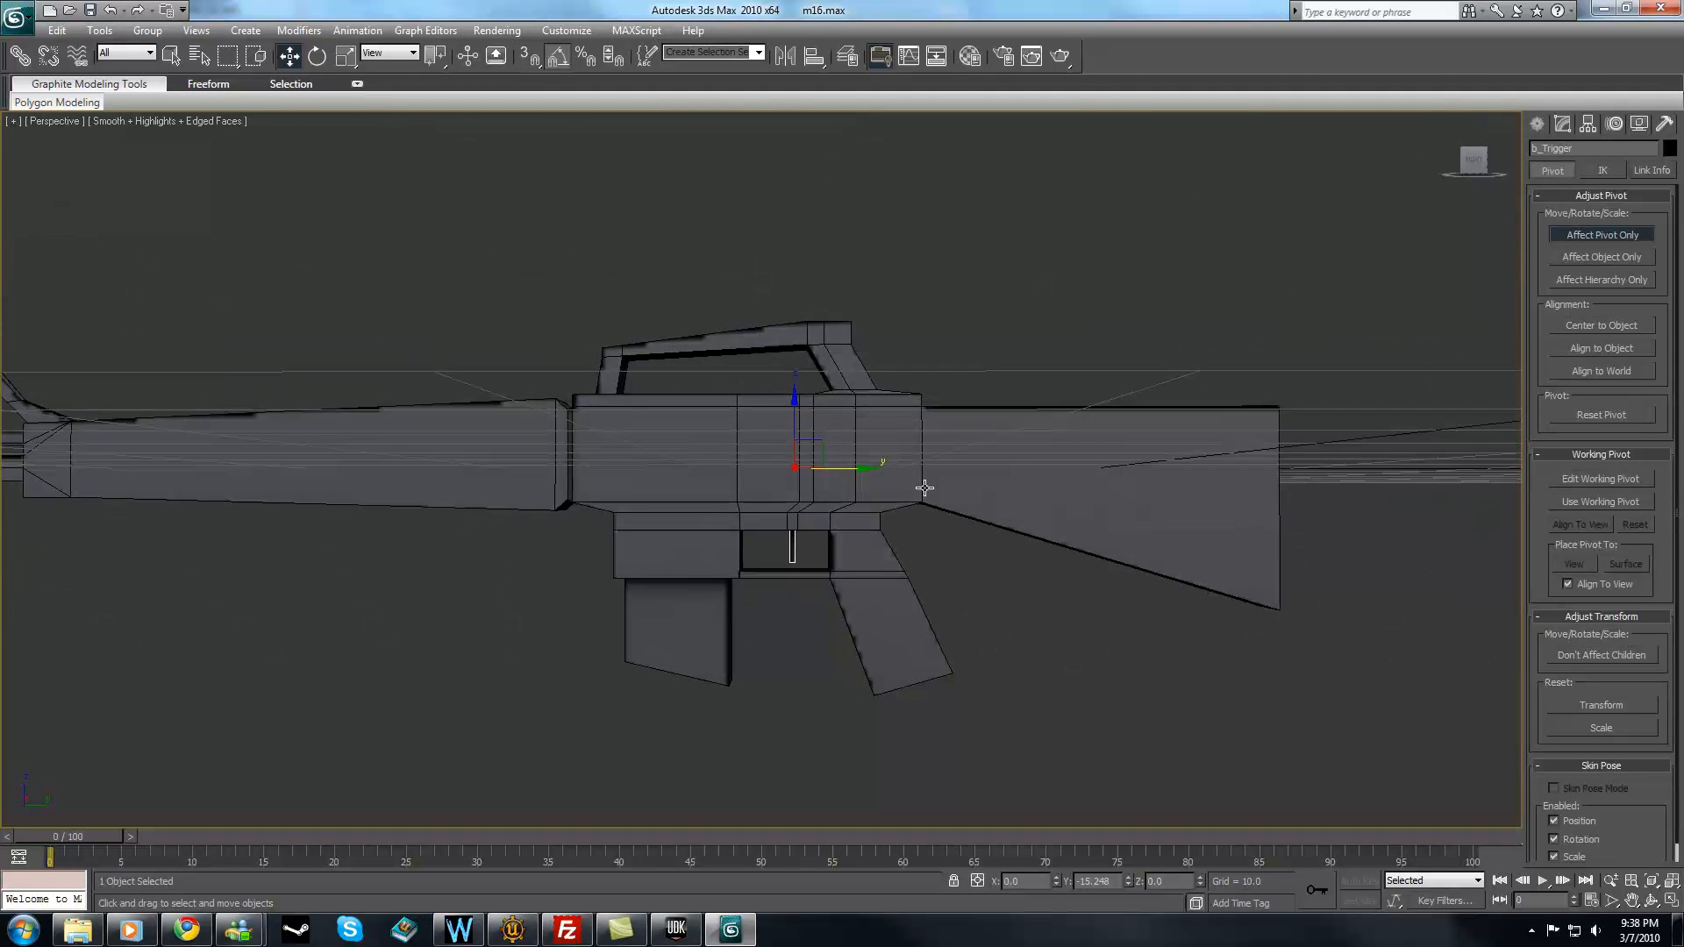
- Lower the b_Trigger pivot to the trigger's upper end, where it meets the receiver
scroll(877, 479, "up", 5)
left_click_drag(834, 394, 903, 612)
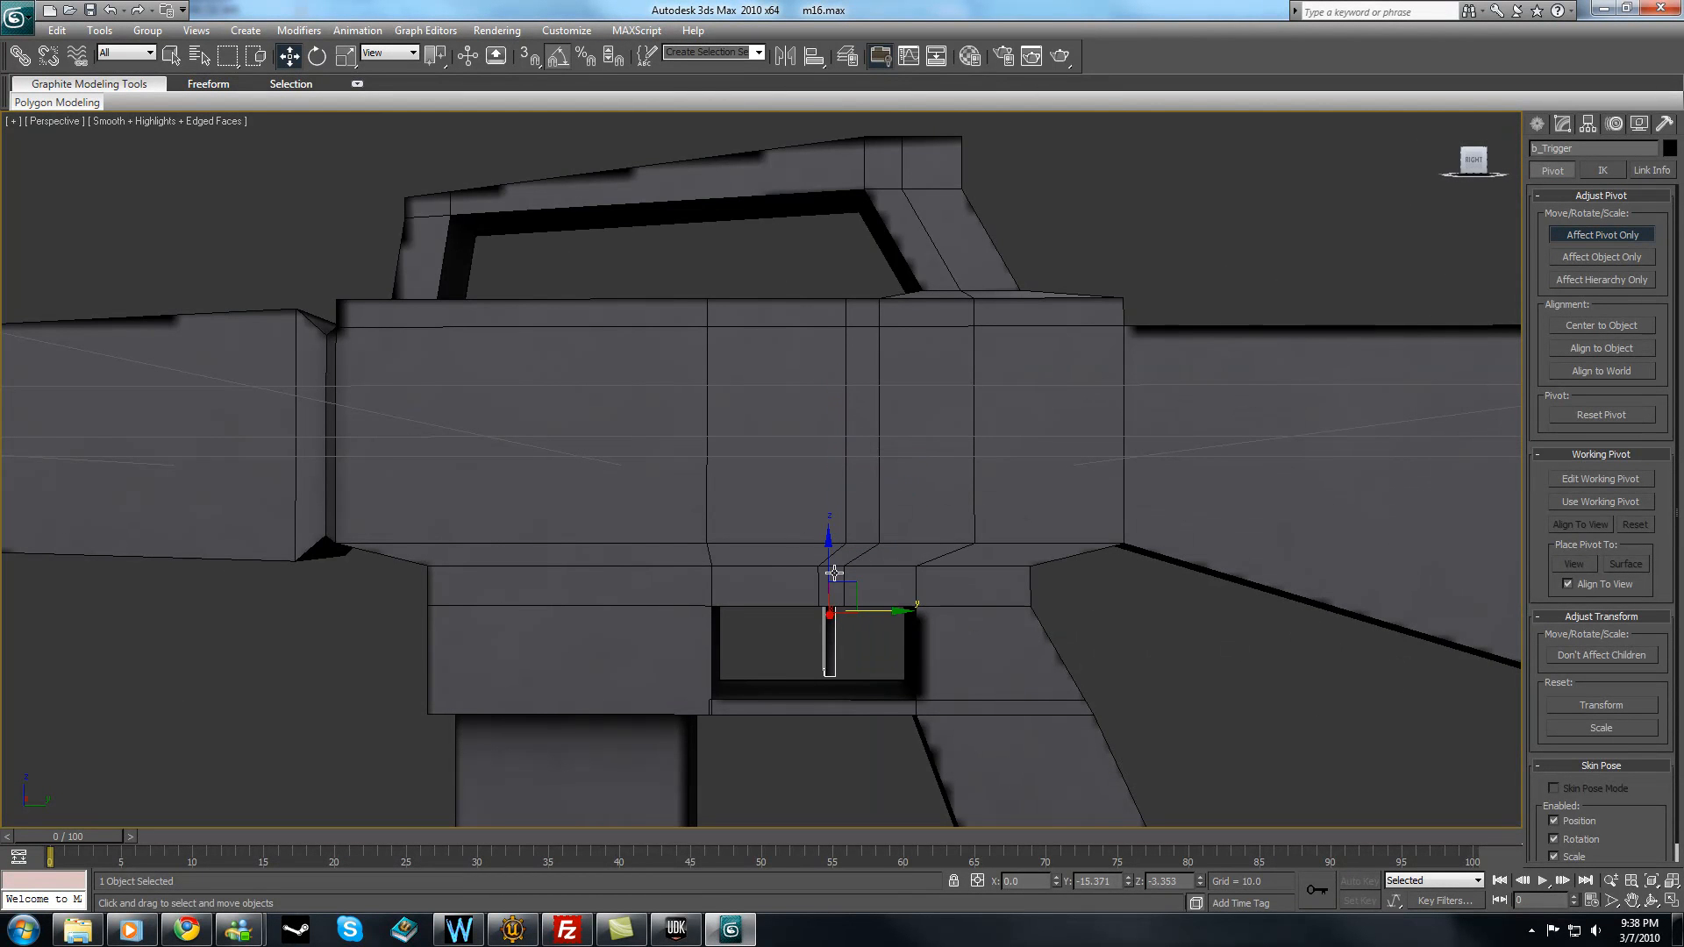
left_click_drag(828, 547, 828, 542)
middle_click_drag(961, 551, 963, 516, "alt")
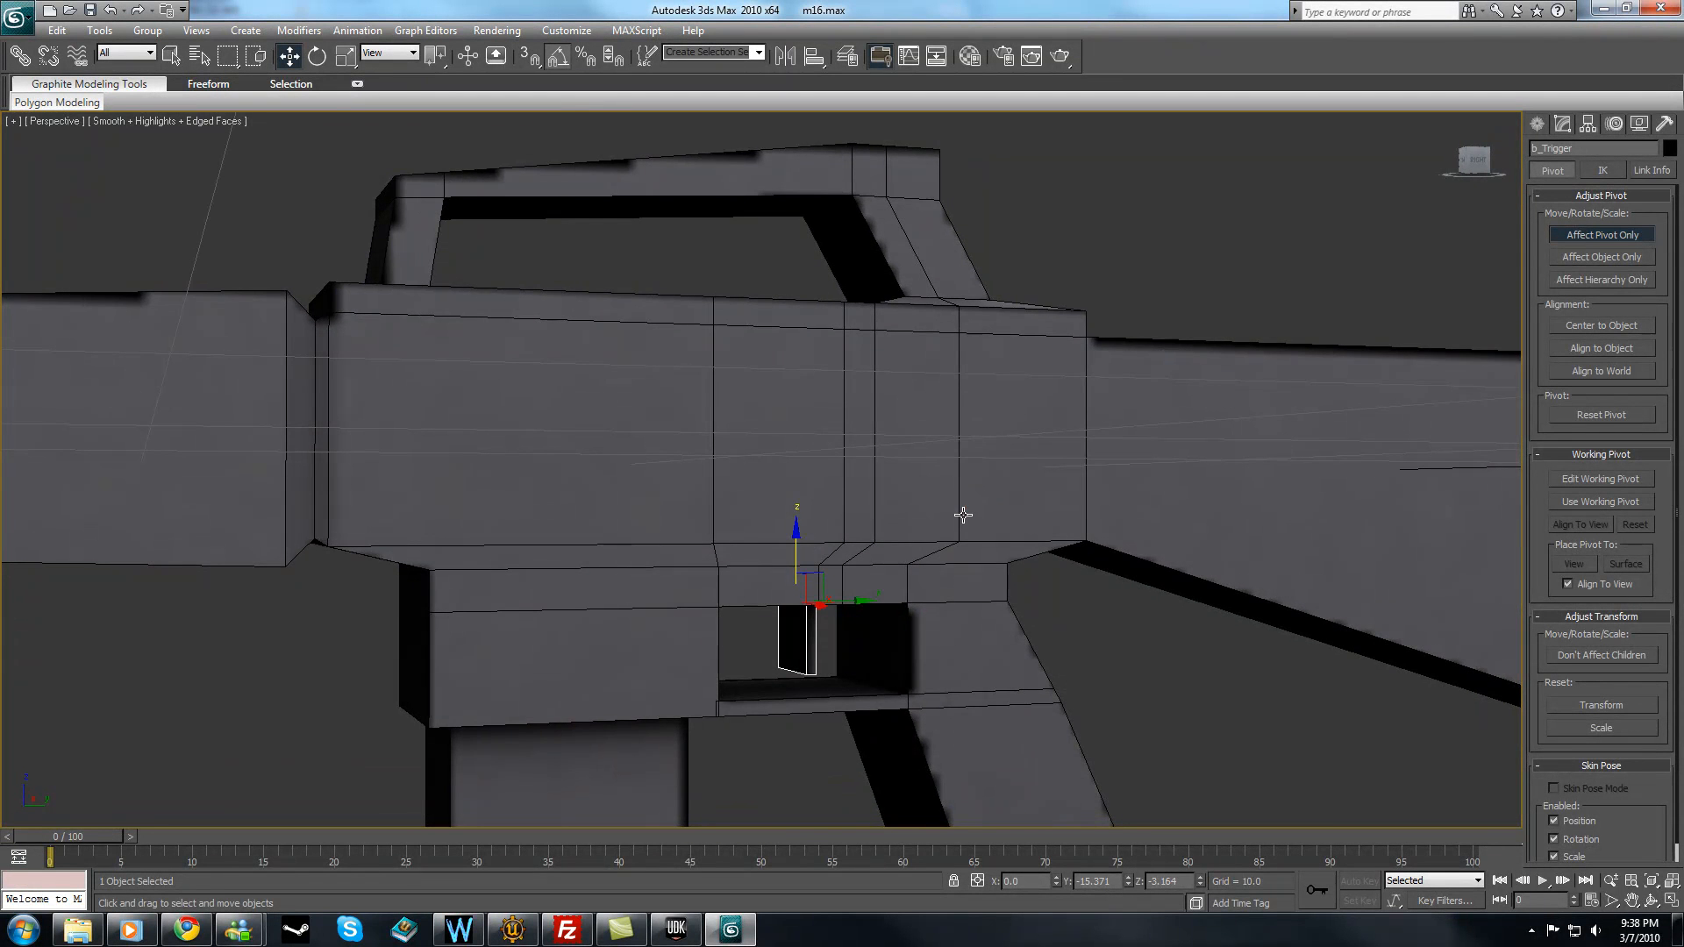
- Check the trigger pivot's placement in the Left and Top views, and return to the Perspective view
key("l")
scroll(887, 564, "up", 5)
middle_click_drag(864, 582, 873, 316)
scroll(903, 460, "up", 4)
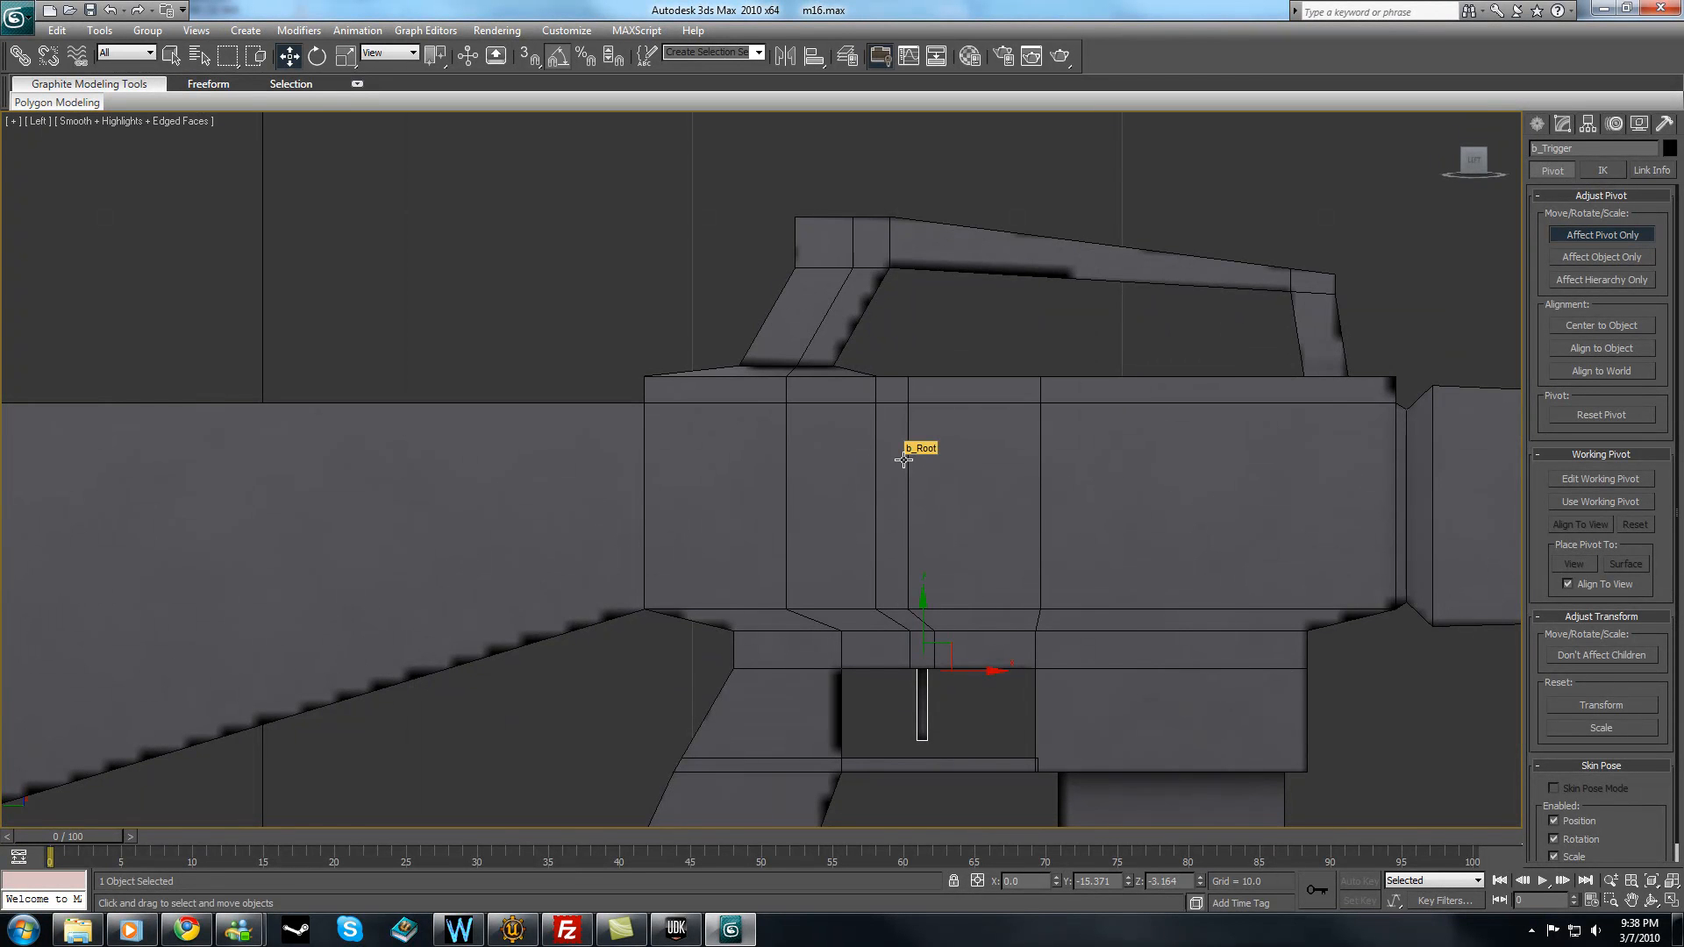
key("t")
scroll(907, 457, "down", 6)
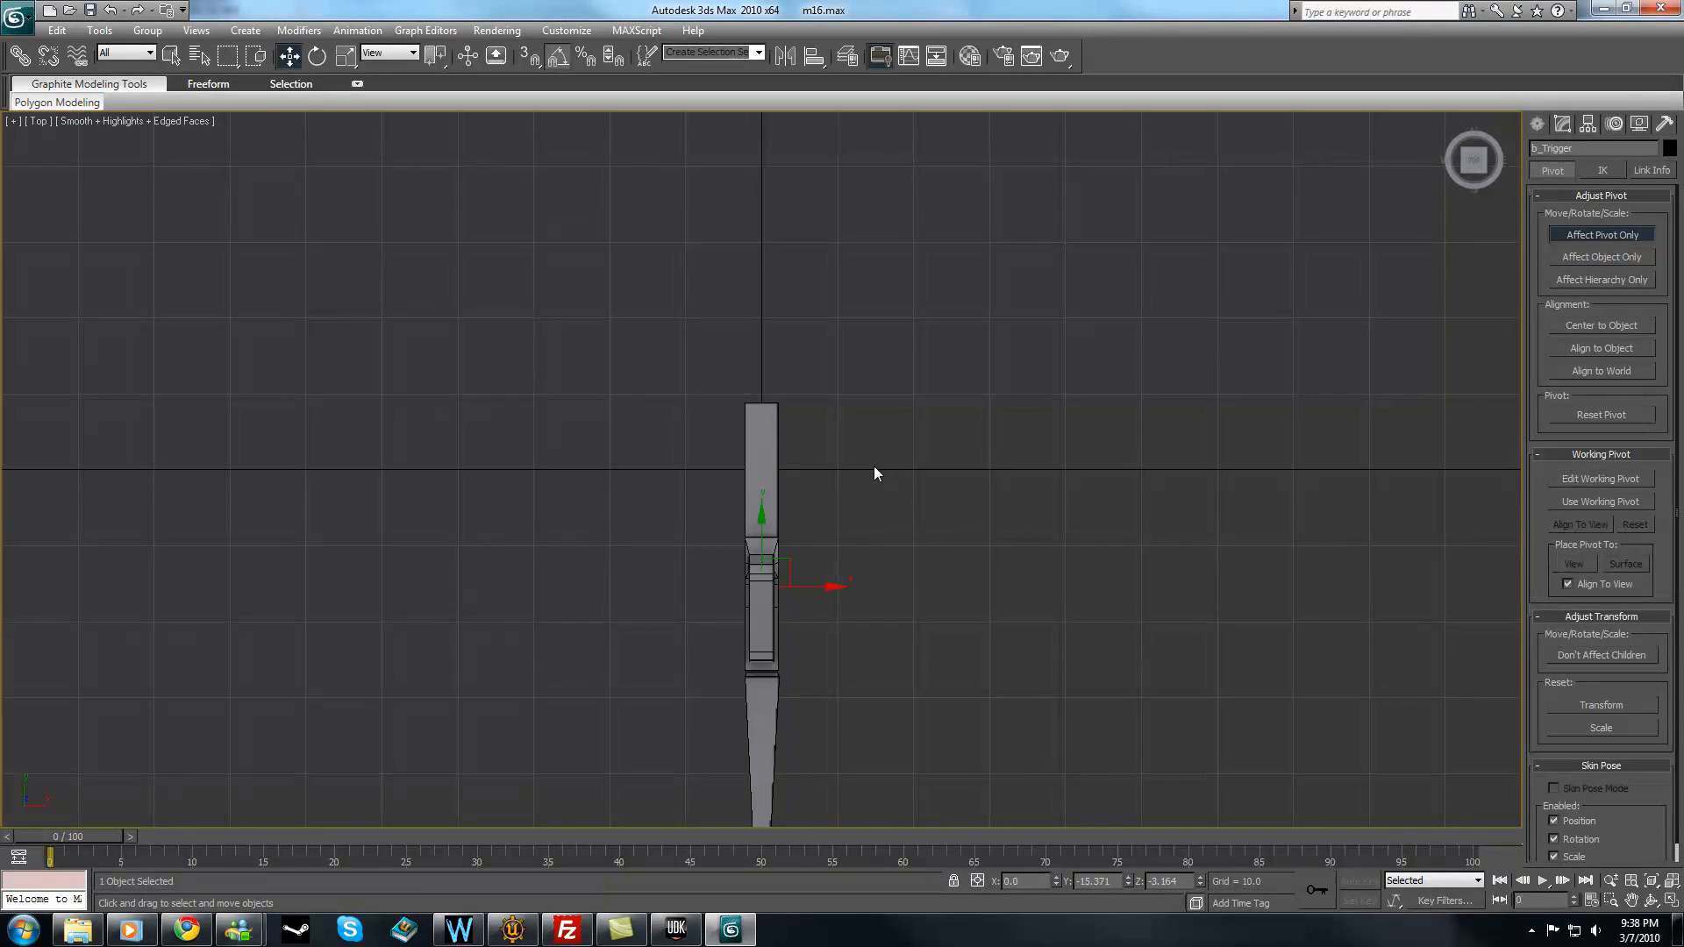
key("p")
middle_click_drag(997, 404, 959, 429, "alt")
scroll(959, 429, "up", 3)
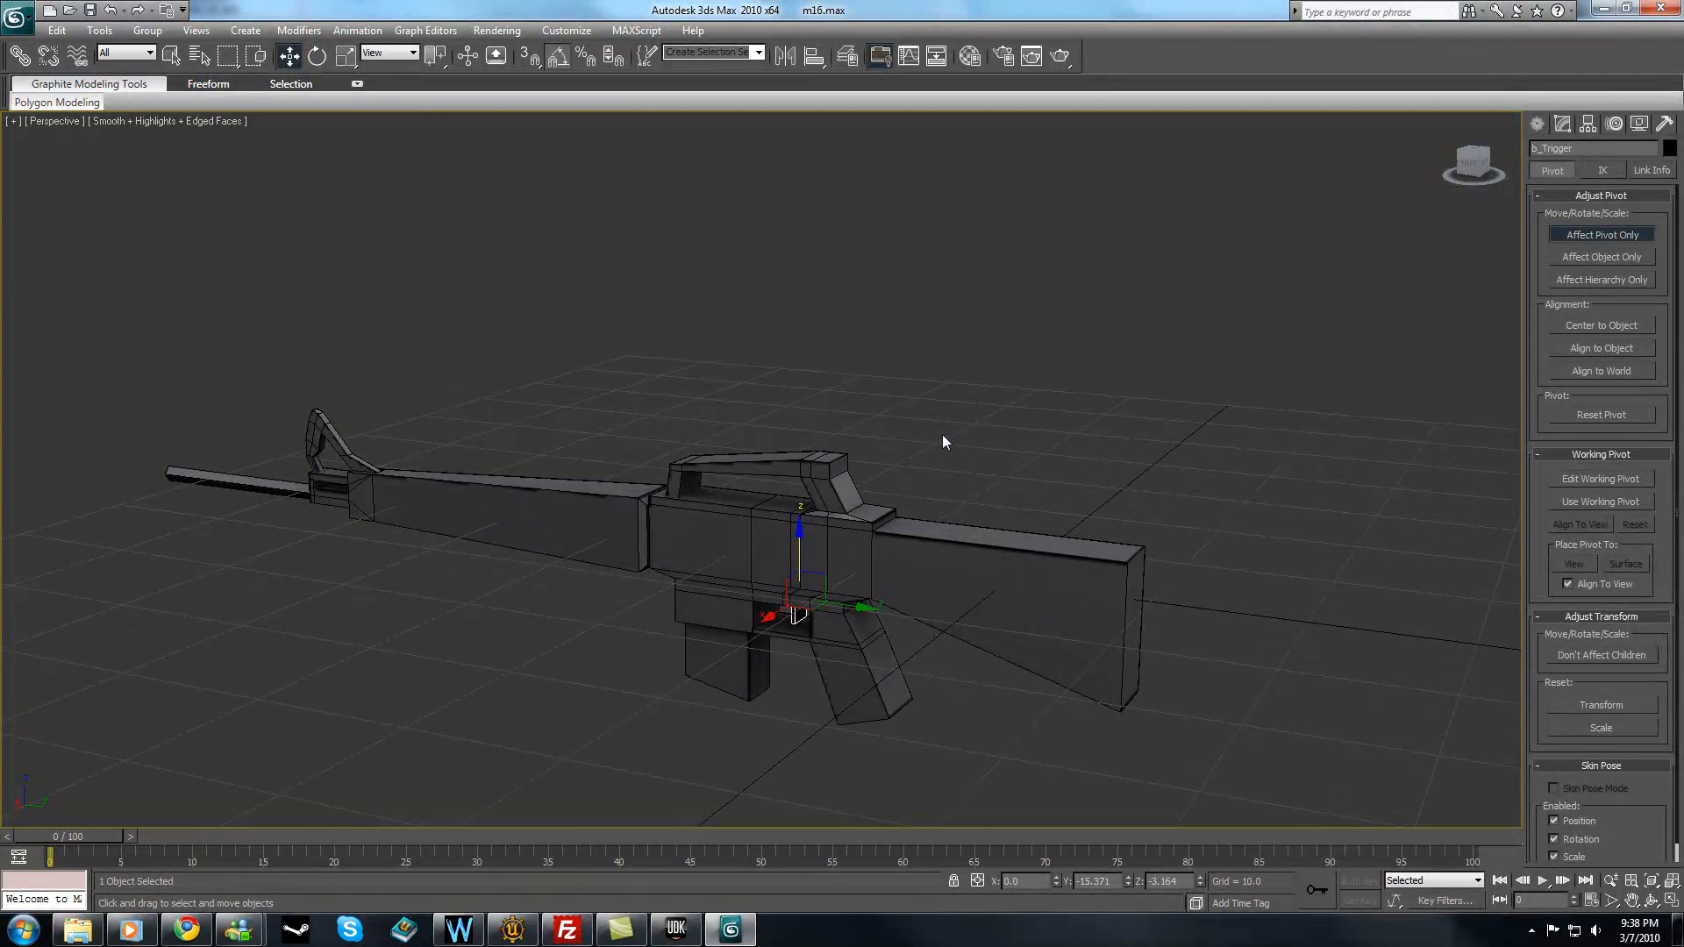
- Link b_Trigger to the b_Root rifle body as its child, and return to the Move tool
left_click(933, 410)
left_click(799, 609)
middle_click_drag(1146, 405, 1109, 303)
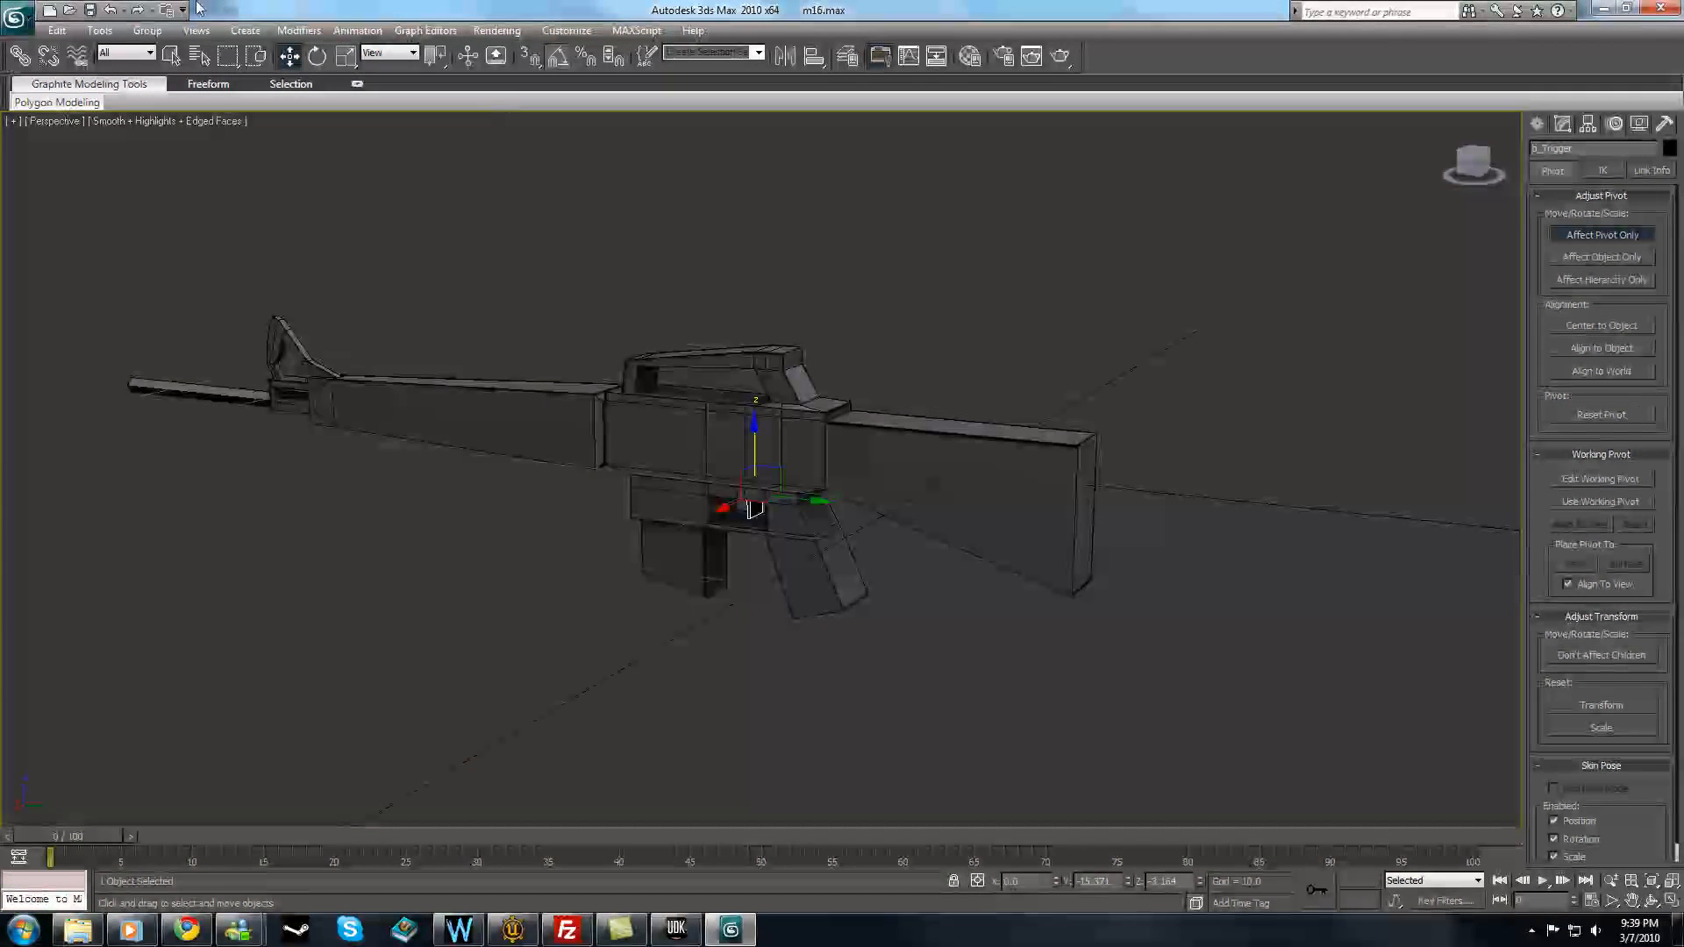
left_click(21, 67)
scroll(732, 289, "up", 3)
middle_click_drag(732, 289, 731, 265)
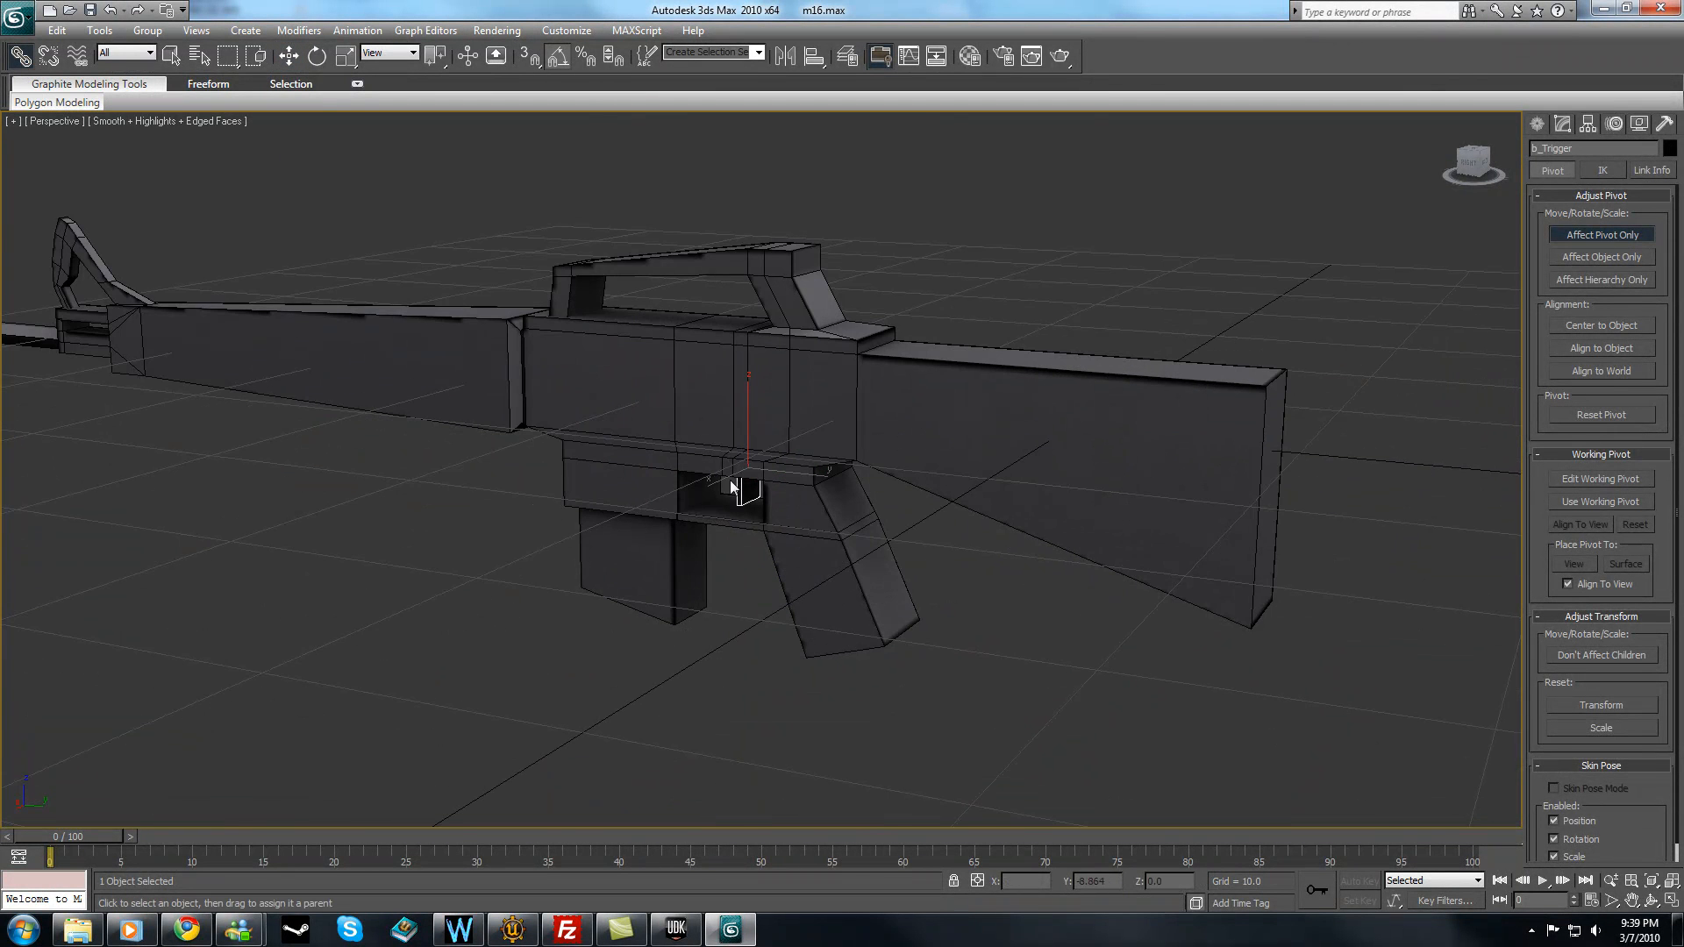
left_click_drag(771, 441, 913, 390)
left_click(297, 54)
left_click(354, 171)
- Test the trigger link by moving the b_Root rifle body, and undo the move
left_click(774, 442)
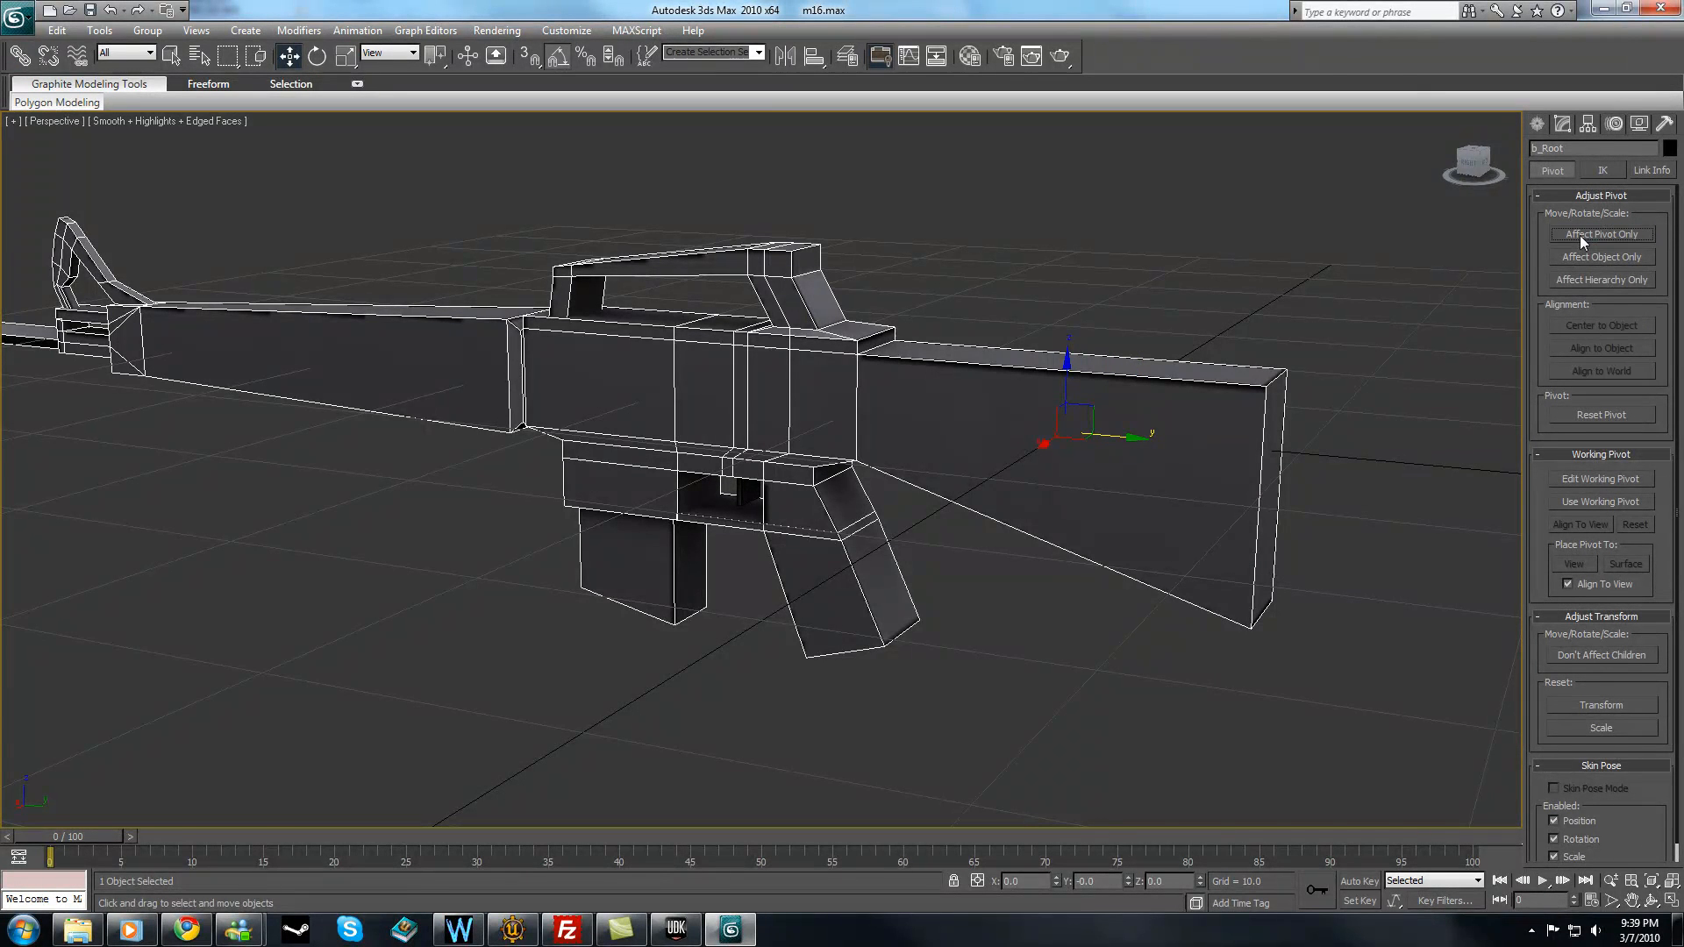
left_click_drag(1134, 435, 1009, 574)
key("ctrl+z")
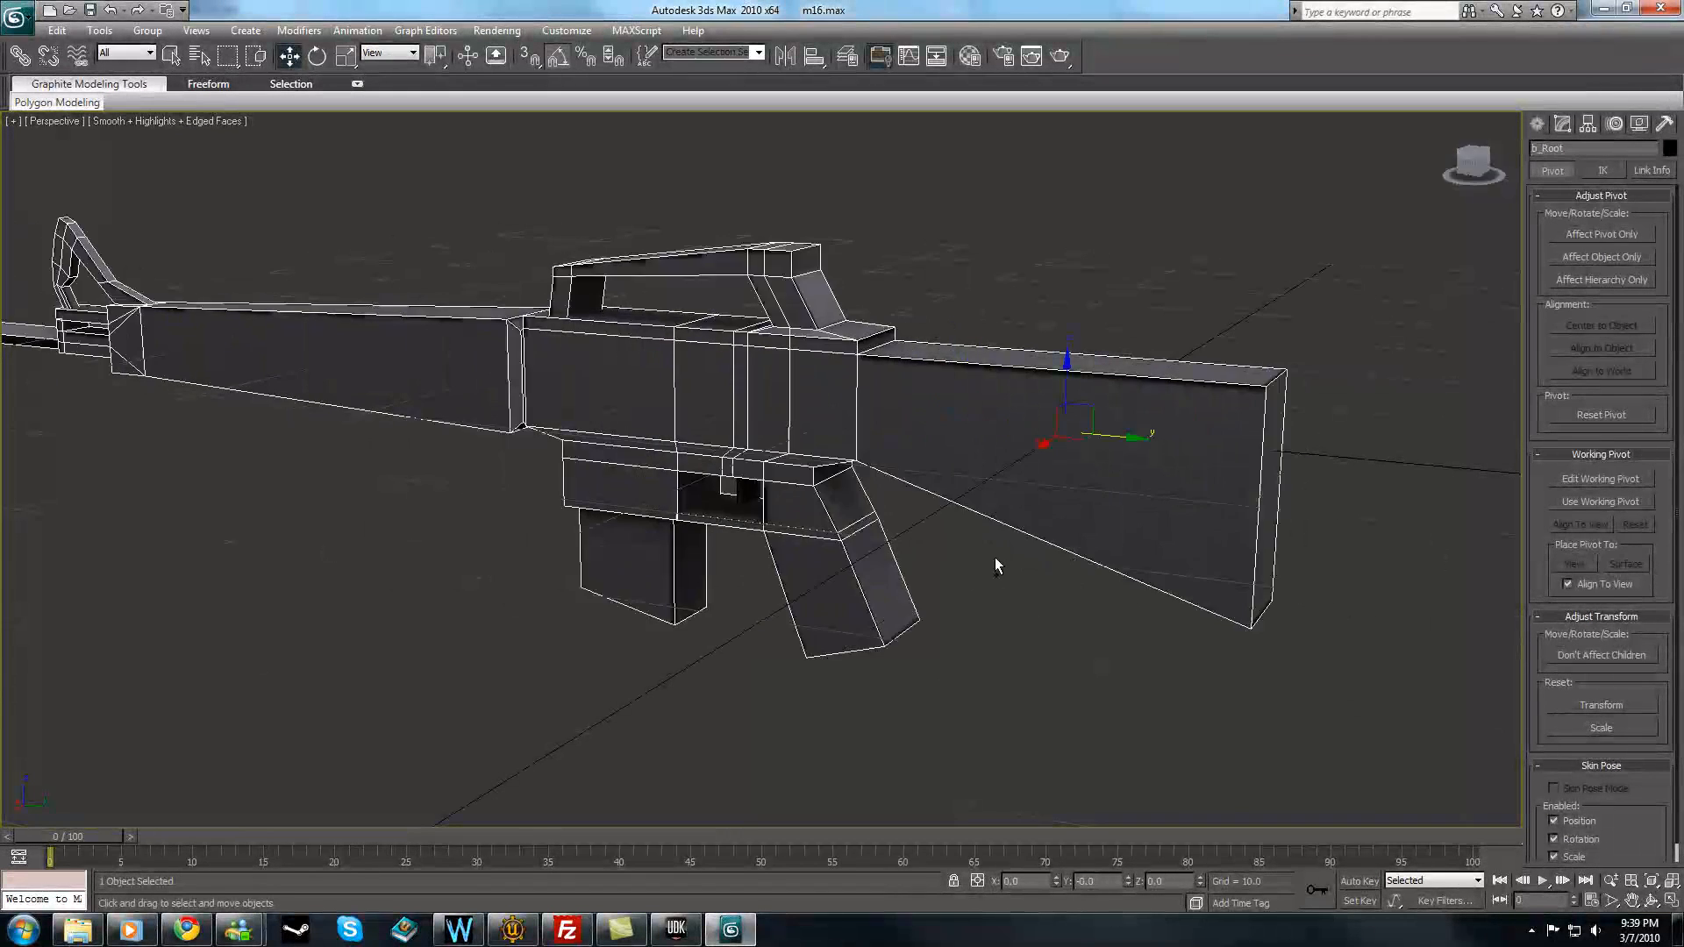
- Select the trigger and the rifle body in turn to check that they are separate objects, and deselect both
left_click(992, 260)
left_click(752, 504)
left_click(737, 487)
left_click(843, 377)
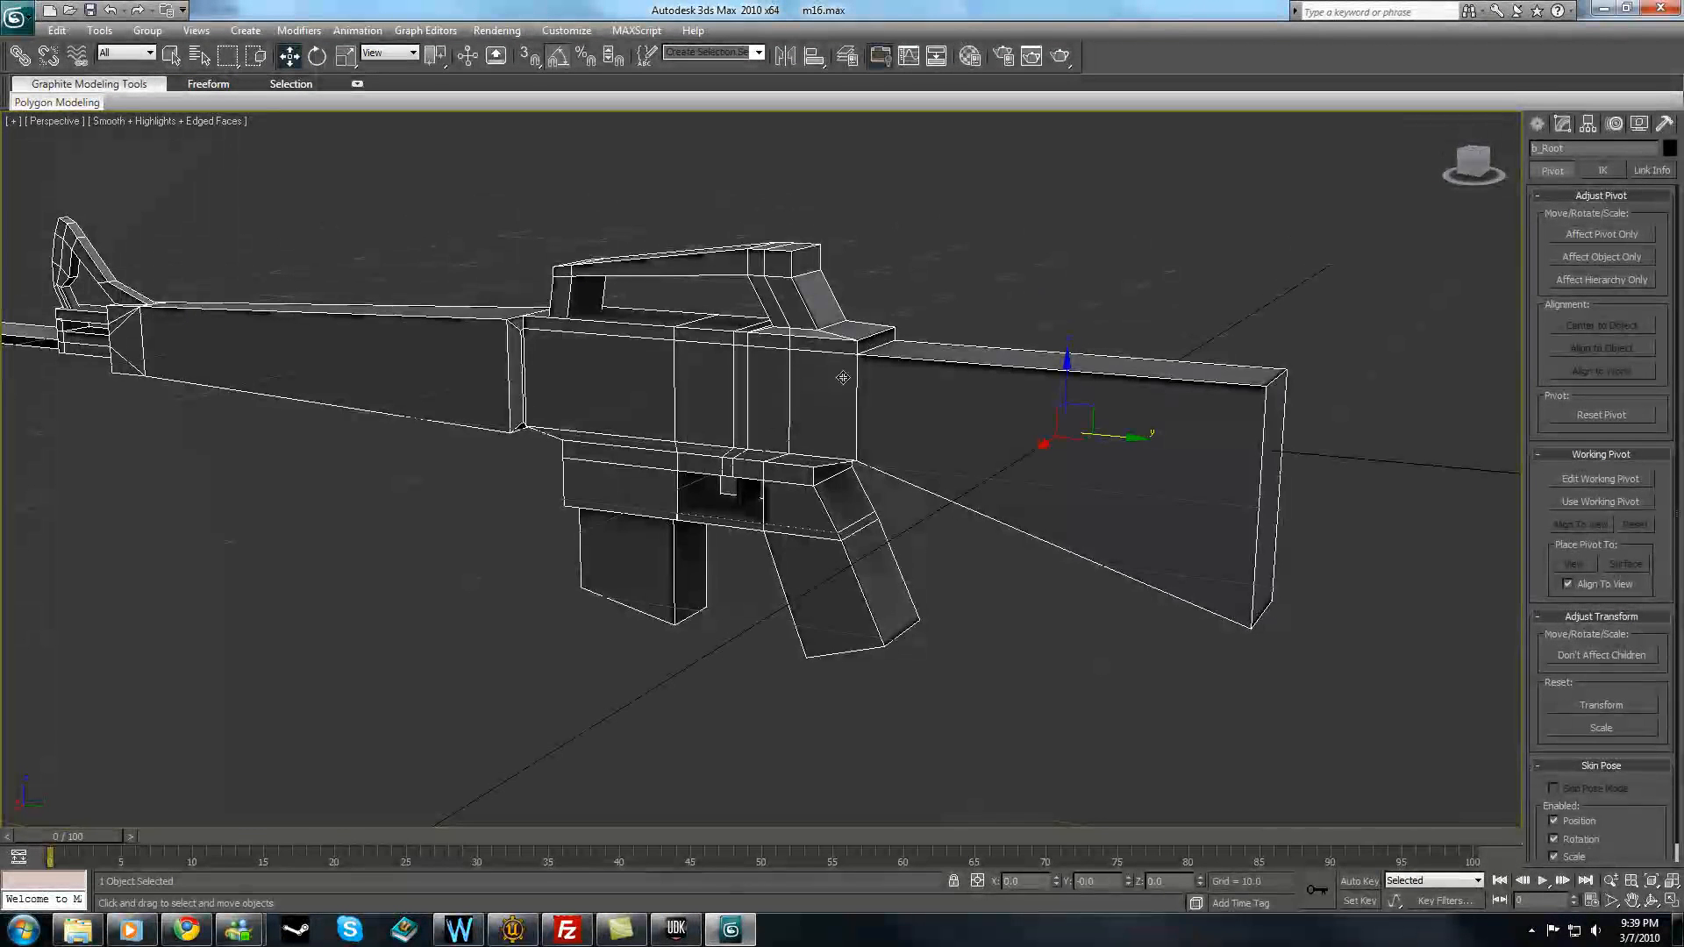
left_click(538, 714)
middle_click_drag(507, 635, 585, 663)
left_click(914, 516)
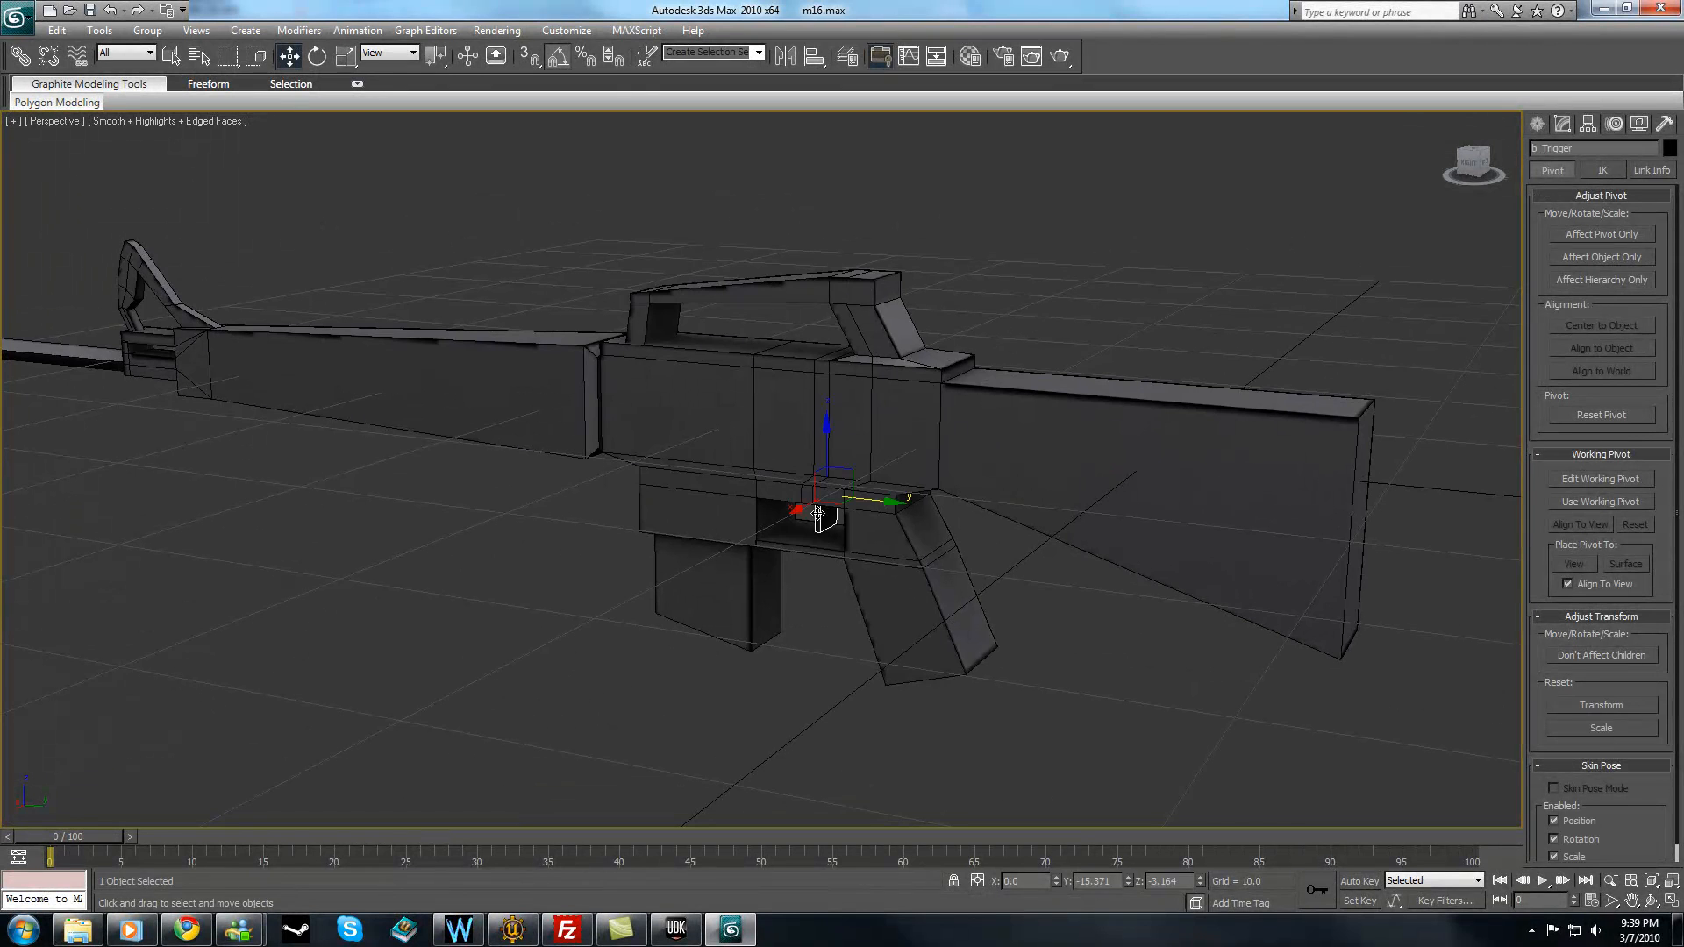
left_click(975, 444)
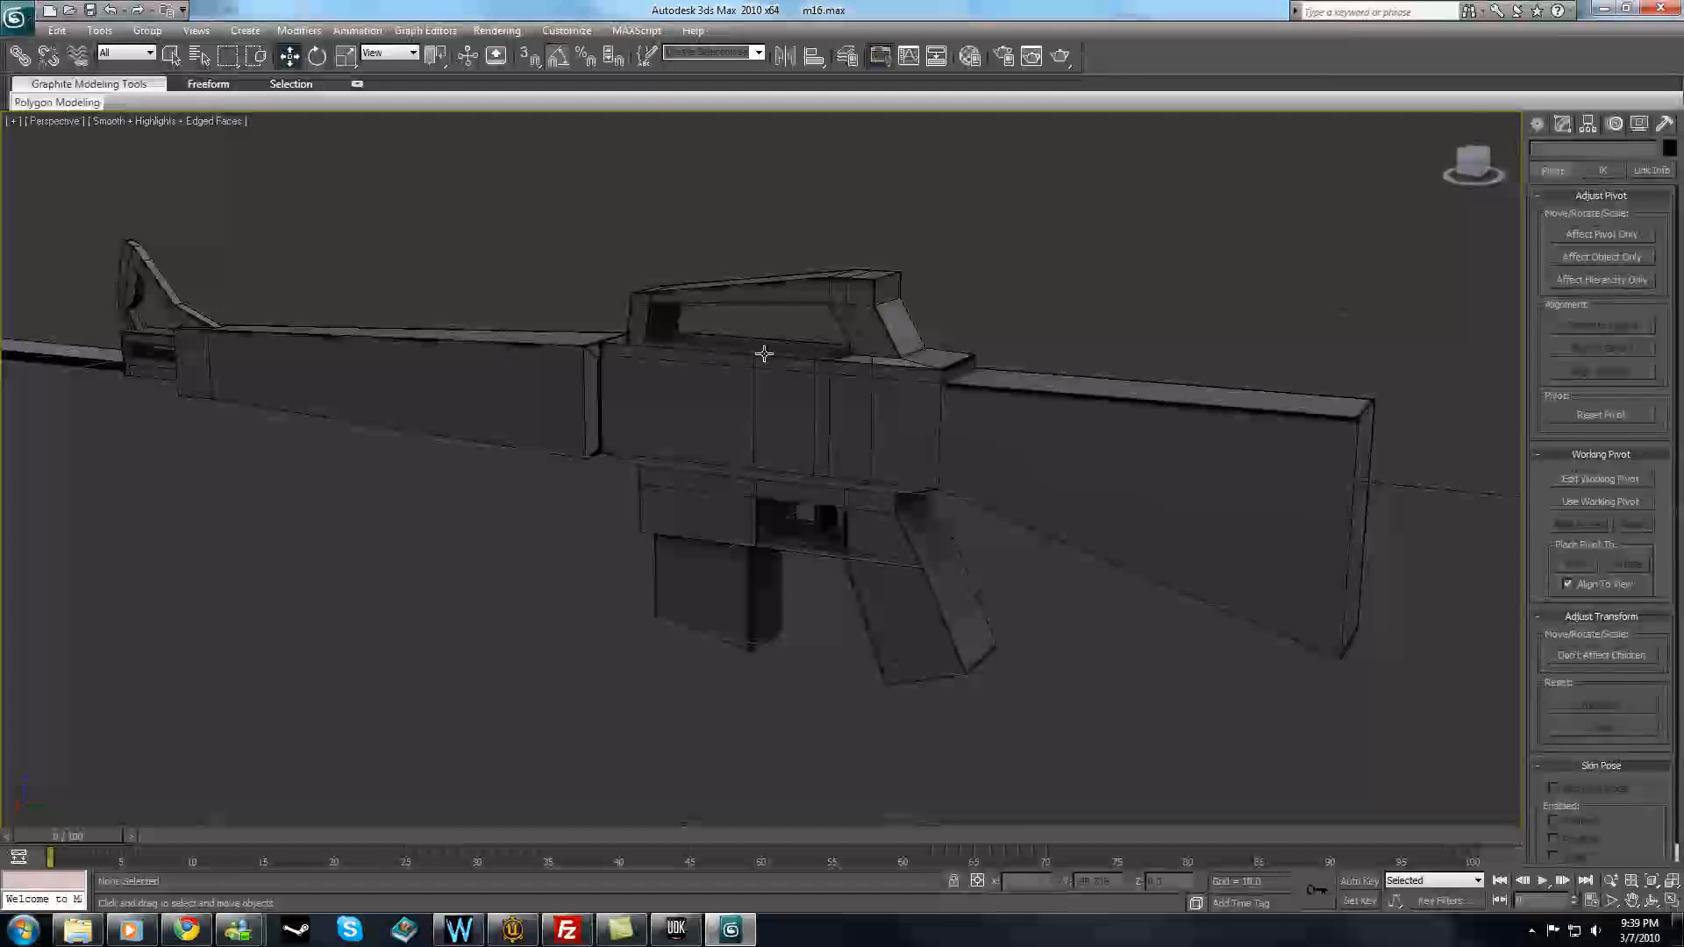
- Examine the receiver, magazine, grip and stock of the rifle up close and from behind
middle_click_drag(743, 437, 691, 440, "alt")
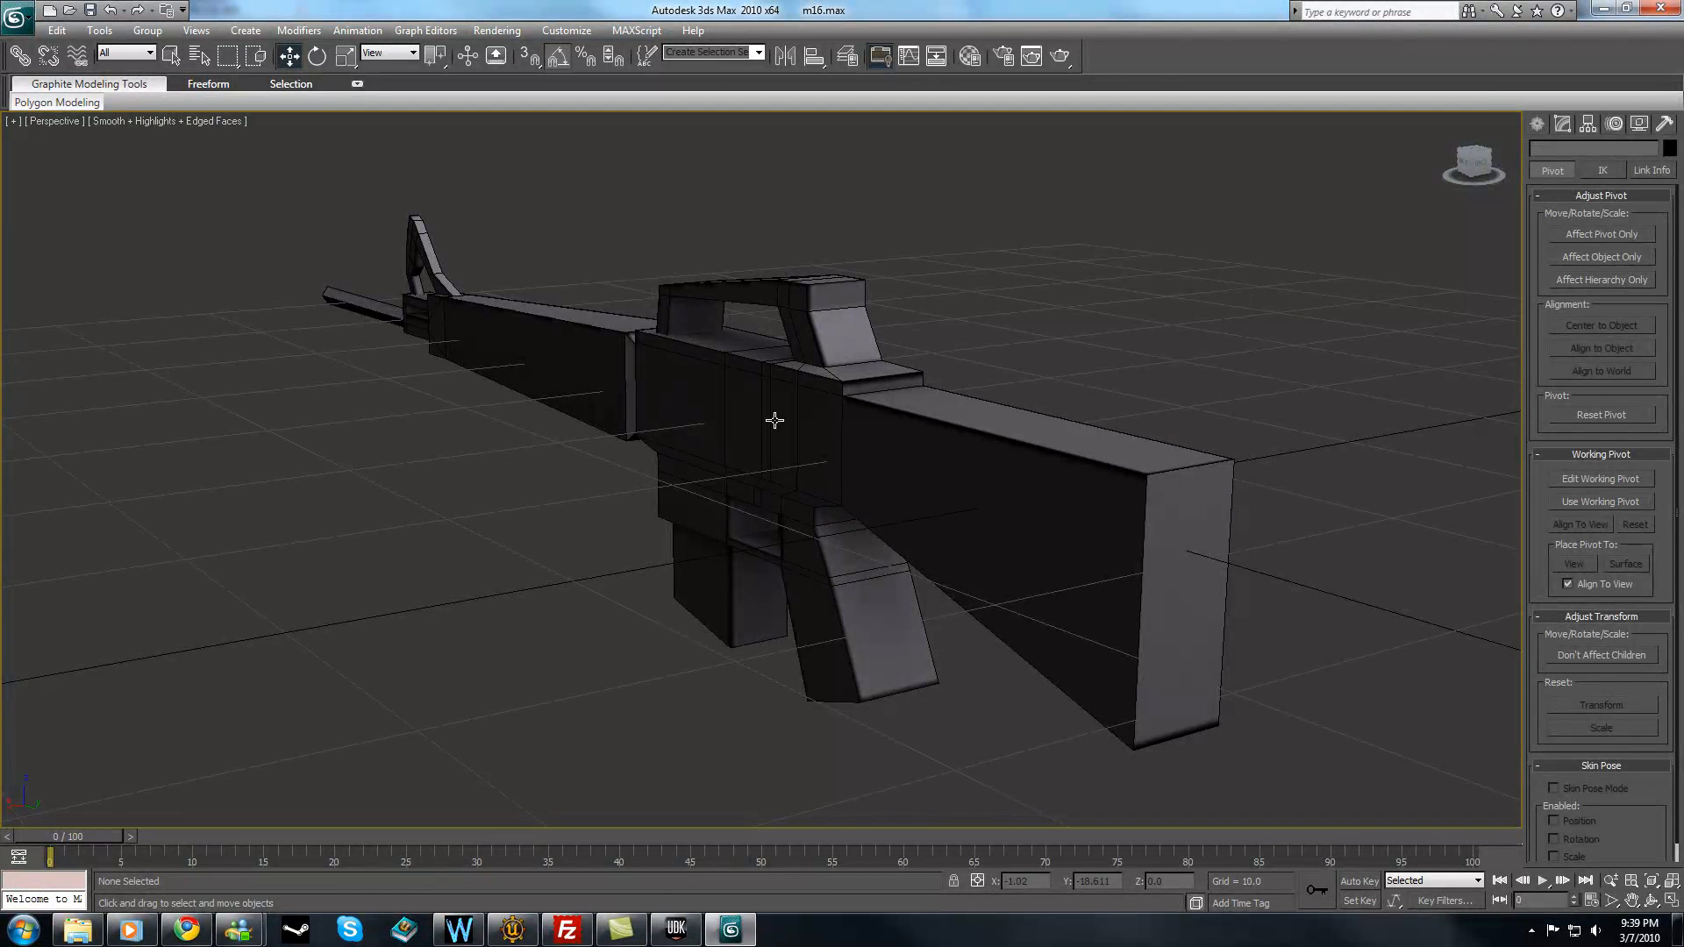
mouse_move(686, 409)
middle_mouse_down("alt")
mouse_move(586, 462)
mouse_move(697, 399)
middle_mouse_up("alt")
middle_click_drag(620, 271, 608, 319)
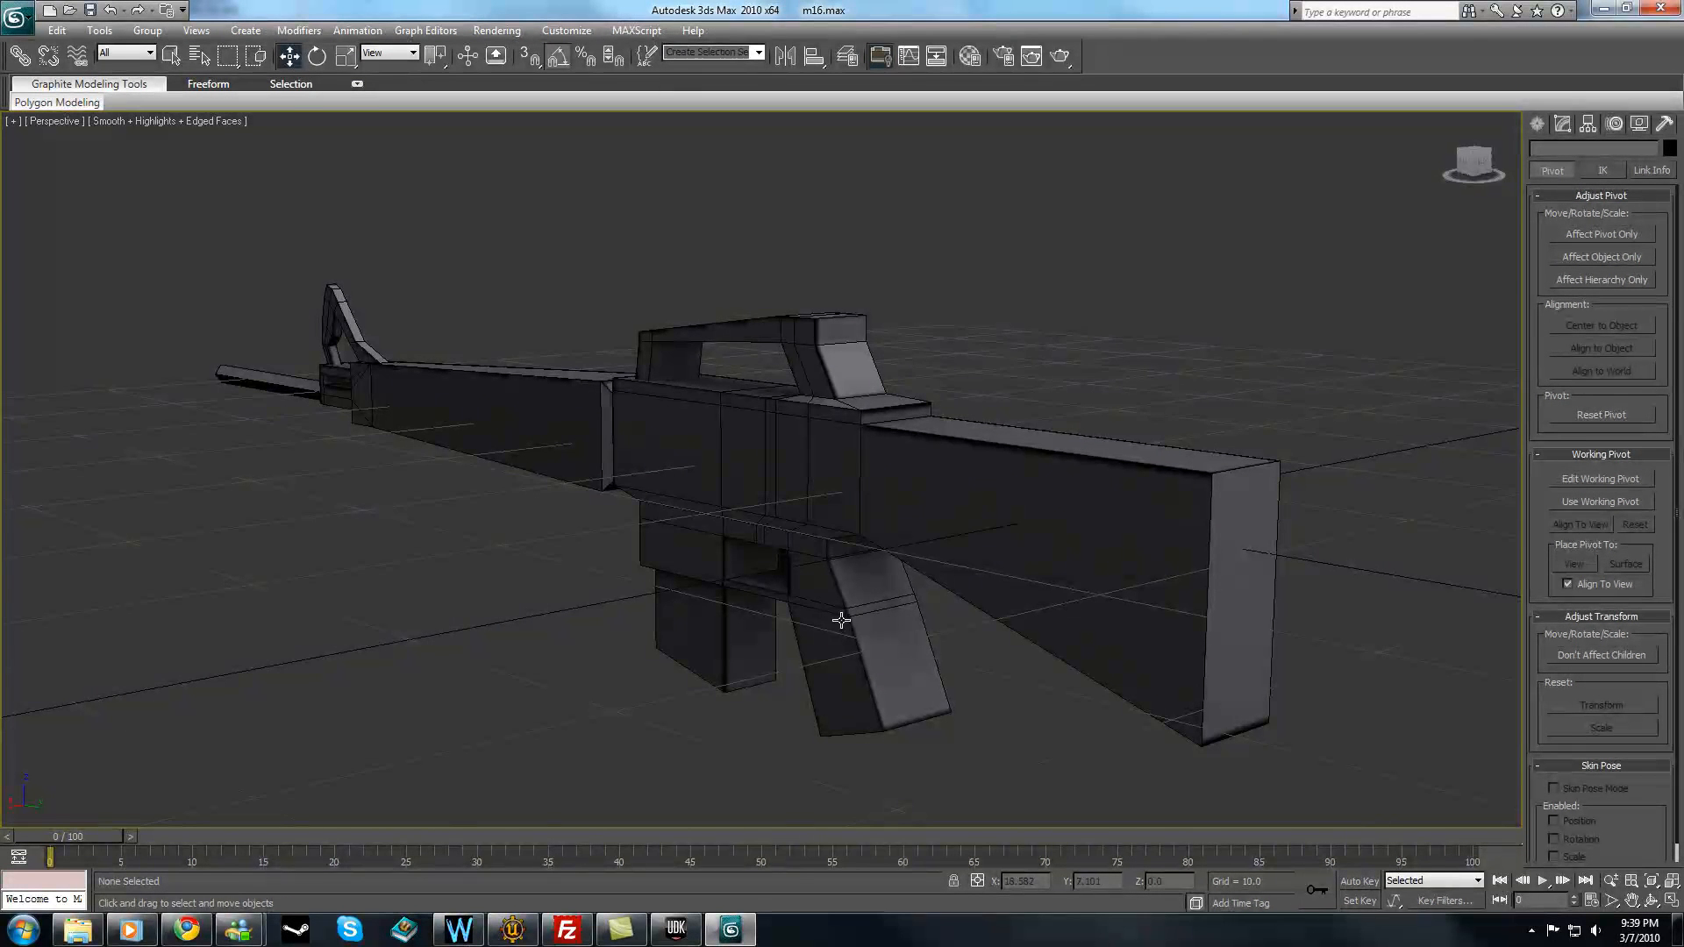
middle_click_drag(721, 572, 865, 531, "alt")
middle_click_drag(902, 596, 1040, 464, "alt")
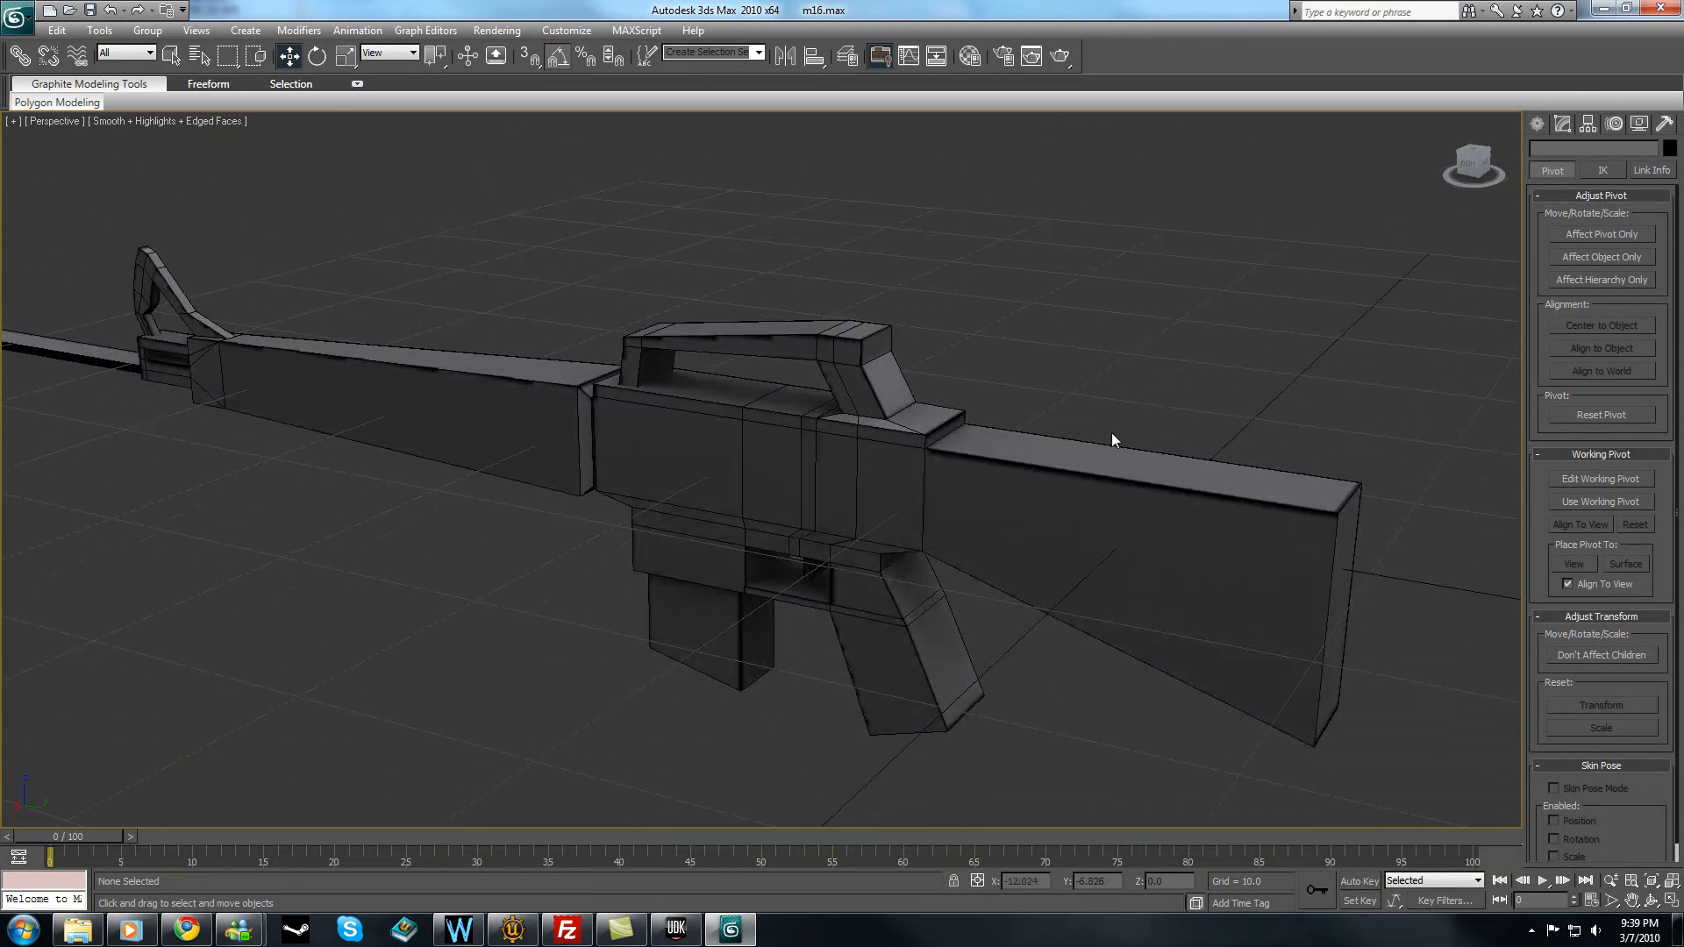
mouse_move(270, 405)
middle_mouse_down("alt")
mouse_move(289, 402)
mouse_move(252, 402)
middle_mouse_up("alt")
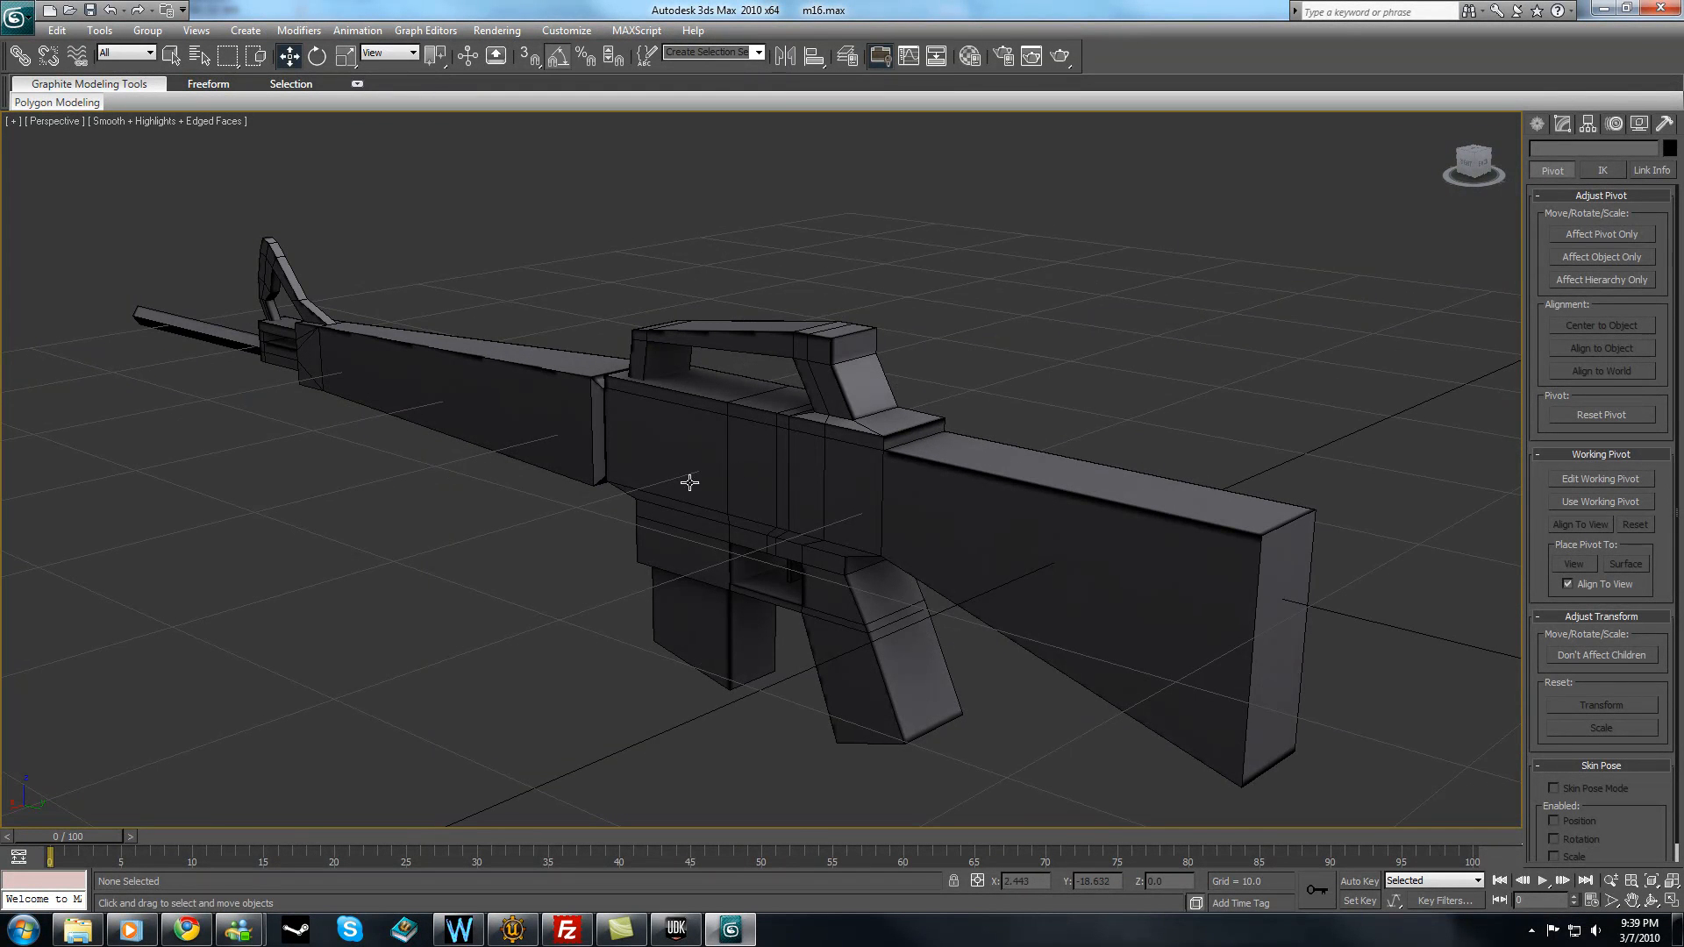
mouse_move(423, 499)
middle_mouse_down("alt")
mouse_move(537, 523)
mouse_move(481, 534)
mouse_move(647, 497)
mouse_move(433, 515)
mouse_move(587, 515)
mouse_move(406, 500)
middle_mouse_up("alt")
scroll(561, 513, "up", 4)
scroll(677, 491, "up", 5)
scroll(702, 438, "down", 5)
middle_click_drag(733, 425, 685, 511, "alt")
middle_click_drag(848, 541, 713, 481, "alt")
scroll(713, 481, "down", 3)
middle_click_drag(570, 449, 512, 391)
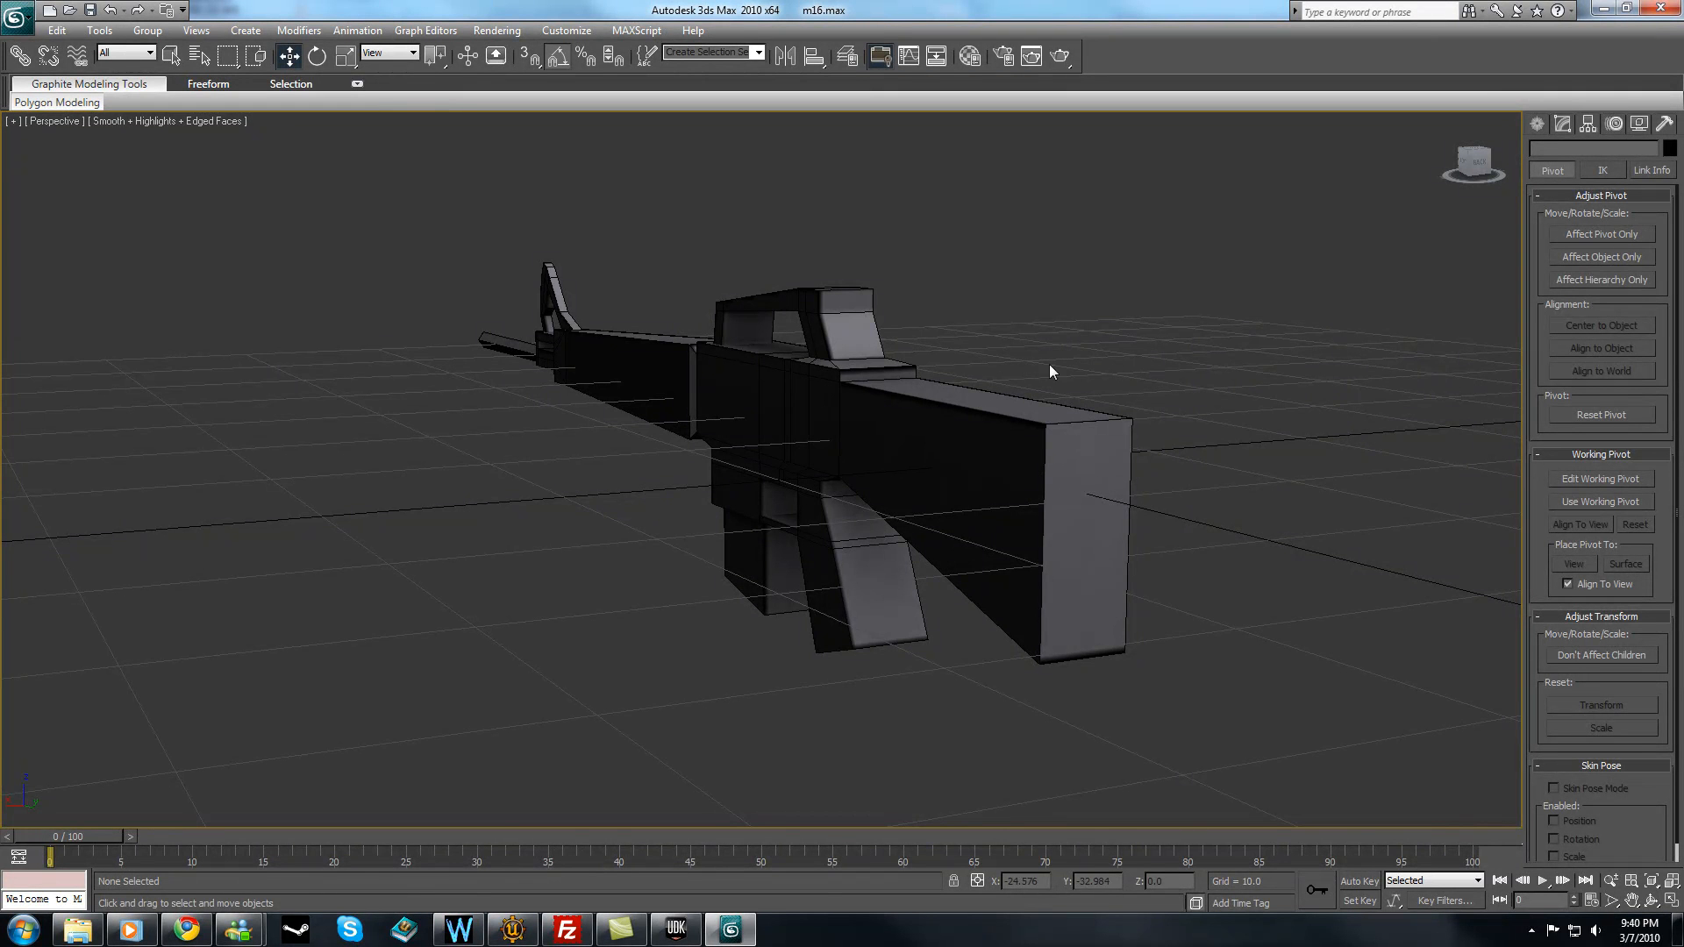
- Select the b_Root rifle body and the trigger in turn to check them, and deselect everything
middle_click_drag(882, 423, 929, 432, "alt")
scroll(929, 433, "up", 1)
left_click(886, 462)
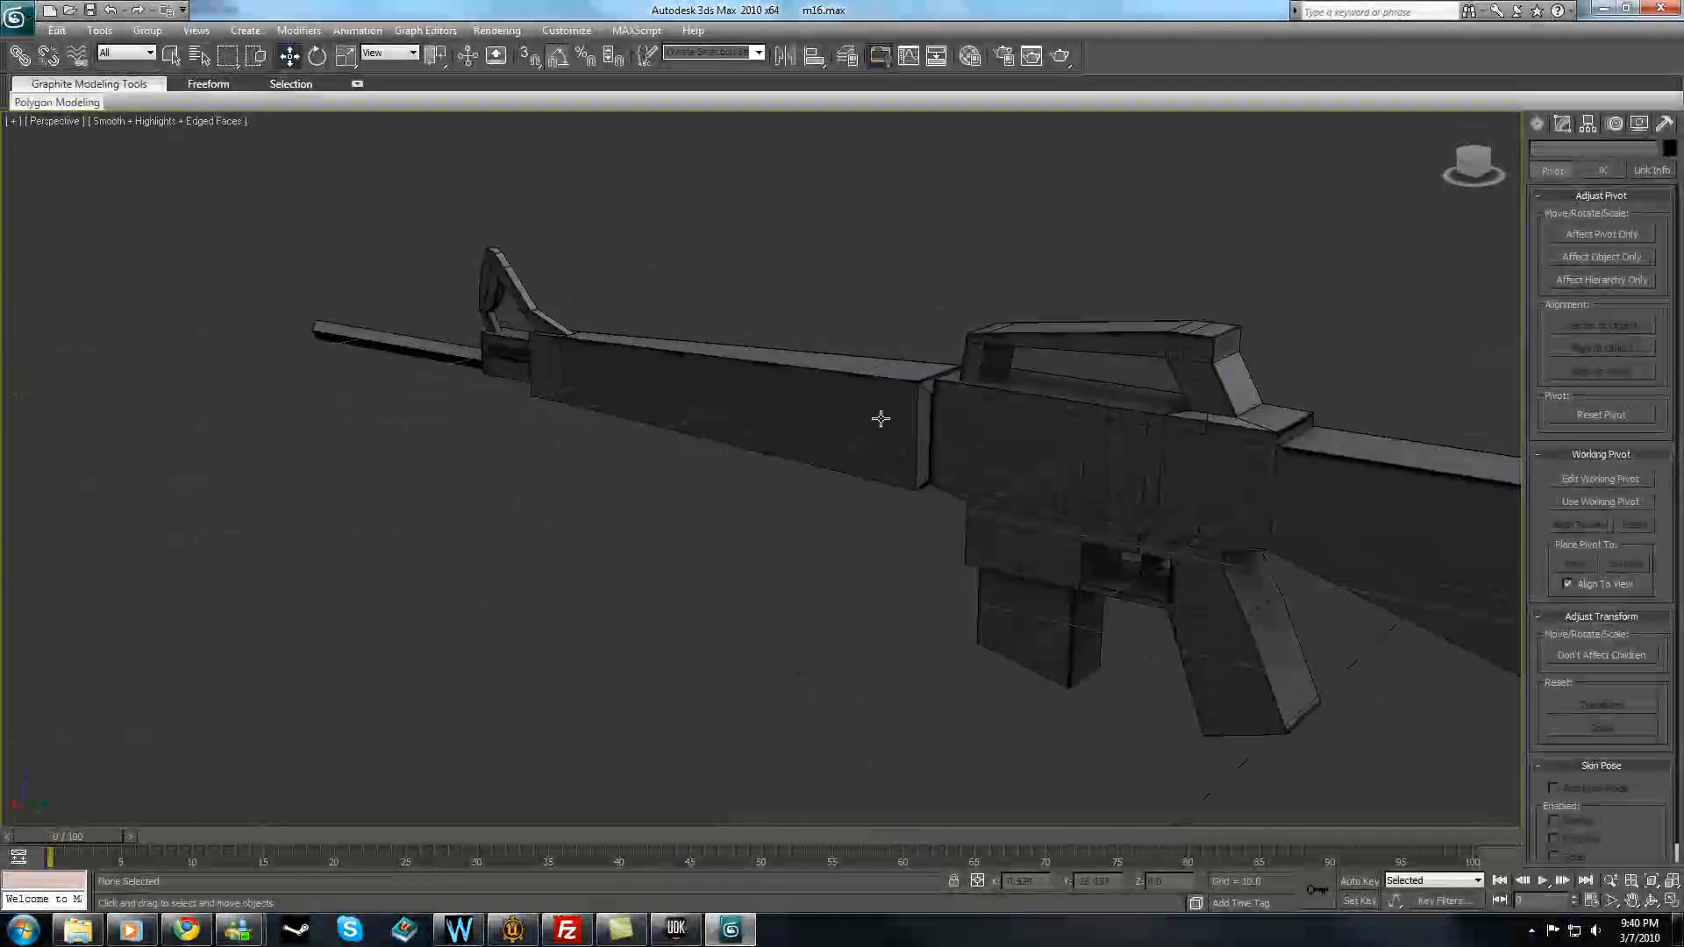
middle_click_drag(806, 588, 676, 541)
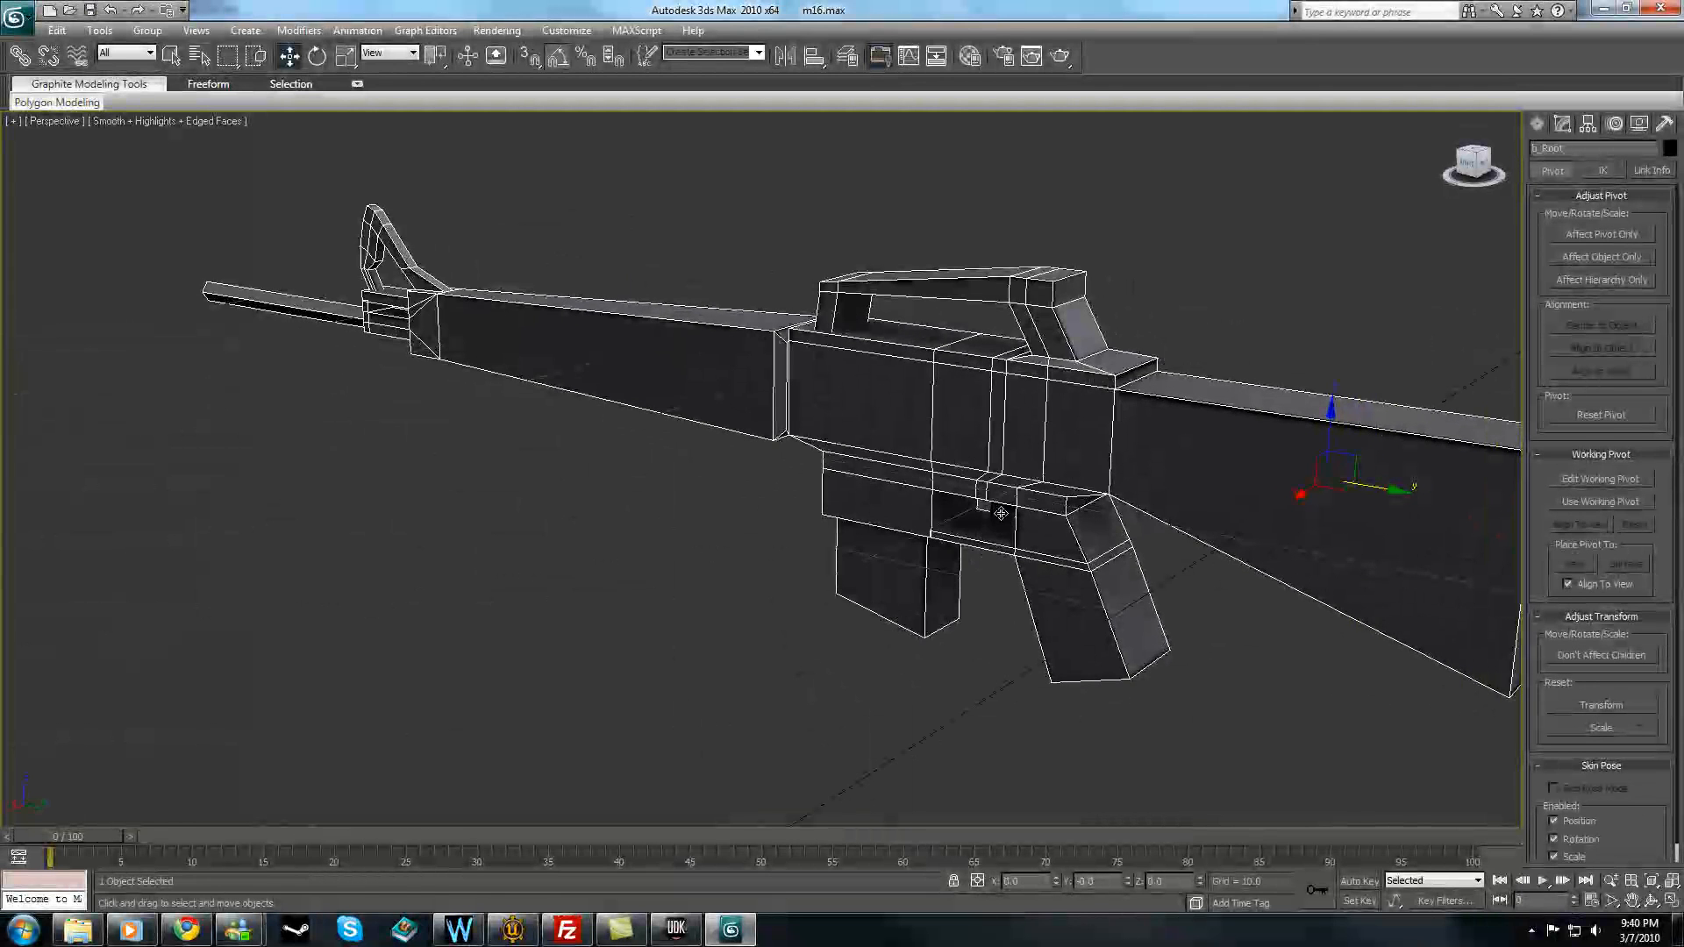
left_click(1001, 513)
left_click(823, 640)
left_click(1324, 405)
left_click(1196, 300)
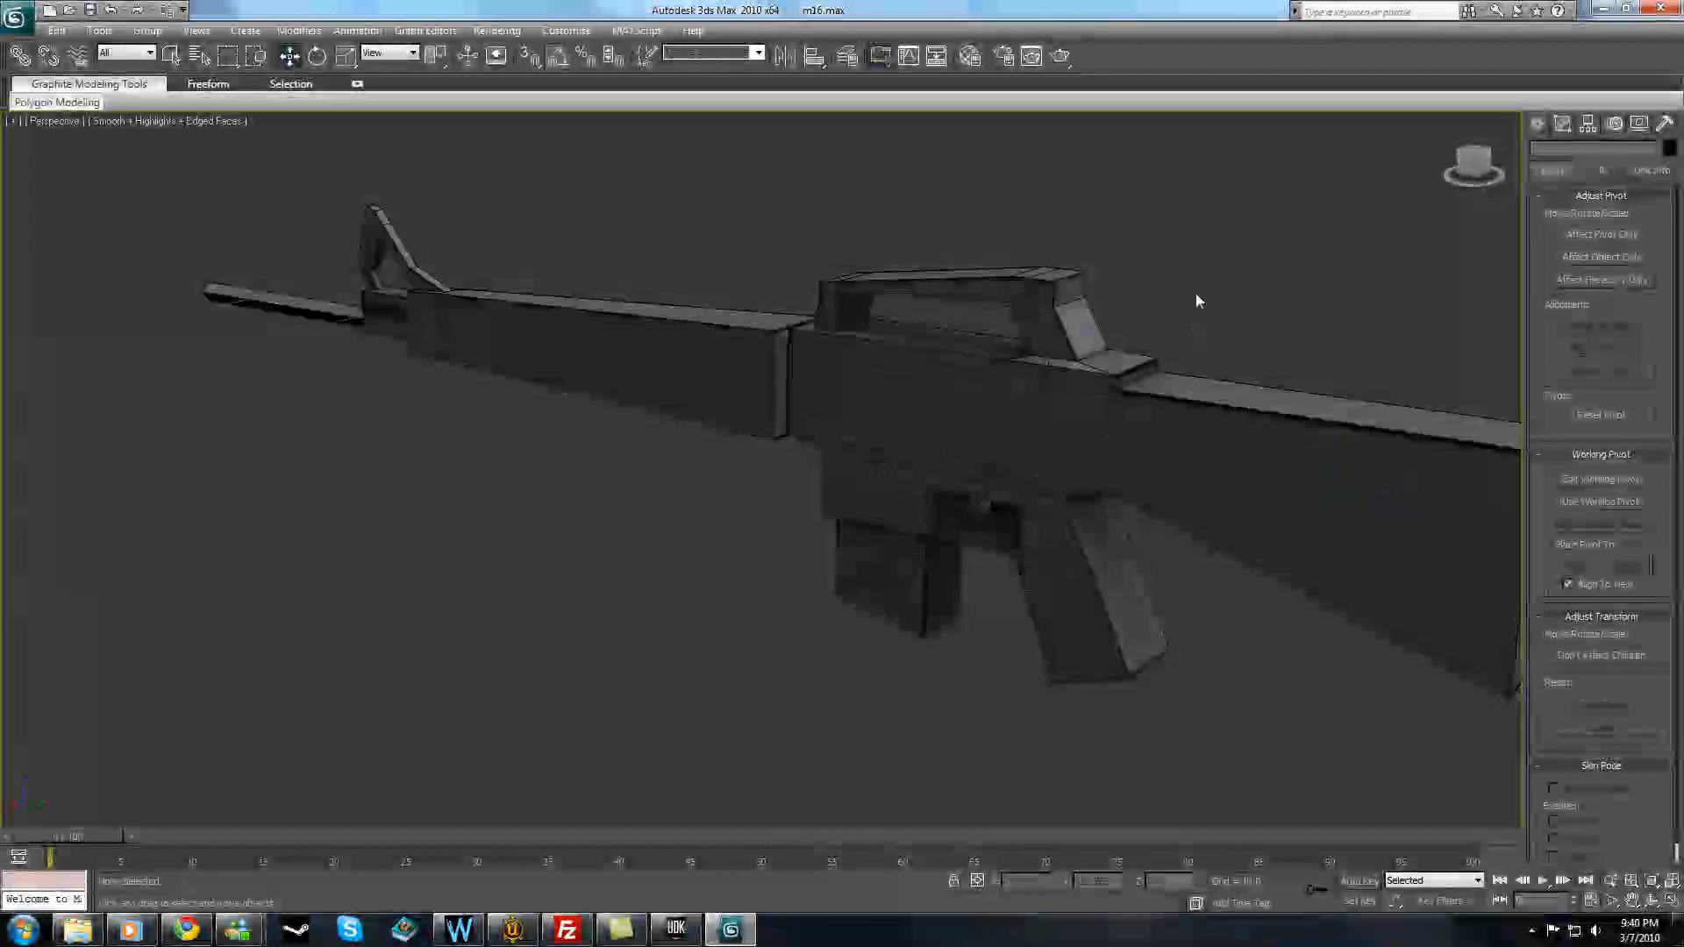
middle_click_drag(989, 507, 940, 533)
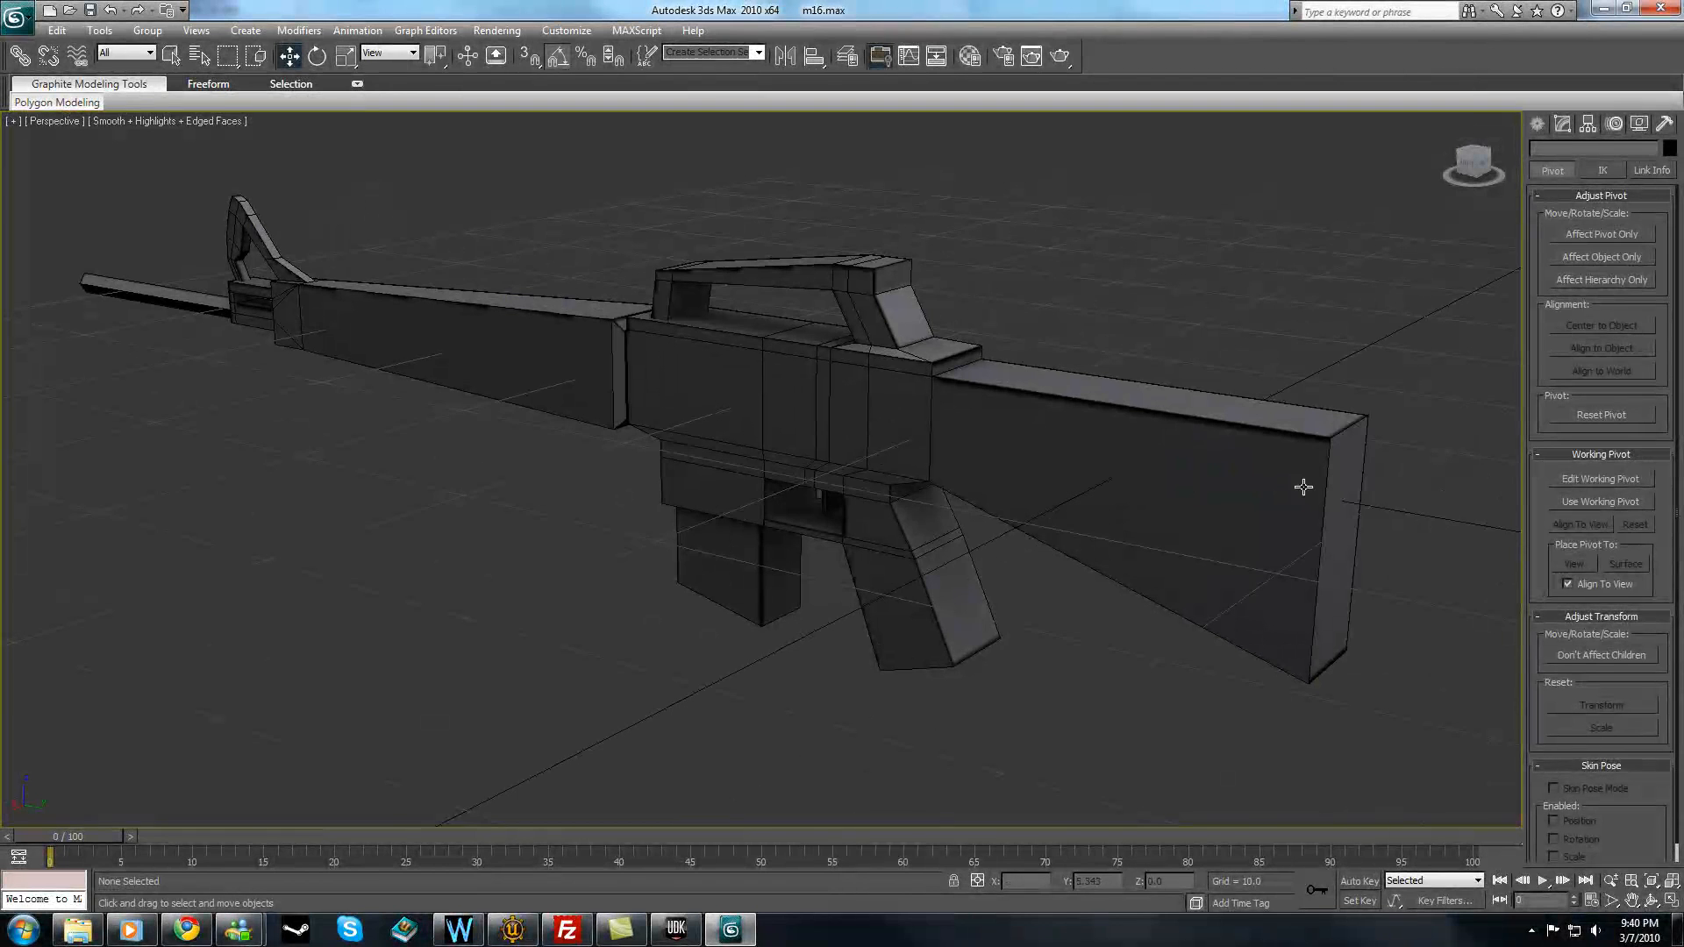
- Show the utilities containing the Actor X exporter, and collapse and re-expand its Epic Games section
left_click(1663, 124)
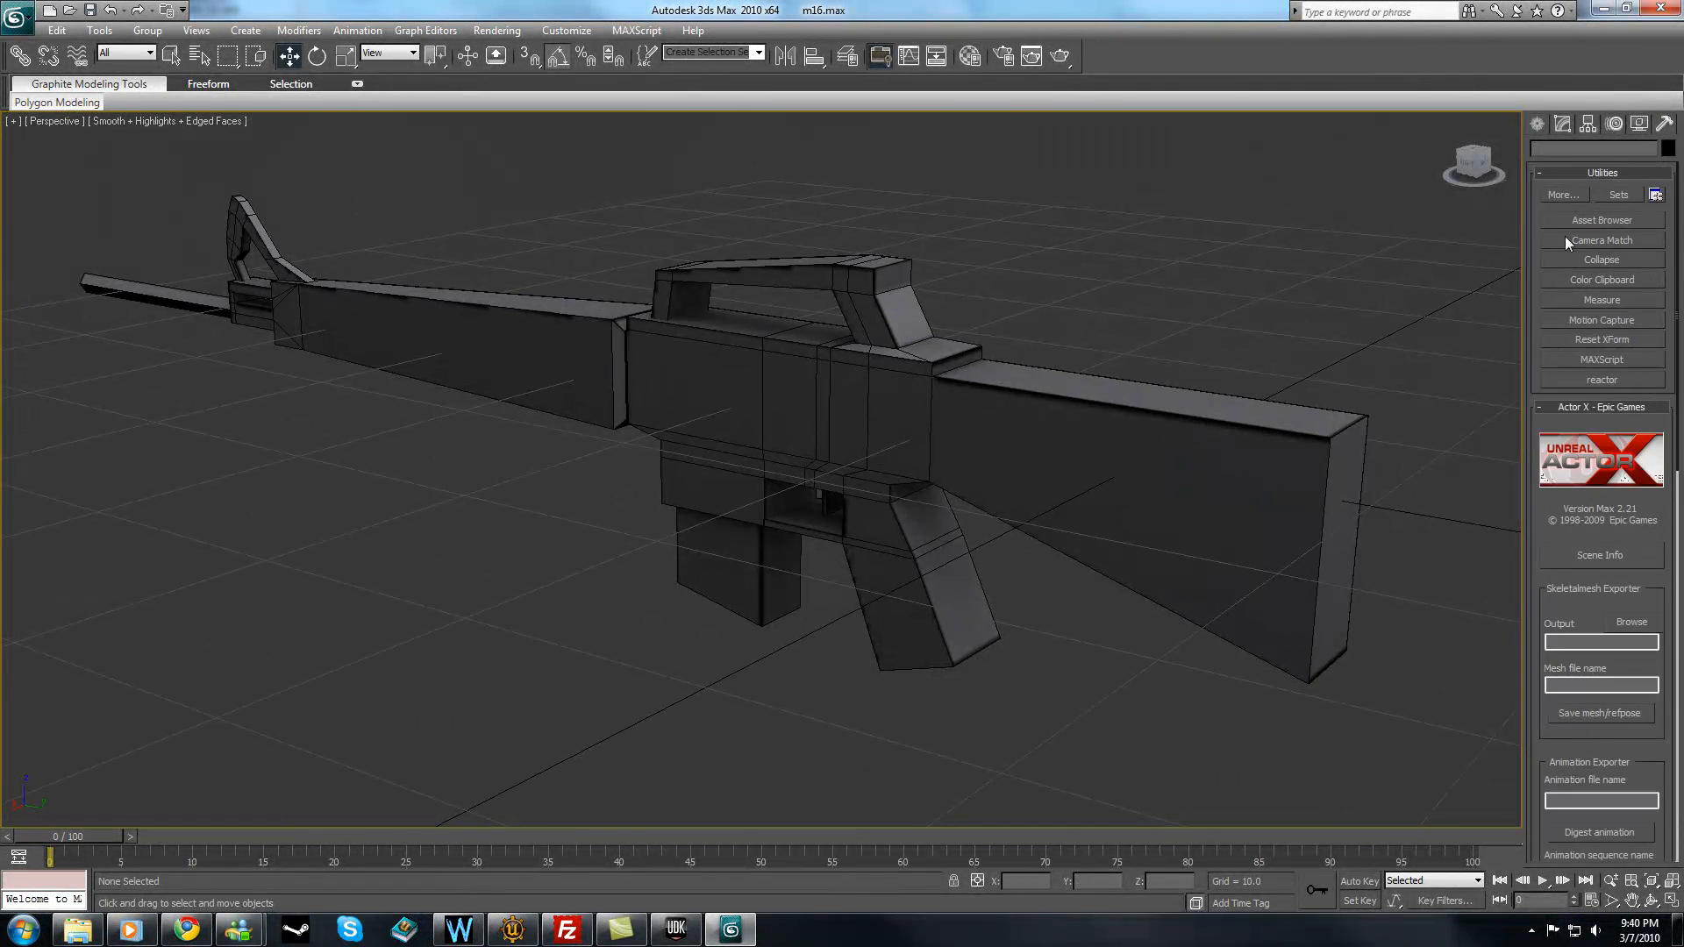
left_click(1585, 406)
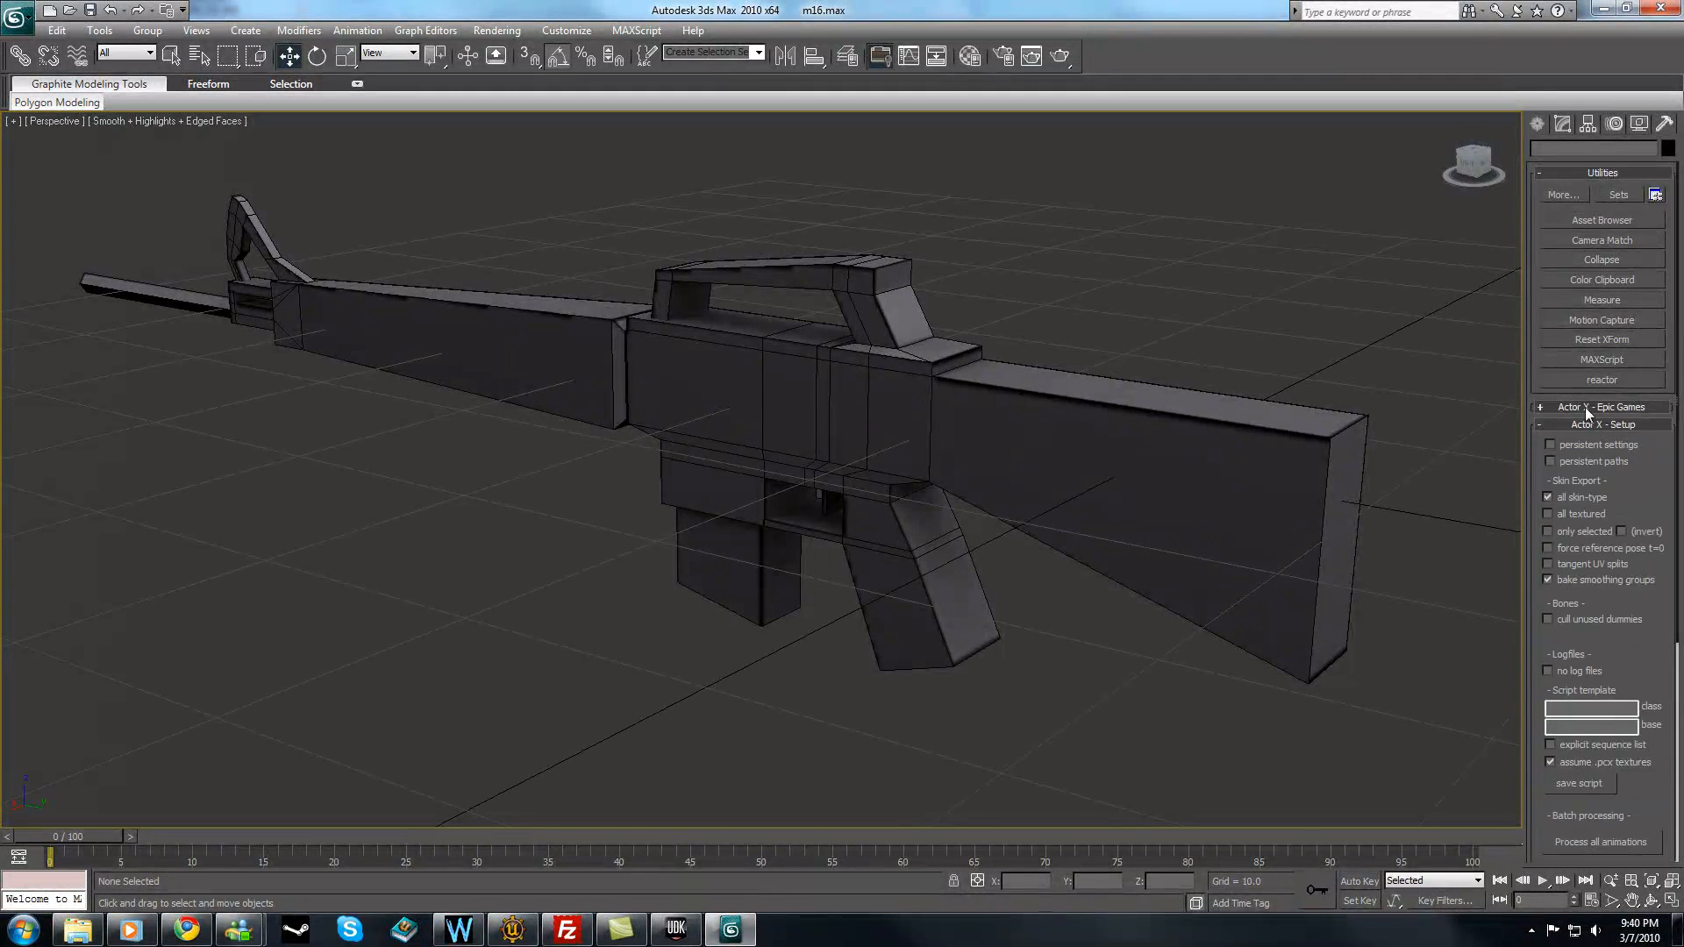
left_click(1586, 407)
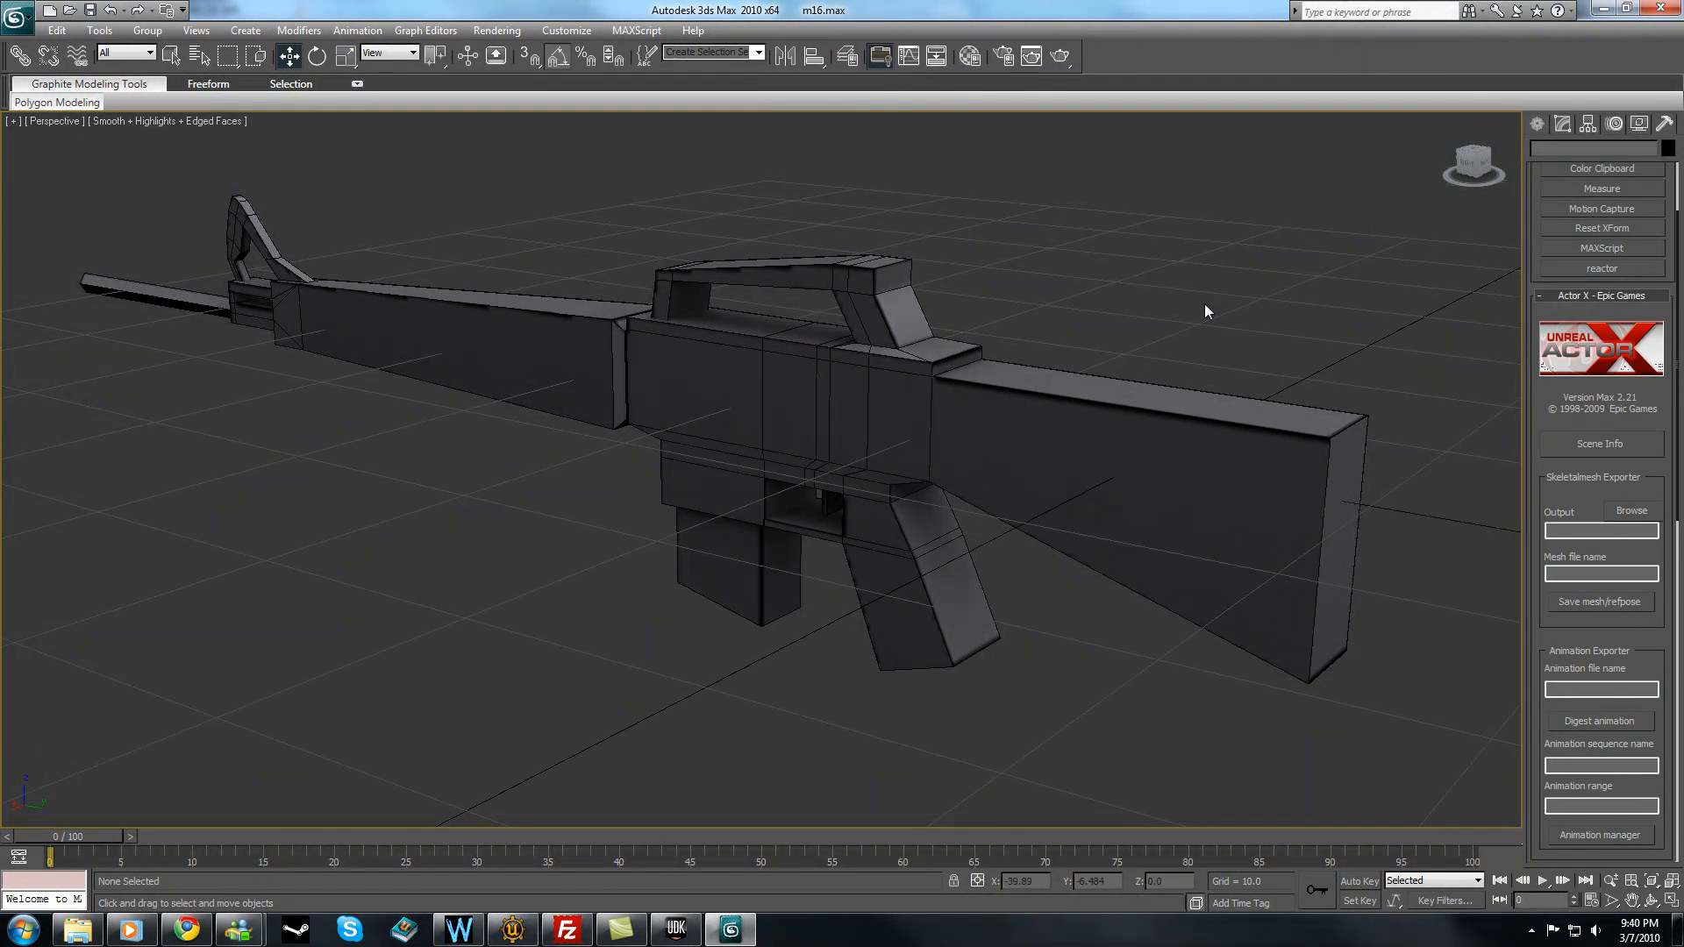
- Minimise the 3ds Max, UDK editor and browser windows to reach the file explorer window on the desktop
left_click(1601, 8)
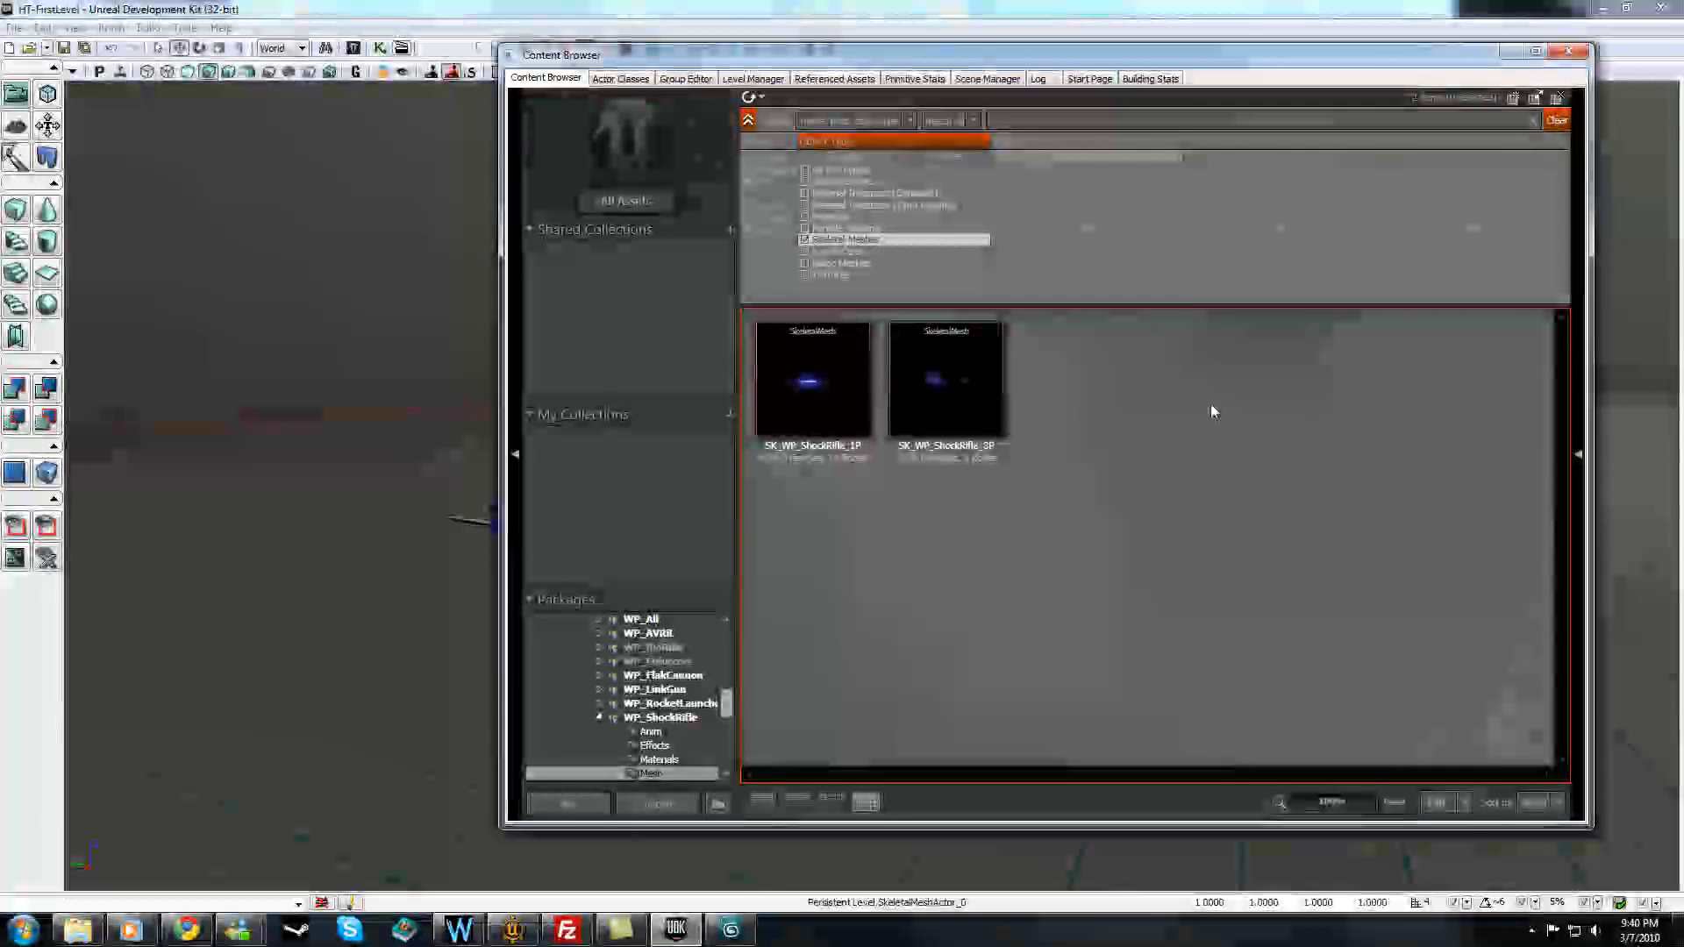
left_click(1600, 8)
left_click(1598, 8)
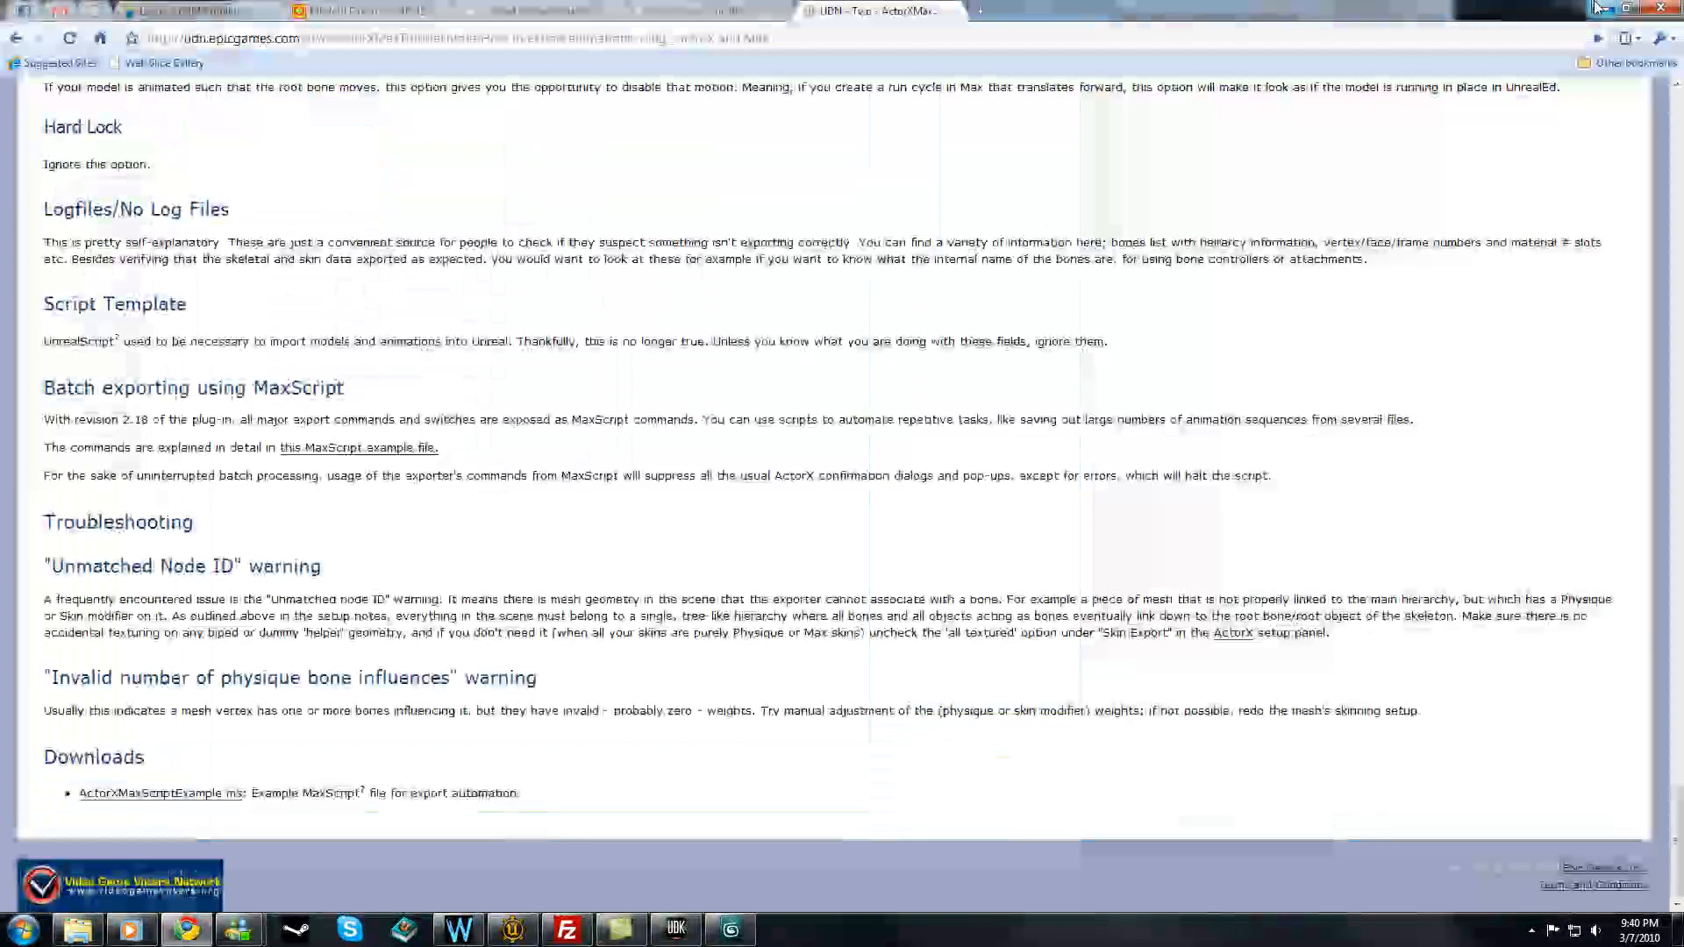
left_click(1596, 8)
left_click(865, 369)
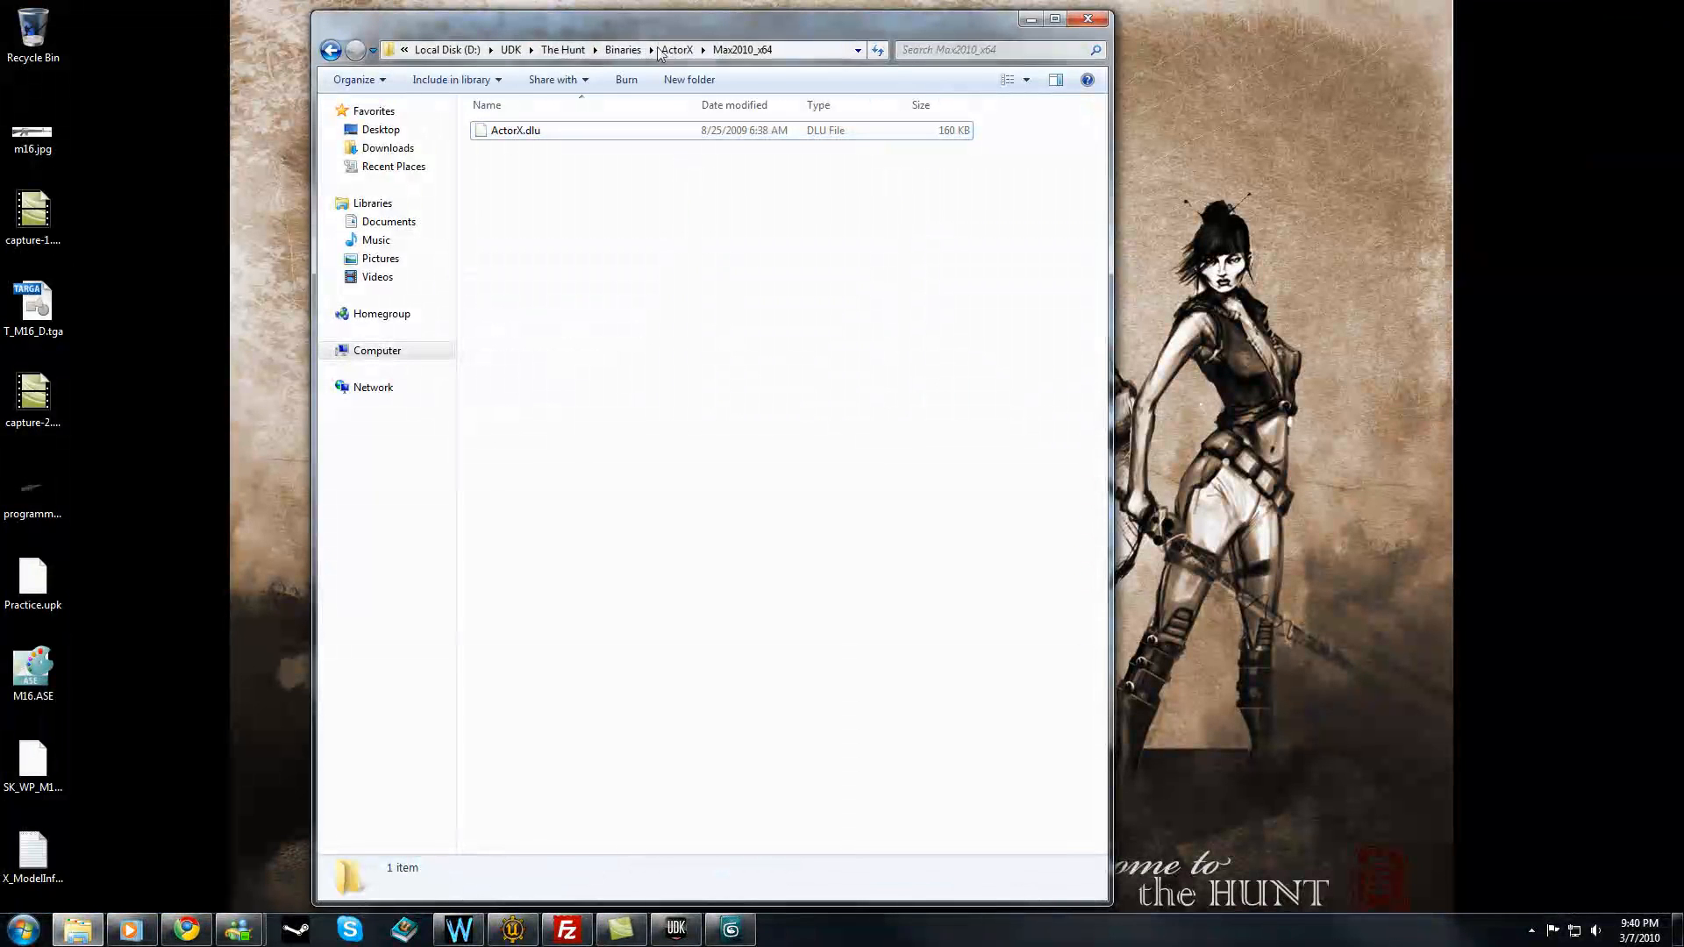
- Browse from the UDK folder The Hunt through Binaries and ActorX to Max2010_x64, and select ActorX.dlu
left_click(563, 50)
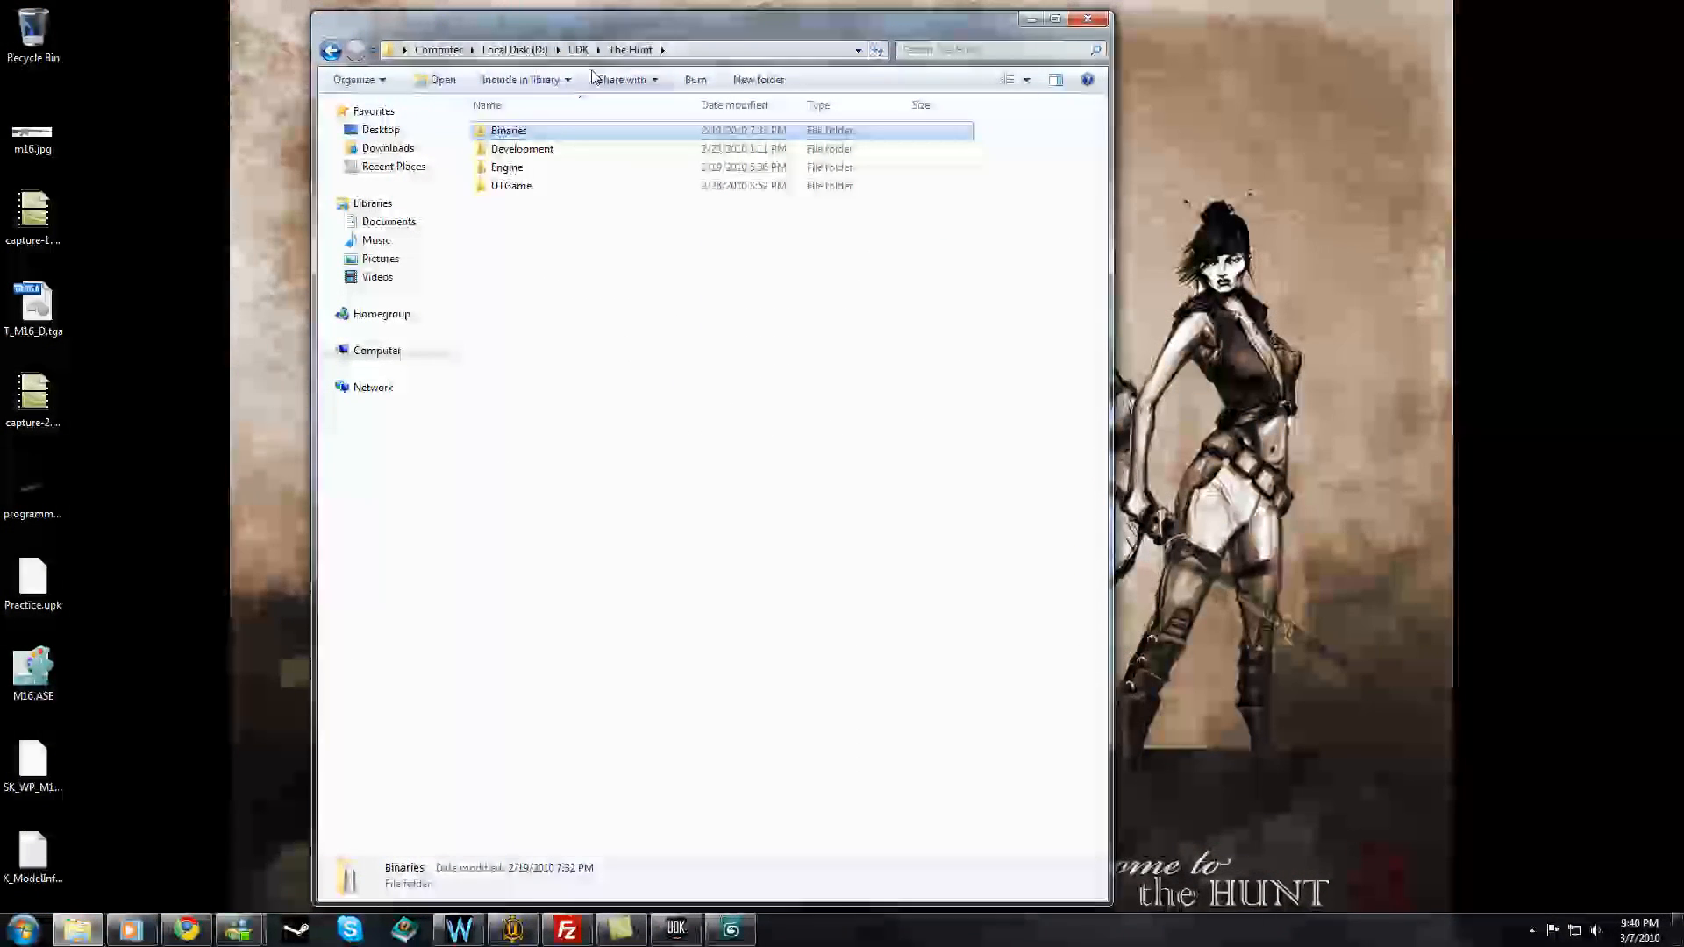
double_click(531, 134)
double_click(509, 131)
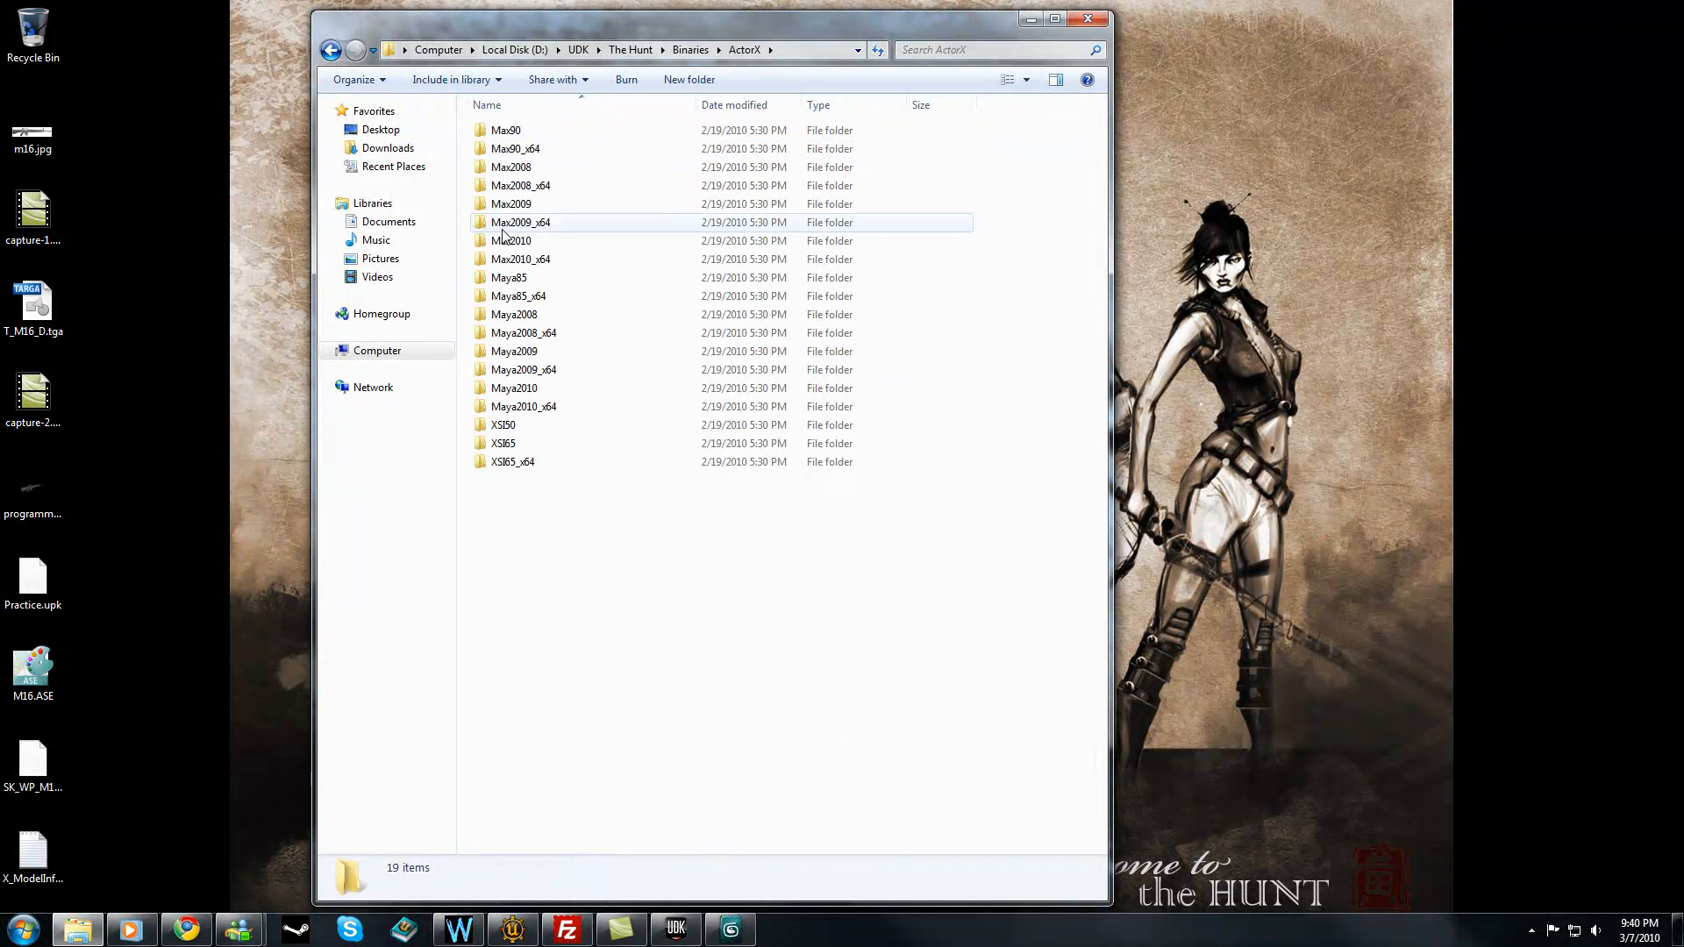
left_click(571, 260)
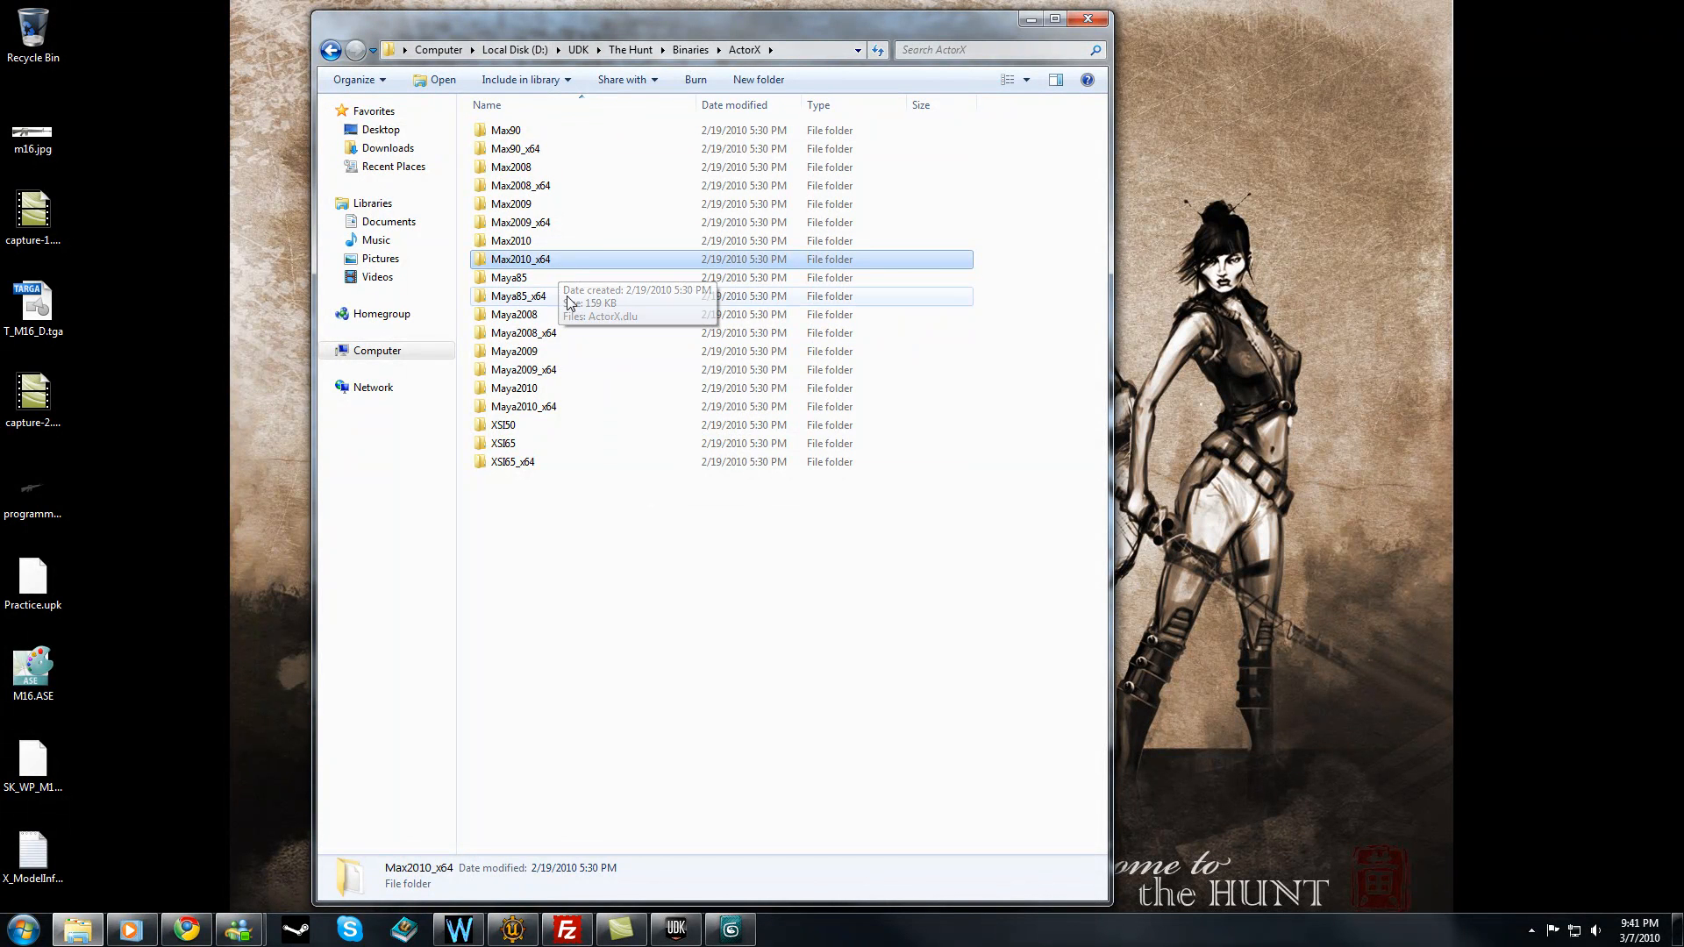
double_click(565, 256)
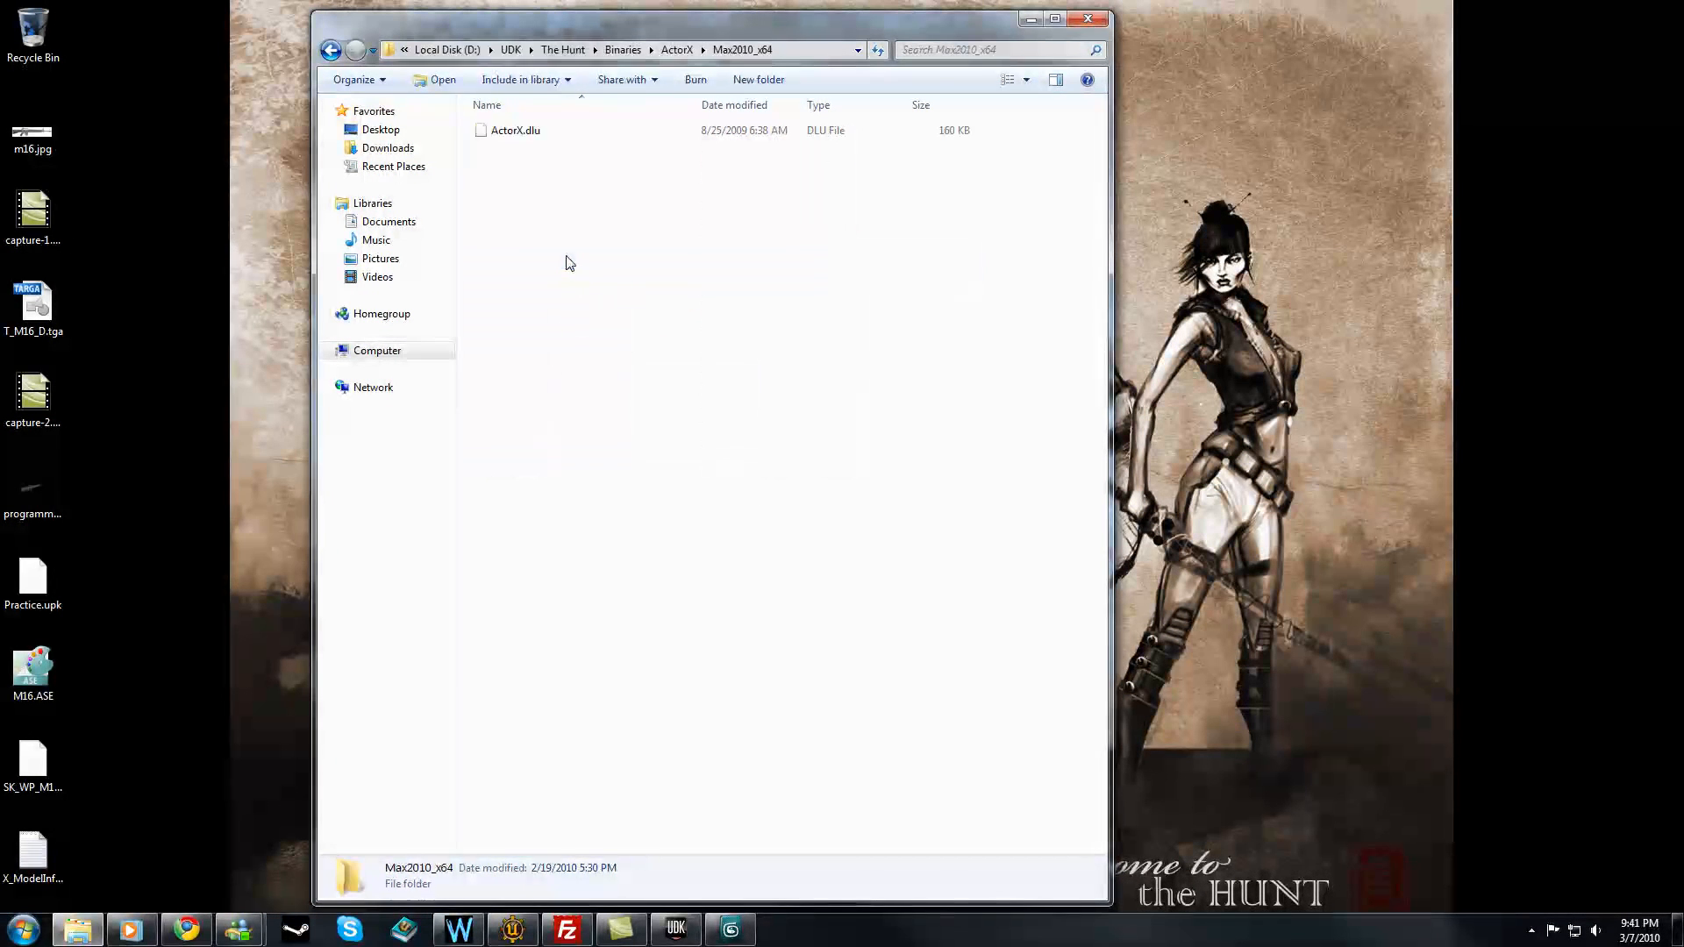
left_click(542, 133)
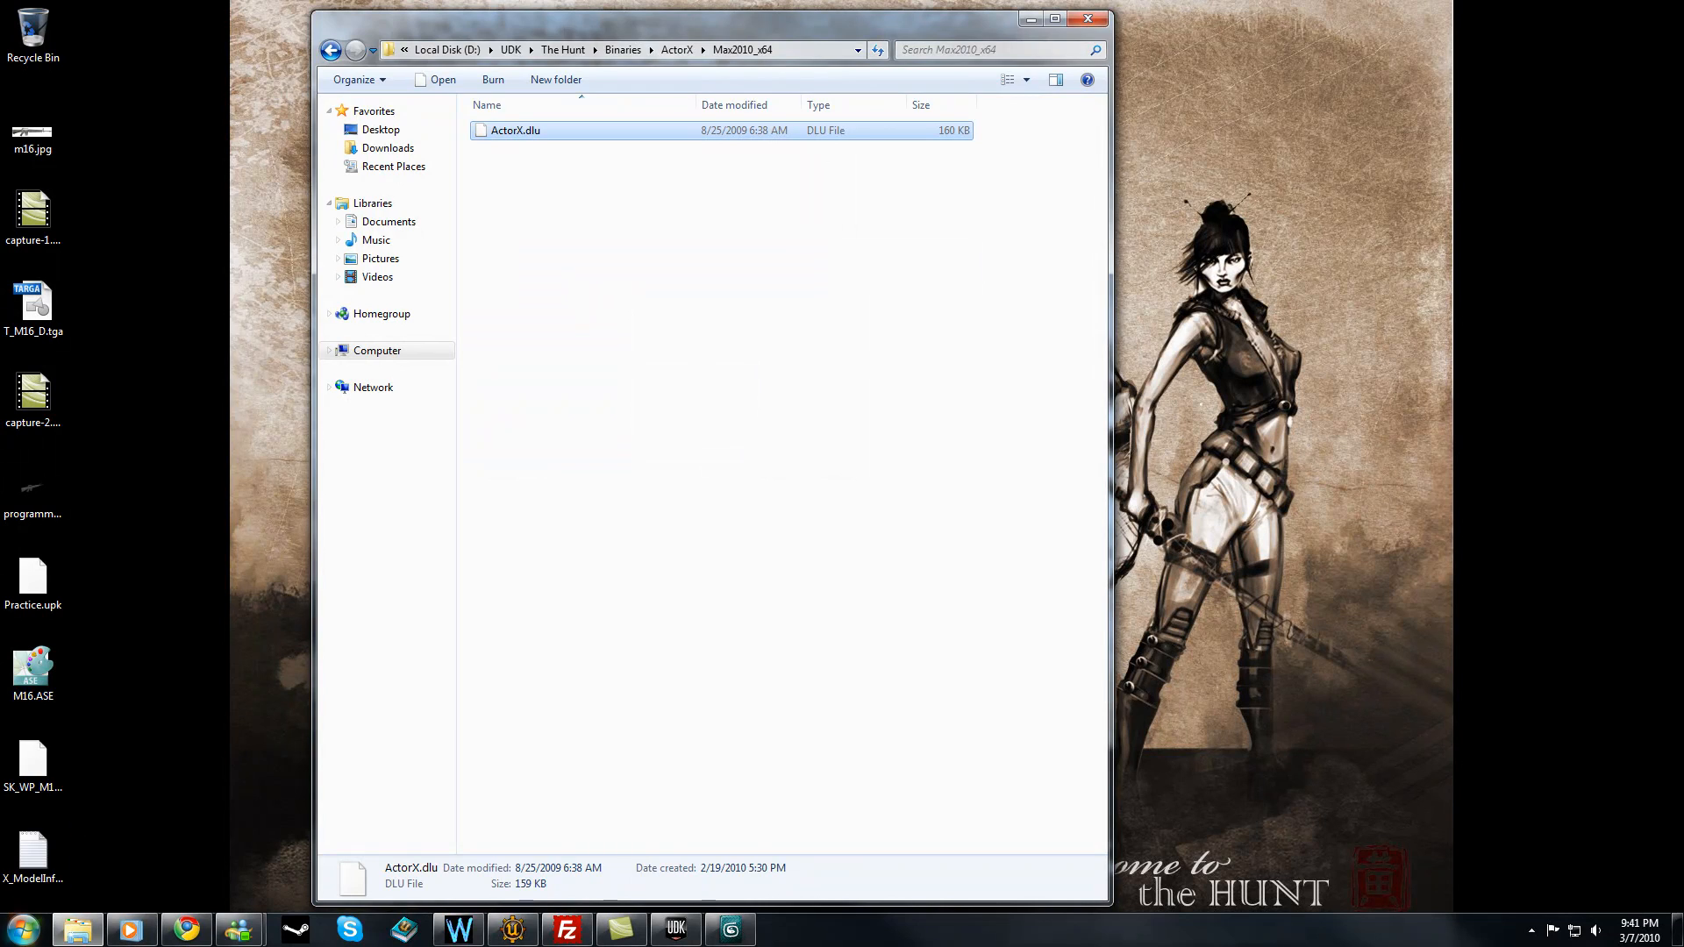
- In a second explorer window, browse to C:\Program Files\Autodesk\3ds Max 2010\stdplugs and select ActorX.dlu
left_click(78, 929)
left_click(24, 929)
left_click(263, 702)
double_click(593, 127)
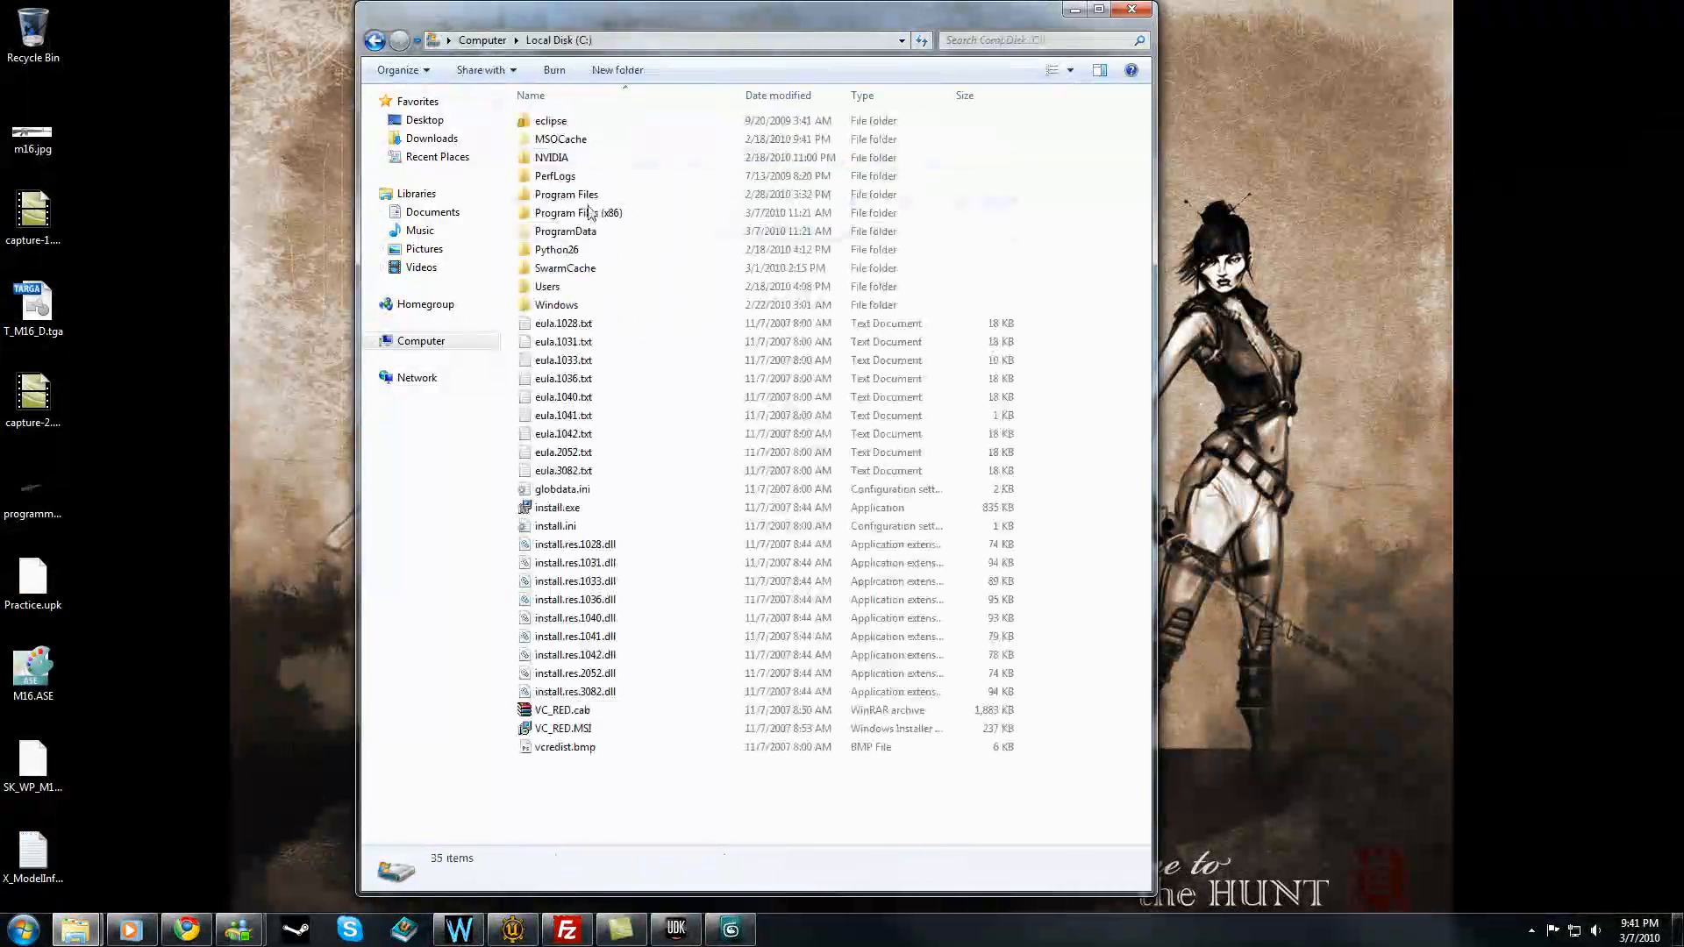
double_click(605, 199)
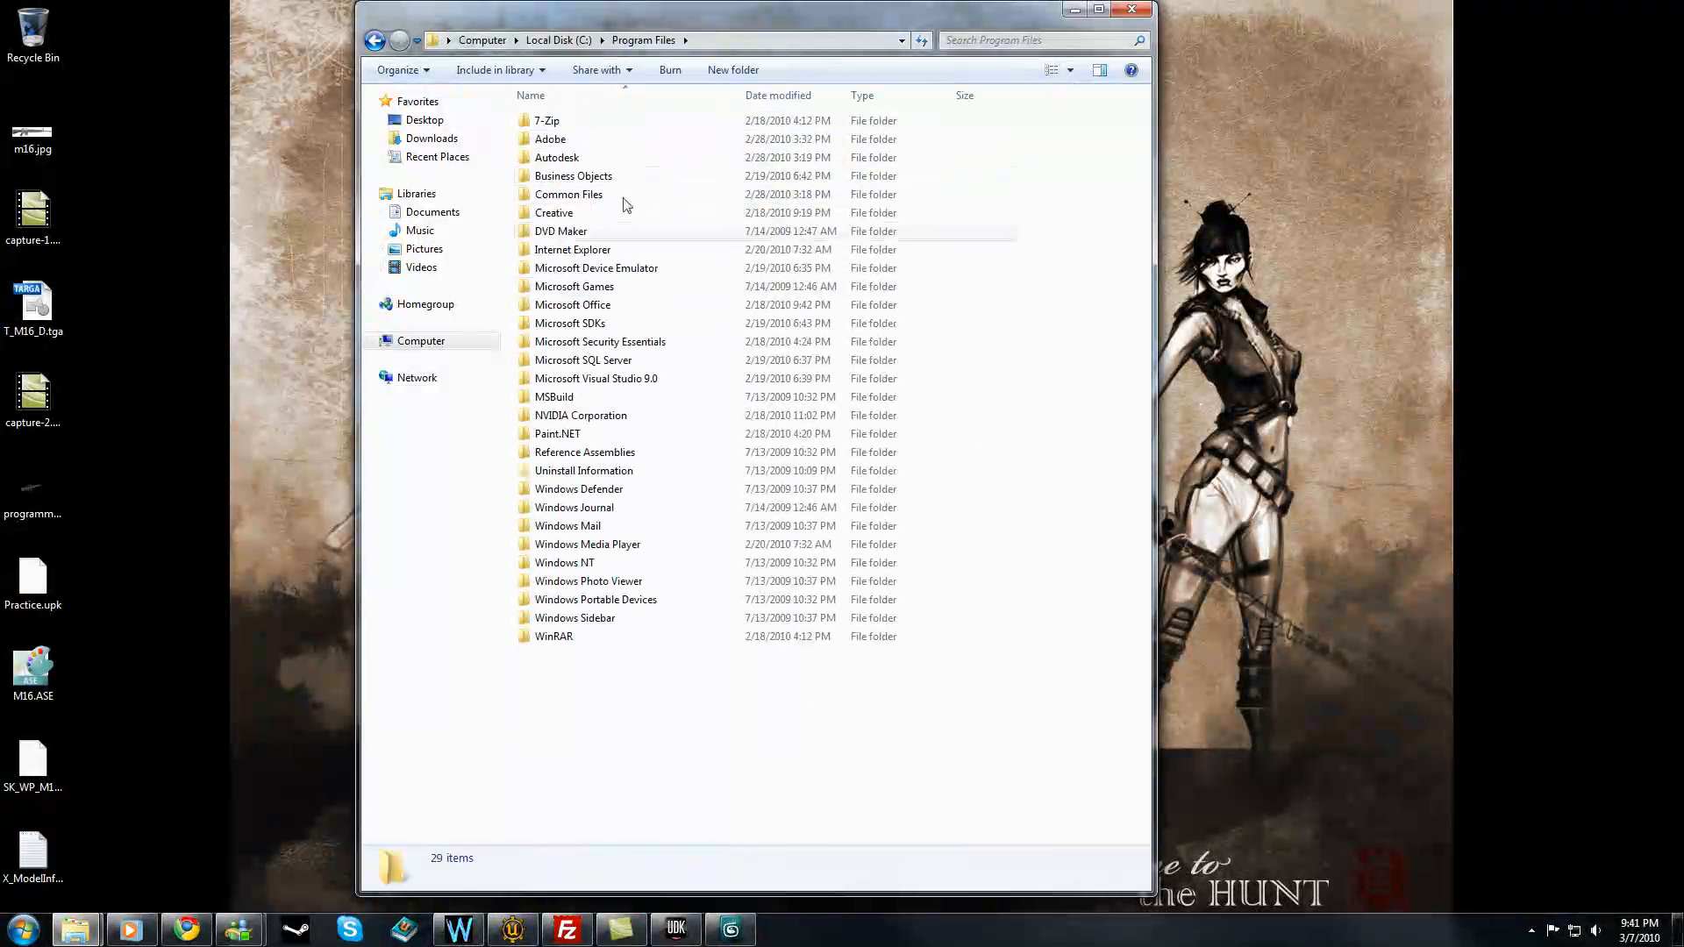
double_click(588, 159)
double_click(589, 120)
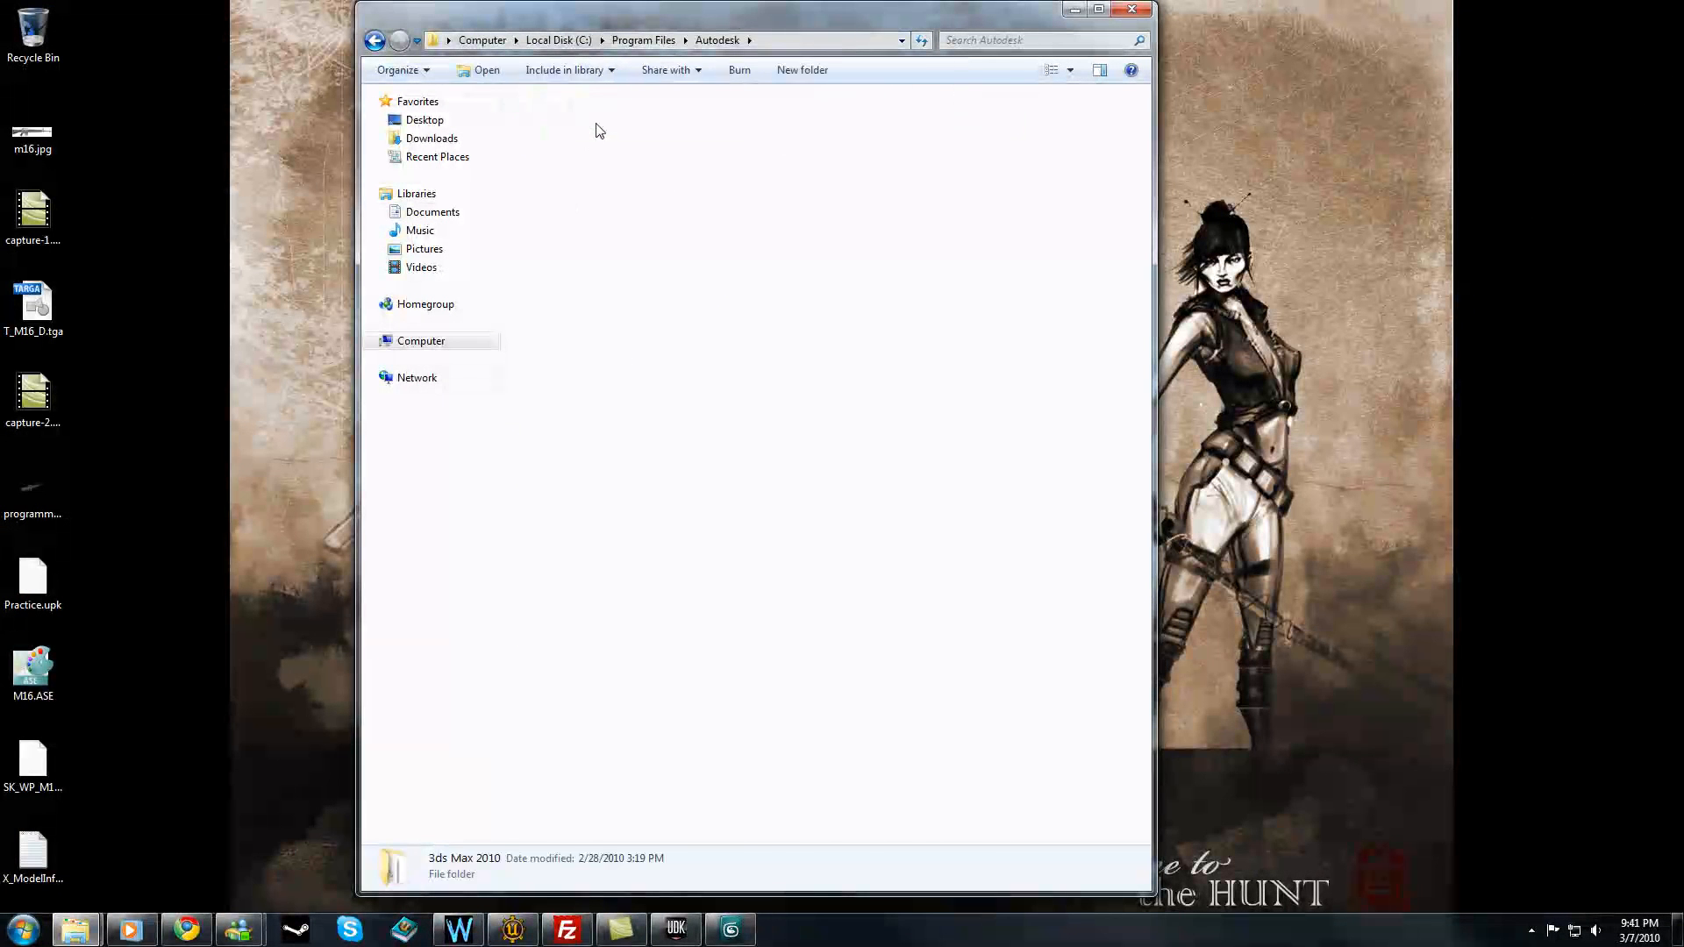
double_click(579, 599)
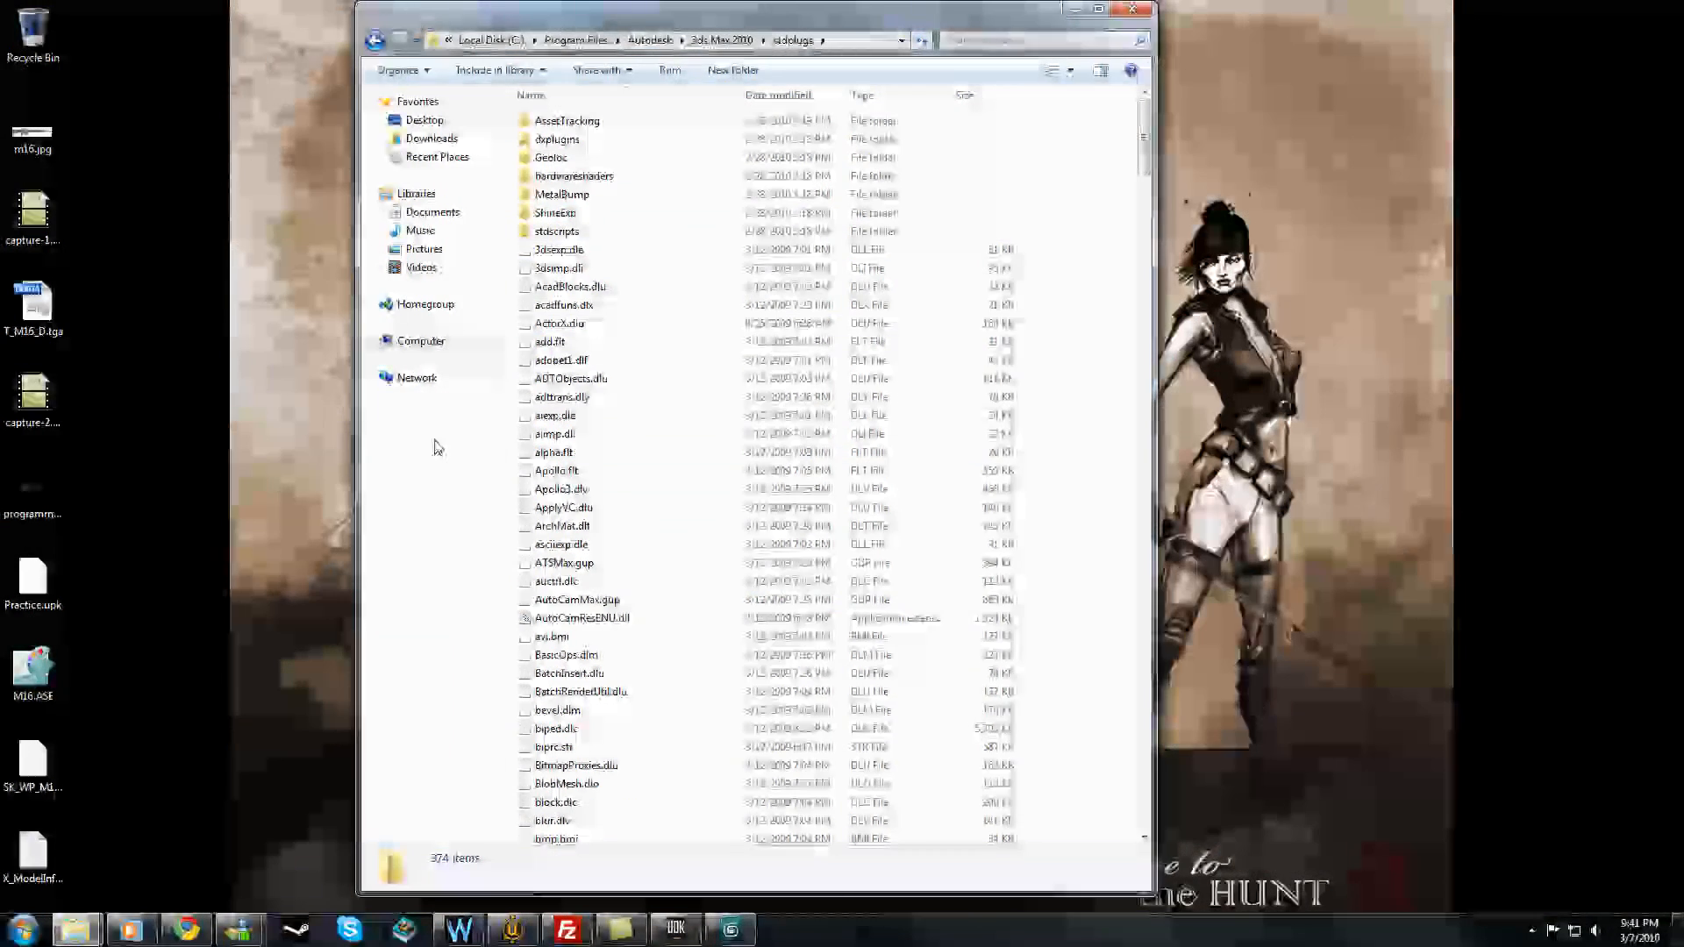
left_click(562, 323)
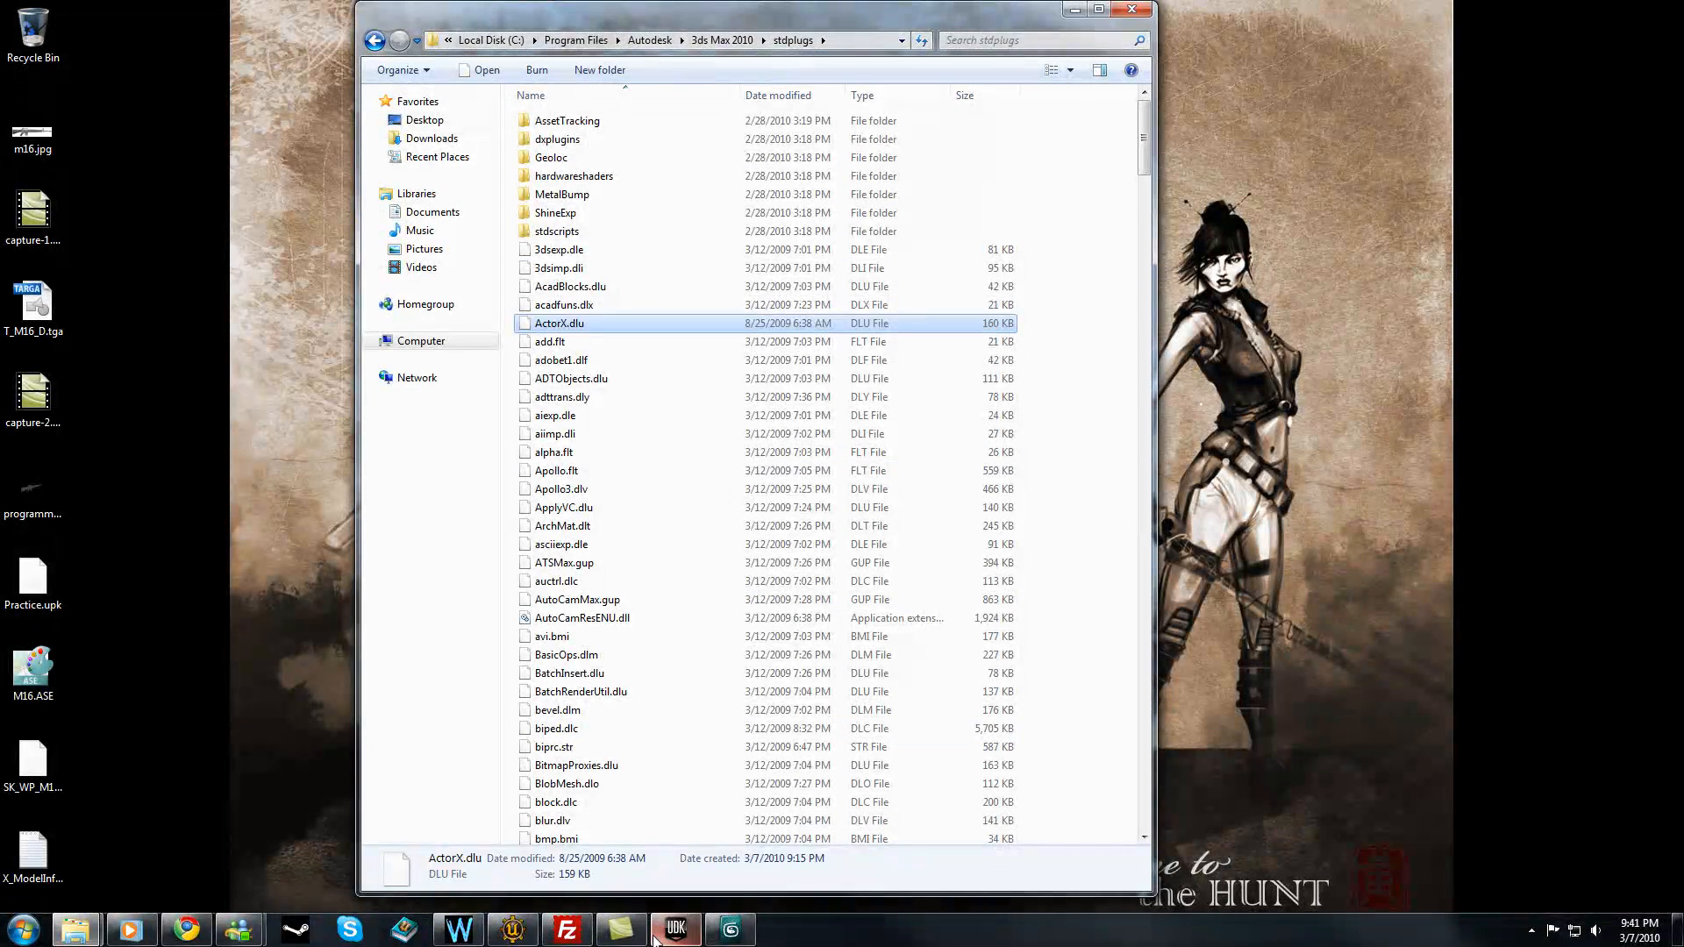
- Switch back to 3ds Max and load ActorX.dlu from the stdplugs folder as a new plug-in through the Plug-in Manager
left_click(728, 926)
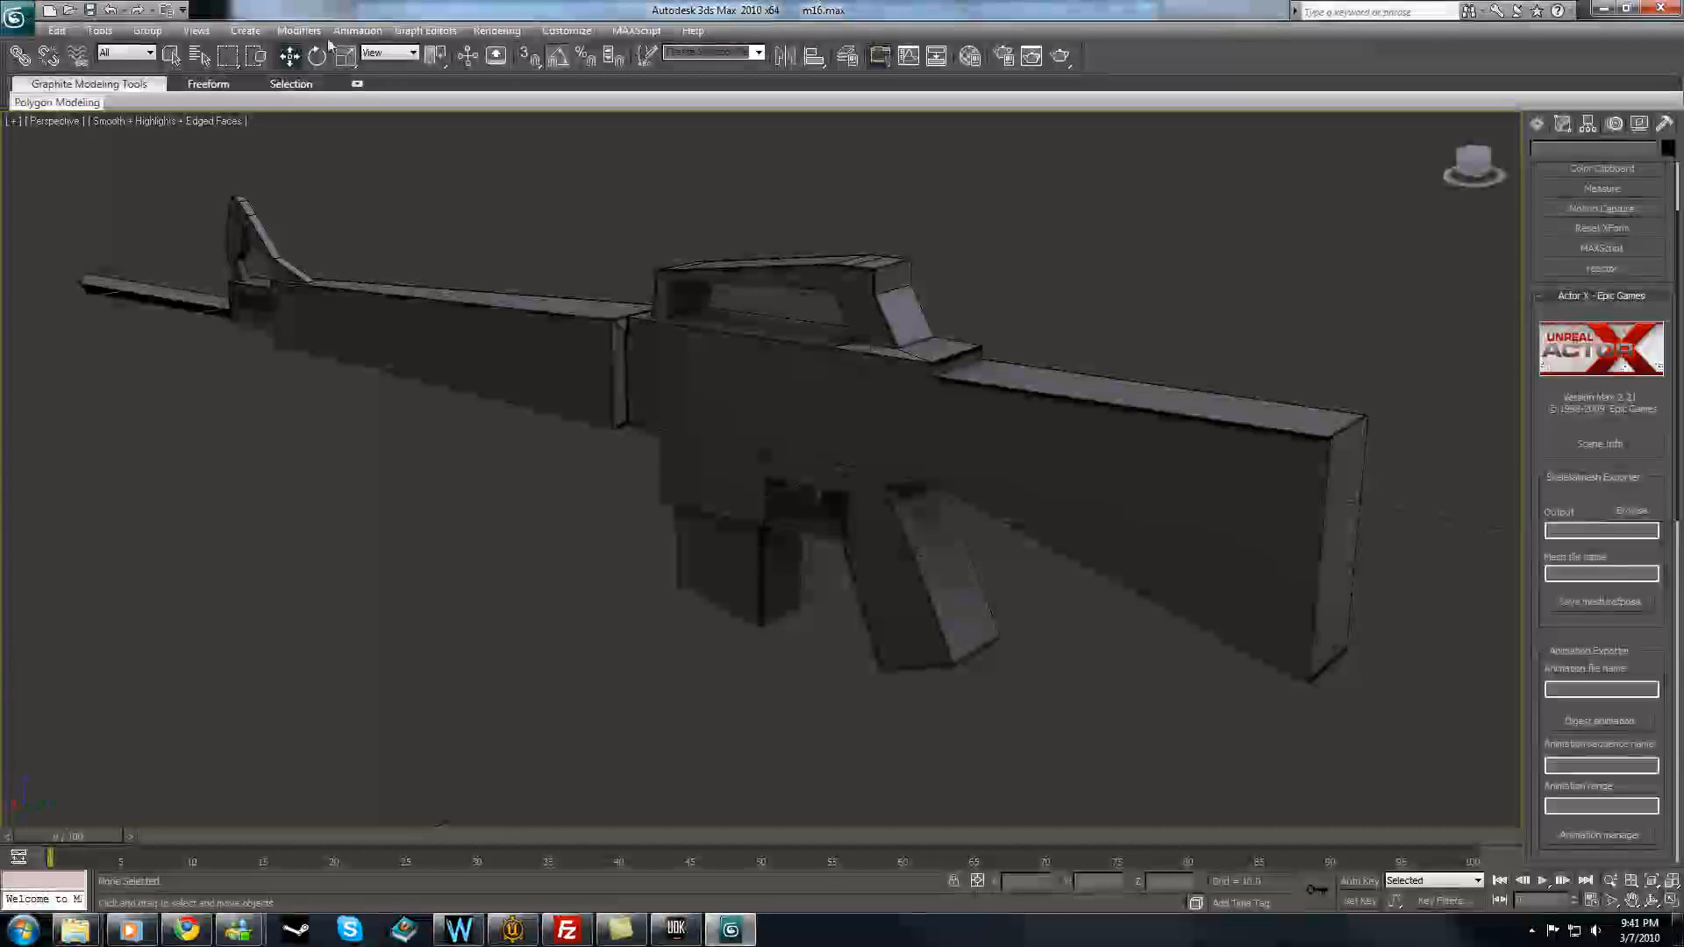
left_click(566, 30)
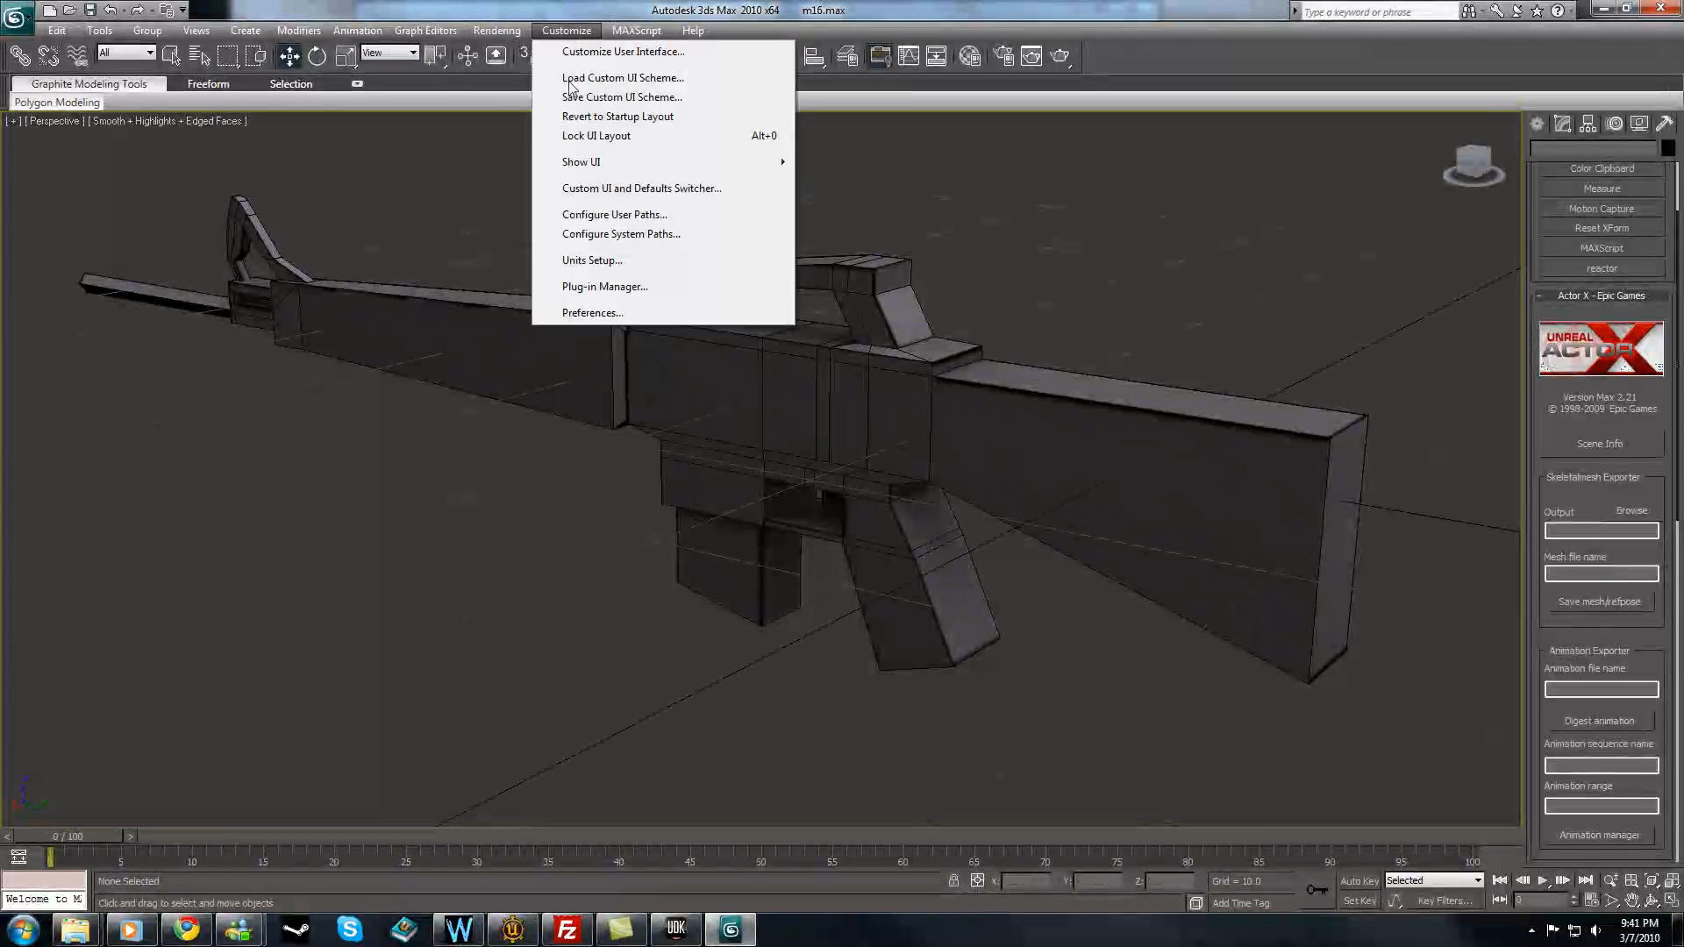
left_click(603, 290)
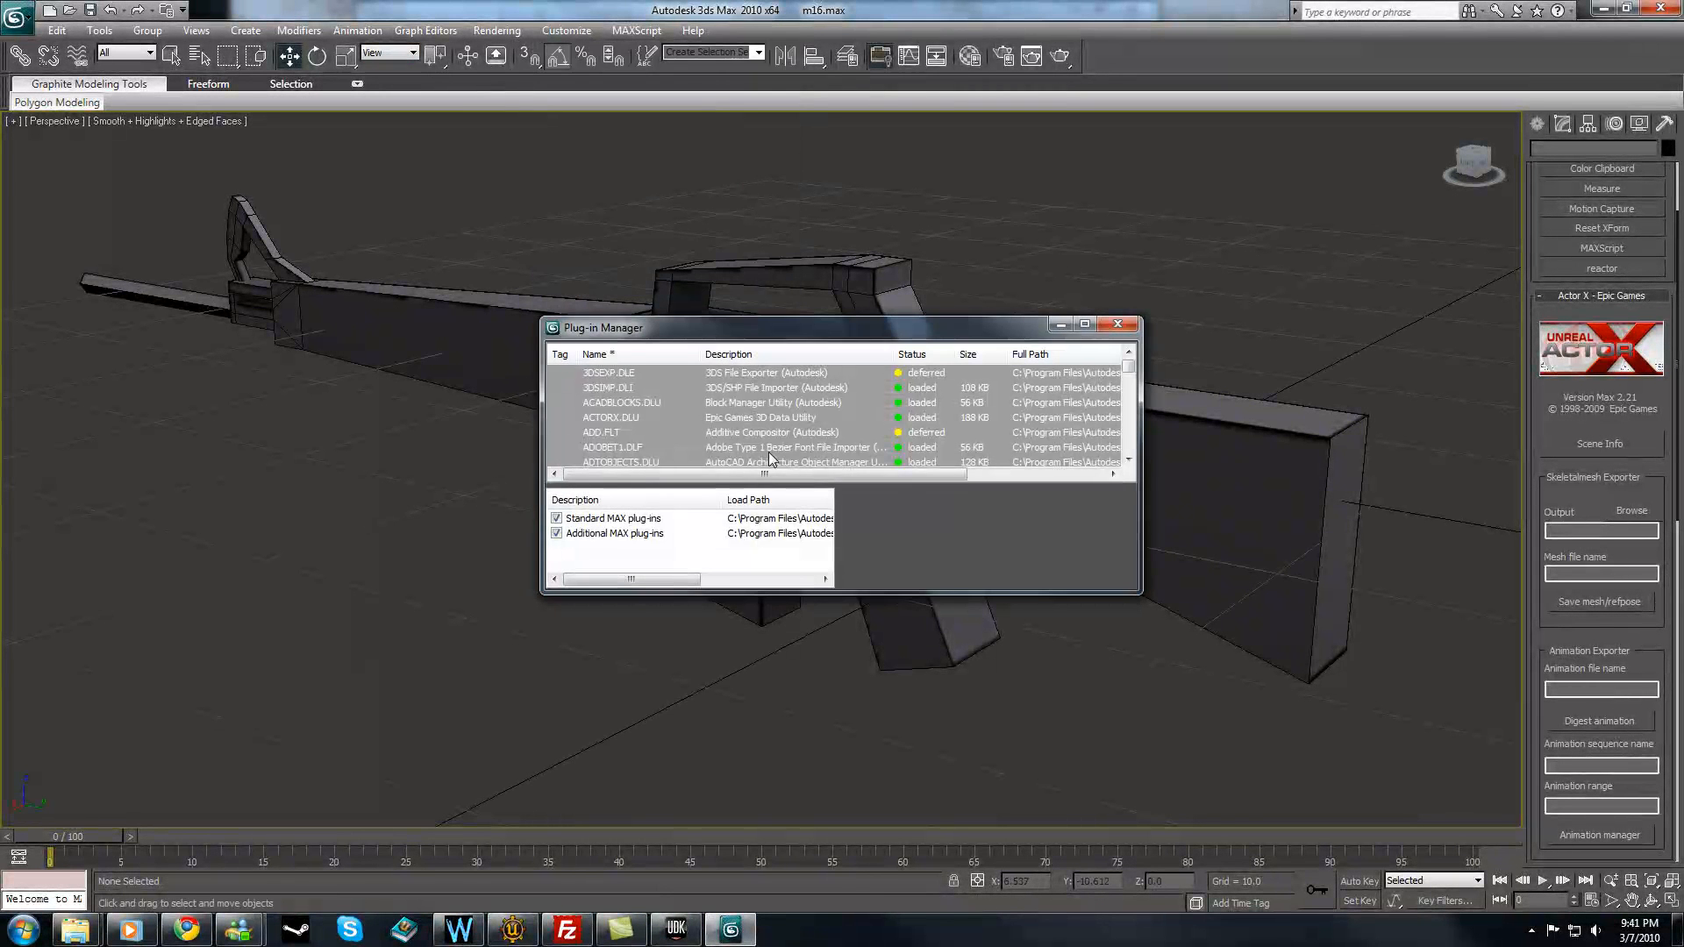
right_click(686, 418)
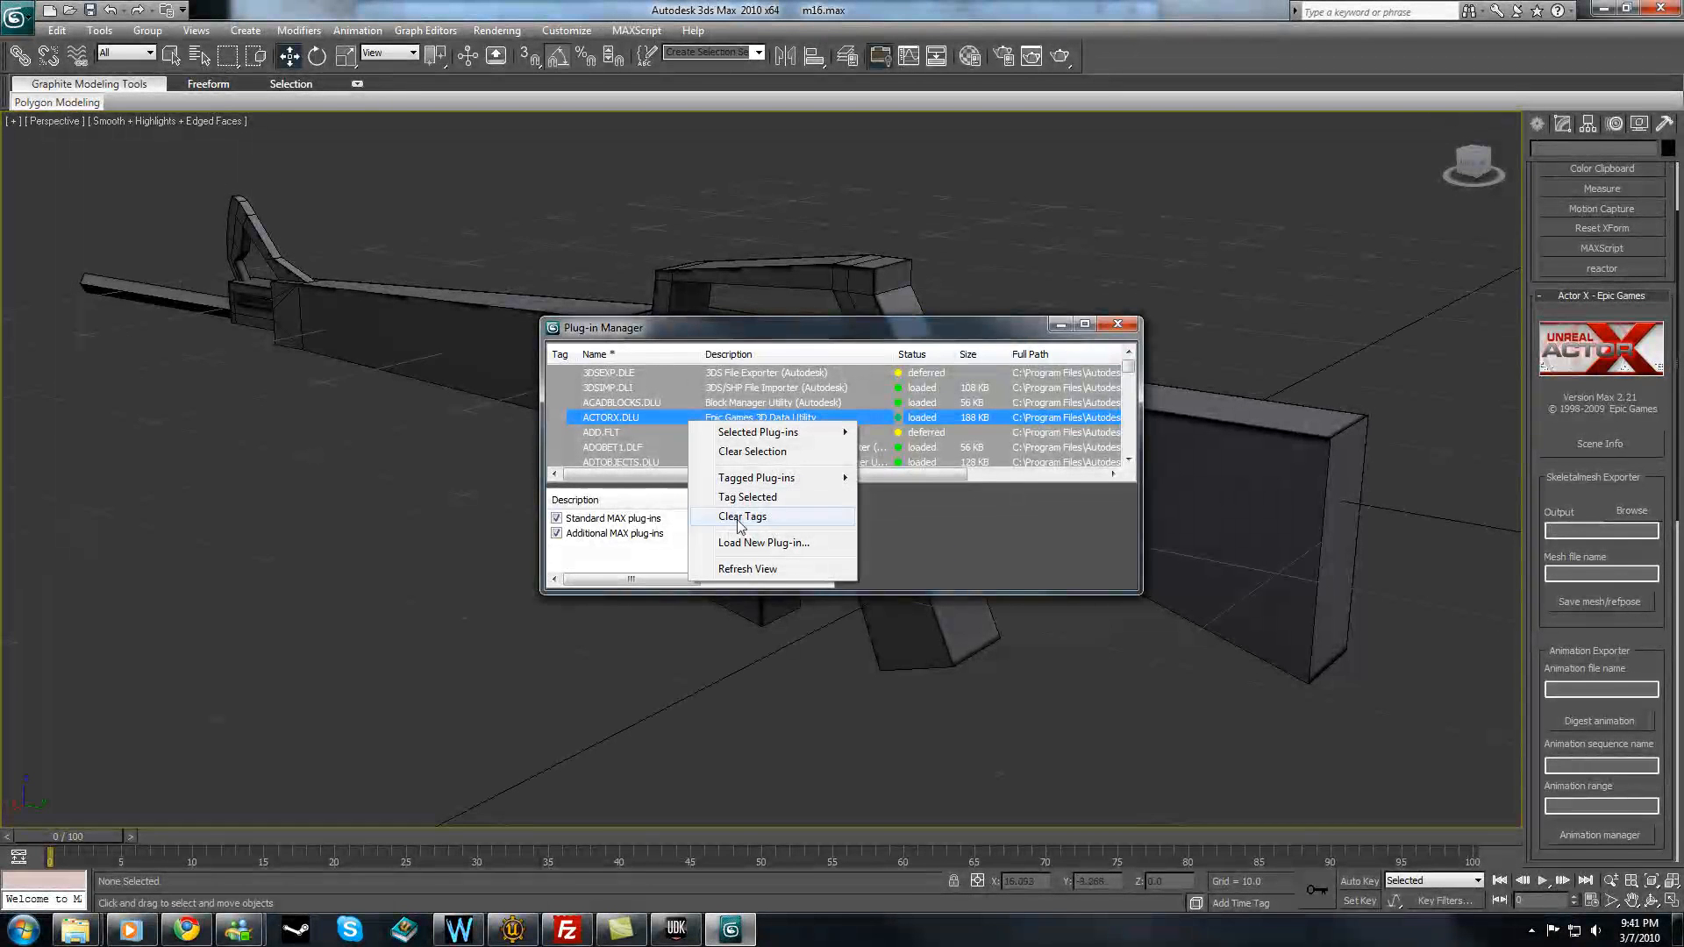
left_click(759, 543)
left_click(635, 611)
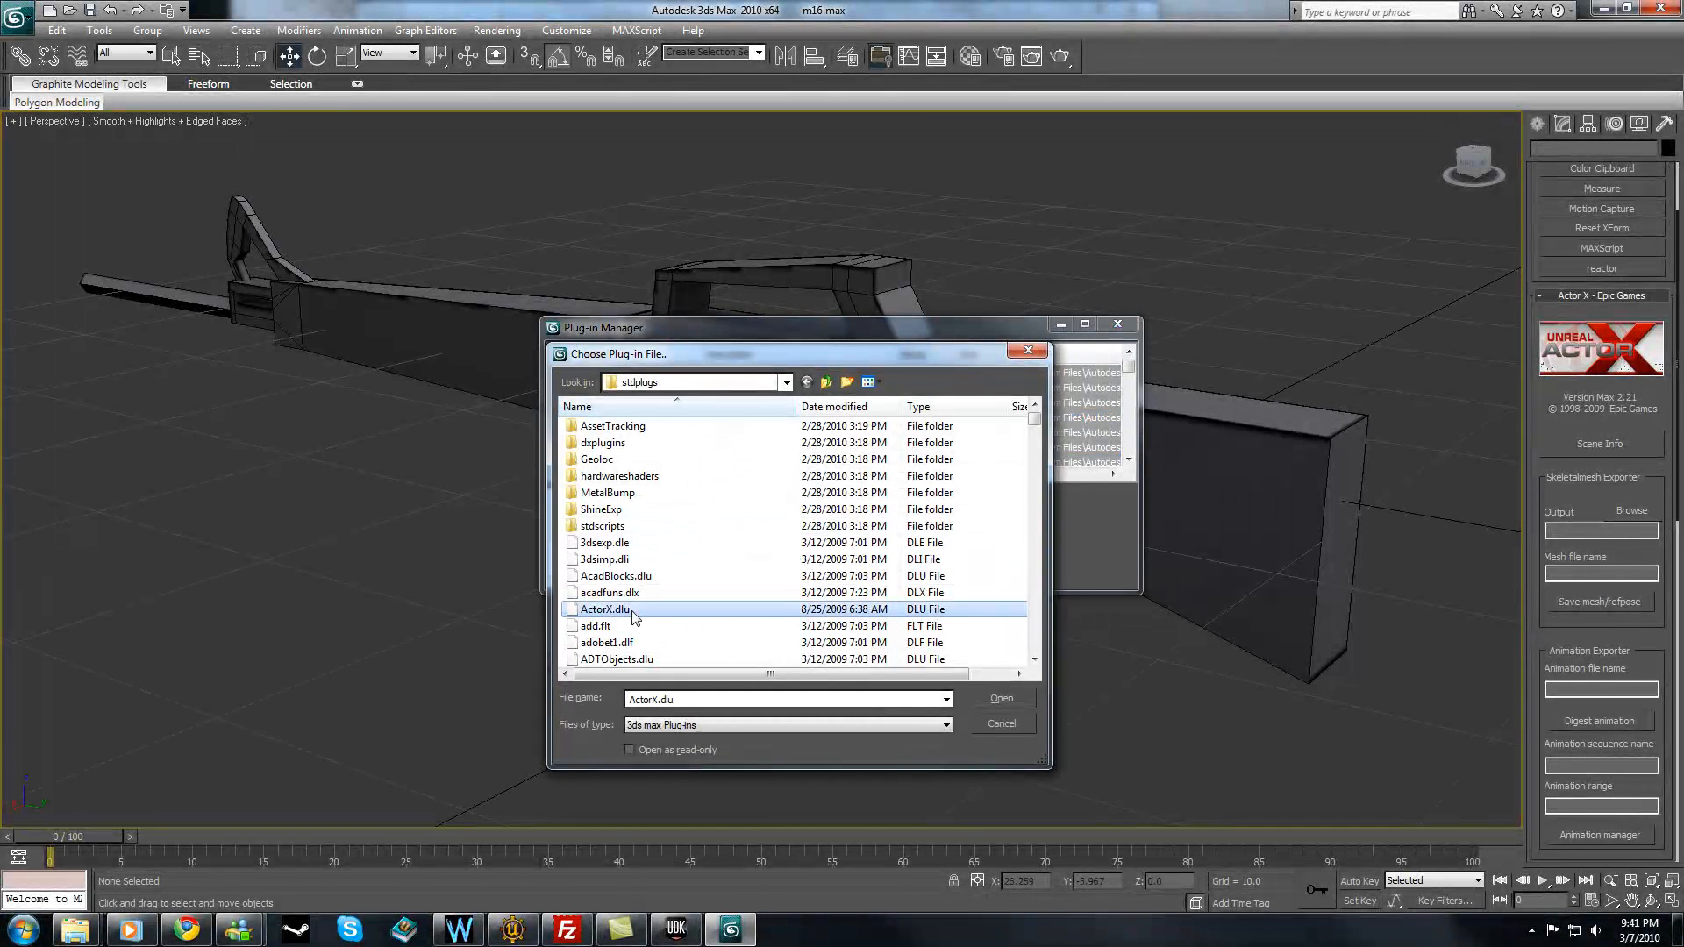
left_click(989, 701)
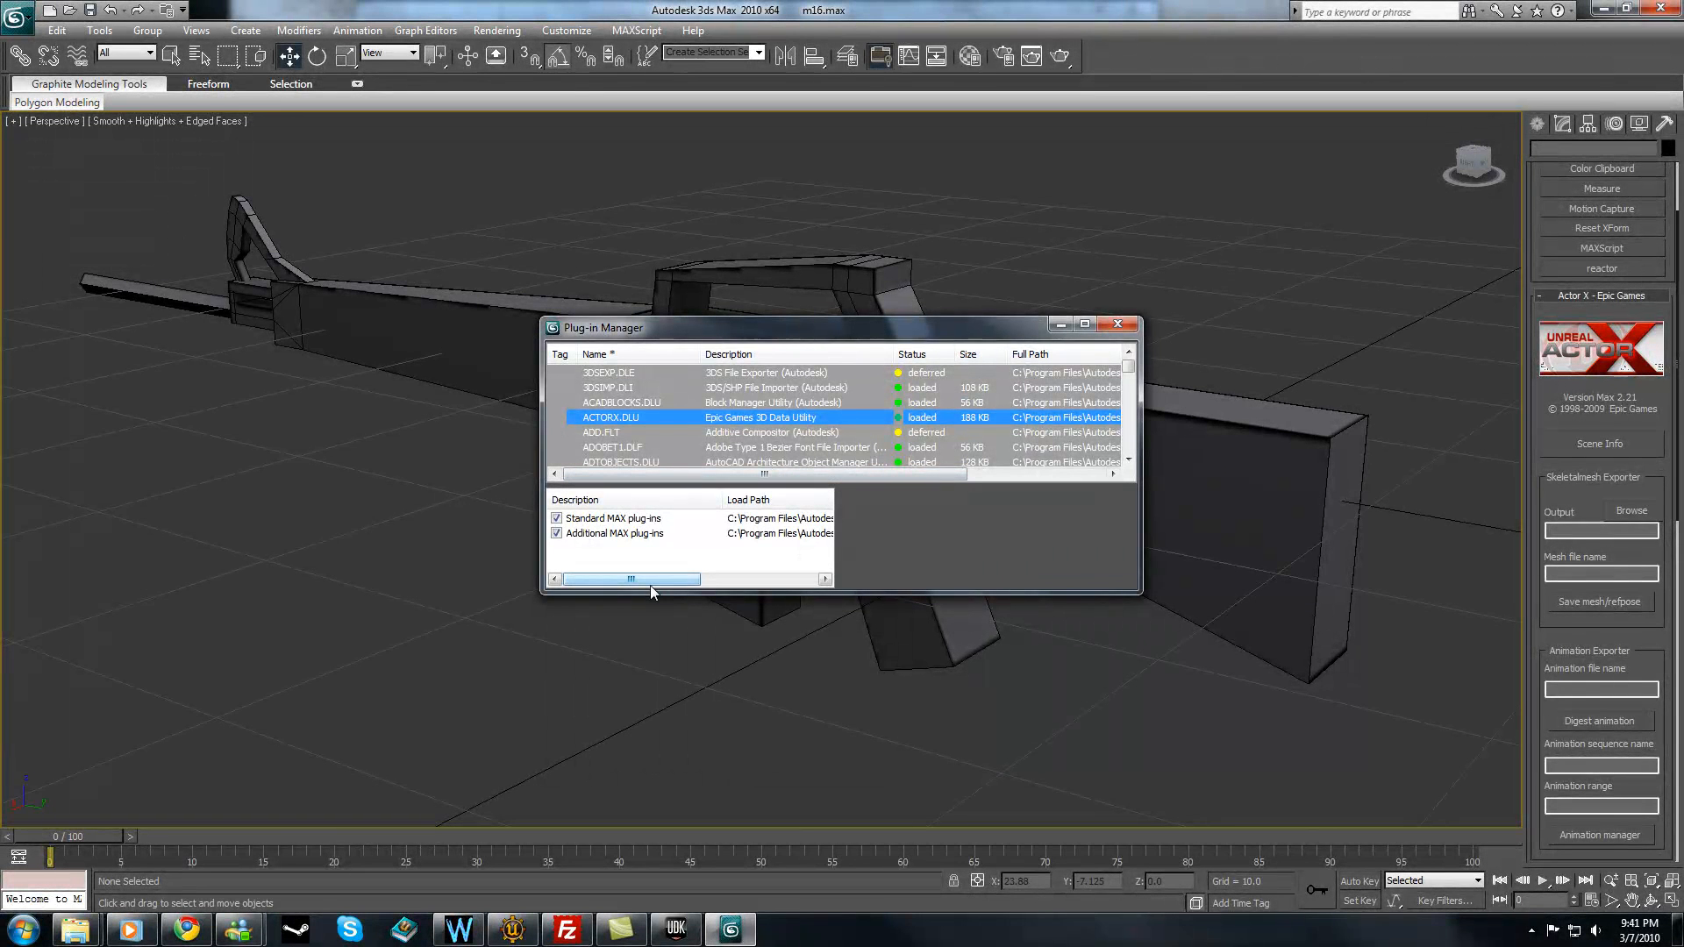
- Enlarge the Plug-in Manager window to examine the plug-in list and load paths, and close it
left_click_drag(650, 592, 650, 656)
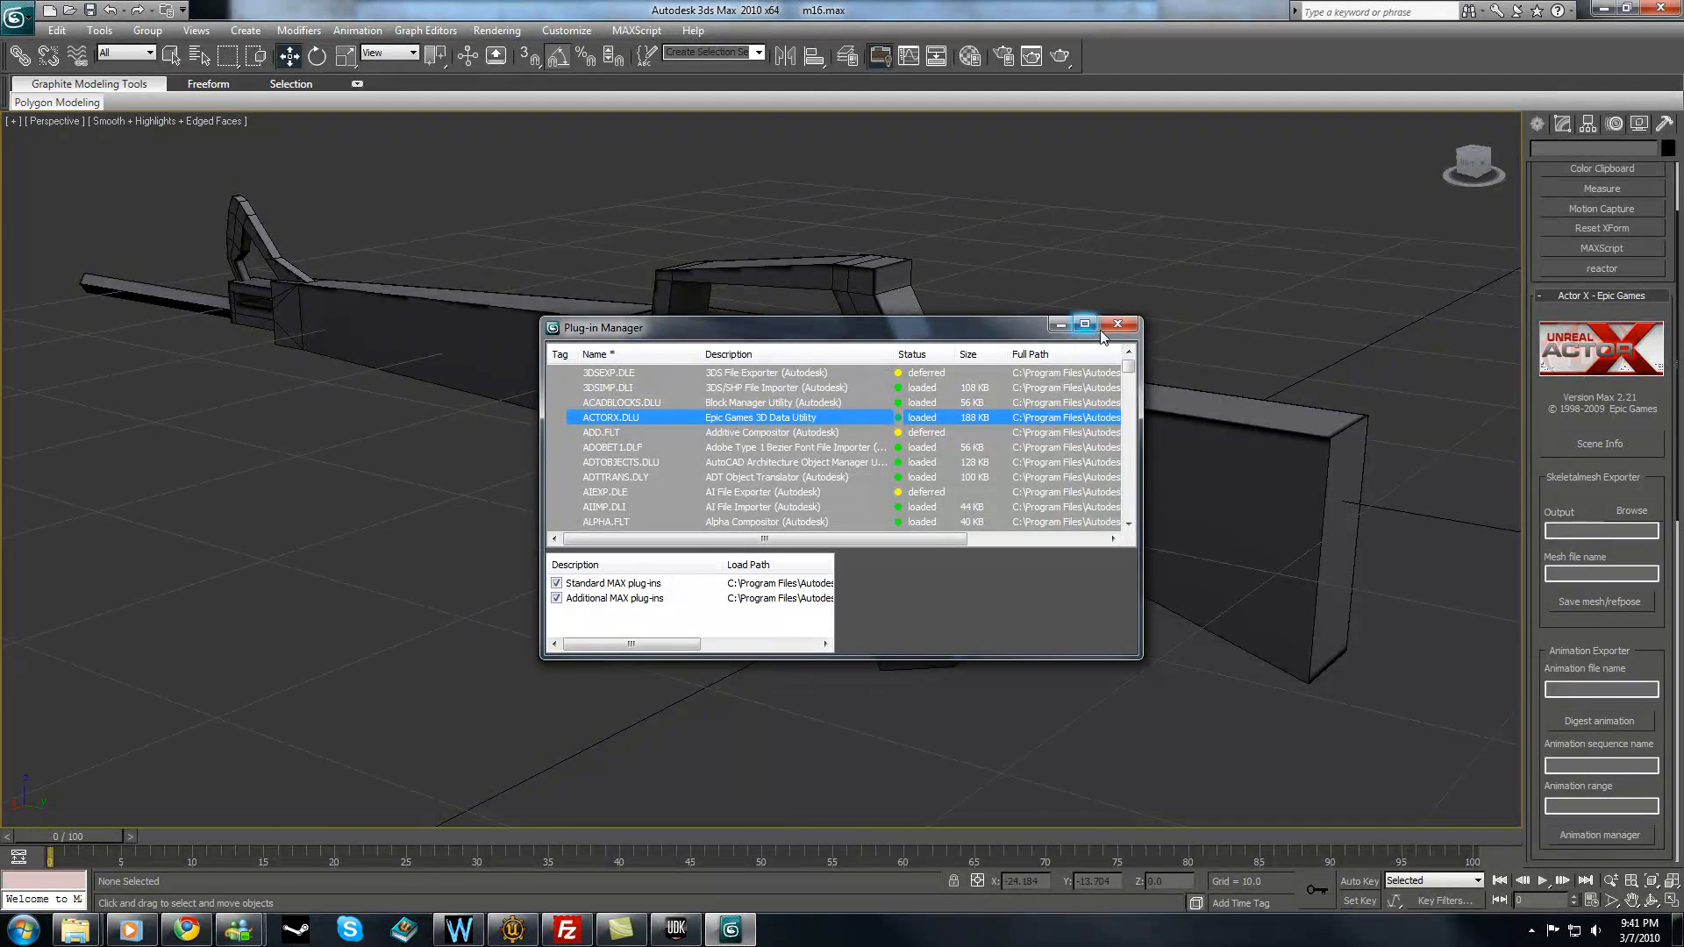
mouse_move(624, 645)
left_mouse_down()
mouse_move(728, 645)
mouse_move(603, 651)
left_mouse_up()
left_click(1117, 324)
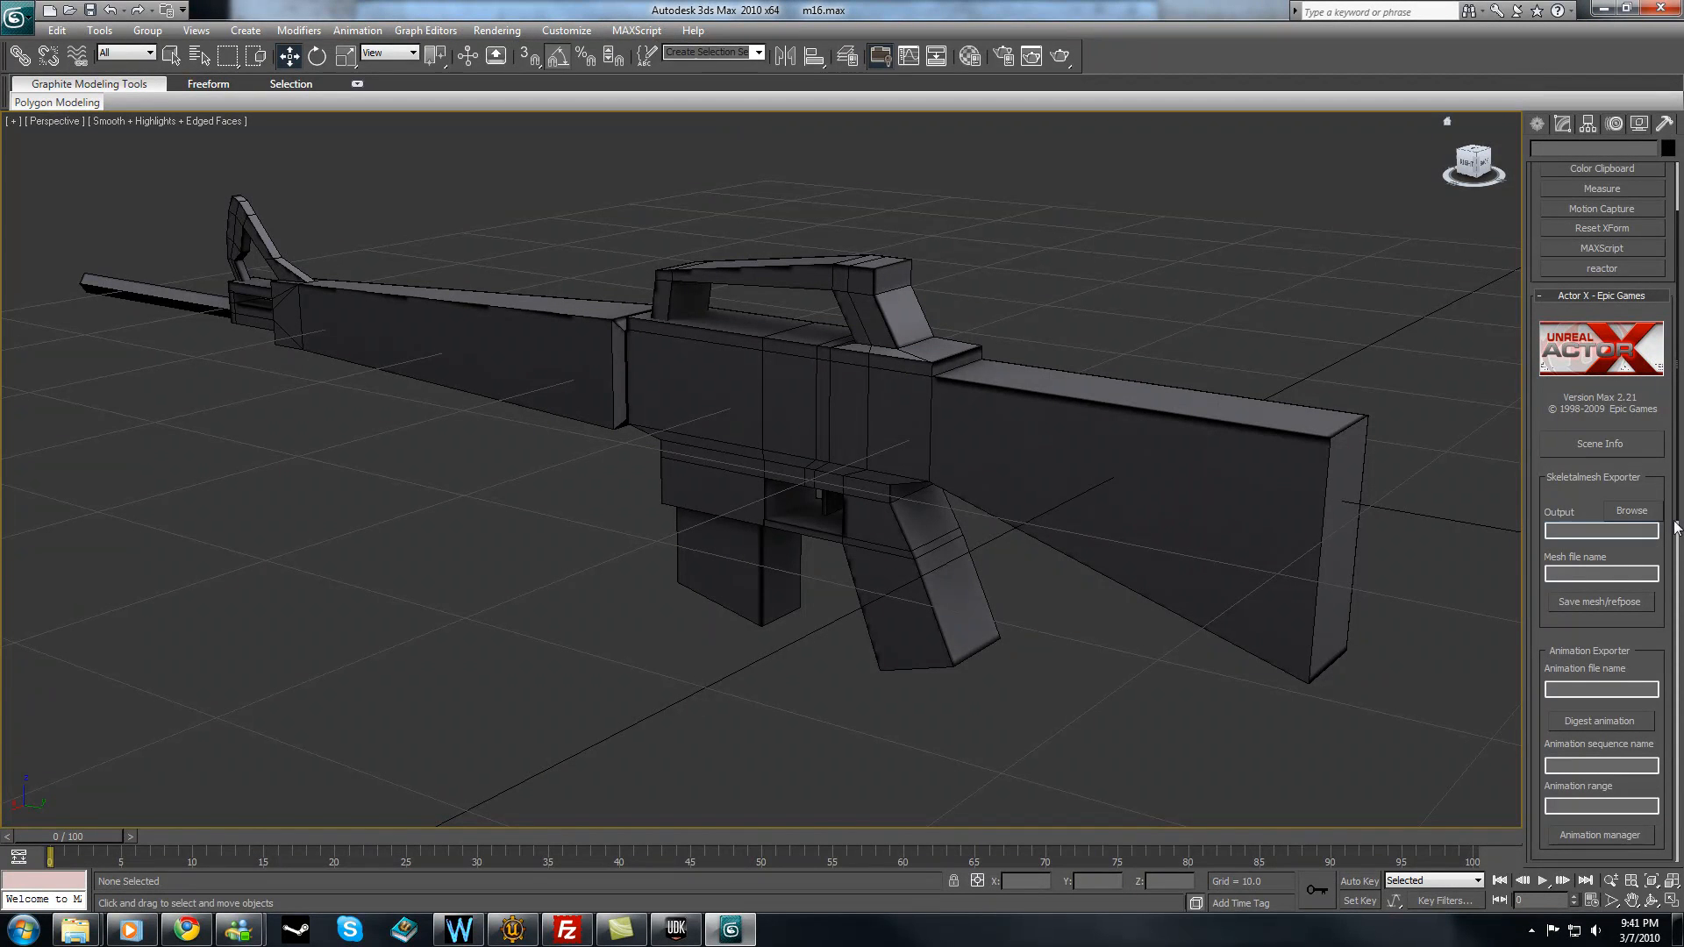
- Open the ActorX utility from the full list of additional utilities
left_click_drag(1651, 538, 1651, 189)
left_click_drag(1677, 415, 1548, 202)
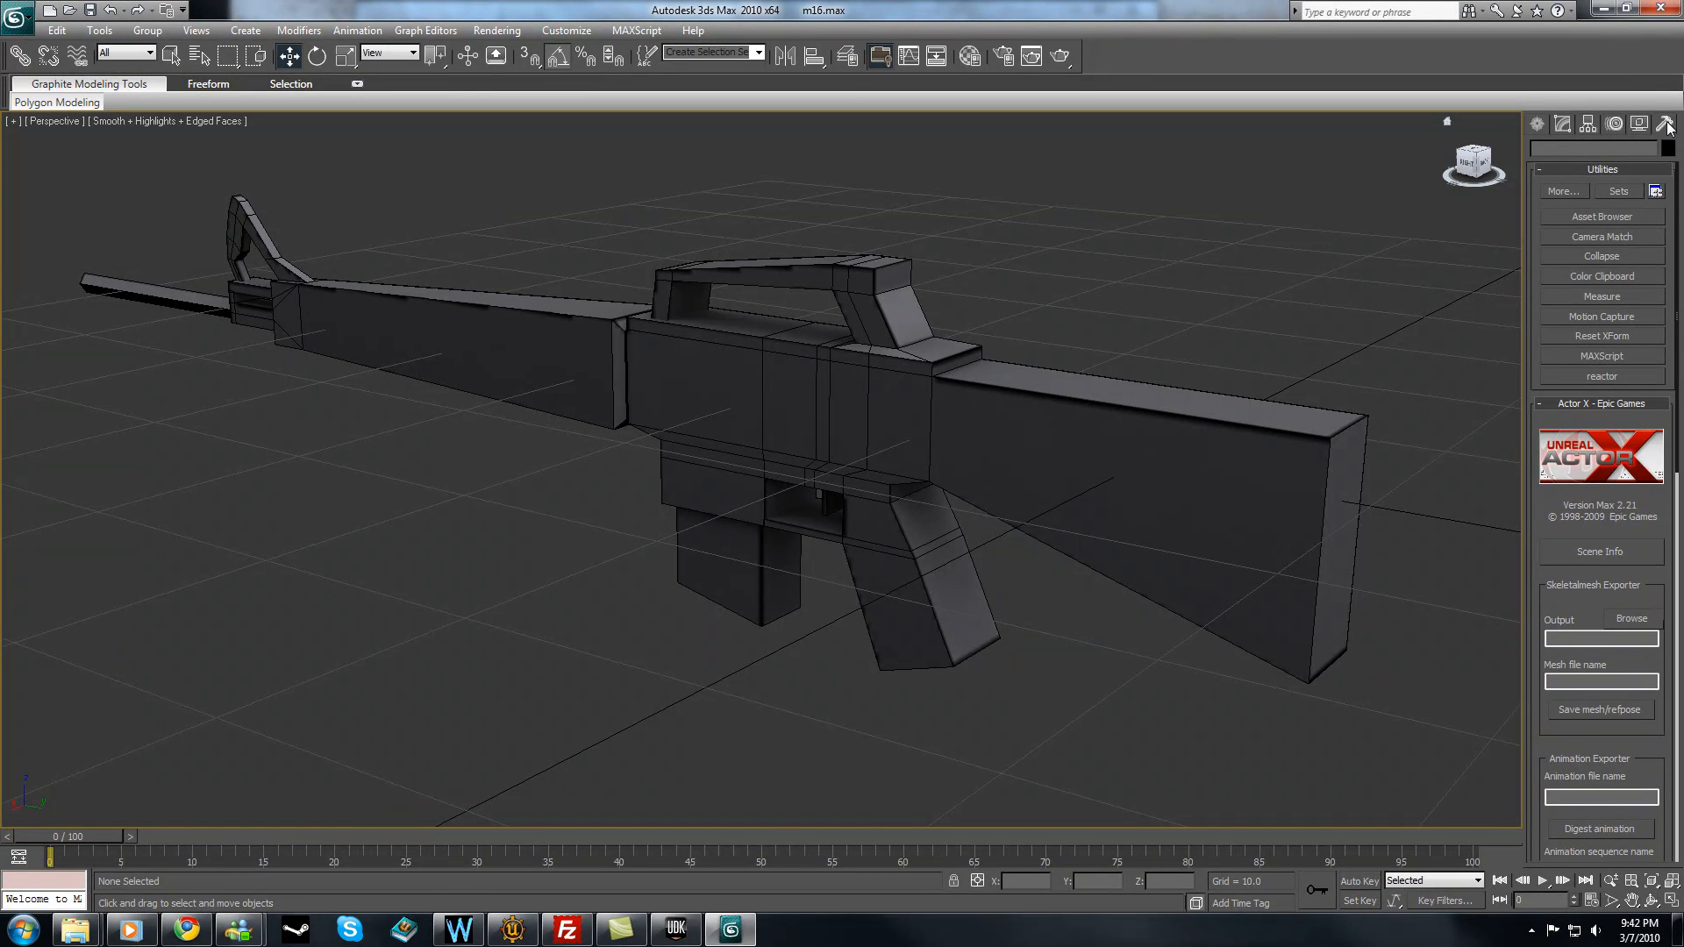
left_click(1560, 193)
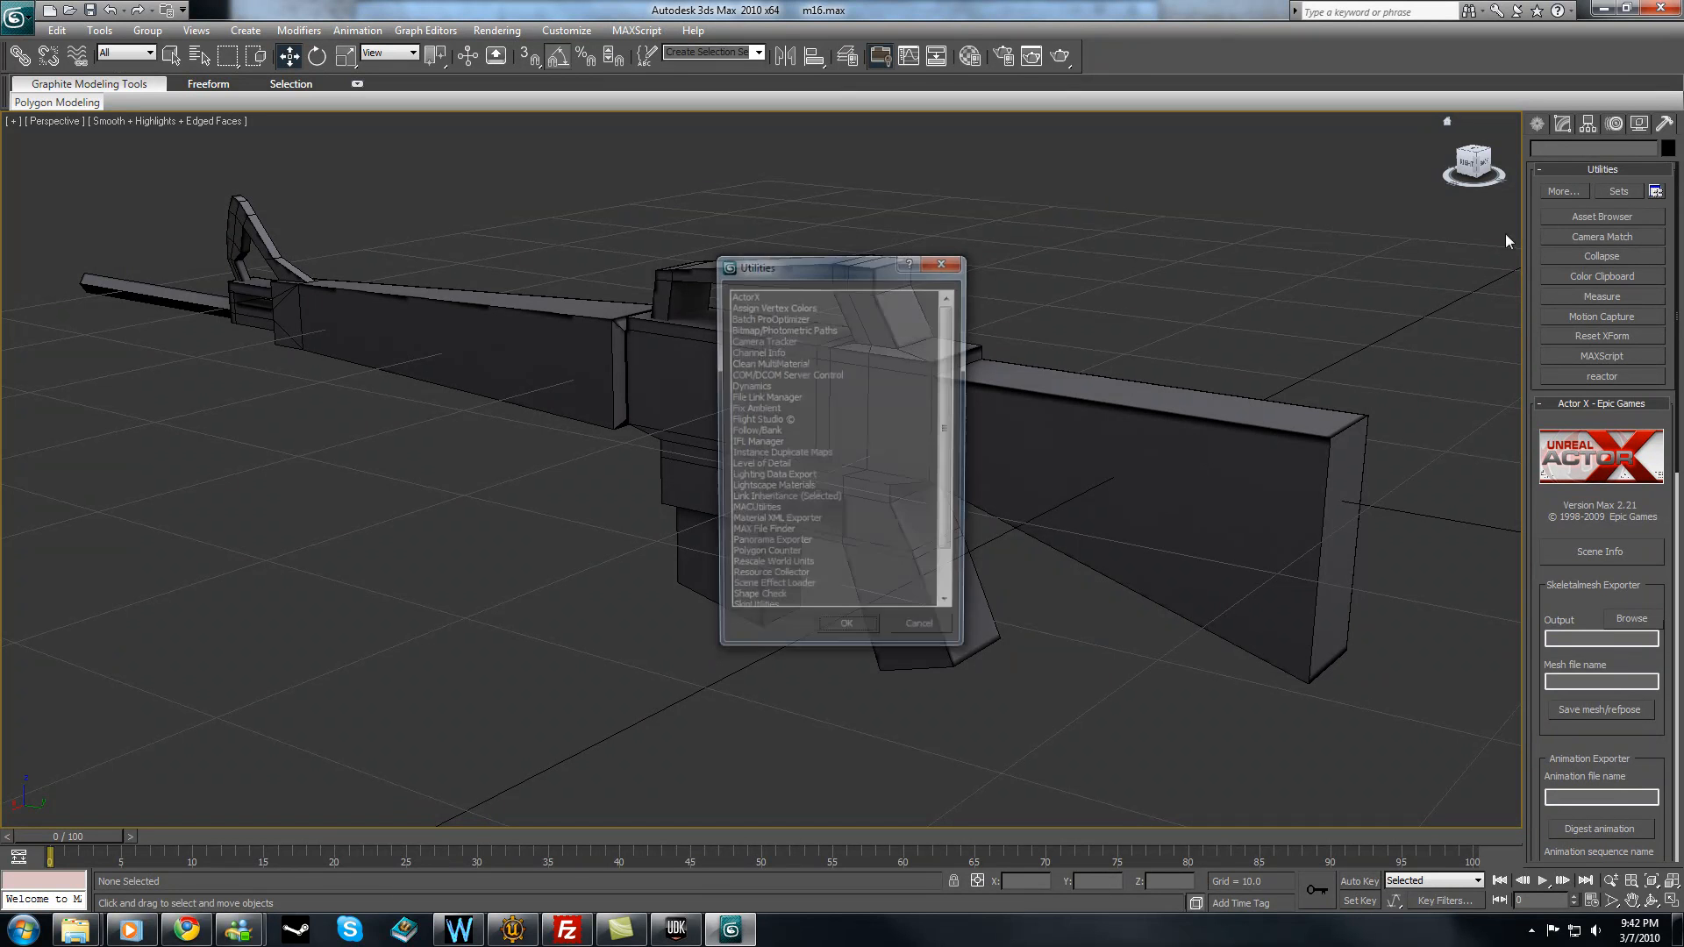
left_click(848, 633)
left_click(1563, 191)
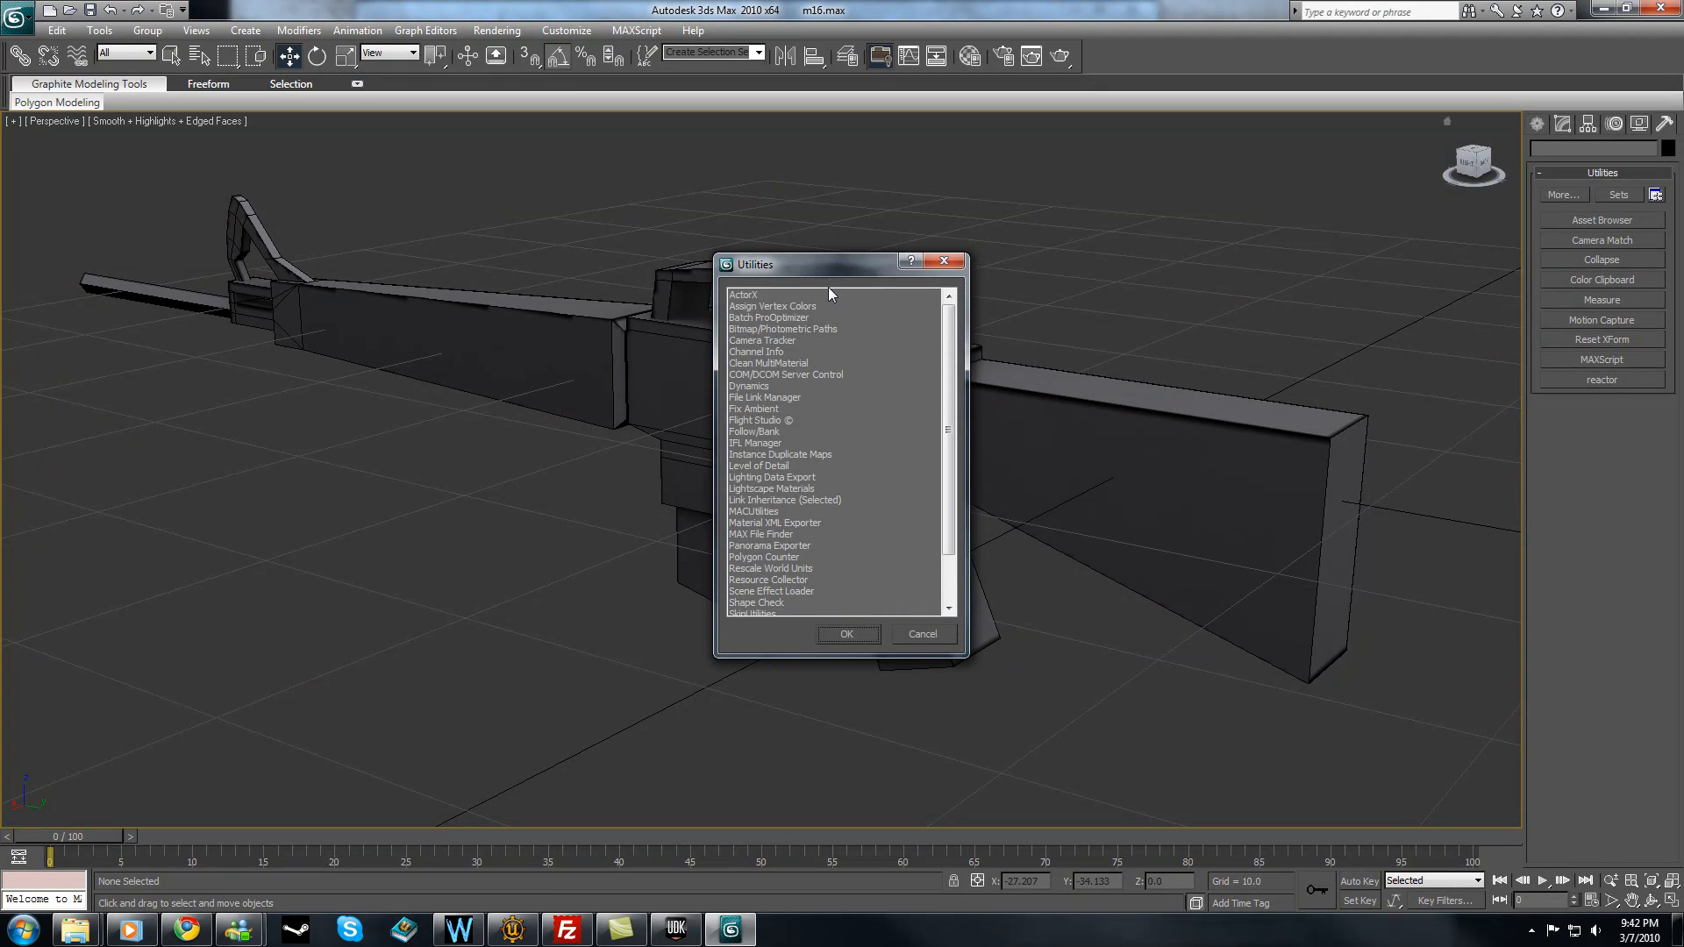
left_click(842, 638)
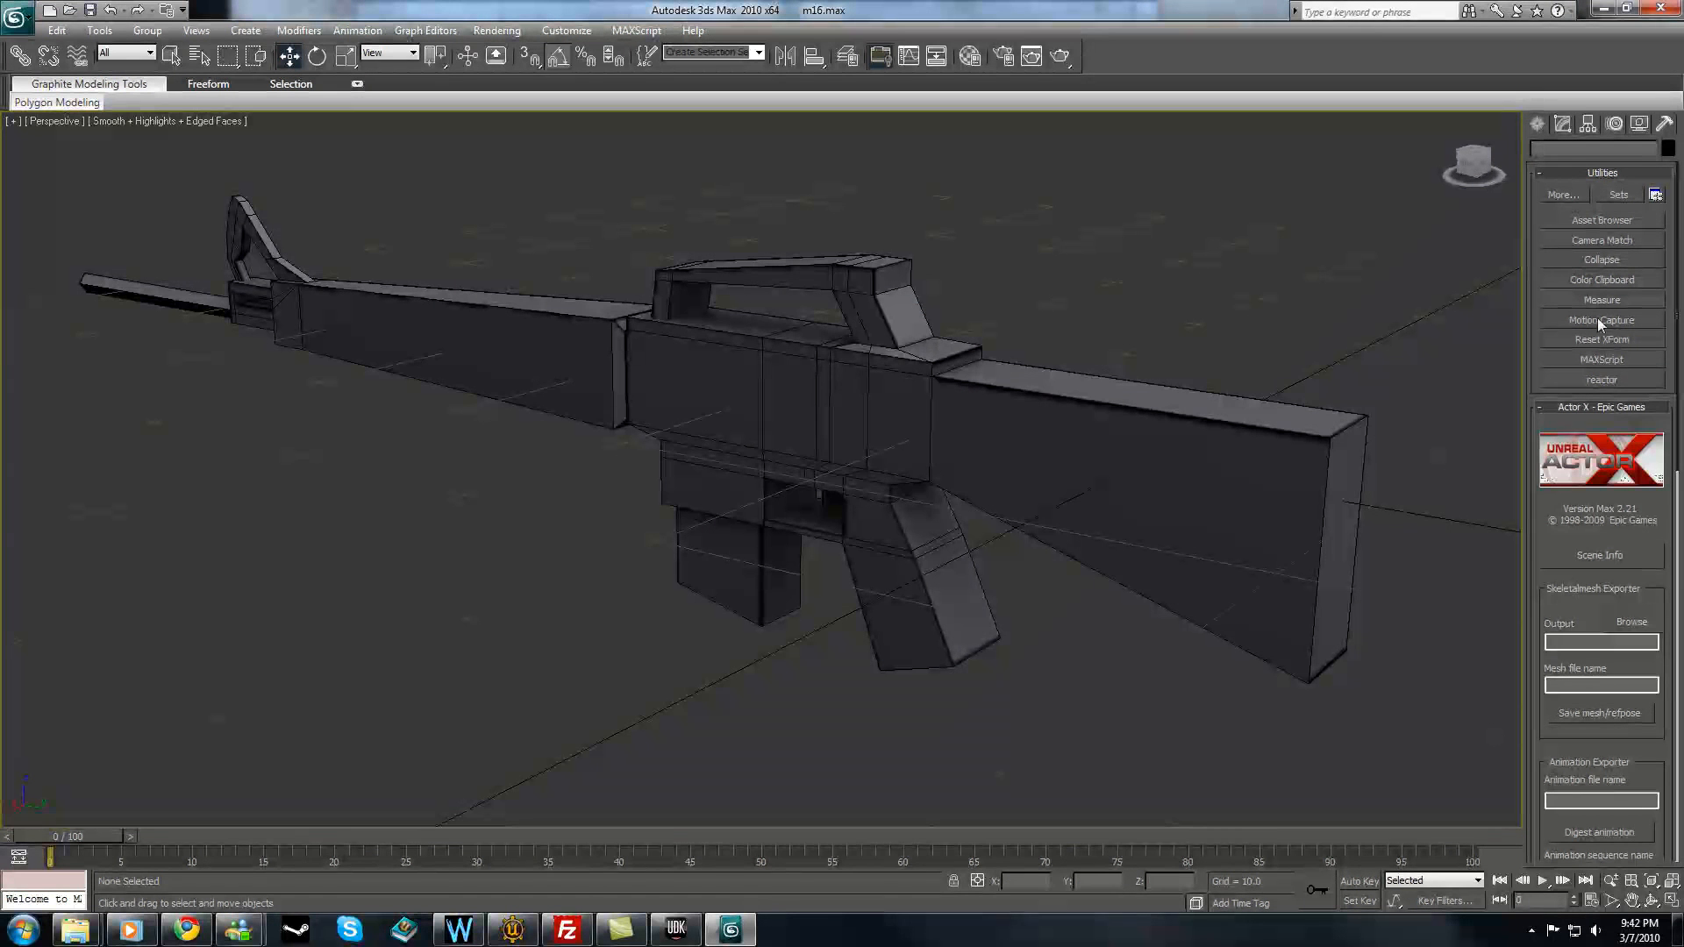
- Review the Actor X scene info for the geometry and bones, close it, and leave the rifle deselected
left_click(1575, 551)
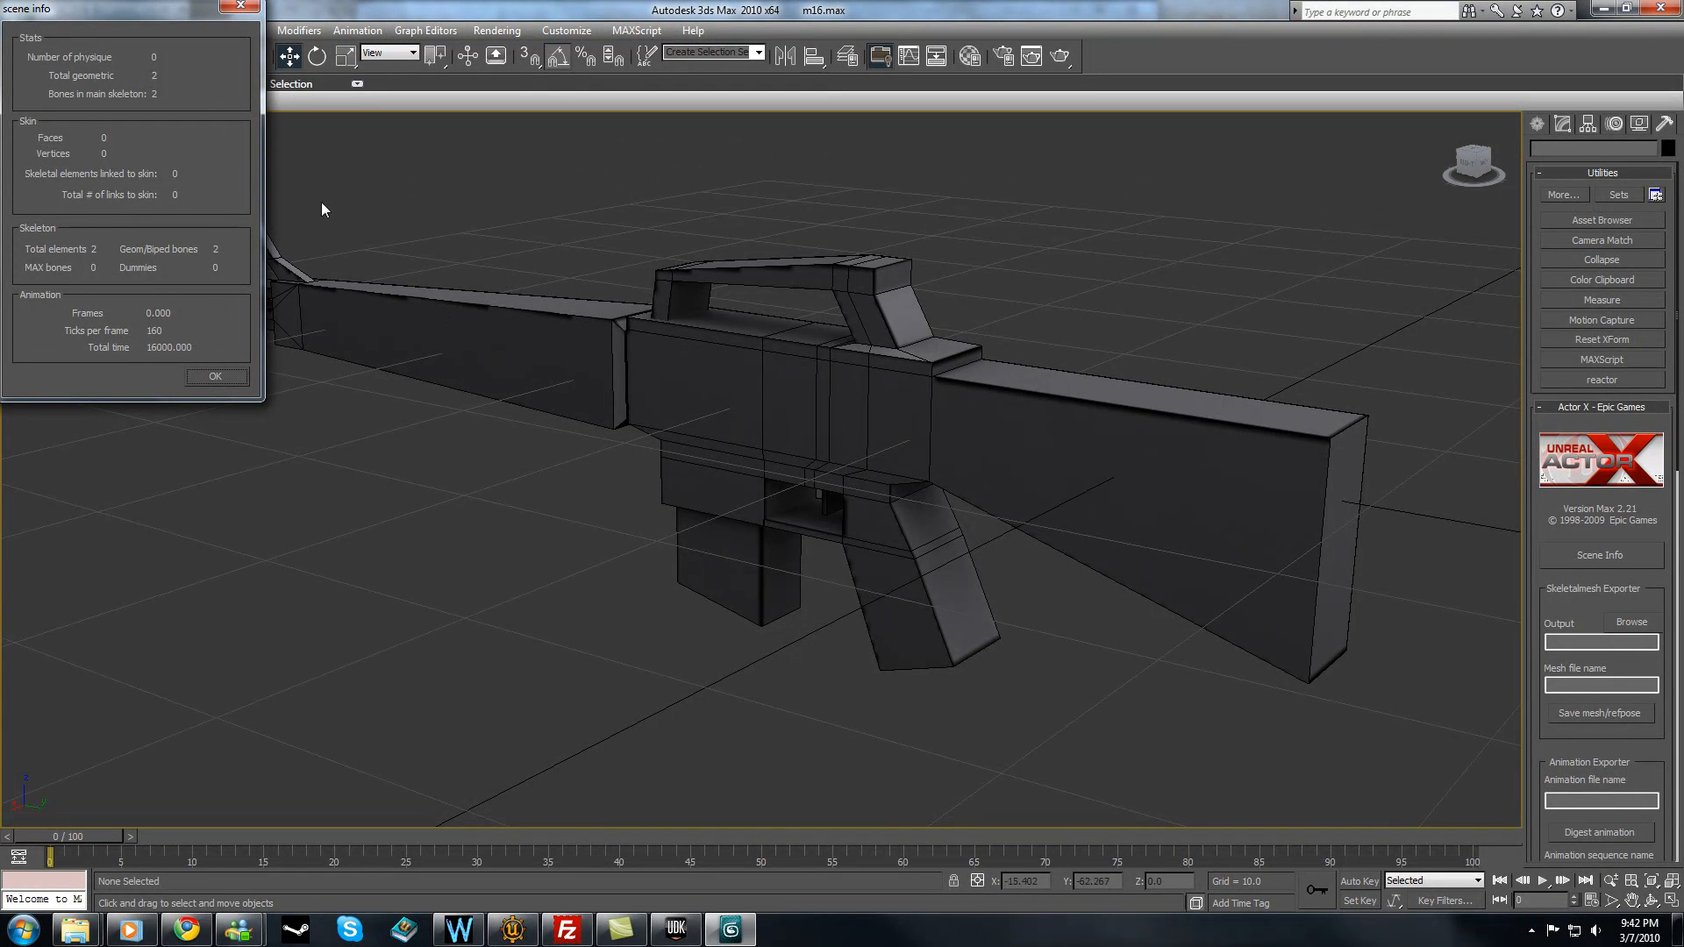
left_click_drag(104, 12, 116, 55)
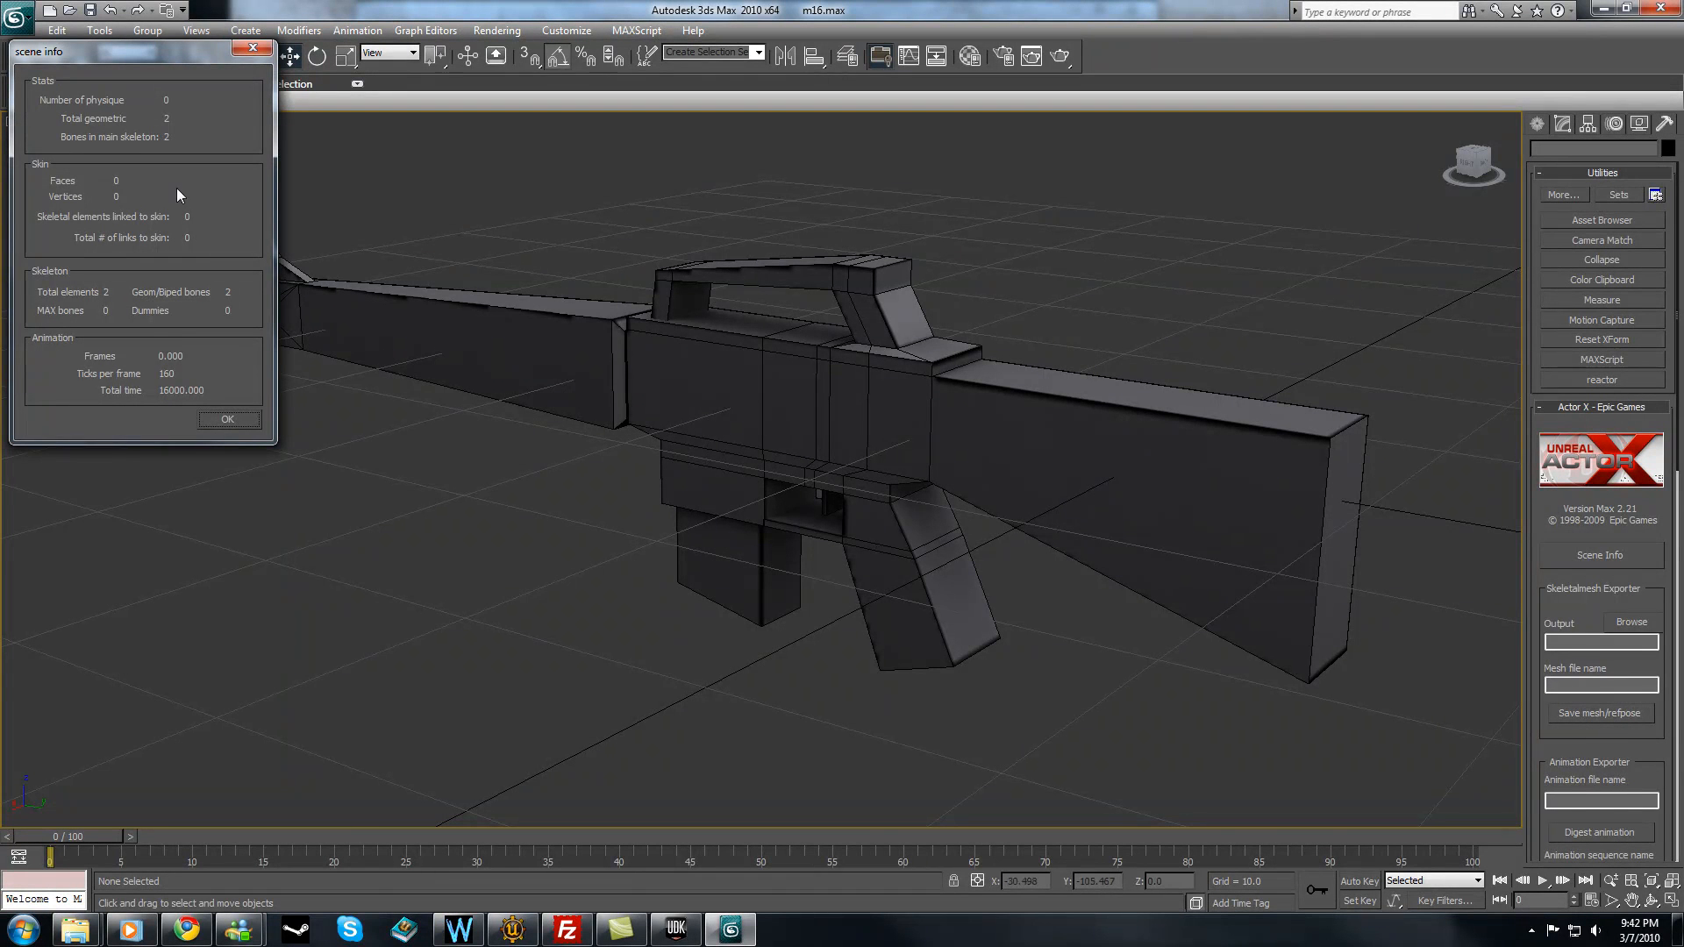
left_click(228, 420)
left_click(783, 334)
left_click(991, 343)
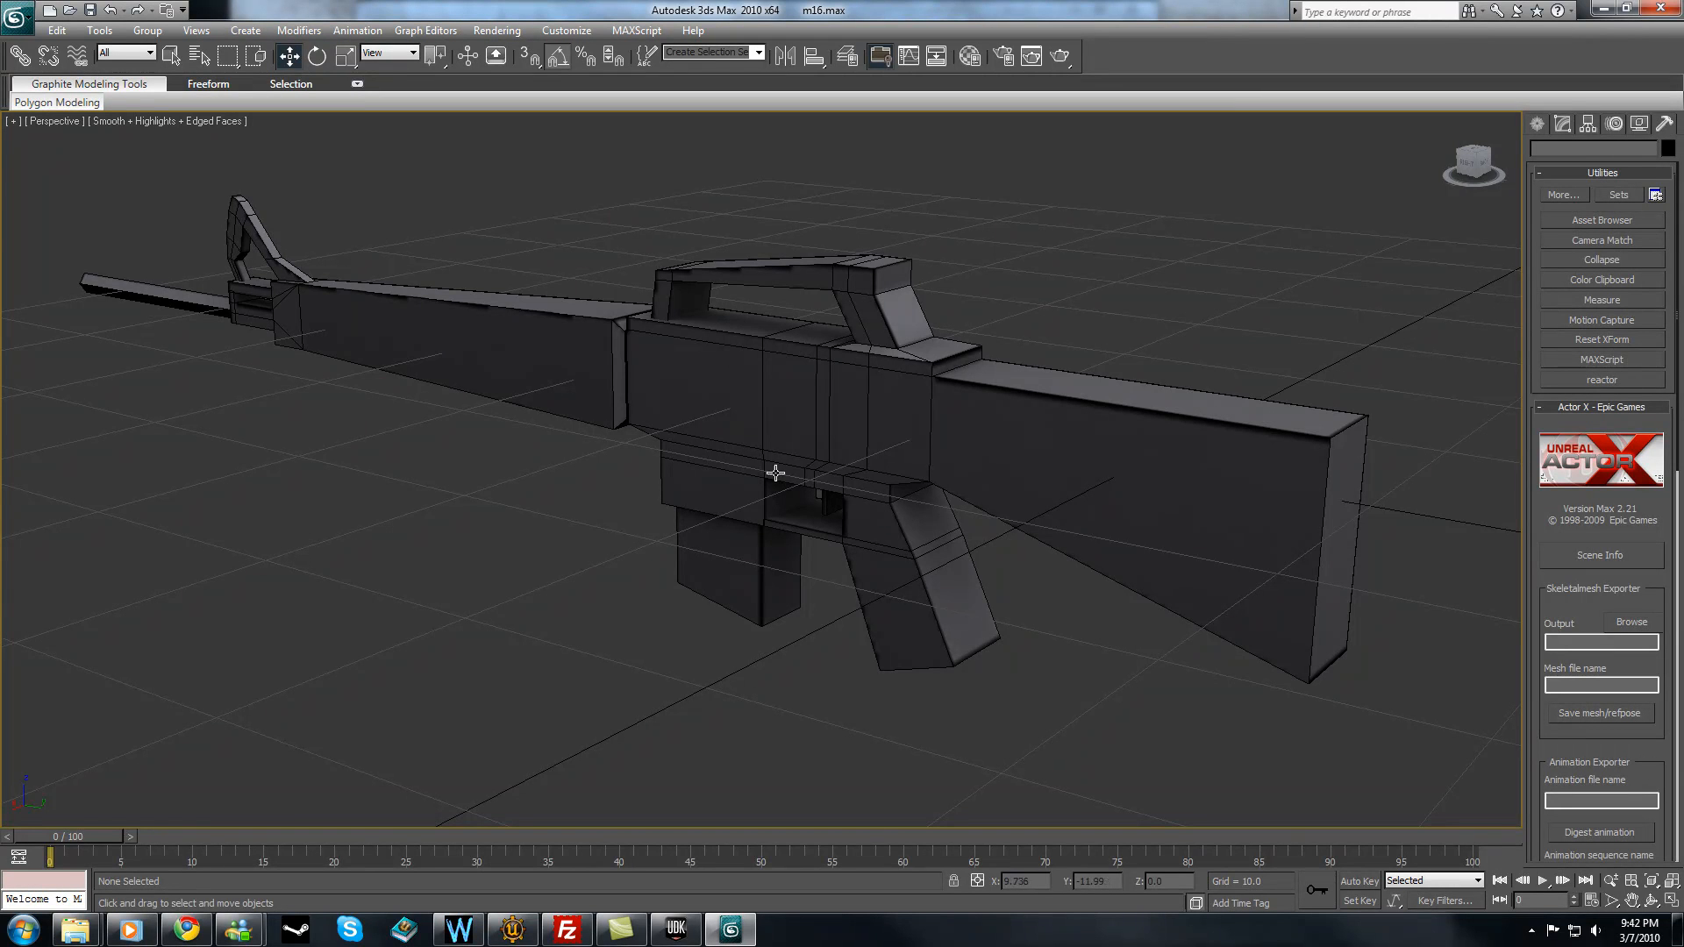
- Examine the rifle body and its trigger area by selecting the parts, and leave everything deselected
left_click(917, 525)
left_click(820, 507)
left_click(571, 582)
middle_click_drag(687, 390, 672, 448)
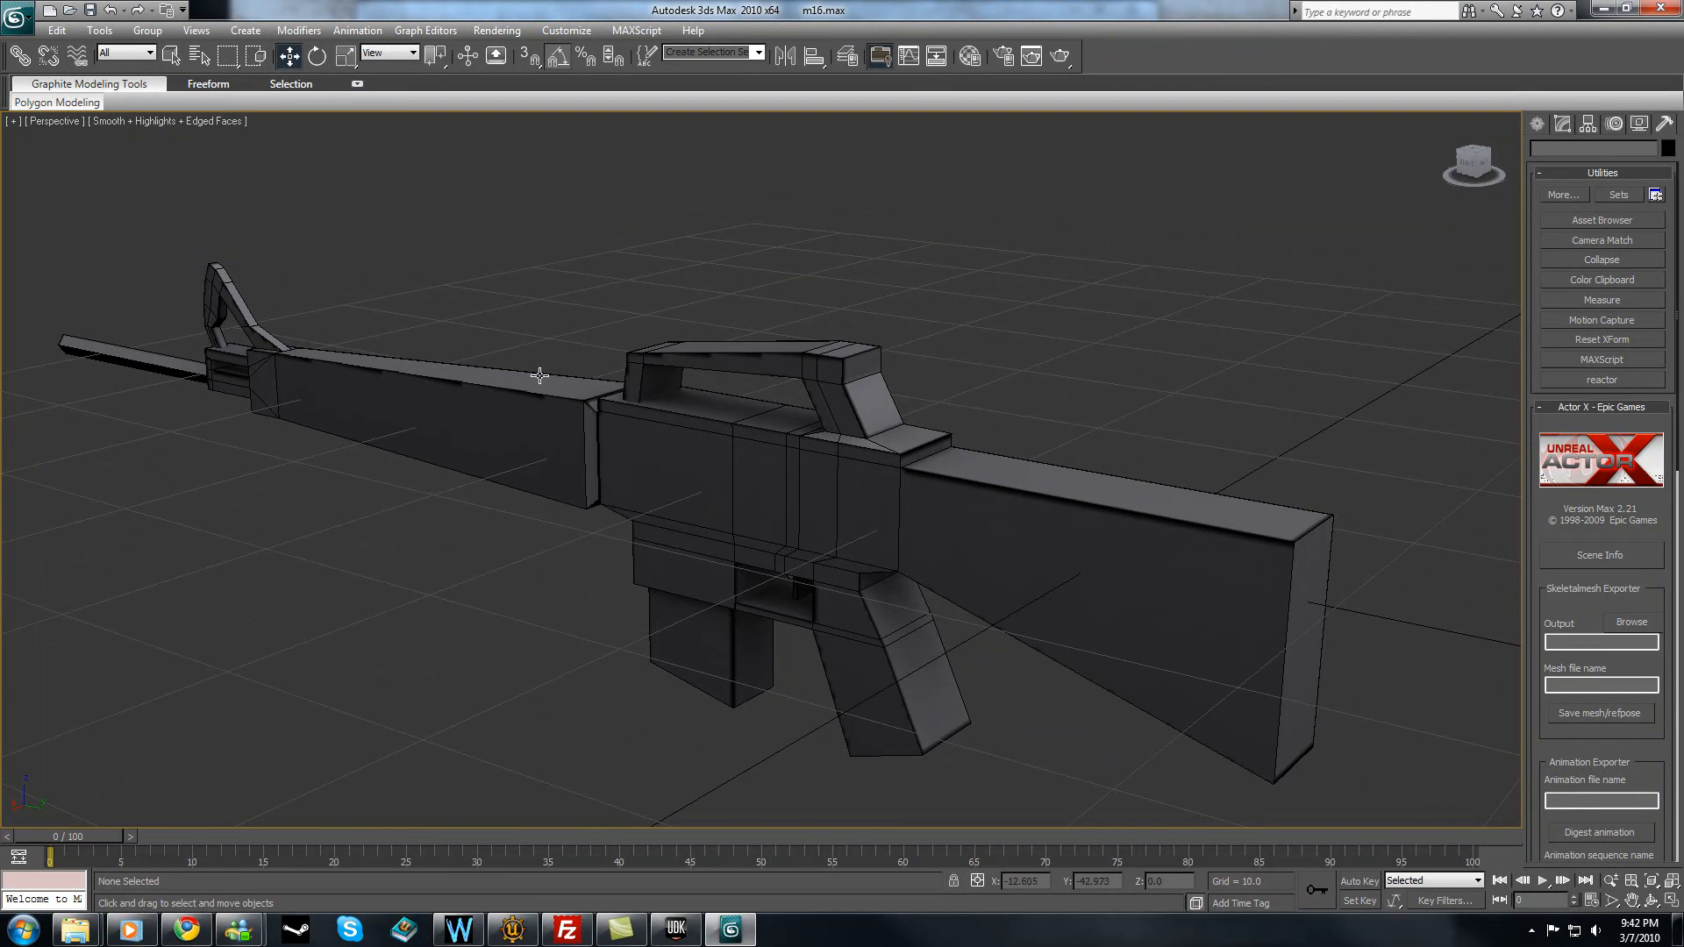
mouse_move(521, 326)
middle_mouse_down()
mouse_move(507, 308)
mouse_move(544, 327)
middle_mouse_up()
middle_click_drag(489, 519, 482, 490)
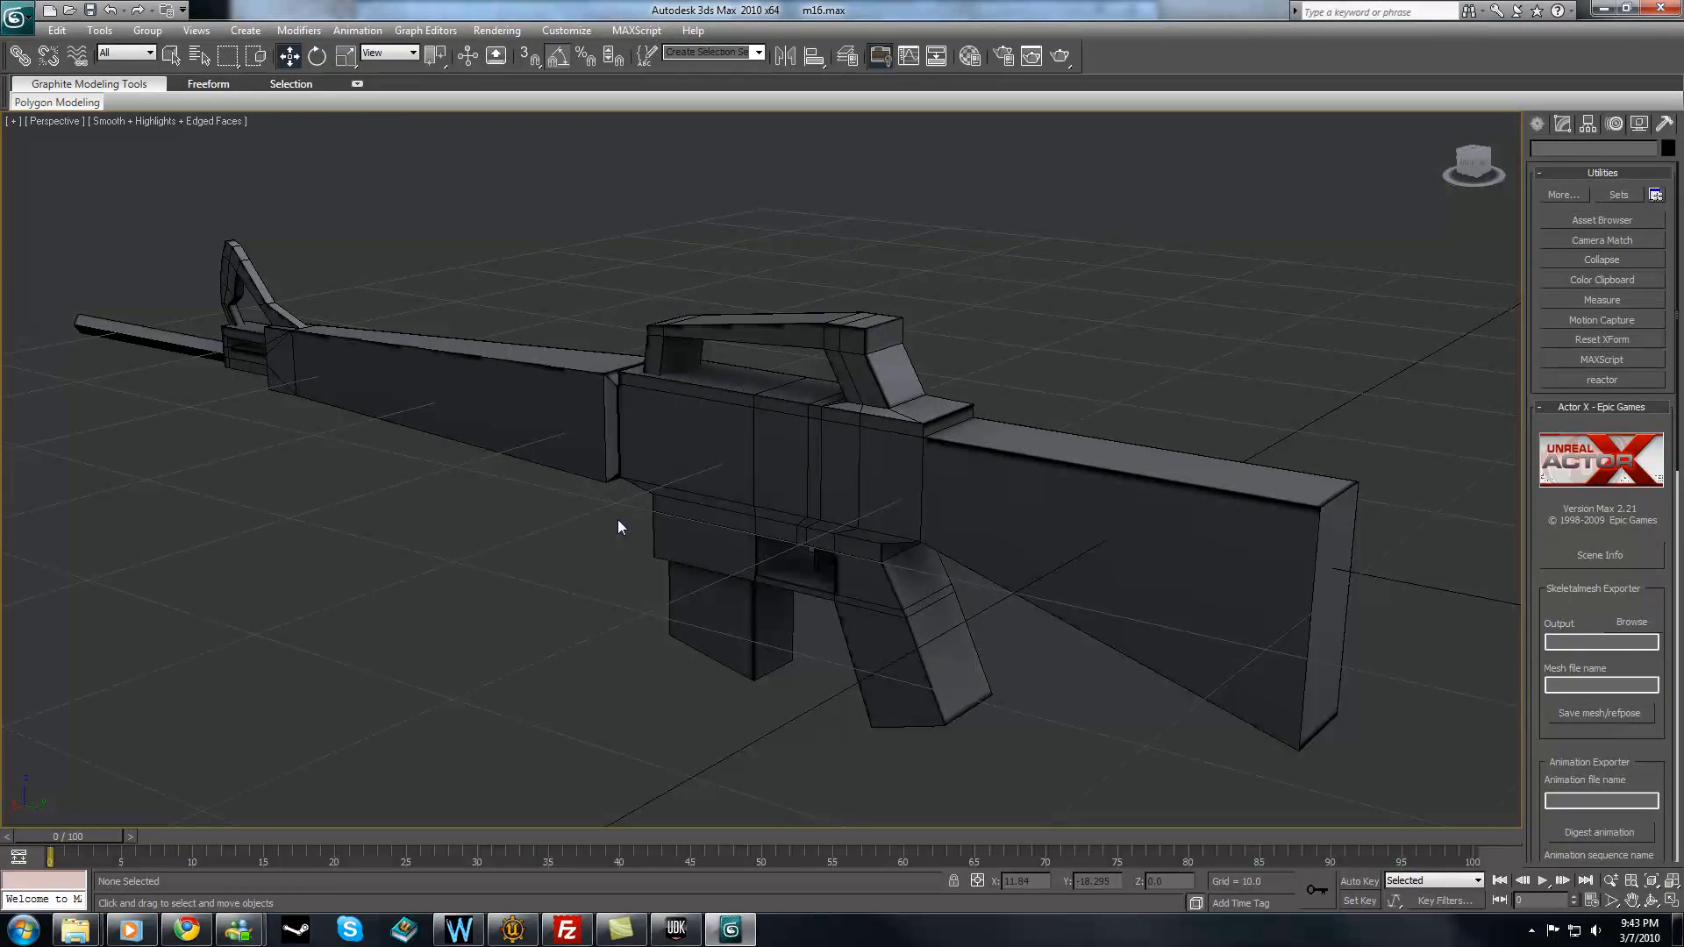
left_click(813, 562)
left_click(1057, 341)
left_click(849, 398)
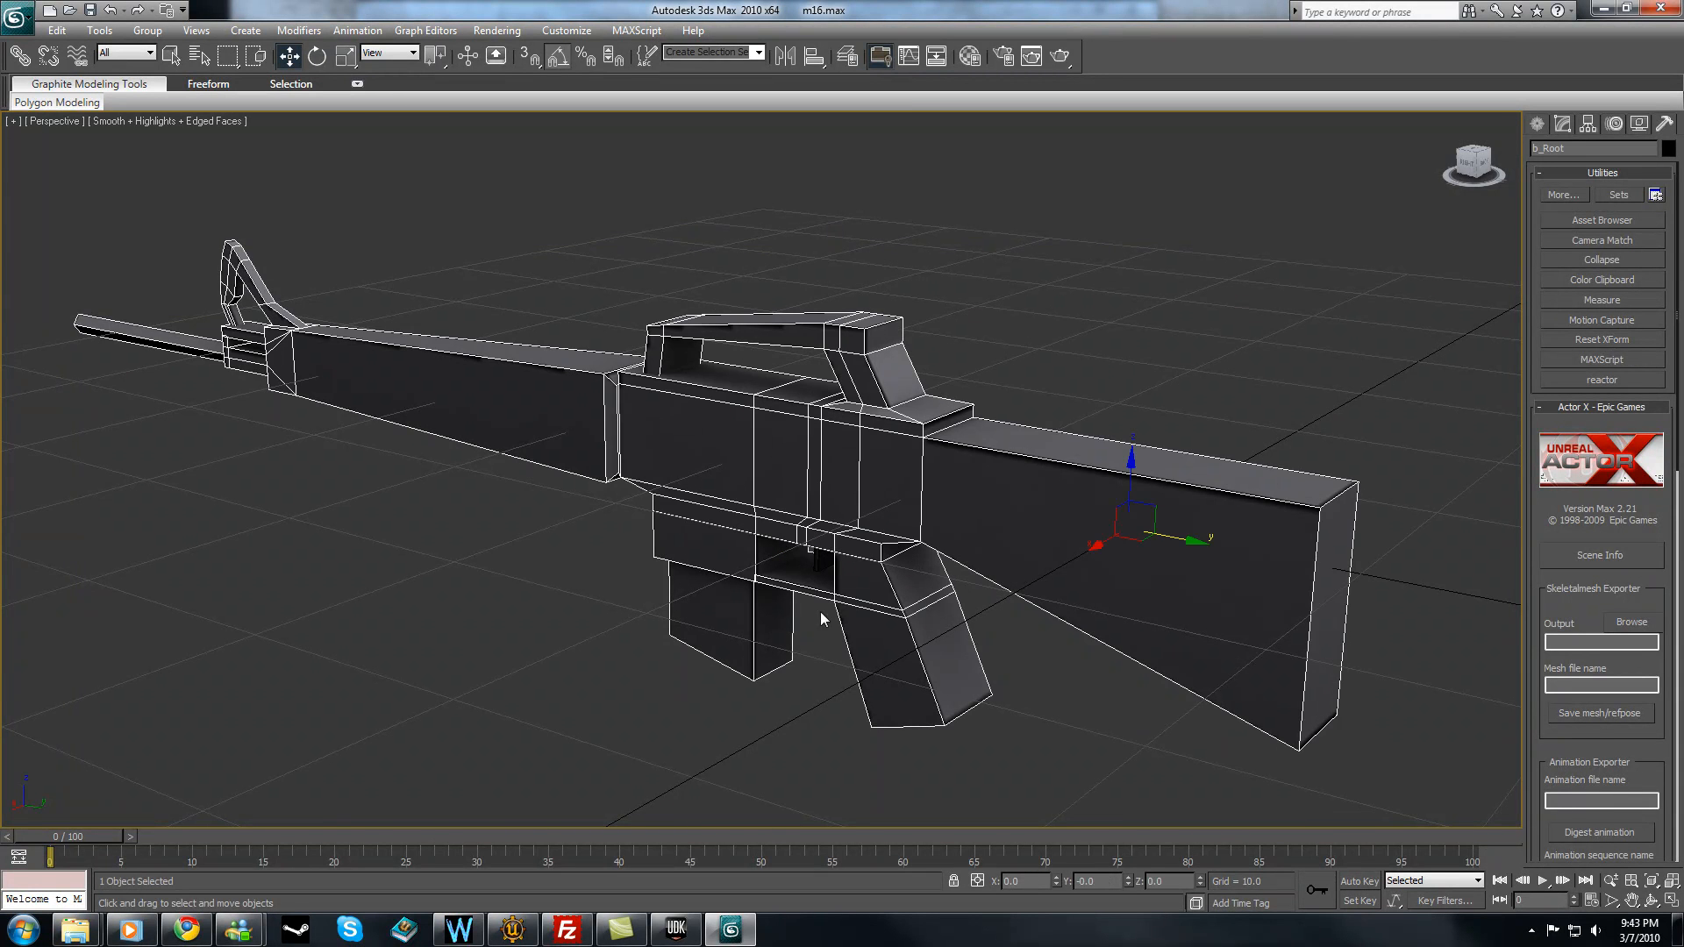
left_click(816, 560)
left_click(854, 508)
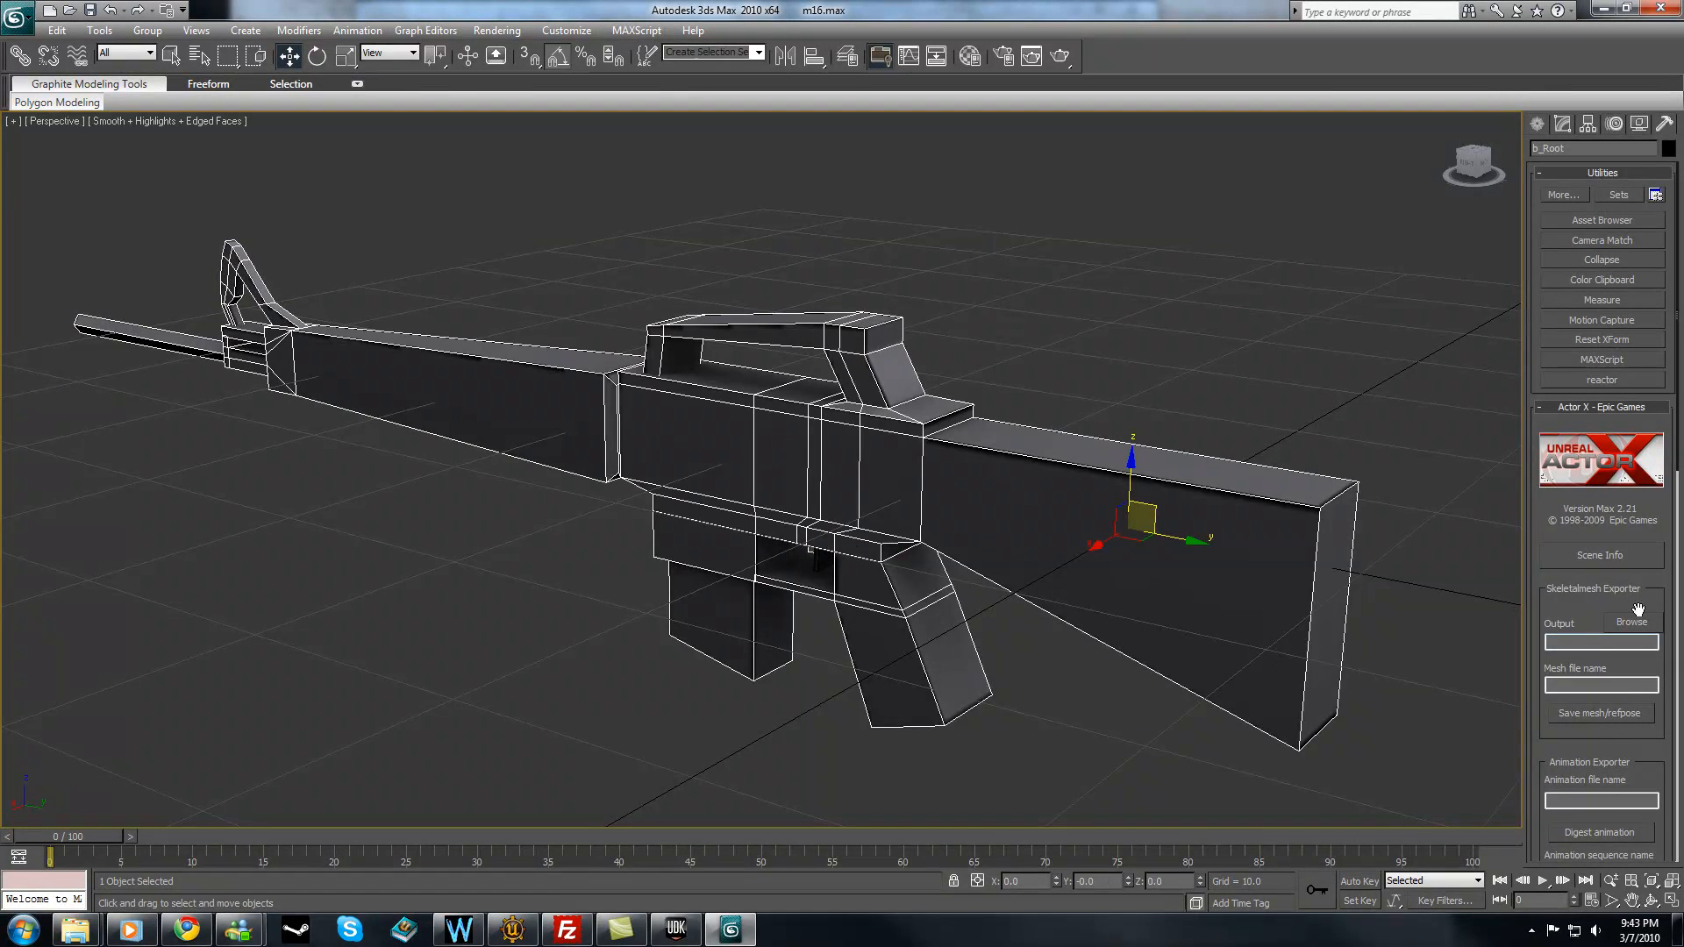
left_click(1377, 365)
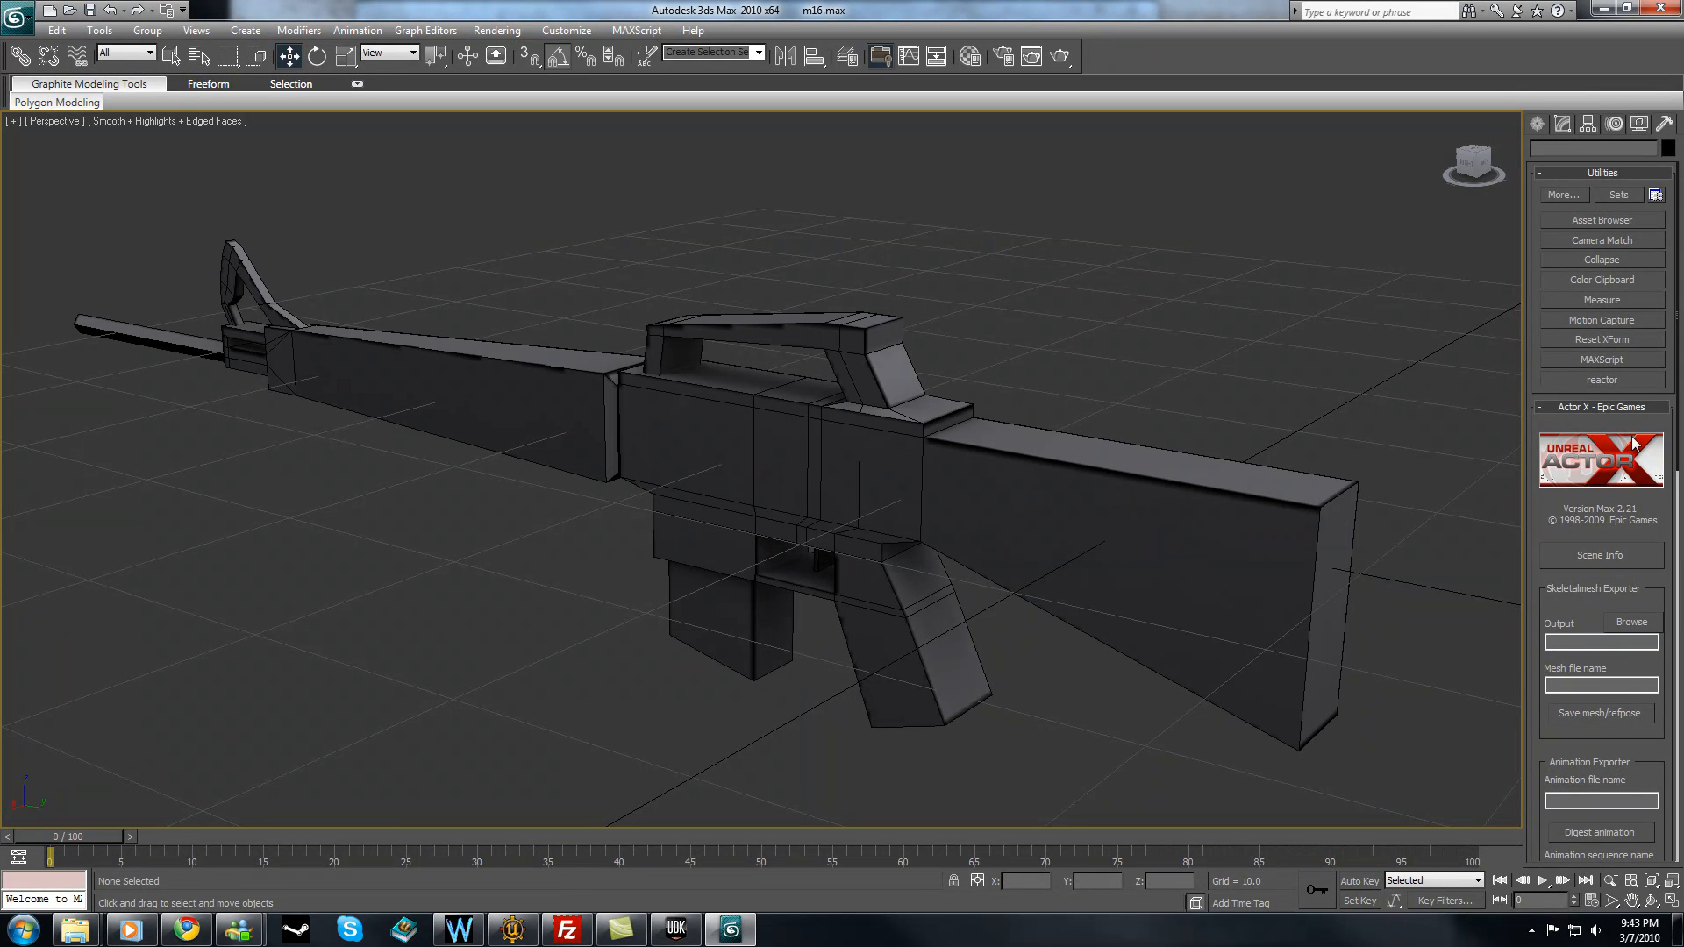
- Turn off all skin-type in the Actor X setup and read the ActorX skin export notes in Chrome
scroll(1639, 429, "down", 5)
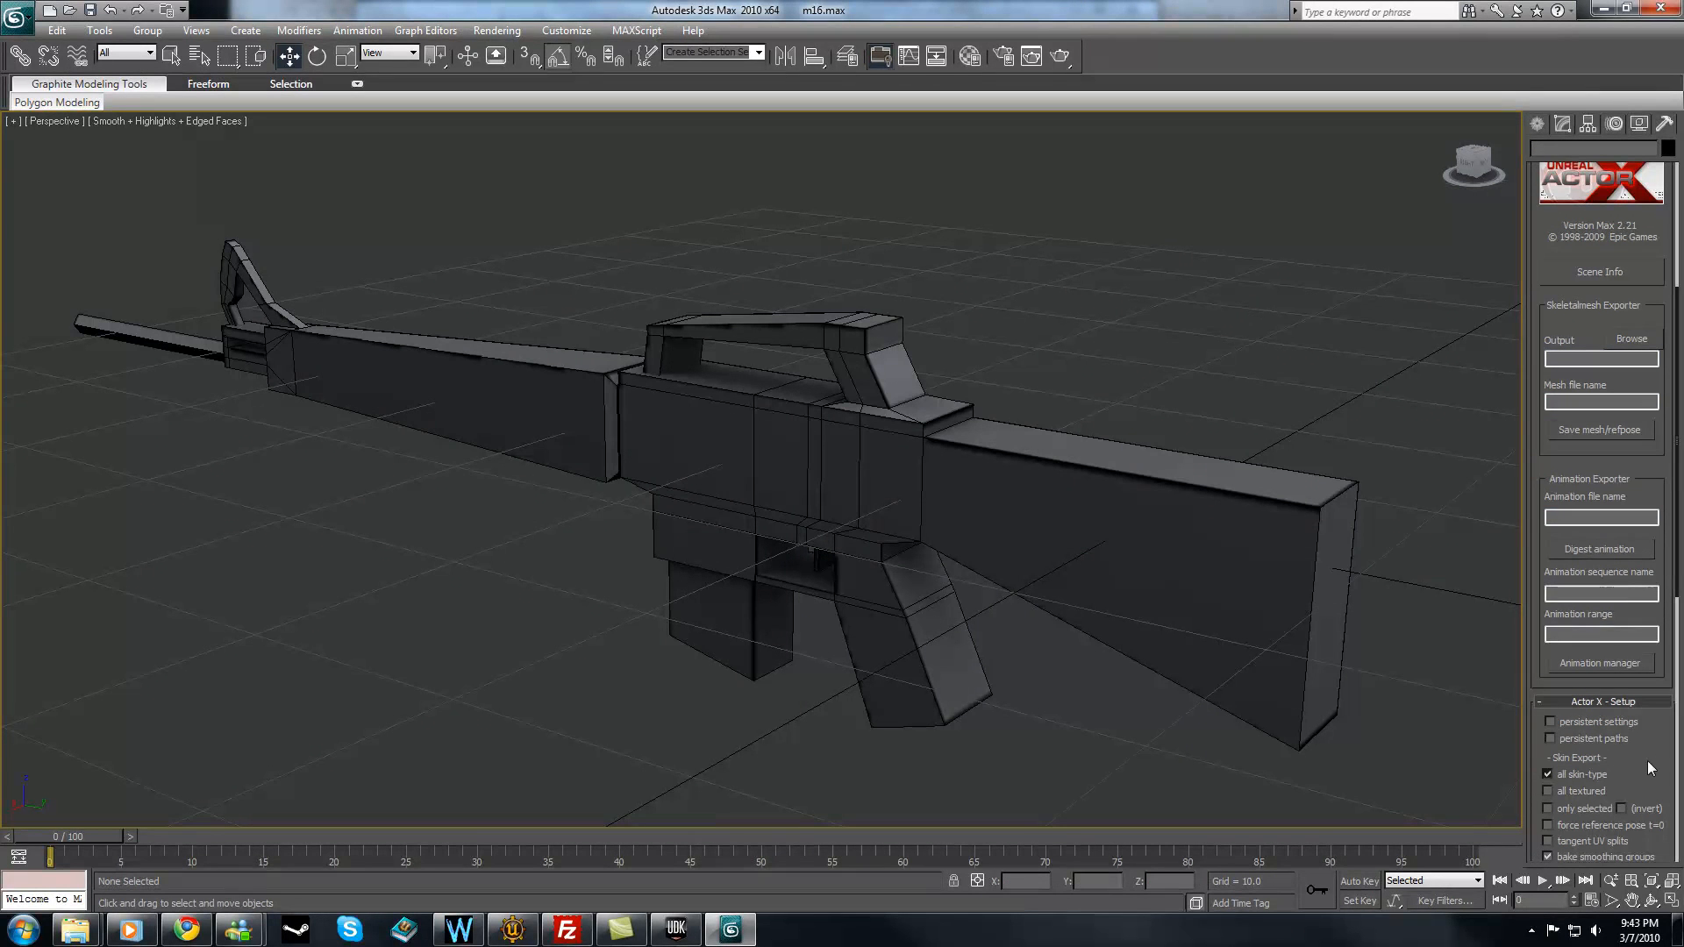
left_click(1566, 779)
left_click(187, 929)
scroll(673, 483, "up", 6)
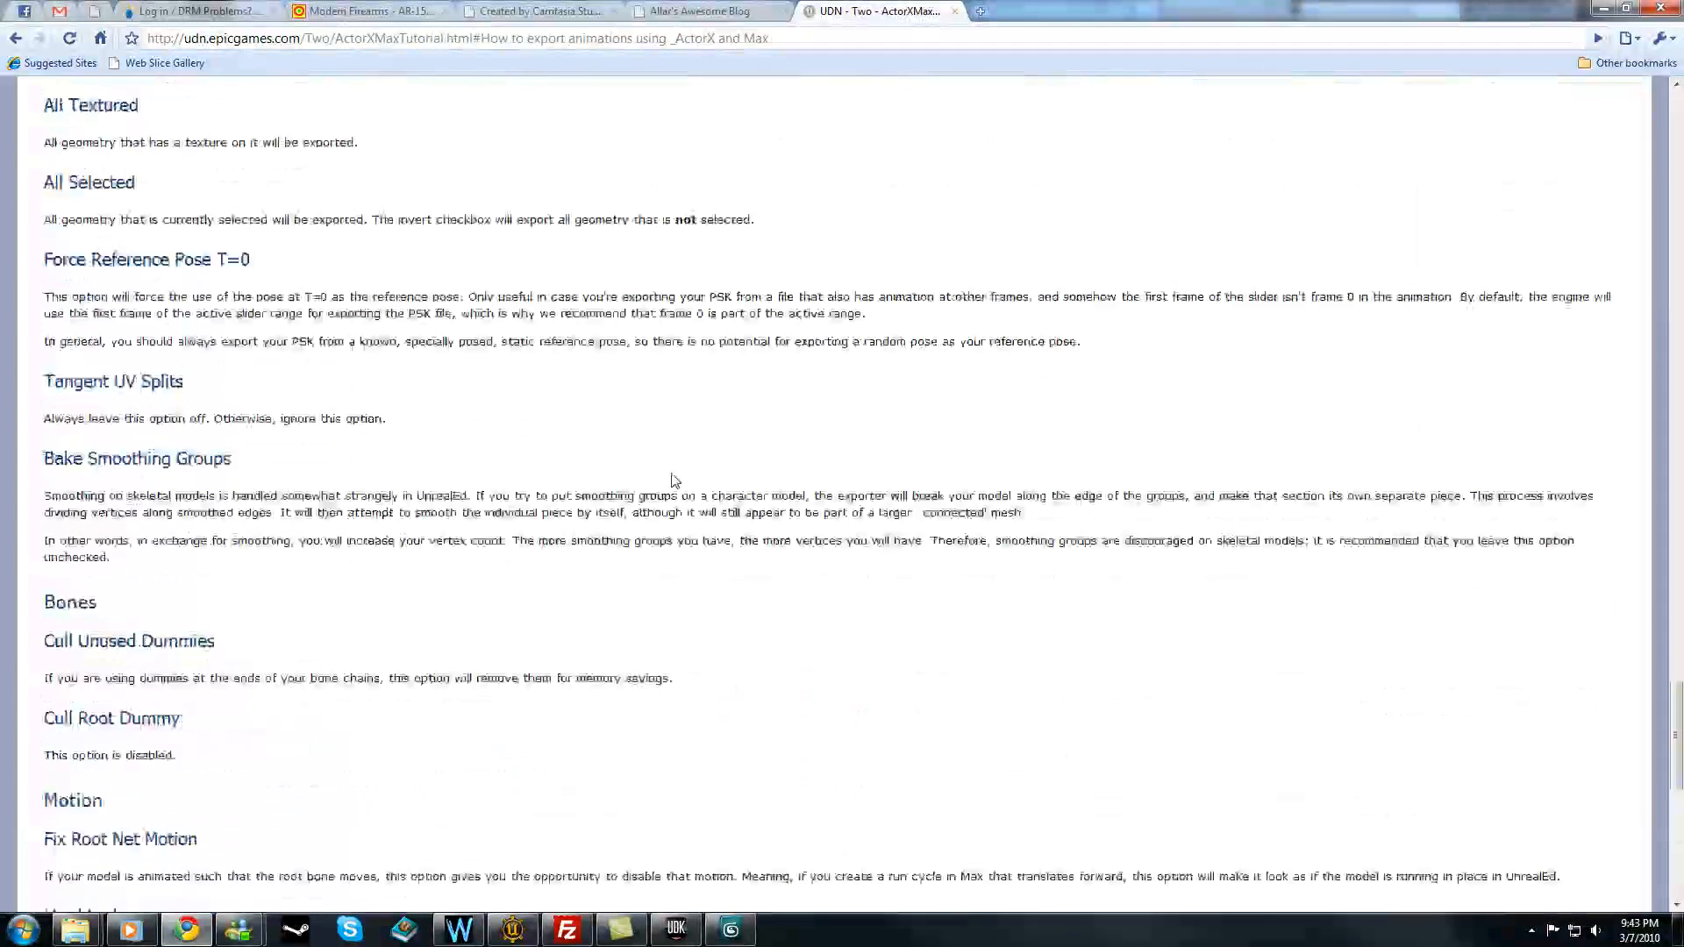
scroll(672, 484, "up", 9)
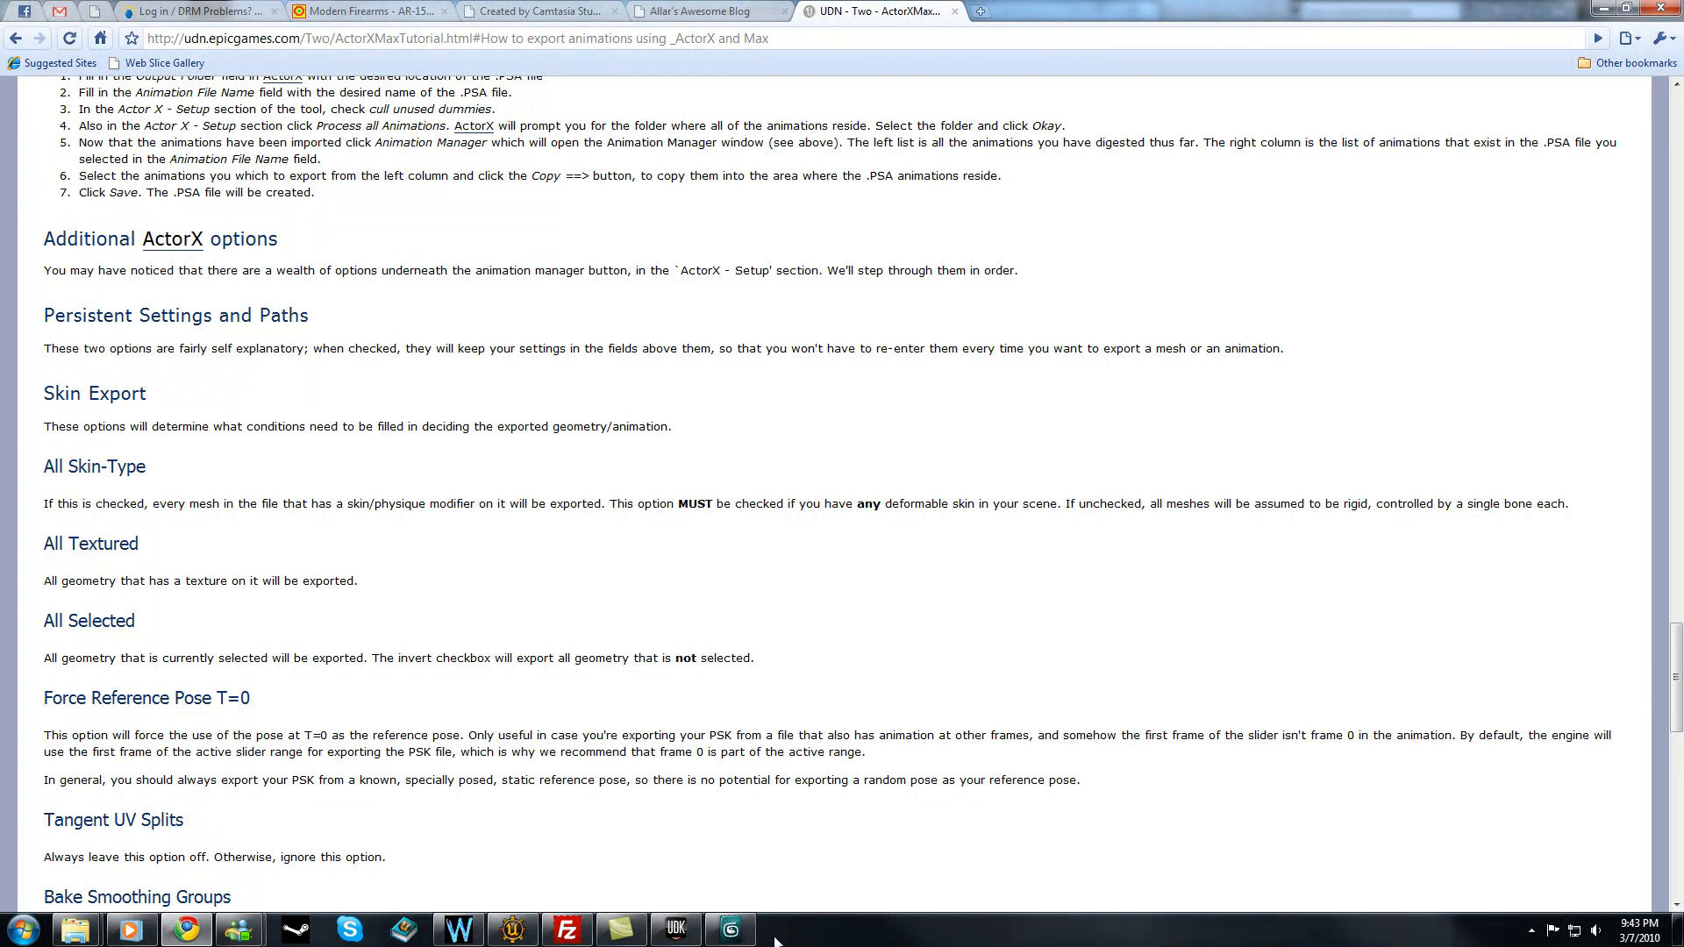
- Back in 3ds Max, turn off bake smoothing groups, enable all textured, and check the materials in the Material Editor
left_click(730, 928)
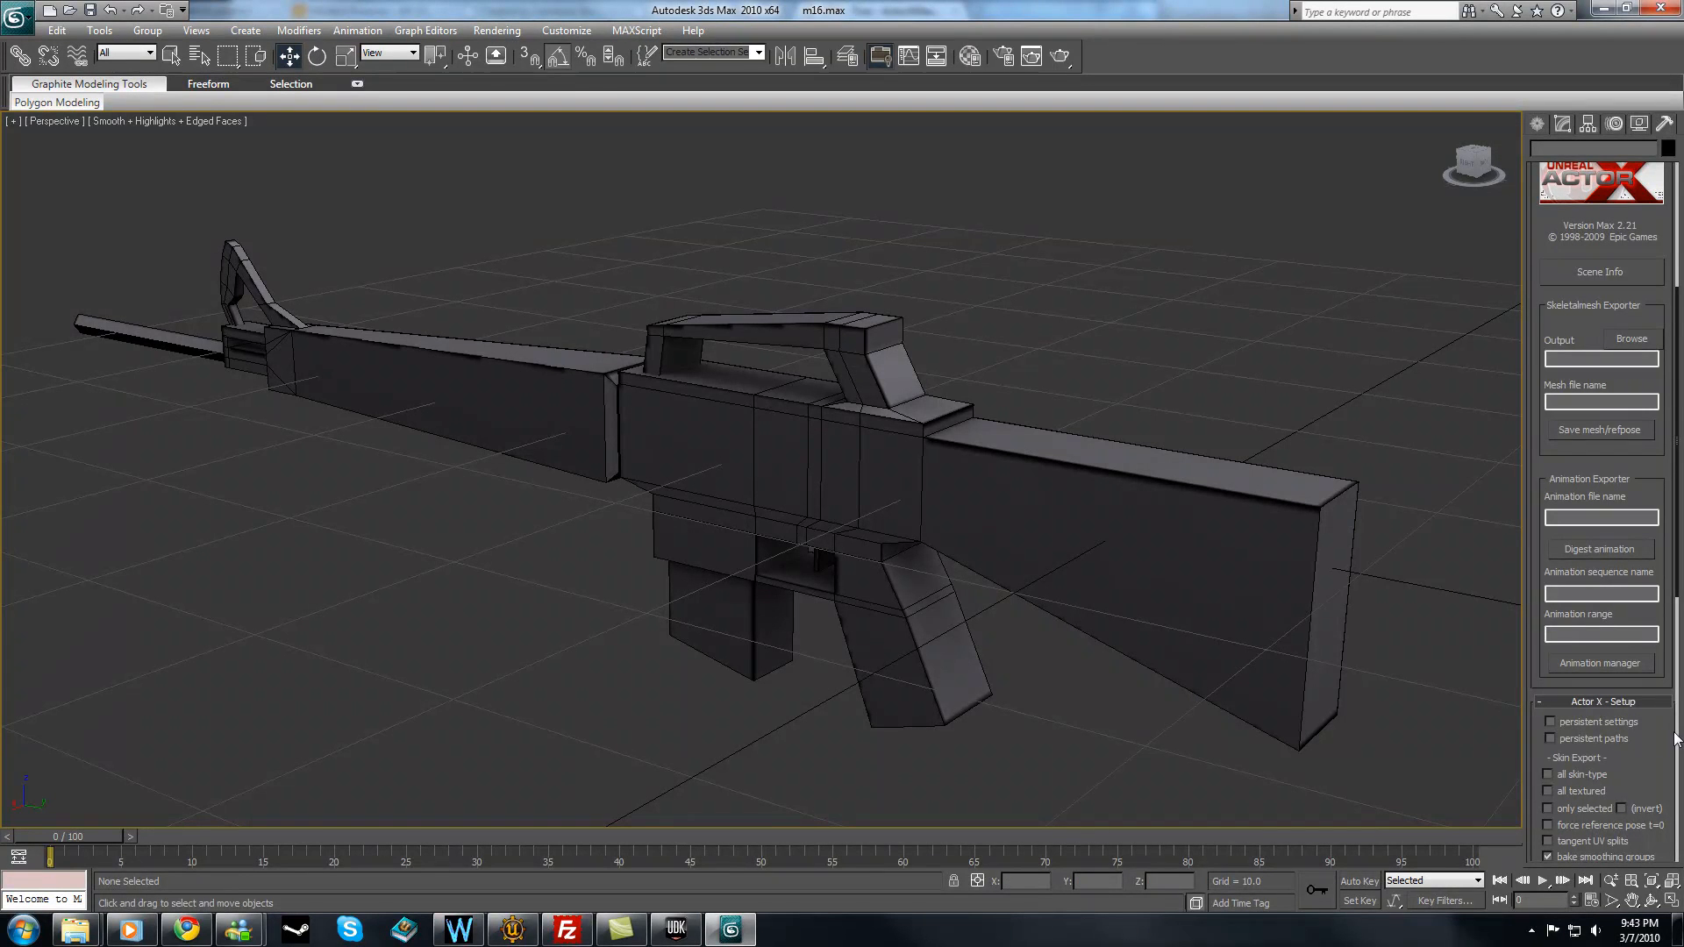
scroll(1676, 609, "down", 5)
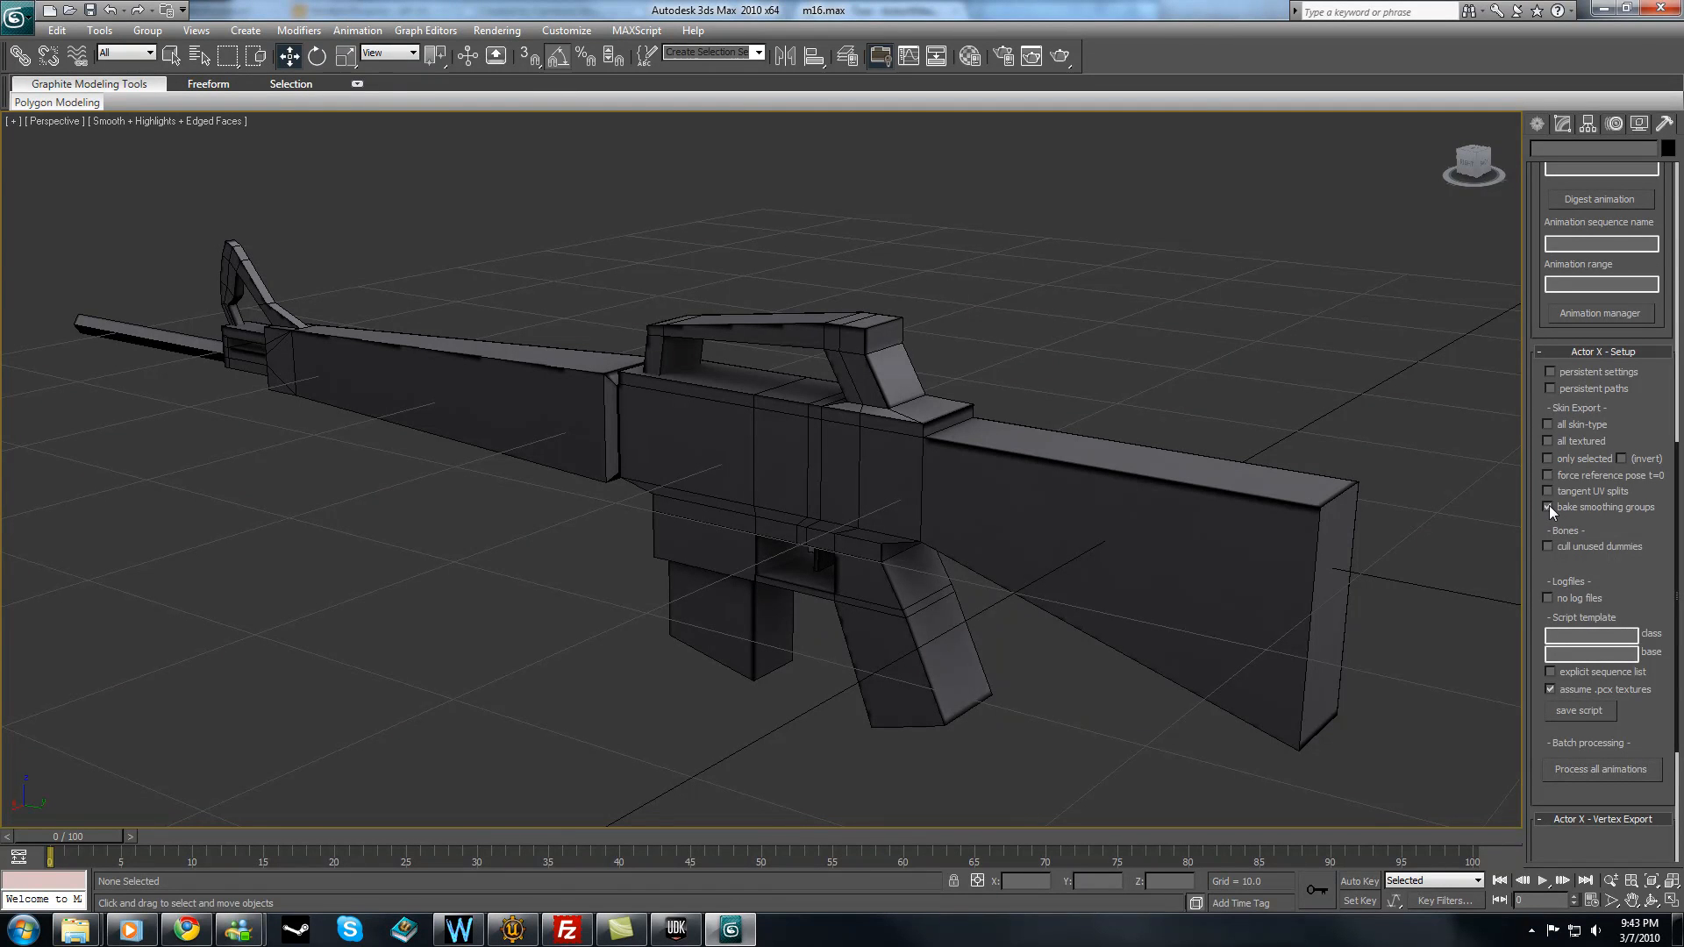
left_click(856, 484)
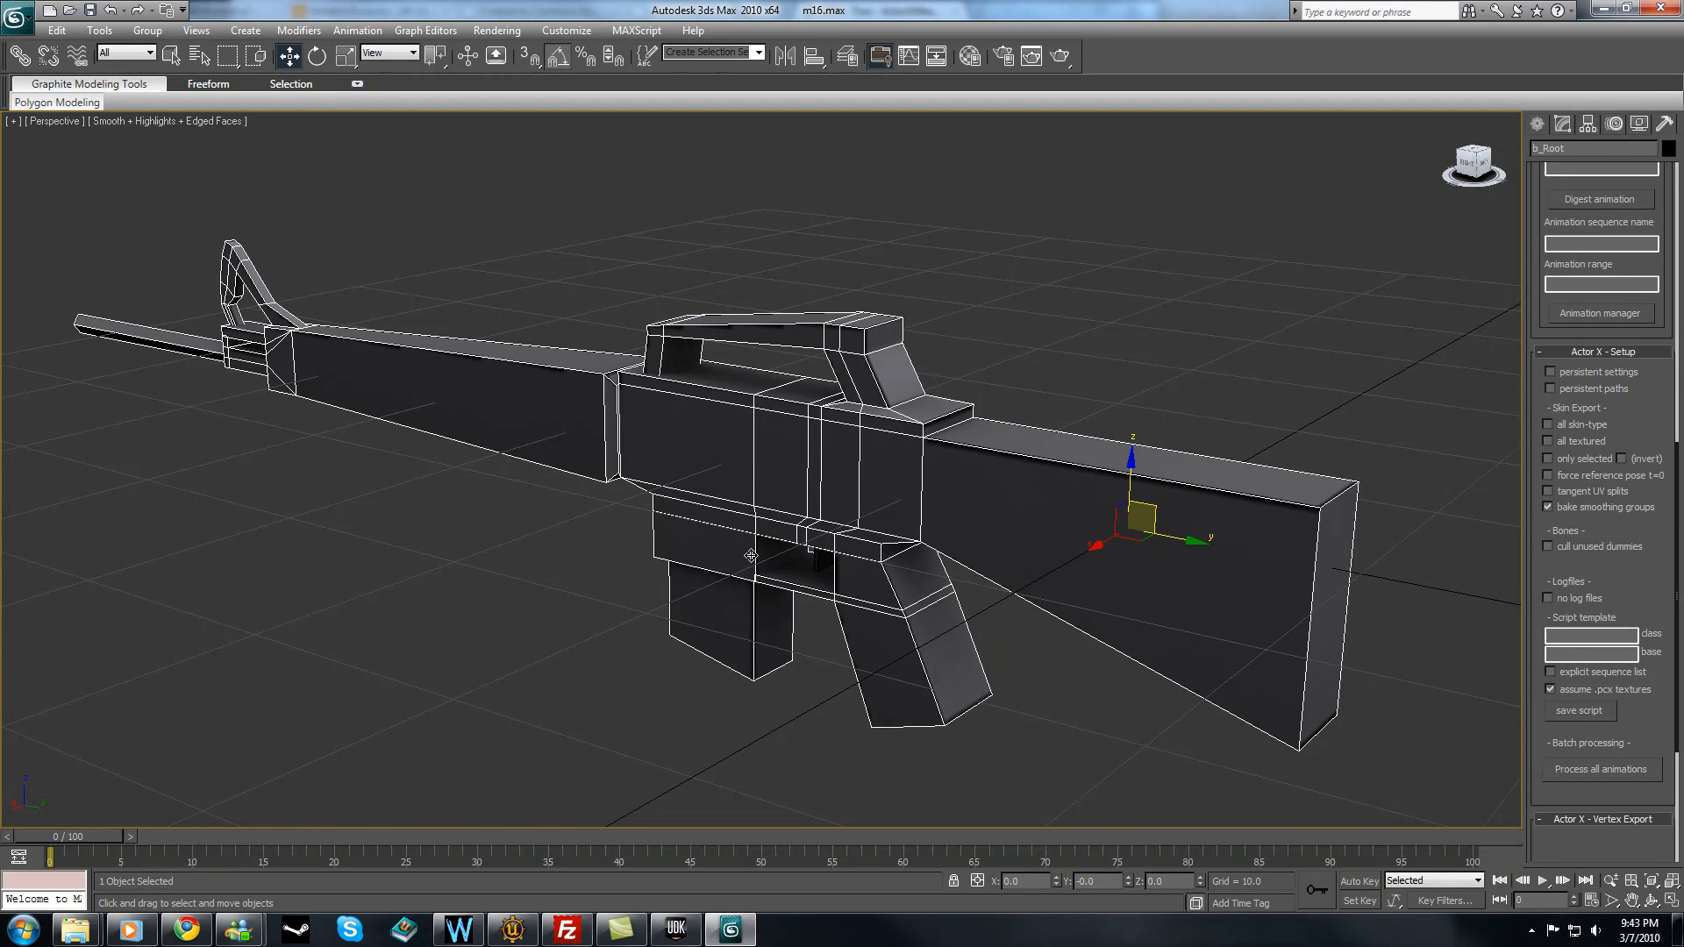
left_click(1549, 507)
left_click(1354, 437)
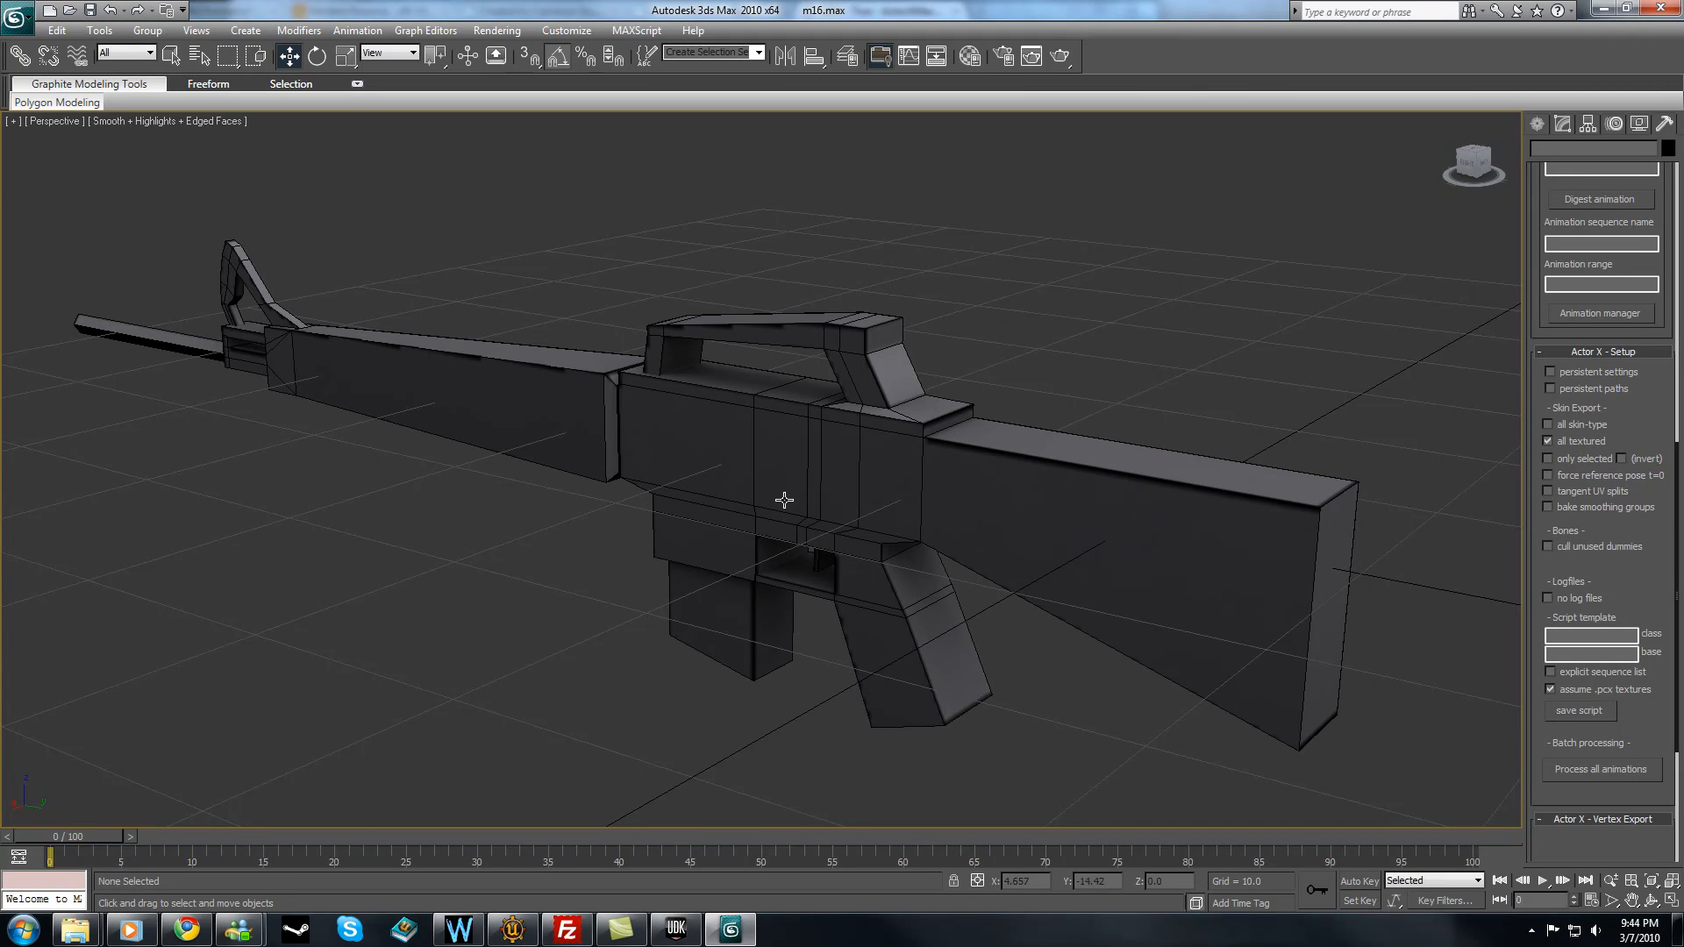
key("m")
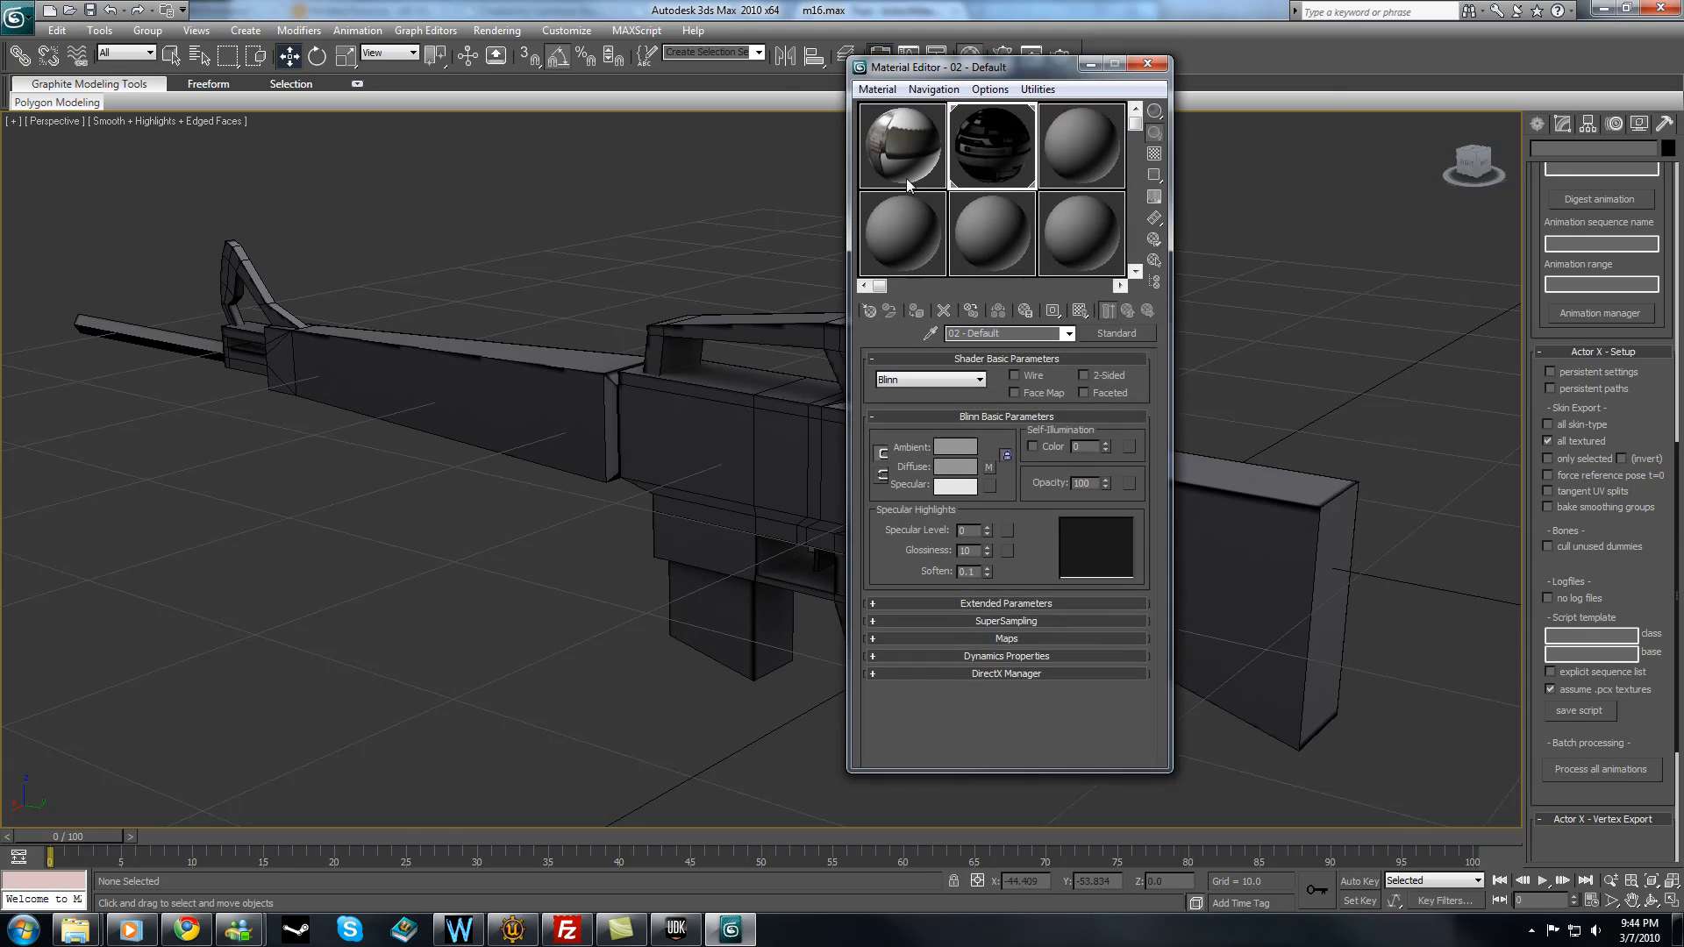
left_click(1150, 63)
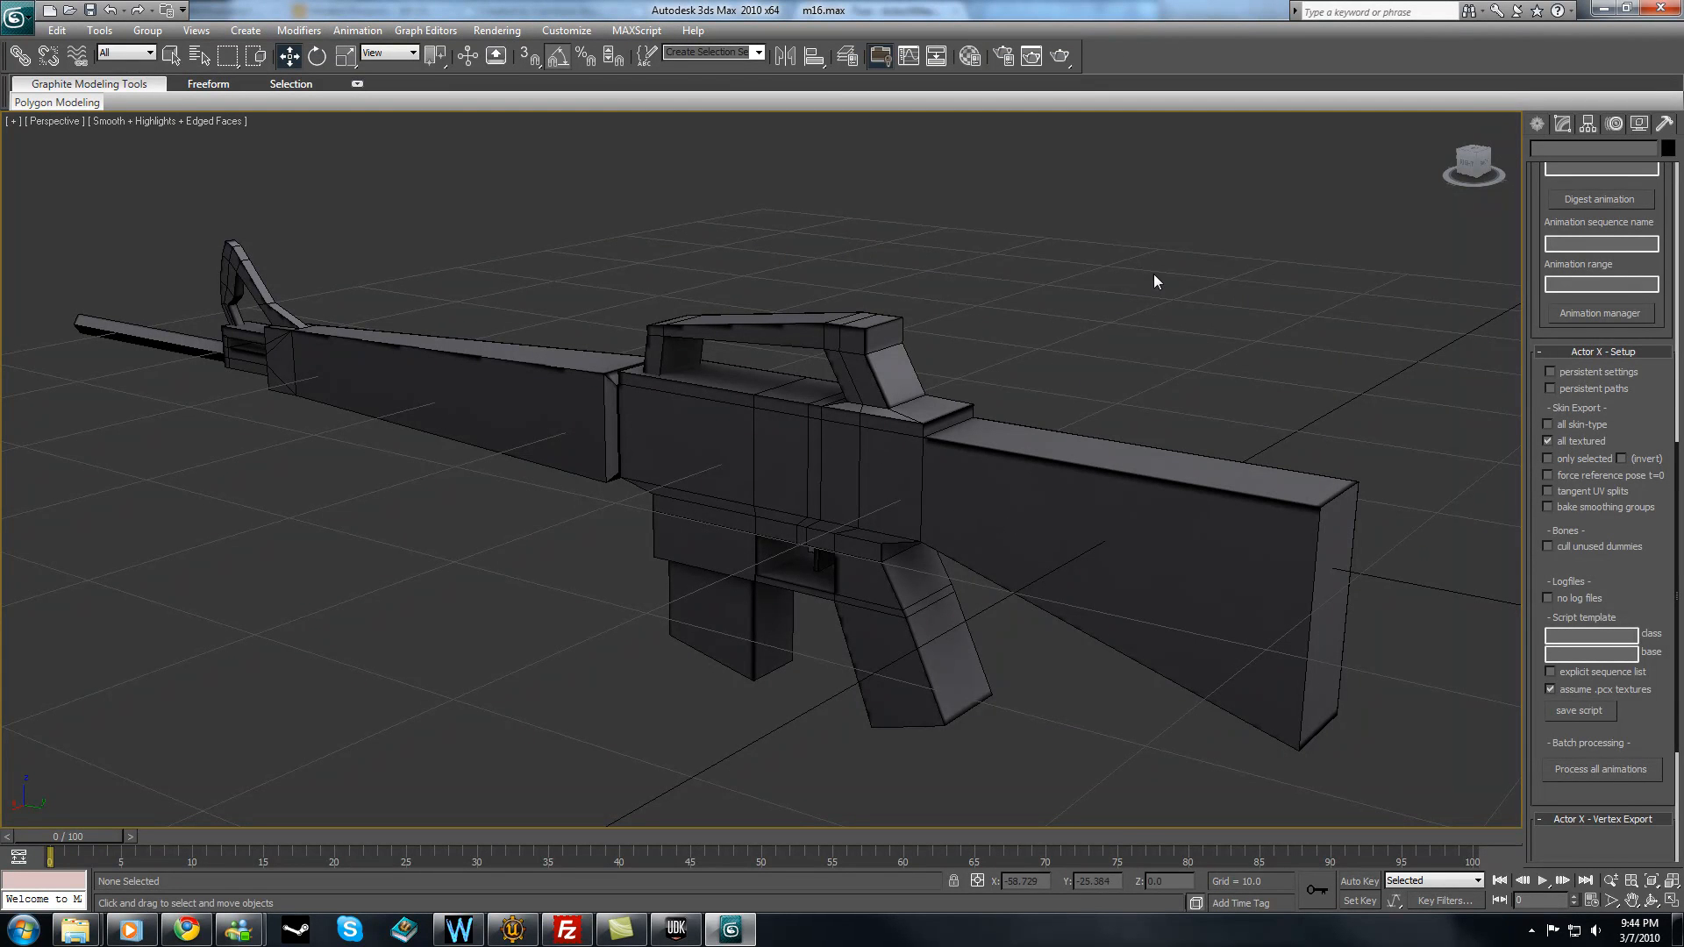
- Export the skeletal mesh to the Desktop with the mesh file name SK_WP_M16
left_click(1677, 412)
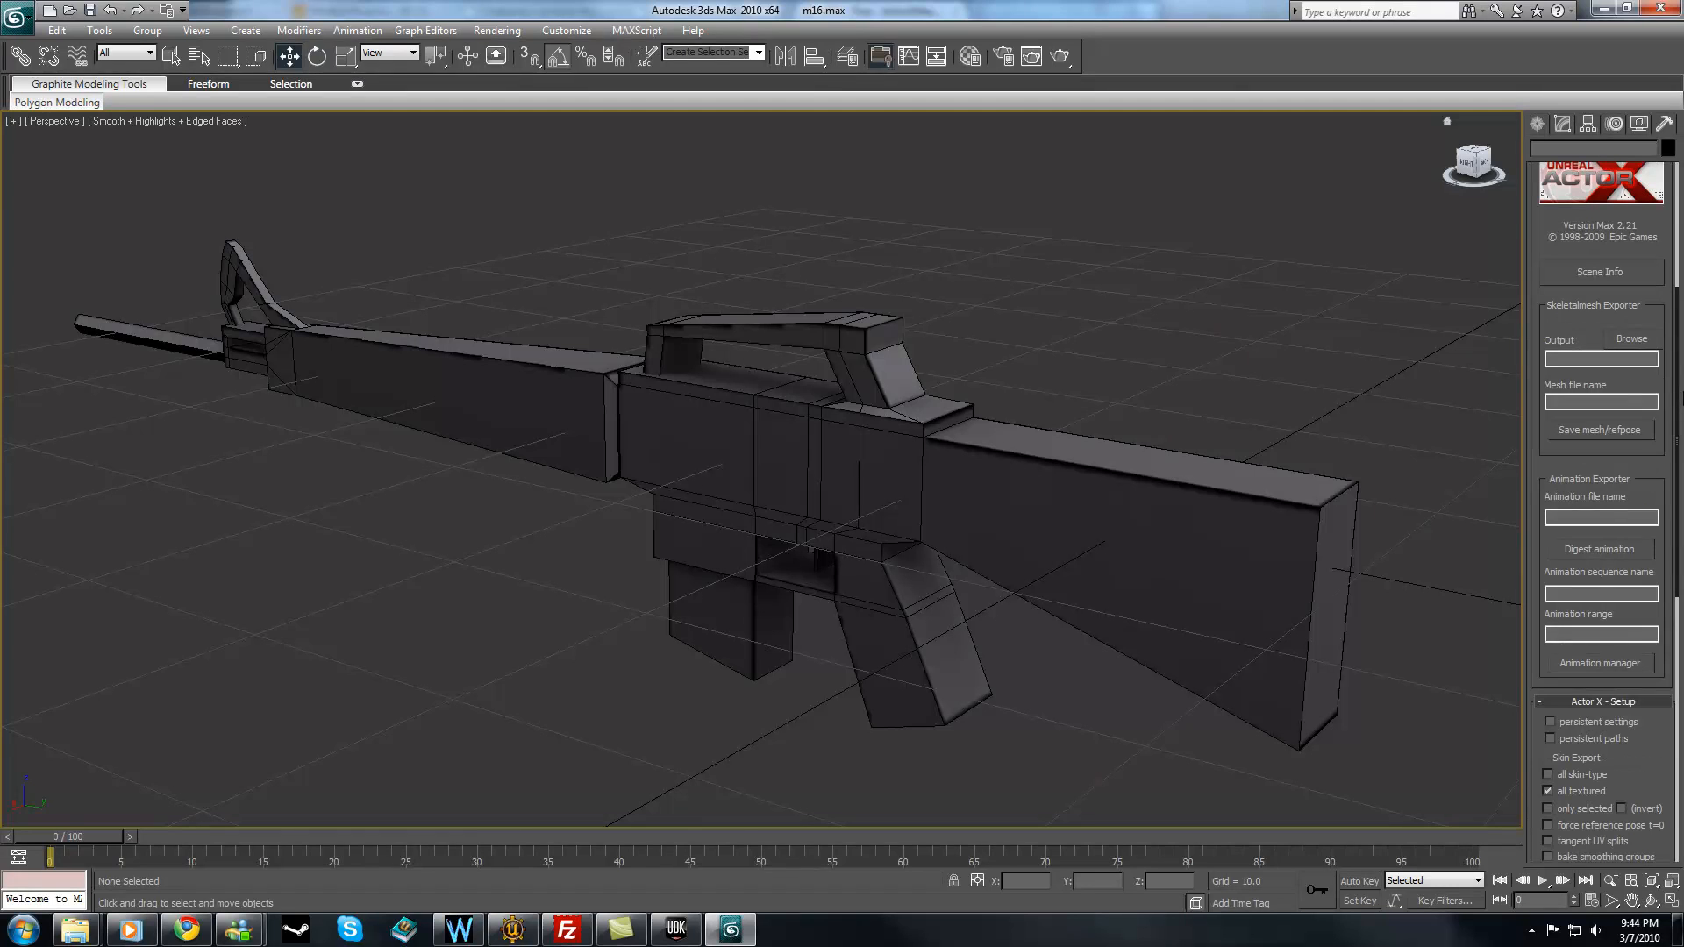
left_click(1631, 342)
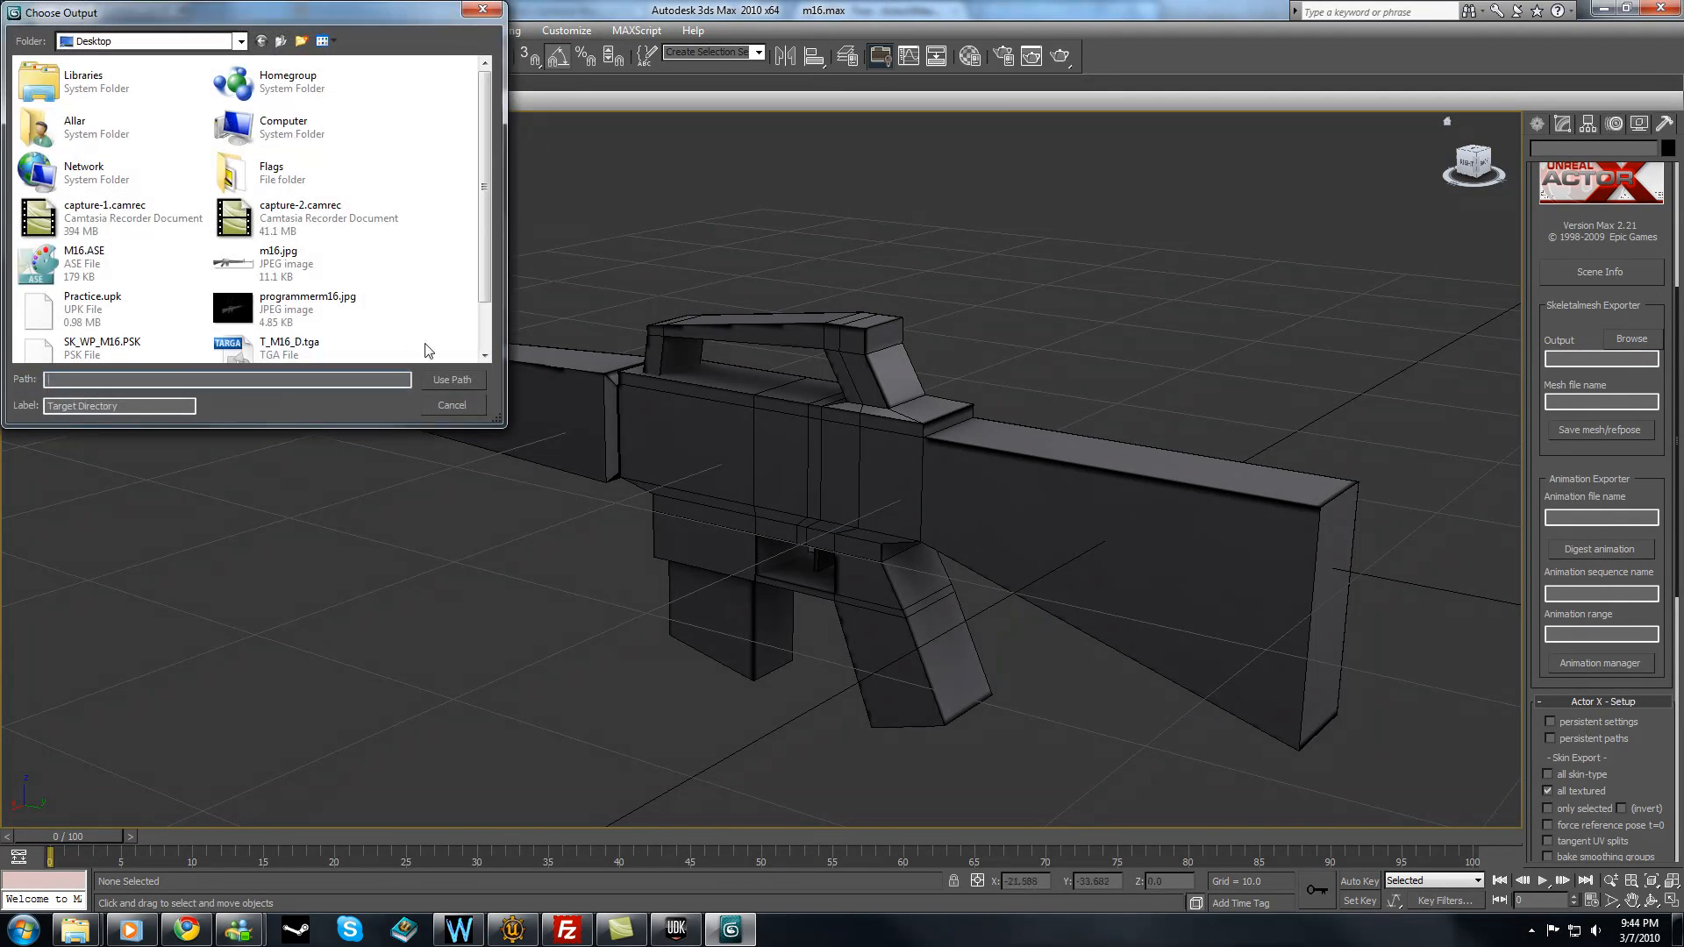
left_click(450, 385)
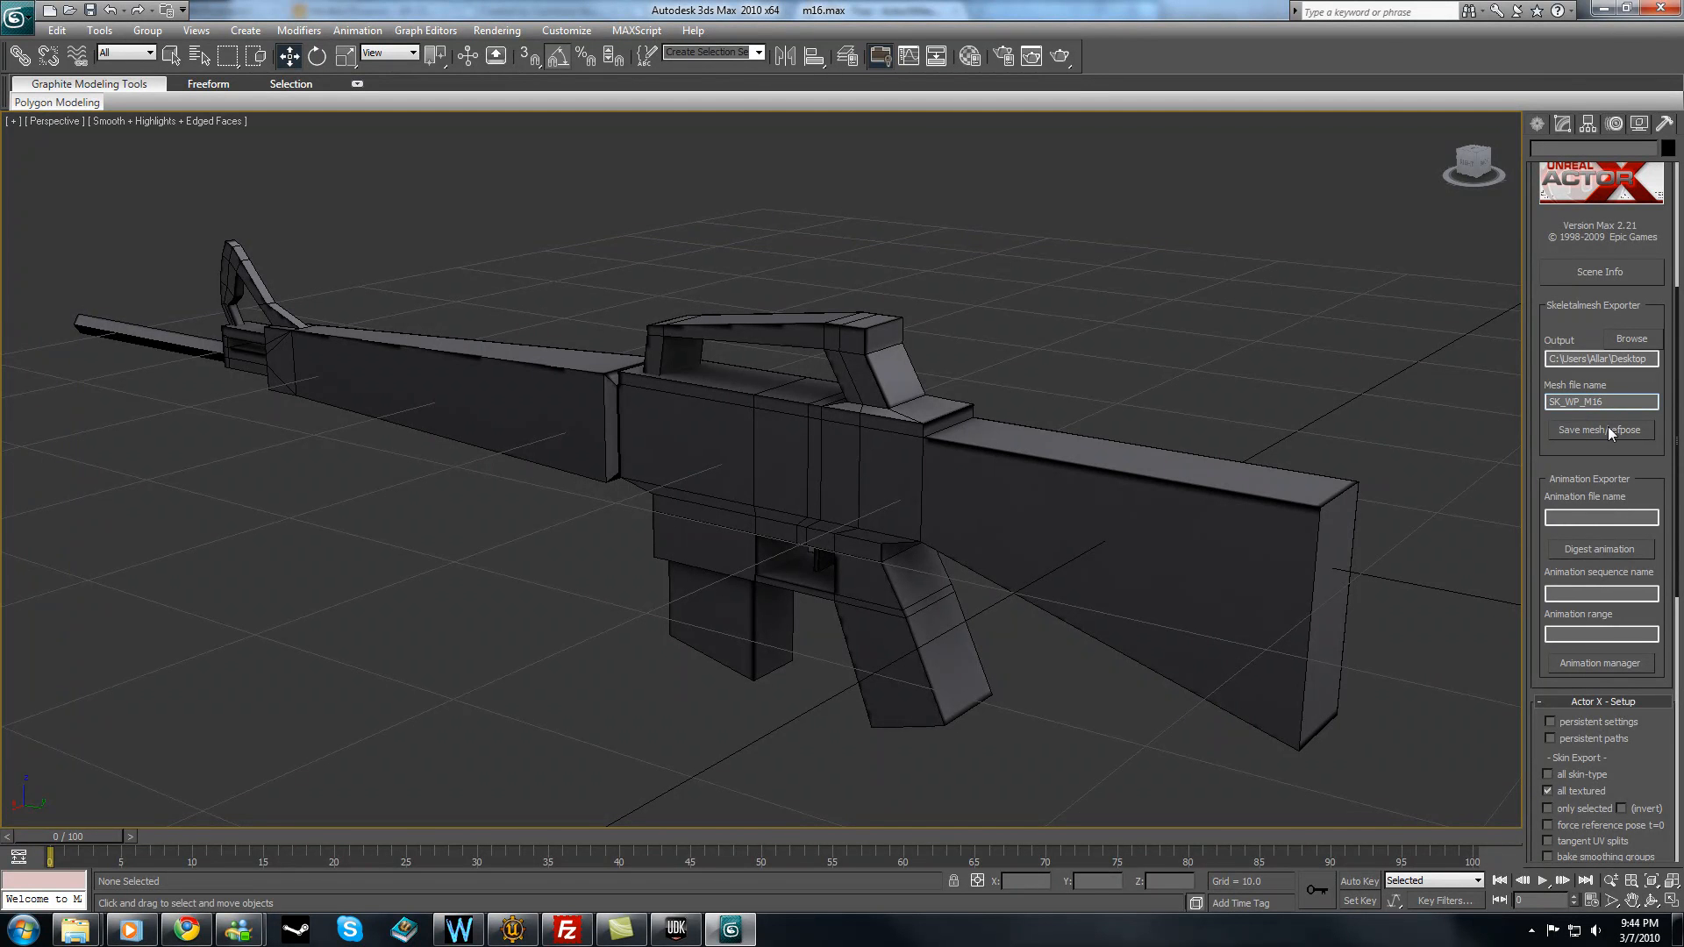
left_click(1607, 429)
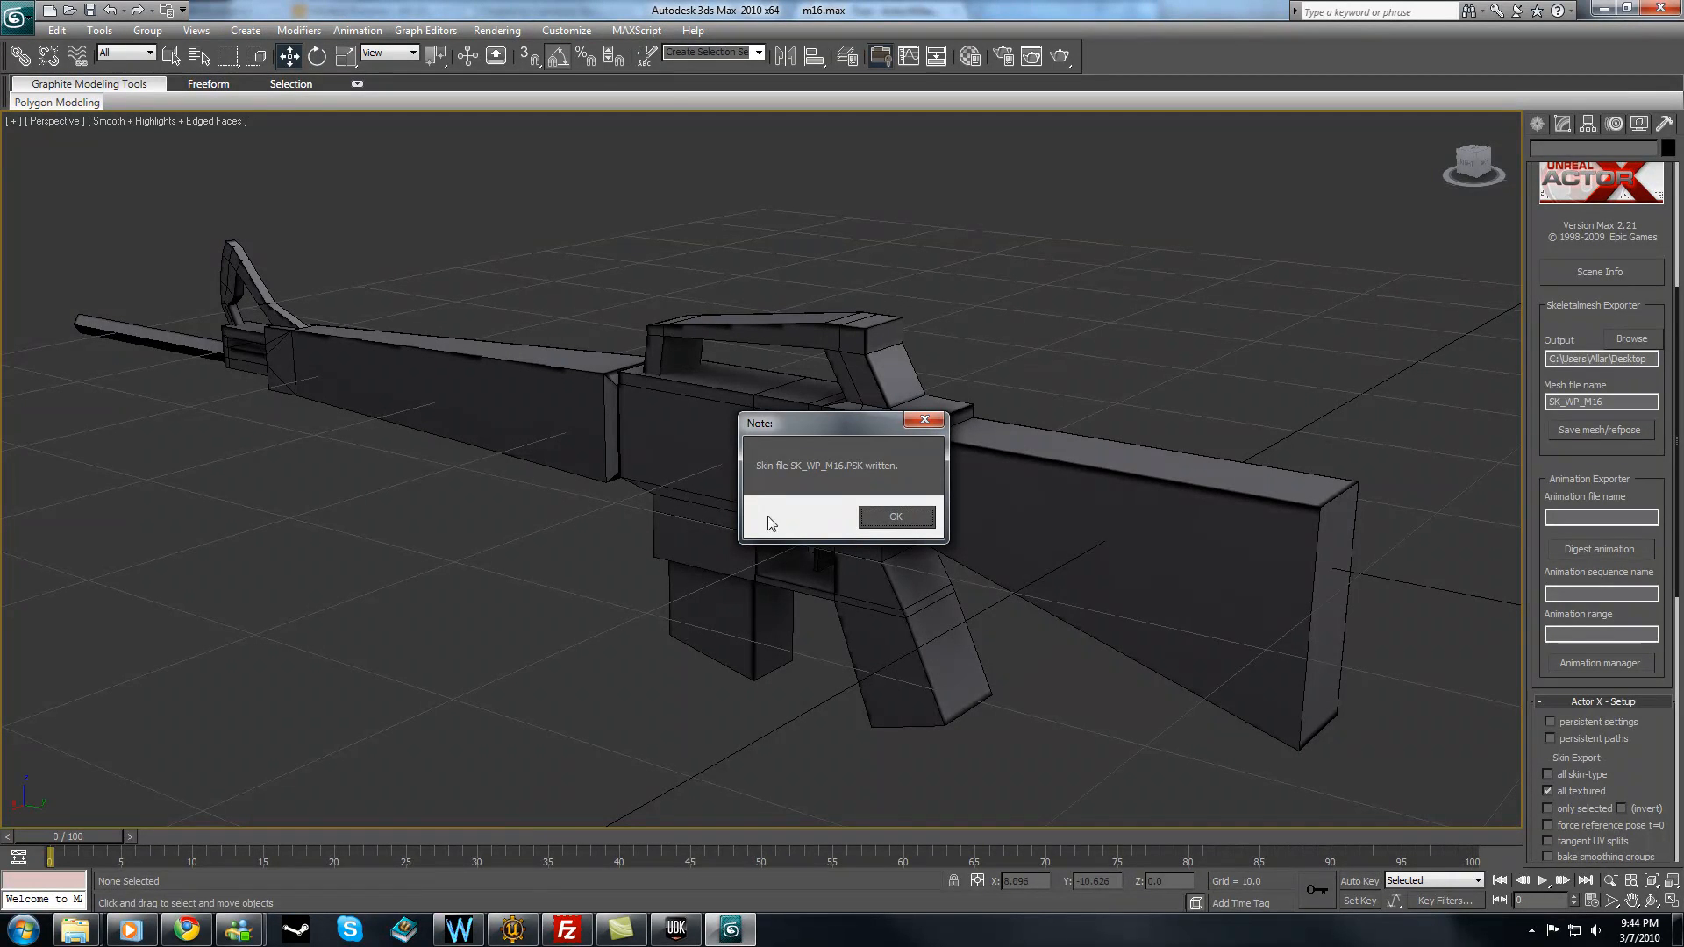
left_click(896, 517)
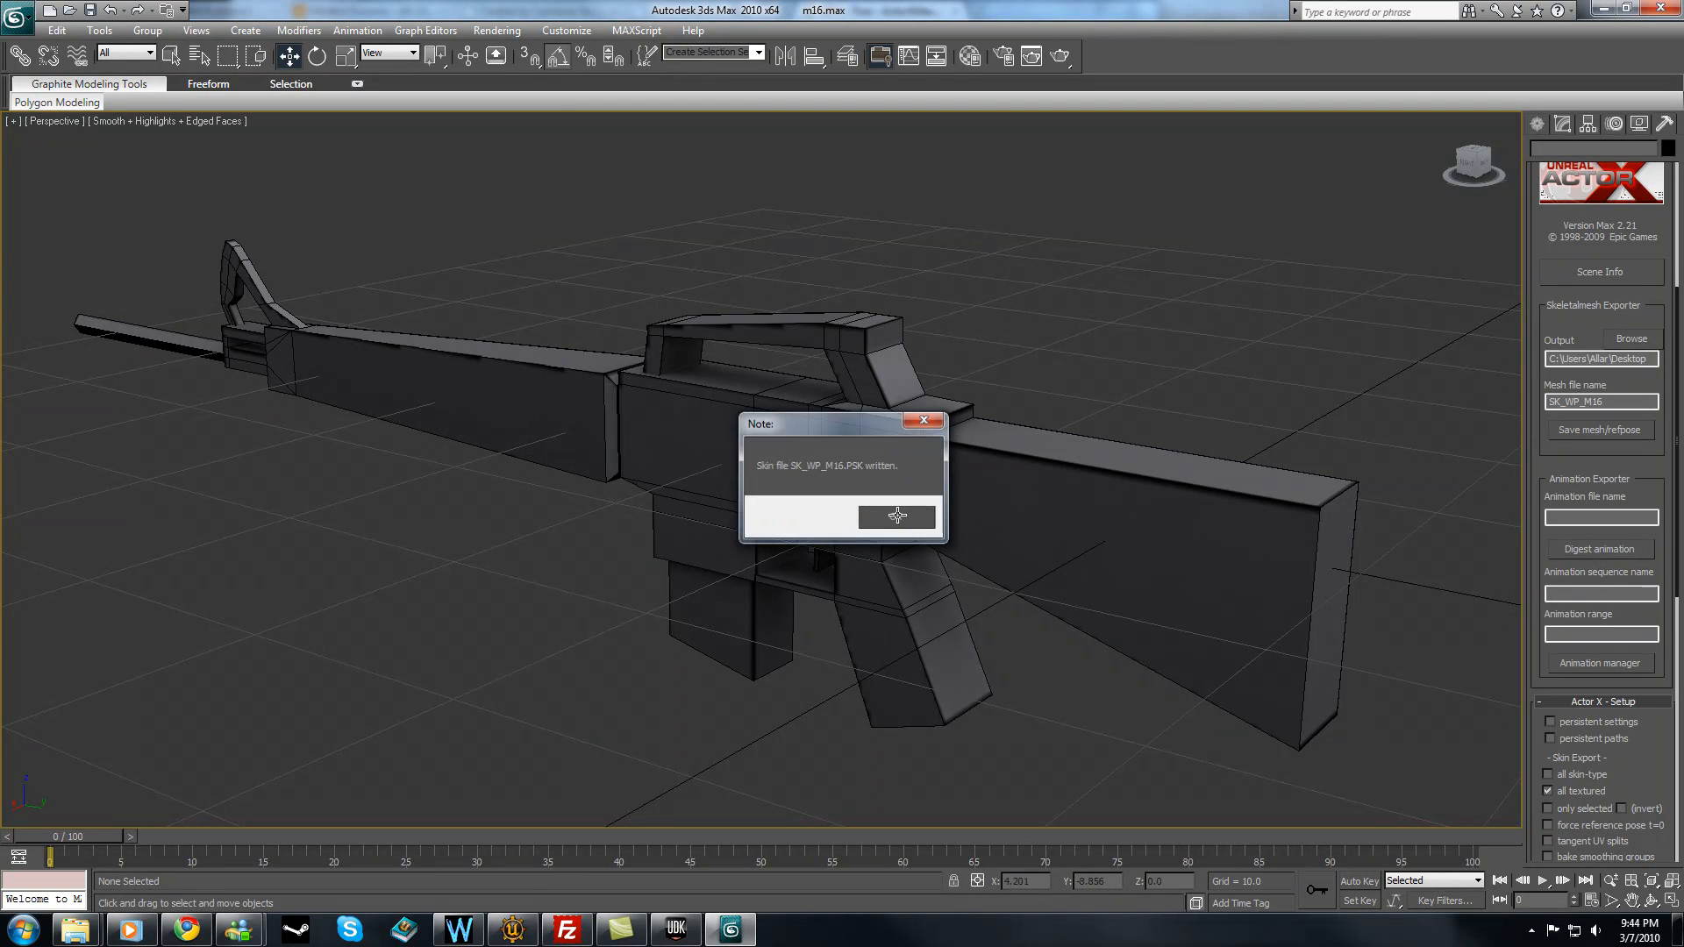
- Switch to UDK and import SK_WP_M16.PSK from the Desktop into the Mesh group of the ALWP_M16 package
left_click(674, 930)
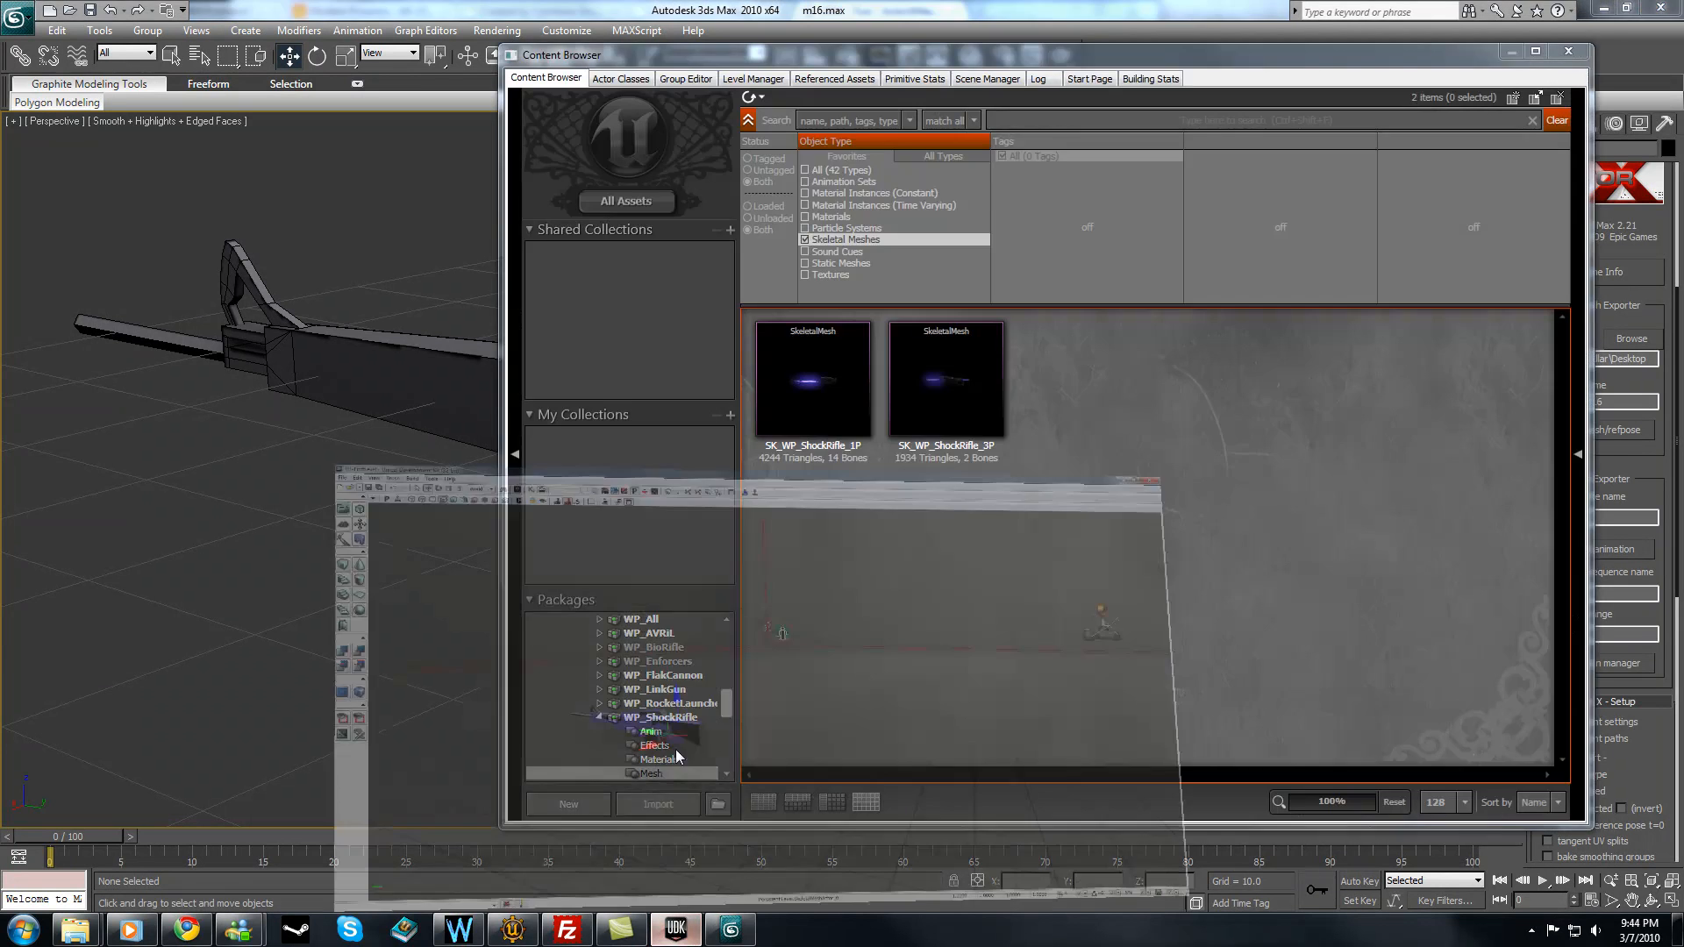
left_click(660, 804)
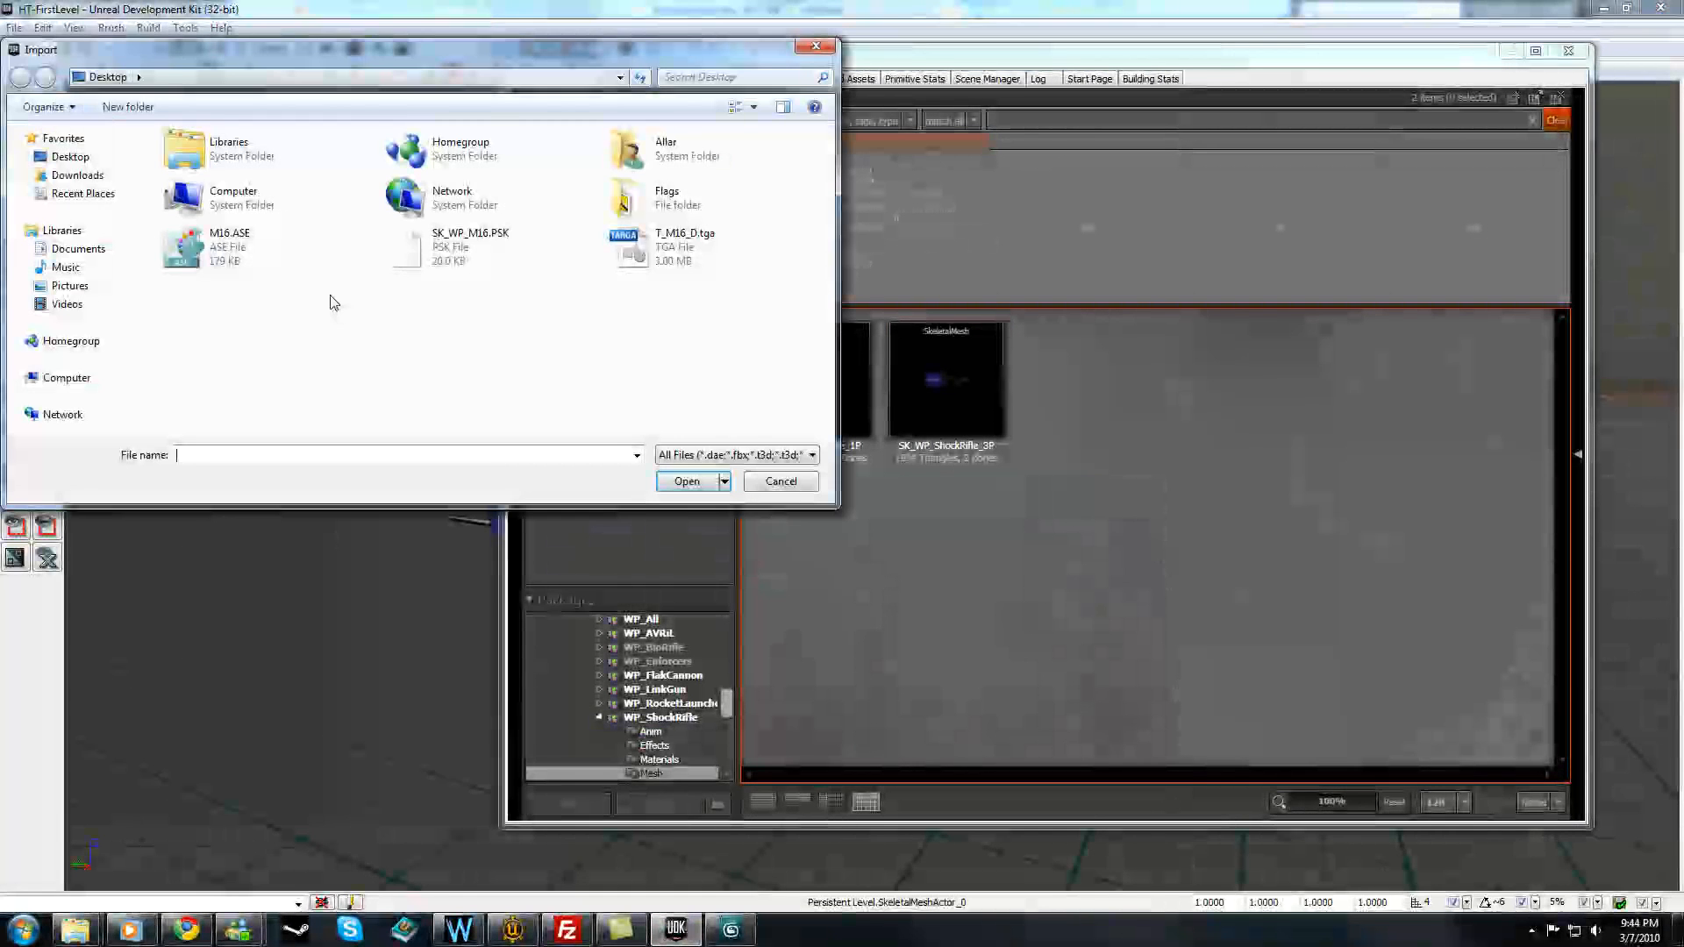
left_click(465, 247)
left_click(687, 483)
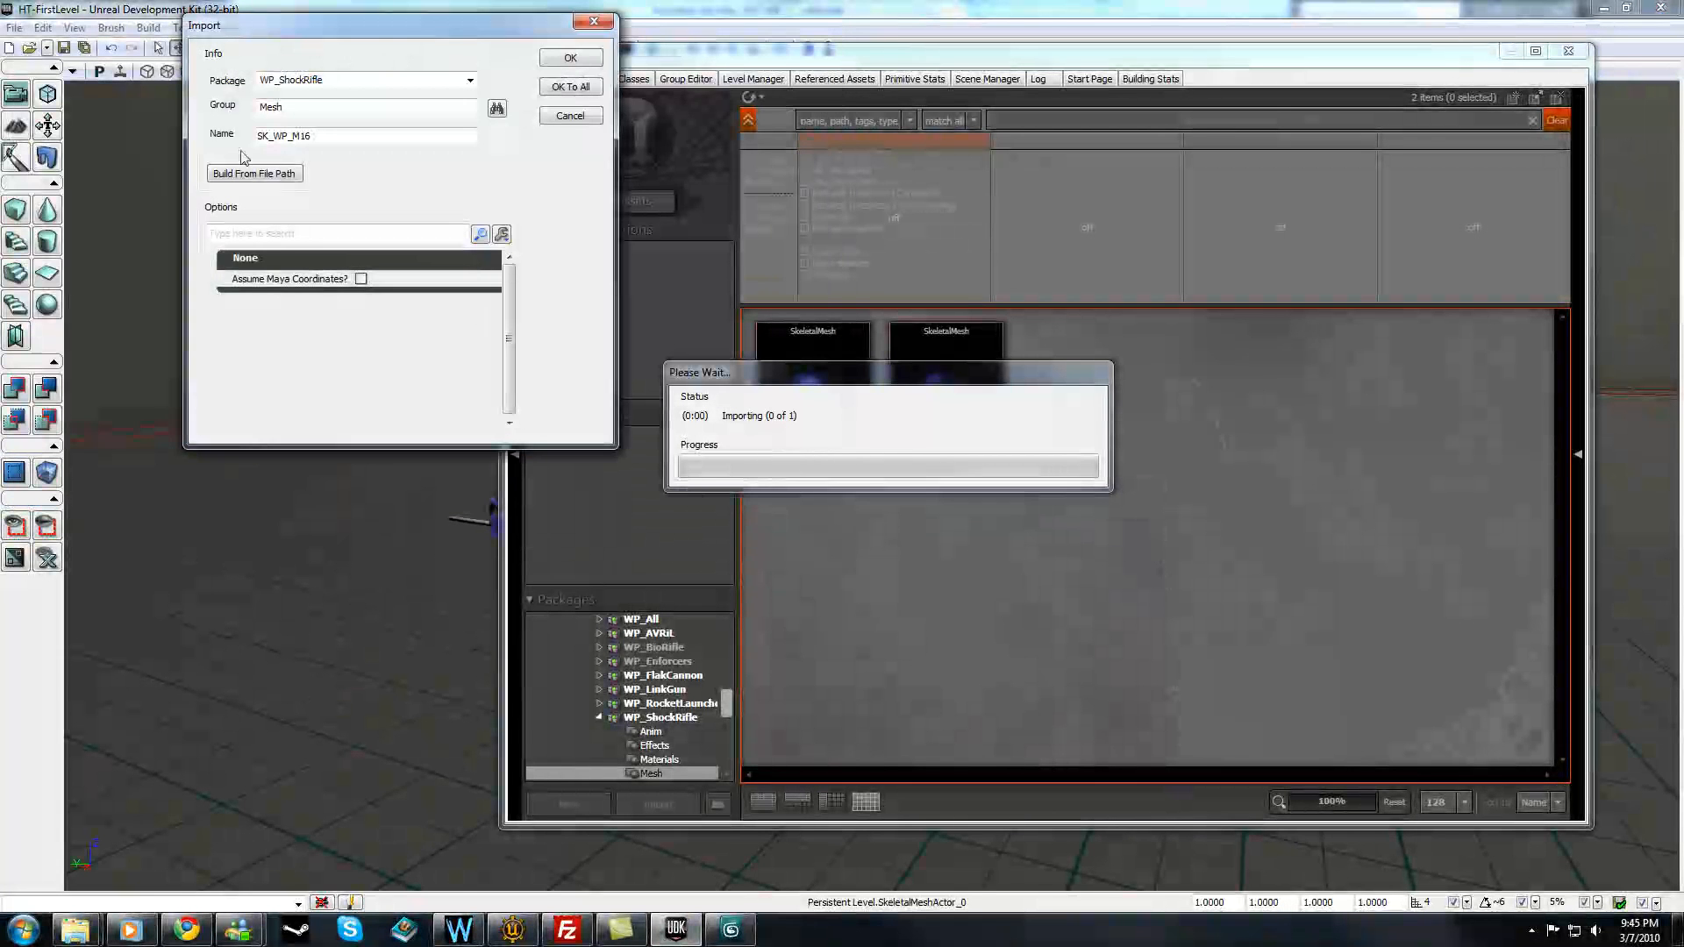
left_click(381, 76)
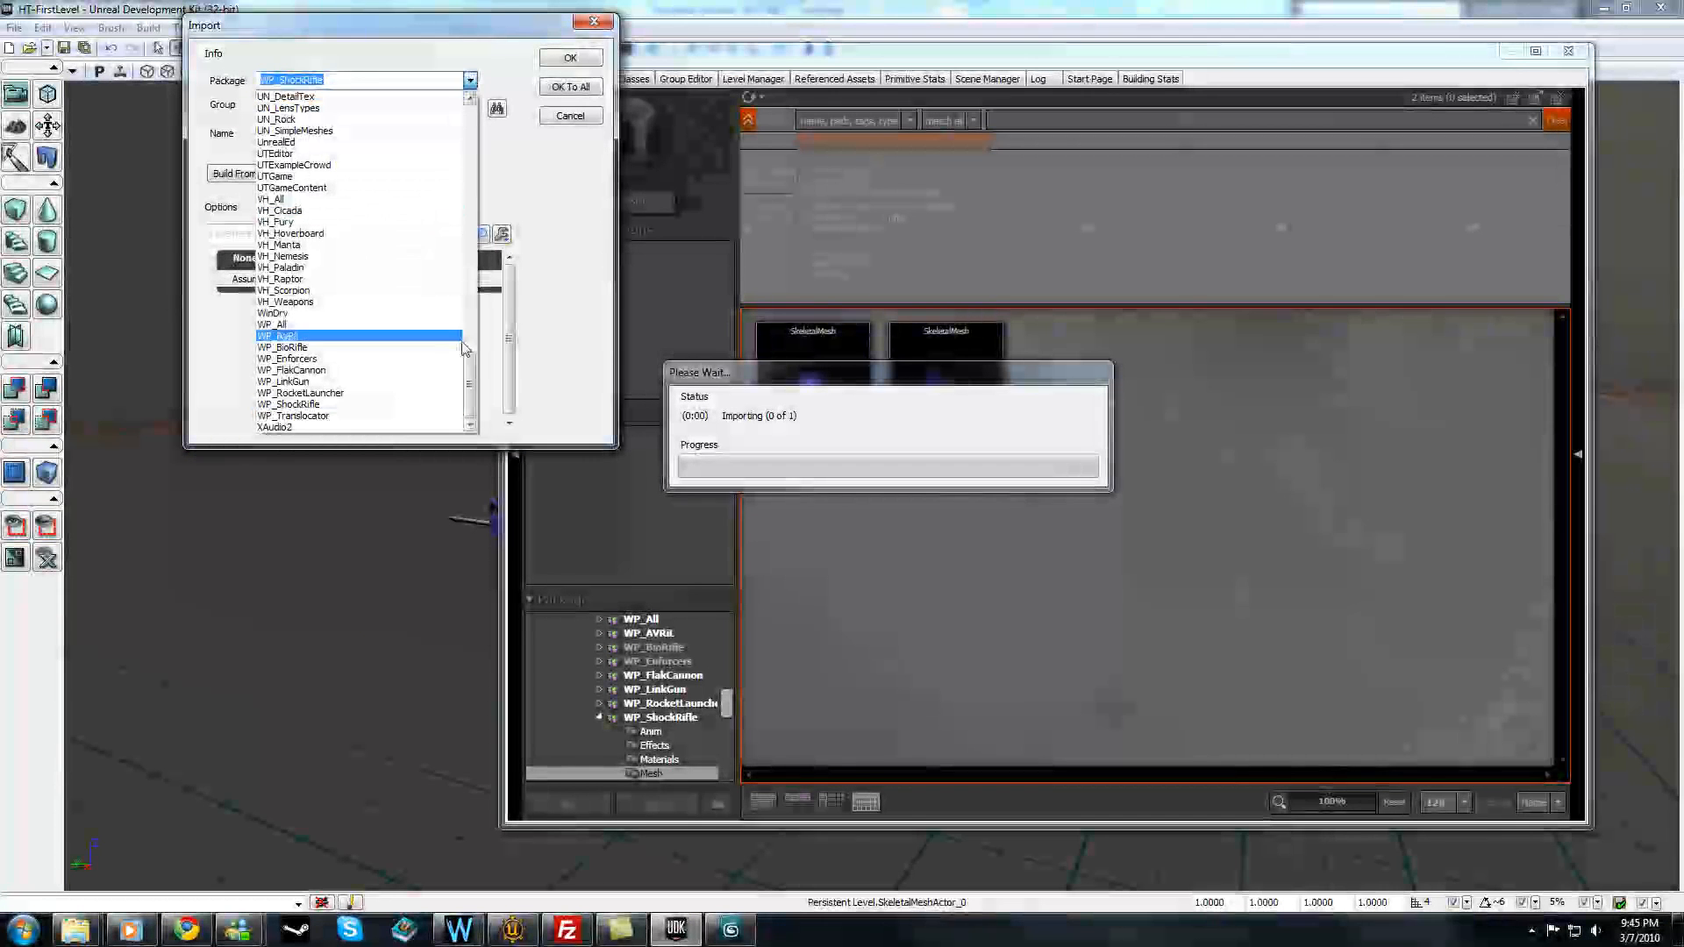
scroll(357, 162, "up", 10)
scroll(351, 264, "down", 4)
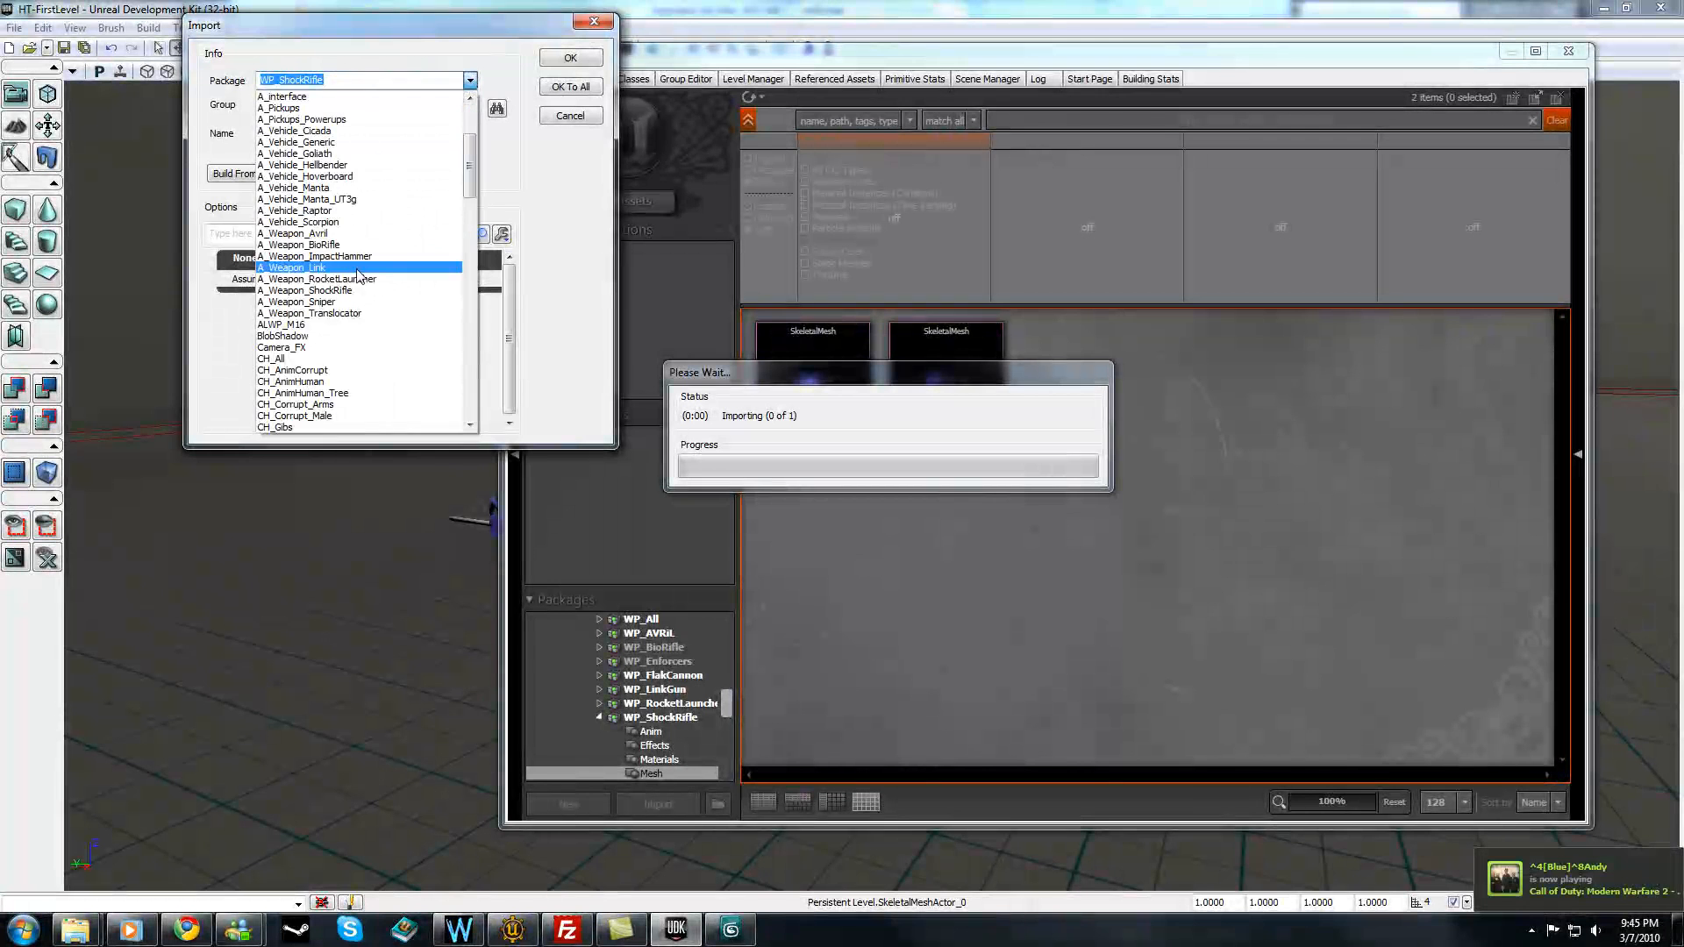
left_click(328, 326)
left_click(570, 58)
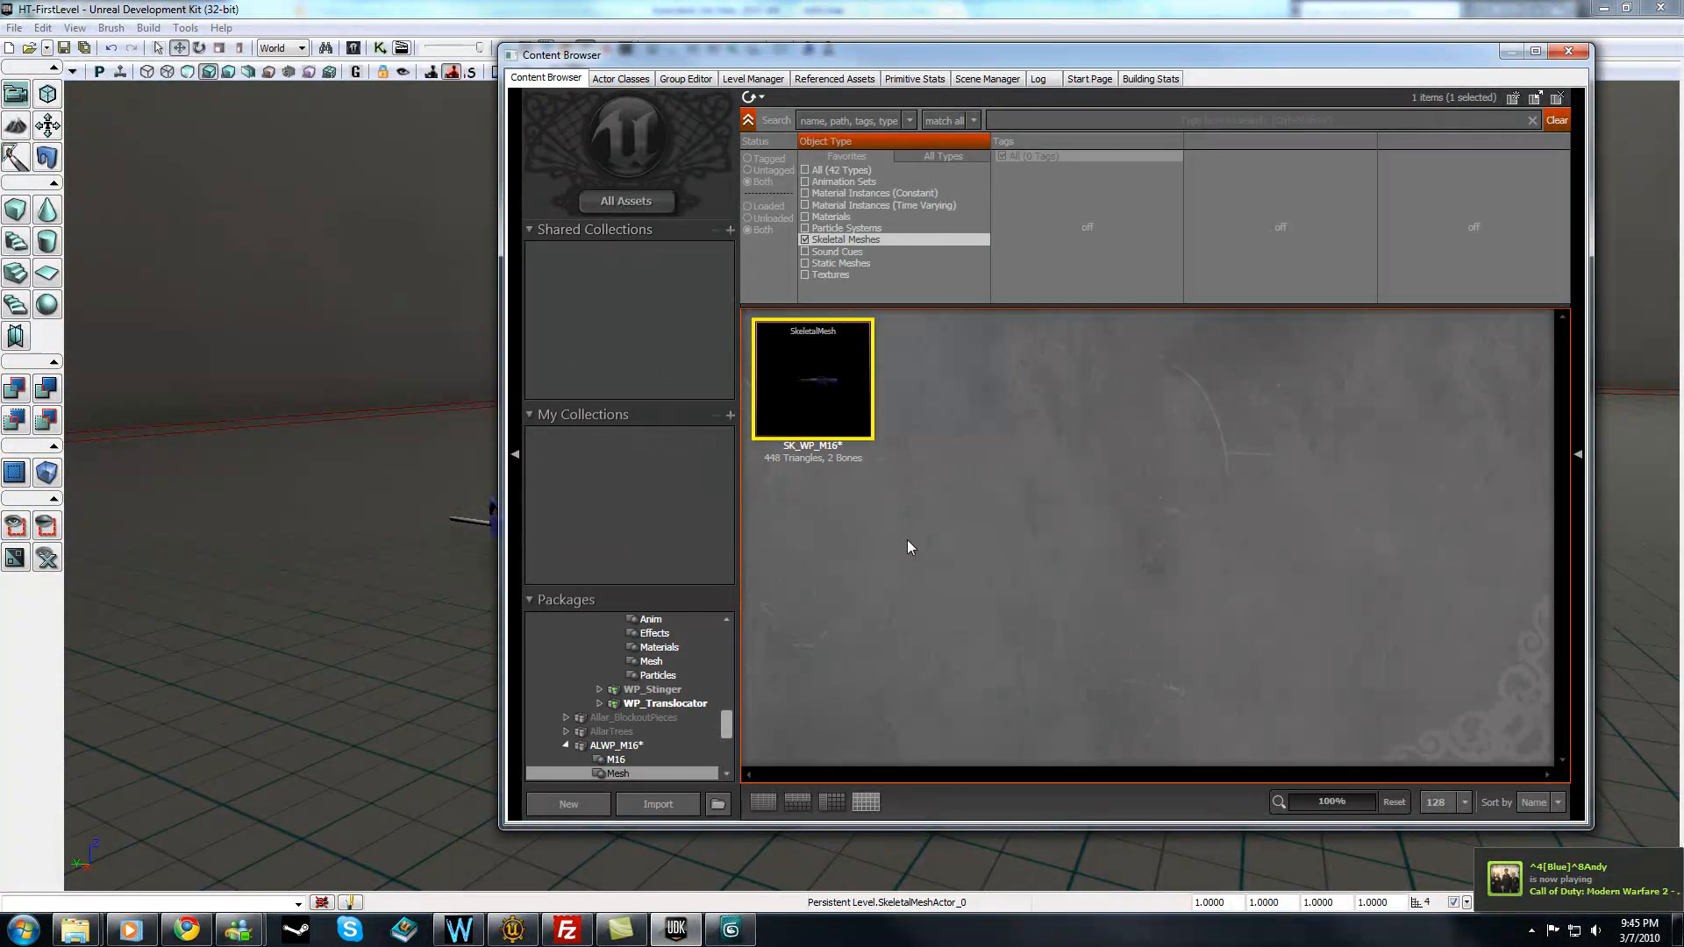
- Open SK_WP_M16 in the AnimSet Editor and examine its b_Root and b_Trigger bones from the side
double_click(850, 382)
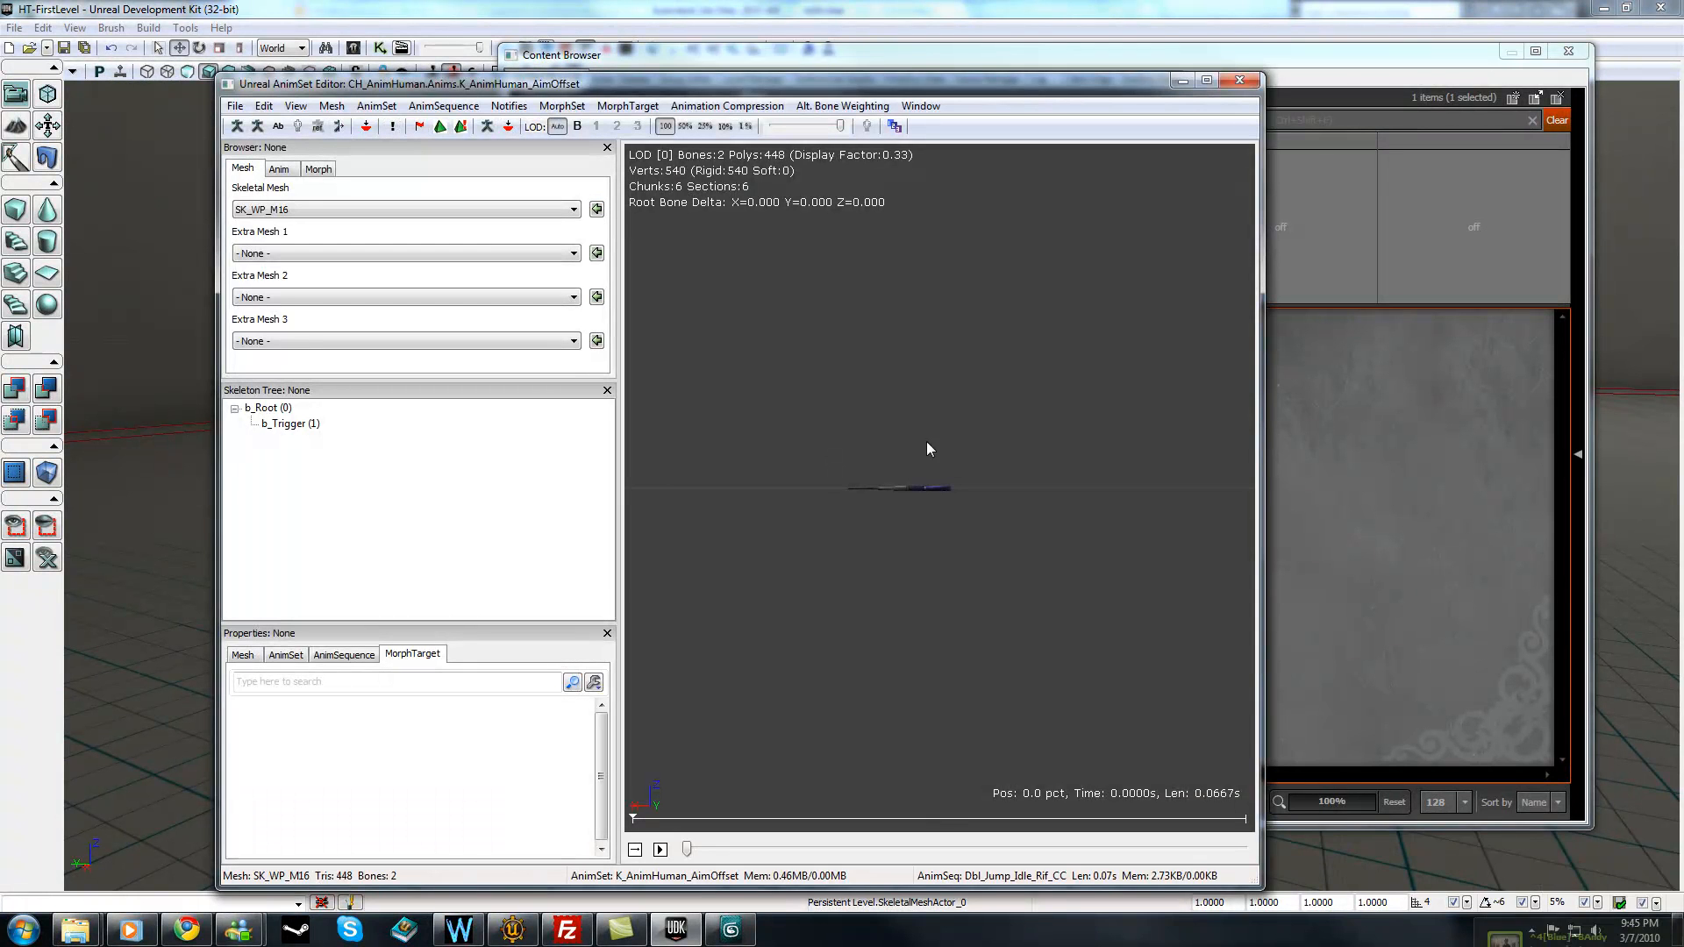
left_click_drag(938, 487, 855, 400)
right_click_drag(856, 400, 928, 368)
left_click_drag(930, 369, 882, 382)
left_click(268, 408)
left_click(279, 423)
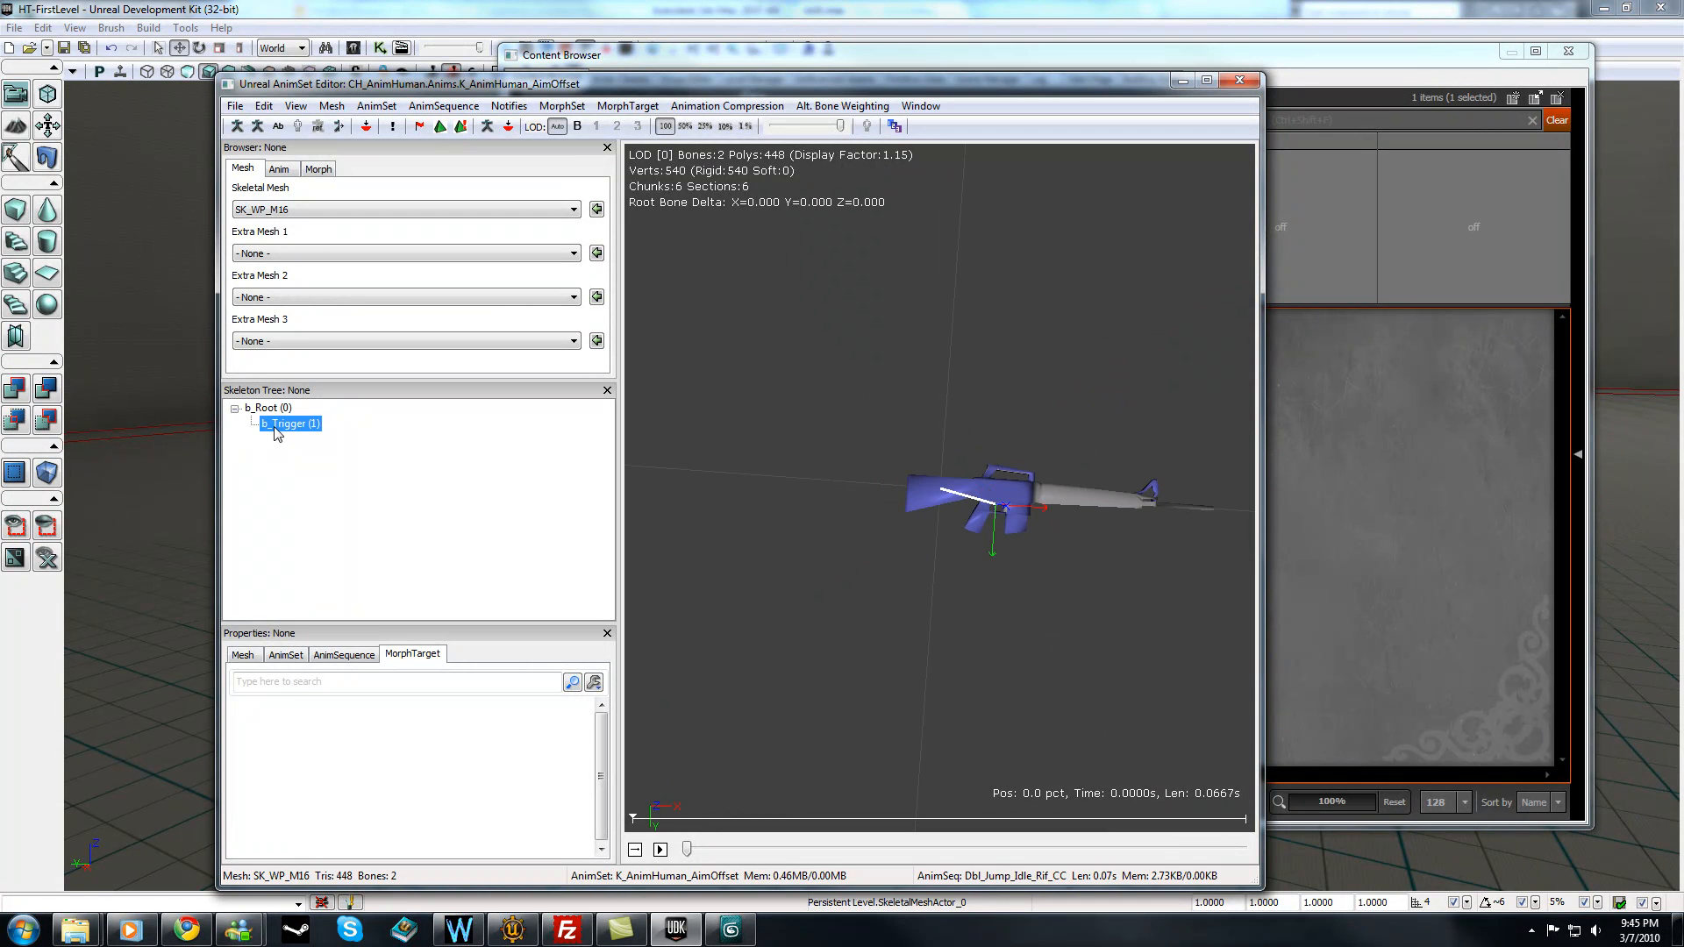
left_click_drag(1063, 441, 1019, 448)
left_click_drag(916, 434, 786, 433)
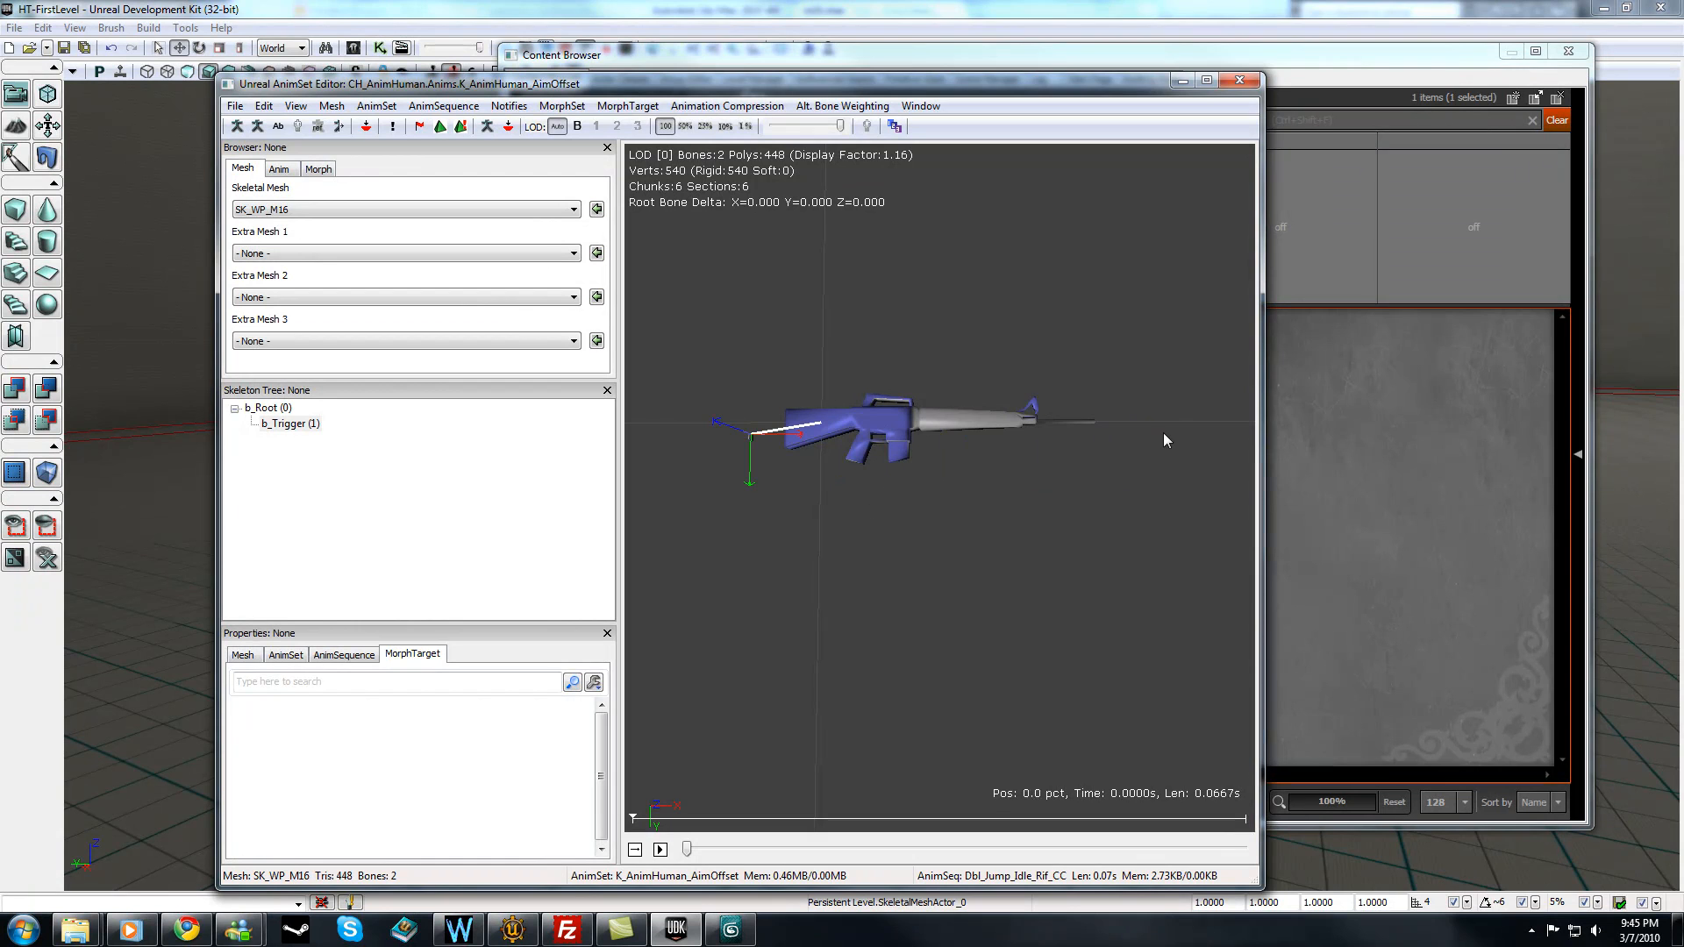
- Try to undo the b_Trigger displacement, redo one change, and close the AnimSet Editor
left_click(264, 111)
left_click(272, 123)
left_click(264, 106)
left_click(292, 125)
left_click(264, 106)
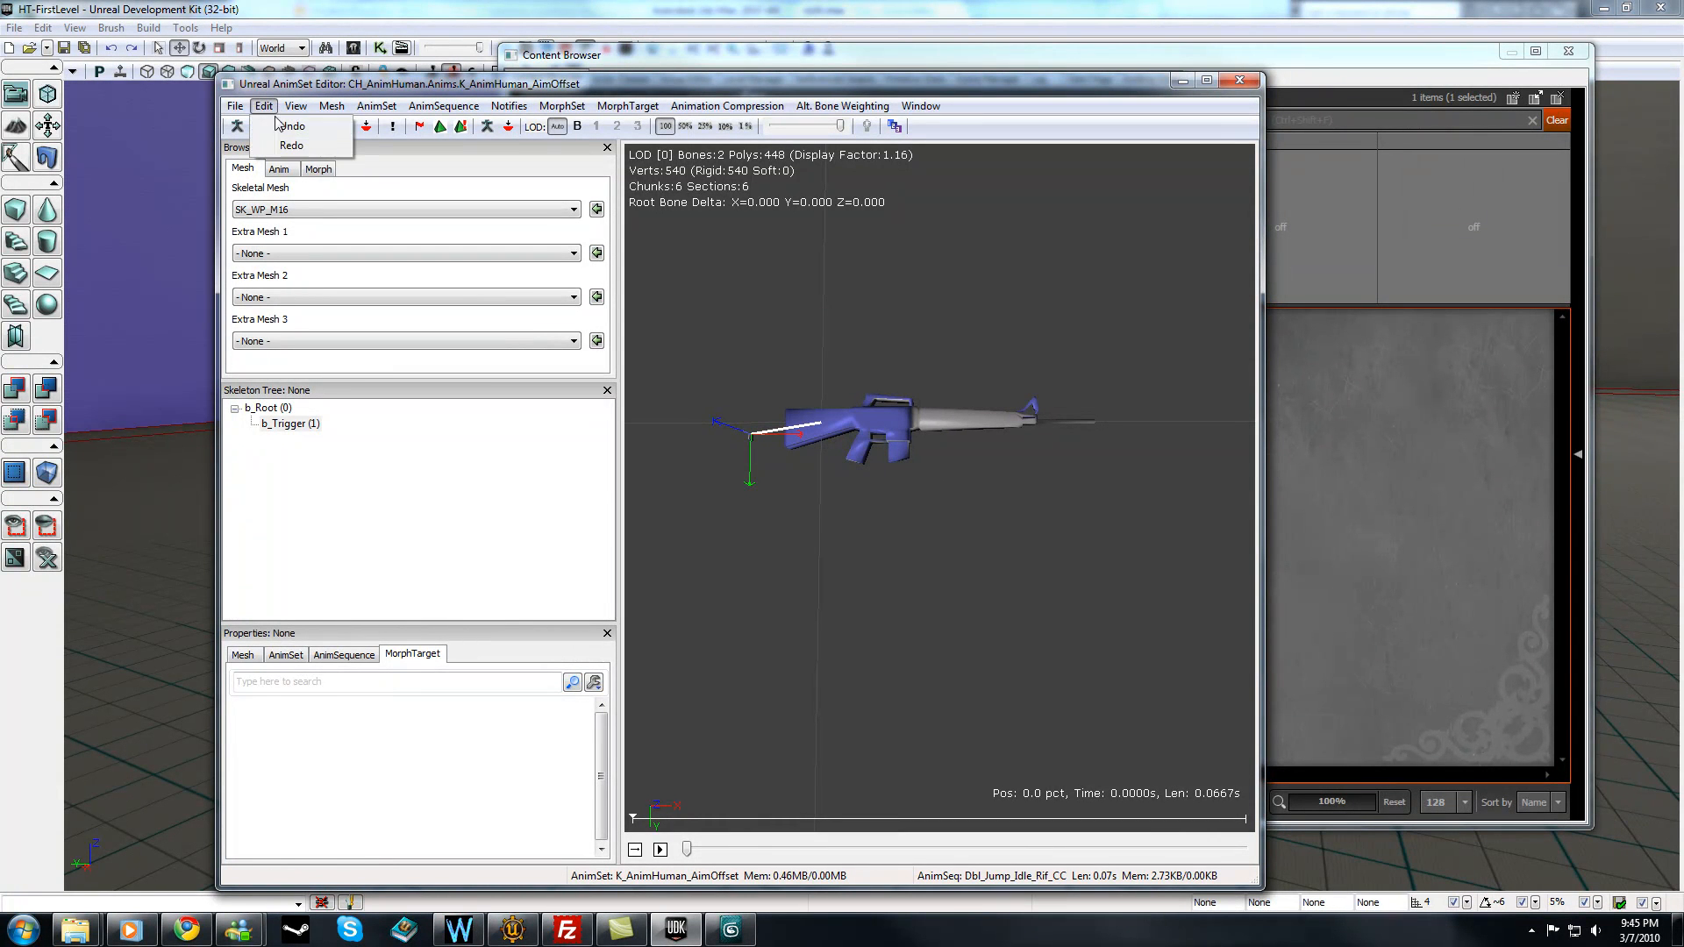
left_click(291, 145)
left_click(1239, 81)
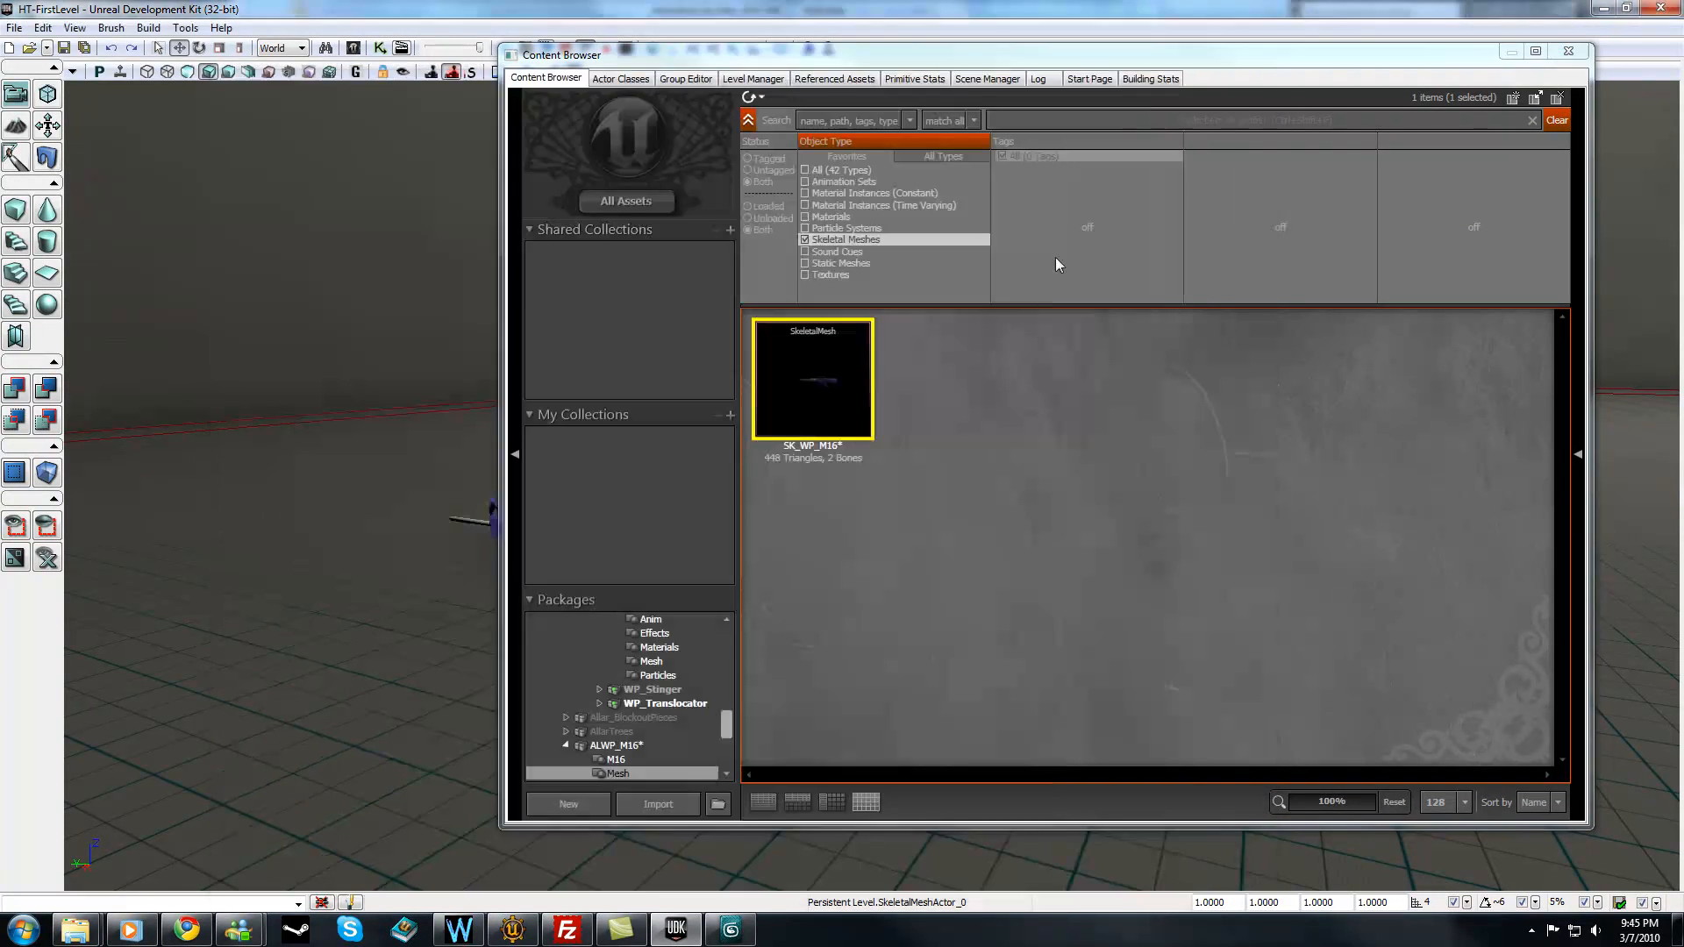
- Reopen SK_WP_M16, check where the b_Trigger bone sits on the rifle, and close the editor
double_click(821, 357)
mouse_move(883, 509)
left_mouse_down()
mouse_move(903, 543)
mouse_move(883, 596)
mouse_move(883, 508)
left_mouse_up()
mouse_move(883, 509)
right_mouse_down()
mouse_move(883, 456)
mouse_move(883, 499)
right_mouse_up()
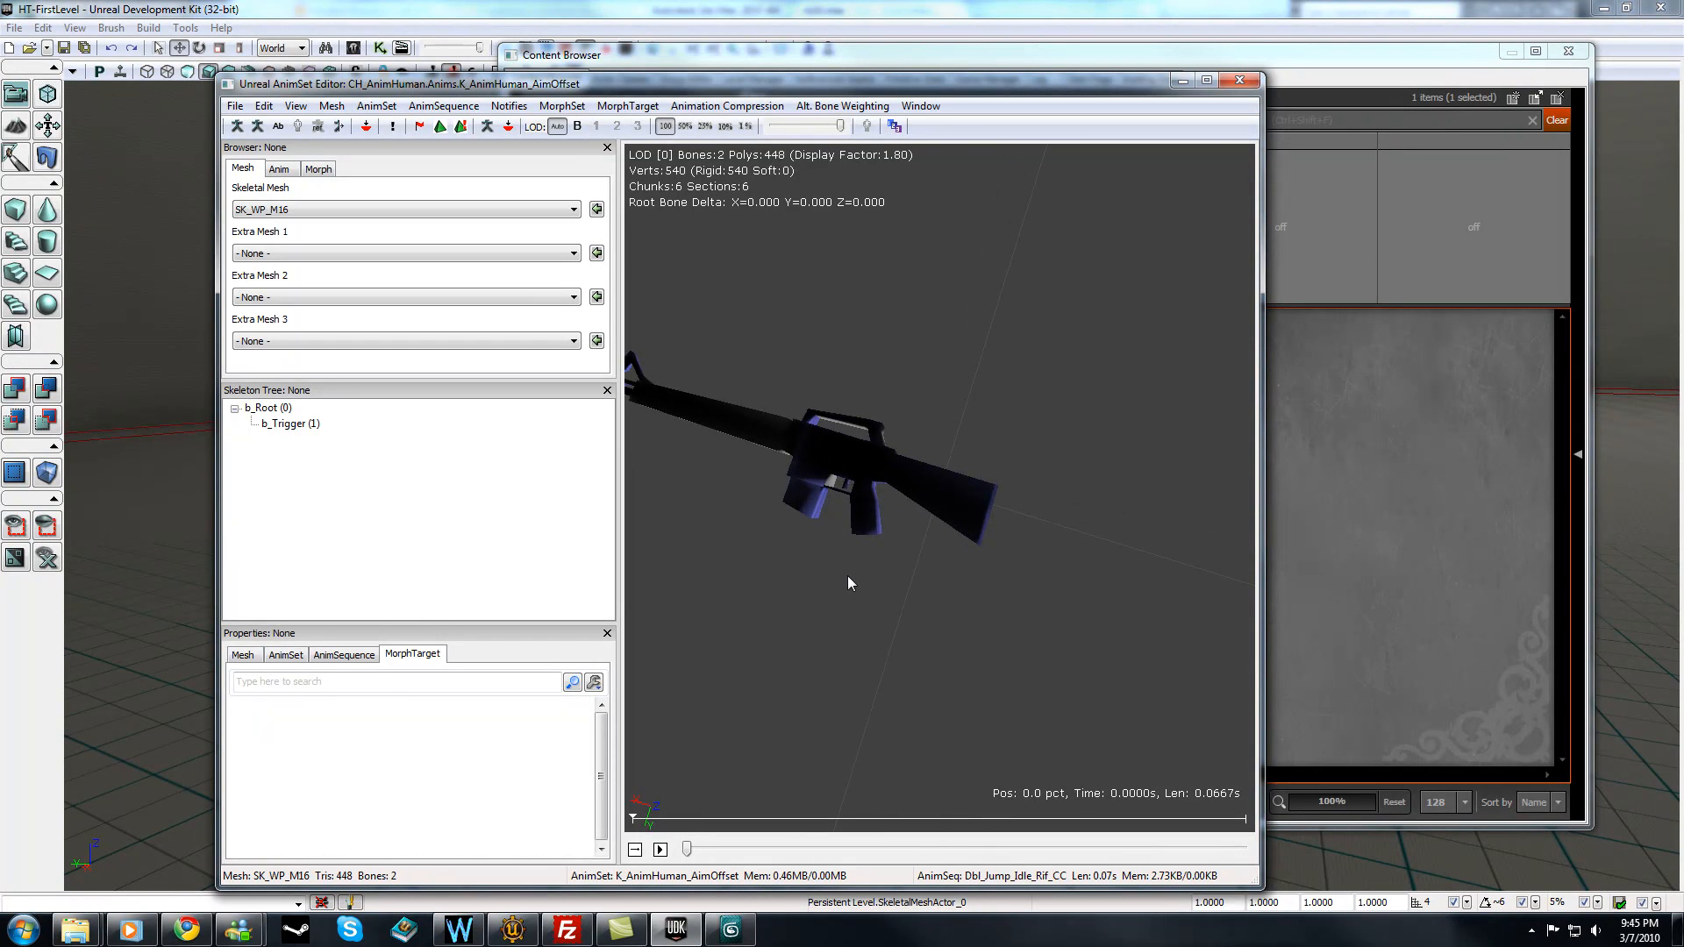
left_click(312, 424)
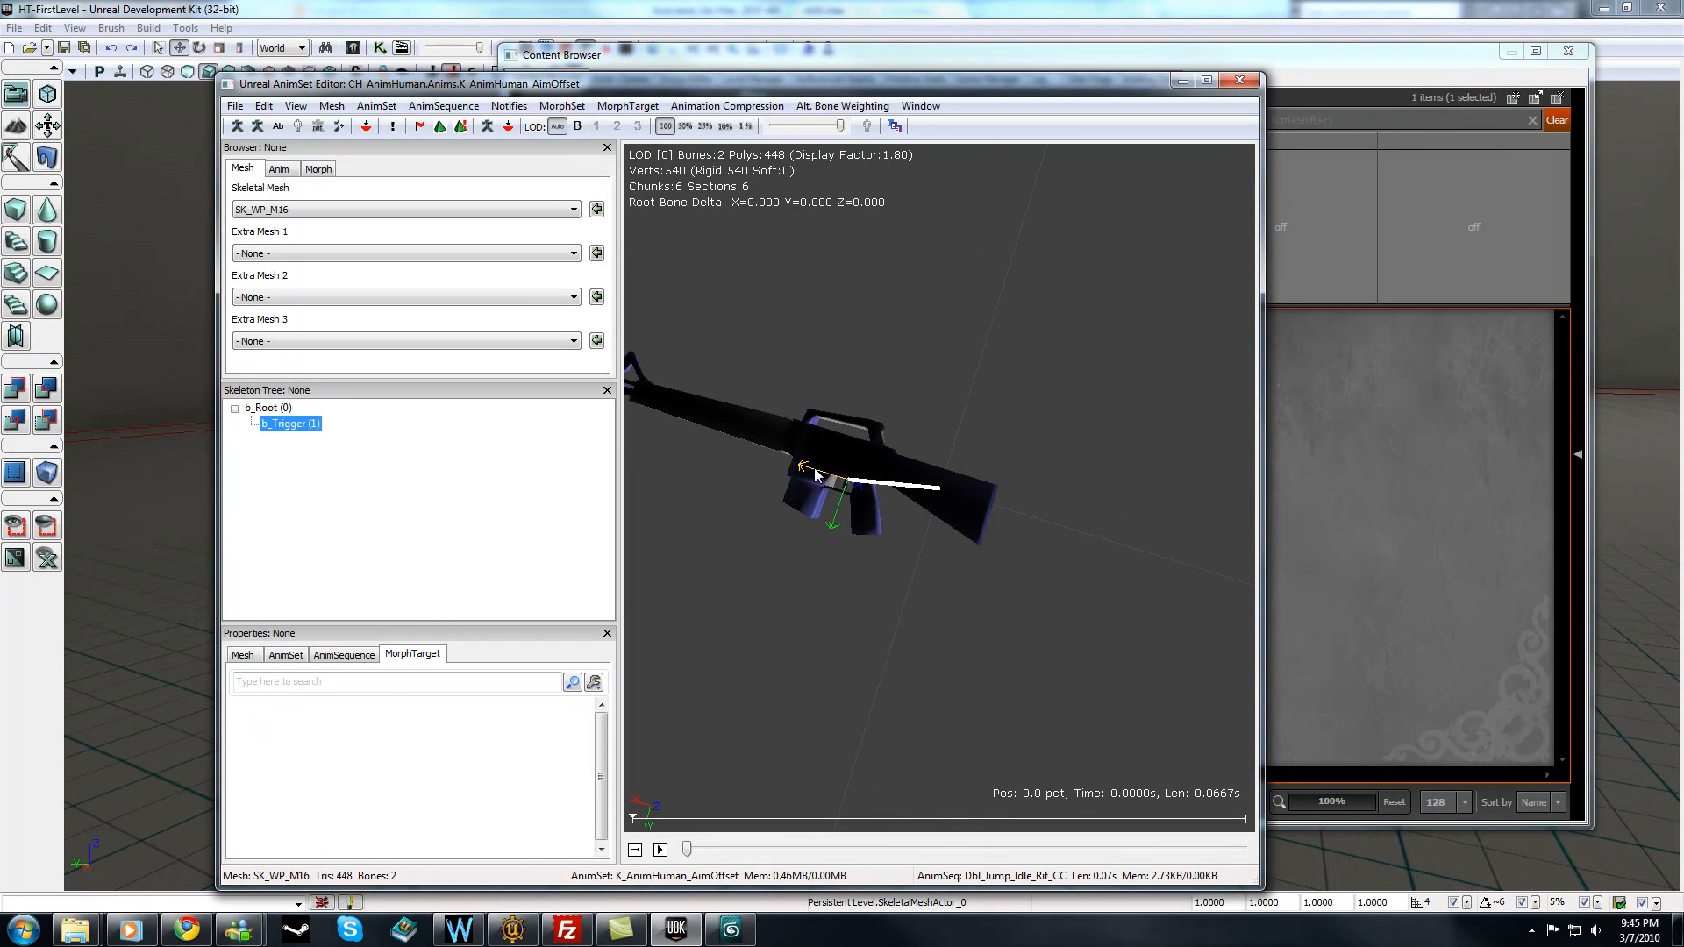
left_click(1239, 82)
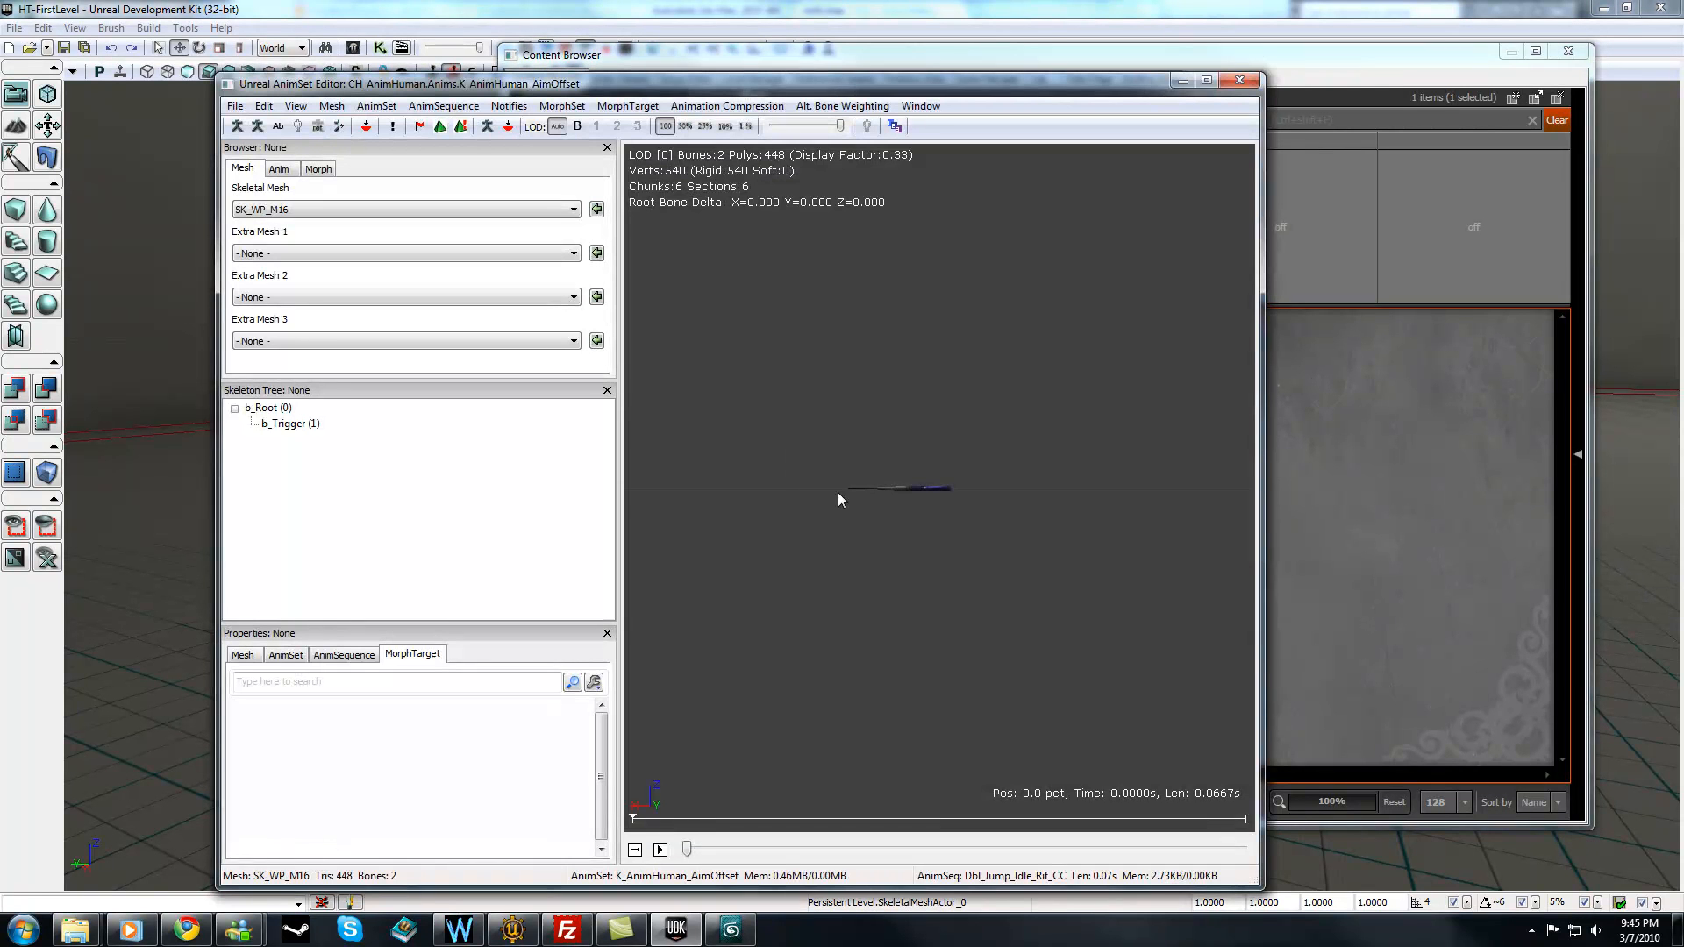
- Examine the SK_WP_M16 mesh from several angles along with its material slots, and return to 3ds Max
left_click_drag(838, 497, 912, 439)
right_click_drag(893, 621, 893, 491)
left_click_drag(893, 492, 1096, 431)
left_click_drag(1177, 193, 1056, 307)
scroll(1055, 306, "down", 5)
left_click_drag(961, 461, 293, 760)
left_click(249, 656)
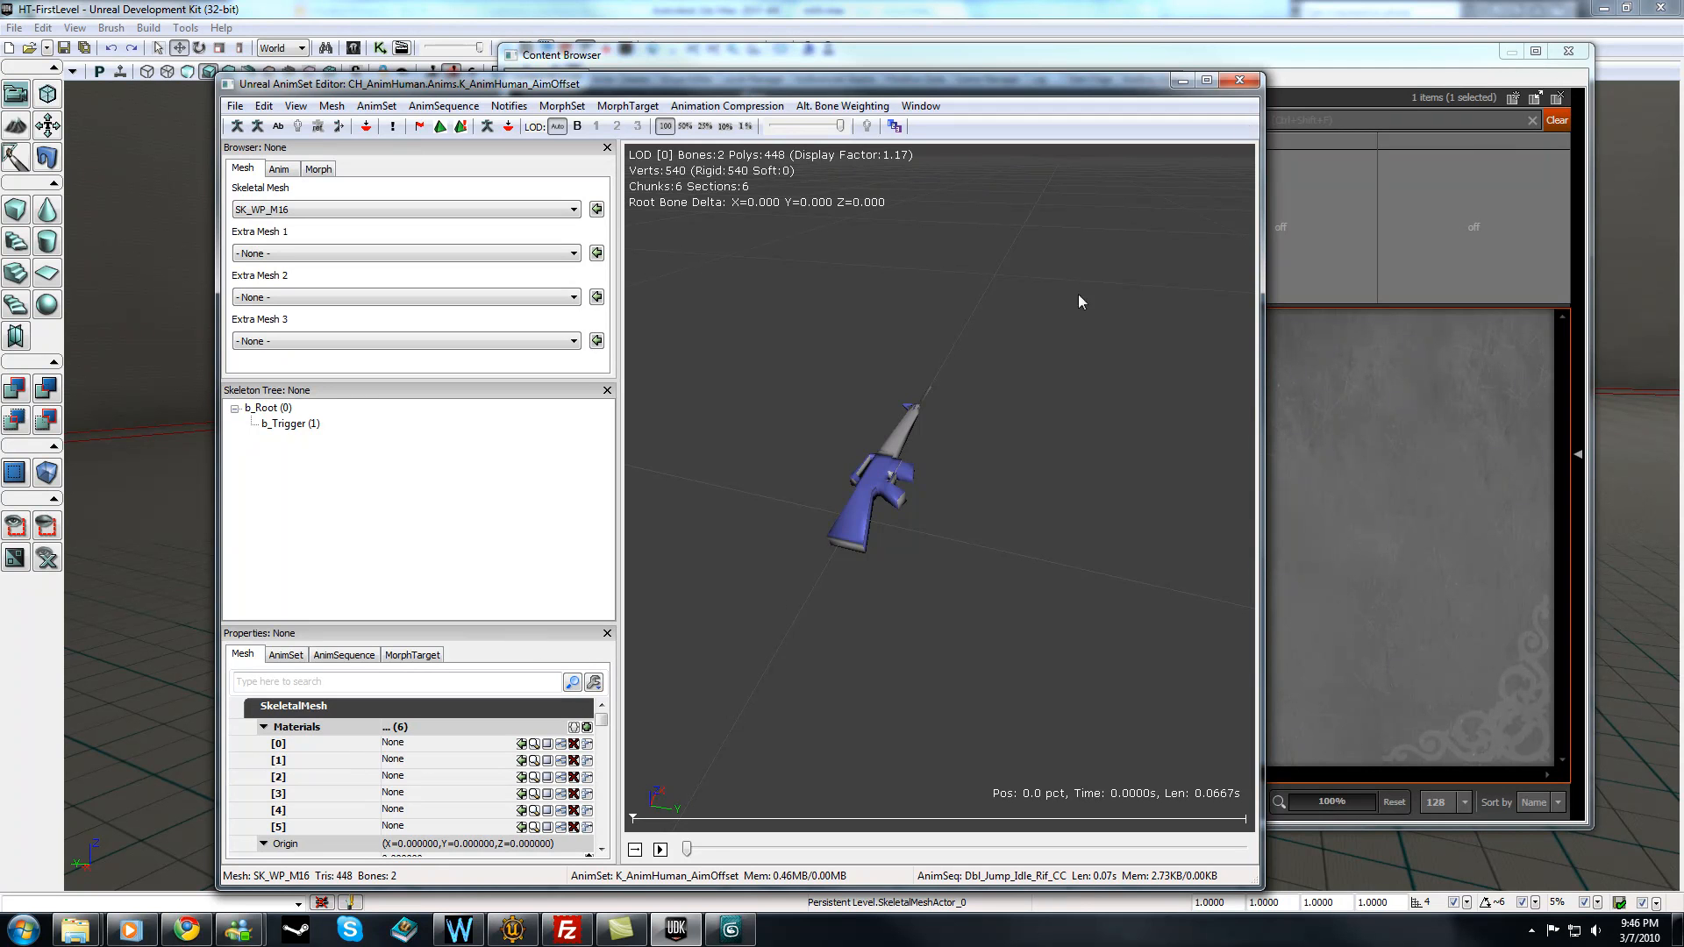
left_click(1240, 80)
left_click(730, 930)
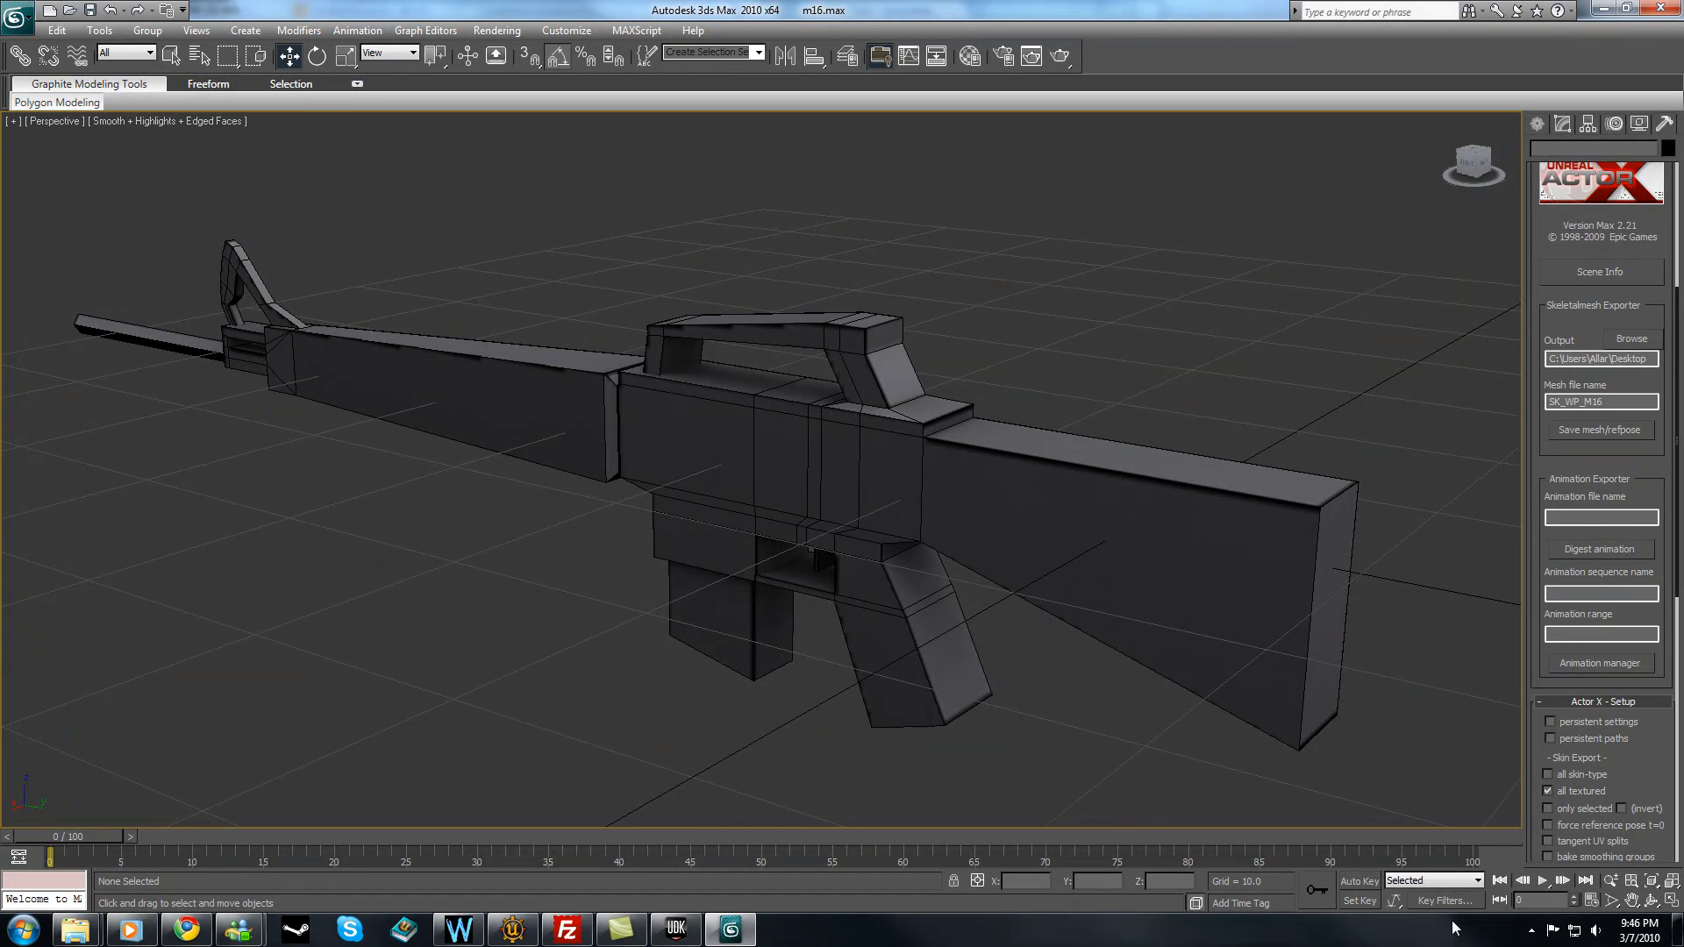
- Deselect b_Trigger and review the ActorX output, mesh file name, persistent settings and skin export options
left_click(1531, 930)
double_click(1559, 838)
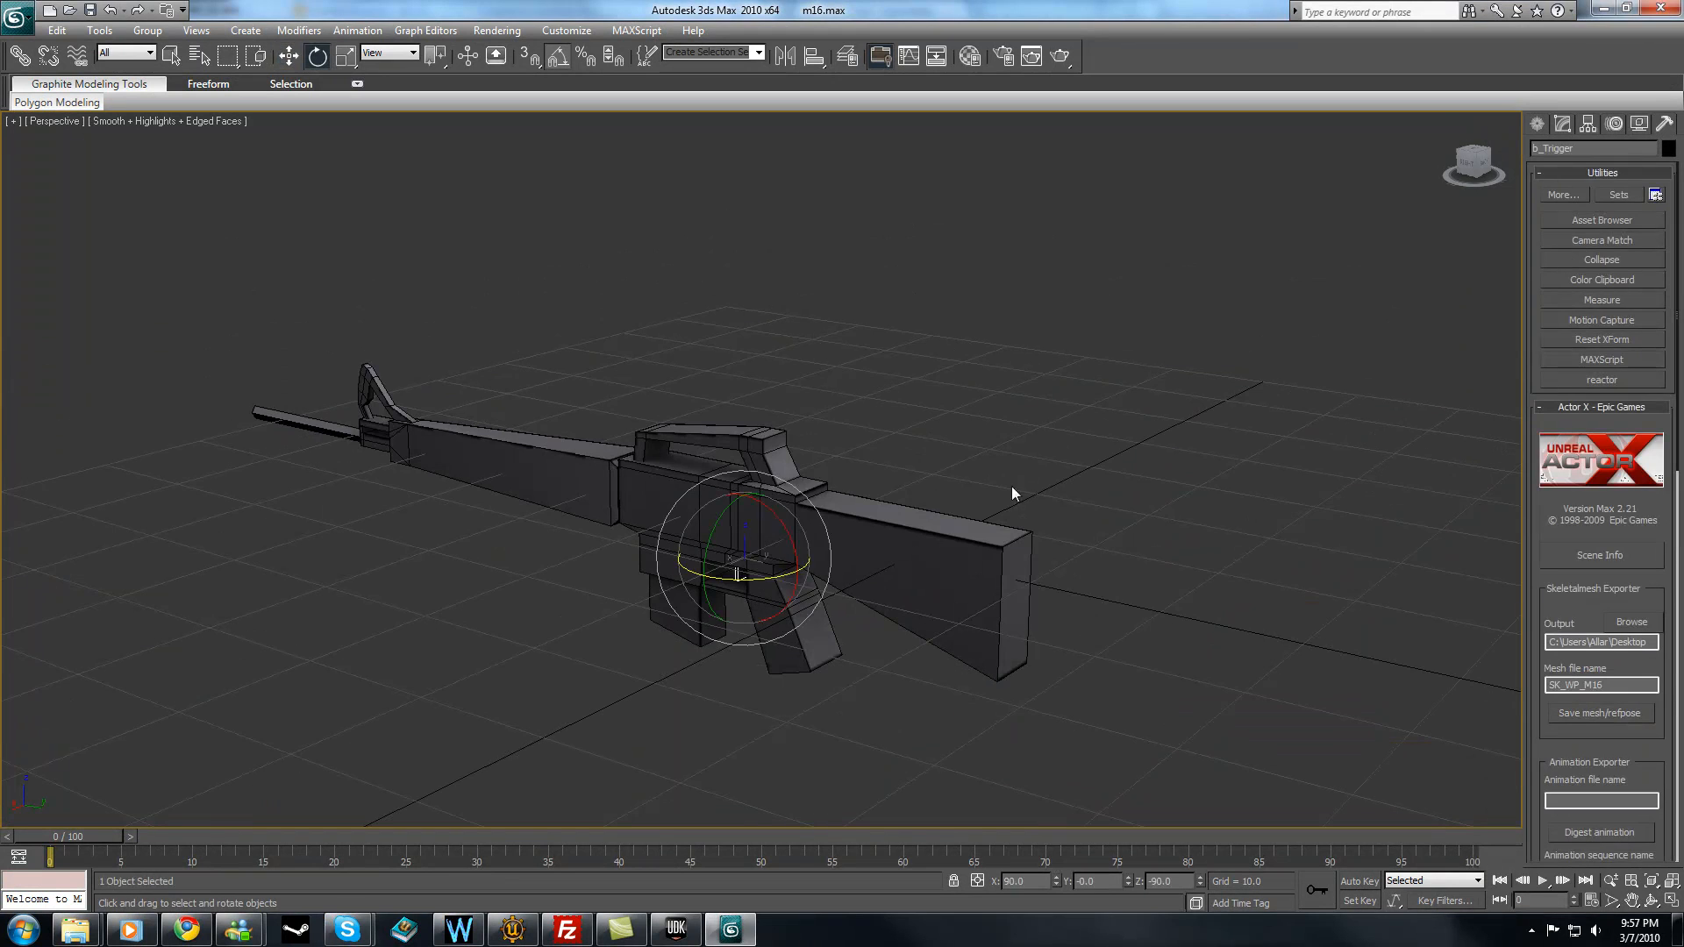
left_click(916, 326)
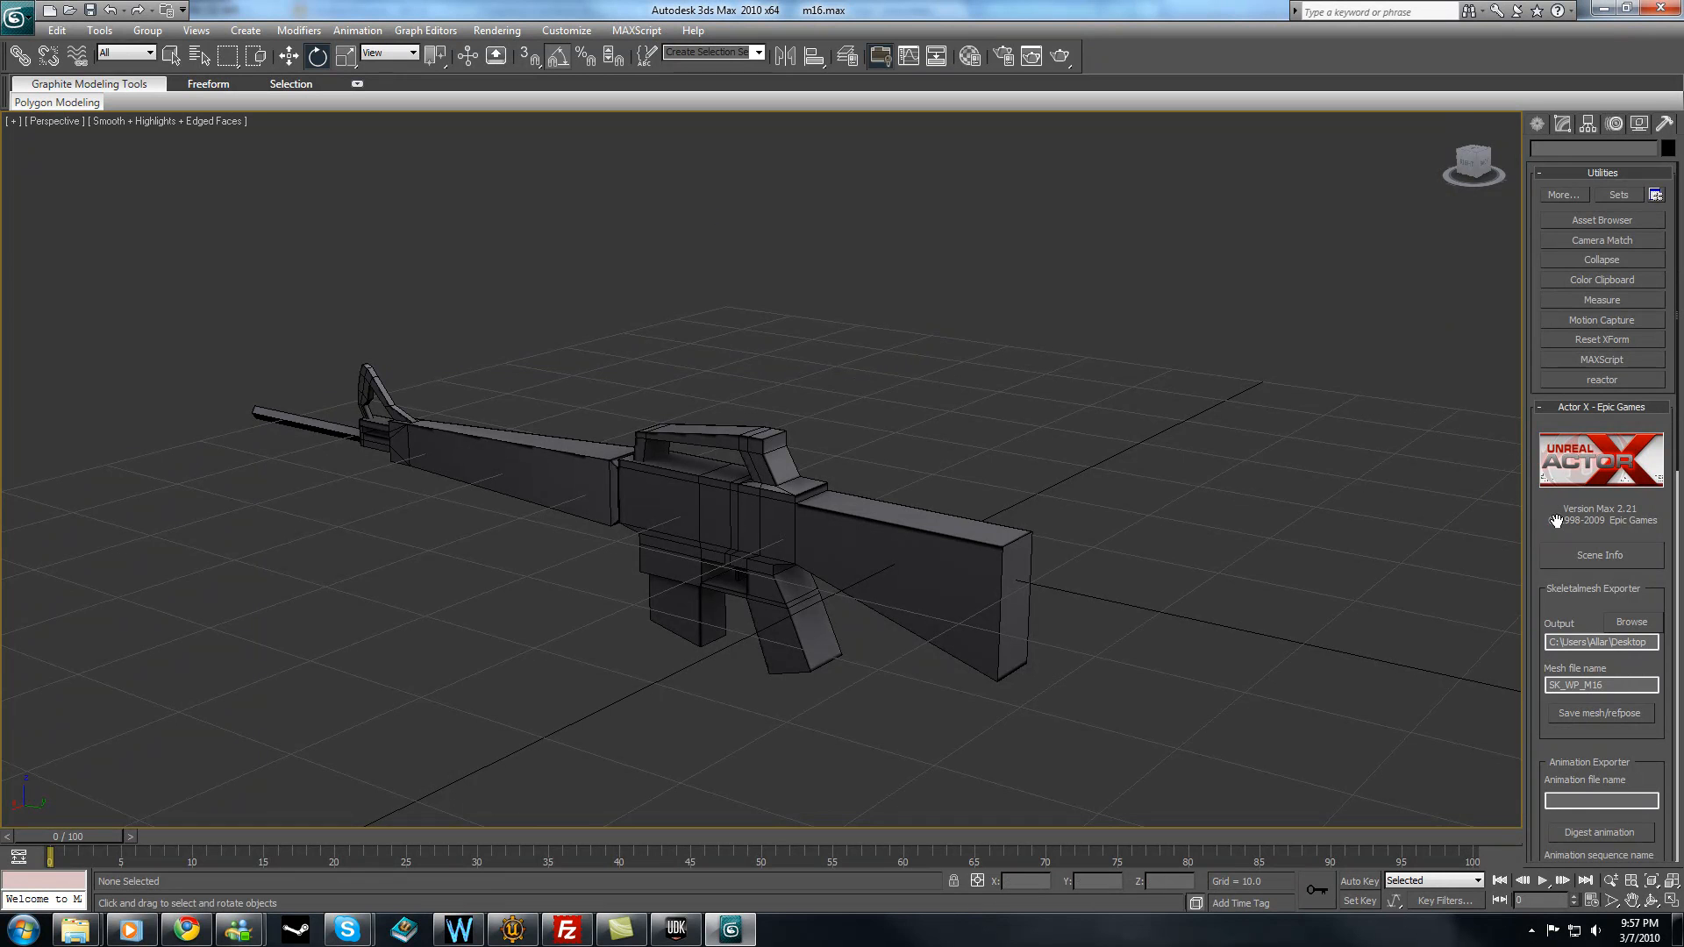
left_click_drag(1560, 528, 1443, 217)
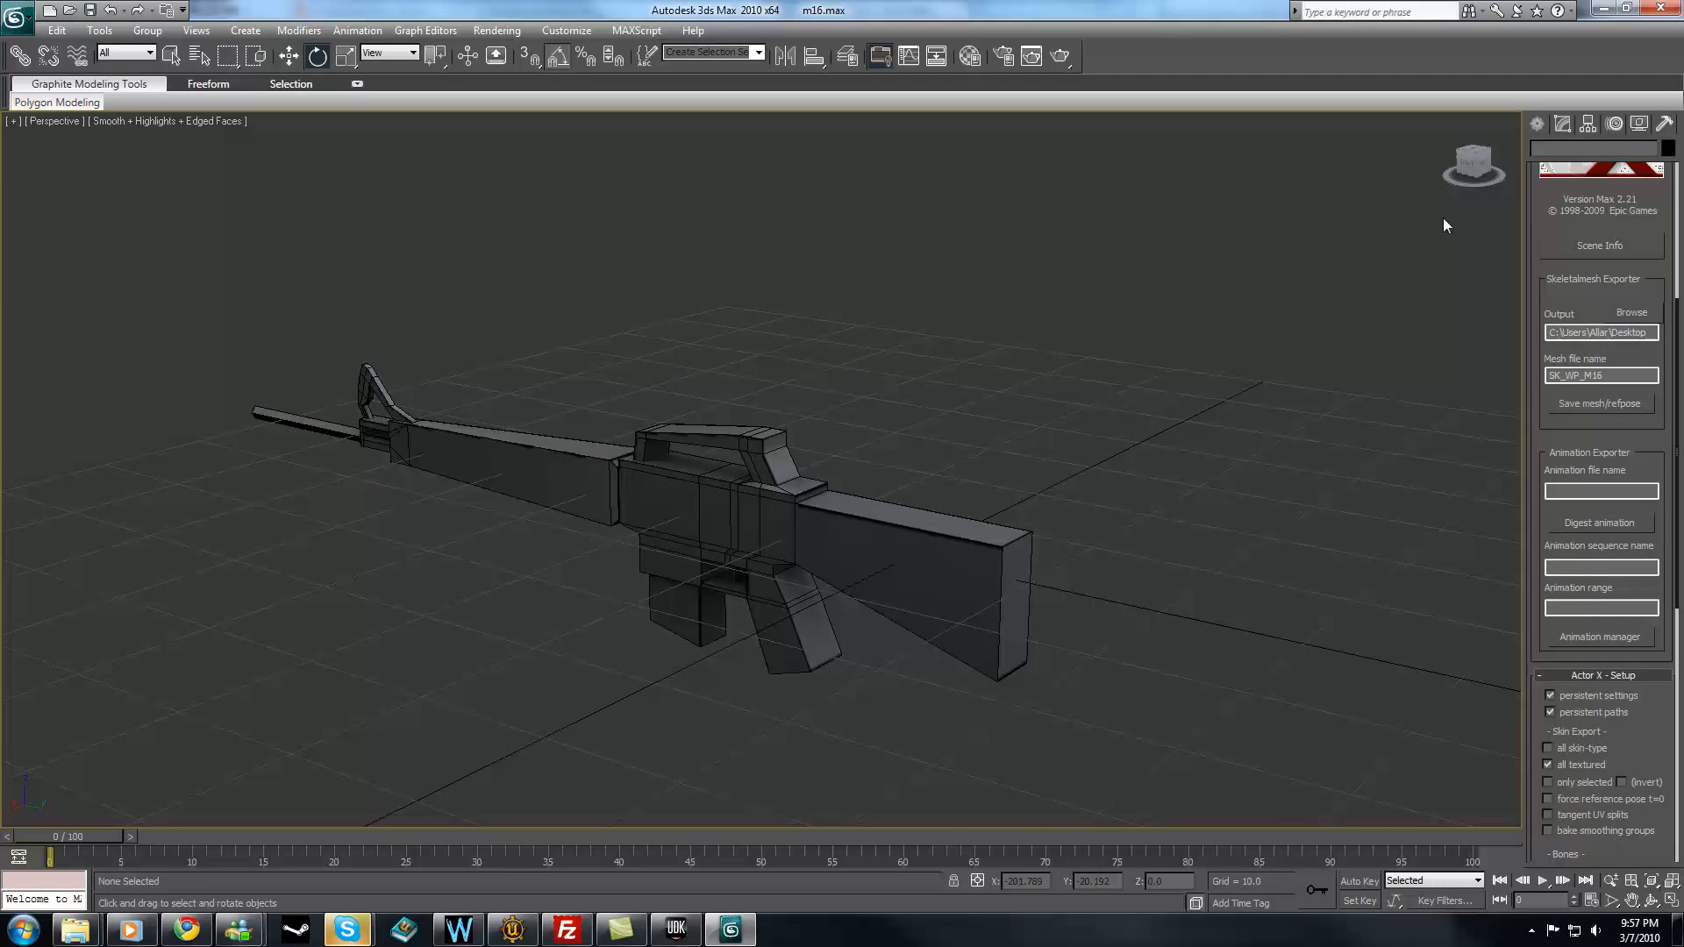
left_click_drag(1638, 681, 1630, 327)
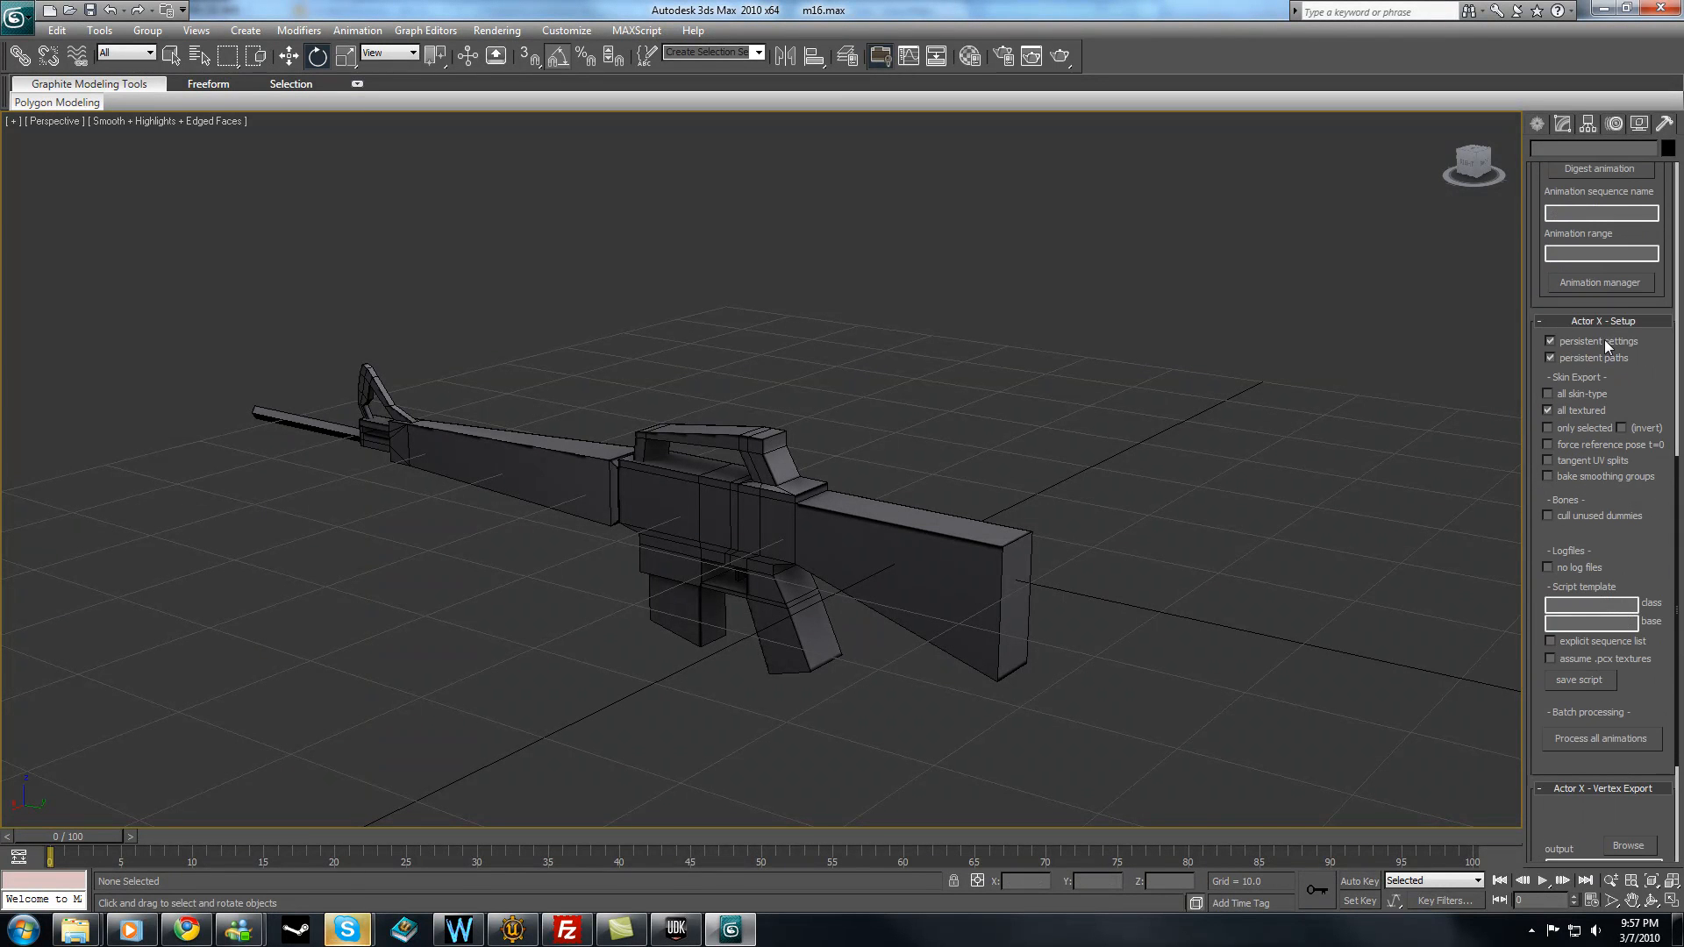
left_click_drag(1659, 399, 1612, 710)
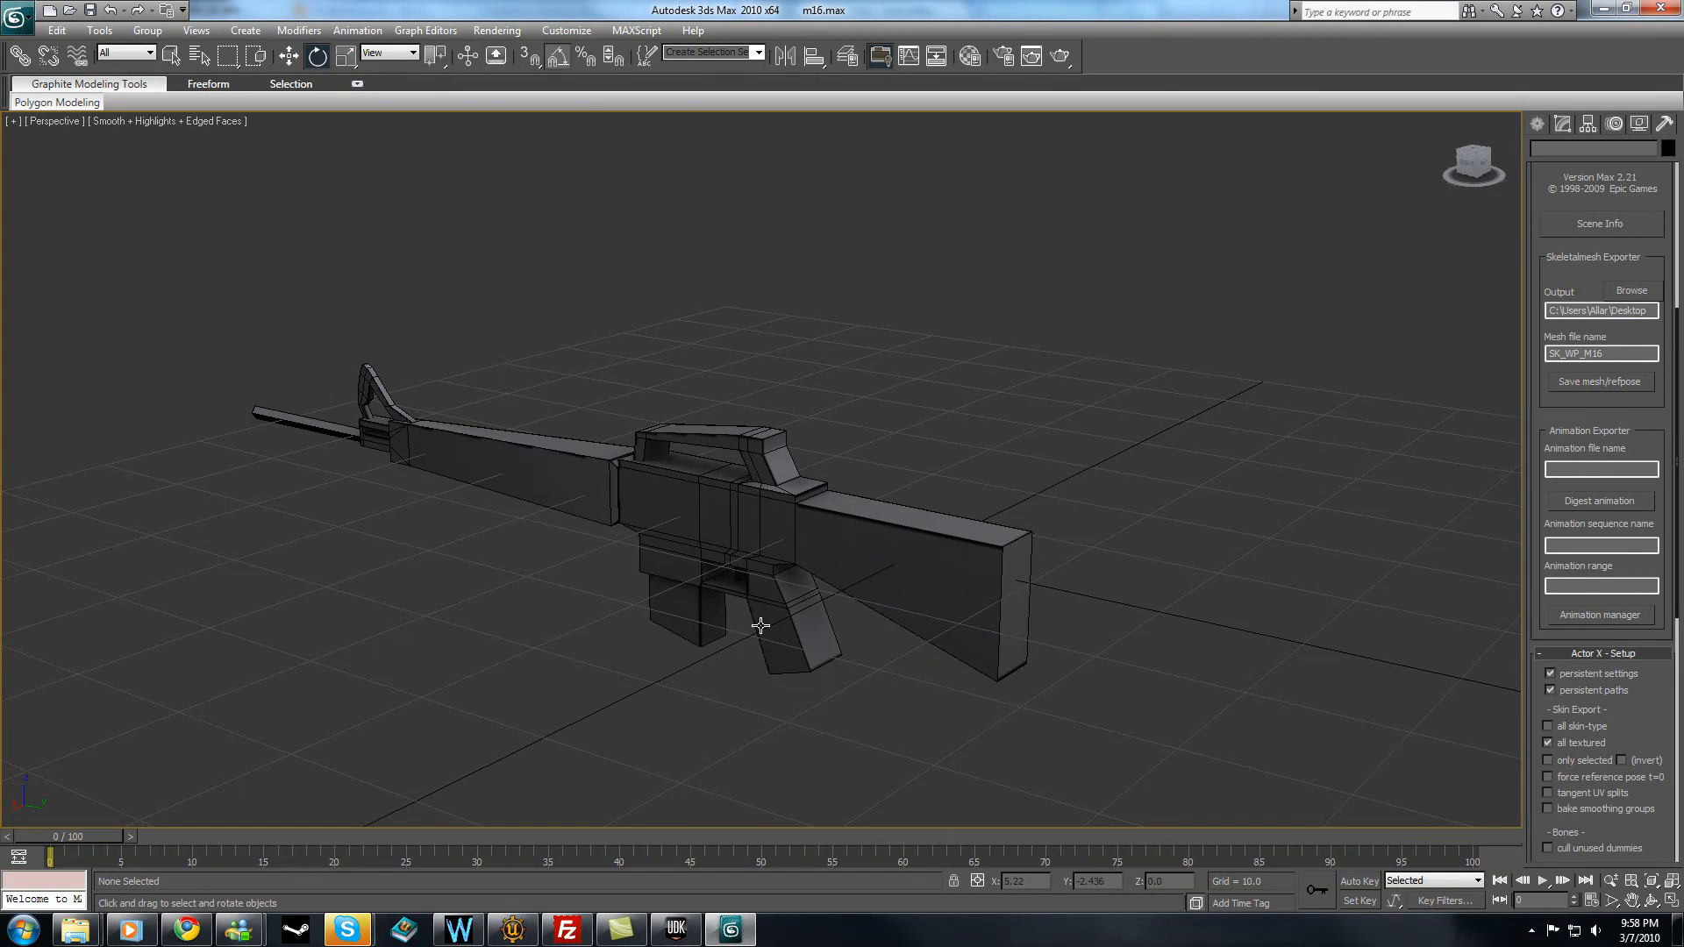
- Switch to UDK, open SK_WP_M16 in the AnimSet Editor, and view its mesh properties and the rifle from the side
left_click(675, 929)
double_click(849, 365)
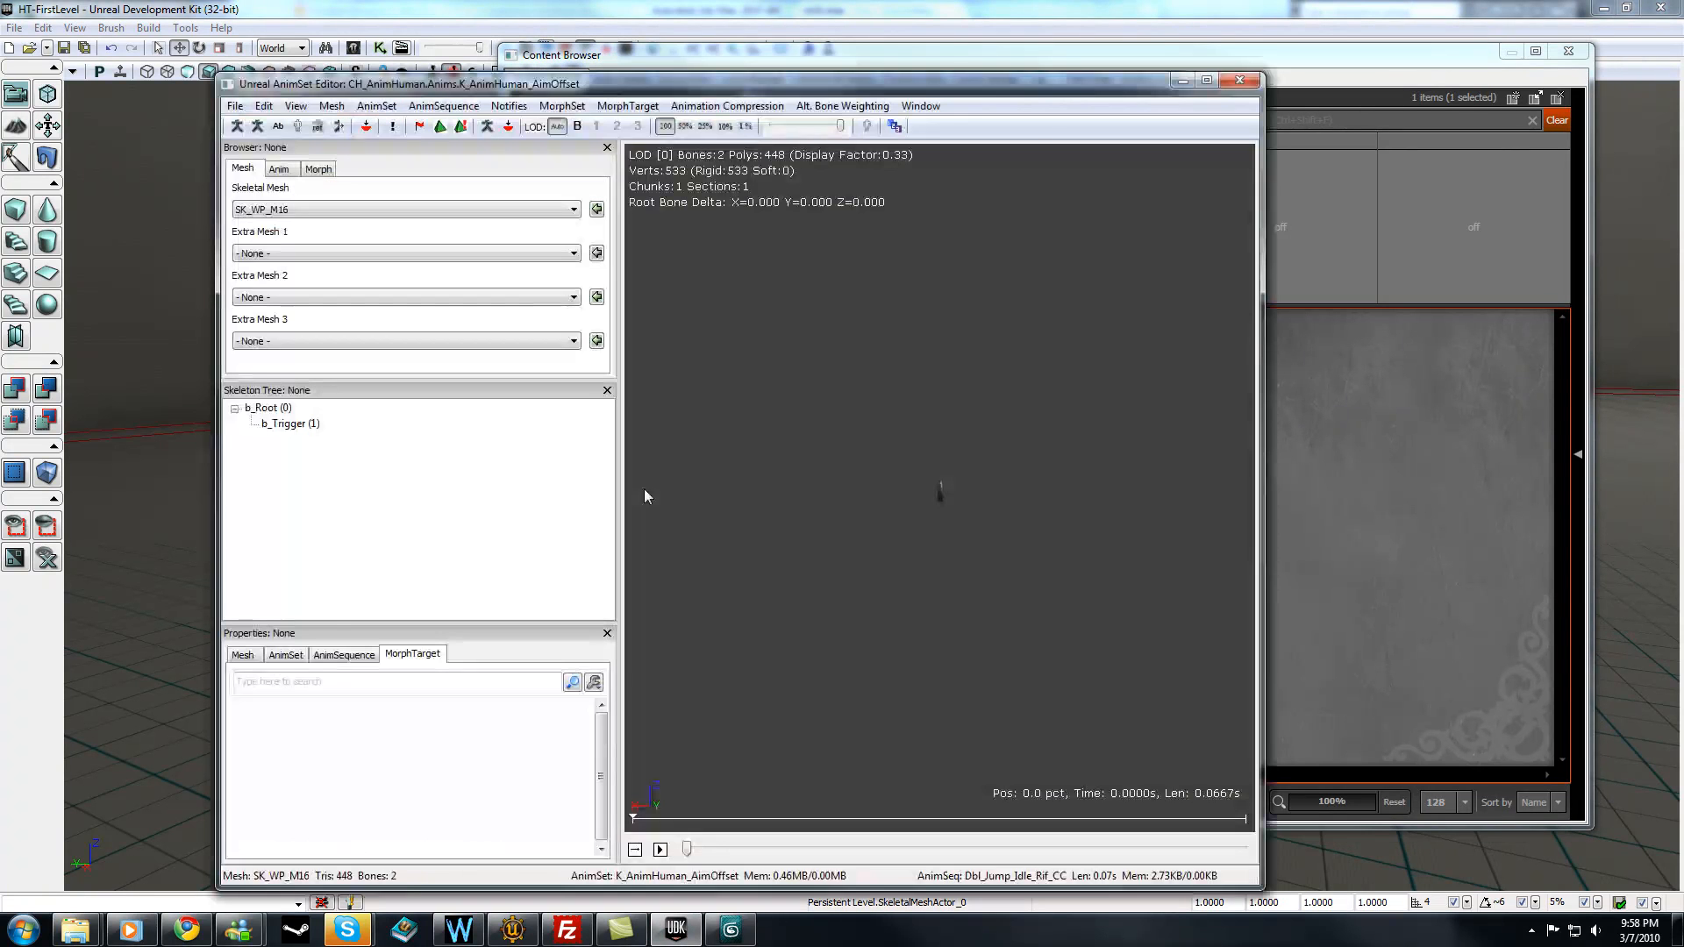
left_click(243, 654)
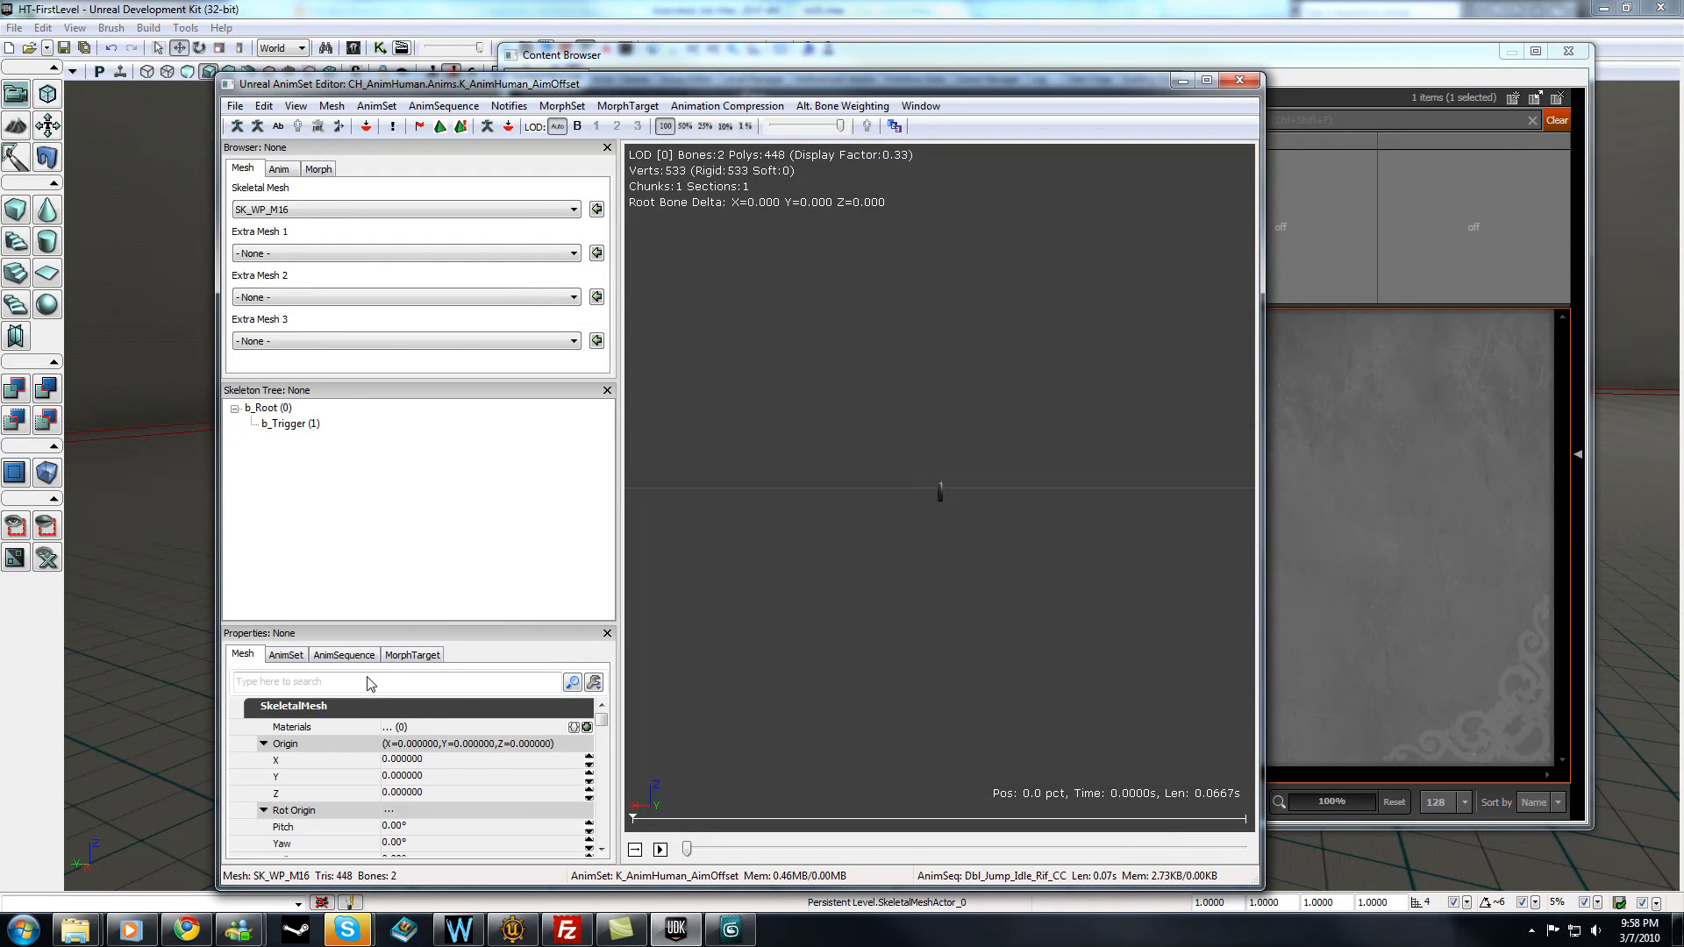
left_click_drag(770, 578, 1008, 674)
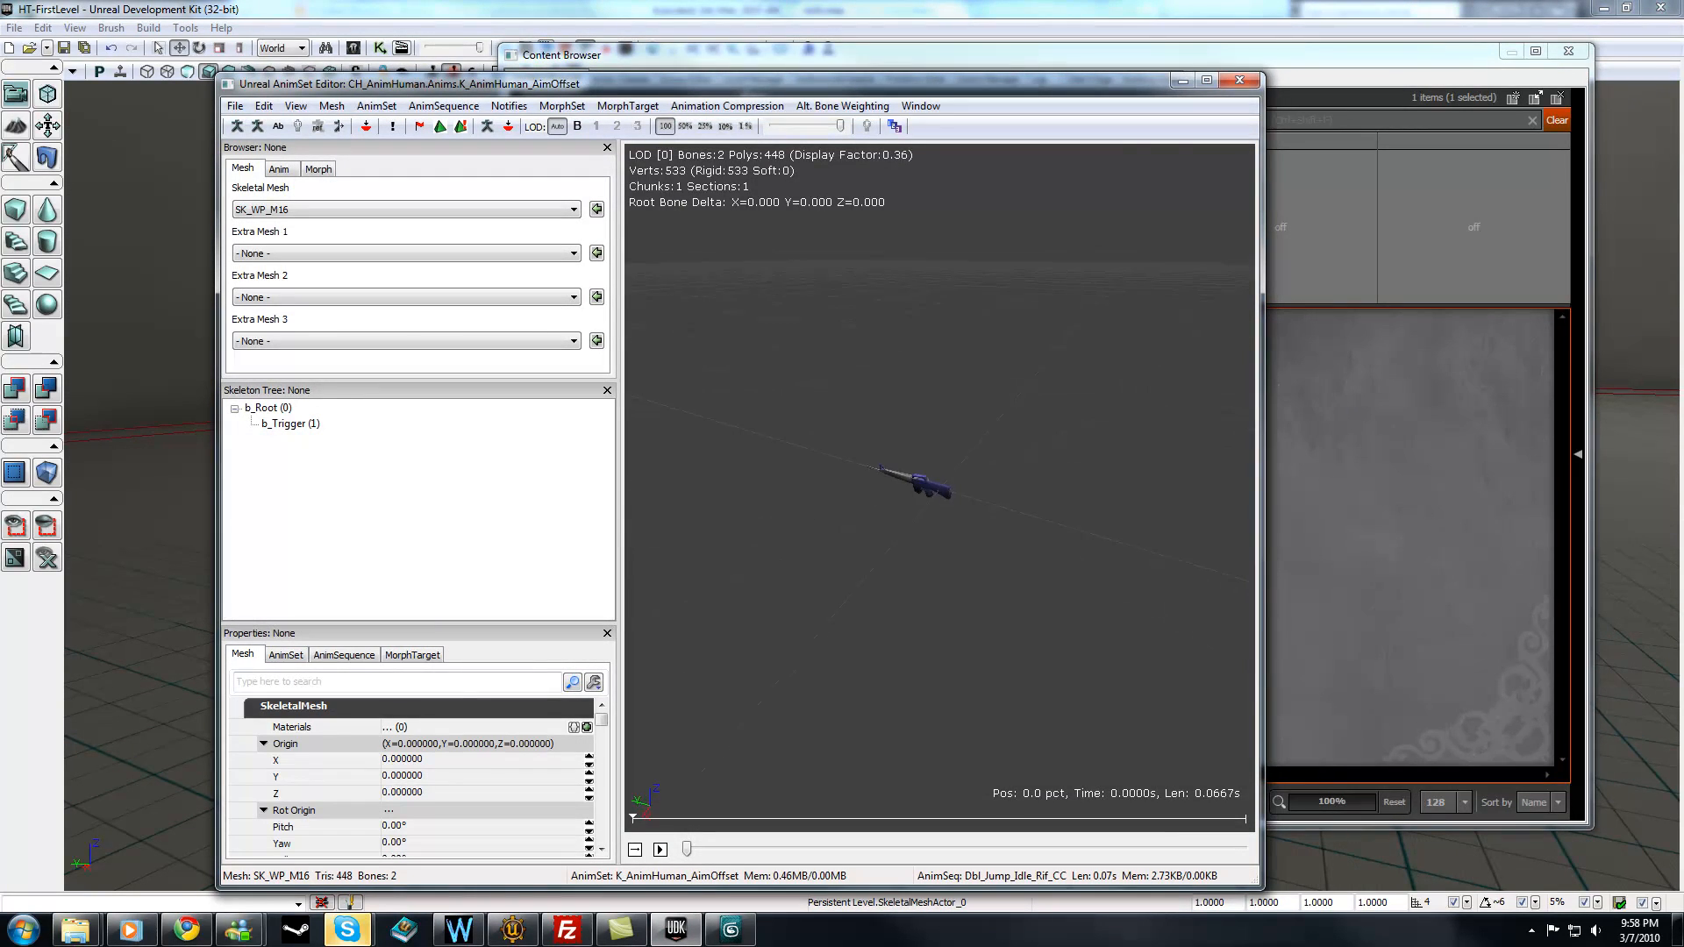
right_click_drag(761, 459, 762, 368)
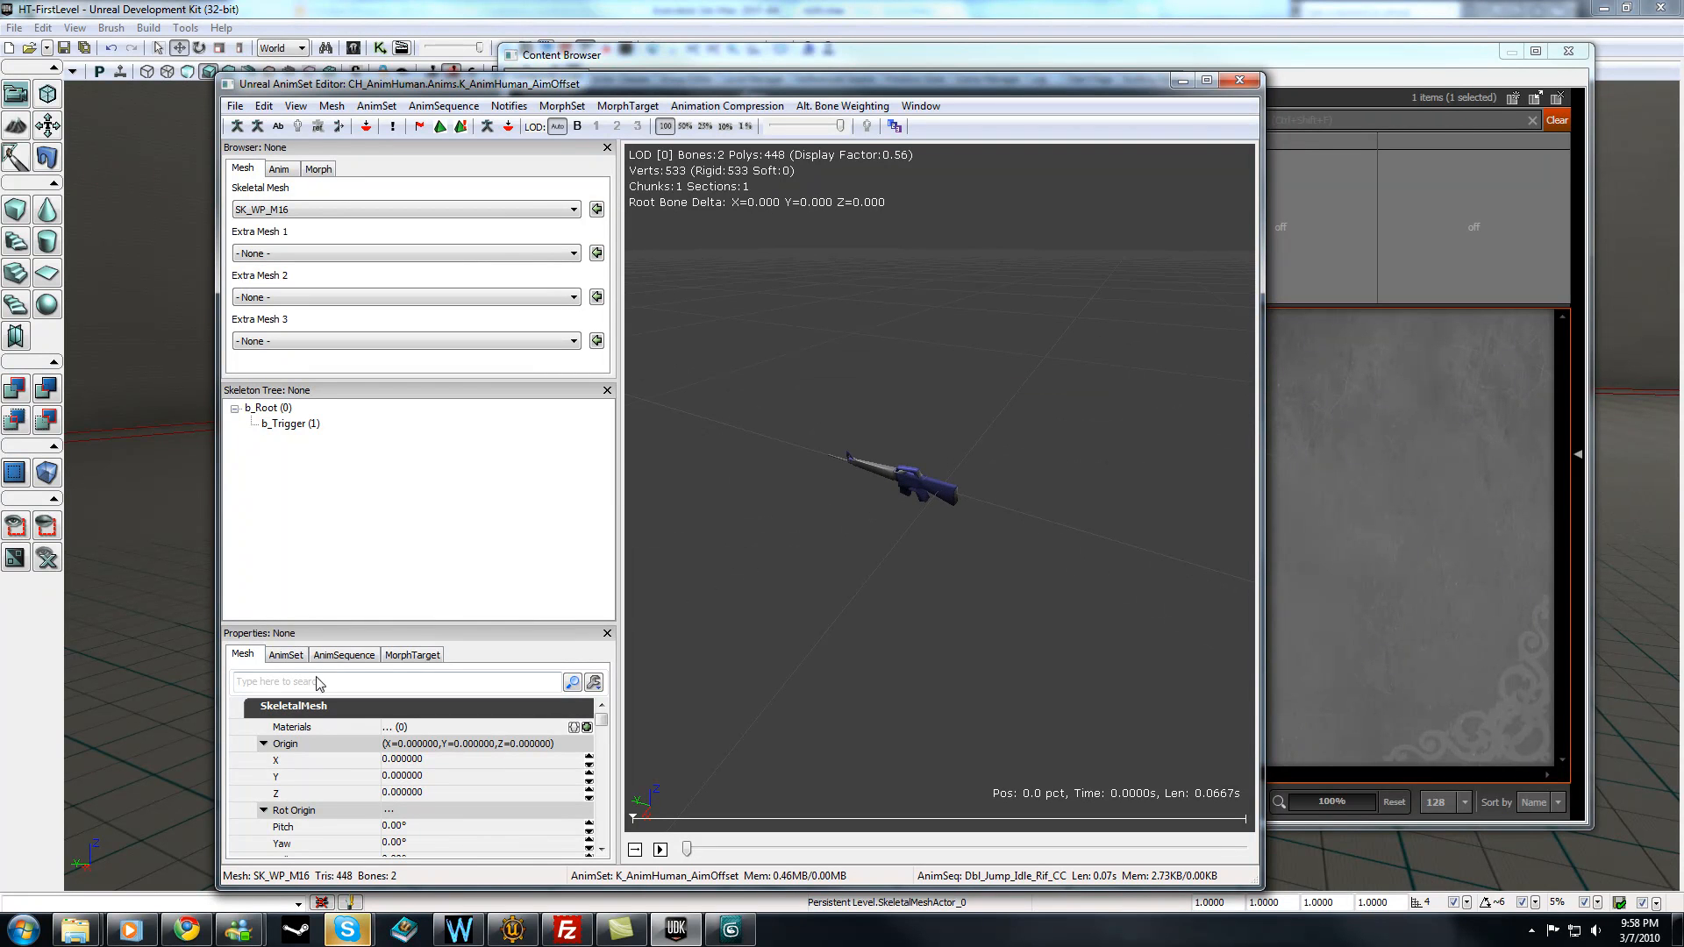
- Add a material slot to SK_WP_M16 and assign the M_Instagib_DebrisChunk01 material to it
left_click(587, 727)
left_click_drag(686, 633, 709, 619)
left_click(1324, 579)
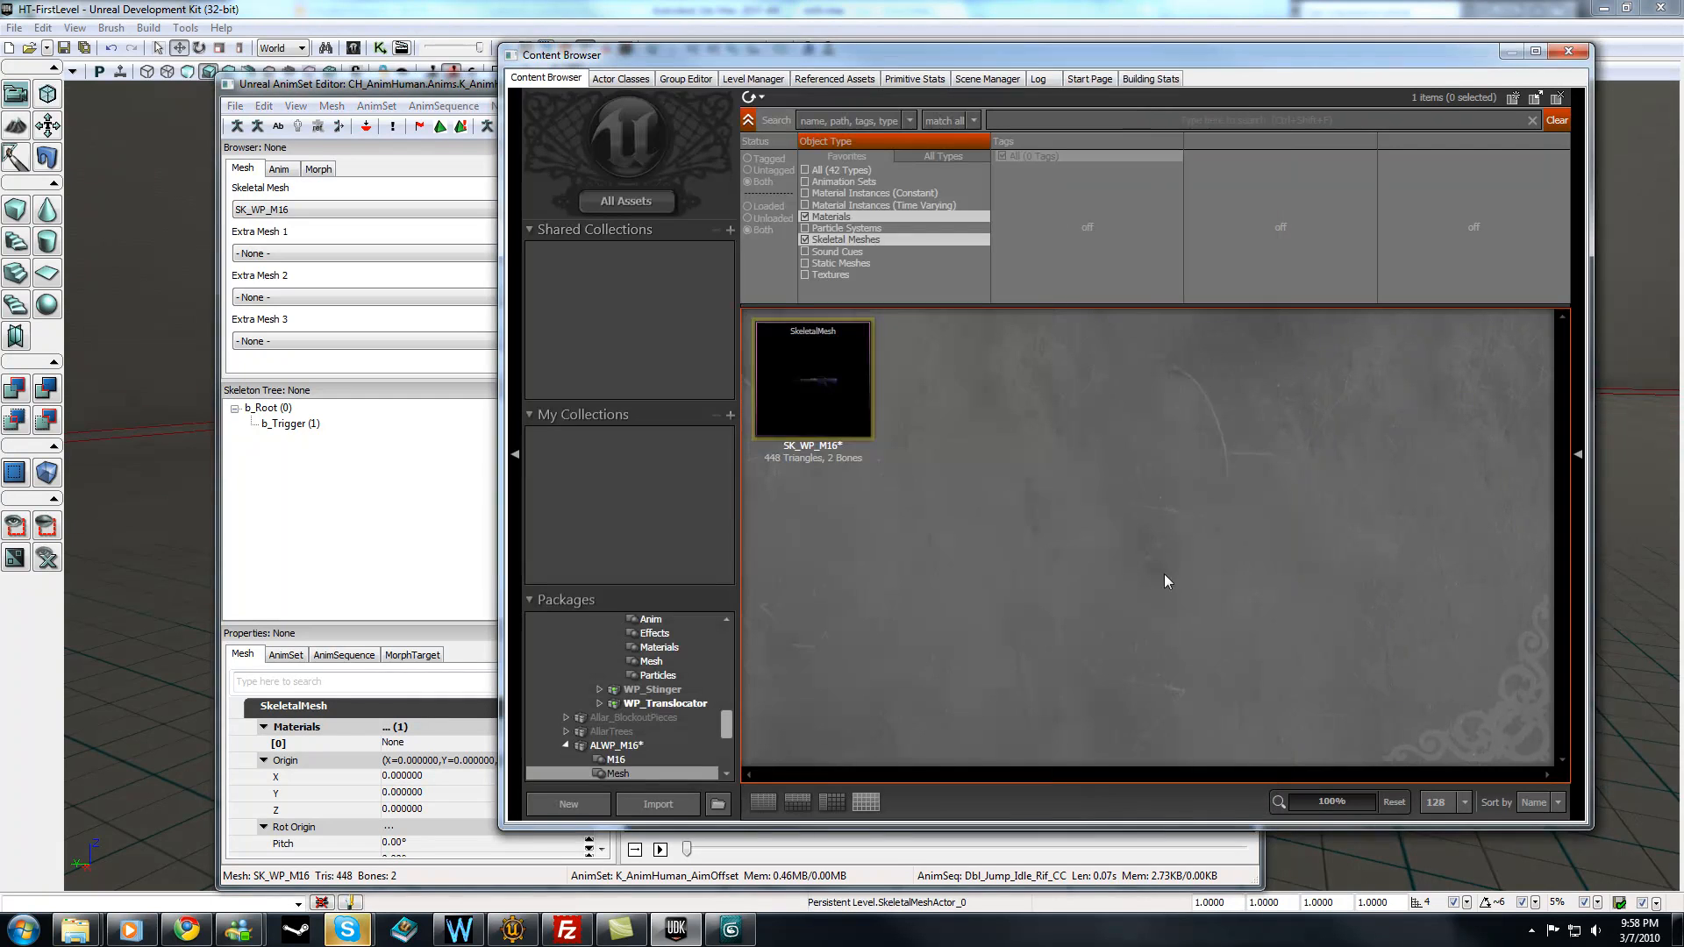
left_click(658, 647)
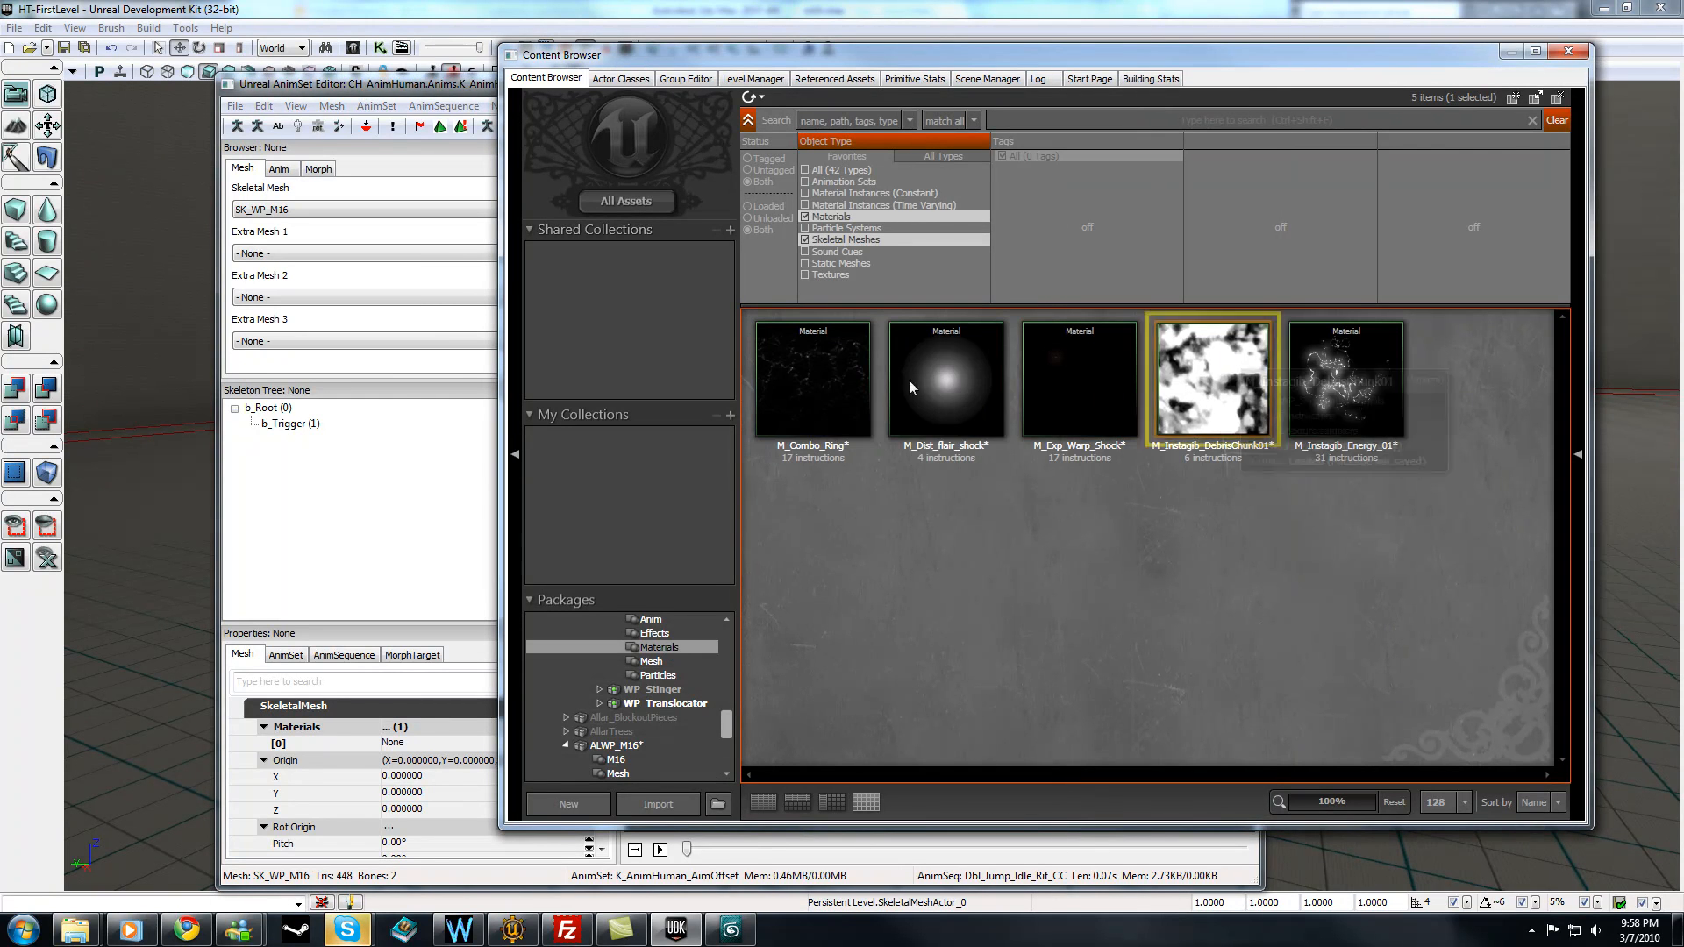
left_click(1228, 362)
left_click(473, 652)
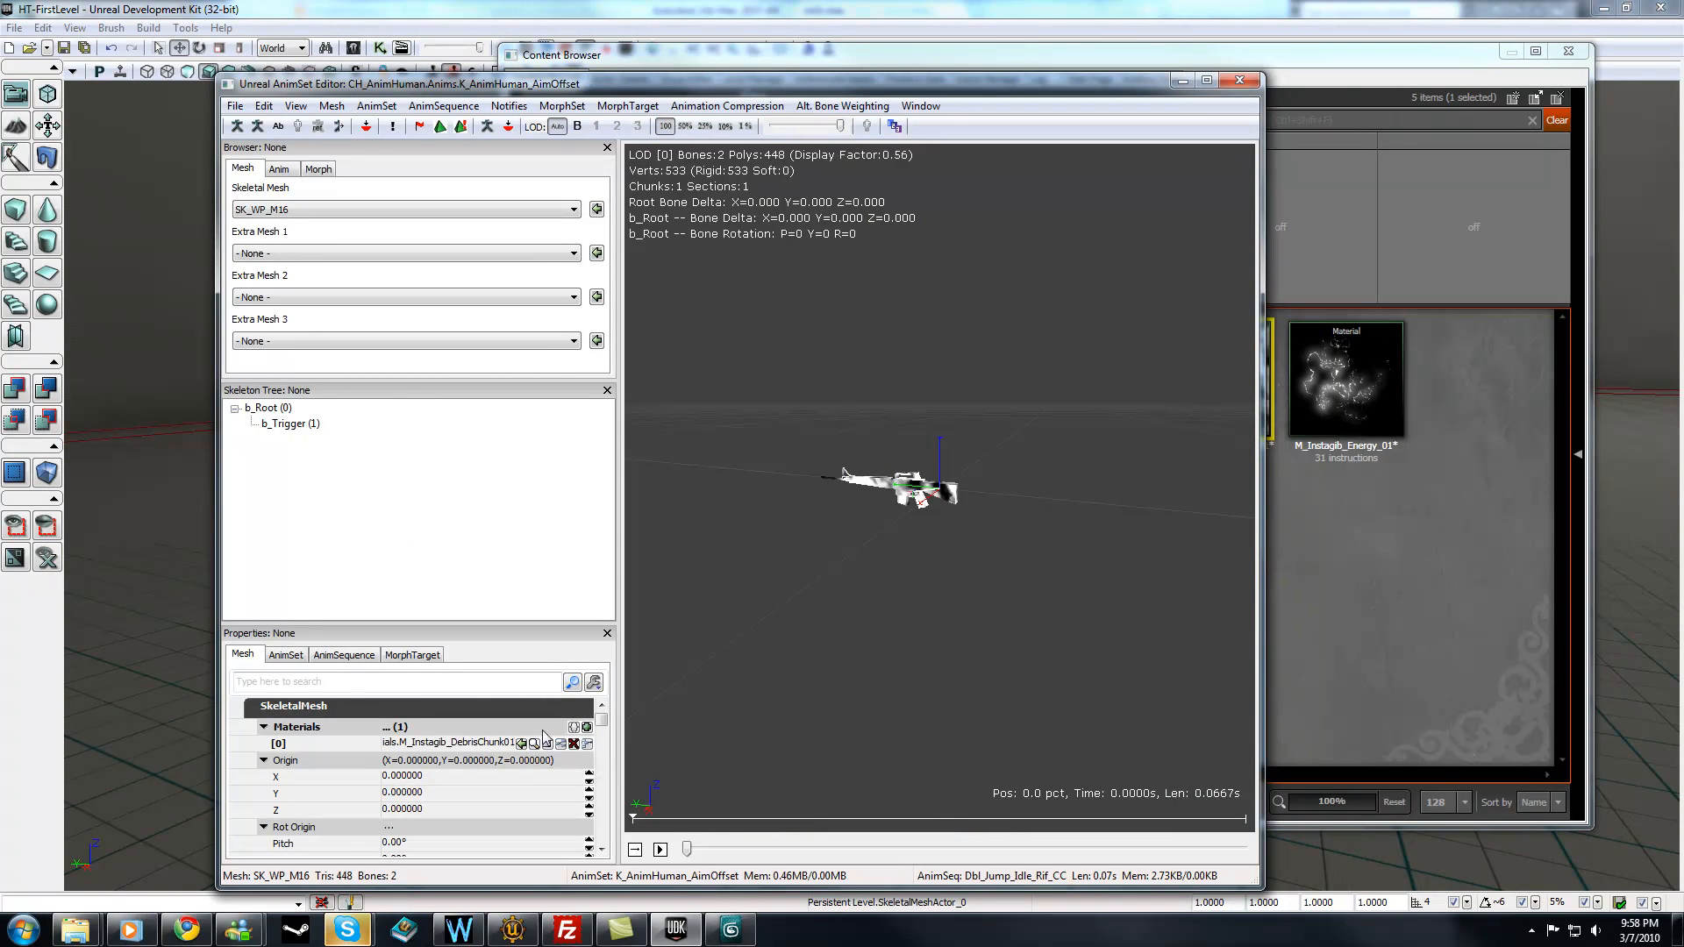
- Delete the slot holding the assigned material and add an empty material slot in its place
left_click(574, 745)
left_click(587, 727)
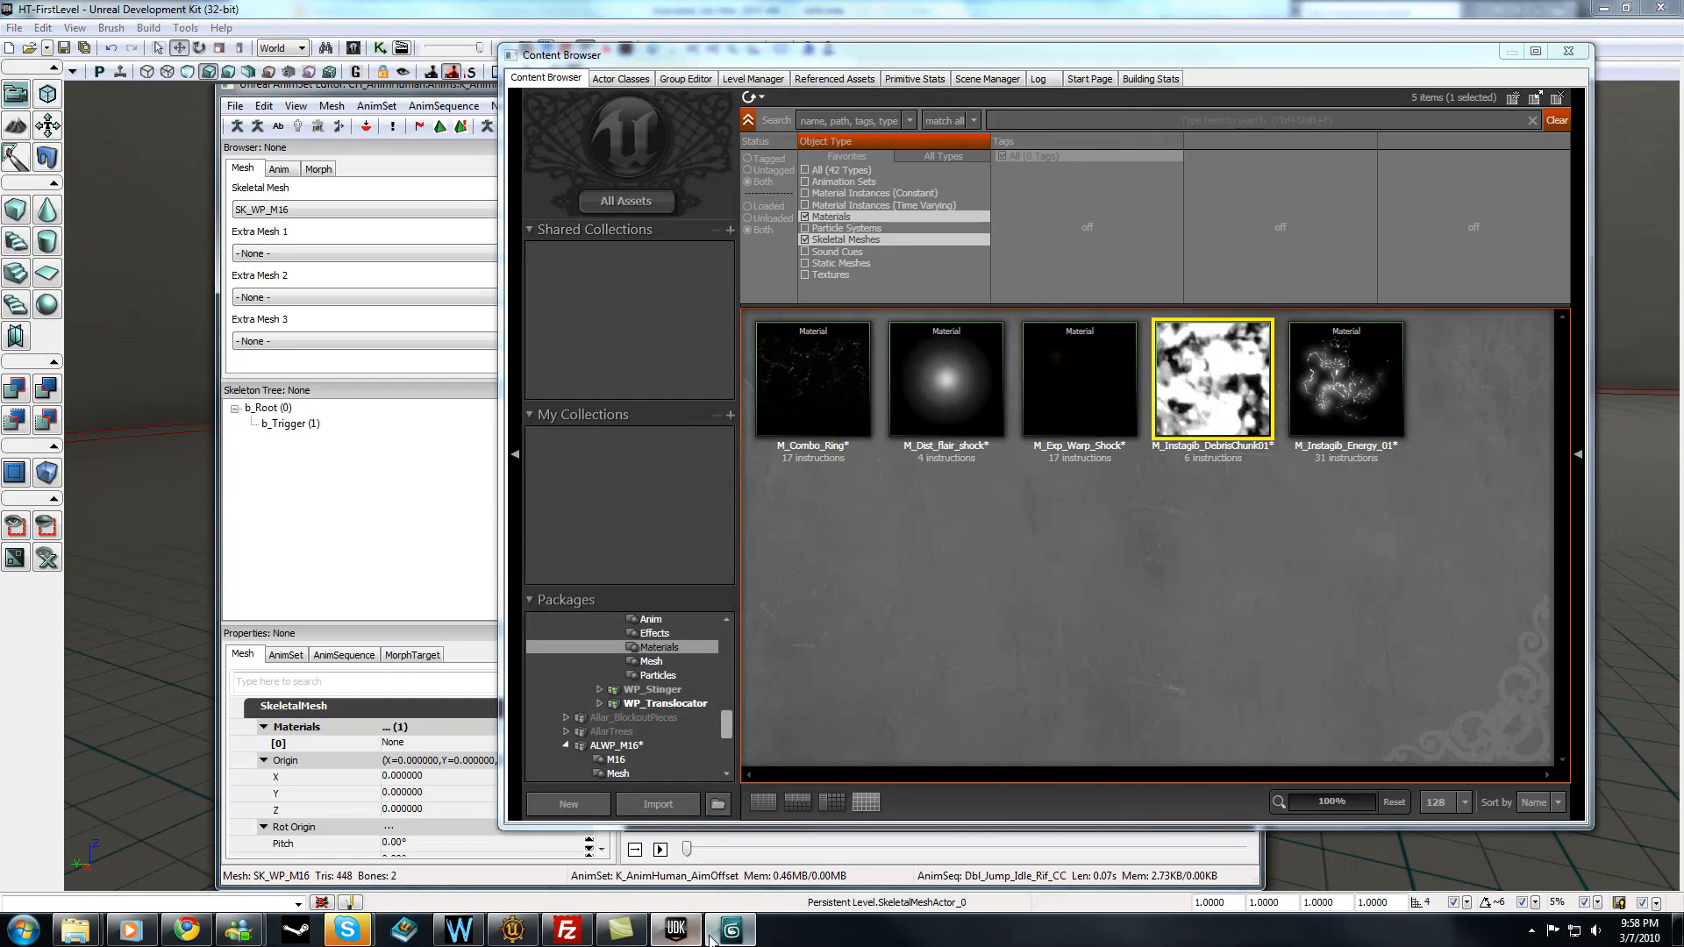
- Switch to 3ds Max and bring up the Editable Poly parameters of the b_Root rifle body
left_click(731, 929)
left_click(635, 439)
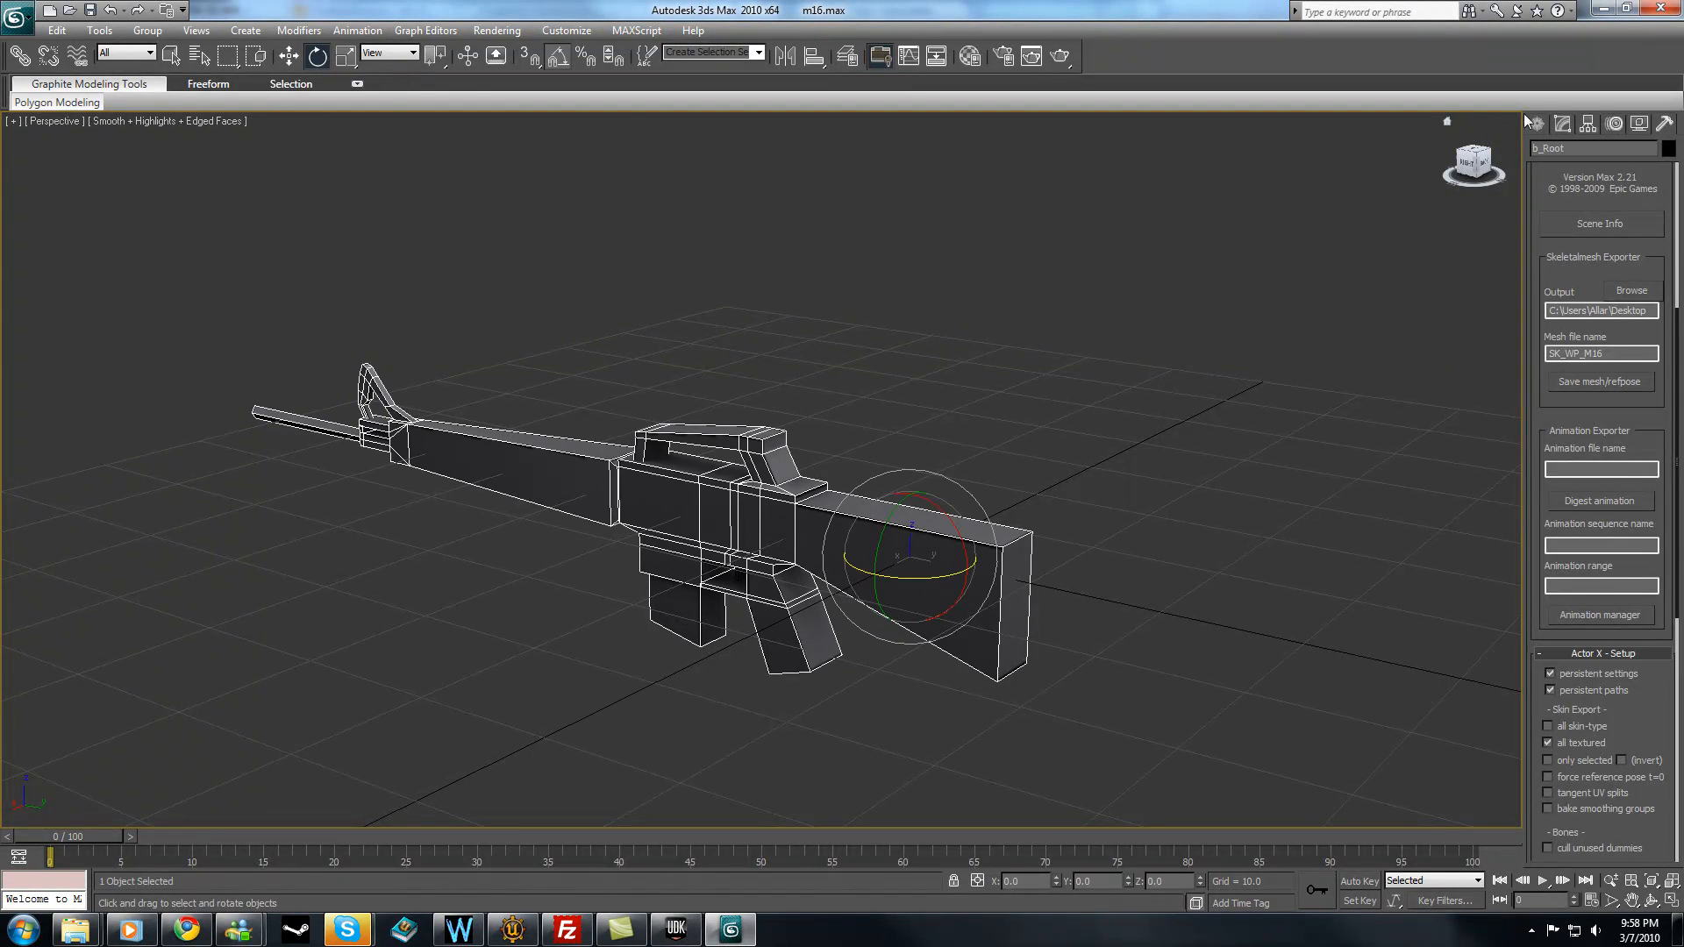
left_click(1562, 124)
left_click(1129, 254)
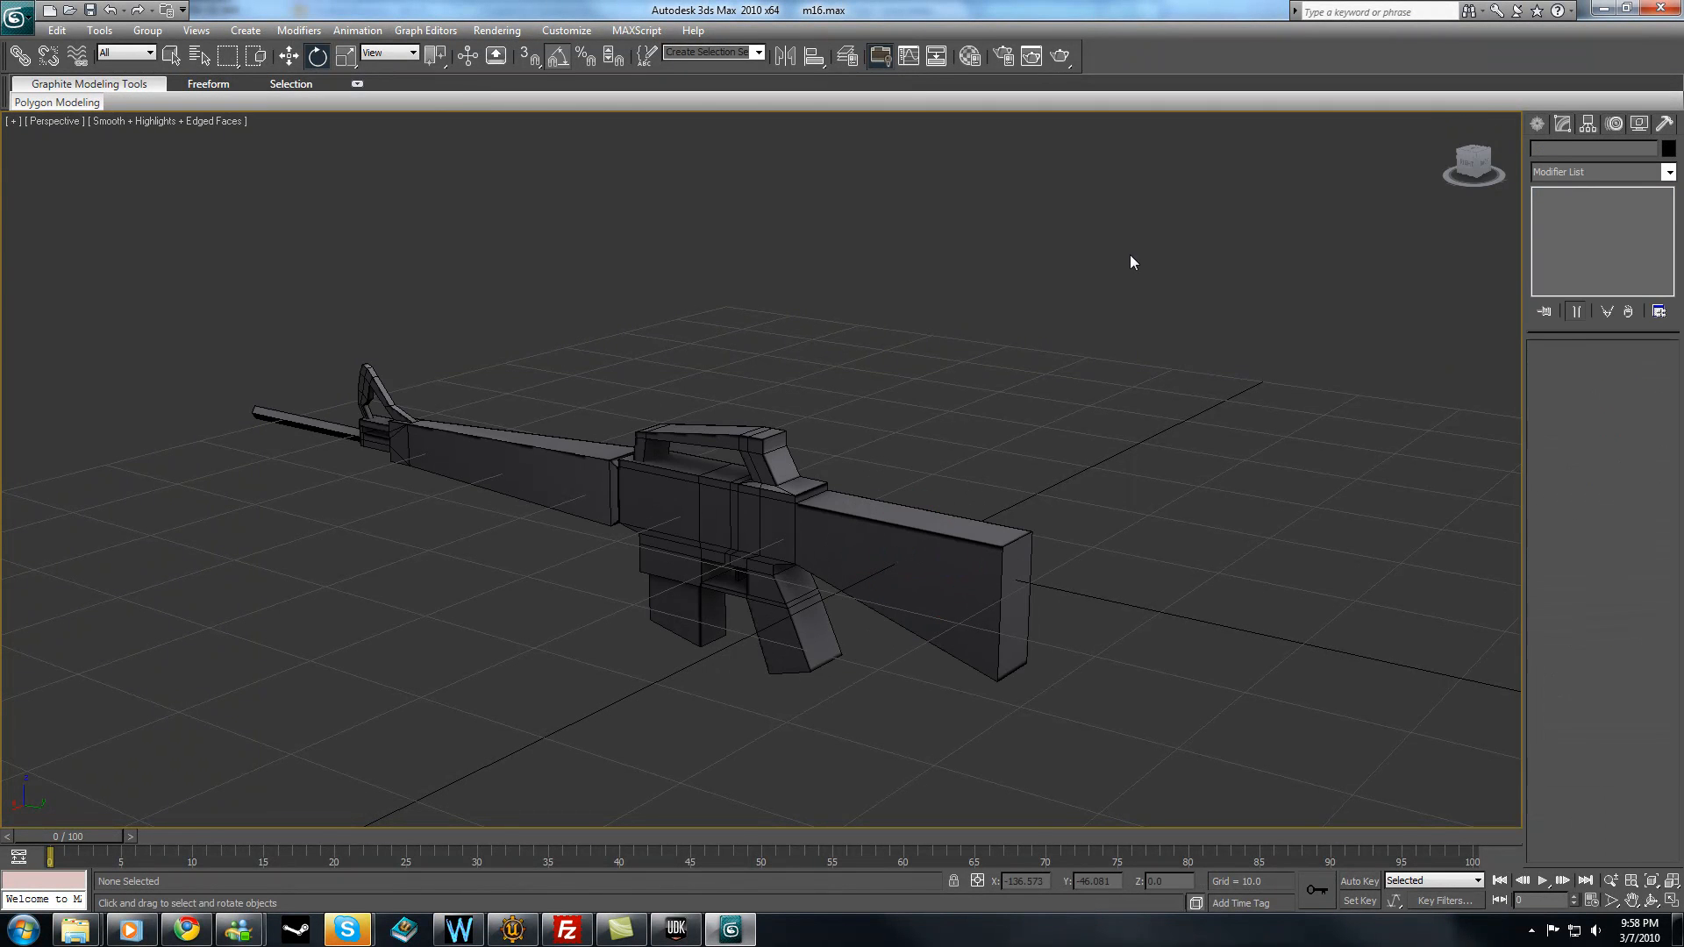
left_click(808, 497)
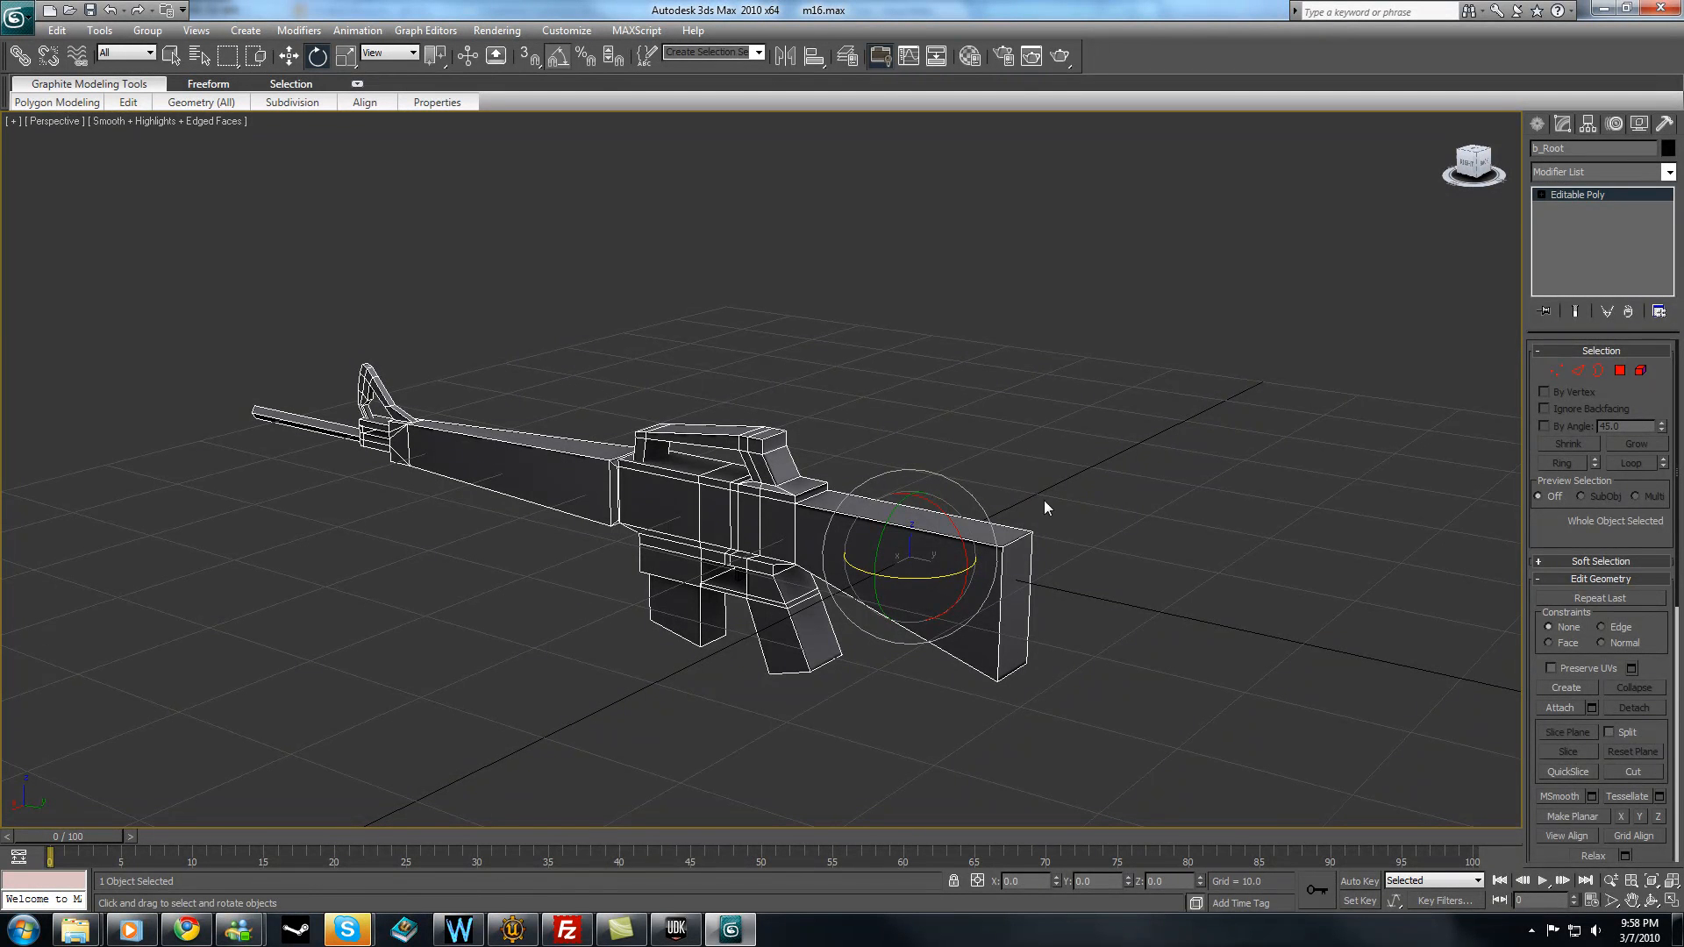
left_click(1145, 512)
left_click(910, 553)
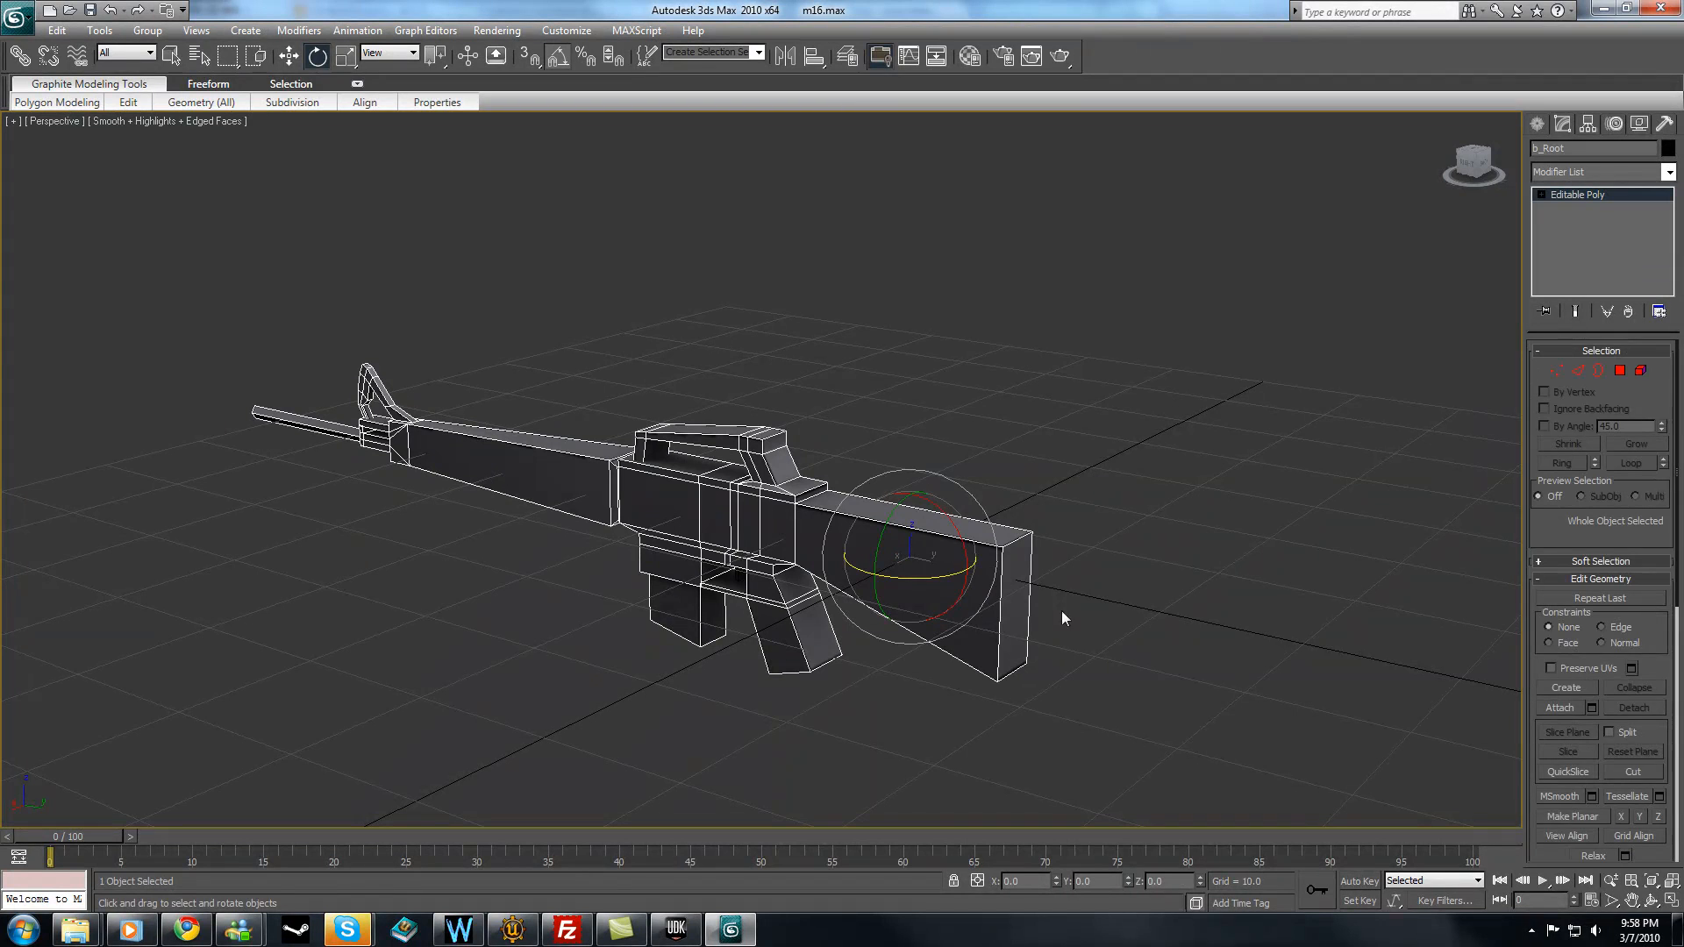
- Select all polygons of b_Root, check their material ID settings, and clear the polygon selection
left_click(1620, 370)
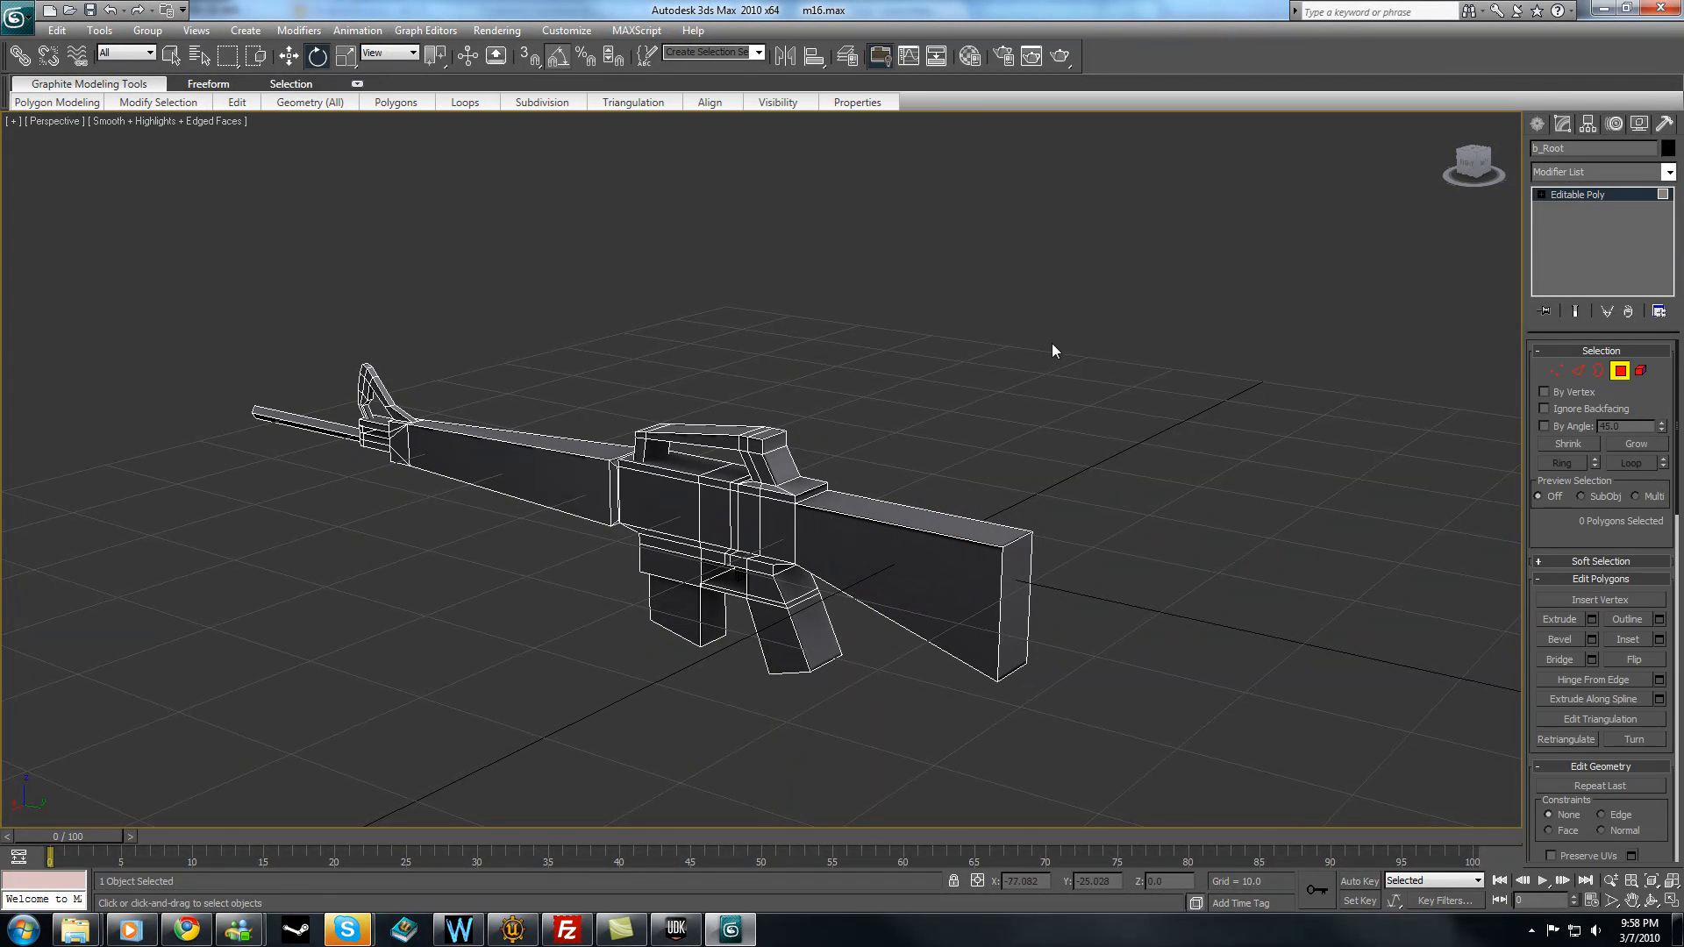
left_click(930, 518)
left_click(572, 282)
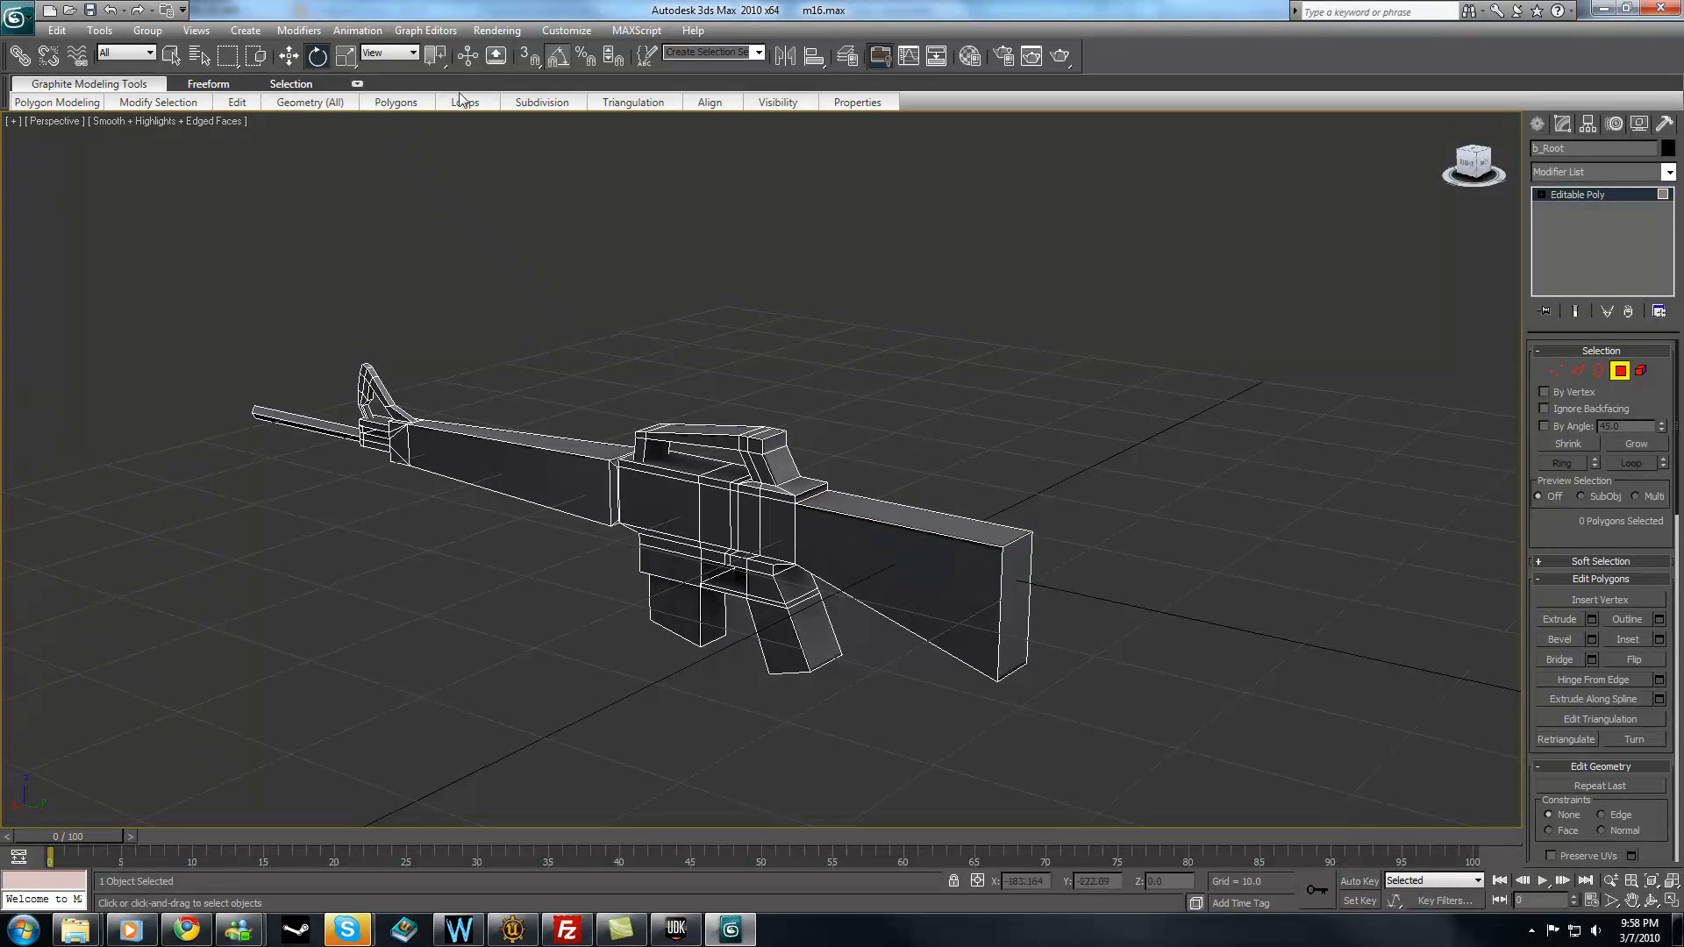
left_click(289, 55)
left_click_drag(169, 285, 1068, 802)
scroll(1570, 597, "down", 5)
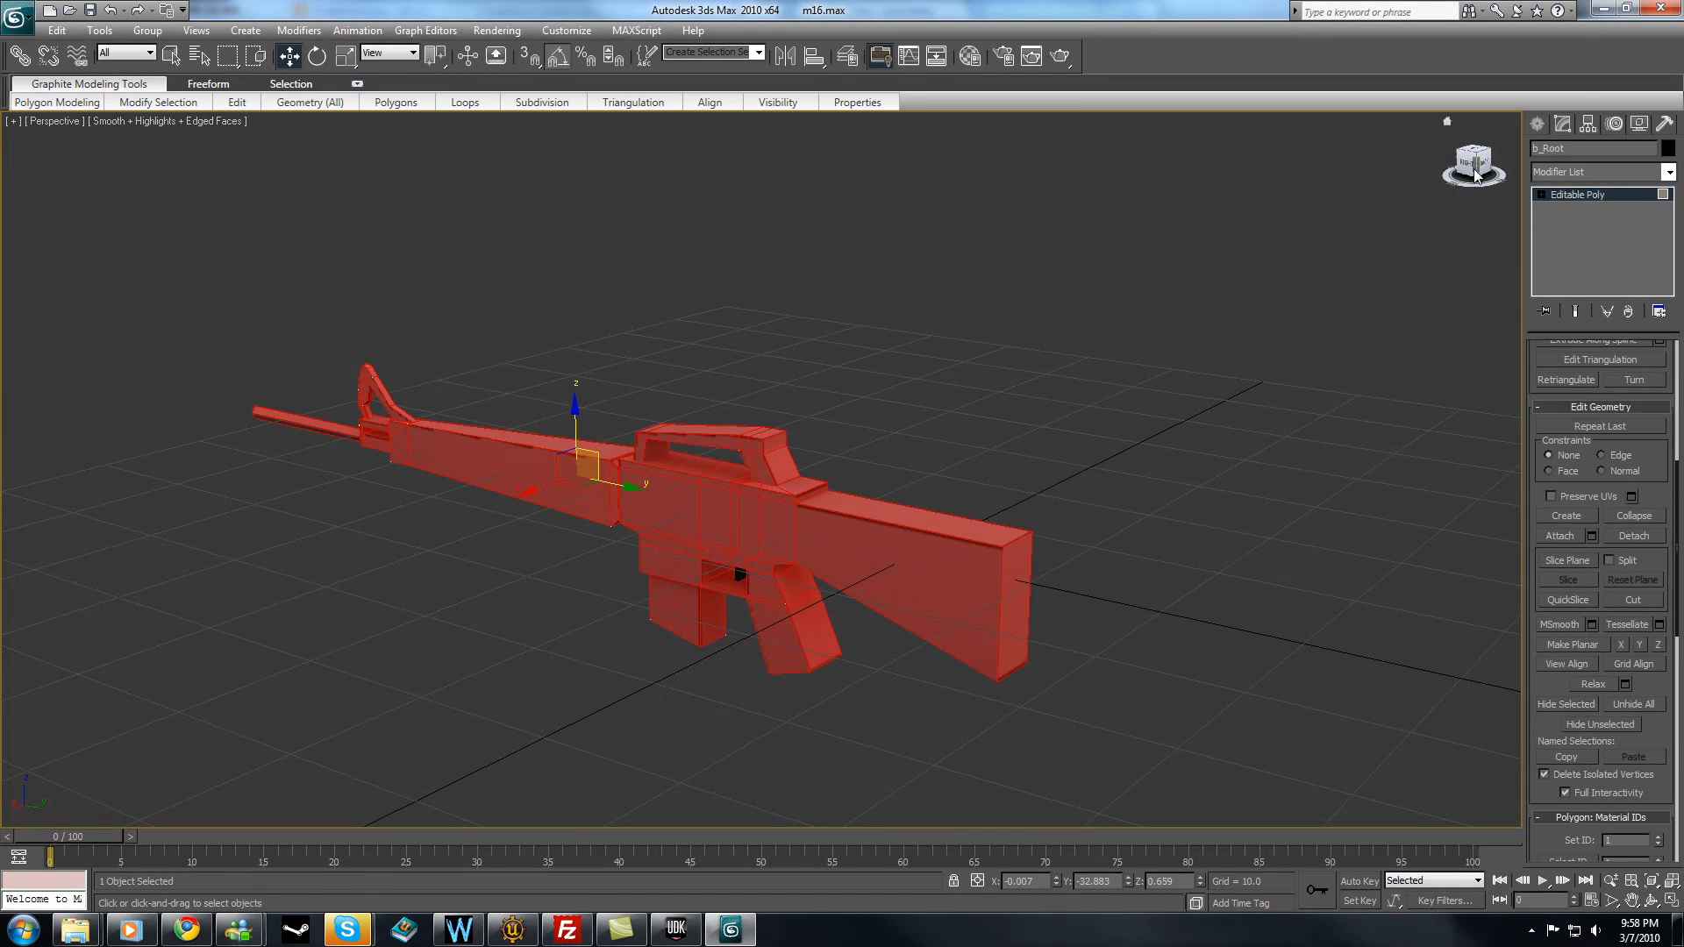
left_click_drag(1654, 687, 1555, 453)
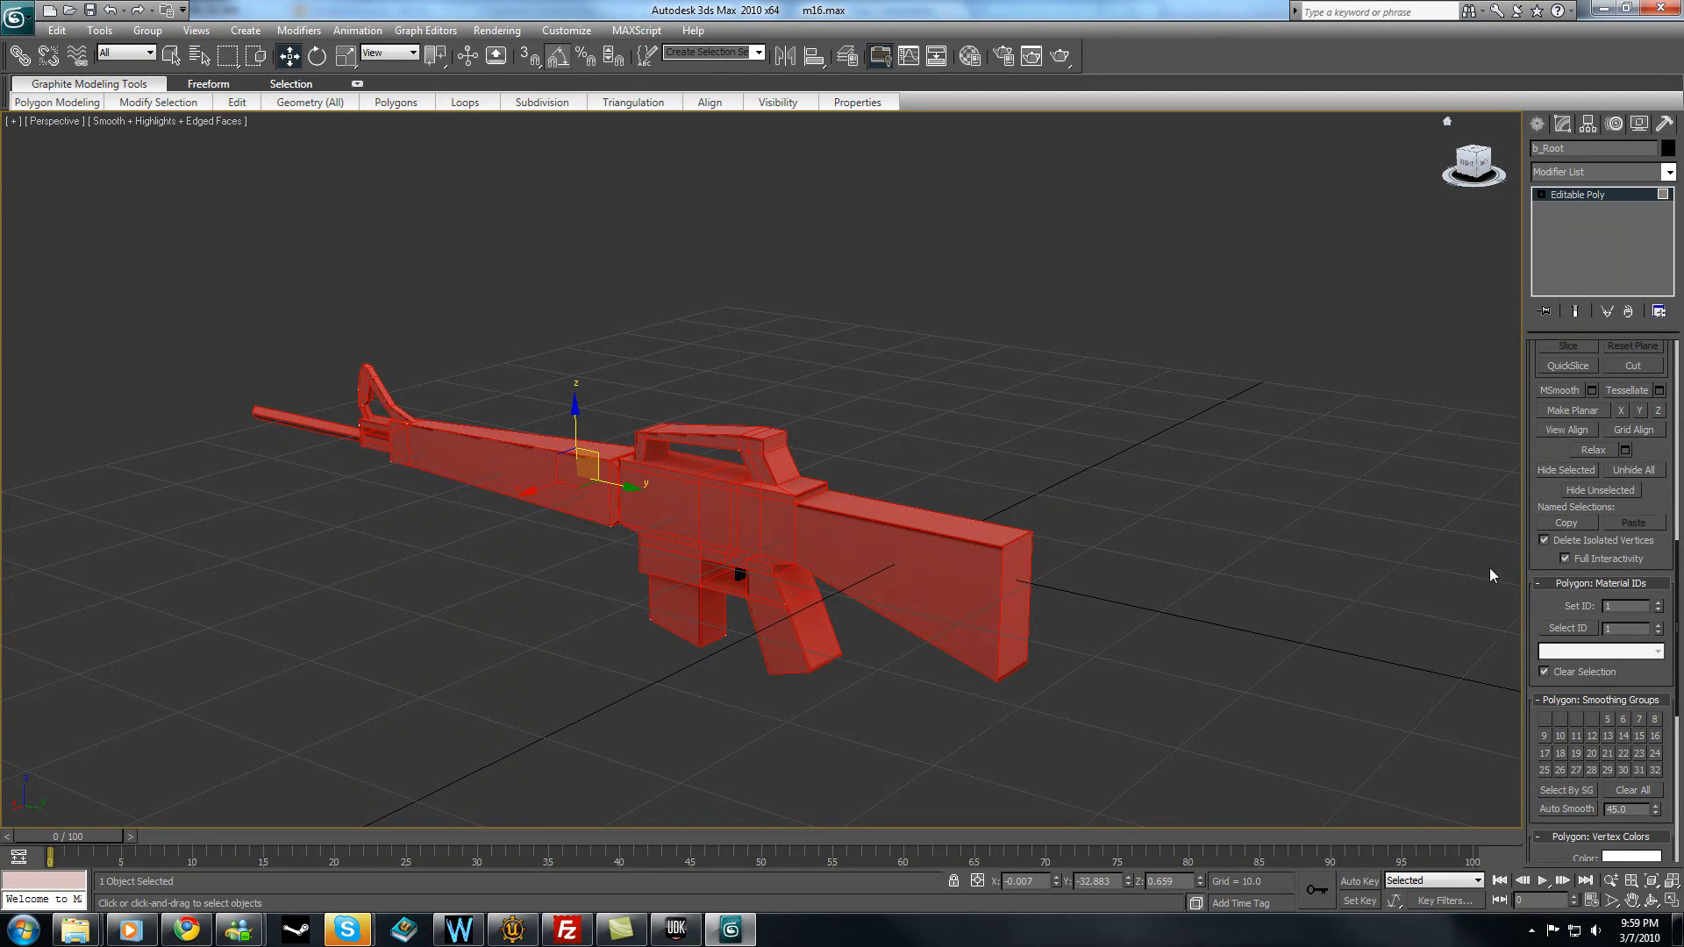
left_click(1303, 474)
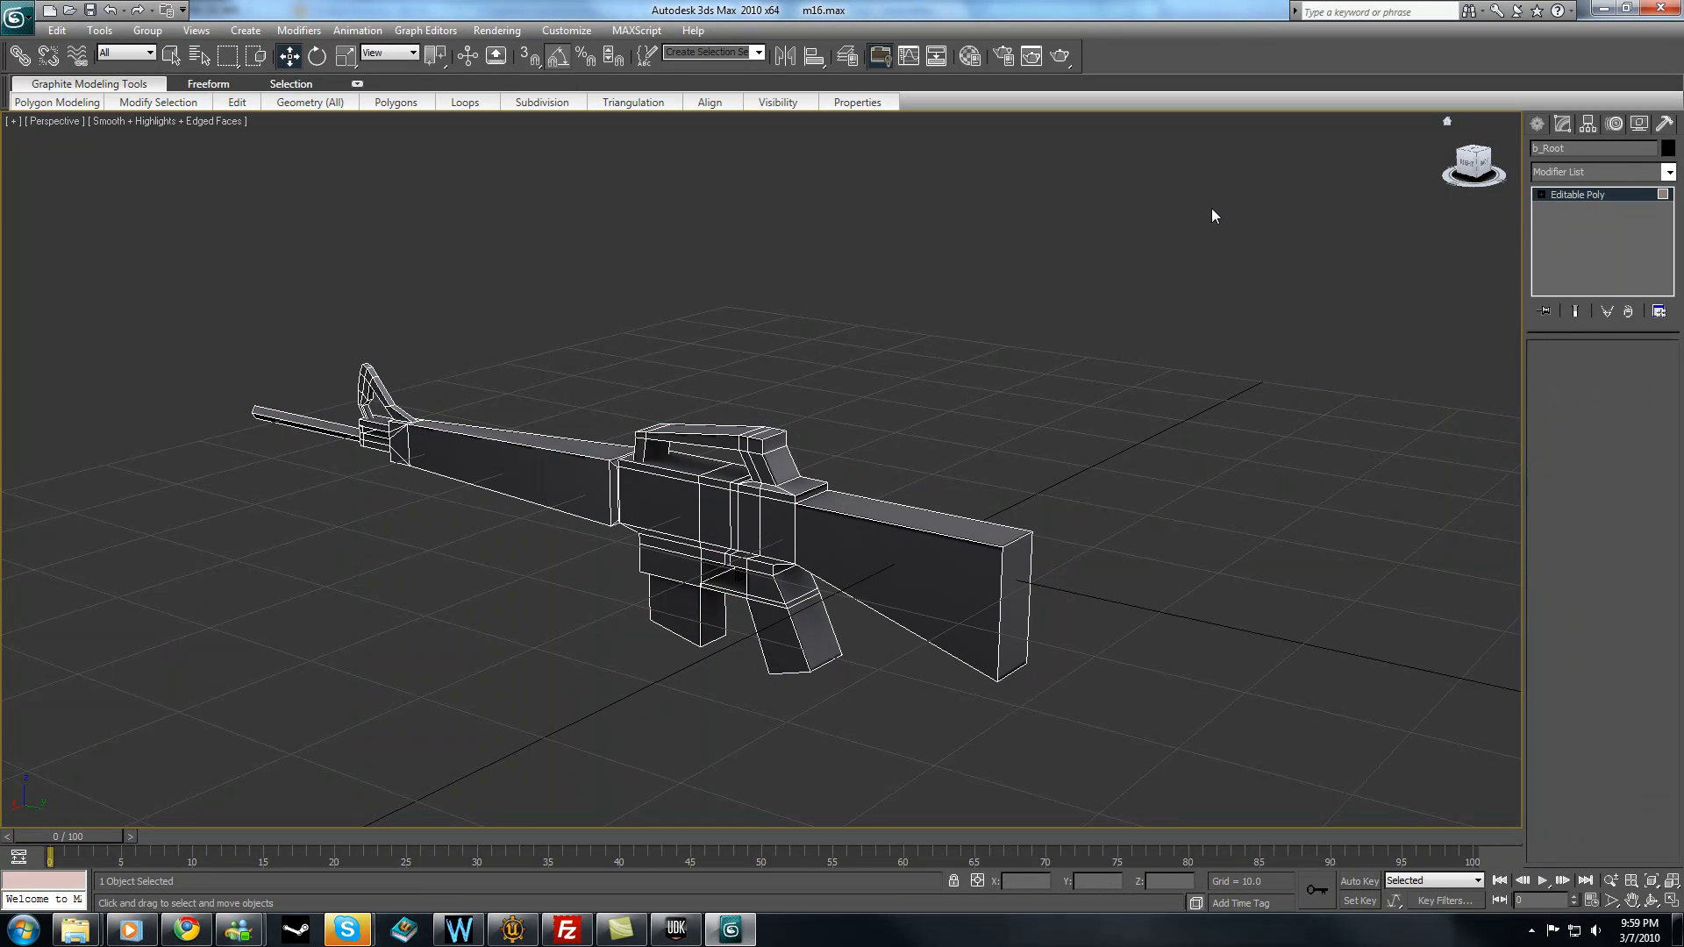
- Check the polygon material ID settings of b_Trigger and deselect the part
left_click(741, 572)
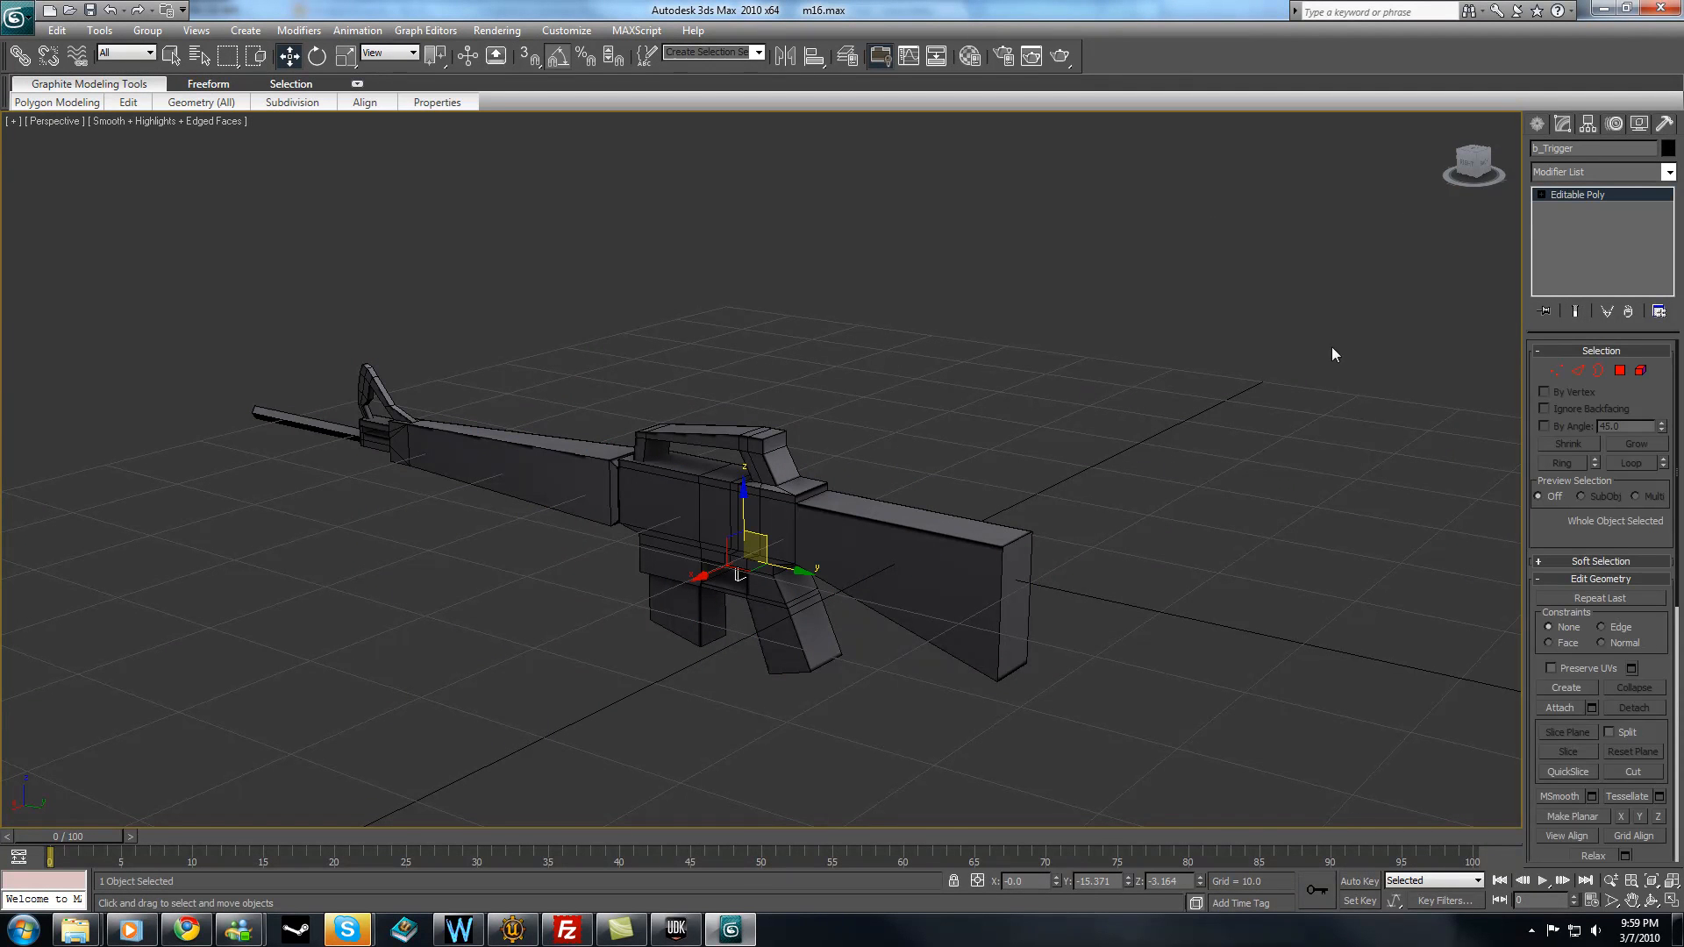
left_click(1620, 371)
scroll(1654, 426, "down", 5)
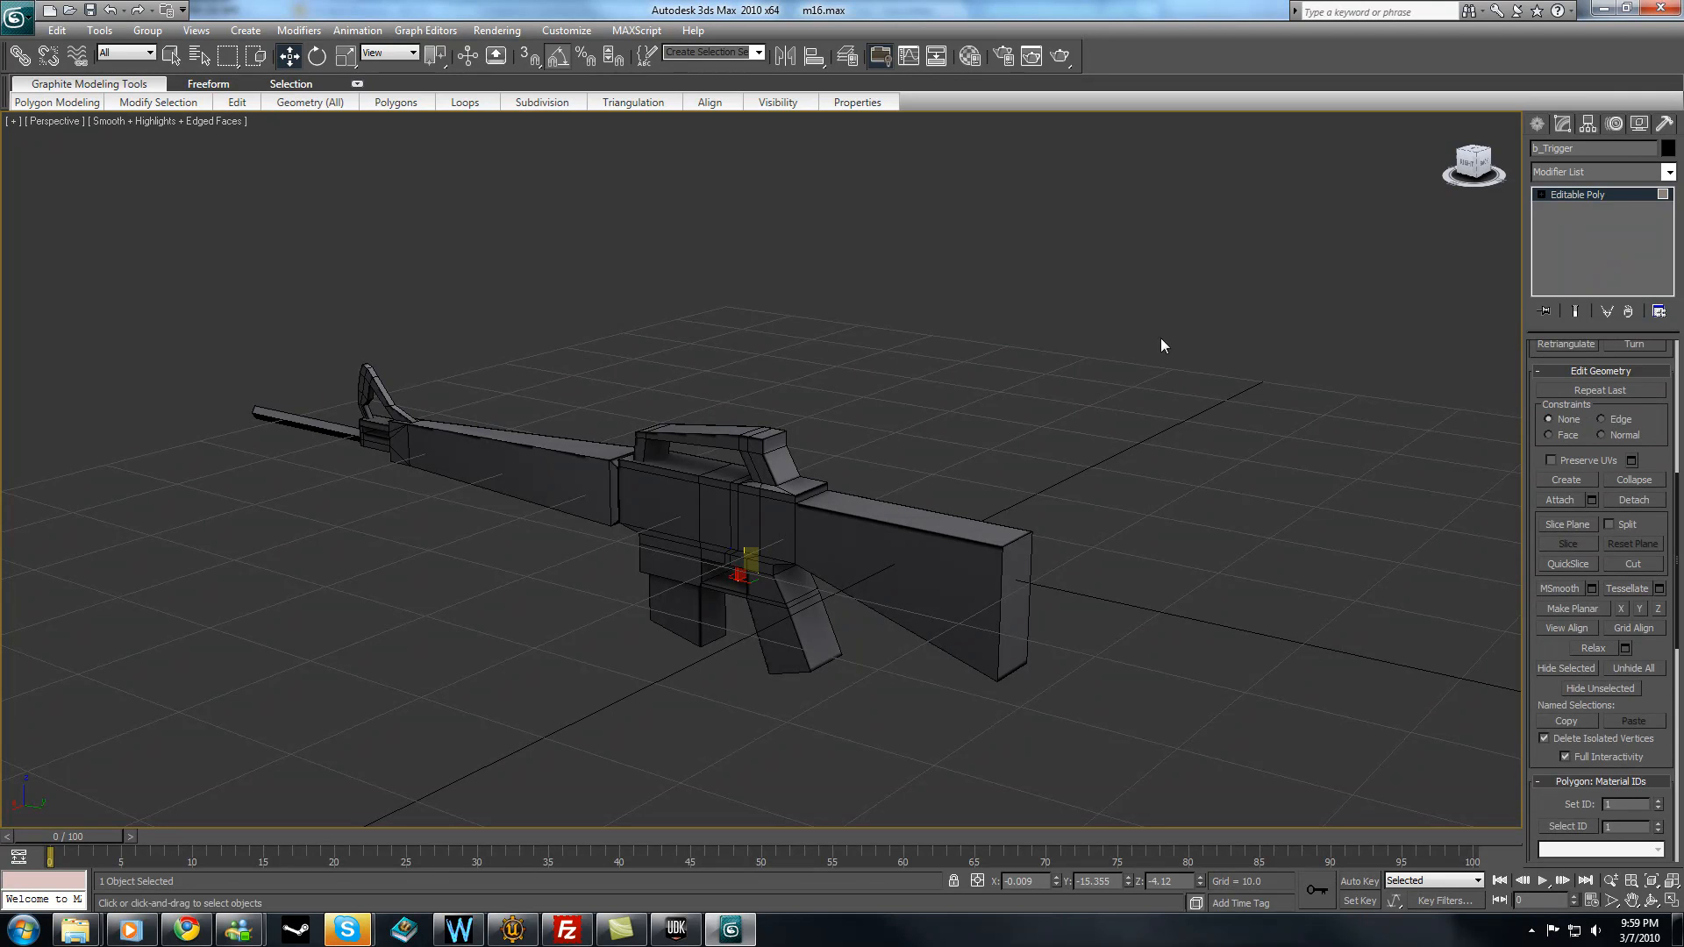
left_click(911, 332)
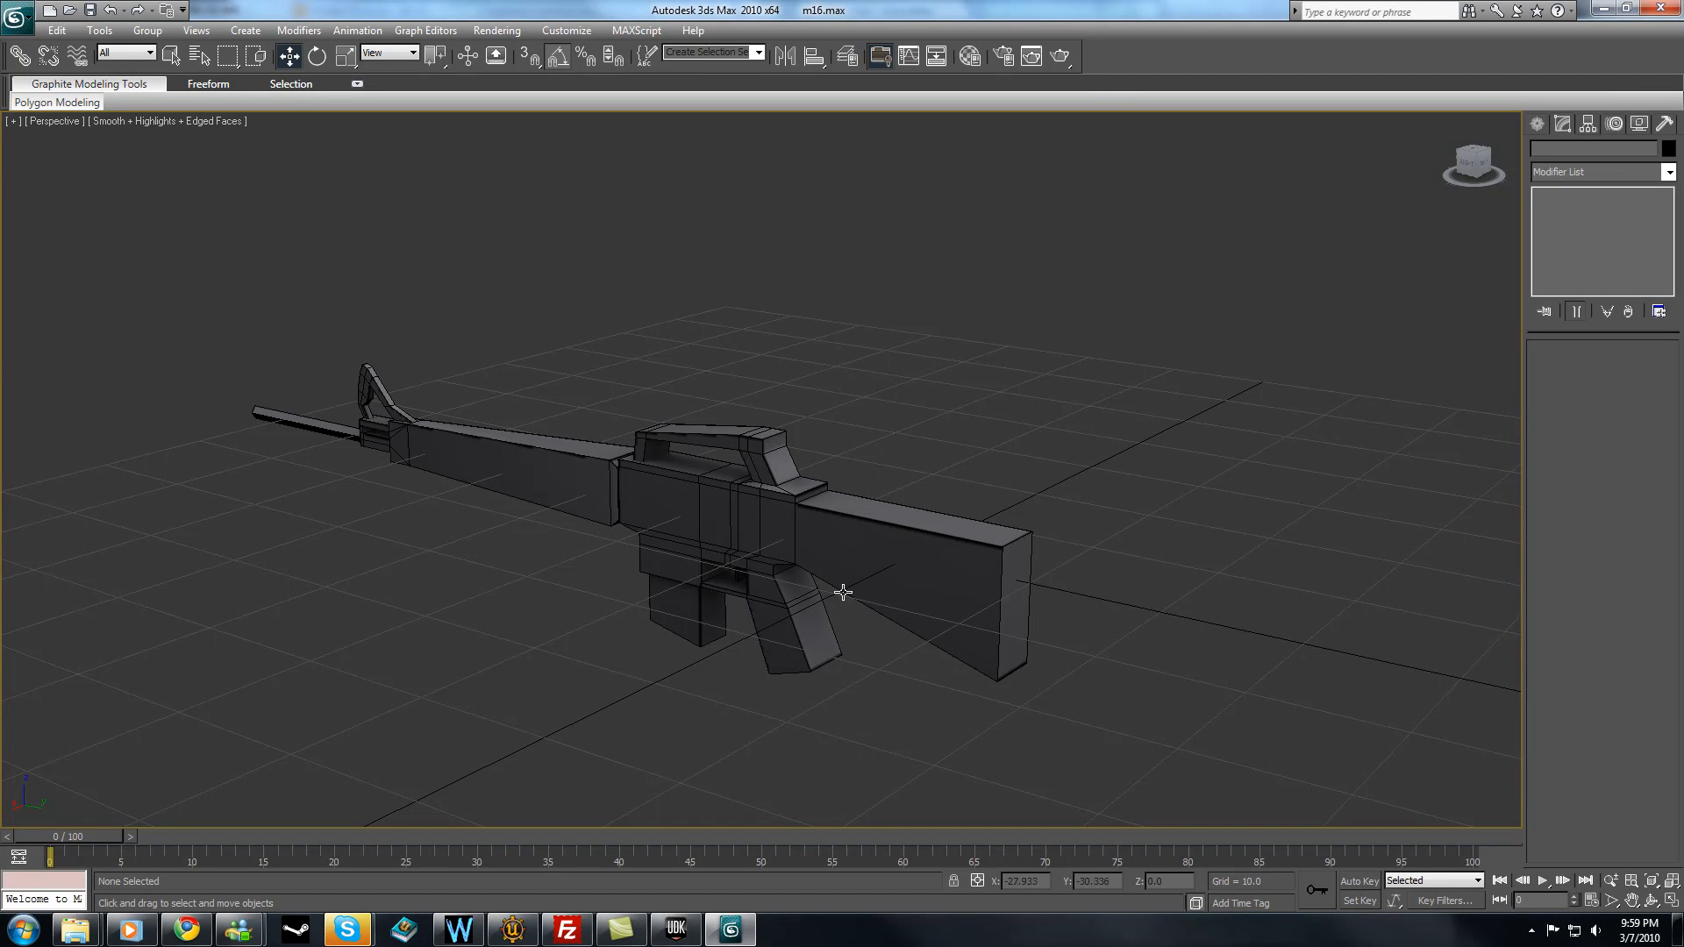
- Return to UDK, open SK_WP_M16 from the ALWP_M16 package, examine its material slots and shape, and close the editor
left_click(677, 930)
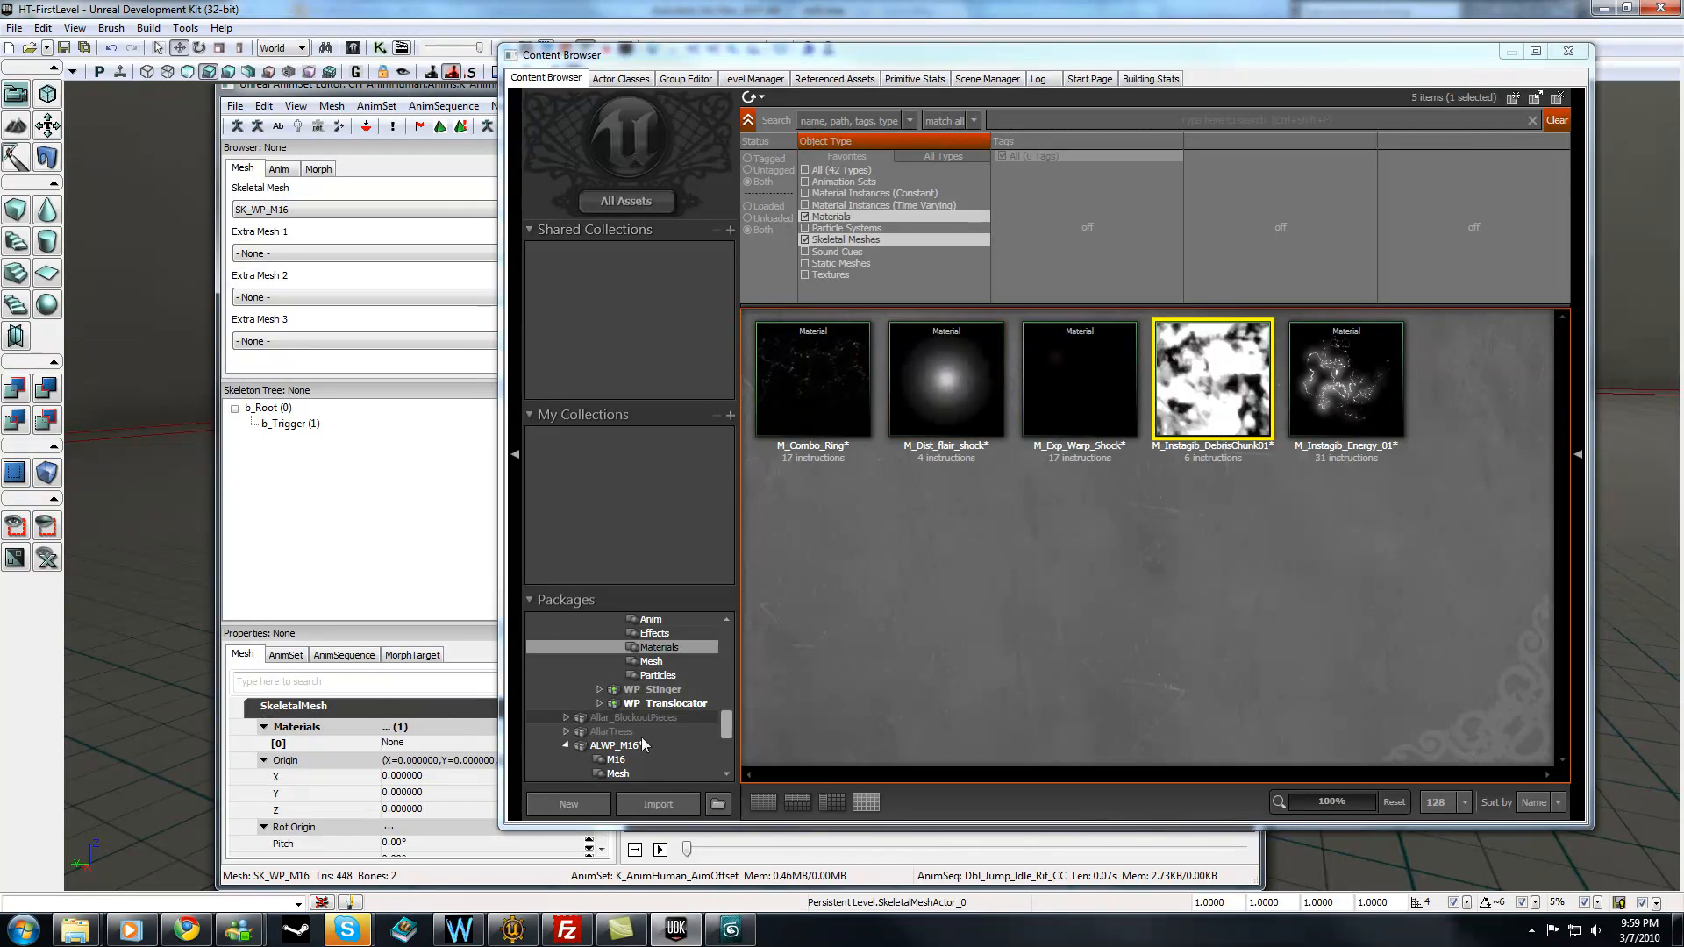
left_click(639, 744)
double_click(855, 397)
left_click(243, 656)
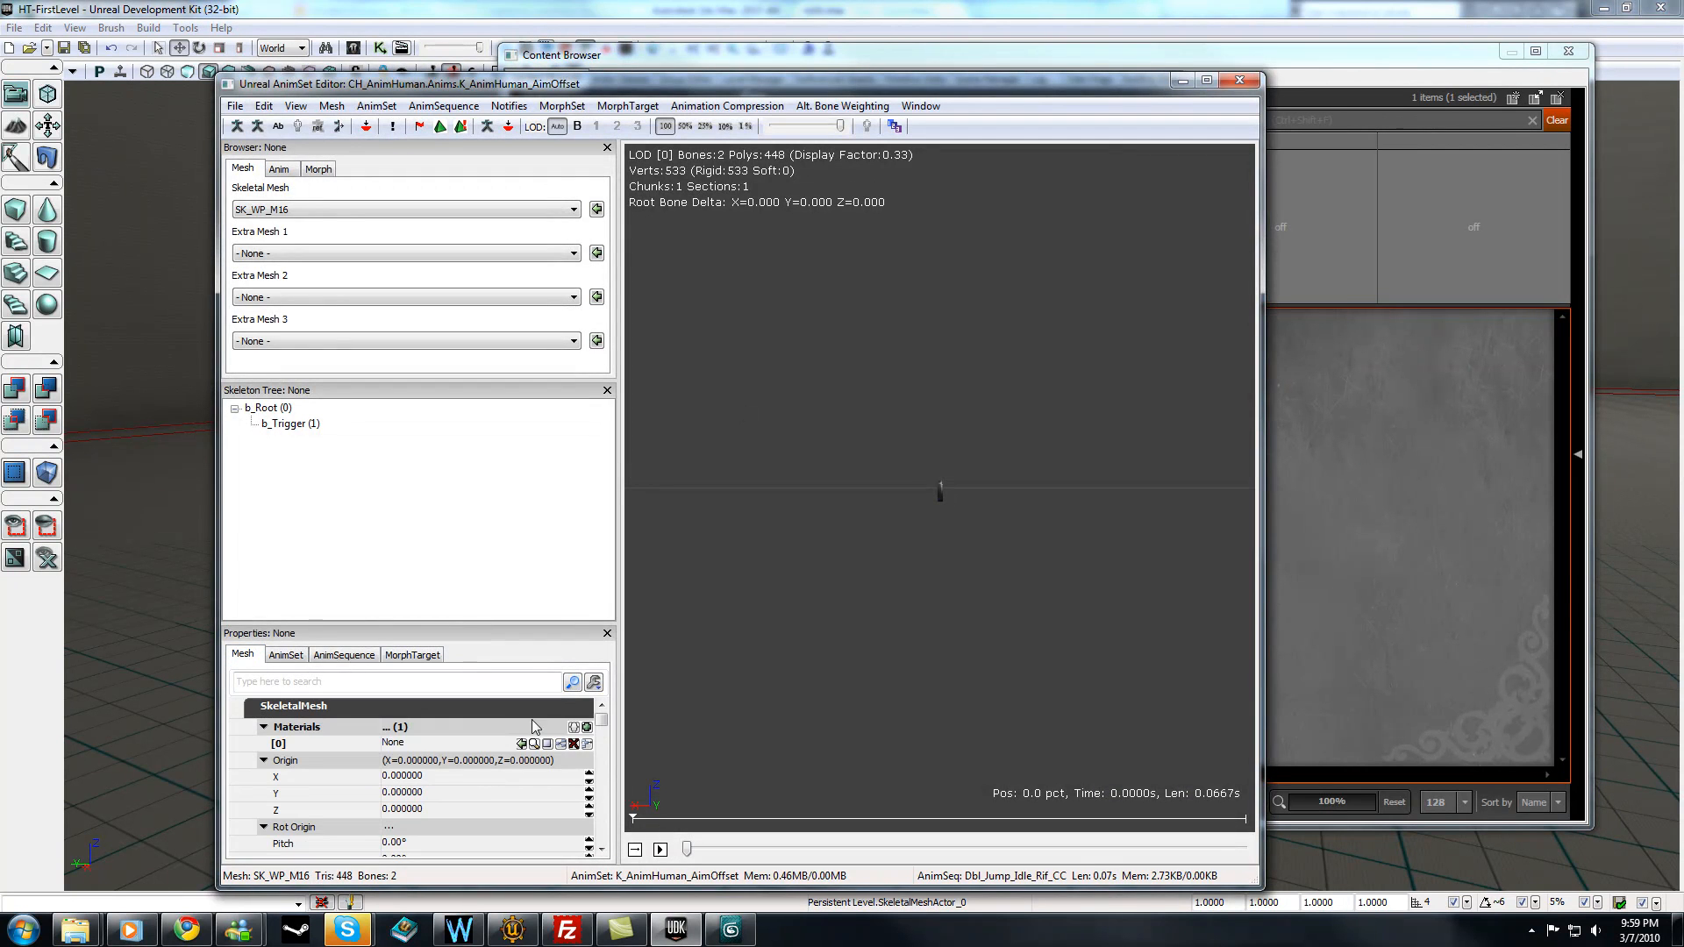
left_click_drag(797, 331, 803, 355)
right_click_drag(803, 355, 834, 320)
left_click(1239, 81)
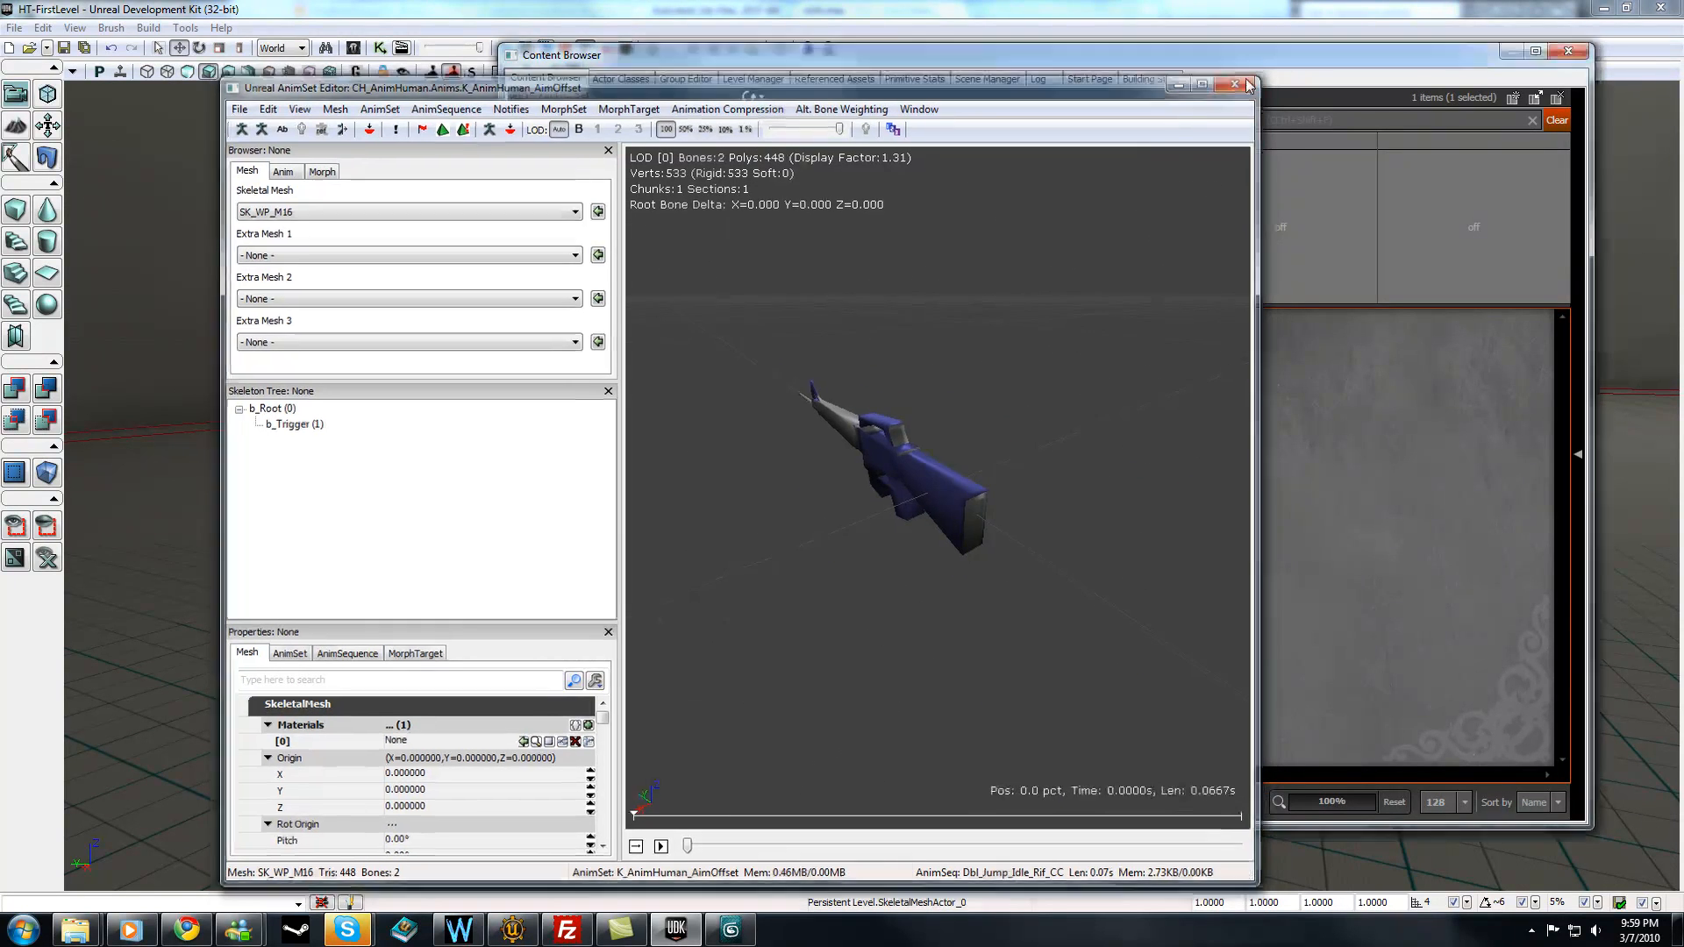
- Reopen SK_WP_M16 in the AnimSet Editor, and select b_Root in 3ds Max to compare the two rifles
double_click(794, 351)
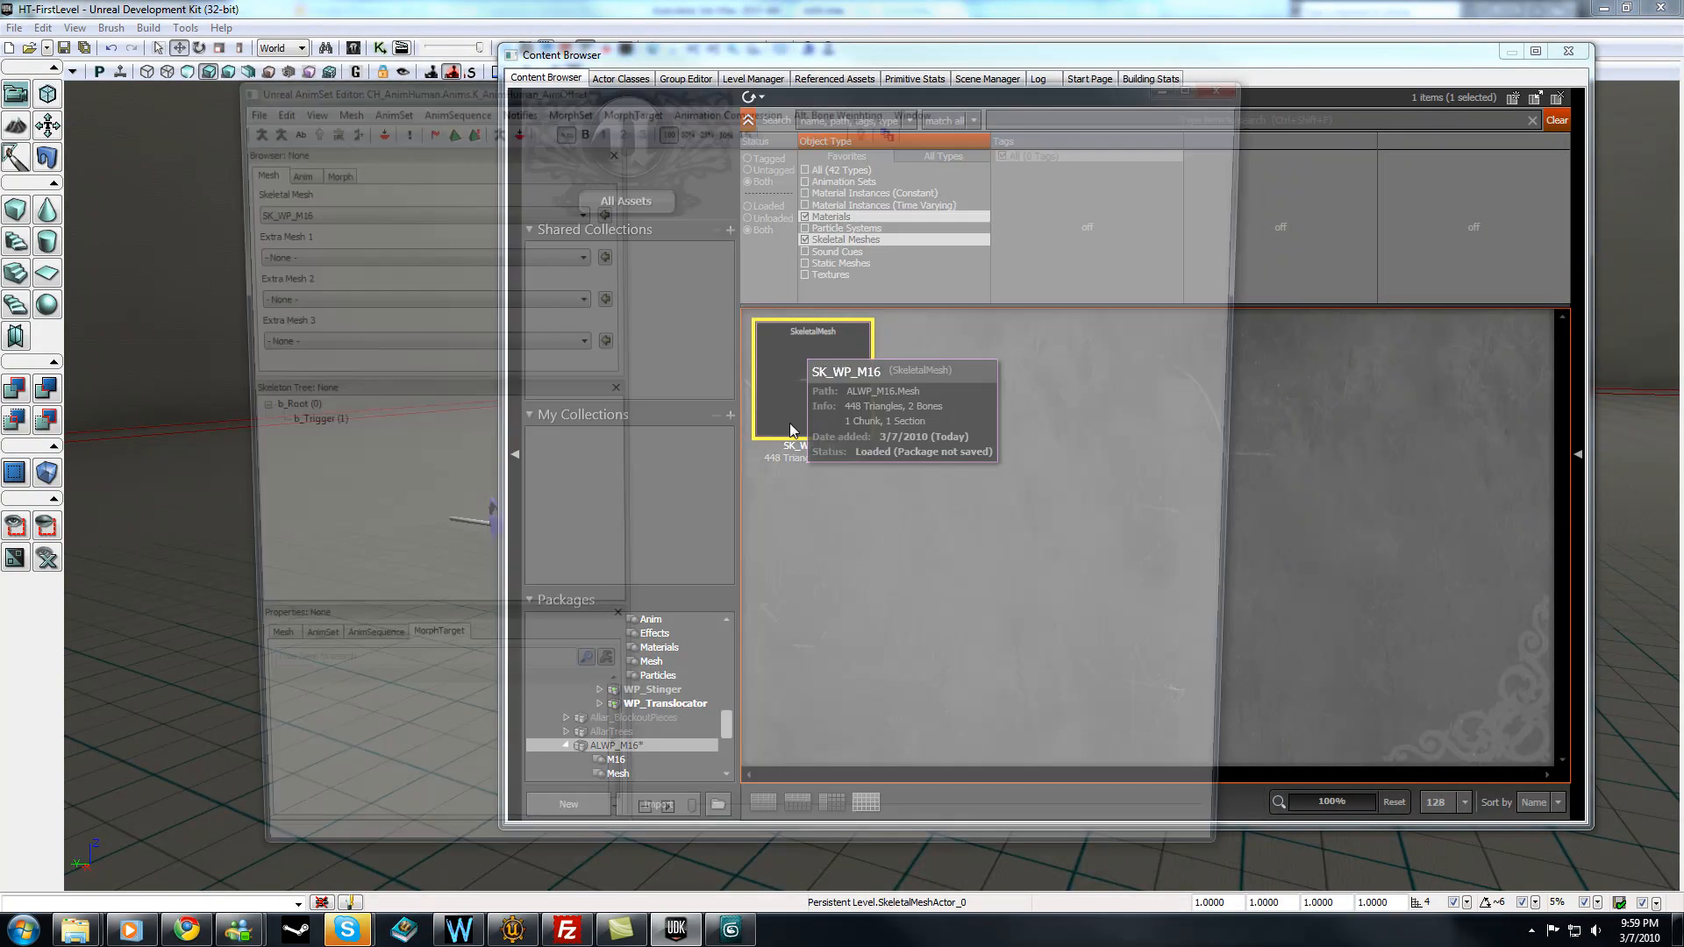
mouse_move(794, 351)
right_mouse_down()
mouse_move(756, 343)
mouse_move(794, 373)
right_mouse_up()
left_click(730, 928)
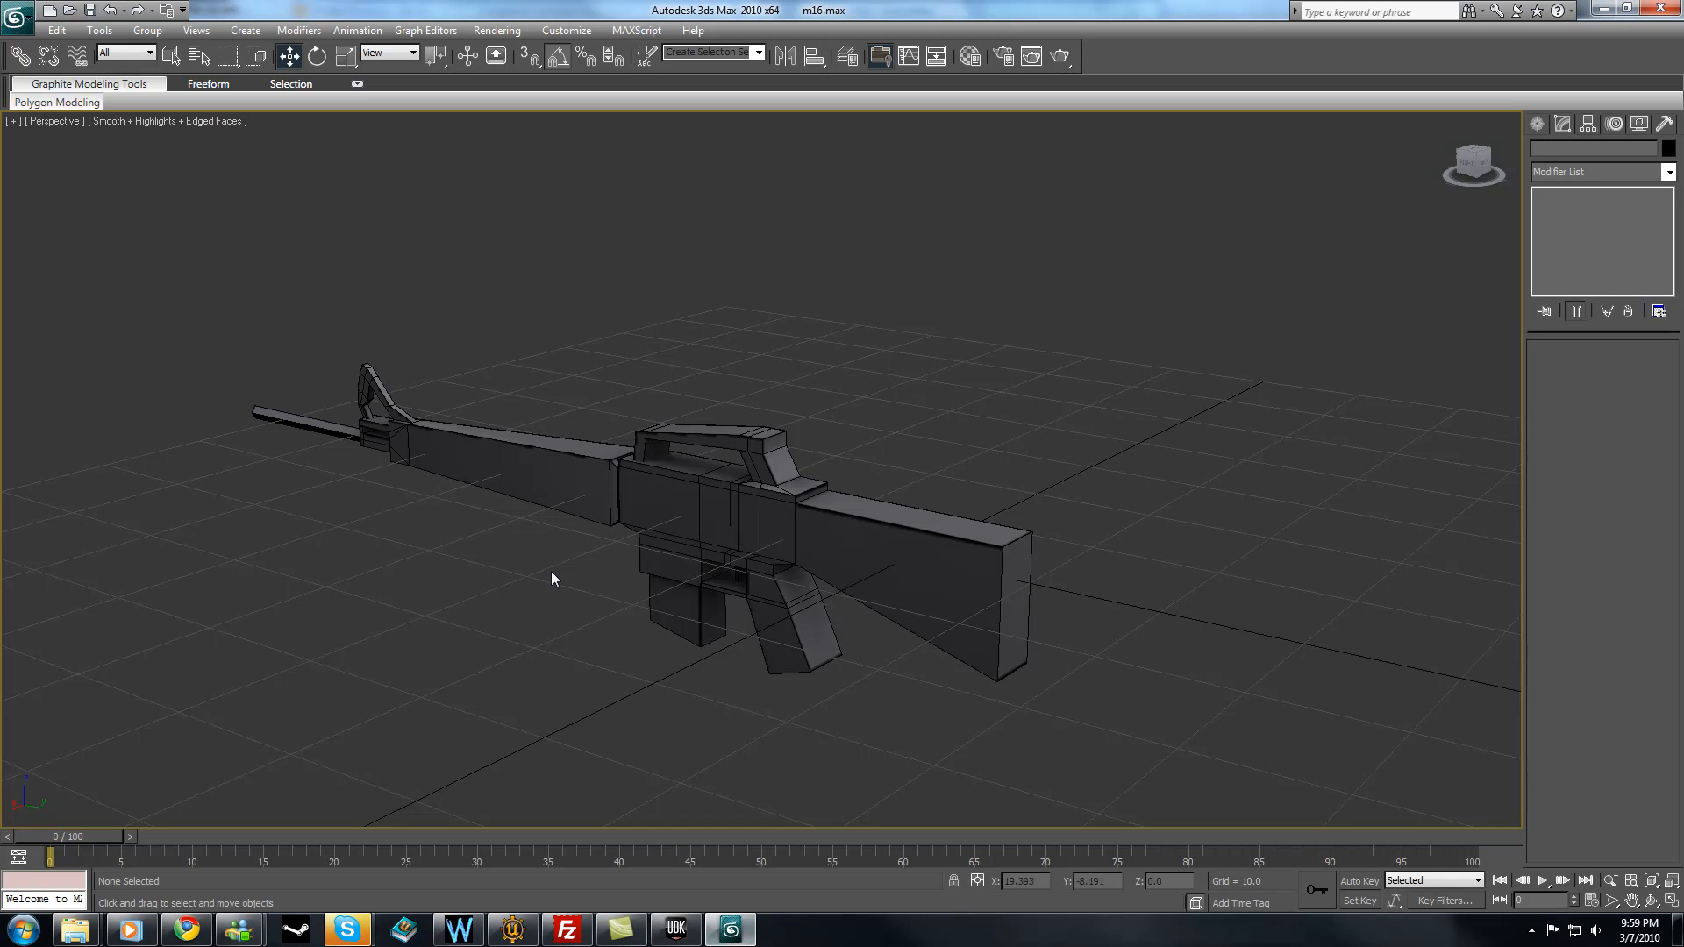
scroll(482, 570, "up", 4)
scroll(538, 518, "down", 4)
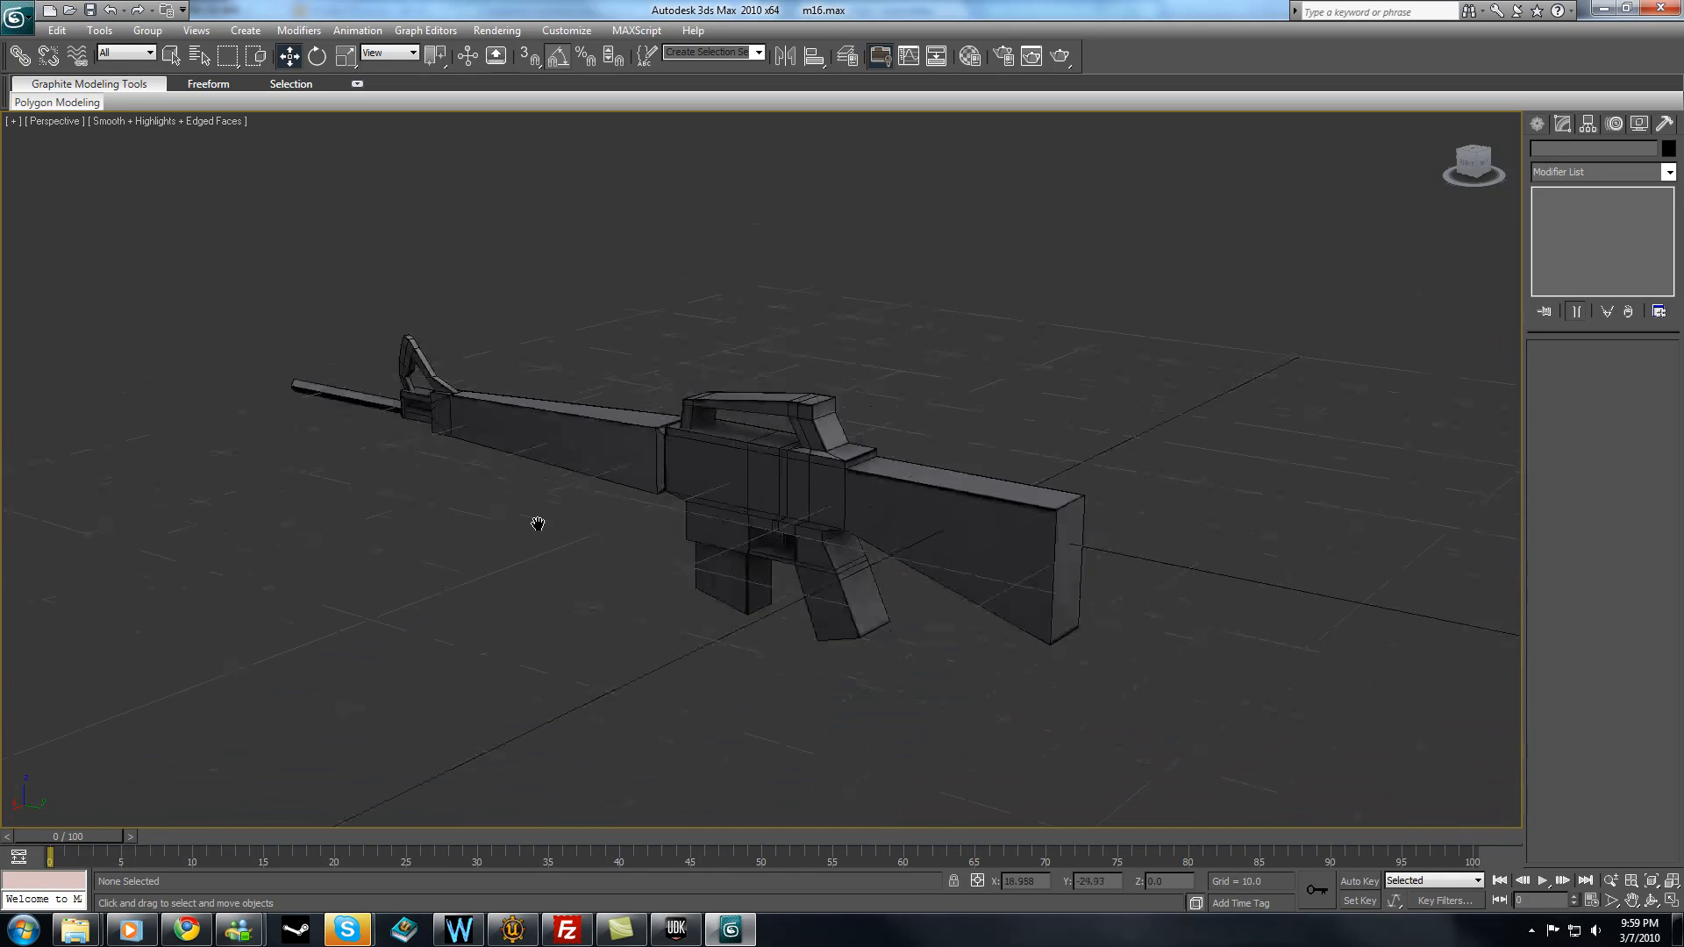
left_click(796, 511)
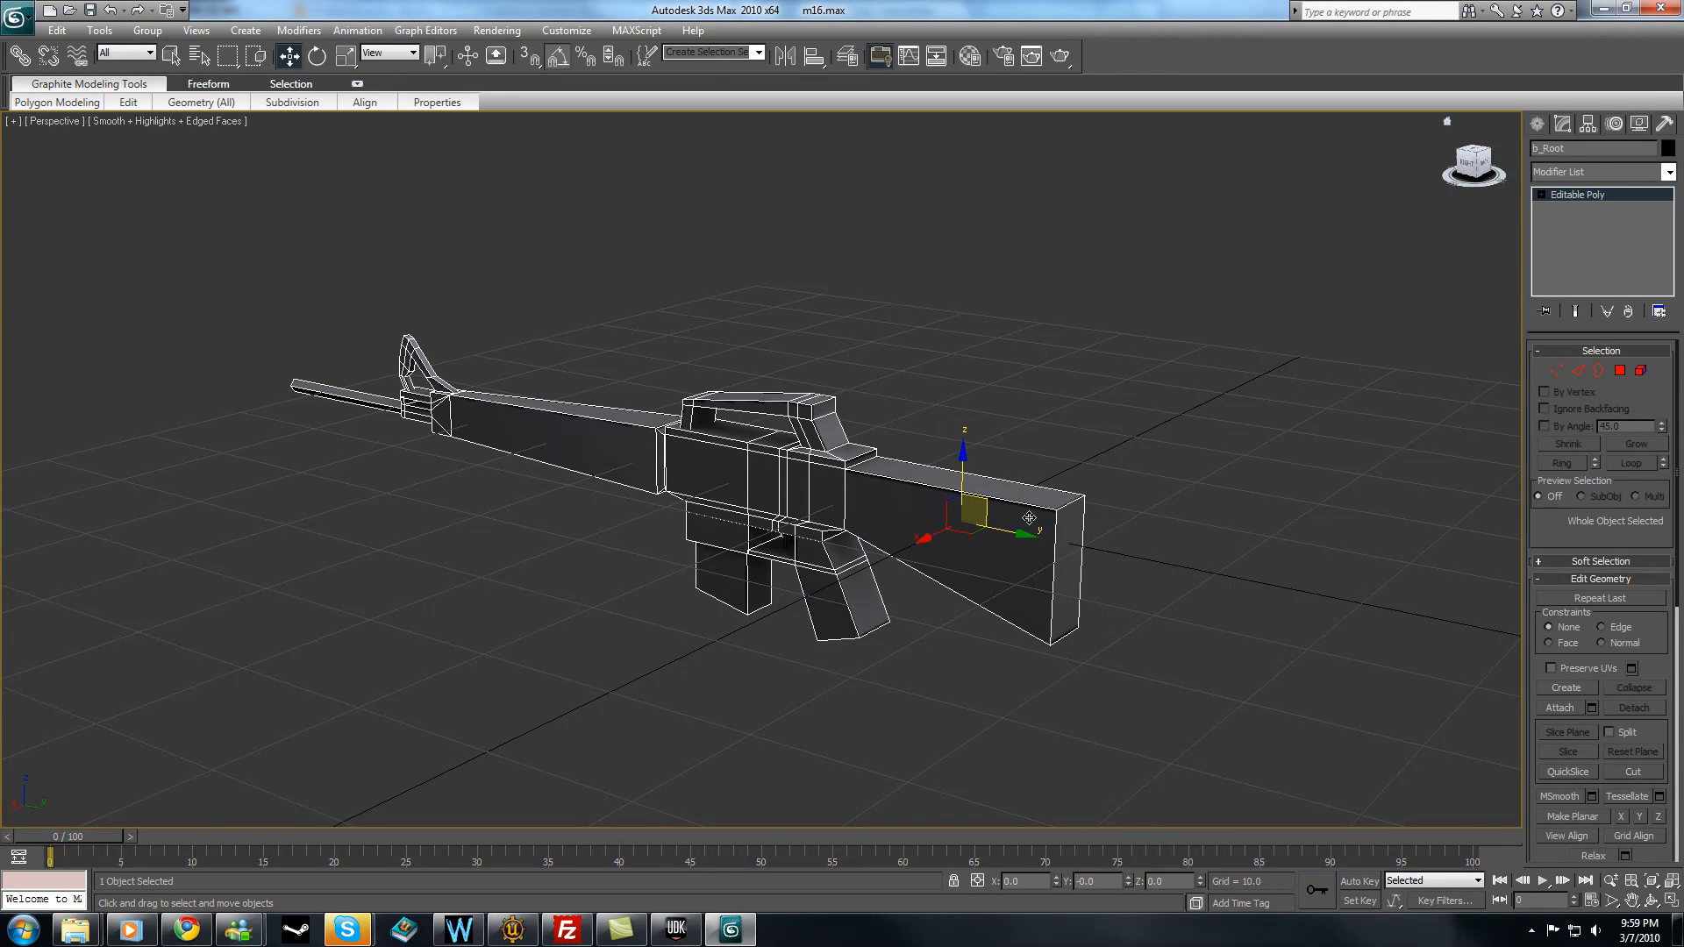
- Return to UDK, maximize the AnimSet Editor, and examine the M16 mesh from the side and rear
left_click(672, 931)
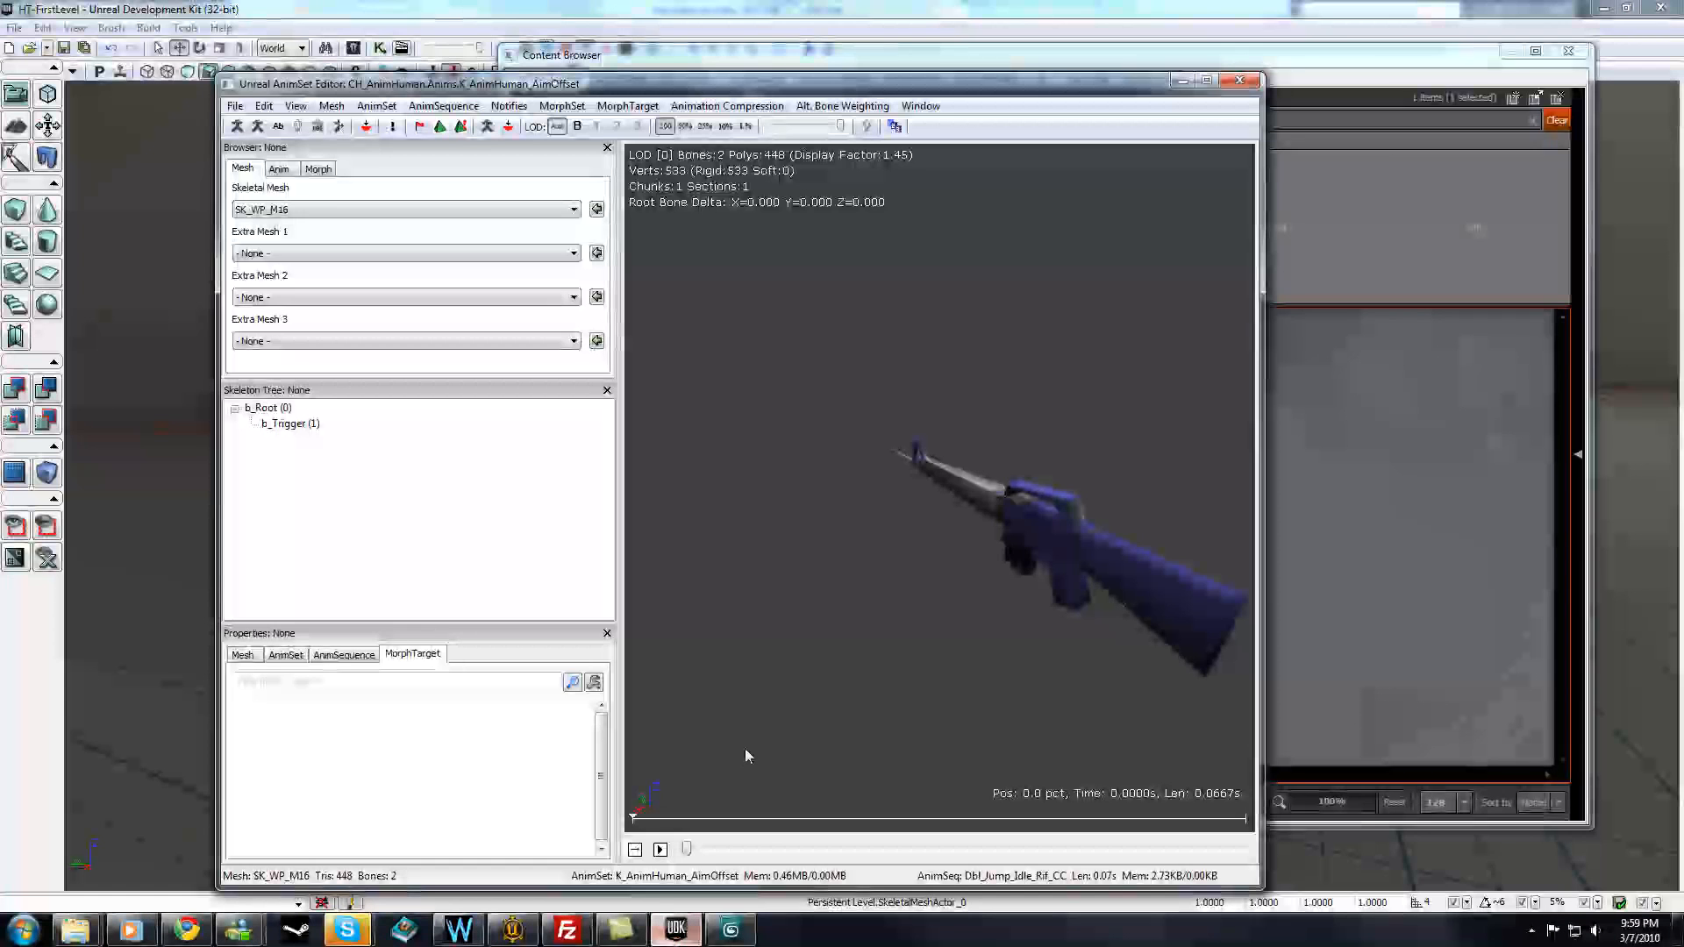
left_click_drag(961, 540, 1228, 244)
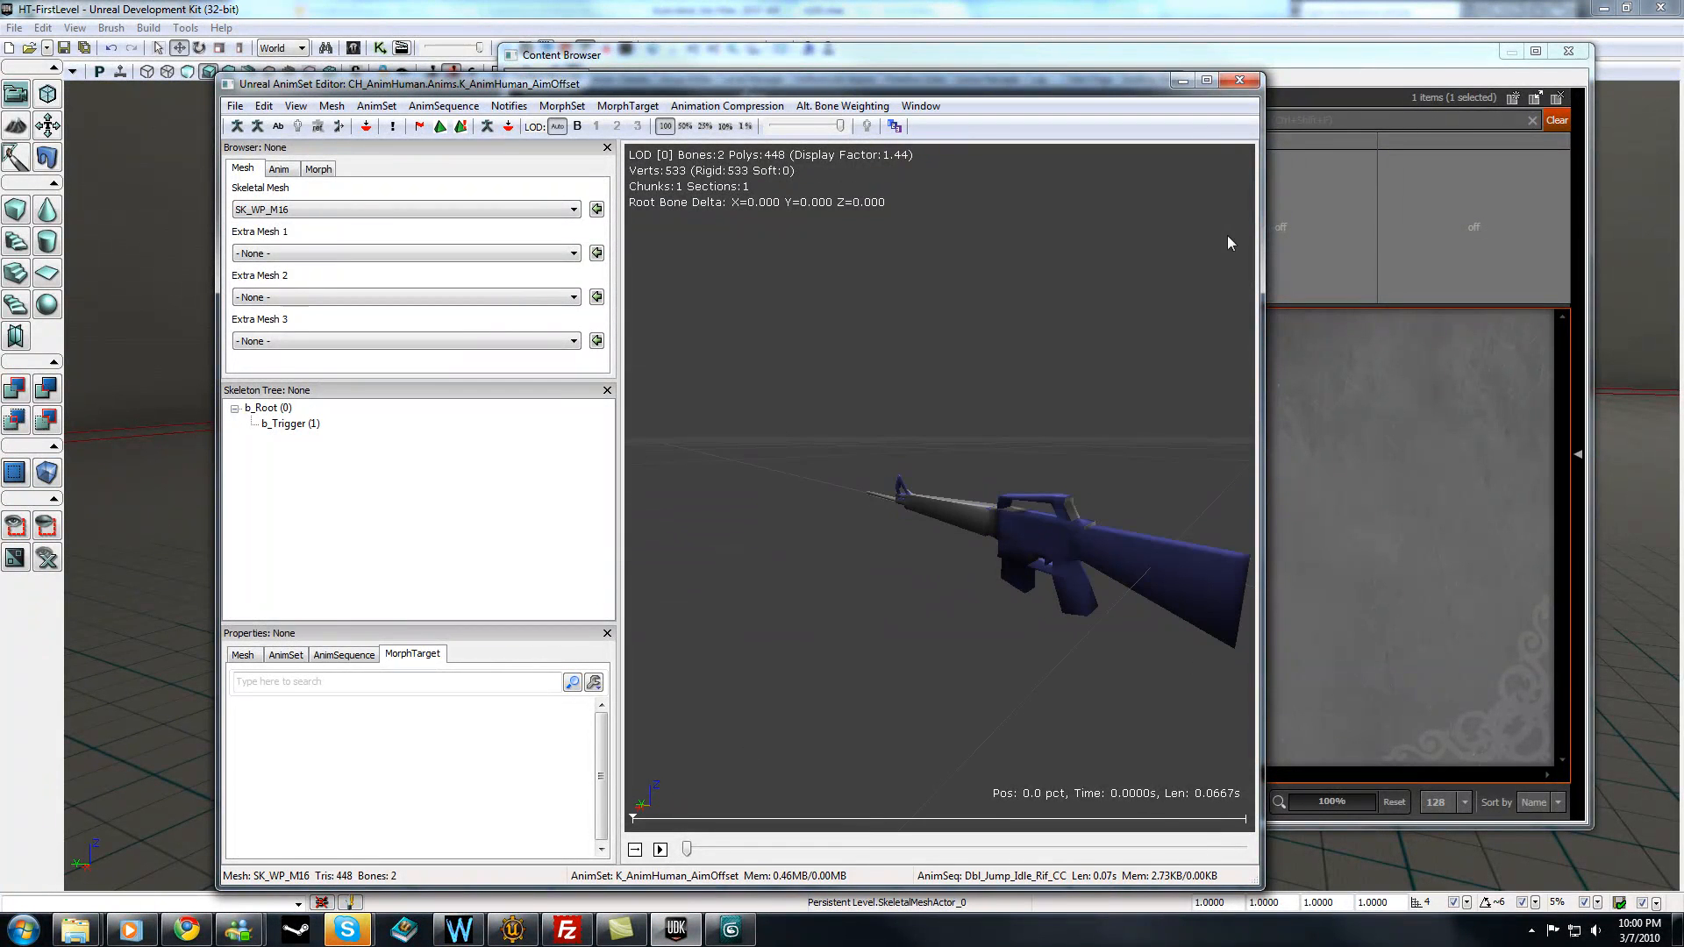
left_click(1207, 81)
mouse_move(938, 514)
left_mouse_down()
mouse_move(877, 491)
mouse_move(938, 514)
left_mouse_up()
scroll(877, 513, "down", 3)
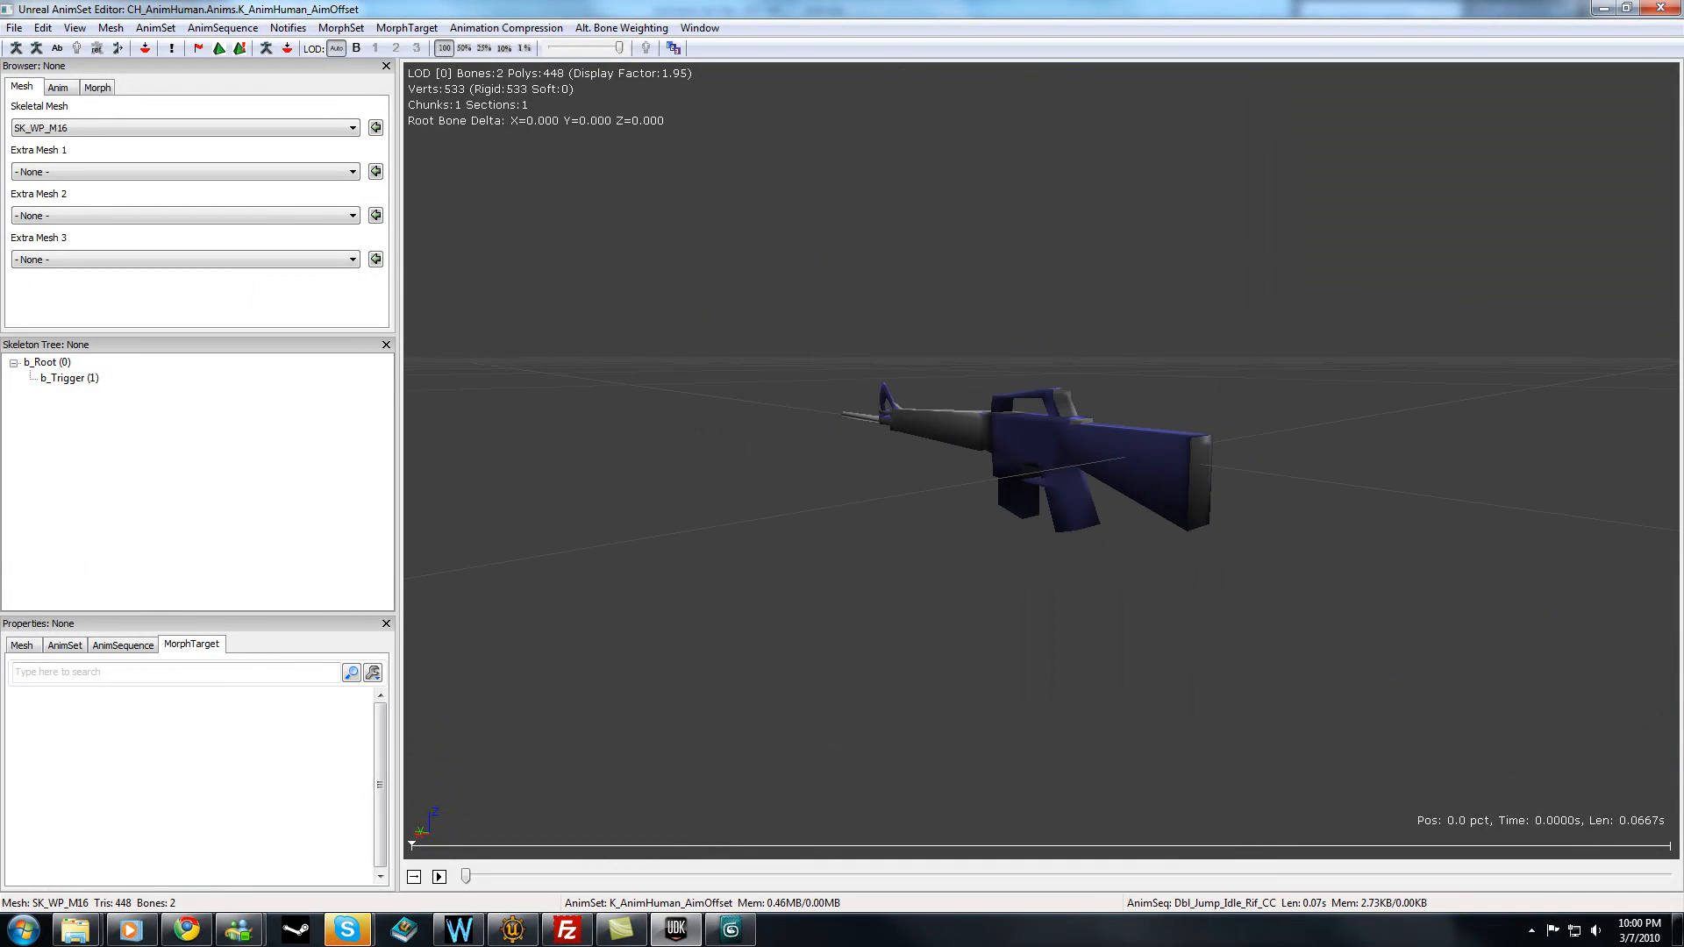
- Try a Rot Origin of 90° pitch, 90° yaw and 90° roll in the M16's mesh properties
left_click(27, 645)
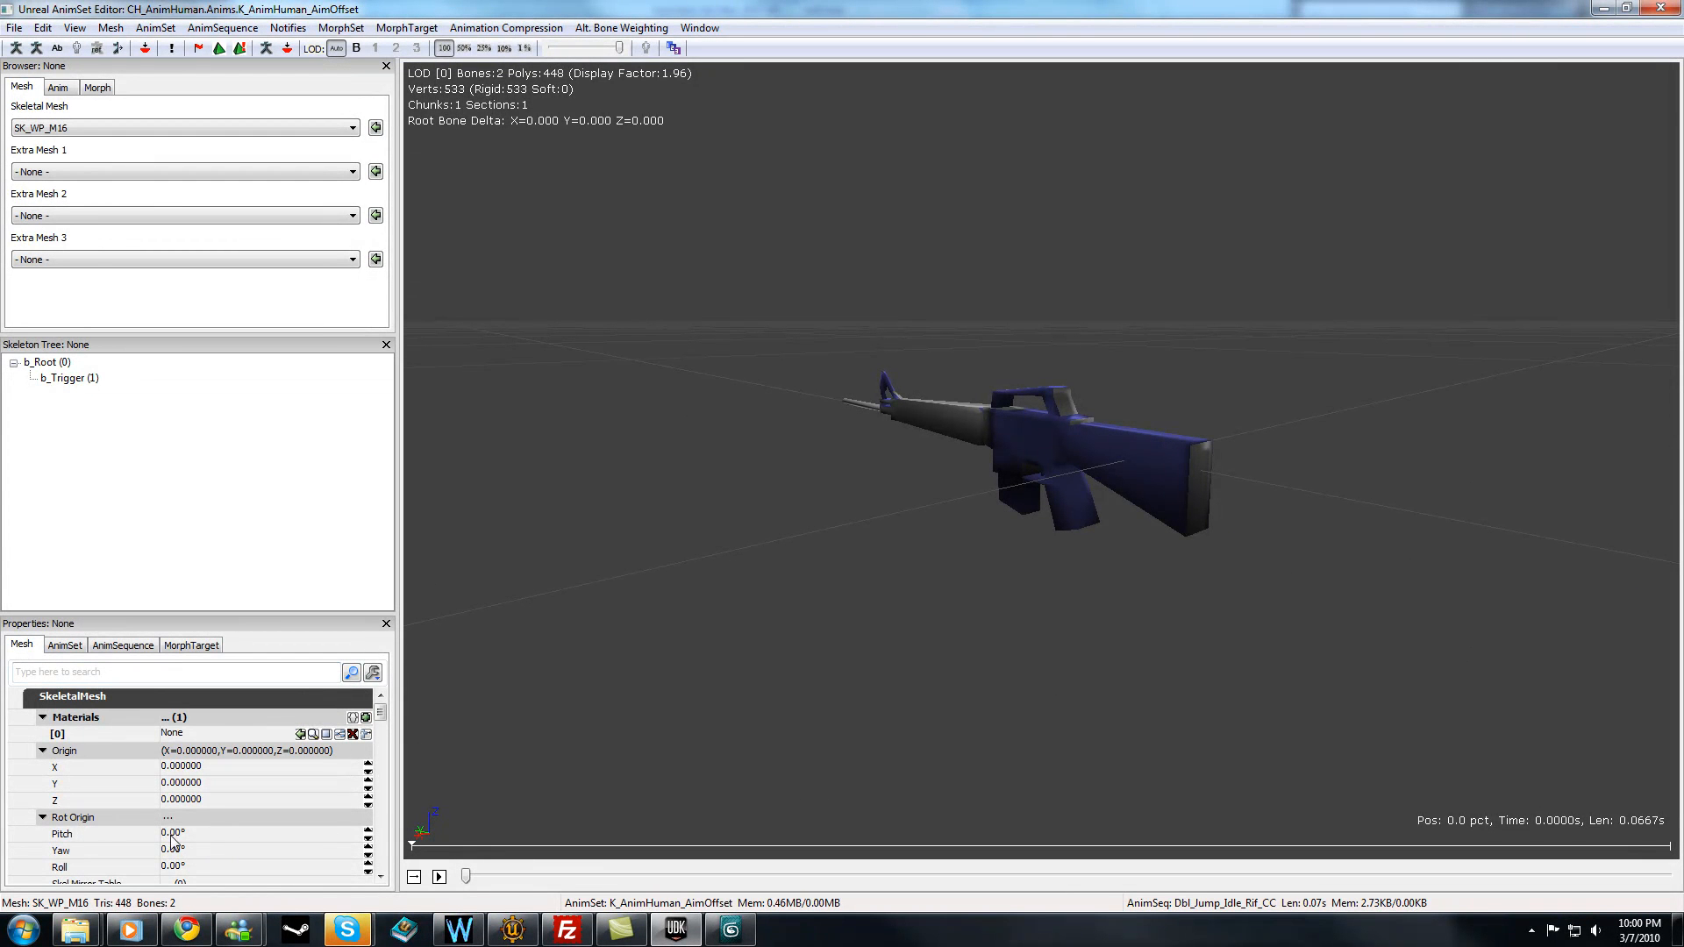
left_click(198, 833)
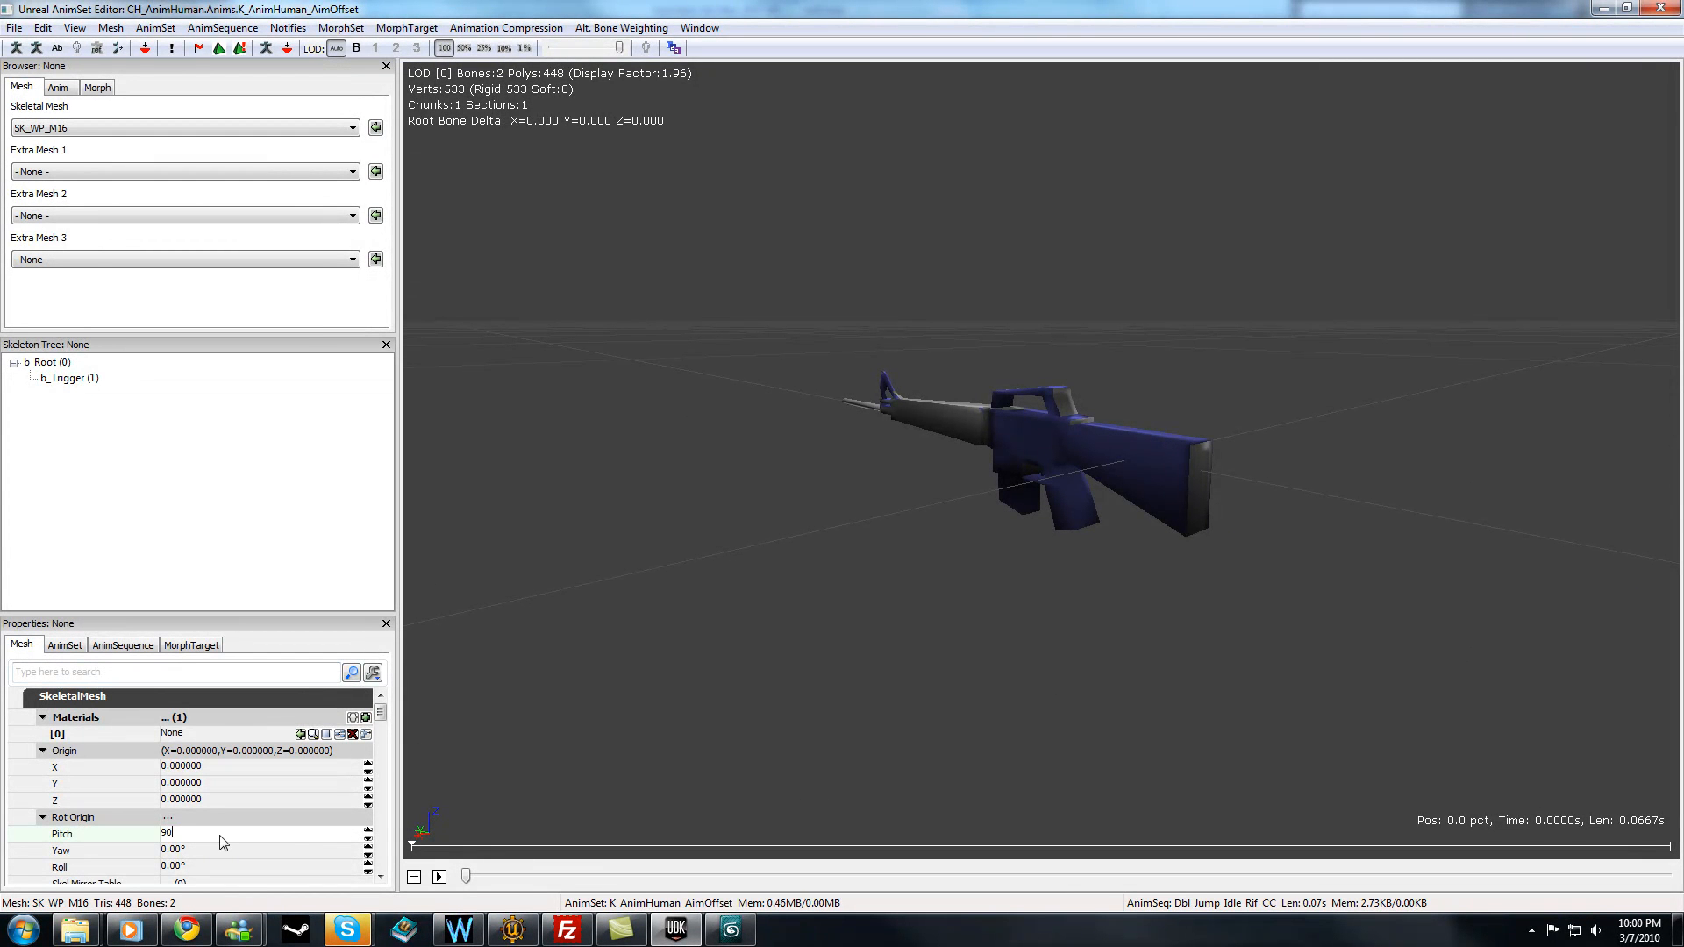
key("Return")
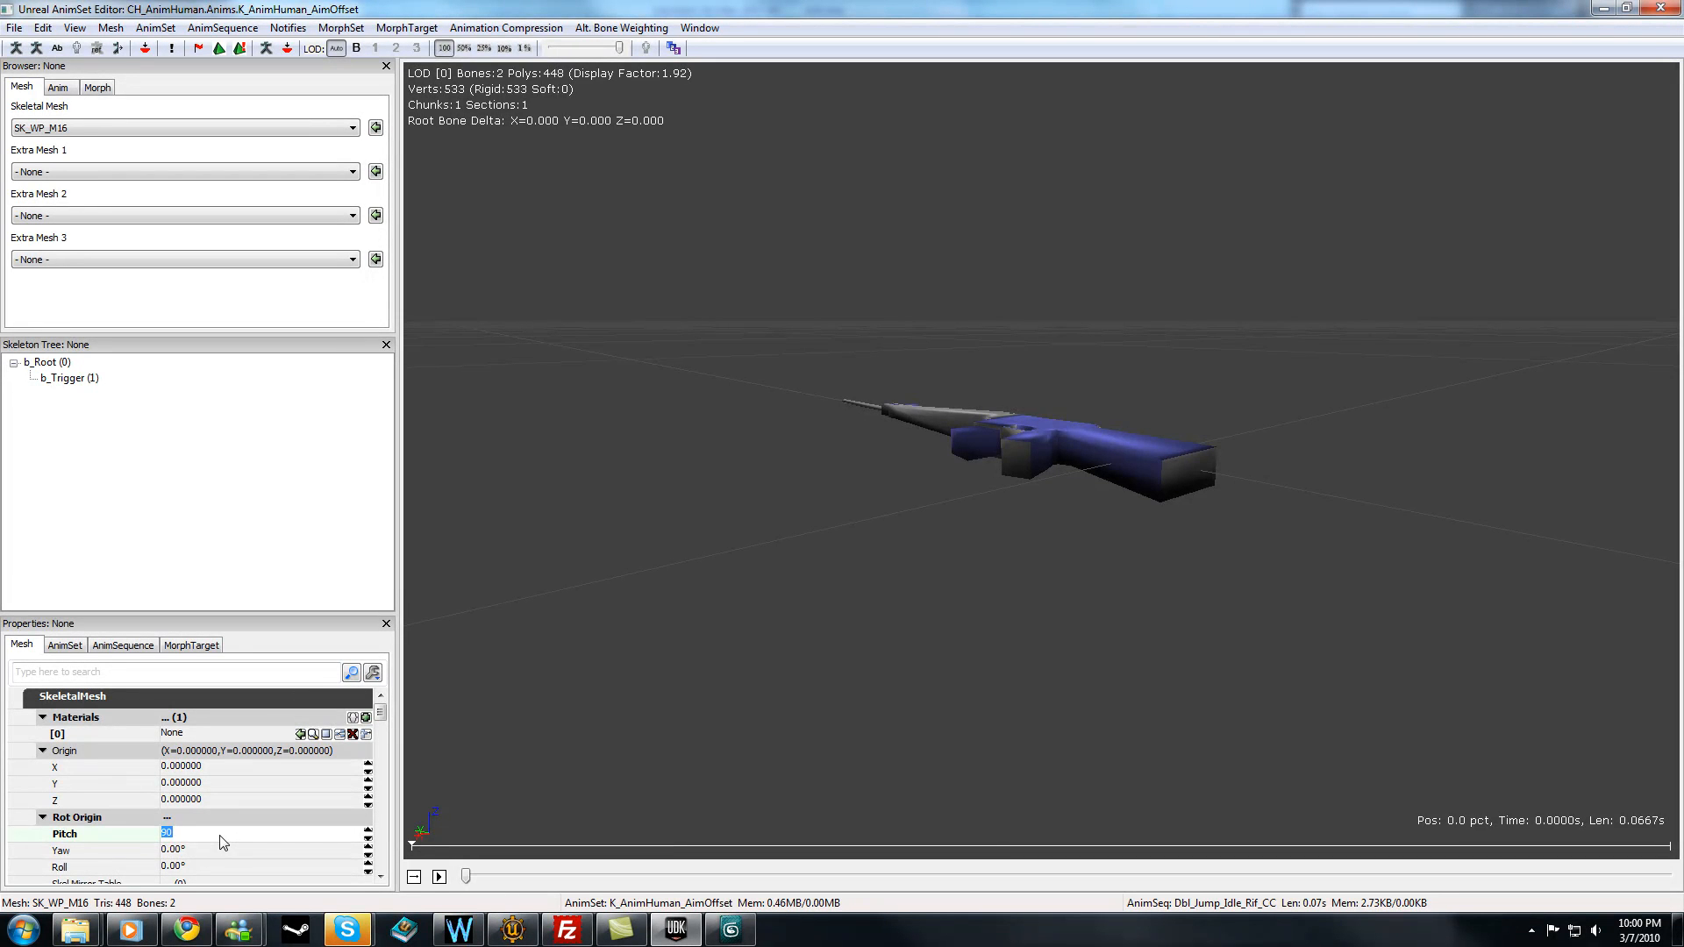
key("Tab")
type("90")
key("Return")
key("Tab")
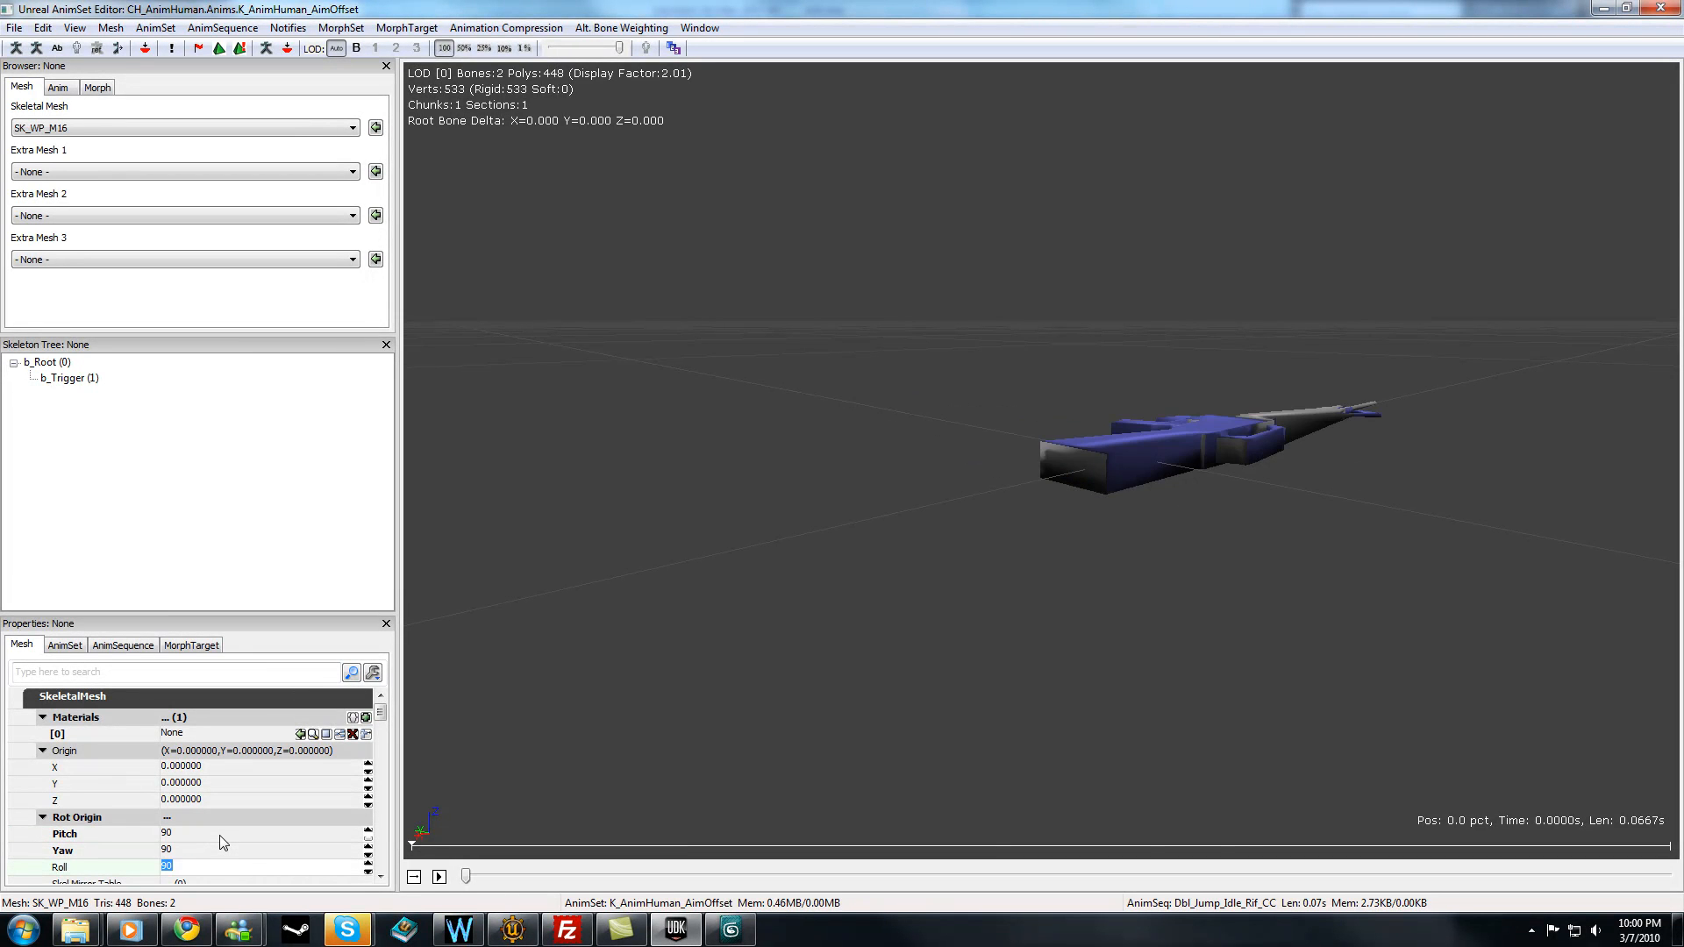
key("Return")
- Reset the M16's Rot Origin pitch, yaw and roll to 0
left_click(220, 834)
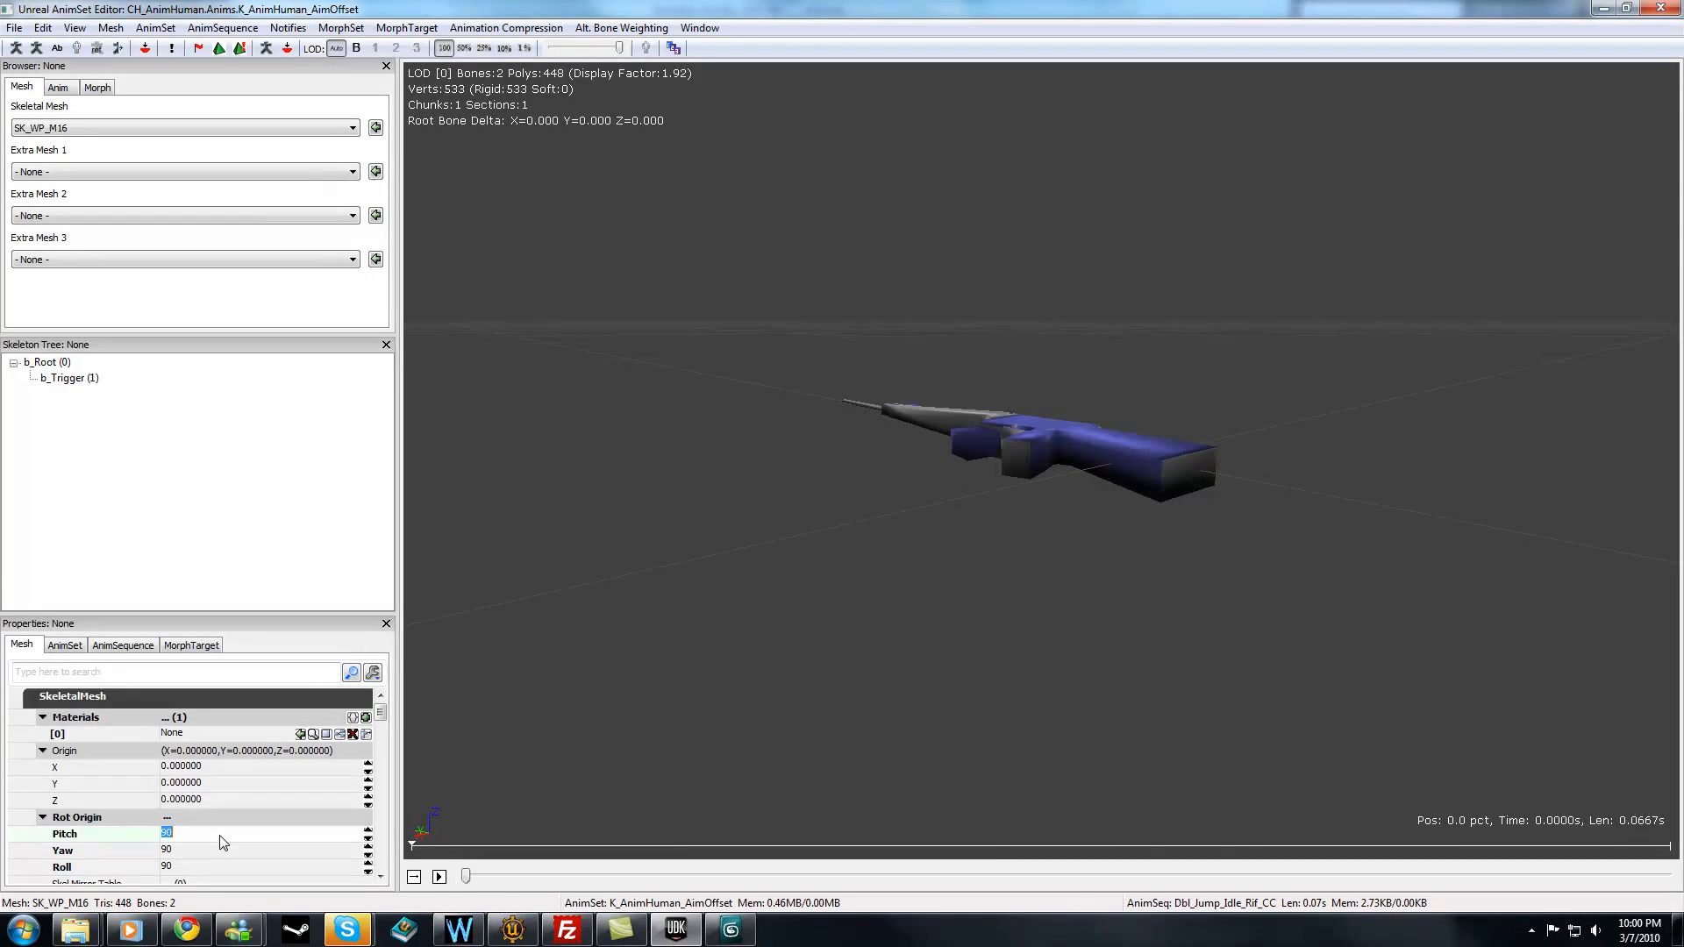
type("0")
key("Return")
left_click(213, 849)
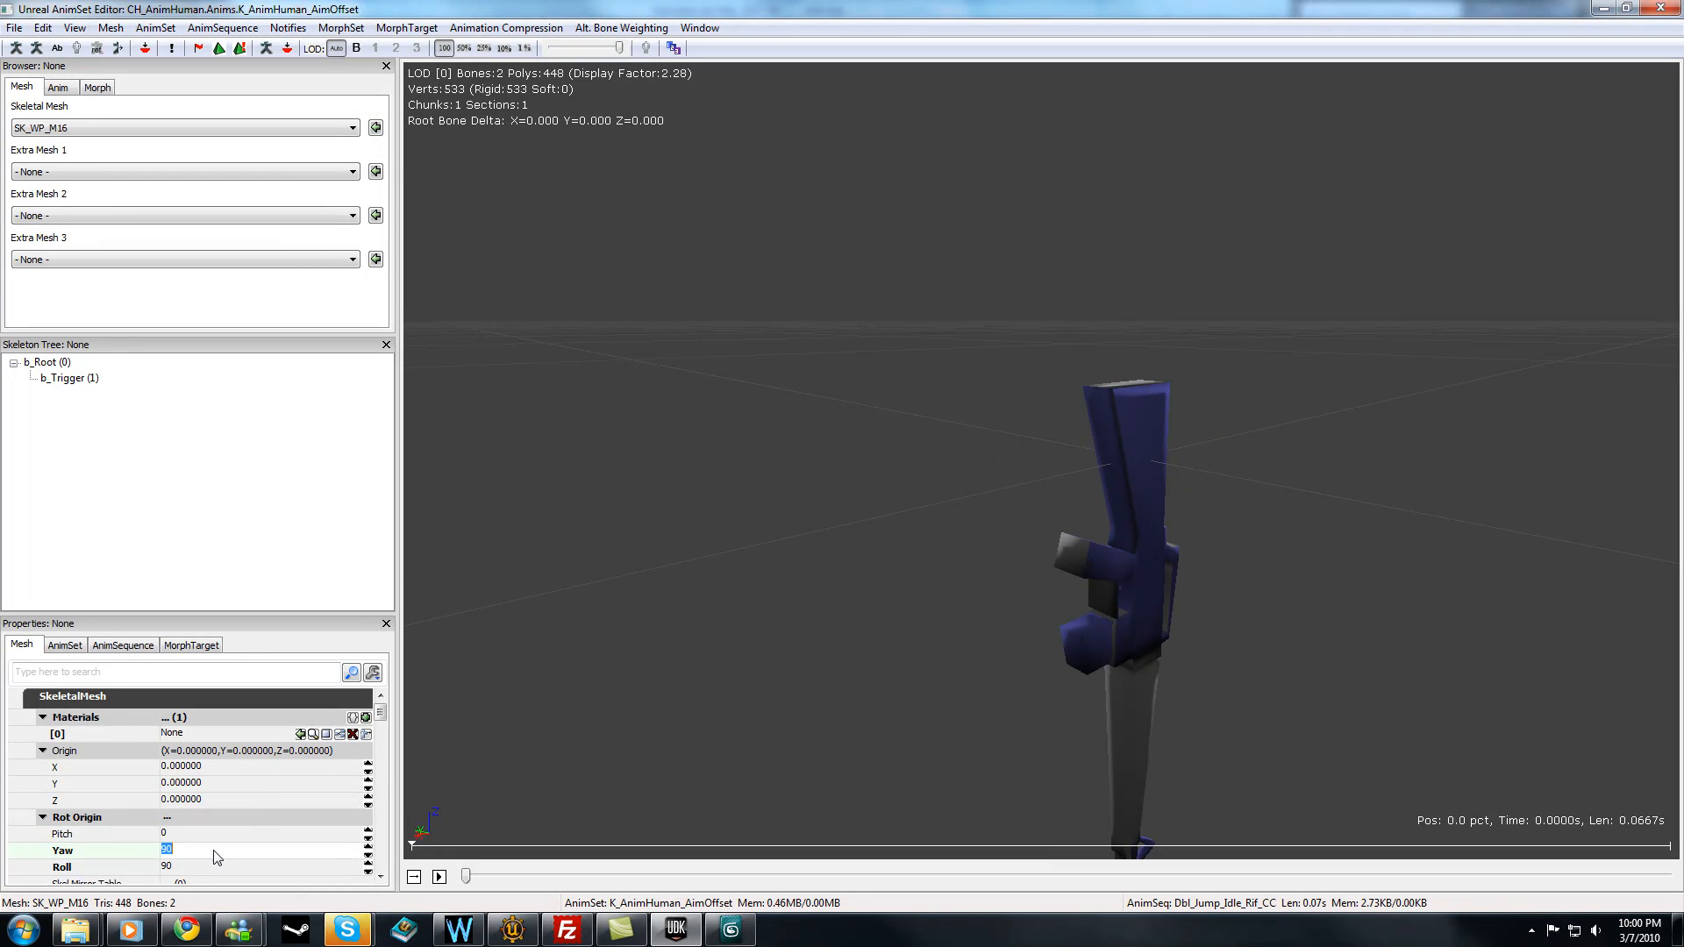
type("0")
key("Return")
left_click(191, 868)
type("0")
key("Return")
- Try a Rot Origin yaw of 180° and a pitch of 90° on the M16
left_click(201, 850)
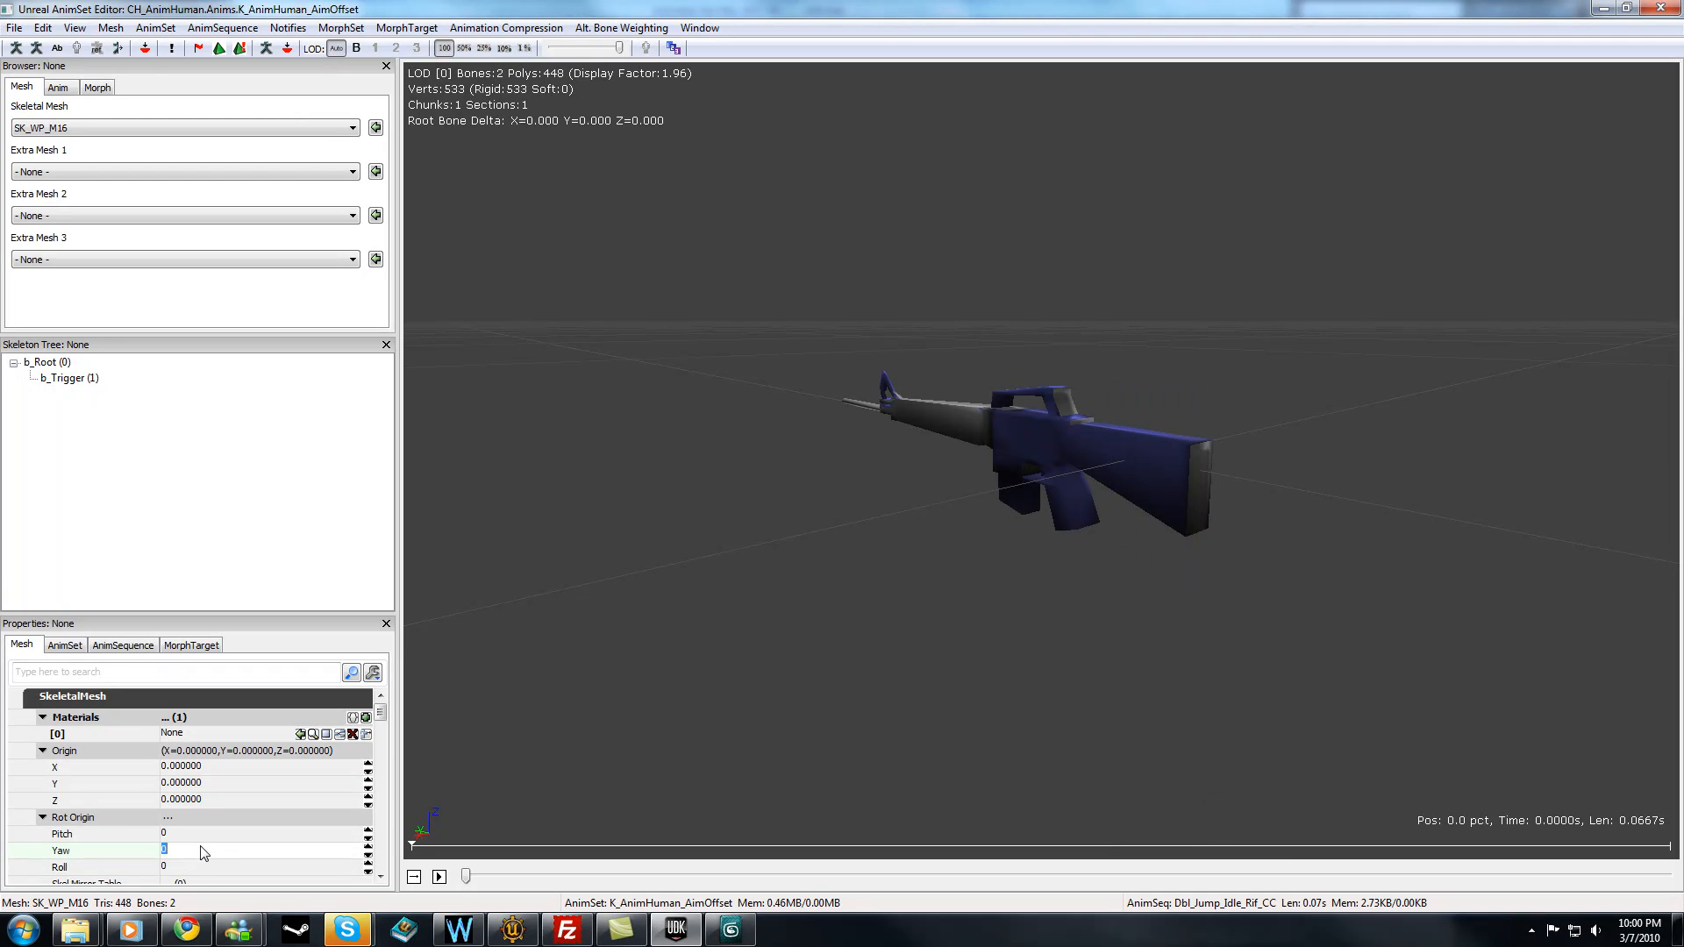
type("180")
key("Return")
left_click_drag(912, 459, 869, 489)
left_click(204, 834)
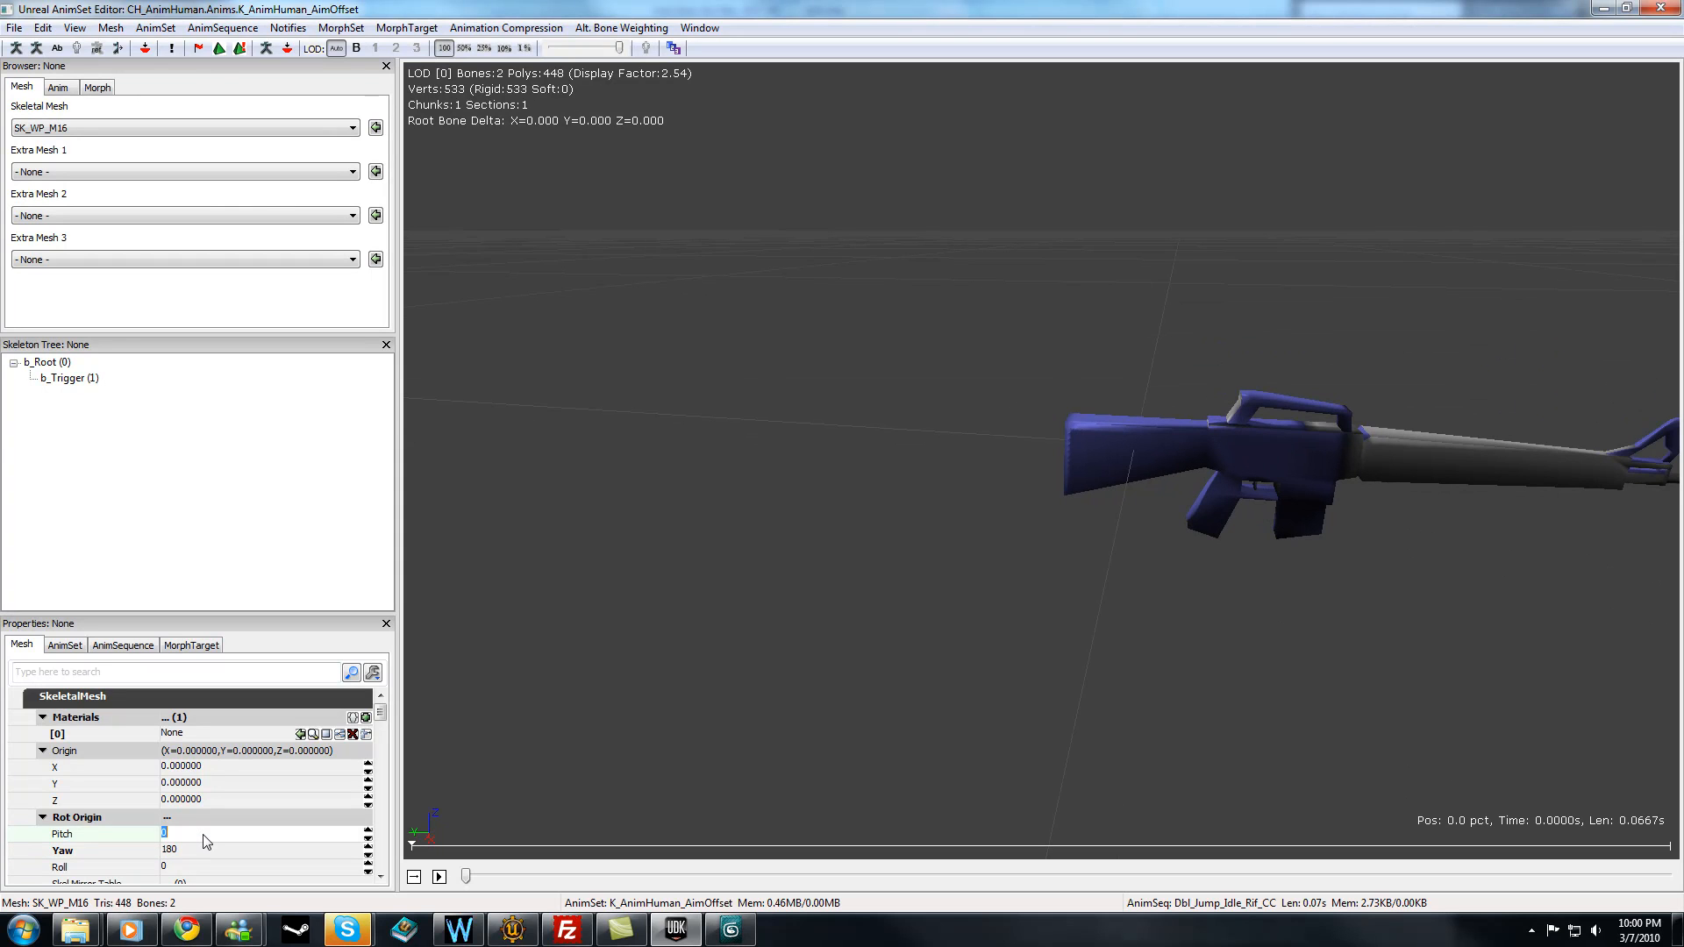
key("Return")
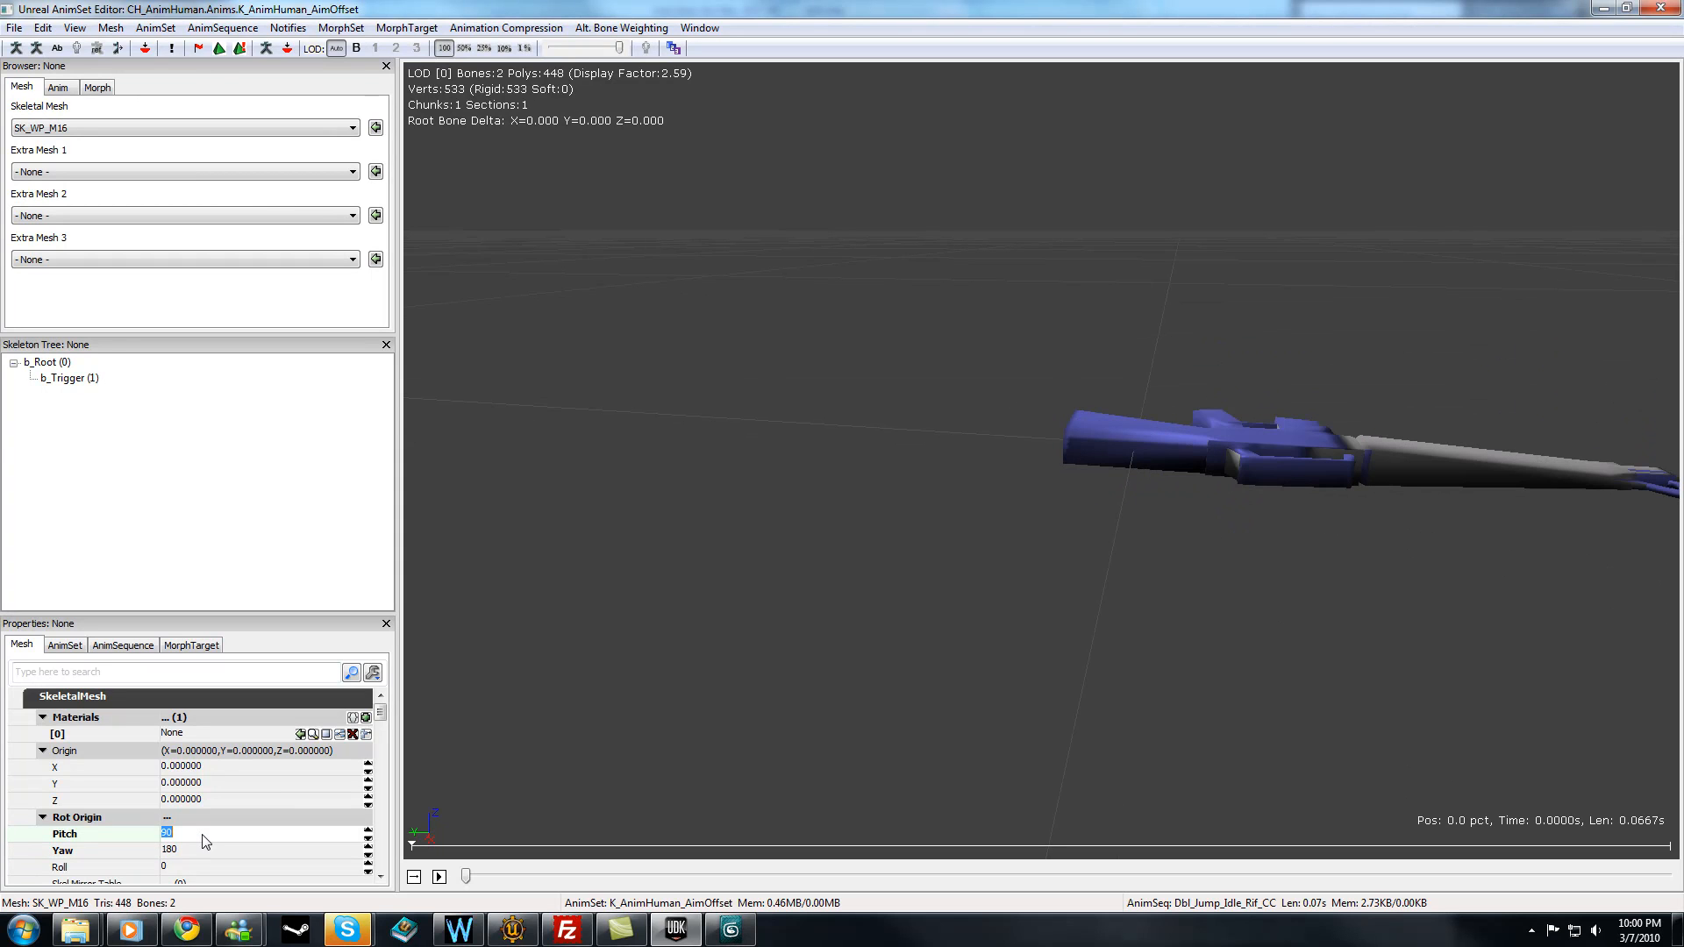
- Set the M16's Rot Origin pitch and yaw back to 0 and inspect its orientation
type("0")
key("Tab")
type("0")
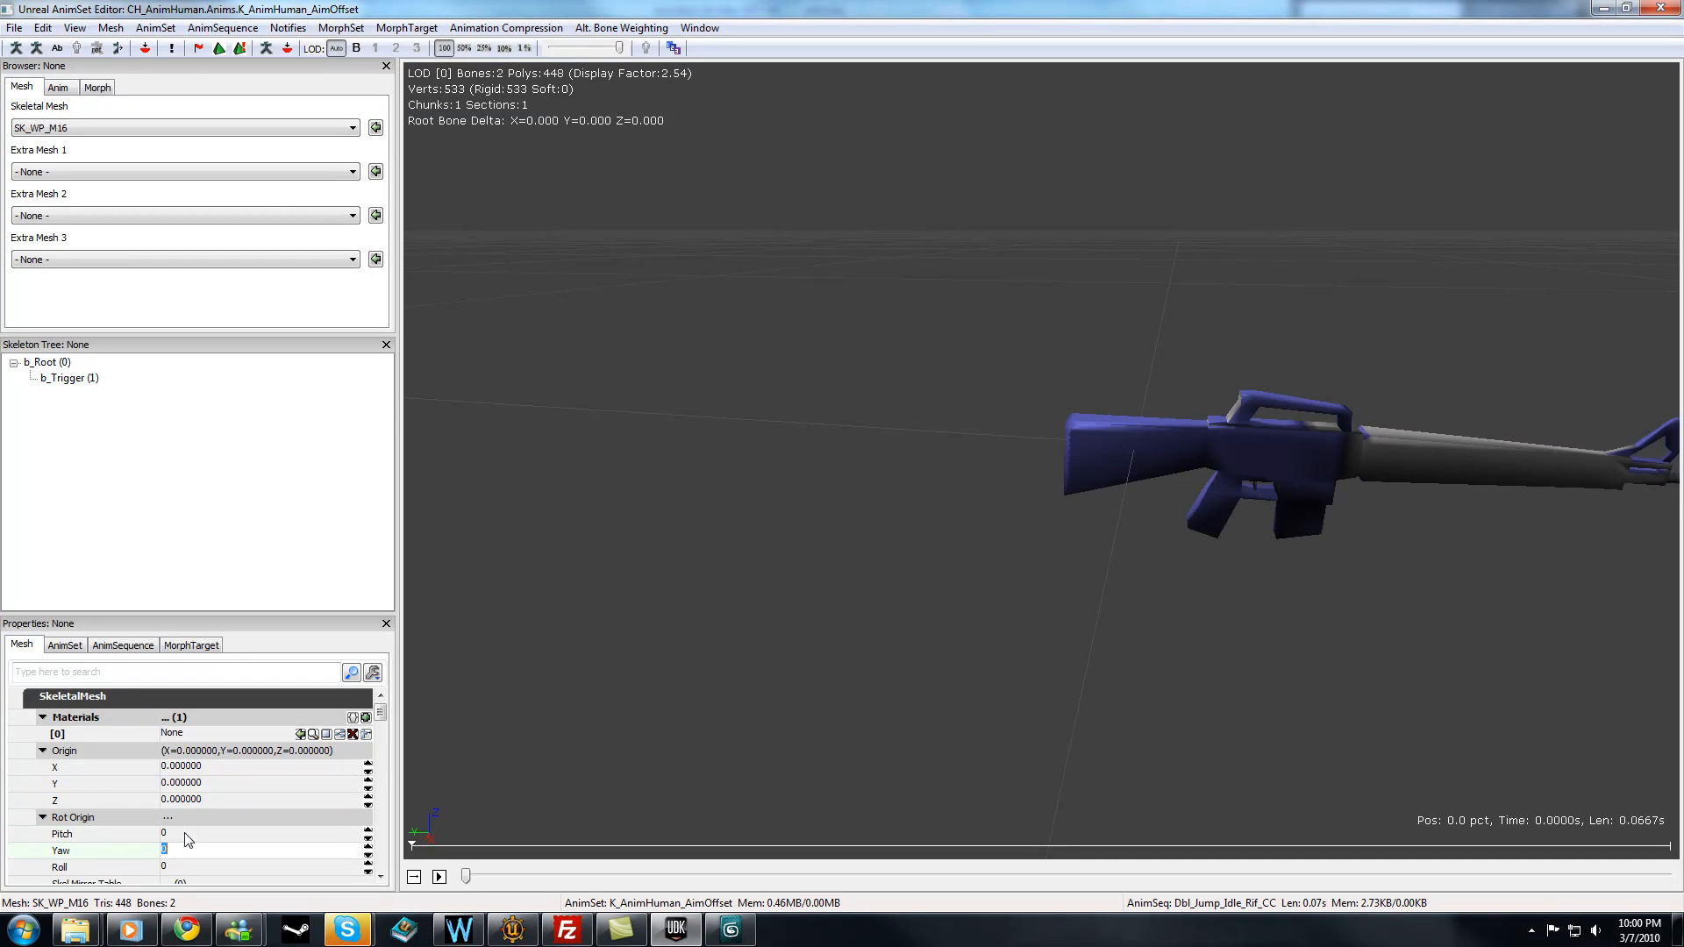
key("Return")
left_click_drag(601, 559, 478, 559)
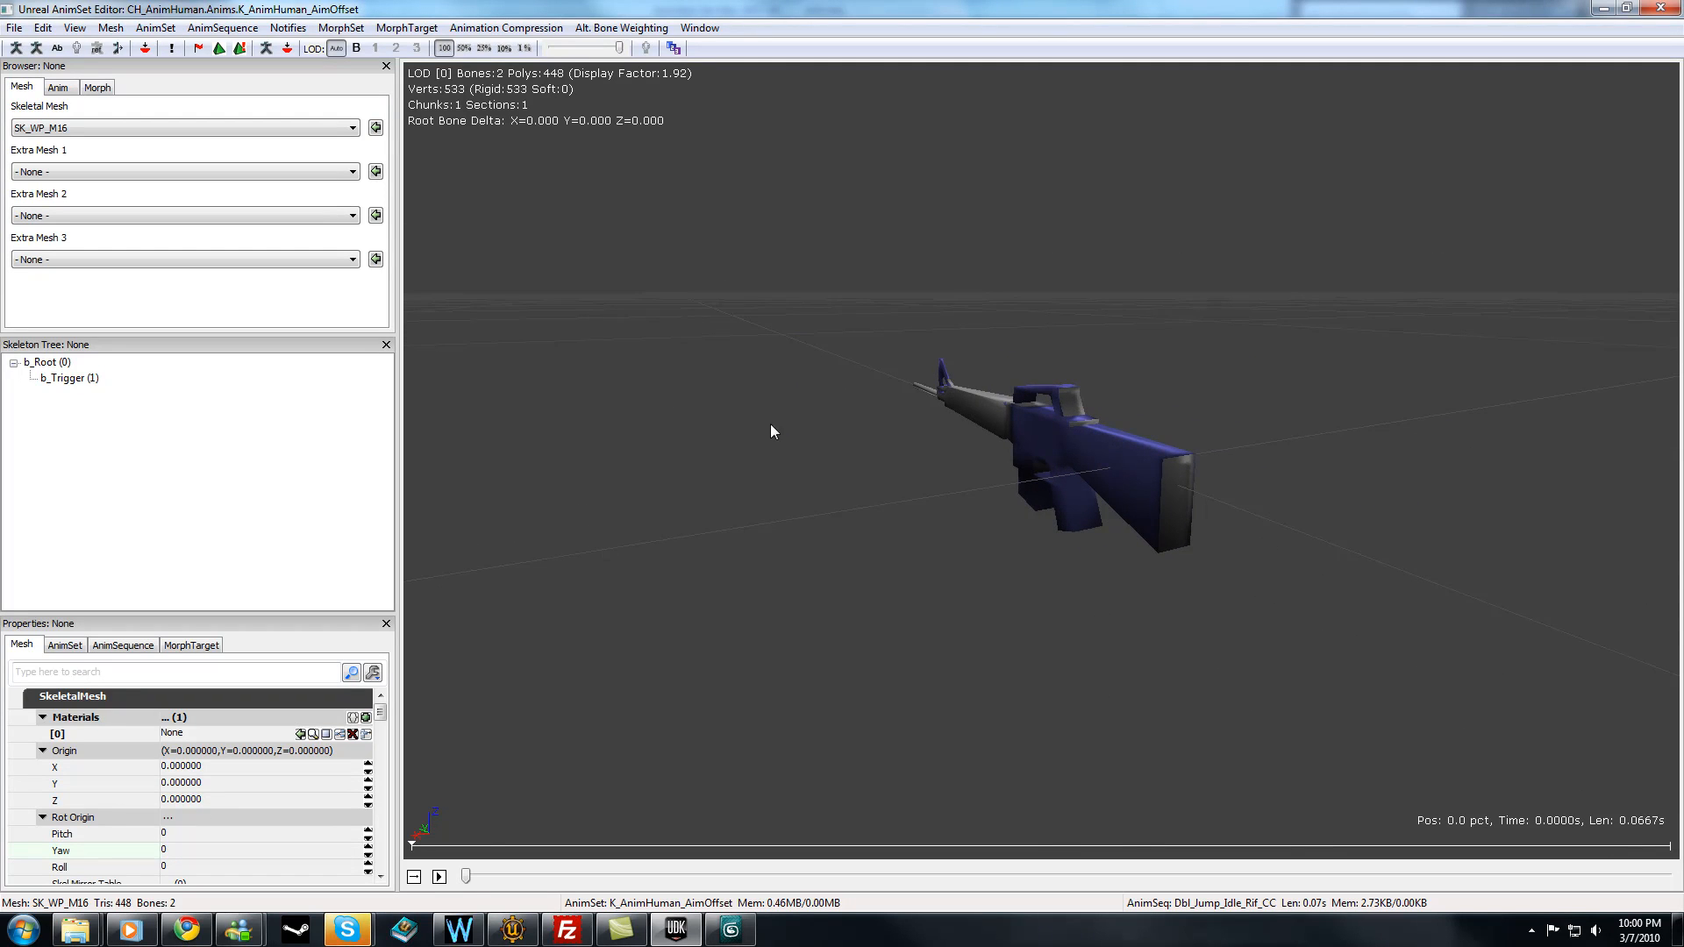
left_click_drag(1244, 419, 1254, 446)
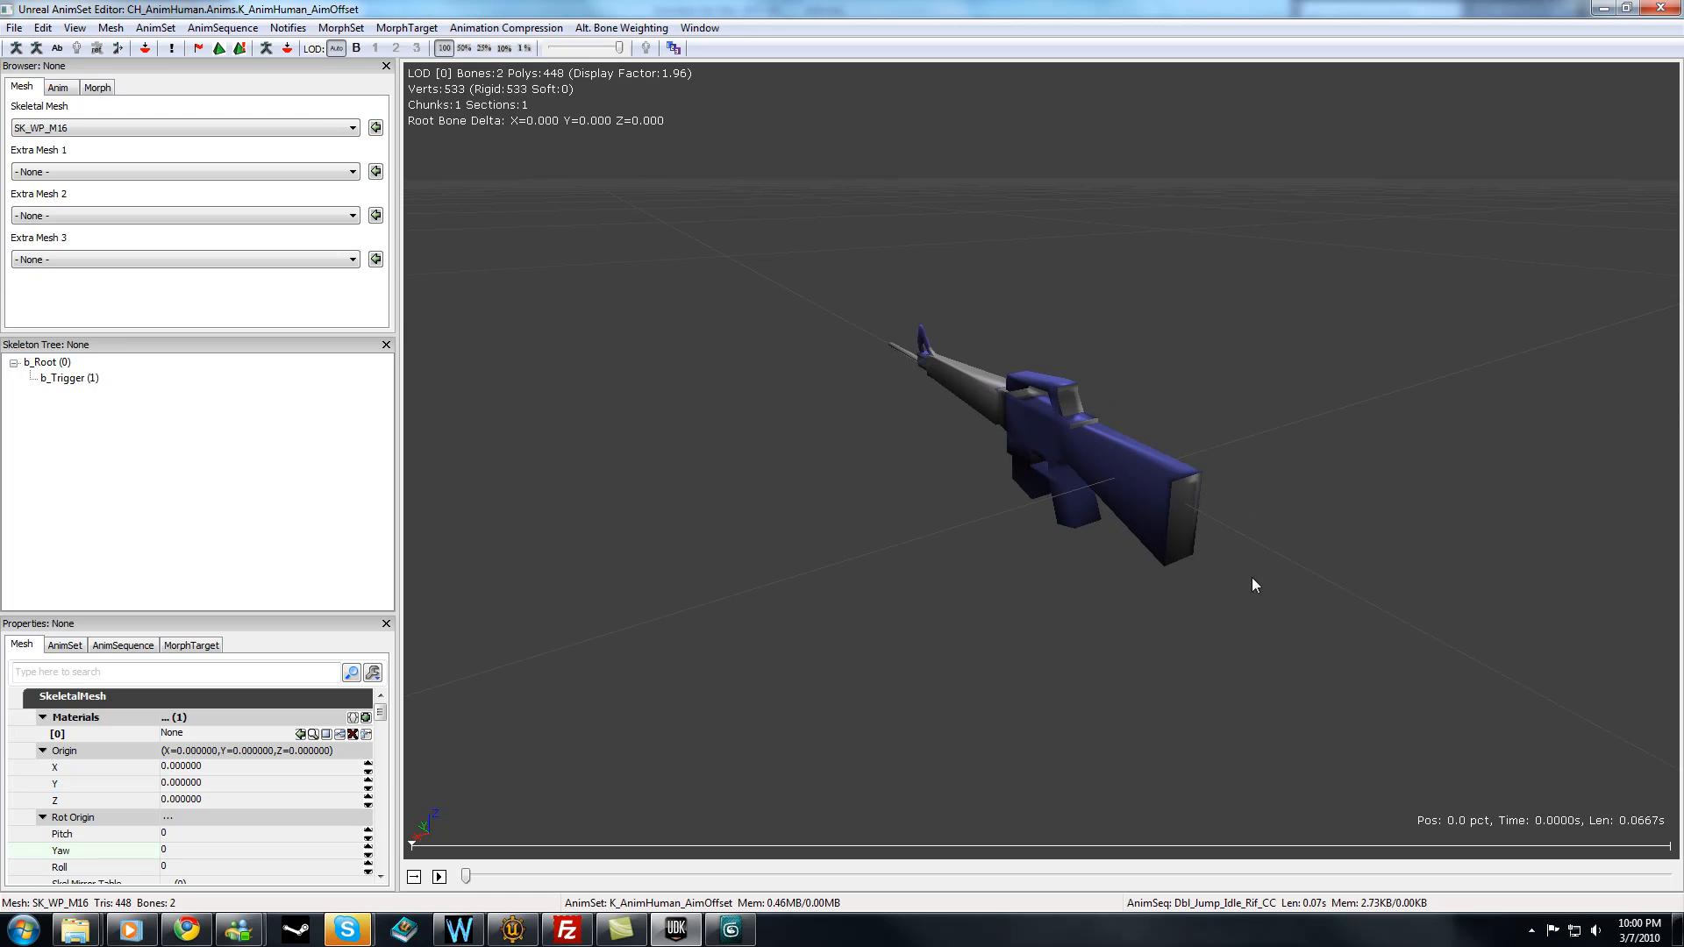
mouse_move(1013, 412)
left_mouse_down()
mouse_move(943, 439)
mouse_move(960, 469)
mouse_move(1030, 424)
mouse_move(837, 428)
mouse_move(1036, 420)
left_mouse_up()
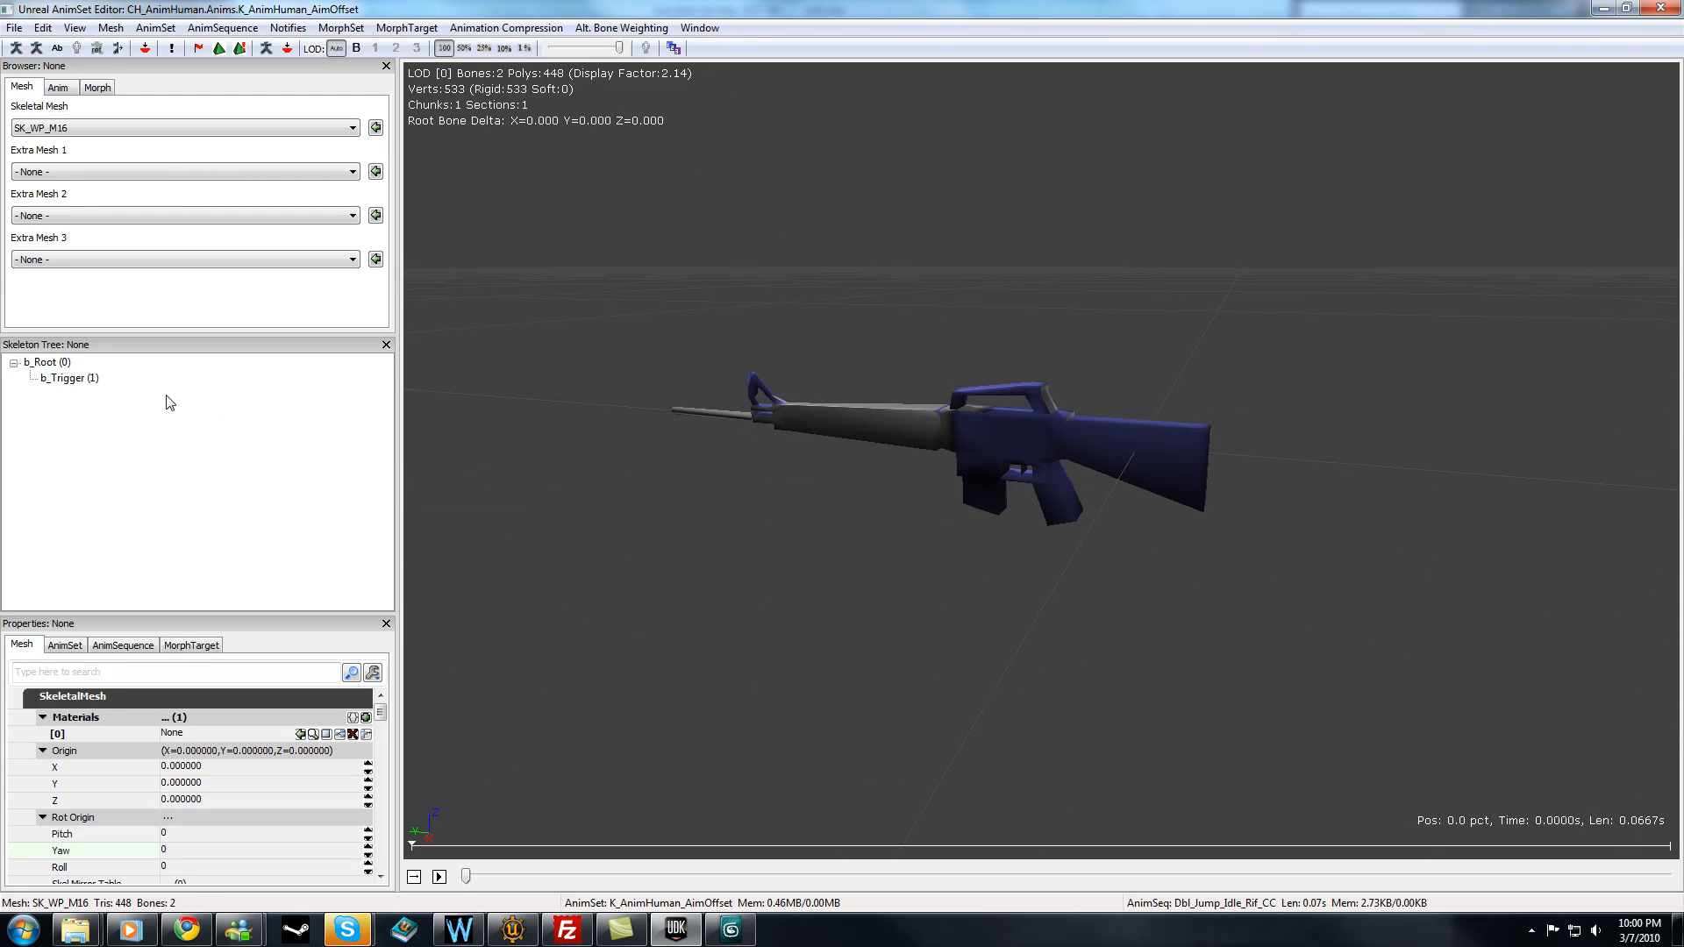
- Inspect the b_Root and b_Trigger bones, and try moving the b_Trigger bone up above the rifle
left_click(61, 365)
left_click_drag(1020, 453, 1149, 414)
left_click(69, 378)
left_click_drag(792, 445, 1051, 452)
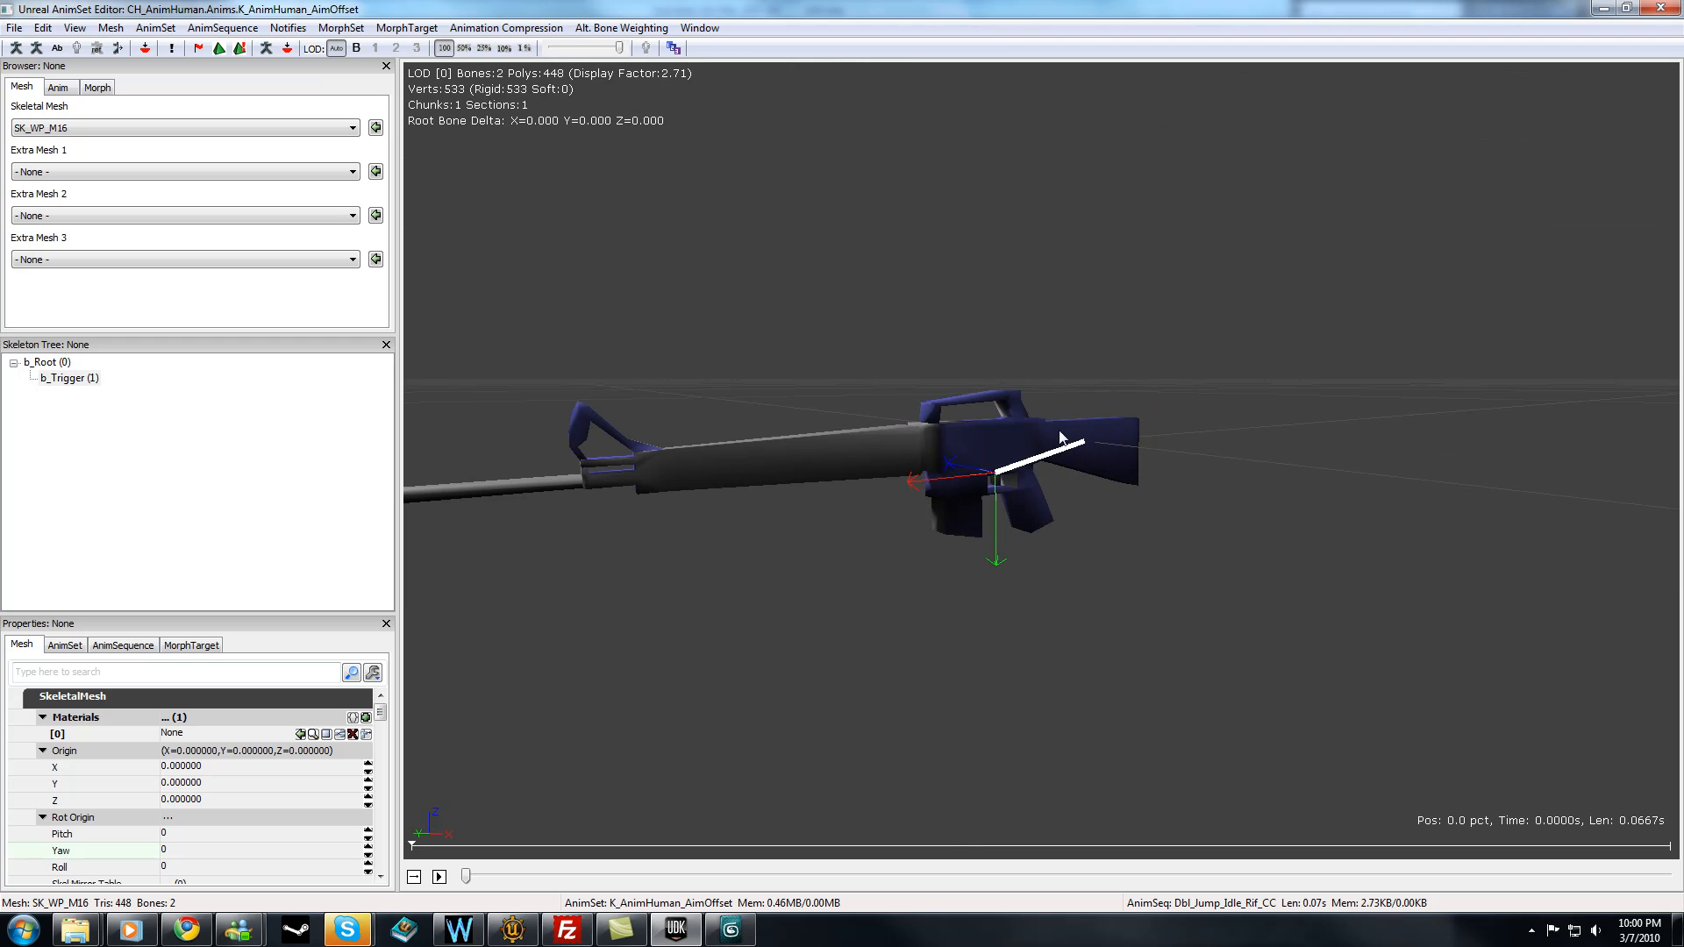
left_click_drag(999, 552, 783, 286)
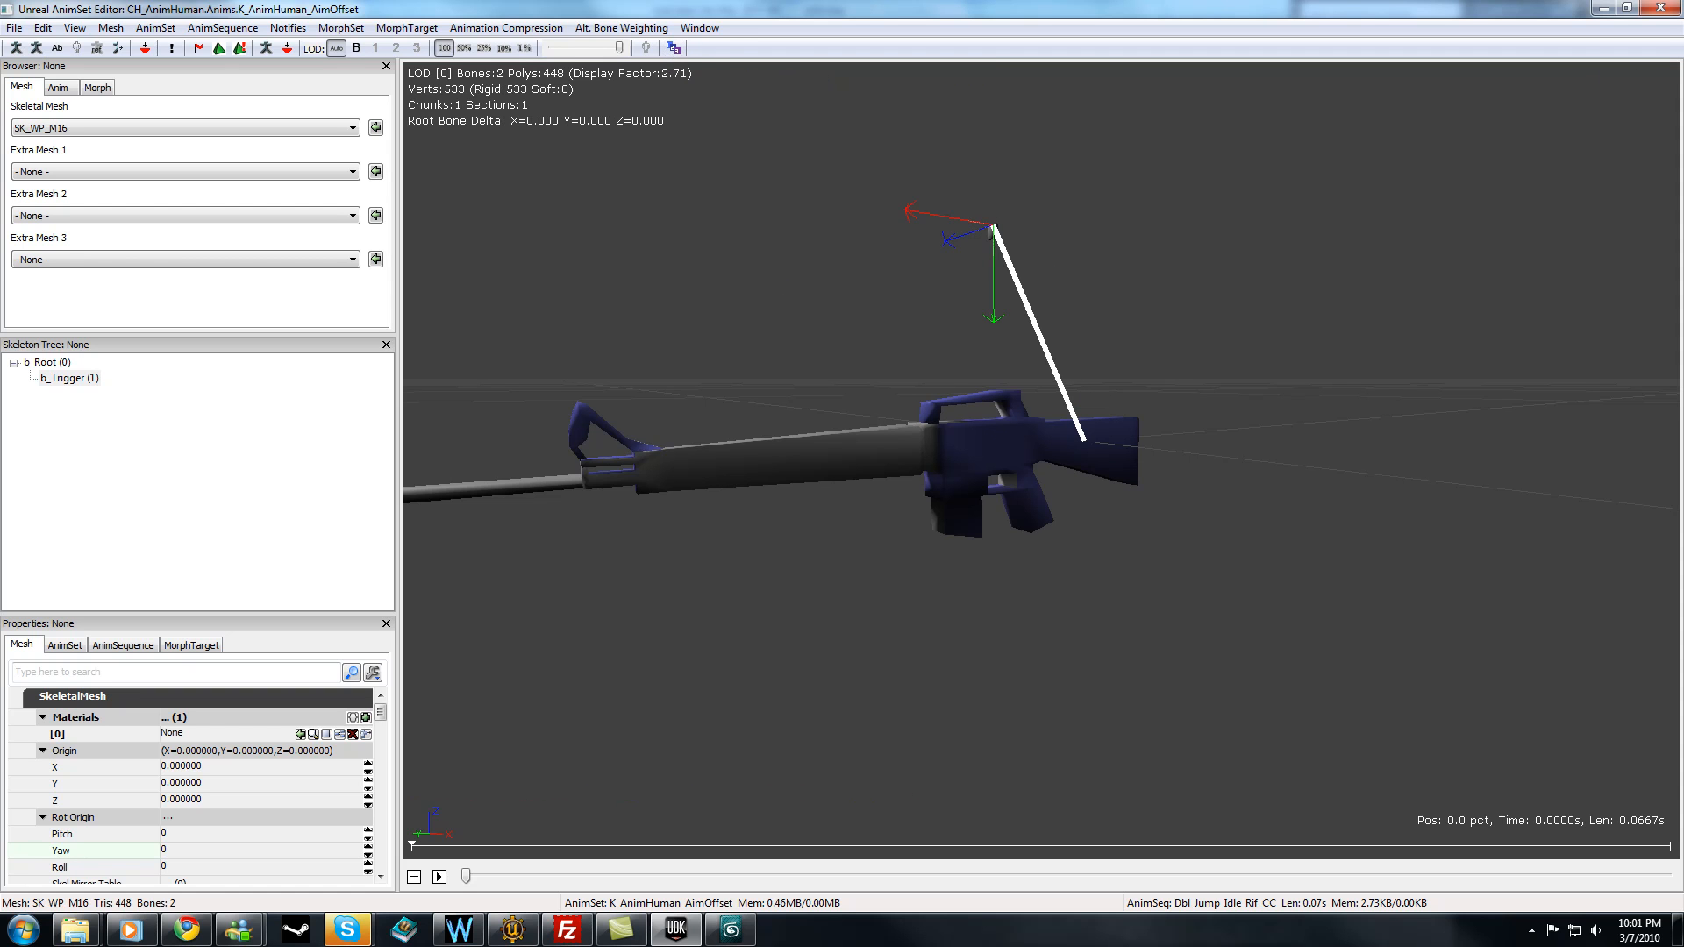
- Close and reopen the SK_WP_M16 mesh, check its mesh properties, and close the AnimSet Editor
left_click(1663, 8)
double_click(769, 384)
left_click_drag(939, 428, 994, 507)
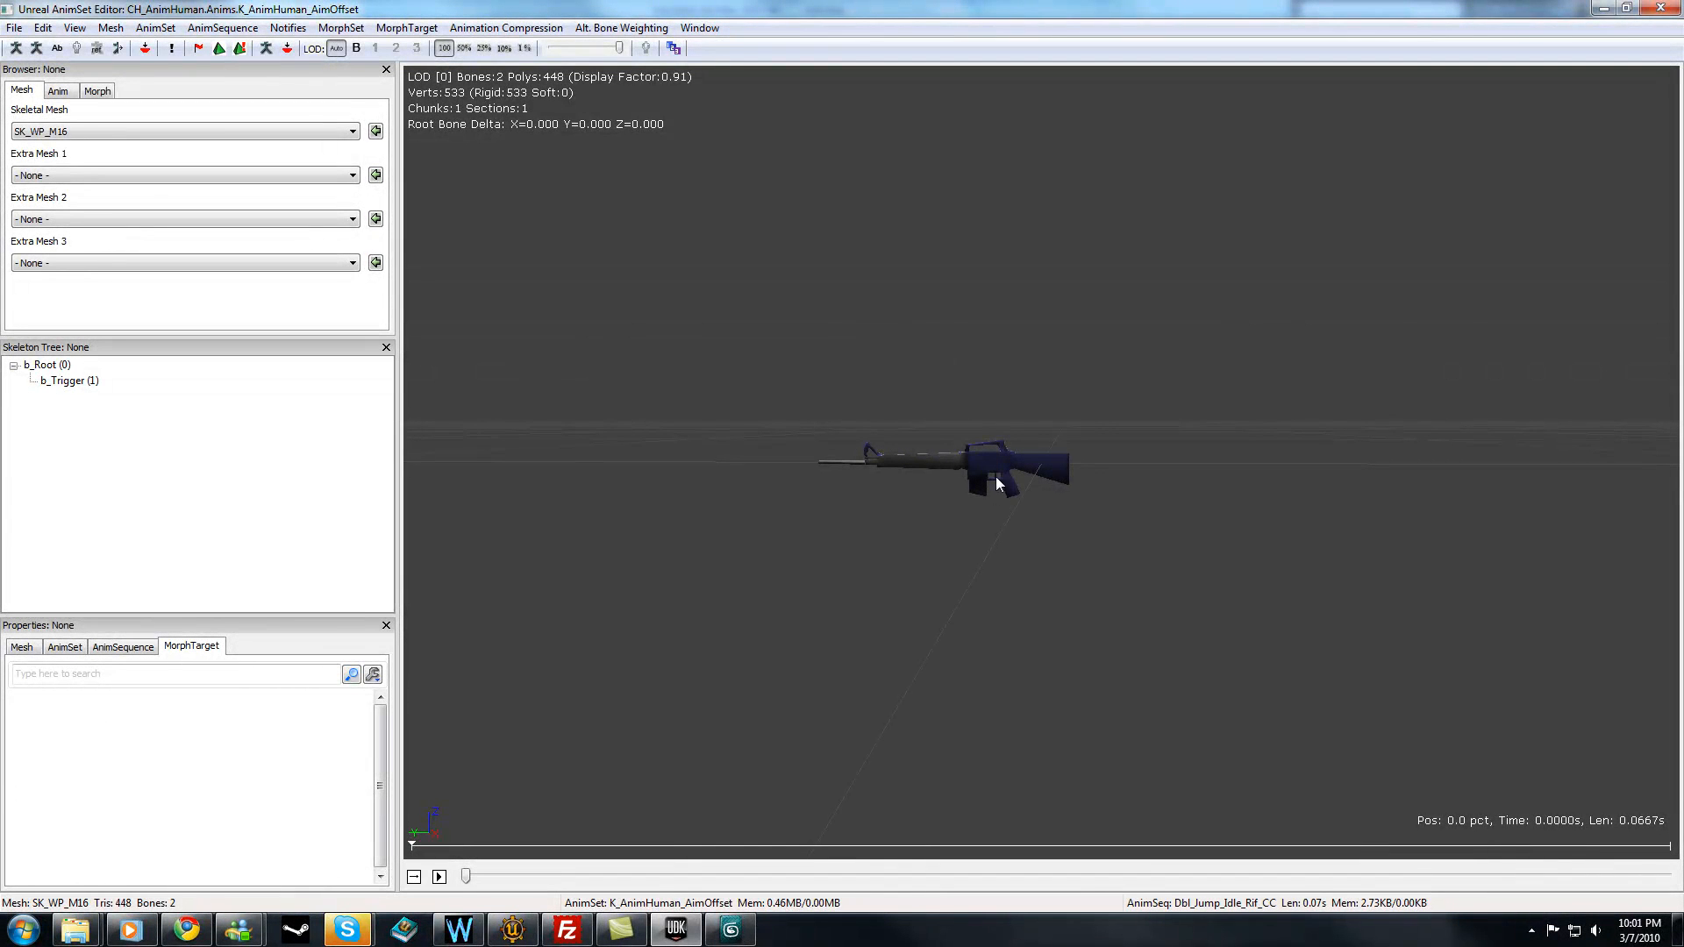
left_click(22, 646)
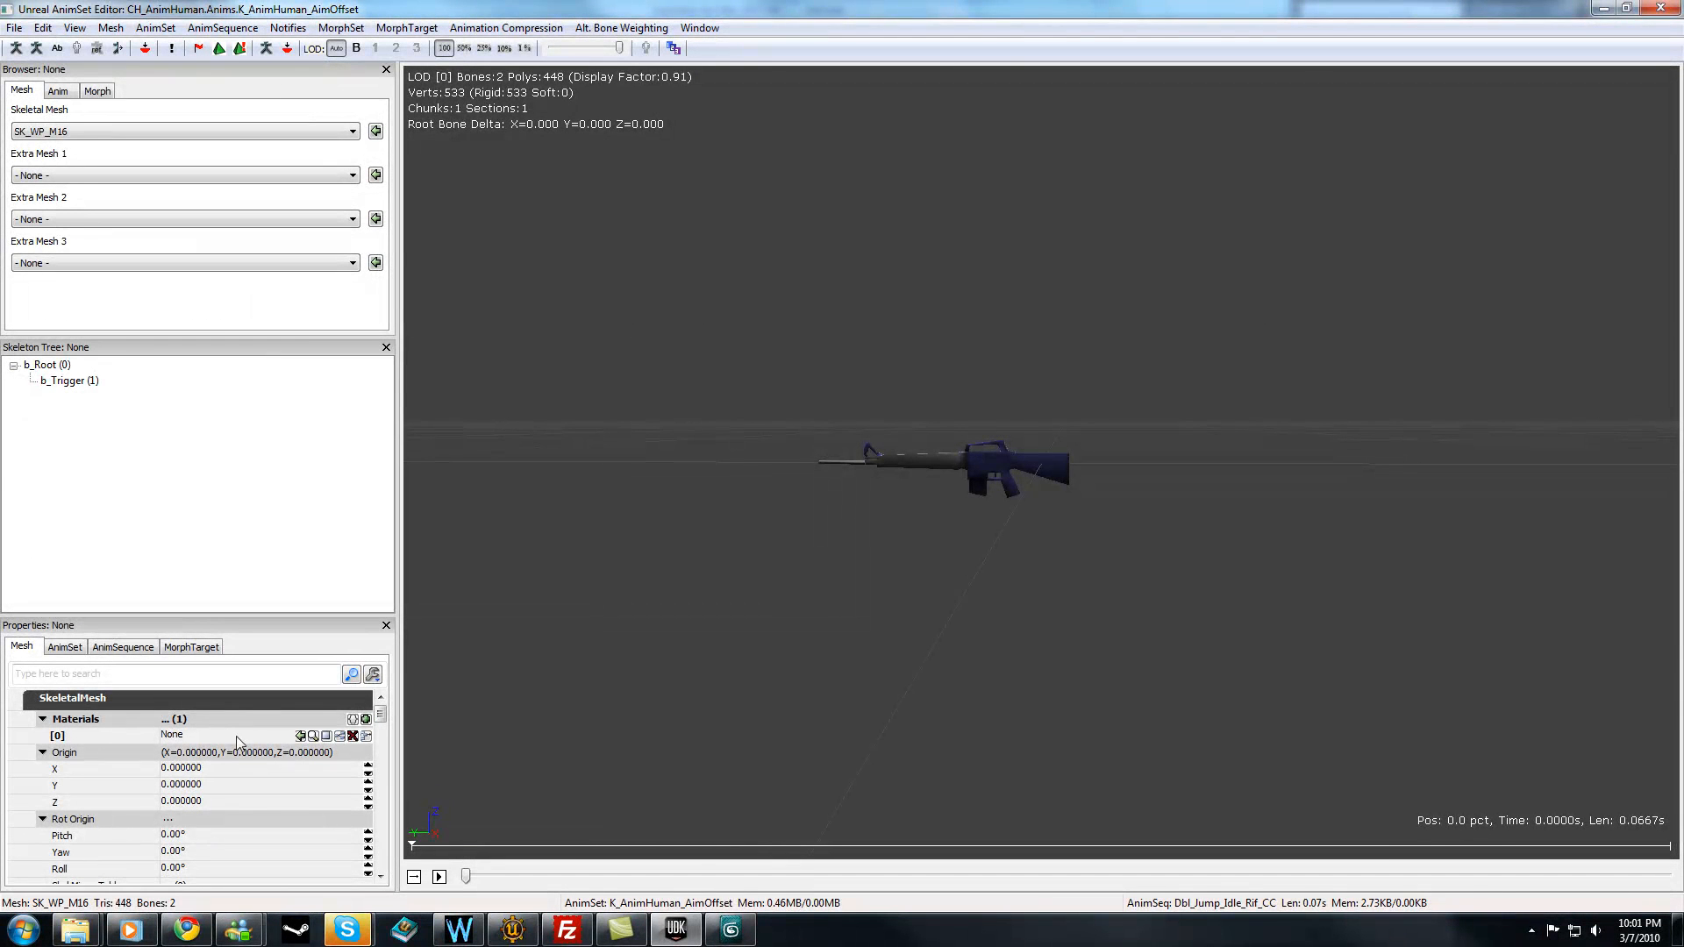
left_click(1650, 9)
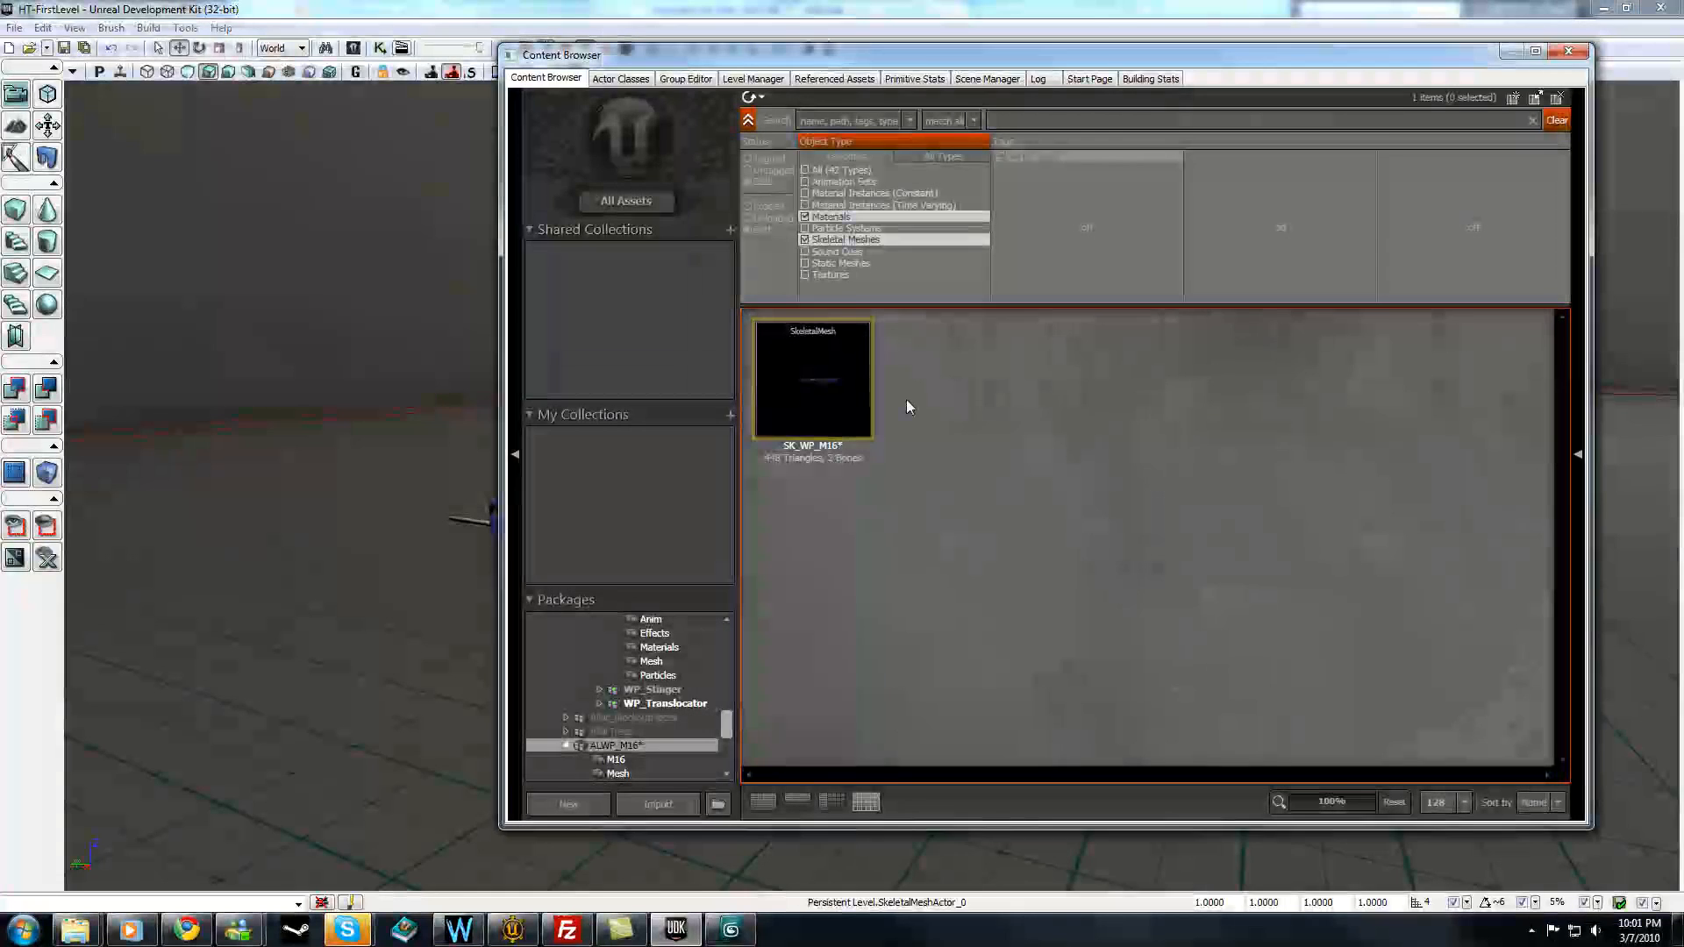
- Rename the SK_WP_M16 skeletal mesh as SK_WP_M16_1P
right_click(831, 397)
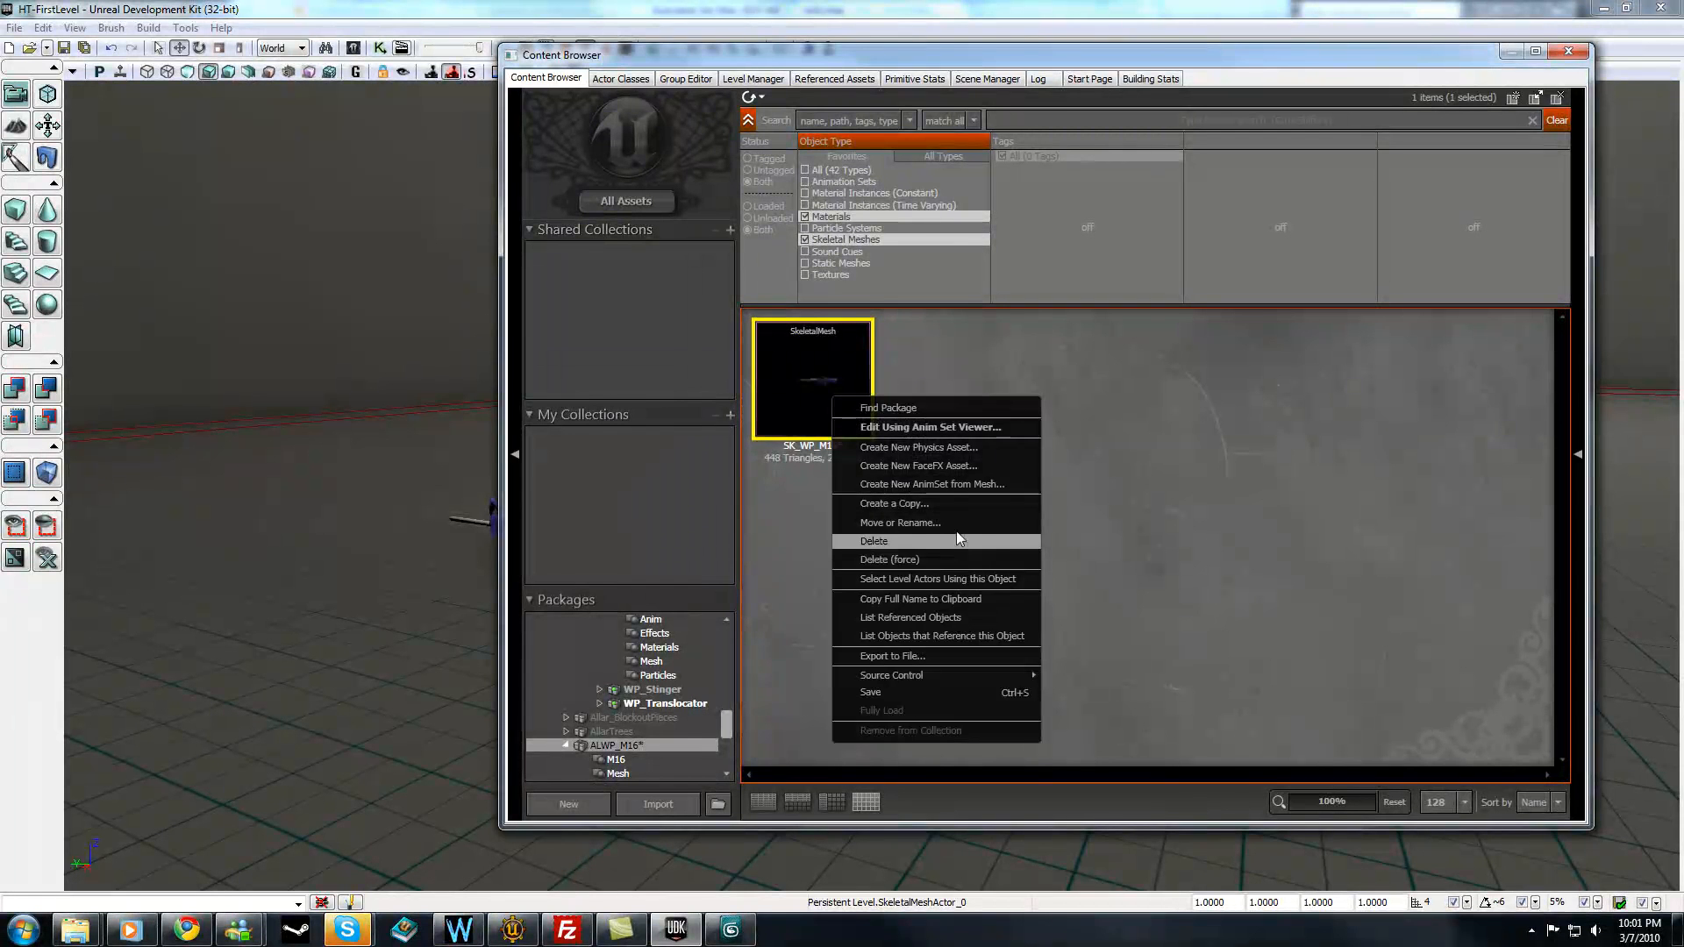
left_click(912, 522)
left_click(875, 535)
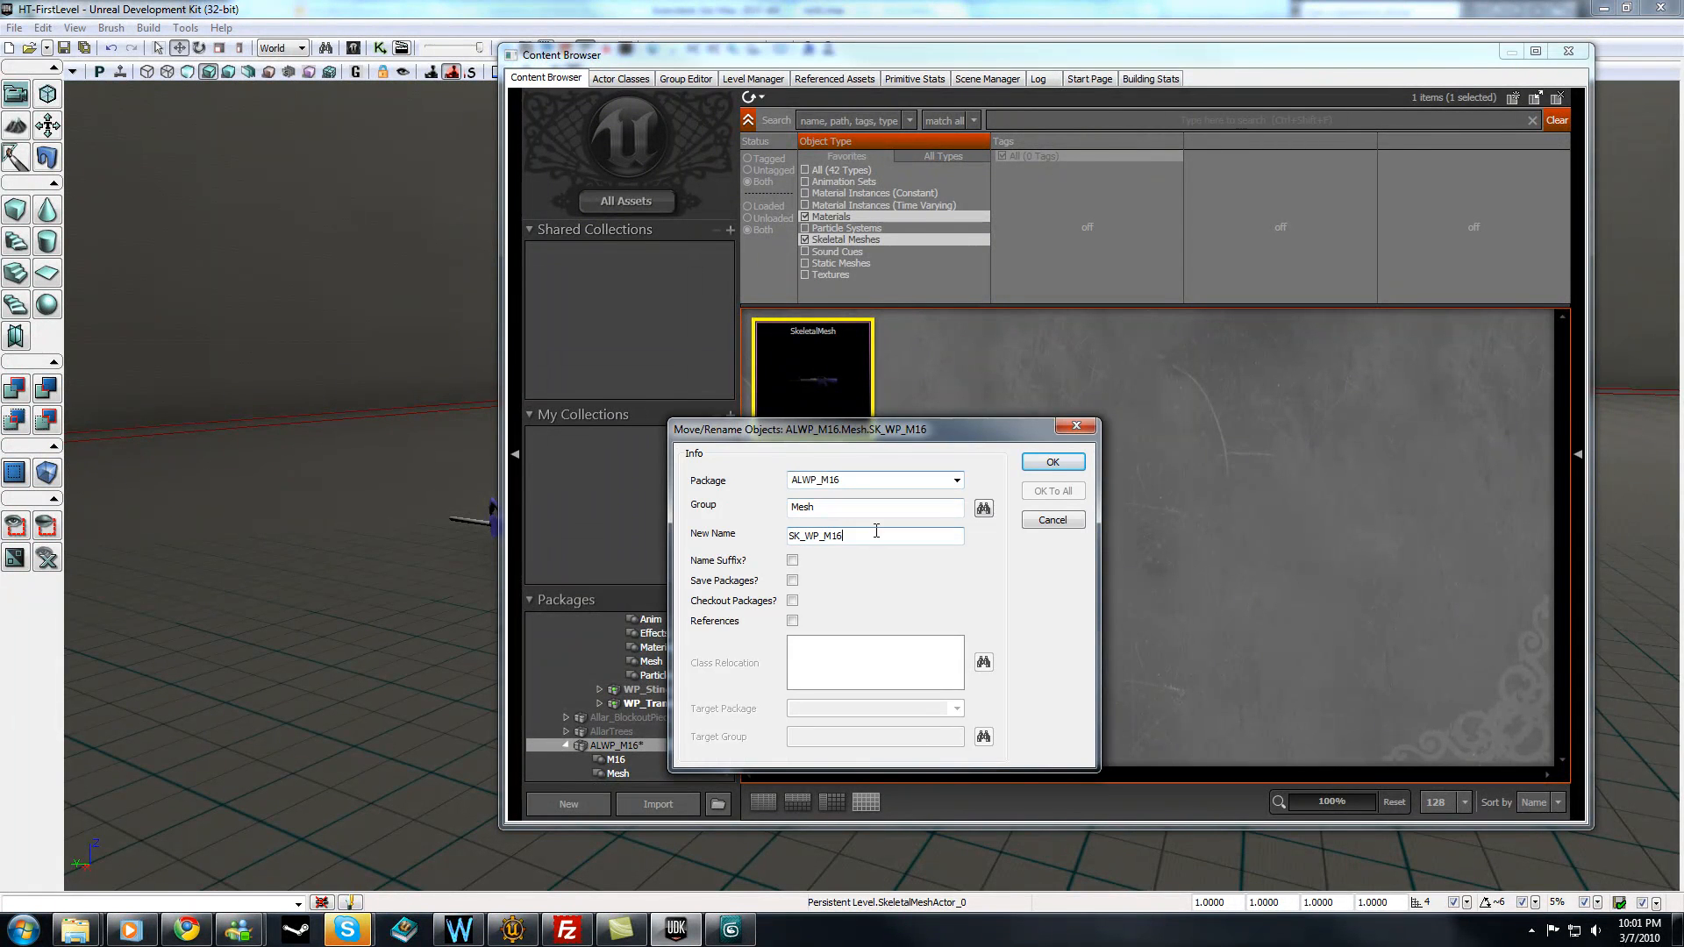
type("_1P")
left_click(1033, 465)
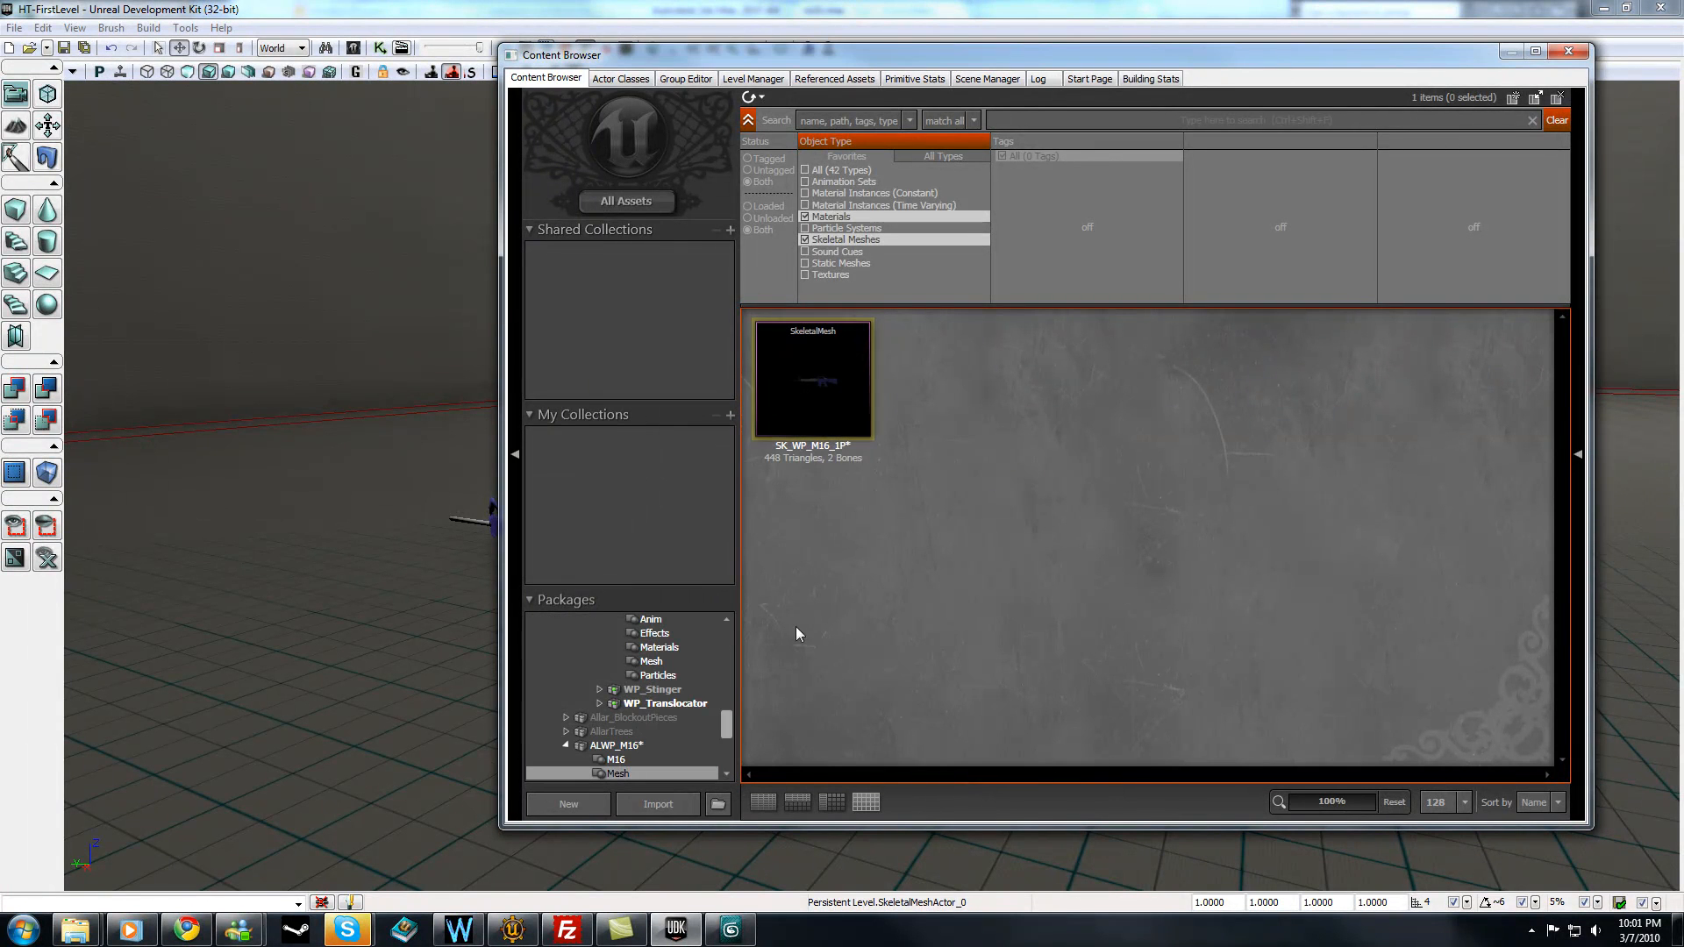
- Import SK_WP_M16.PSK into the Mesh group of ALWP_M16 as SK_WP_M16_3P and save the package
left_click(657, 803)
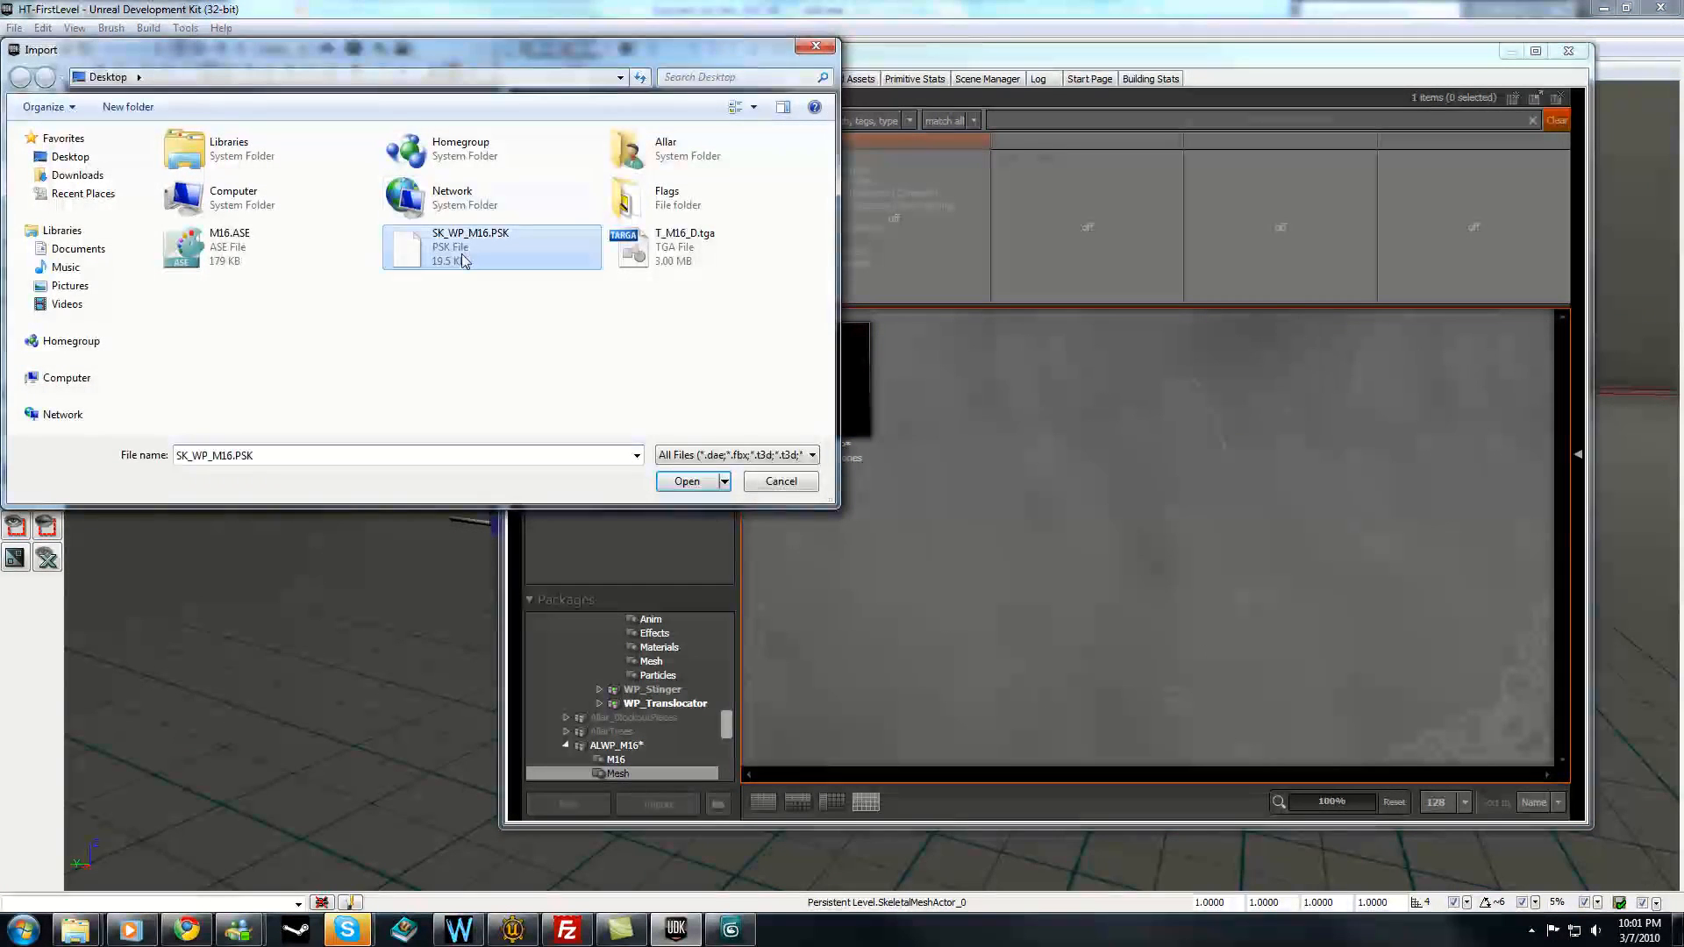
double_click(496, 233)
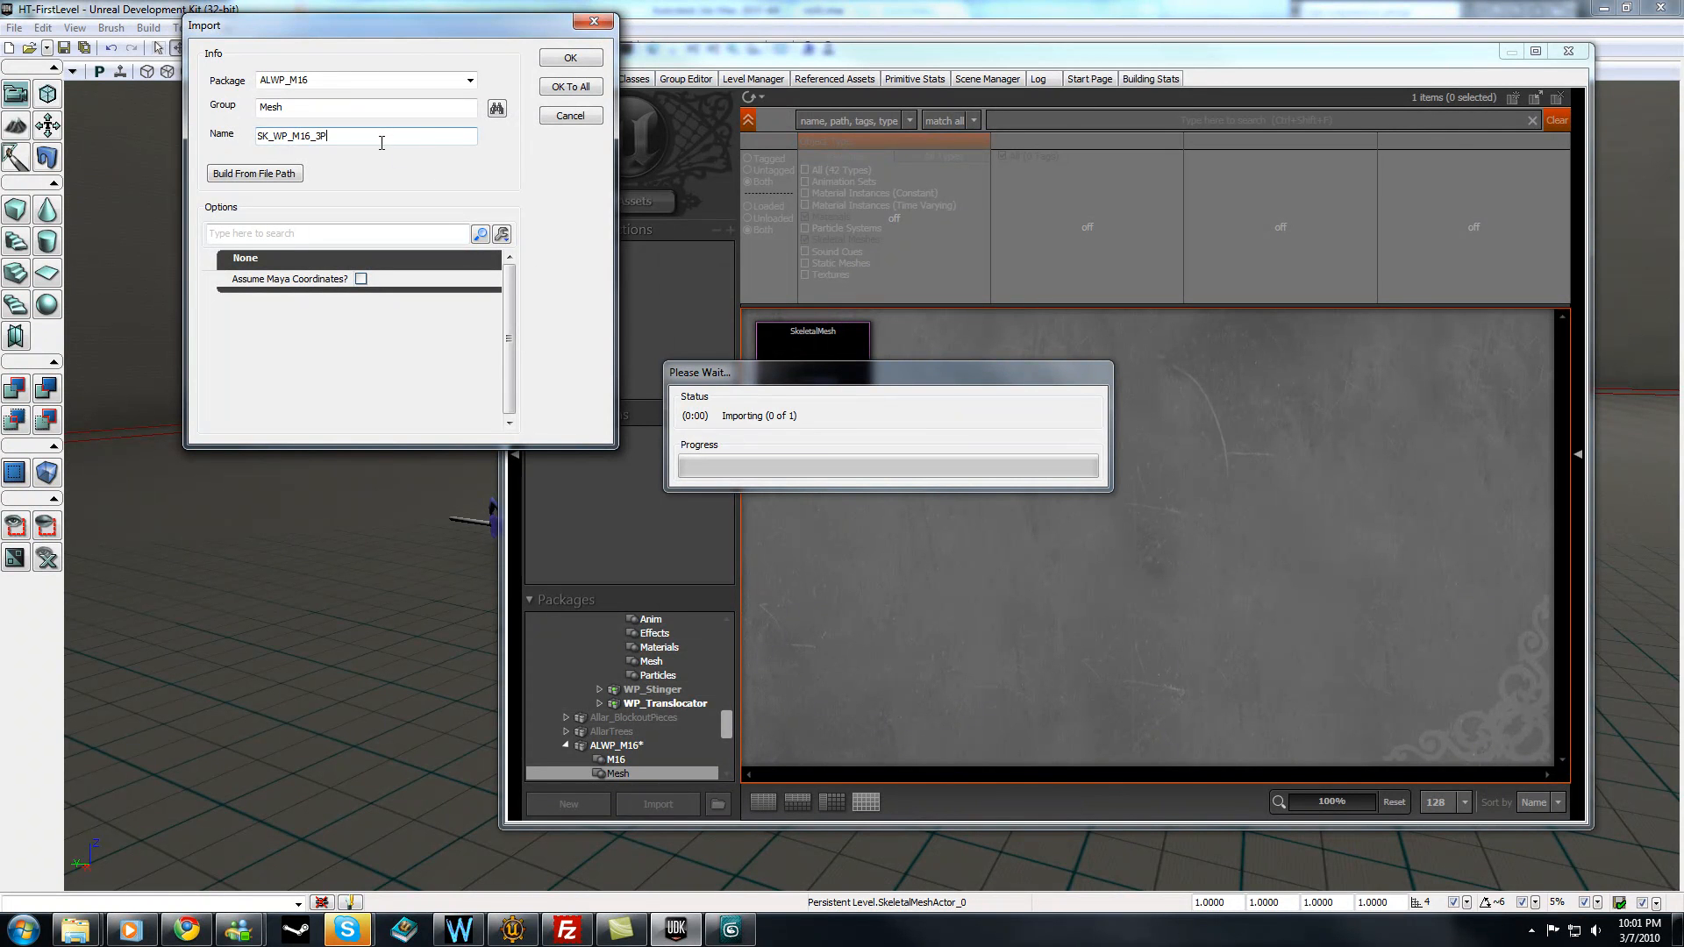
left_click(570, 57)
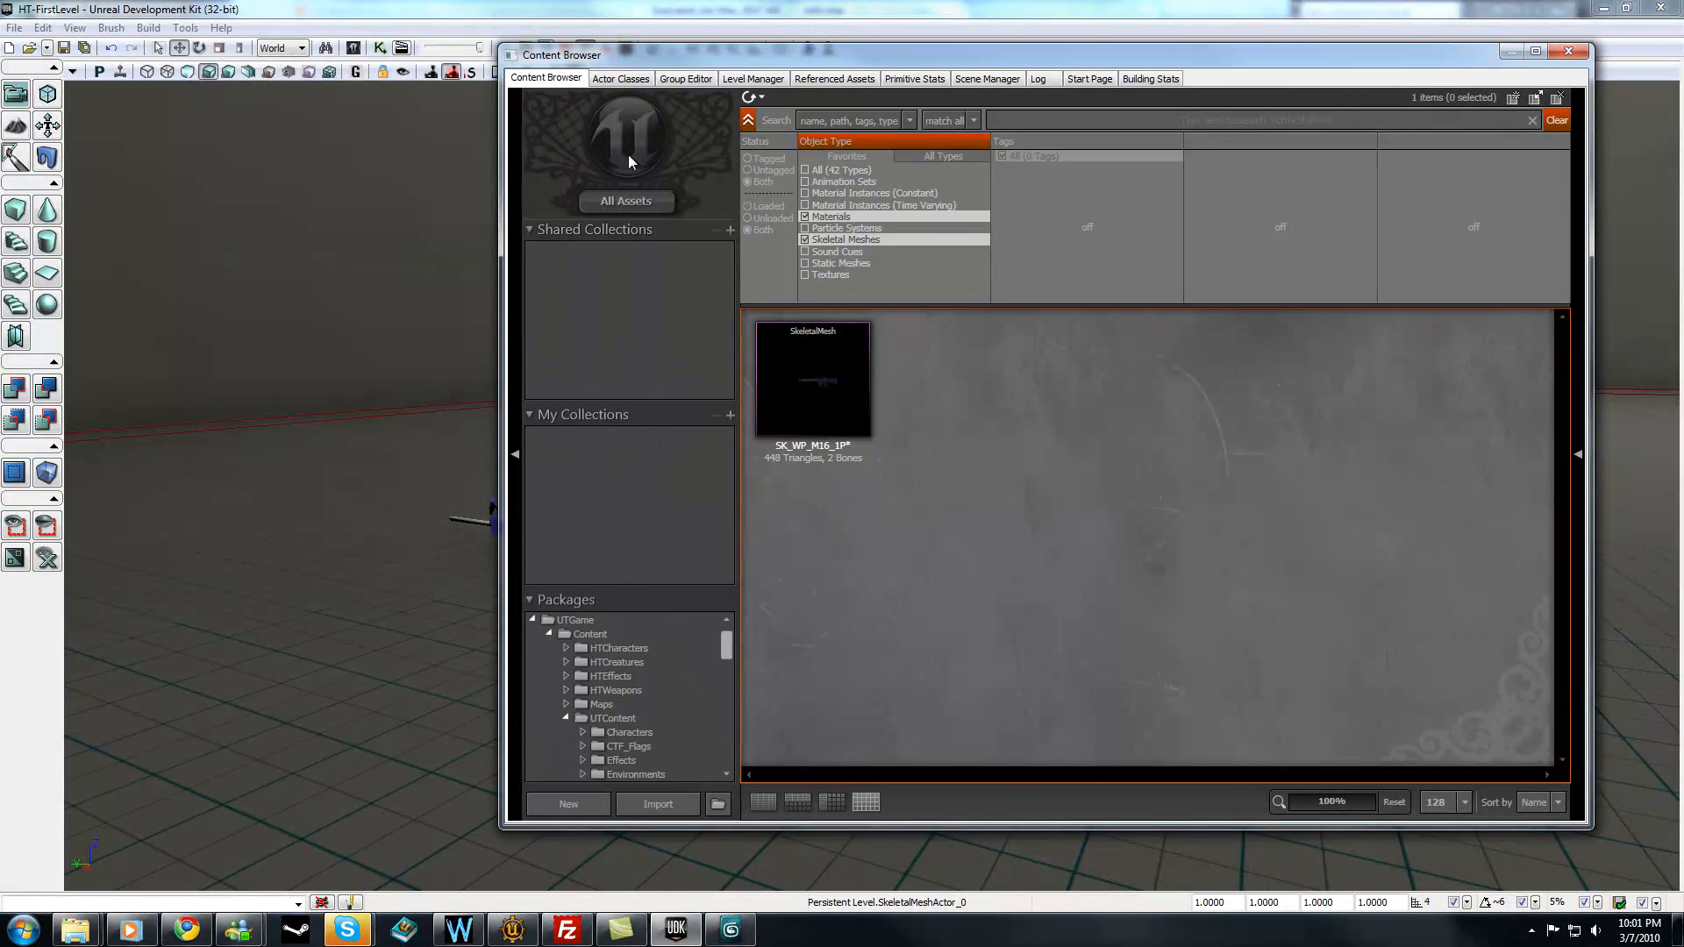
left_click(926, 491)
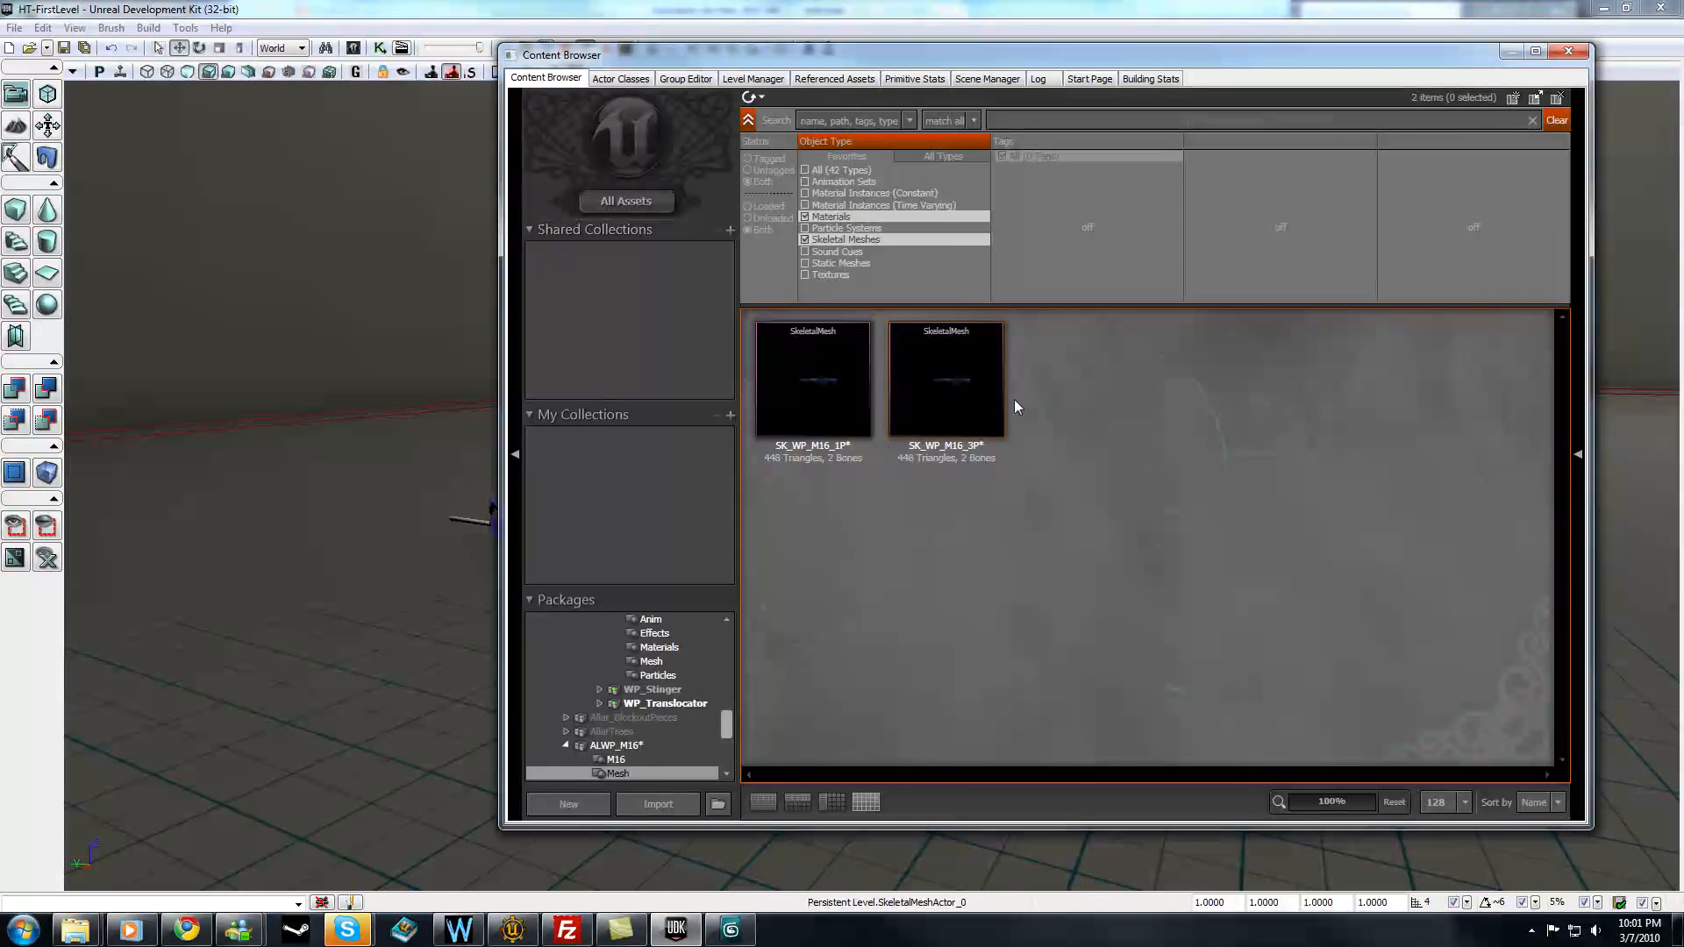
right_click(640, 745)
left_click(703, 547)
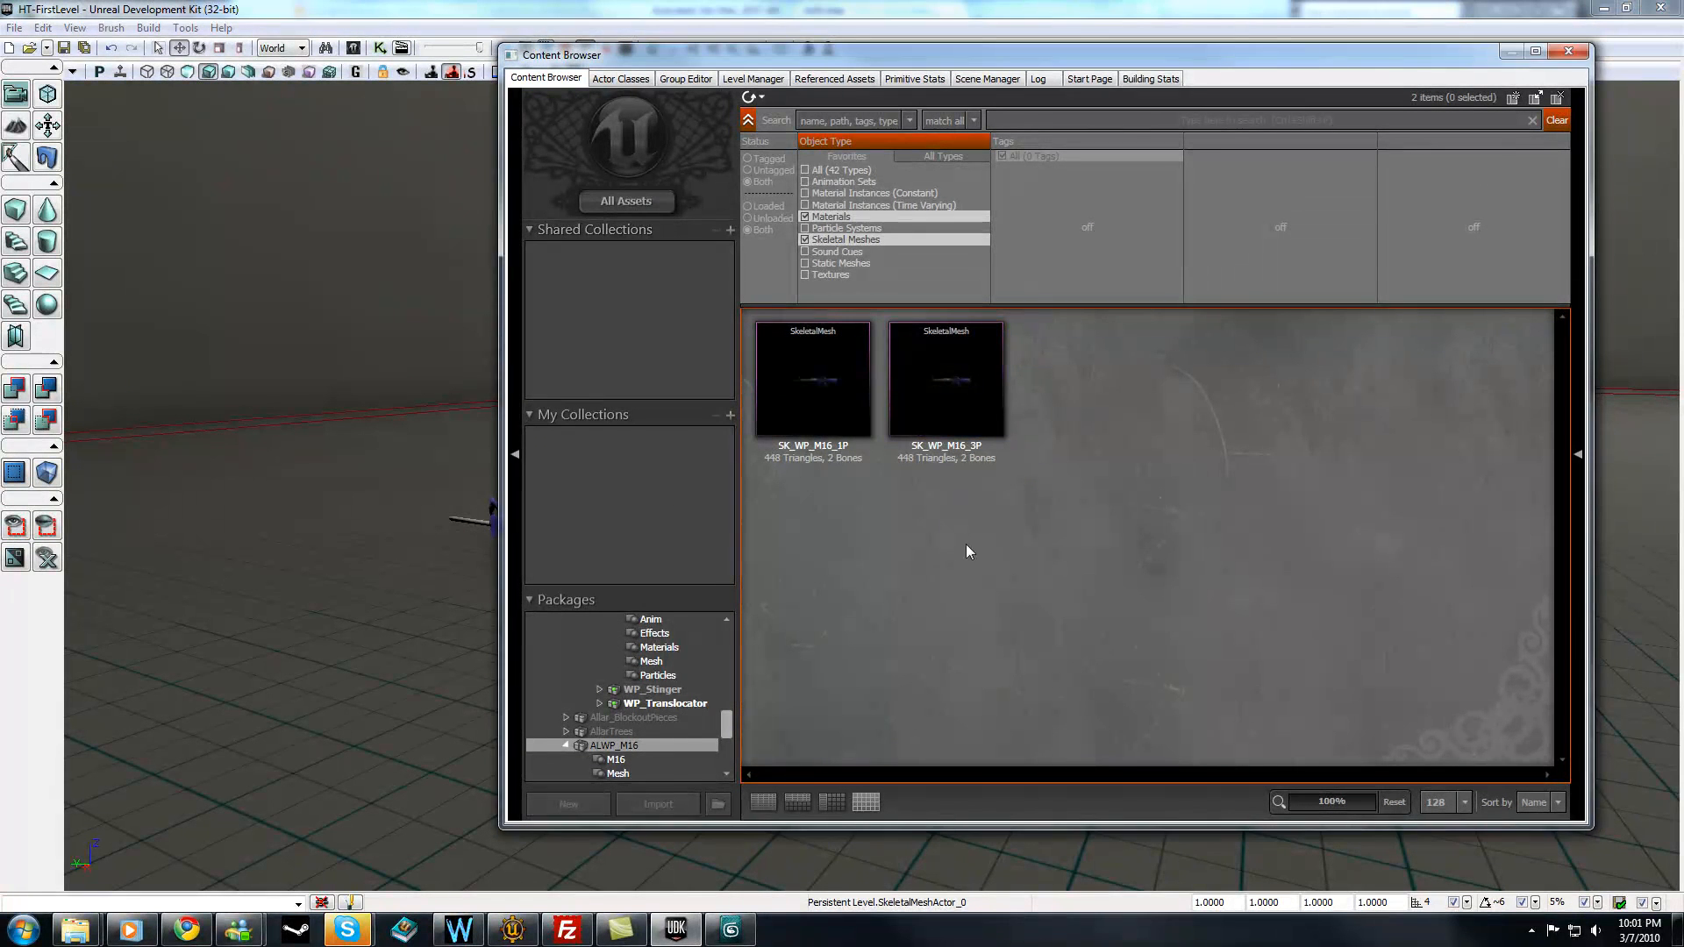
- Show only the skeletal meshes of the WP_ShockRifle package
scroll(727, 725, "up", 3)
left_click(681, 670)
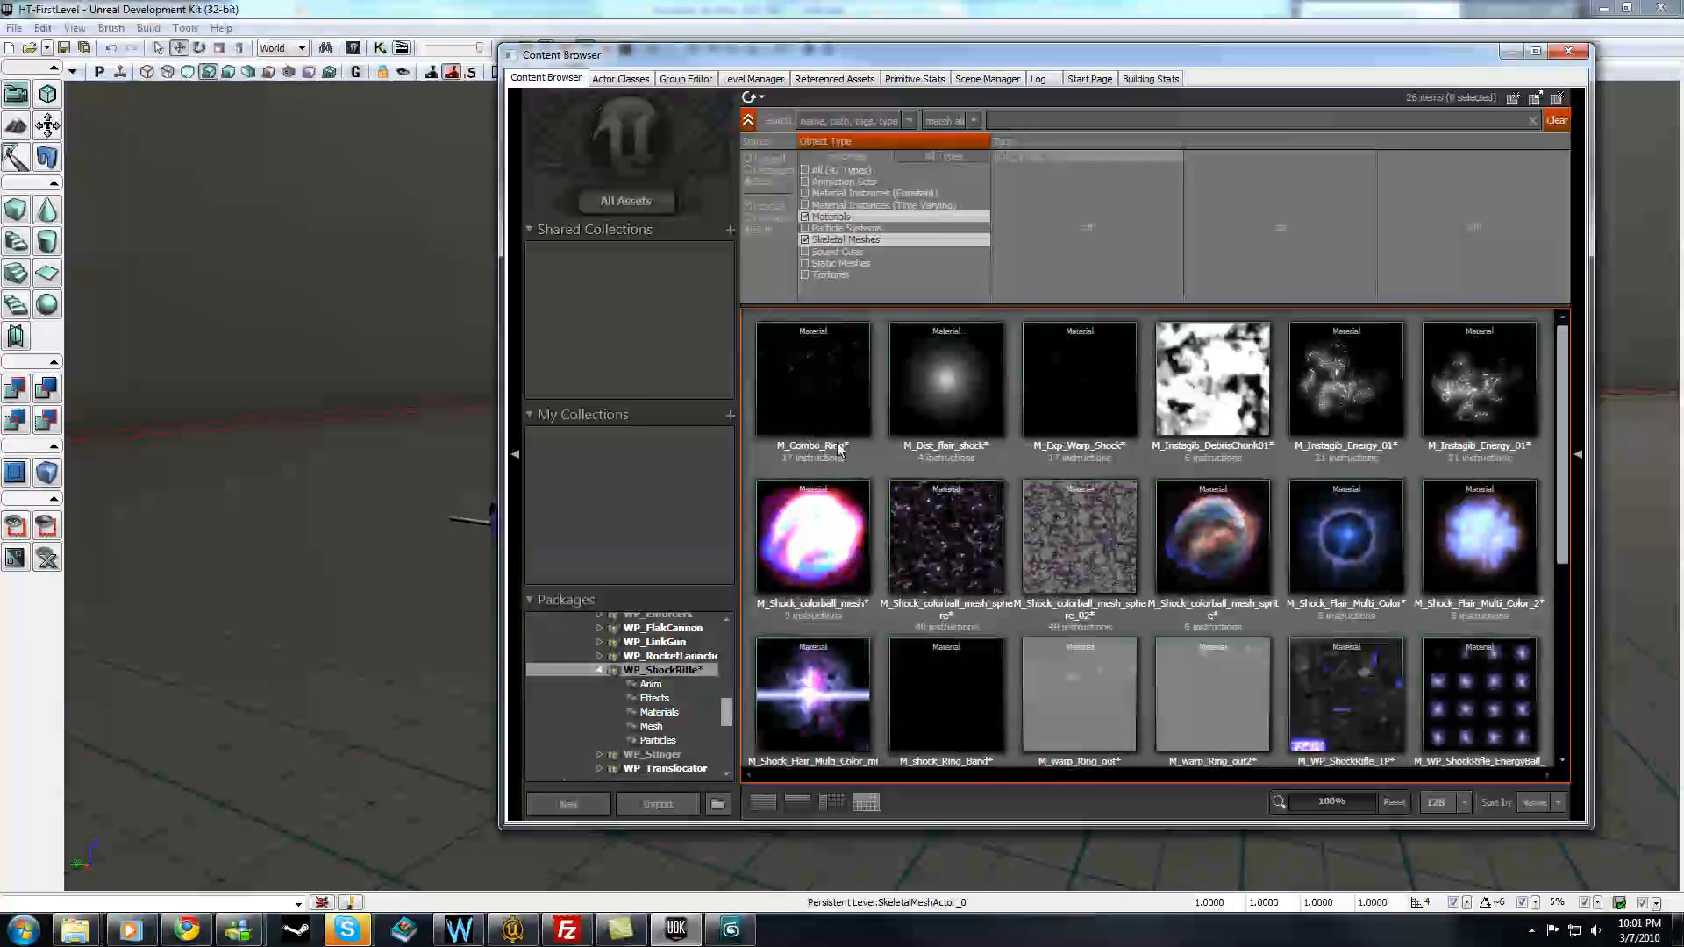
left_click(835, 218)
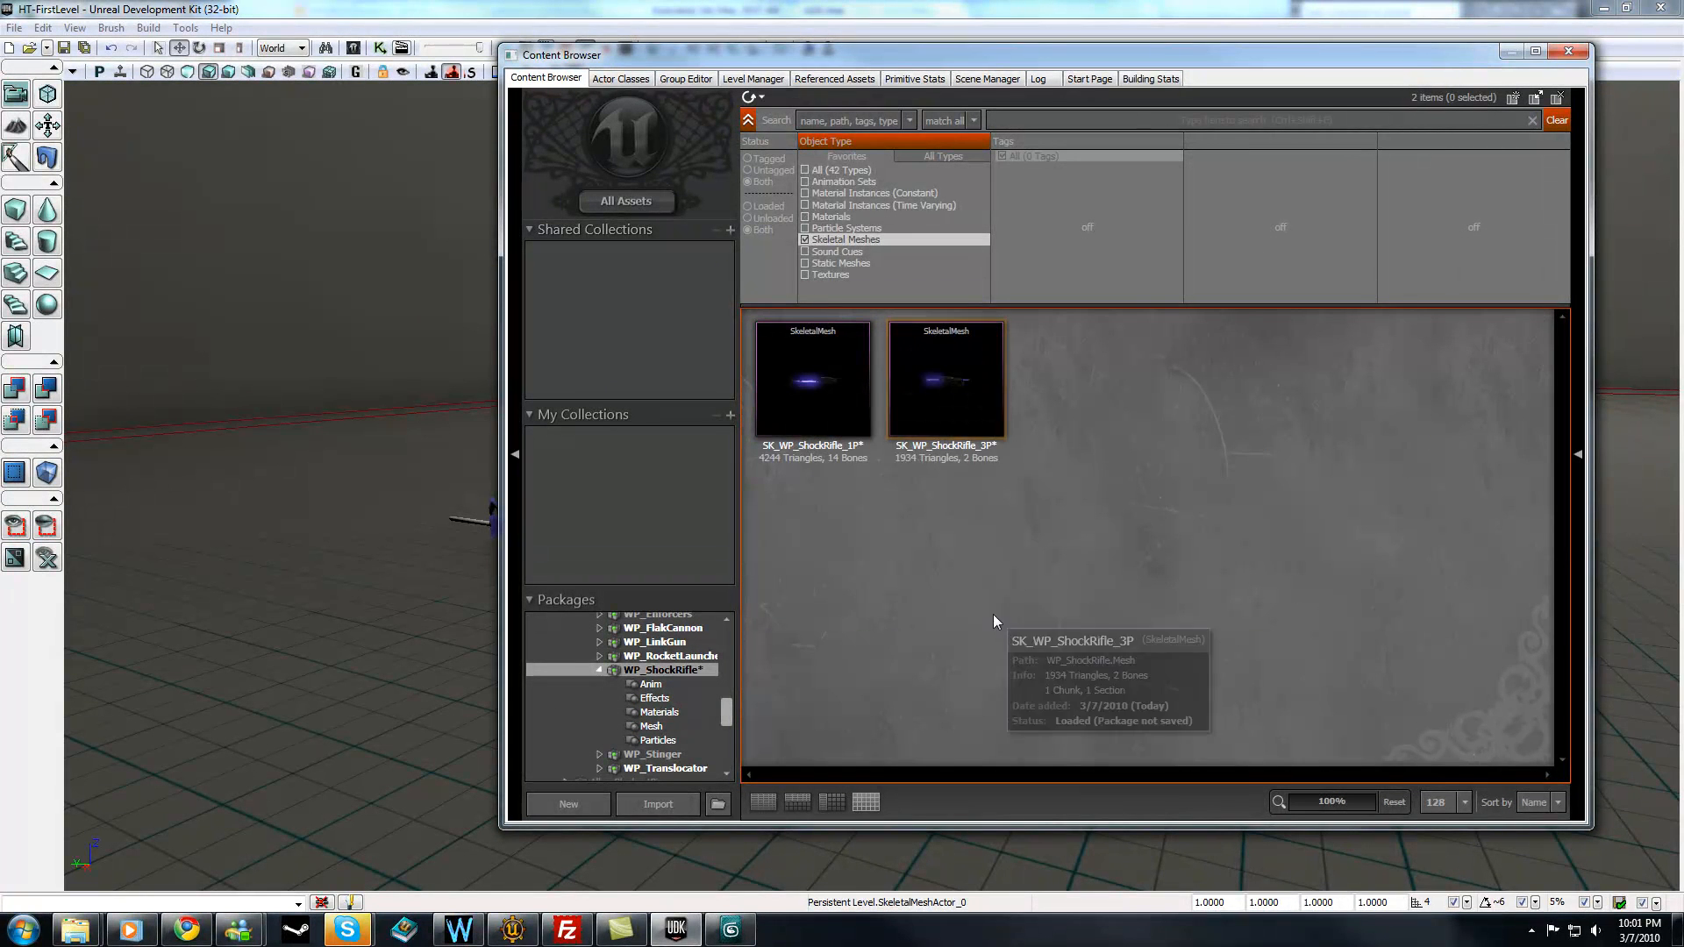
- Open SK_WP_ShockRifle_1P, examine the position and axes of its xr root bone, and close the editor
double_click(839, 426)
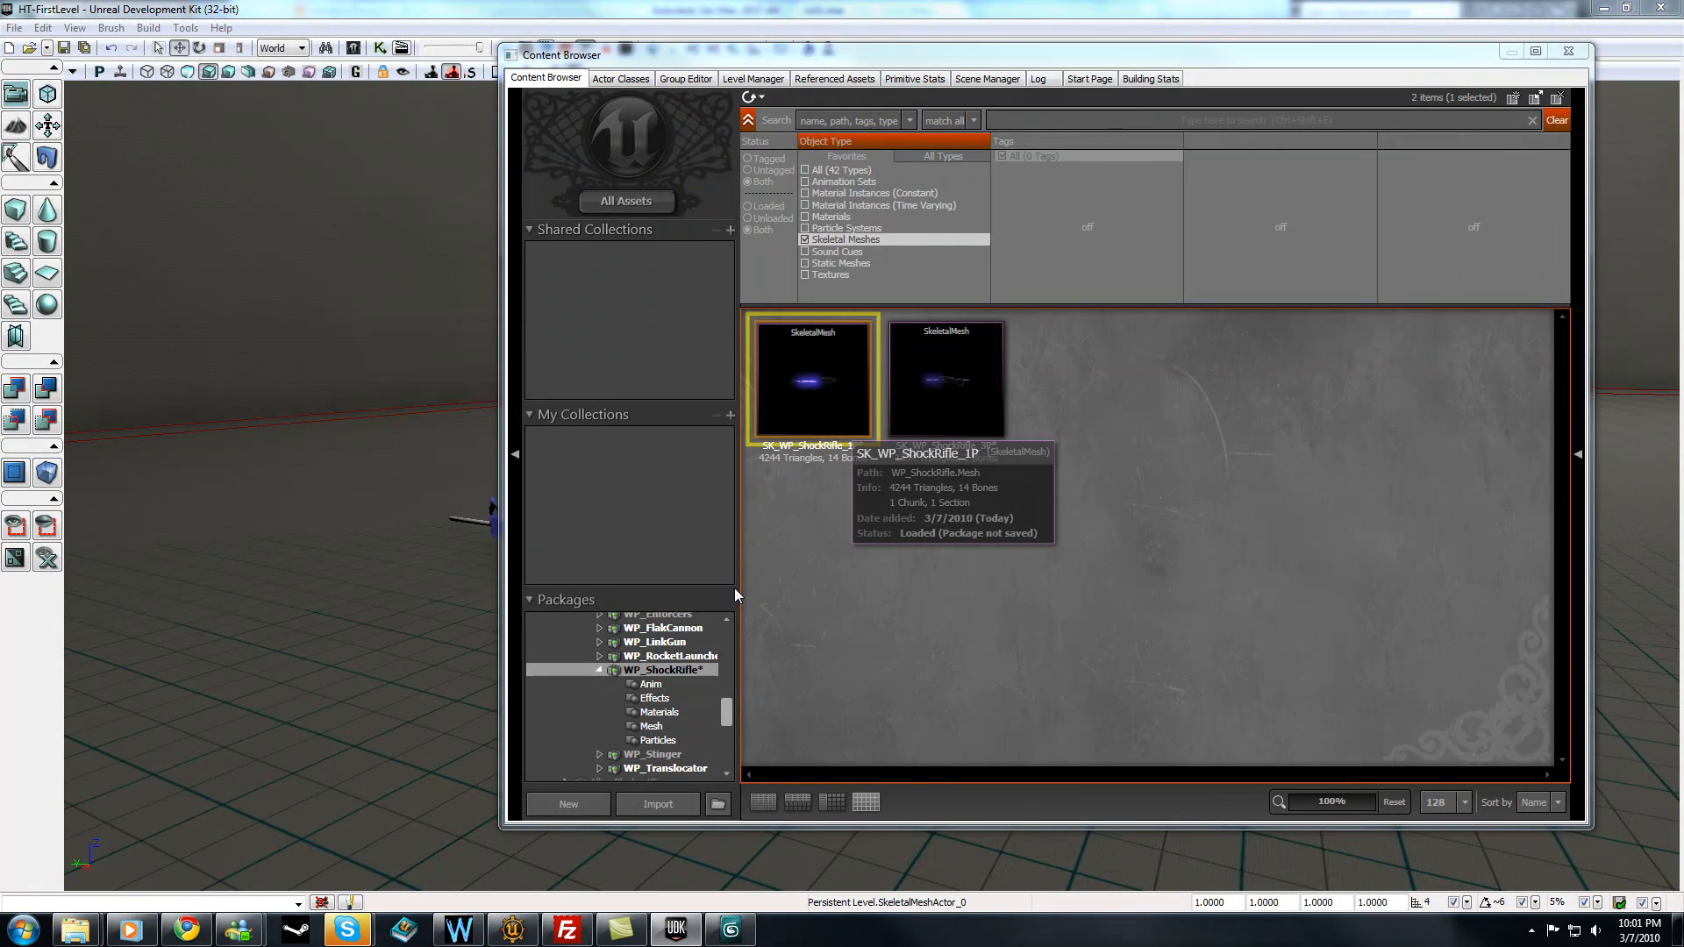
left_click_drag(768, 458, 855, 457)
left_click(58, 365)
mouse_move(436, 547)
left_mouse_down()
mouse_move(474, 491)
mouse_move(544, 561)
mouse_move(436, 546)
left_mouse_up()
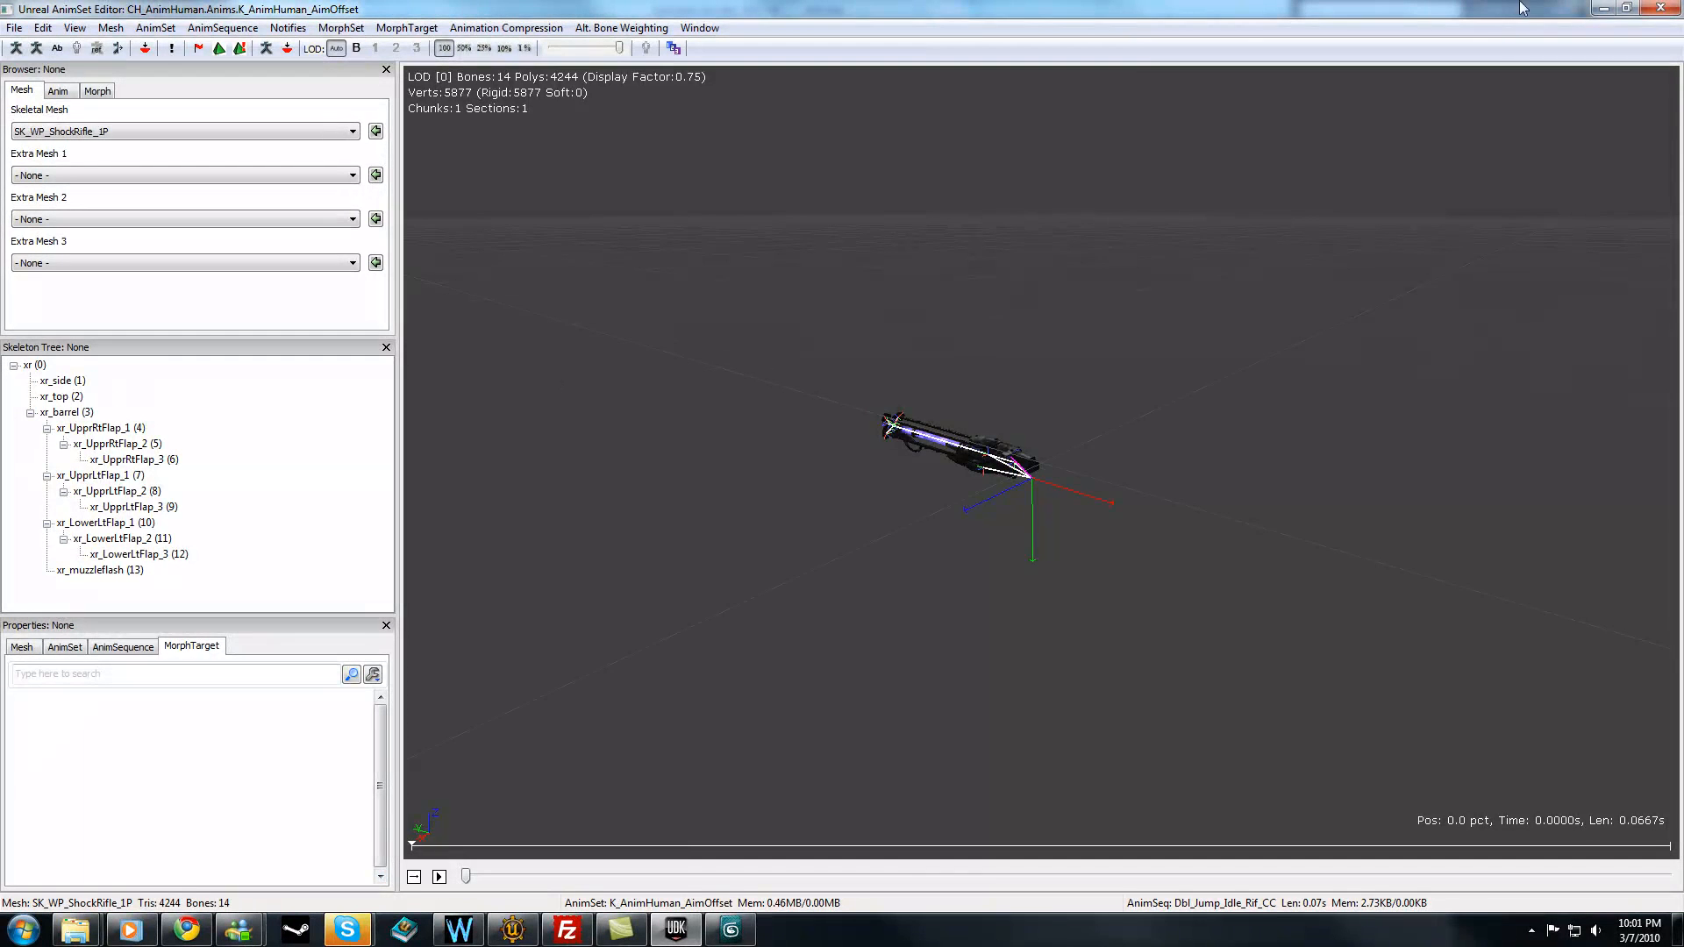
left_click(1659, 8)
- Open SK_WP_ShockRifle_3P, examine its b_gun_root bone and mesh properties, and return to the Content Browser to compare both shock rifle meshes
double_click(981, 356)
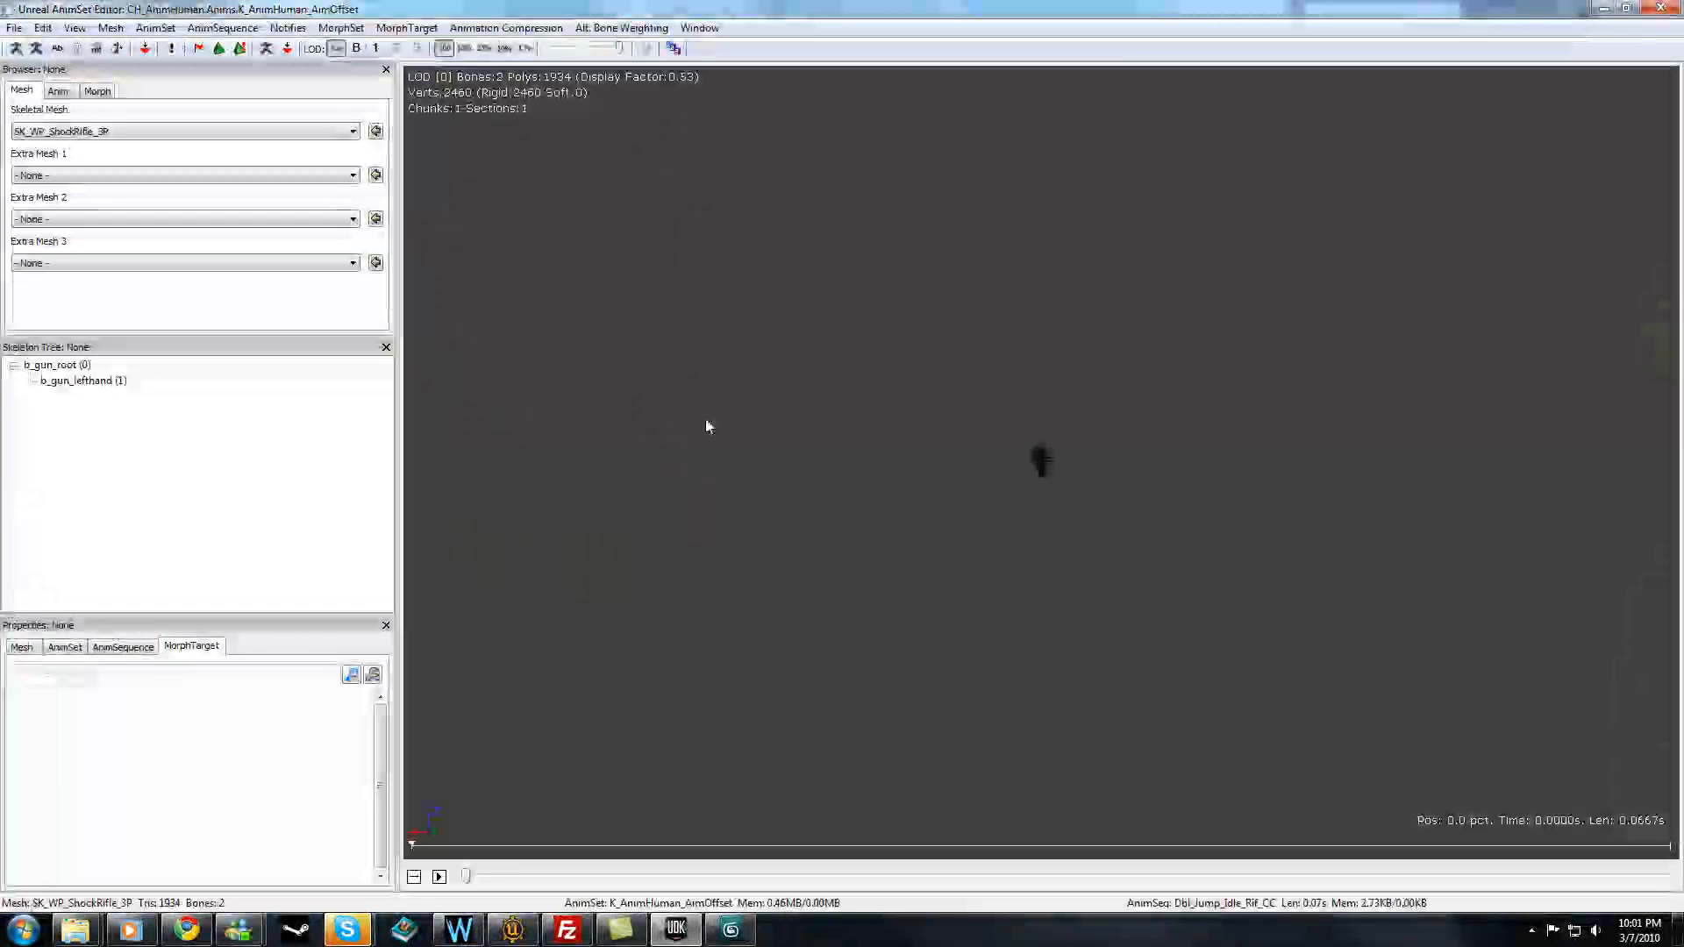
left_click_drag(981, 356, 949, 461)
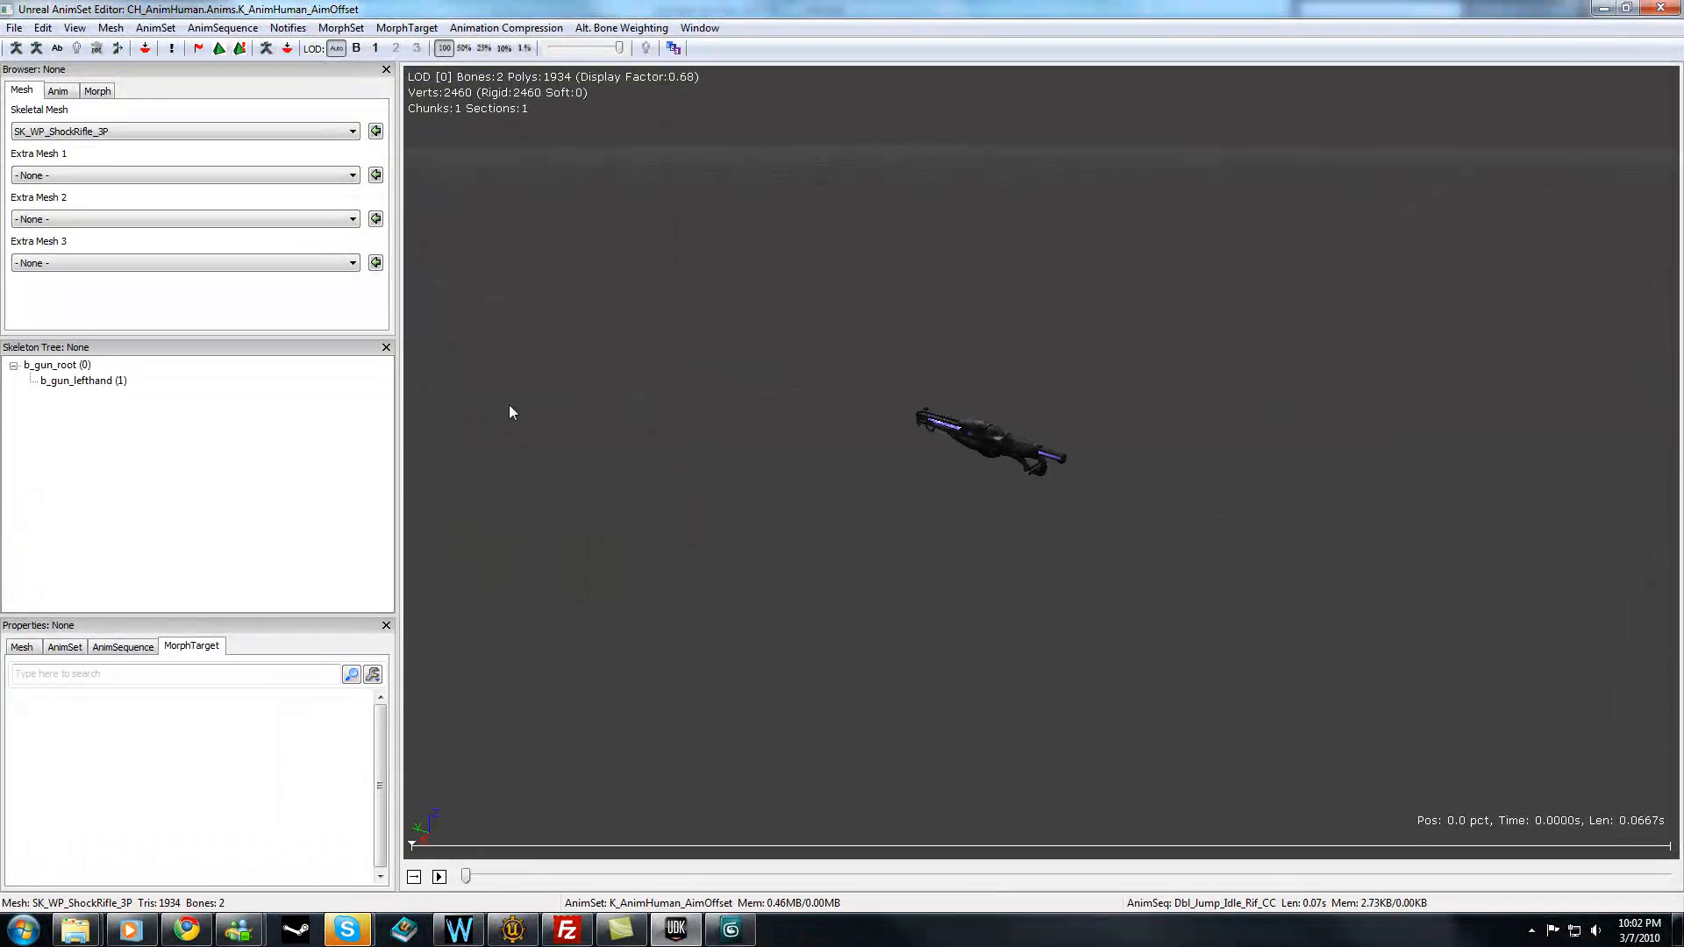
left_click(69, 371)
mouse_move(726, 526)
left_mouse_down()
mouse_move(725, 456)
mouse_move(725, 527)
left_mouse_up()
right_click_drag(725, 526, 762, 421)
left_click_drag(1042, 476, 1018, 591)
left_click_drag(880, 619, 755, 643)
left_click(22, 647)
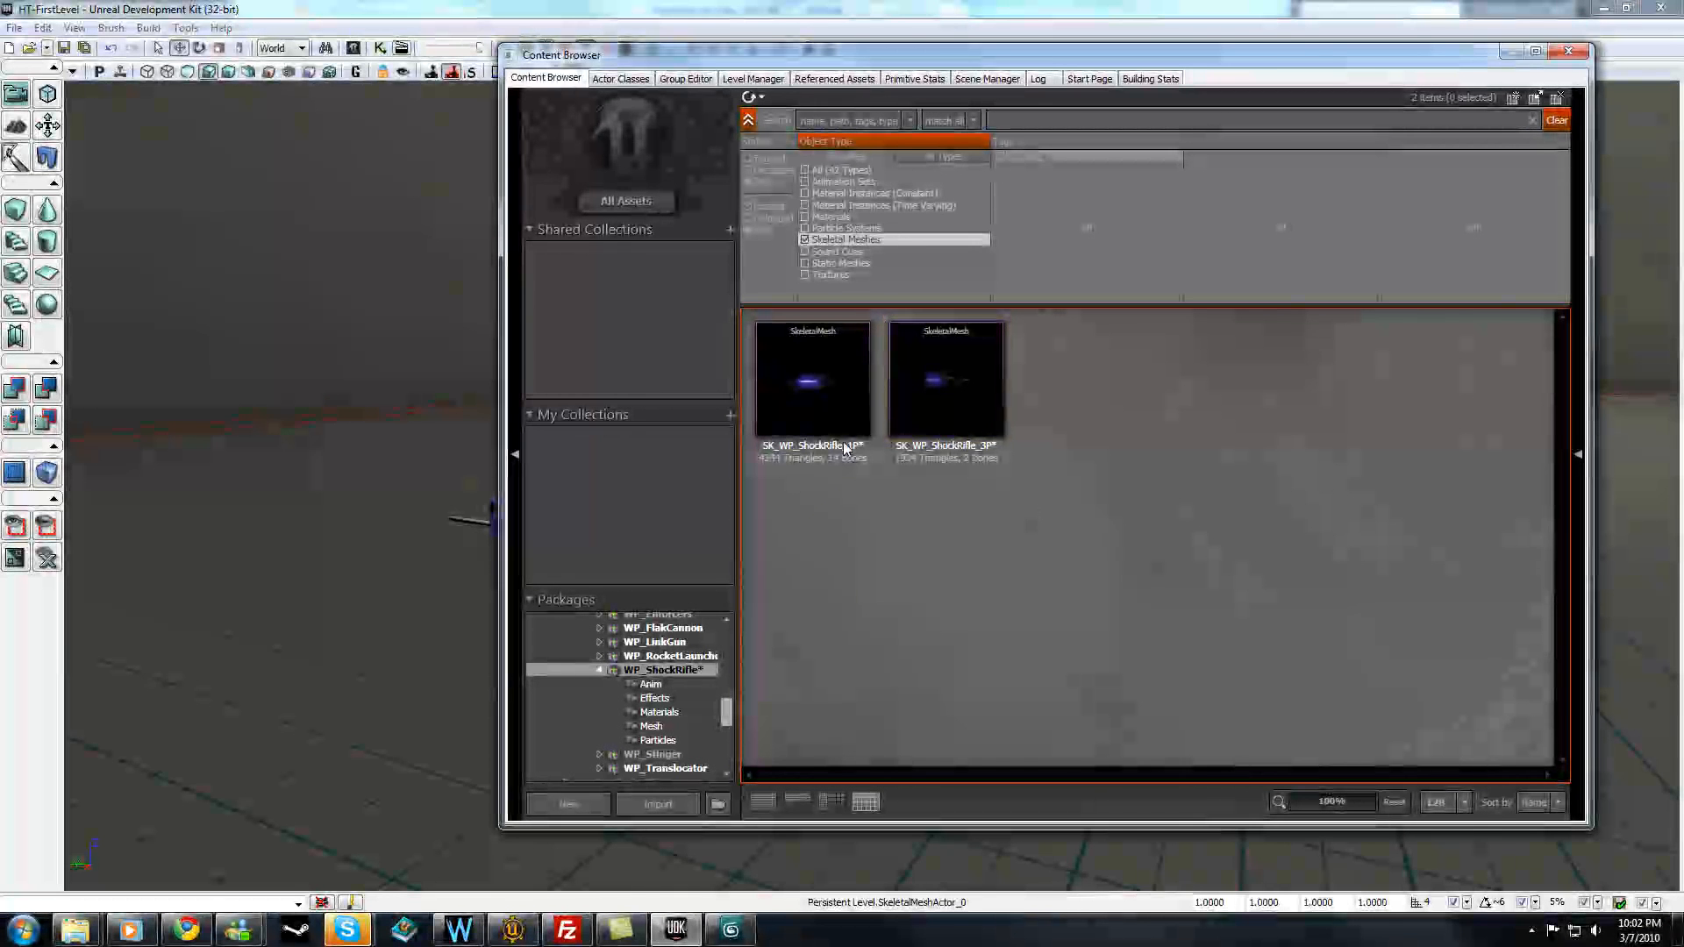
mouse_move(952, 454)
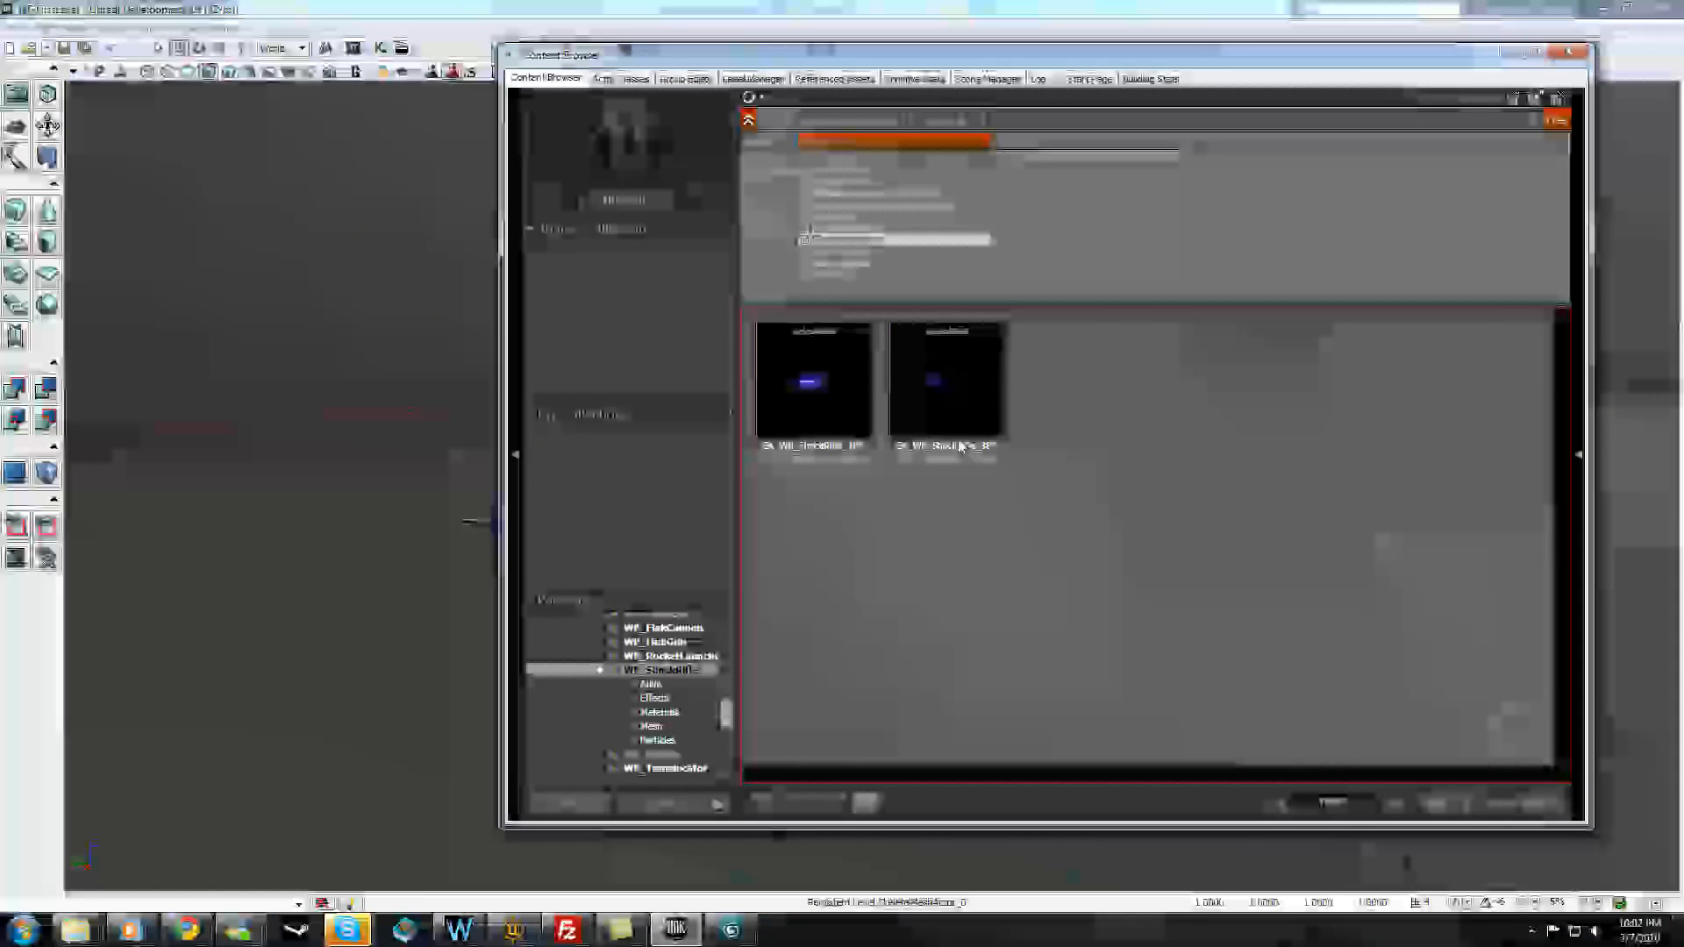
mouse_move(894, 414)
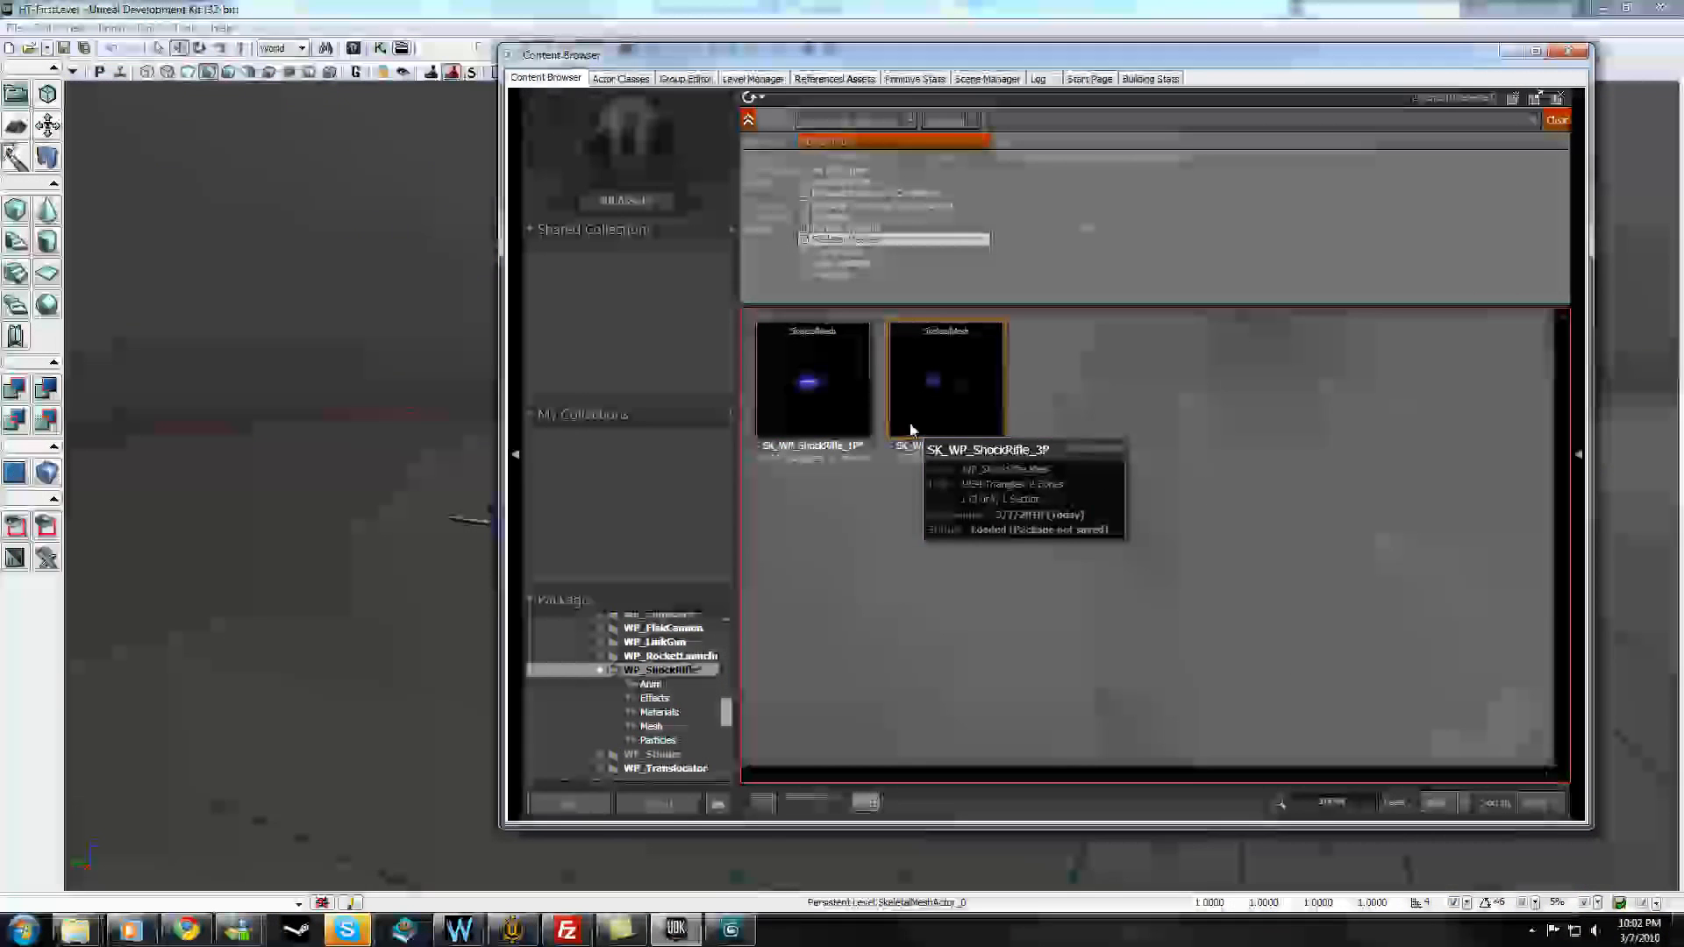
- Open SK_WP_M16_3P from the ALWP_M16 package, examine its mesh and orientation, and close the editor
mouse_move(807, 441)
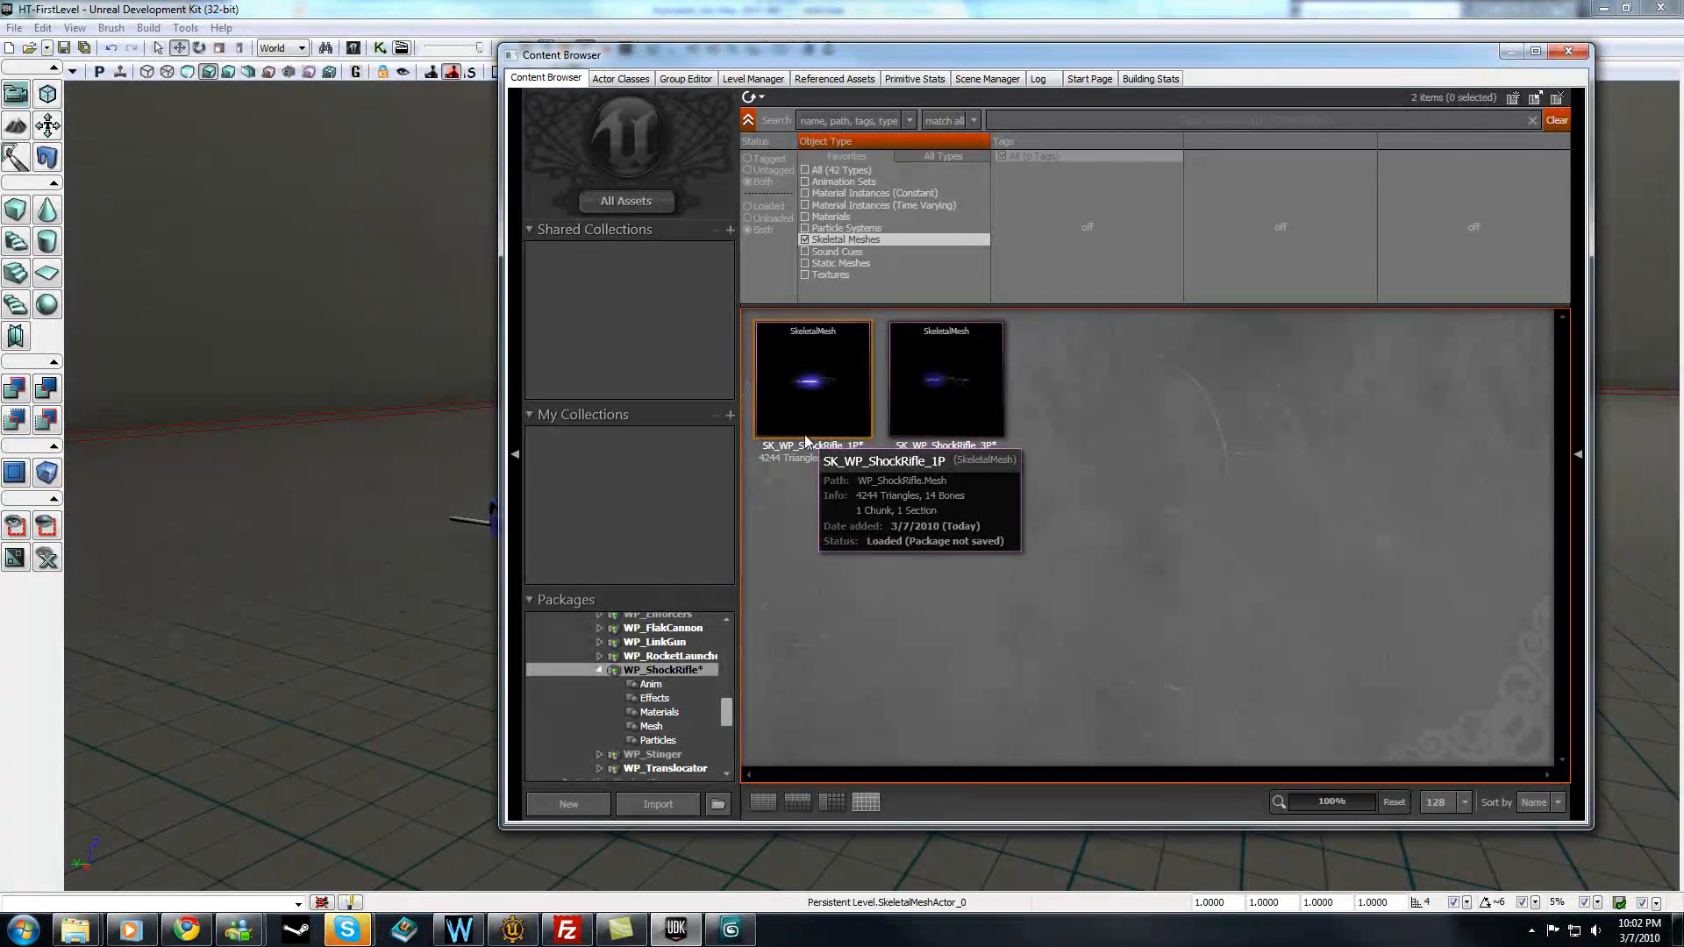
left_click_drag(724, 716, 718, 738)
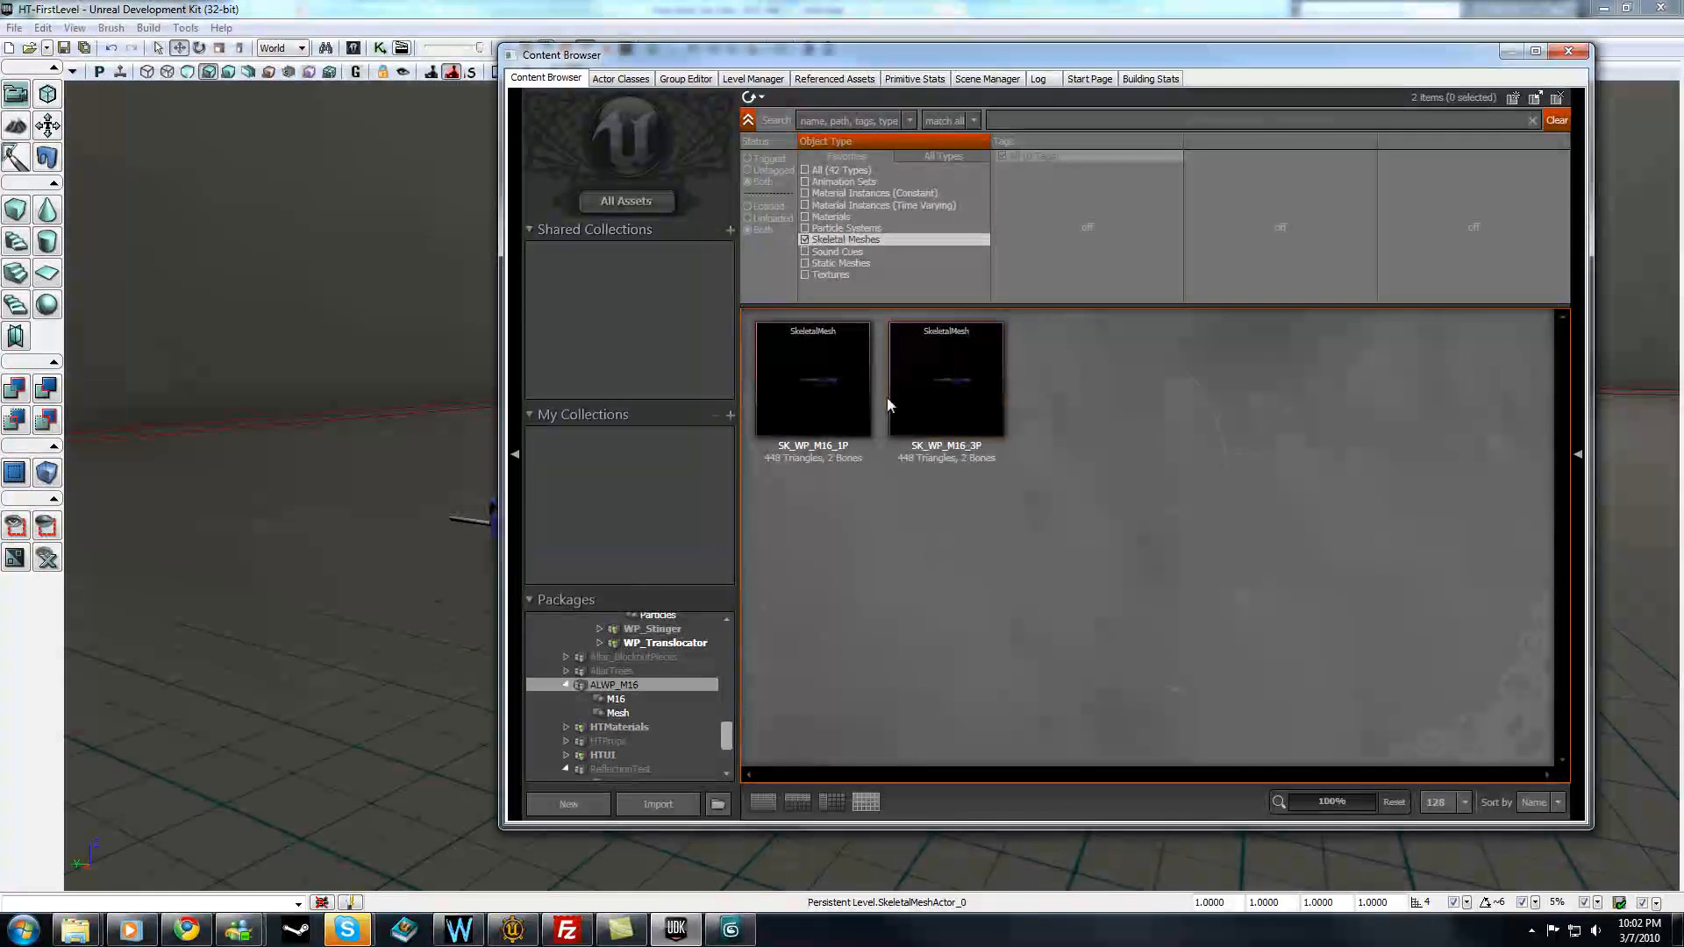
double_click(951, 377)
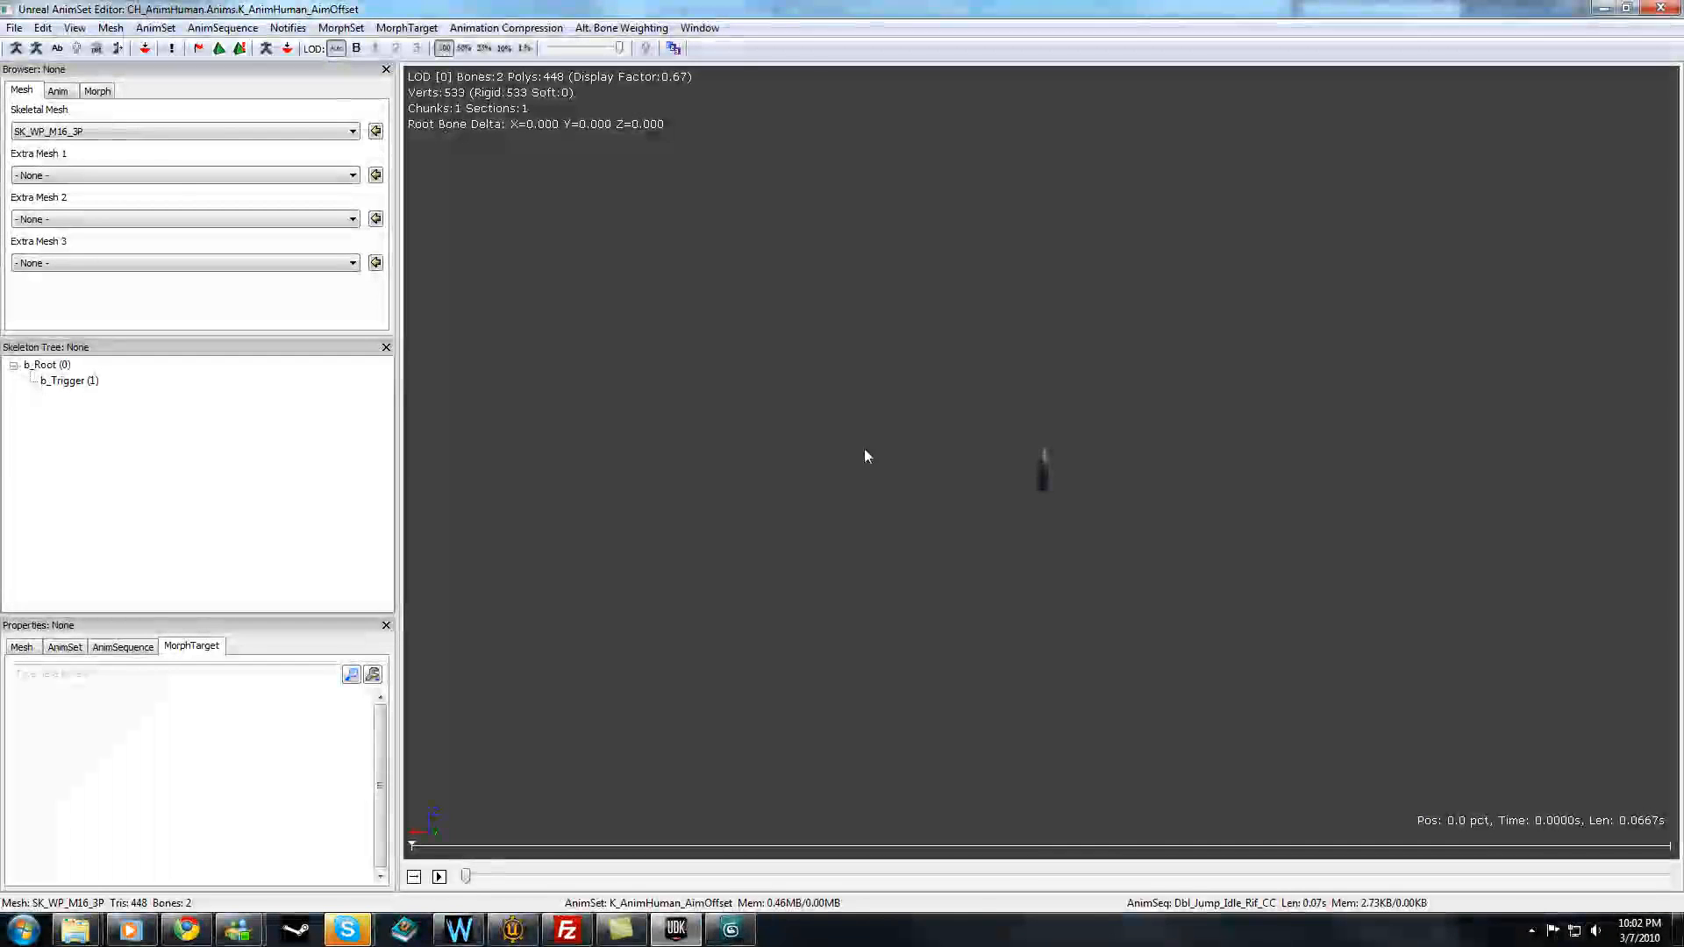
left_click_drag(865, 456, 861, 447)
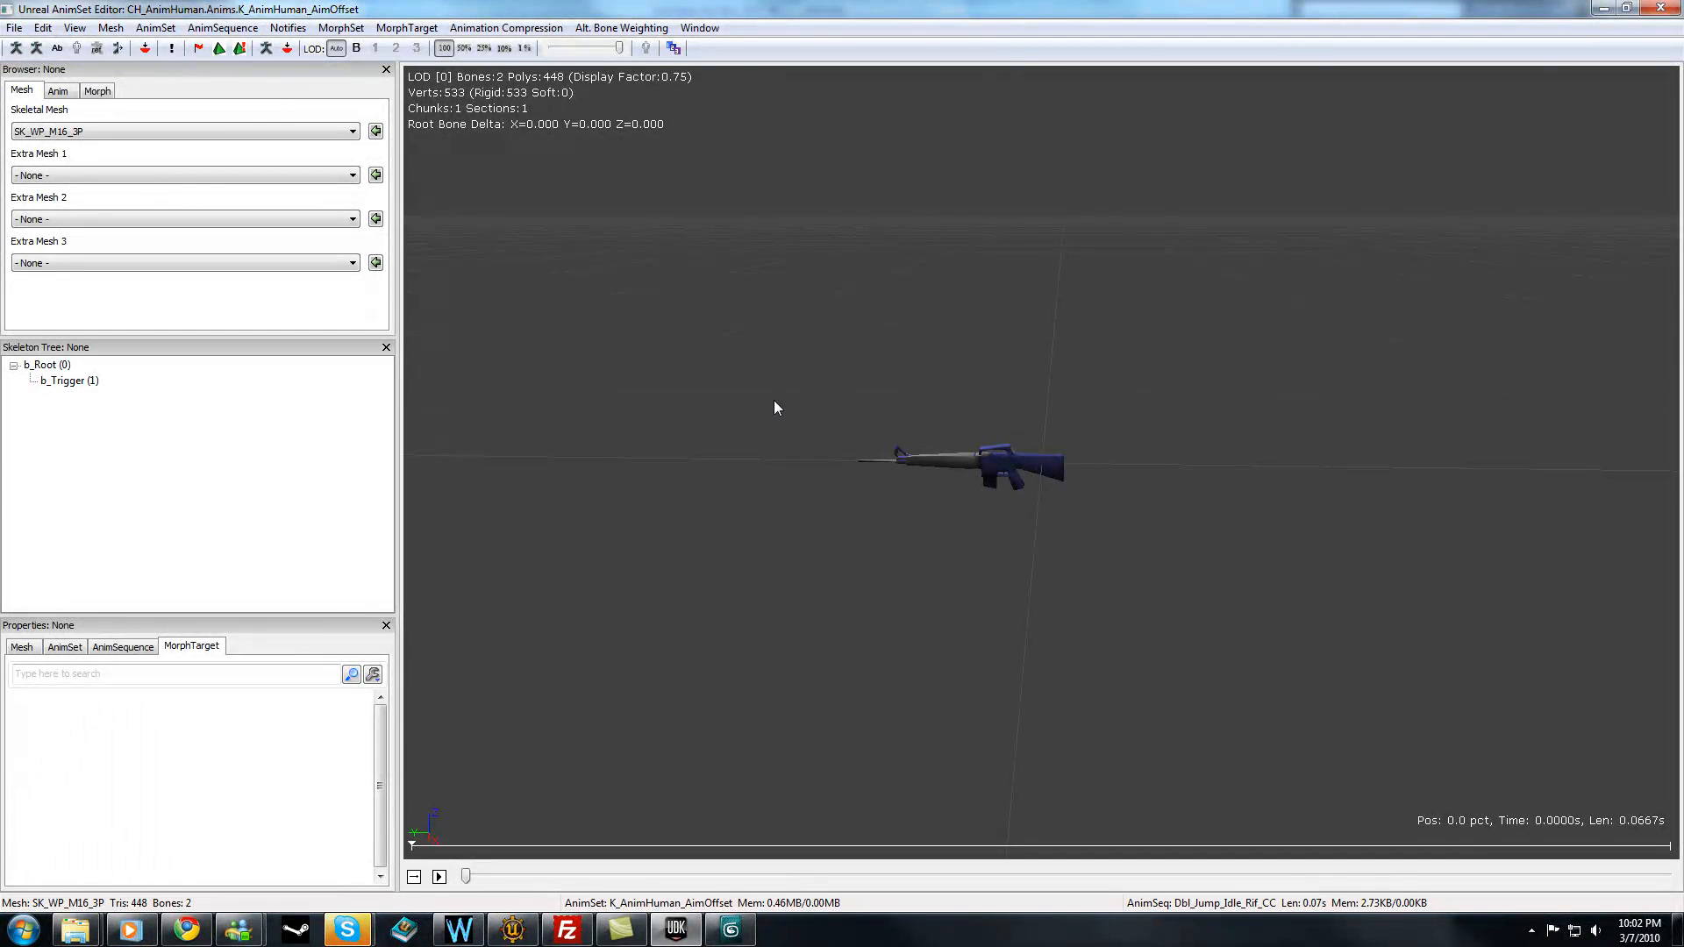
left_click(1659, 8)
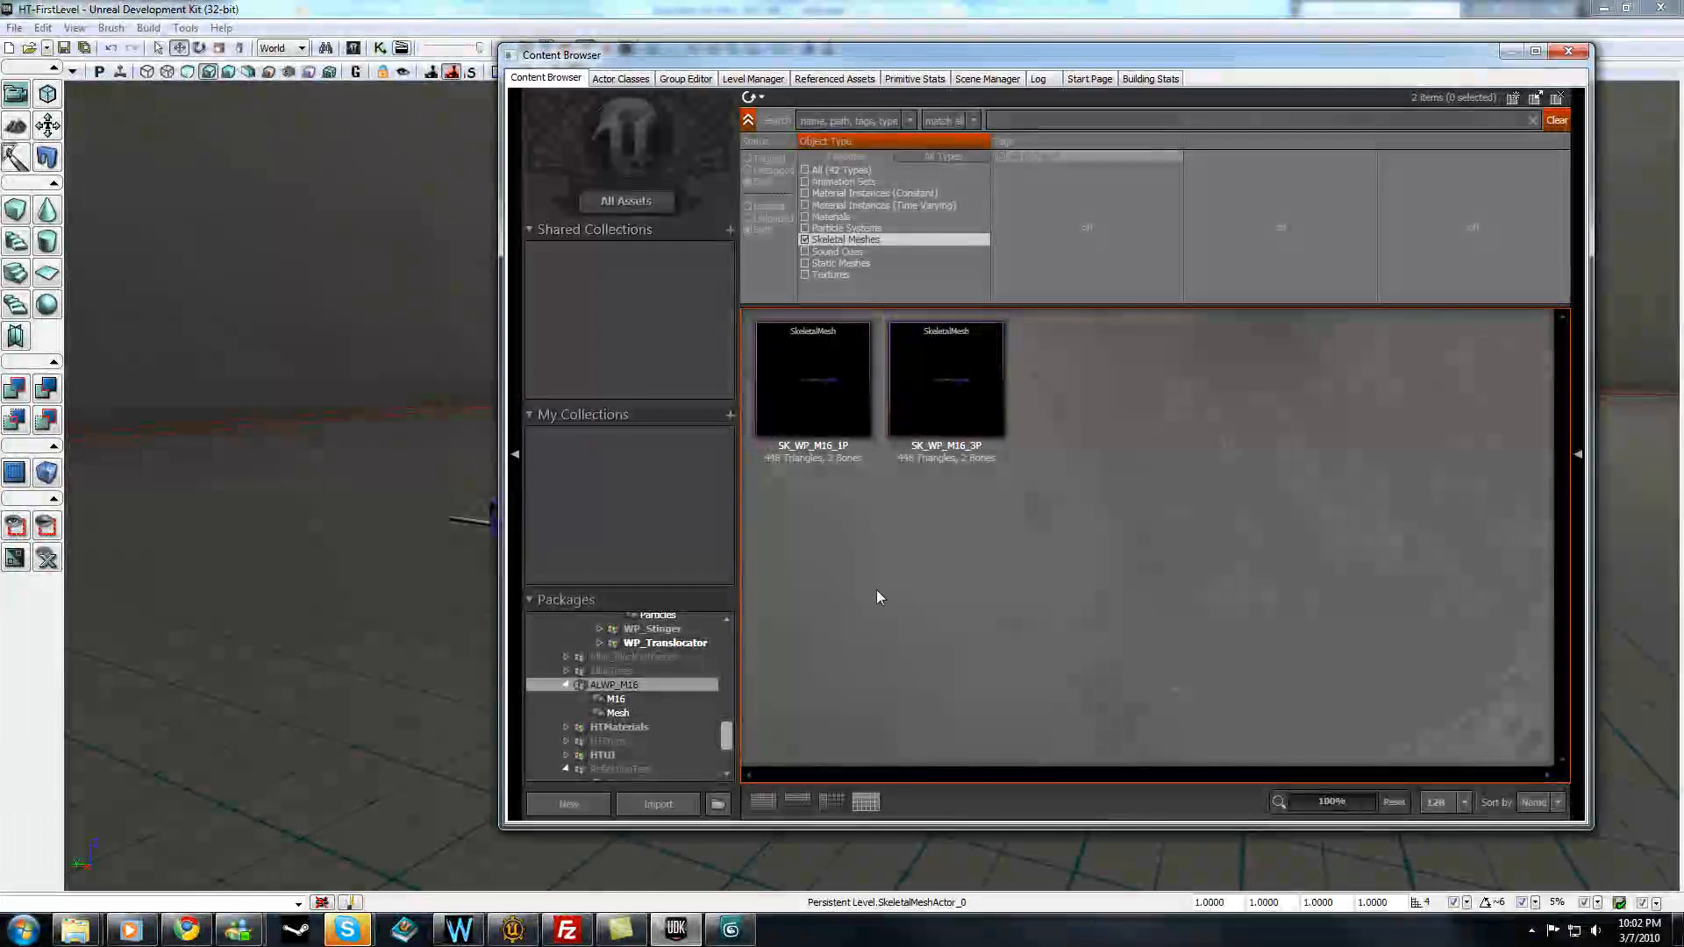
- Save the ALWP_M16 package and check the SK_WP_M16_1P mesh in the AnimSet Editor
mouse_move(347, 928)
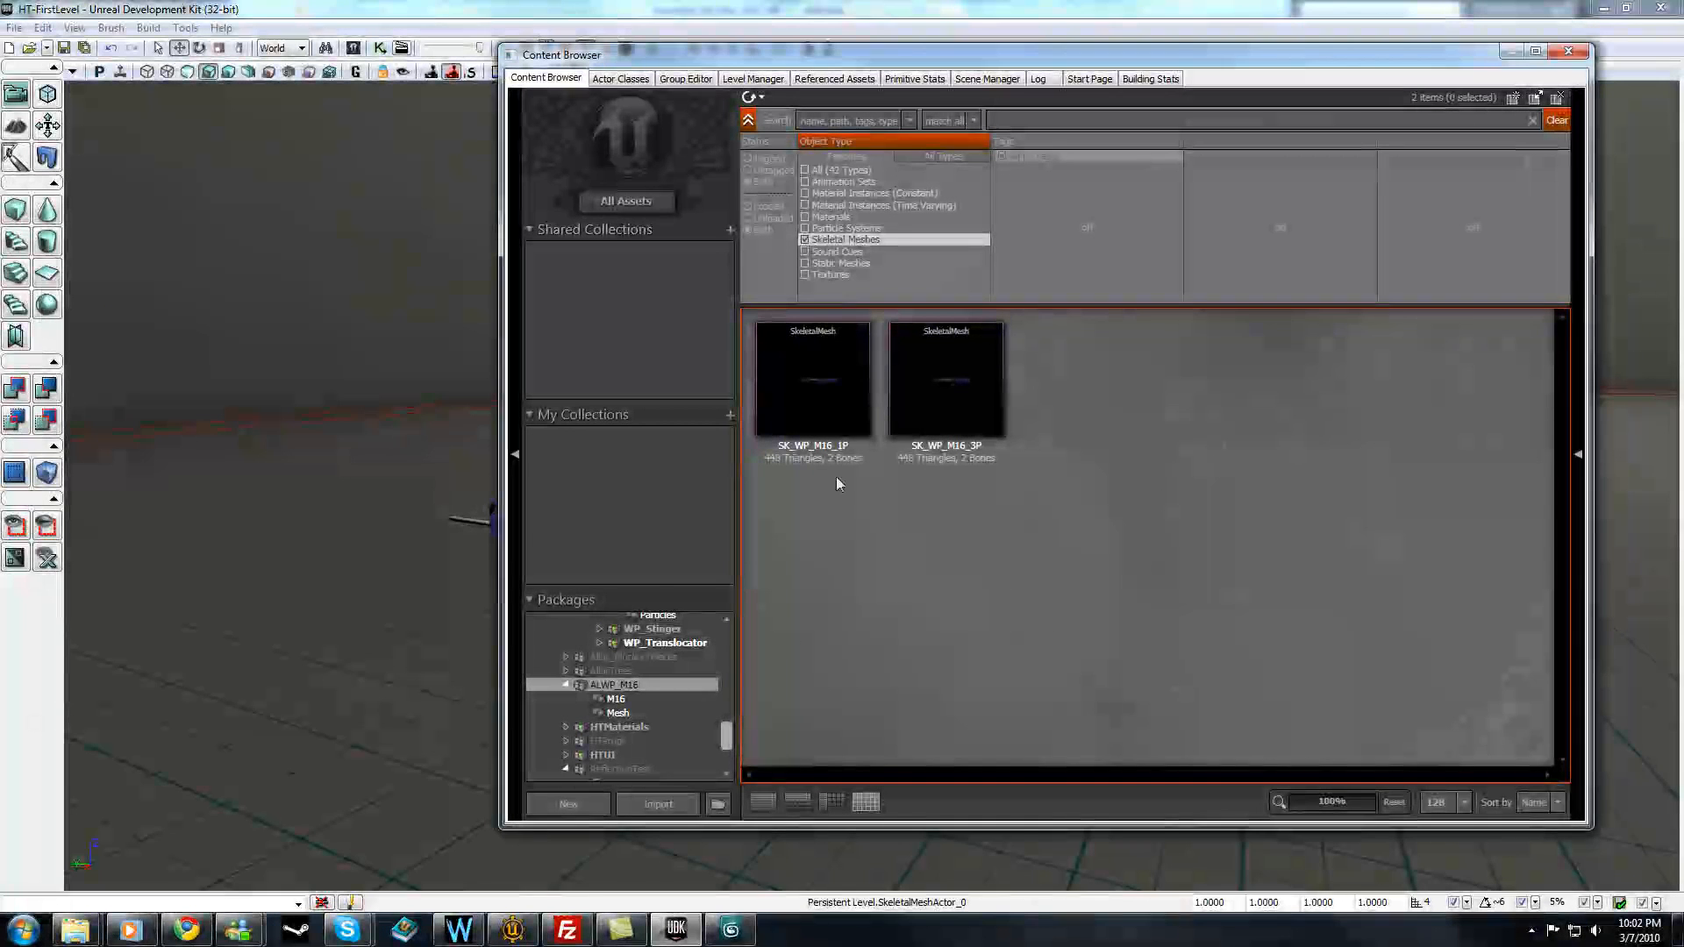
right_click(640, 686)
left_click(677, 698)
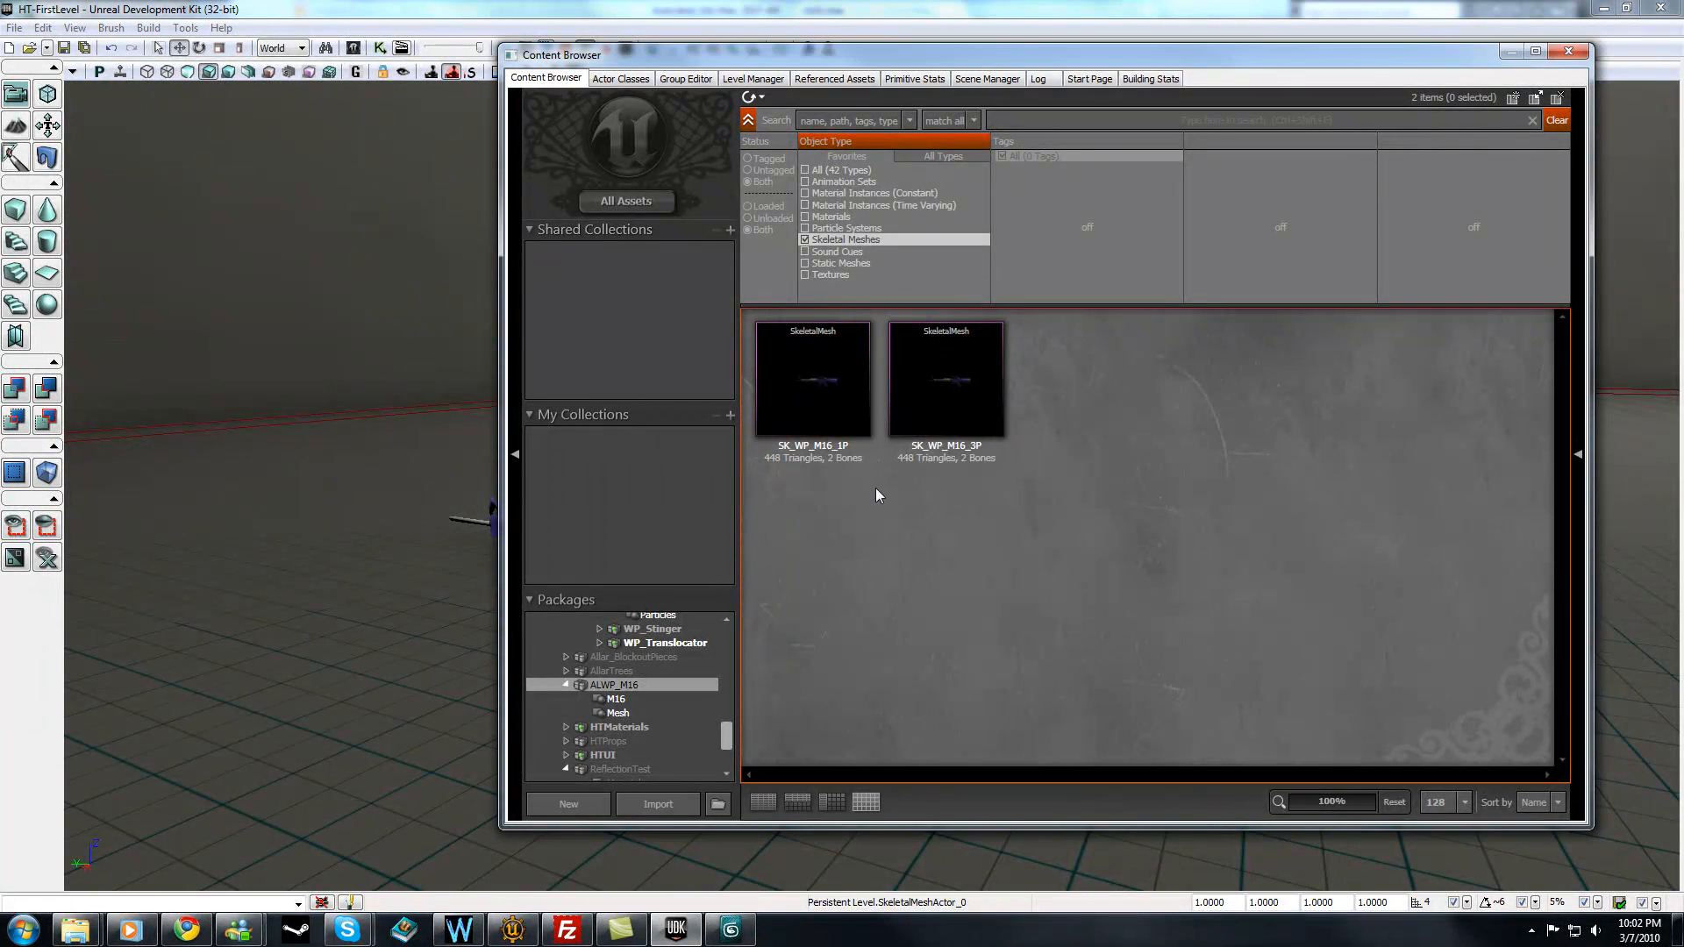
double_click(830, 393)
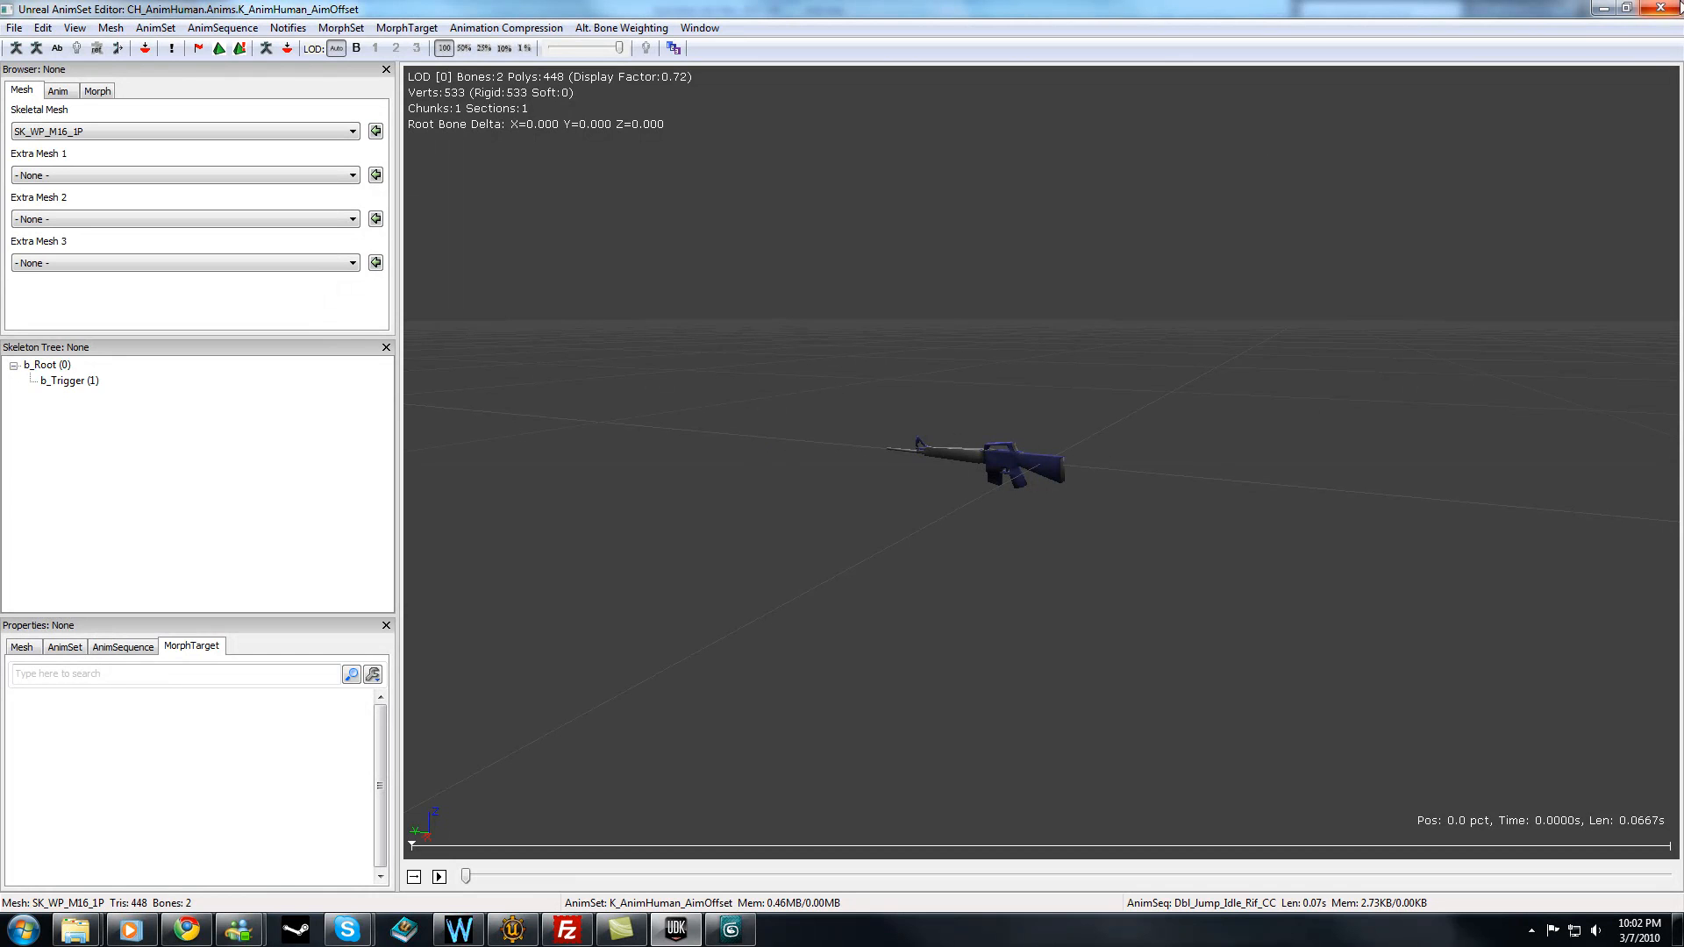
left_click(1660, 8)
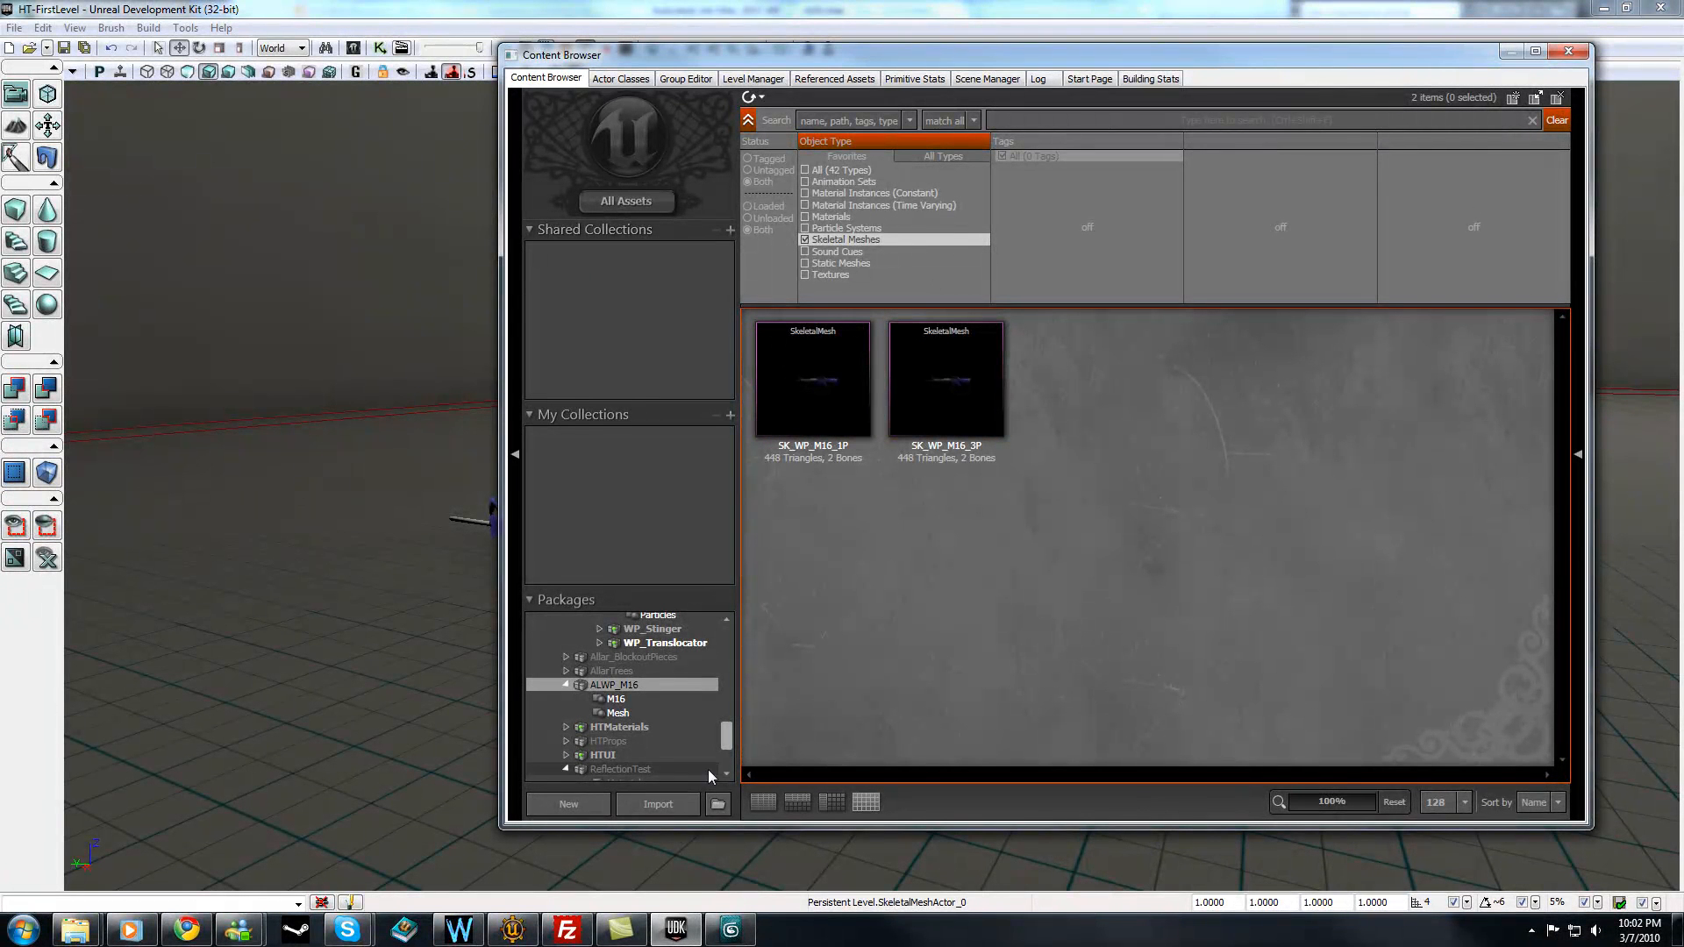
- Close the Content Browser and select the M16 already placed in the level to view it
left_click(281, 647)
left_click(1568, 50)
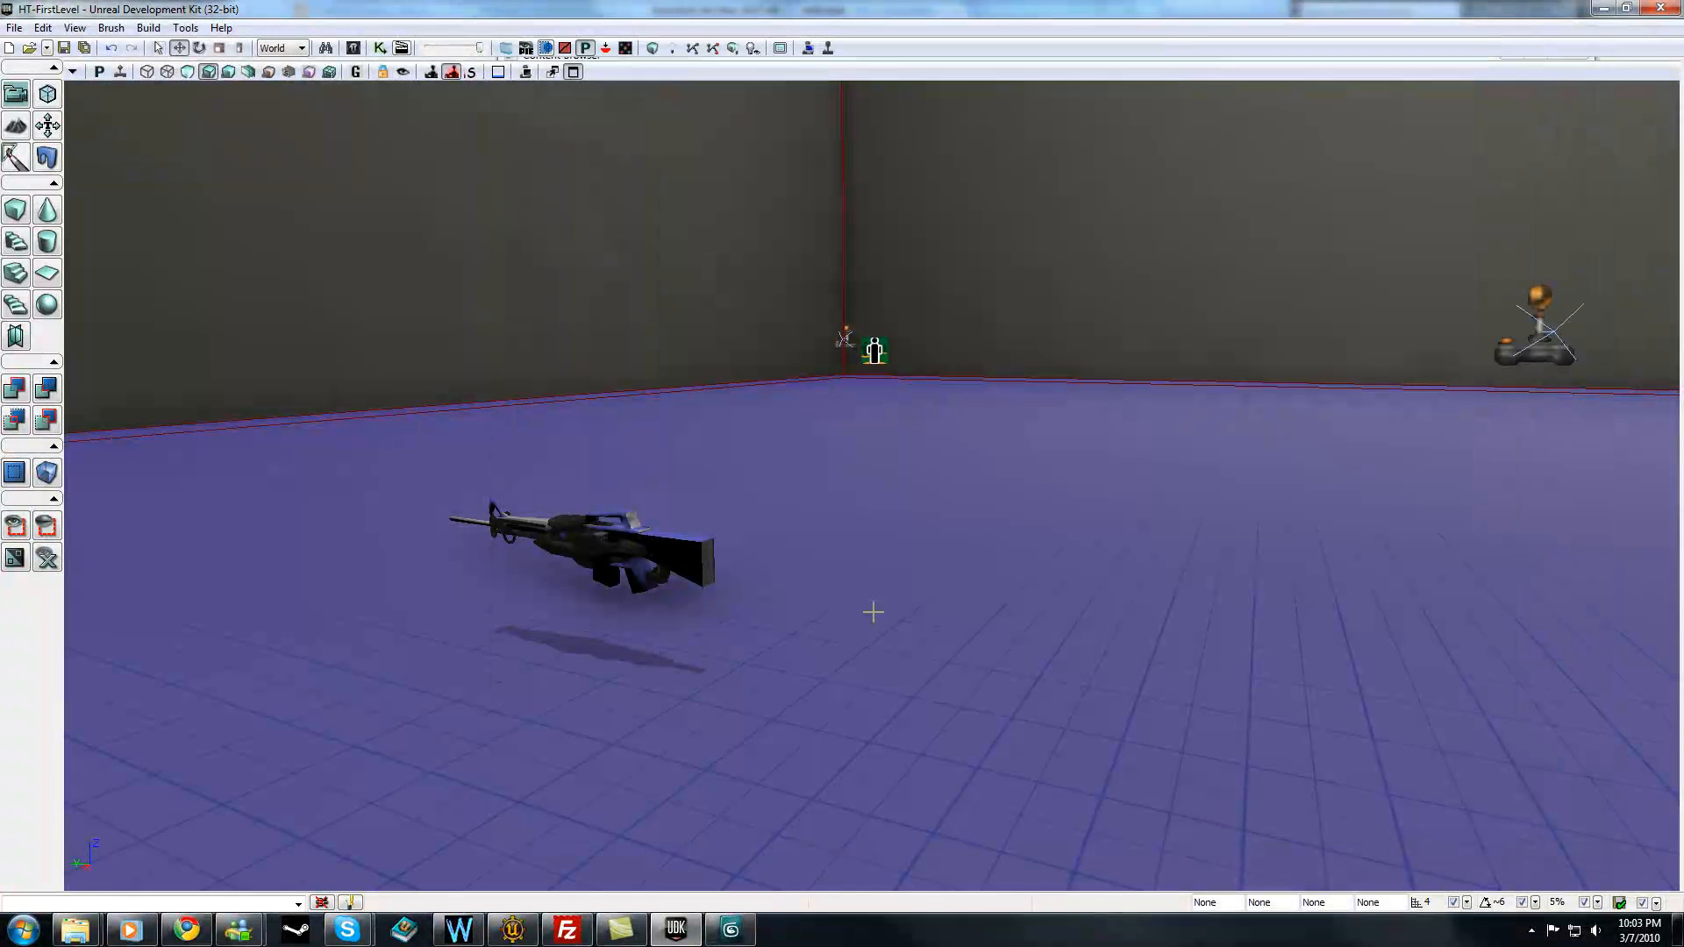
left_click(661, 539)
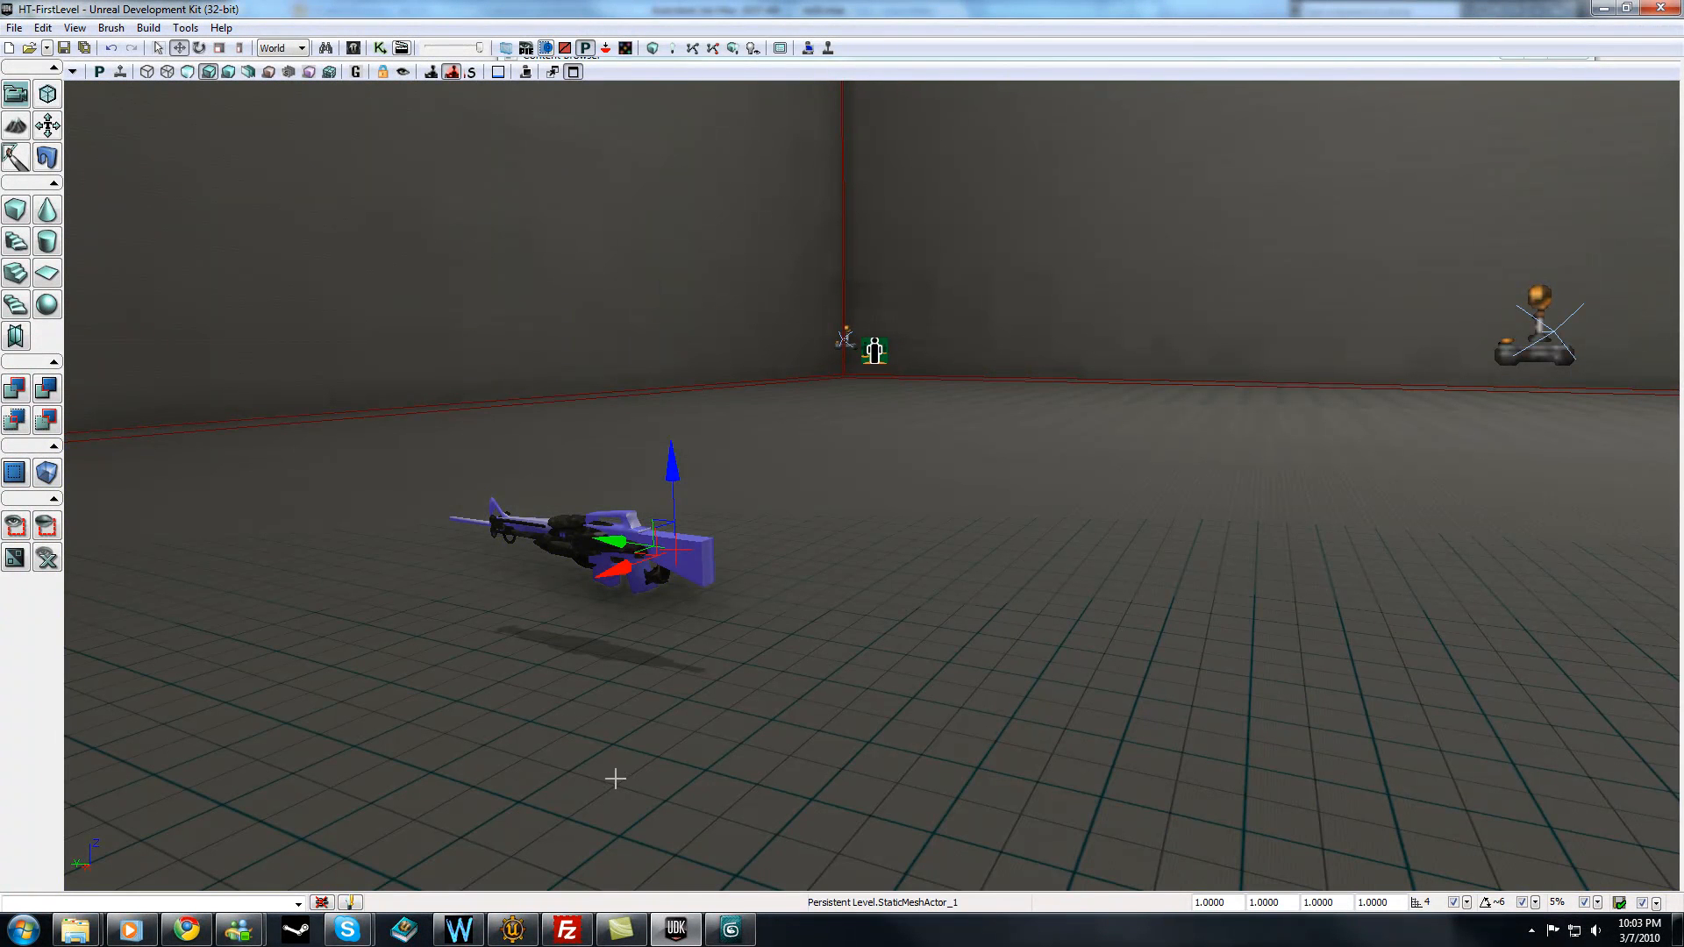
left_click(680, 932)
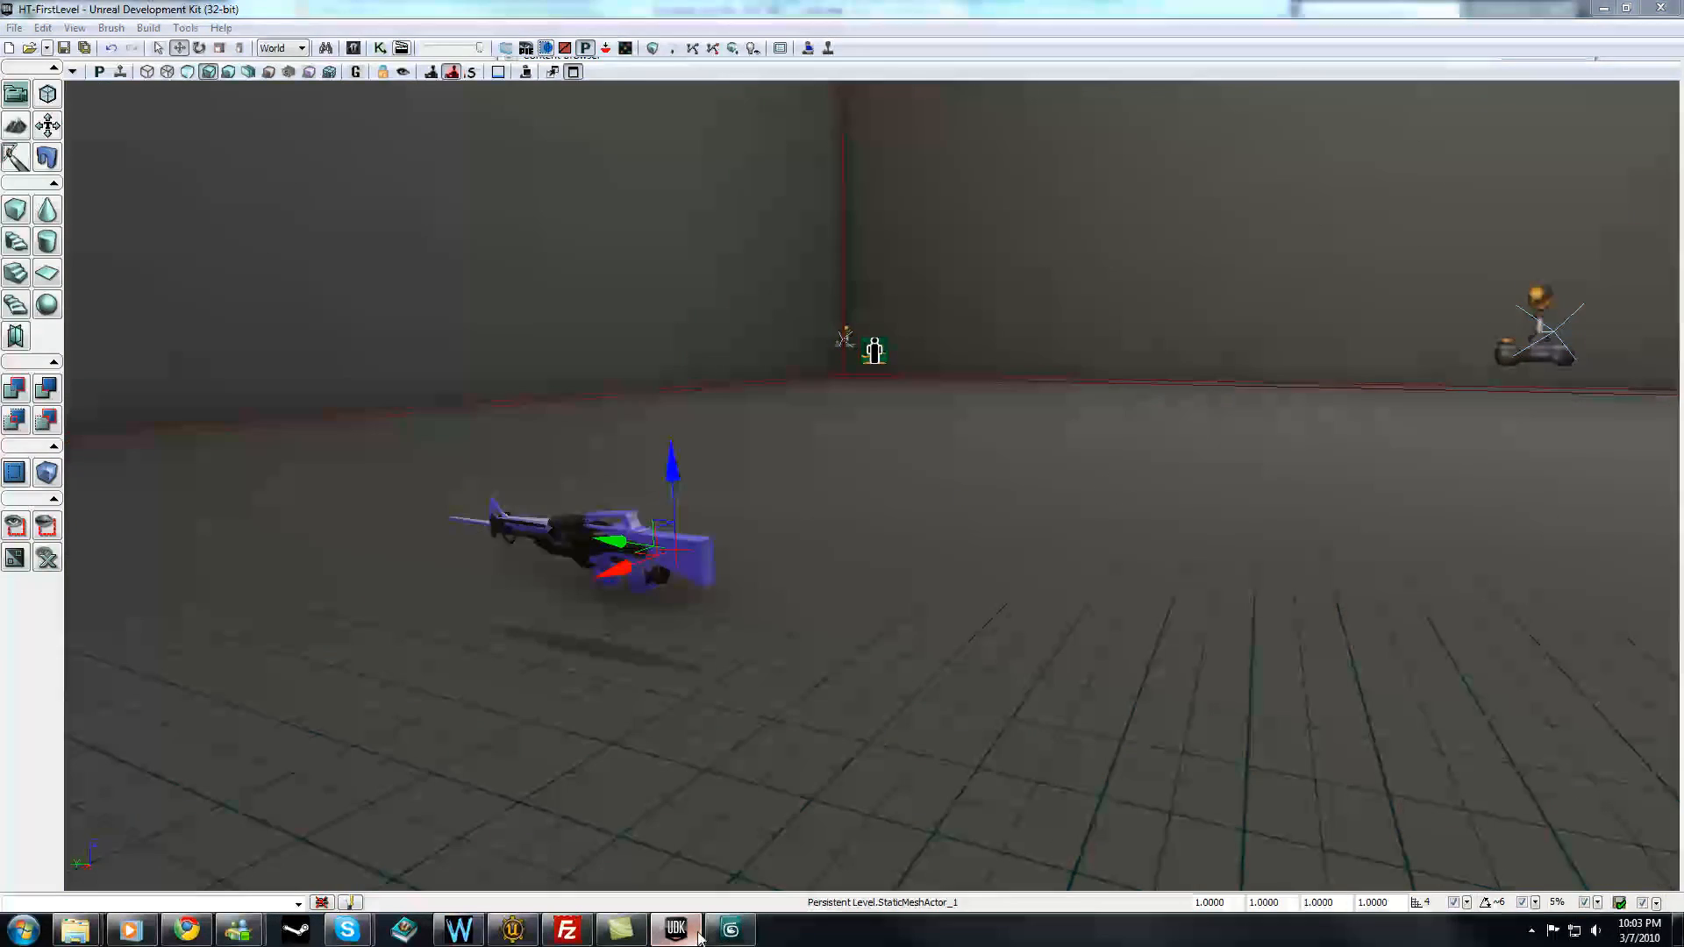
left_click(677, 930)
- Reopen the Content Browser beside the viewport, place SK_WP_M16_3P in the level, and raise it above the floor behind the existing M16
left_click(74, 27)
mouse_move(85, 47)
left_click(328, 48)
left_click_drag(777, 60, 1264, 56)
left_click_drag(1432, 373, 850, 623)
left_click_drag(847, 559, 838, 373)
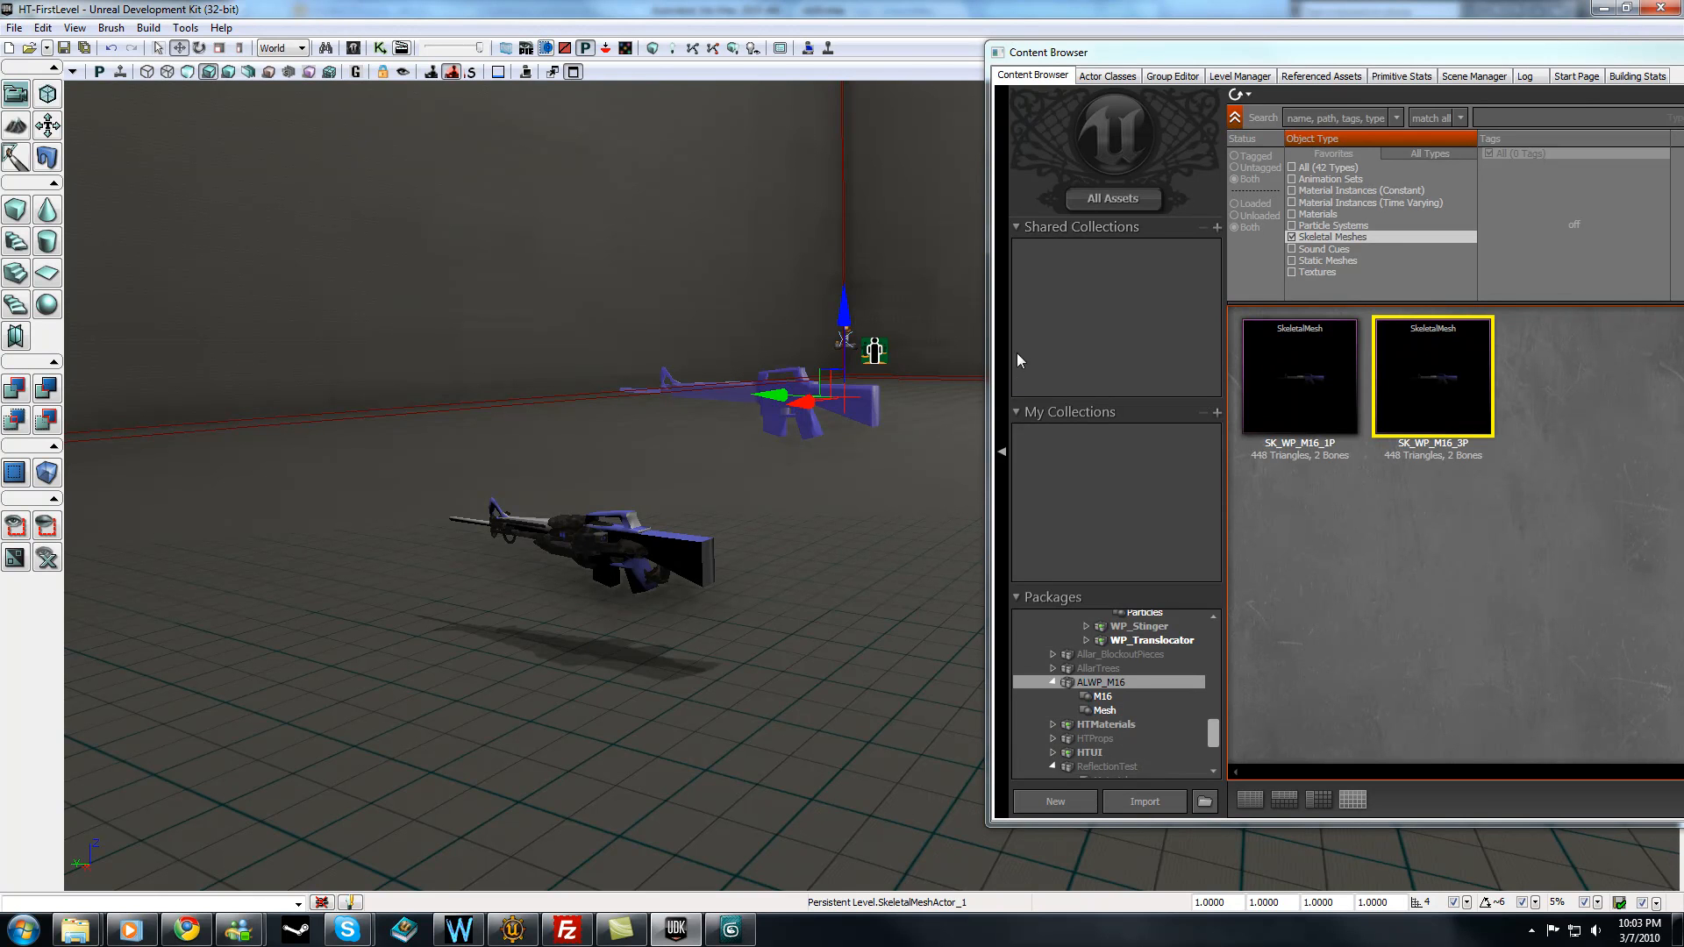
- Save the ALWP_M16 package with its first- and third-person M16 meshes
double_click(1283, 421)
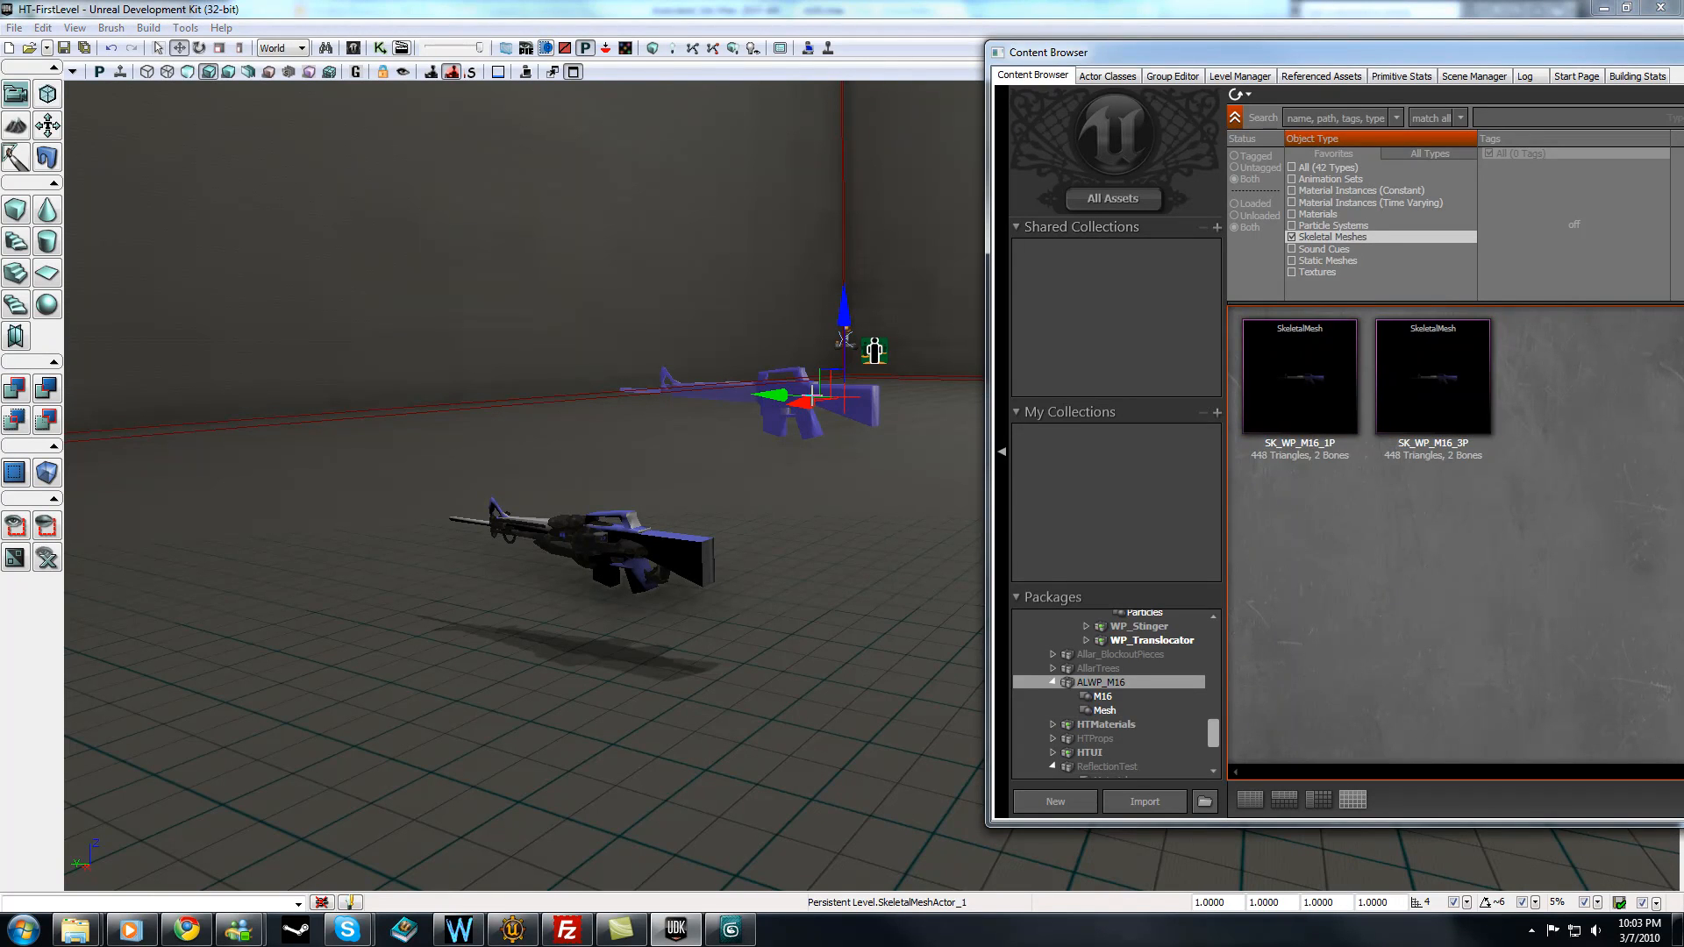
right_click(1112, 687)
left_click(1142, 697)
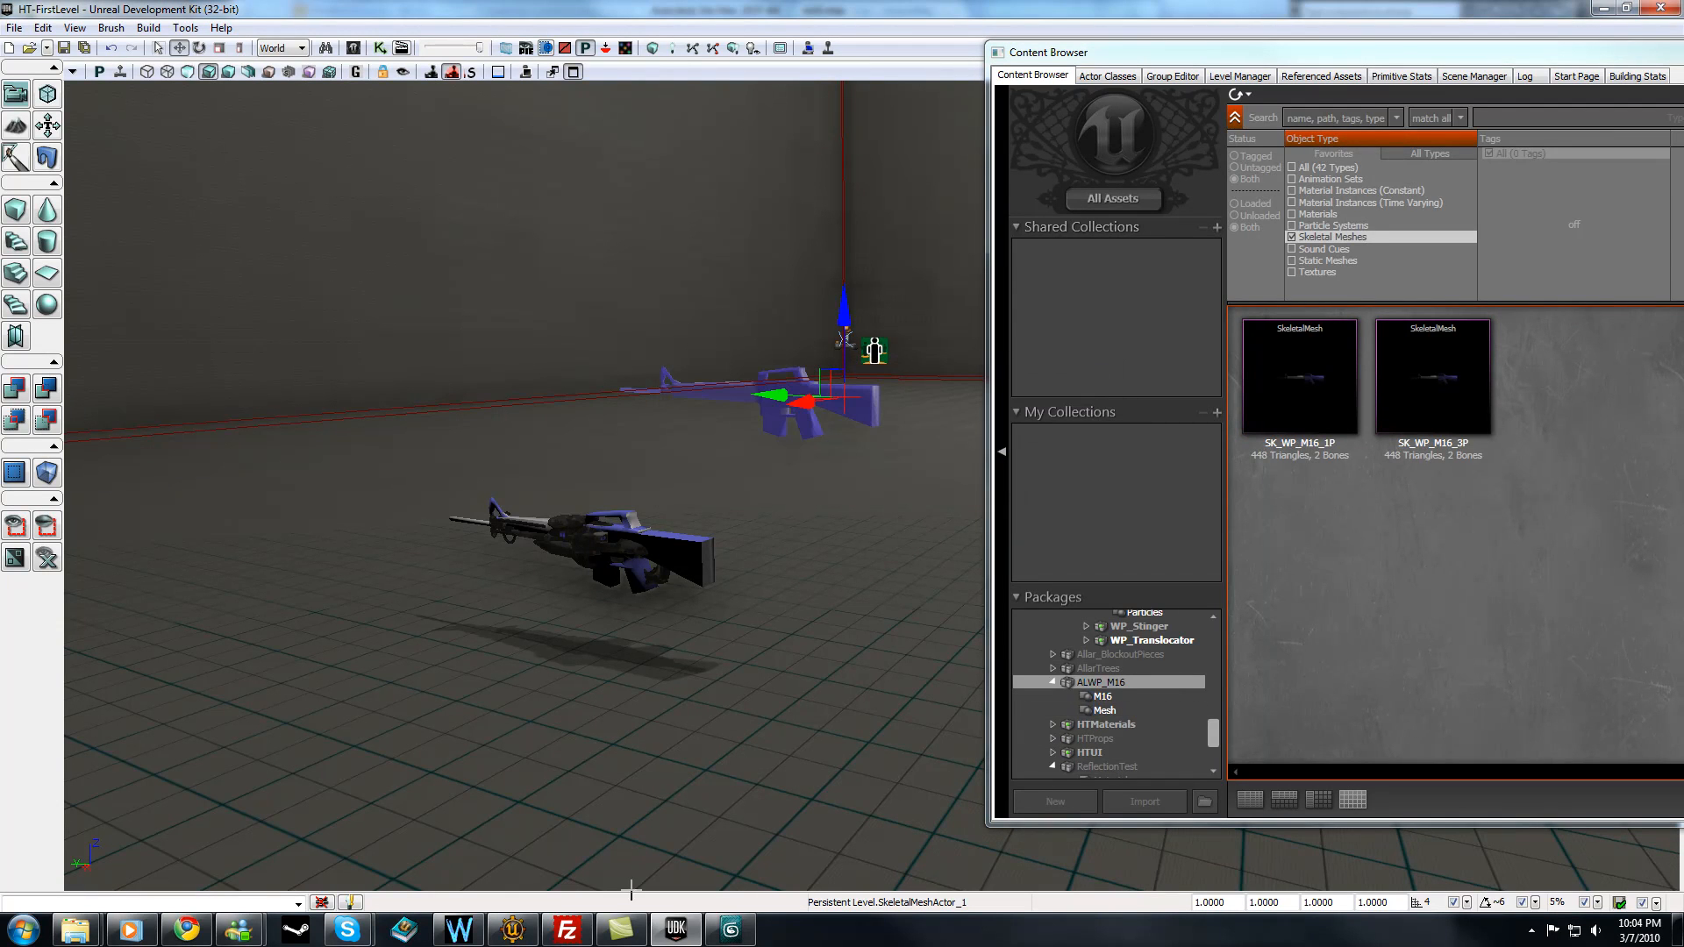
left_click(1531, 932)
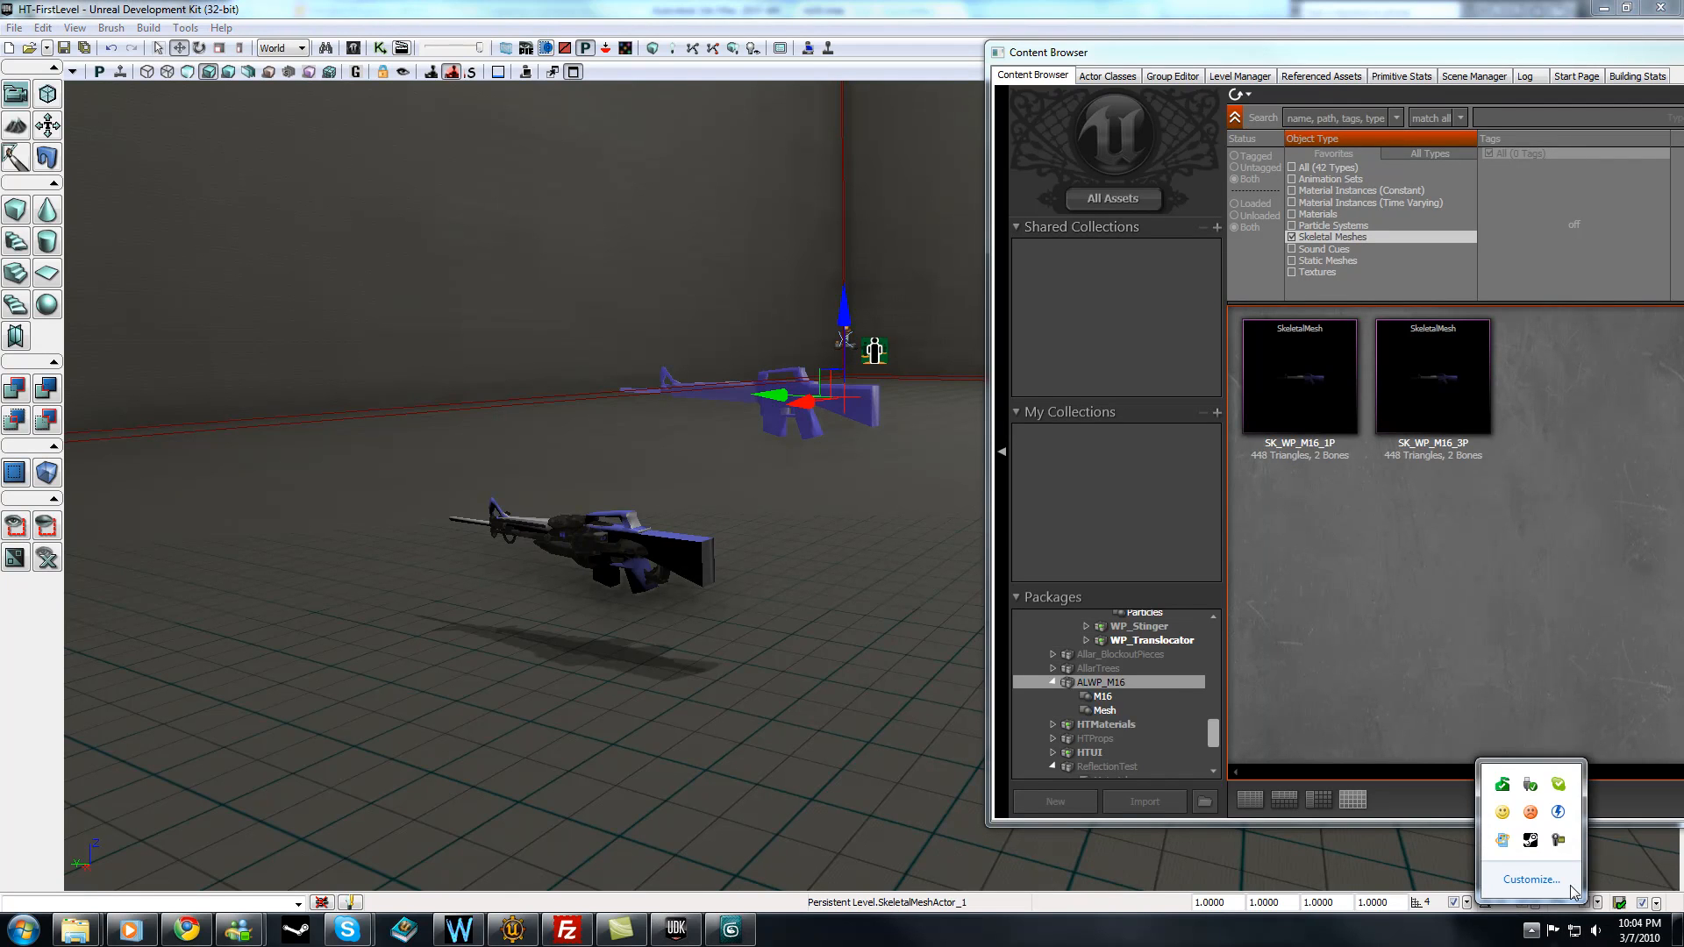